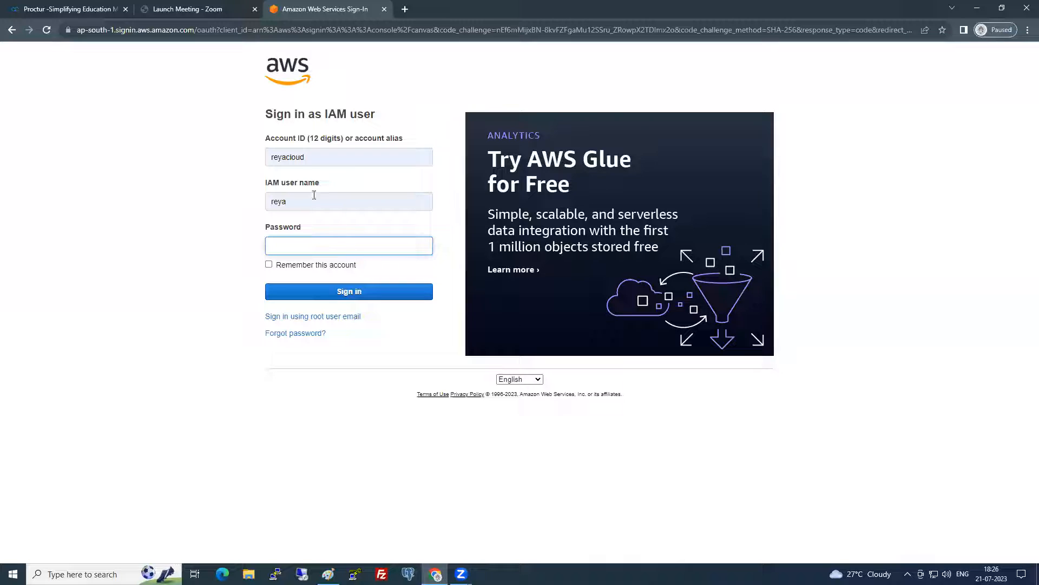
- Sign in as the IAM user with the account password and the MFA code
{"action": "type", "text": "•••••••"}
{"action": "left_click", "coordinate": [328, 297]}
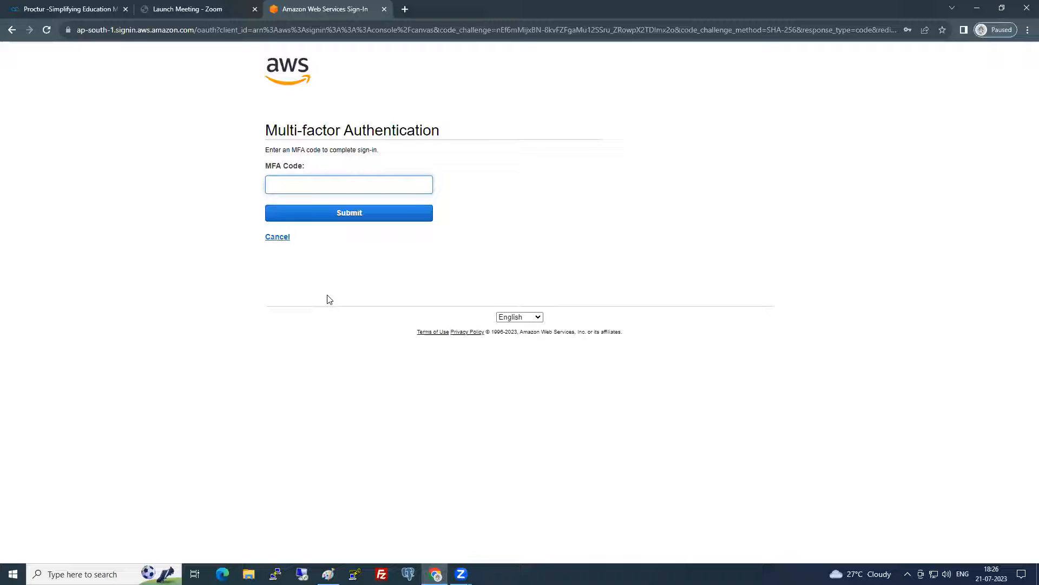
{"action": "key", "text": "Return"}
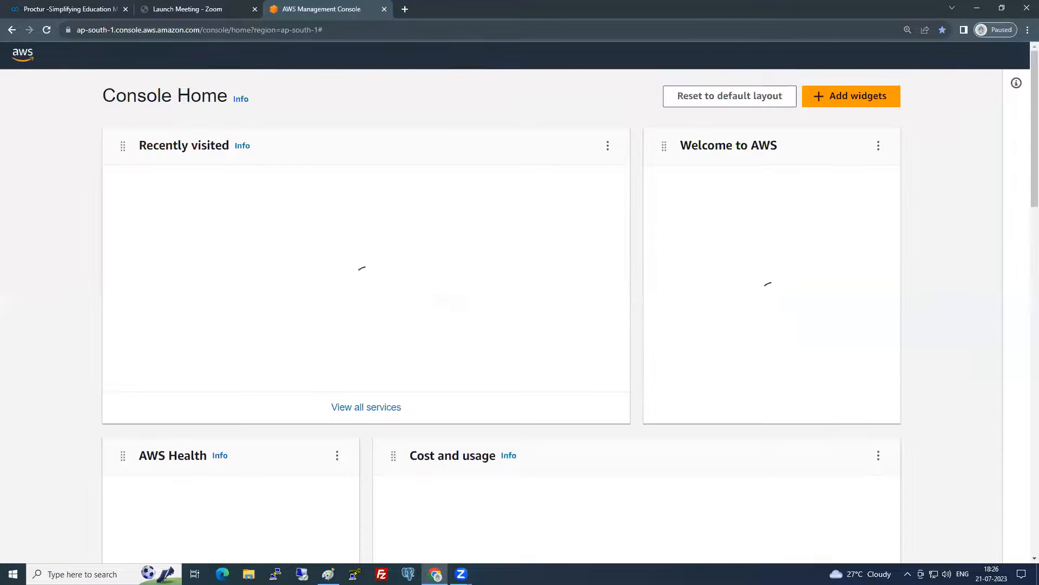
{"action": "key", "text": "super+e"}
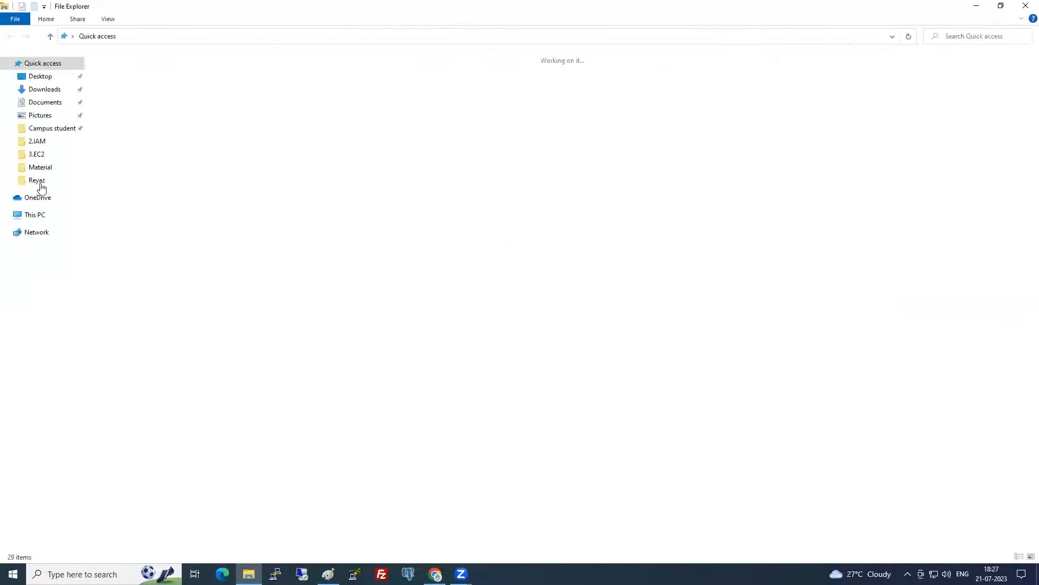
{"action": "left_click", "coordinate": [37, 183]}
{"action": "left_click", "coordinate": [56, 170]}
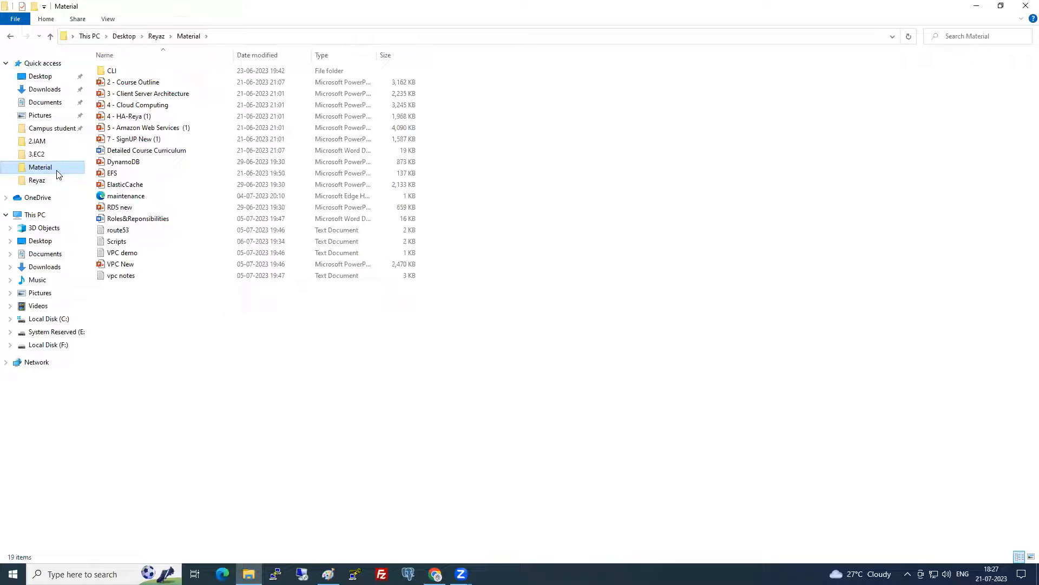
{"action": "left_click", "coordinate": [56, 182]}
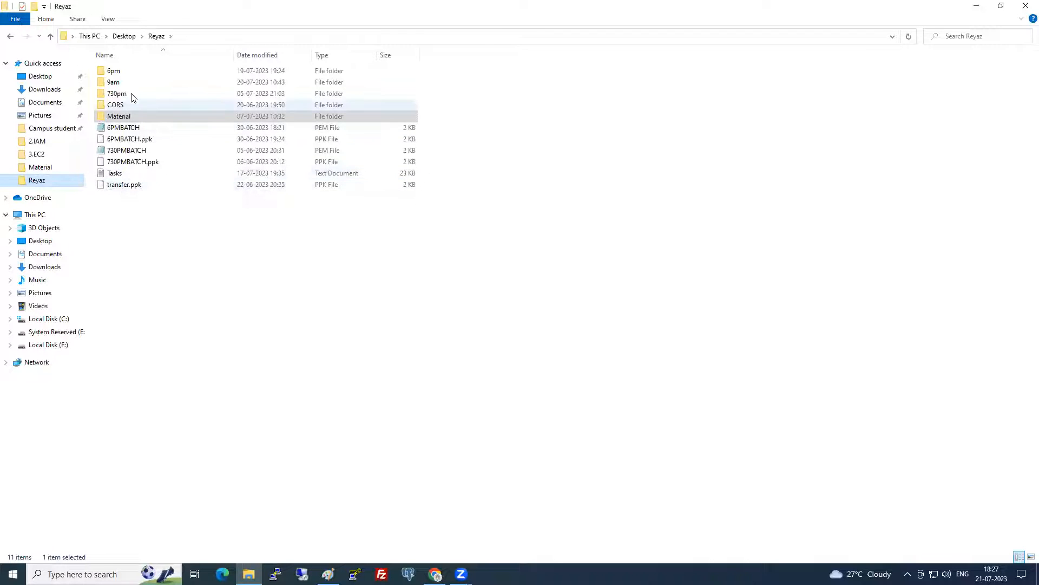
{"action": "left_click", "coordinate": [122, 36]}
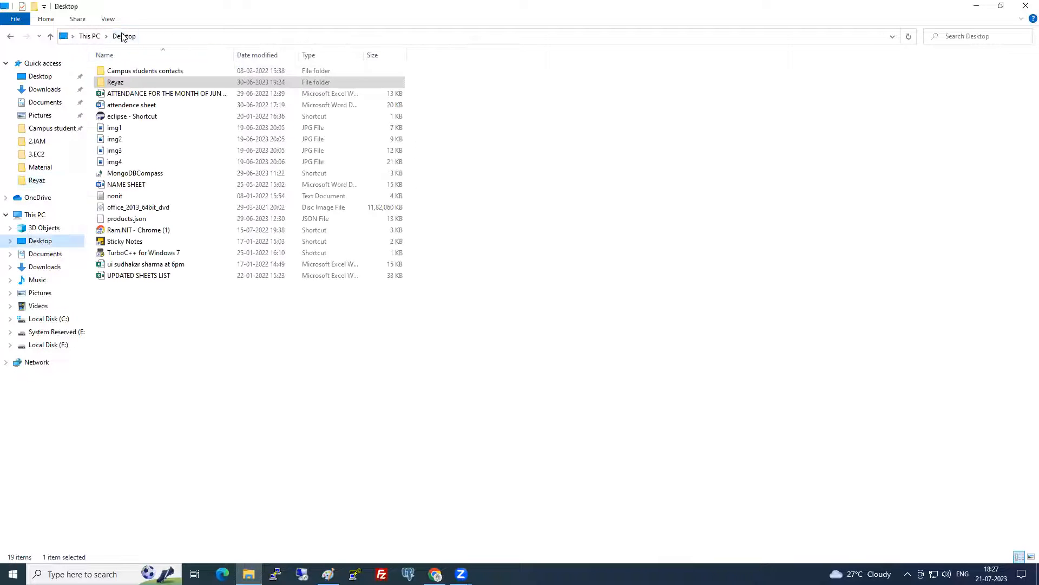
{"action": "double_click", "coordinate": [139, 85]}
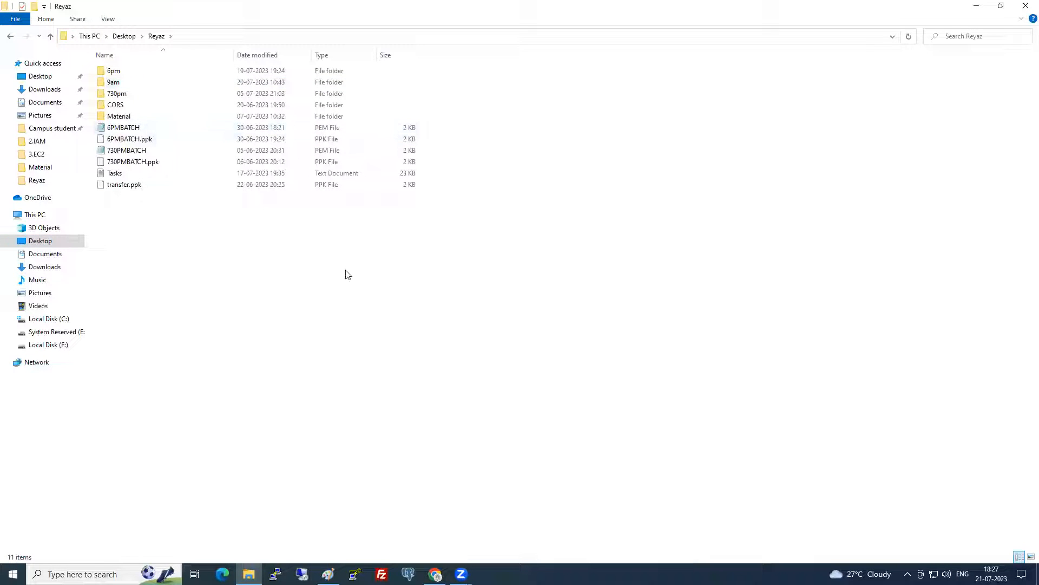
{"action": "key", "text": "alt+Tab"}
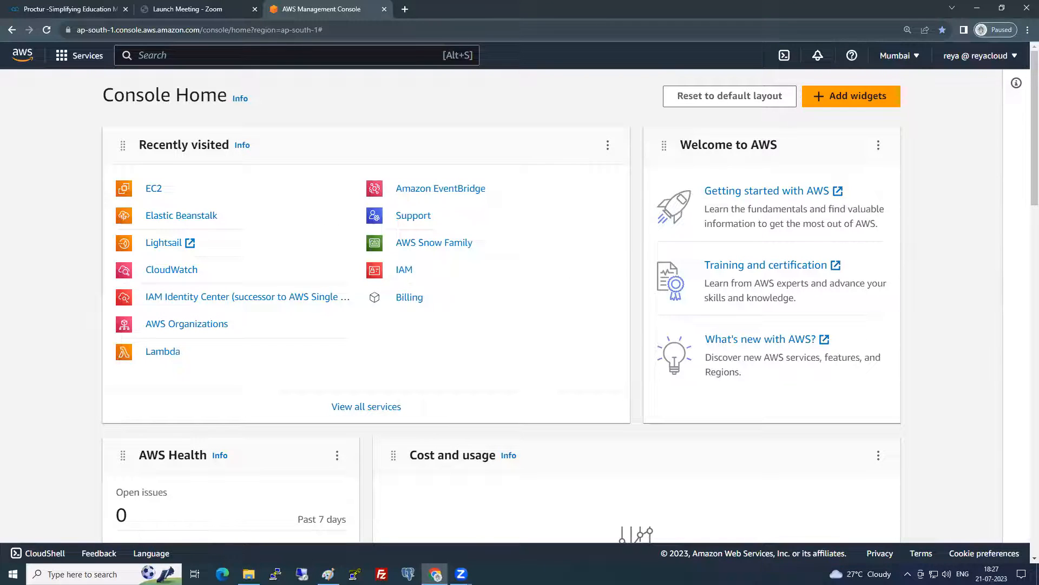
- Write the heading 'S3 Requester Pays' in red text at the canvas top-left
{"action": "key", "text": "alt+Tab"}
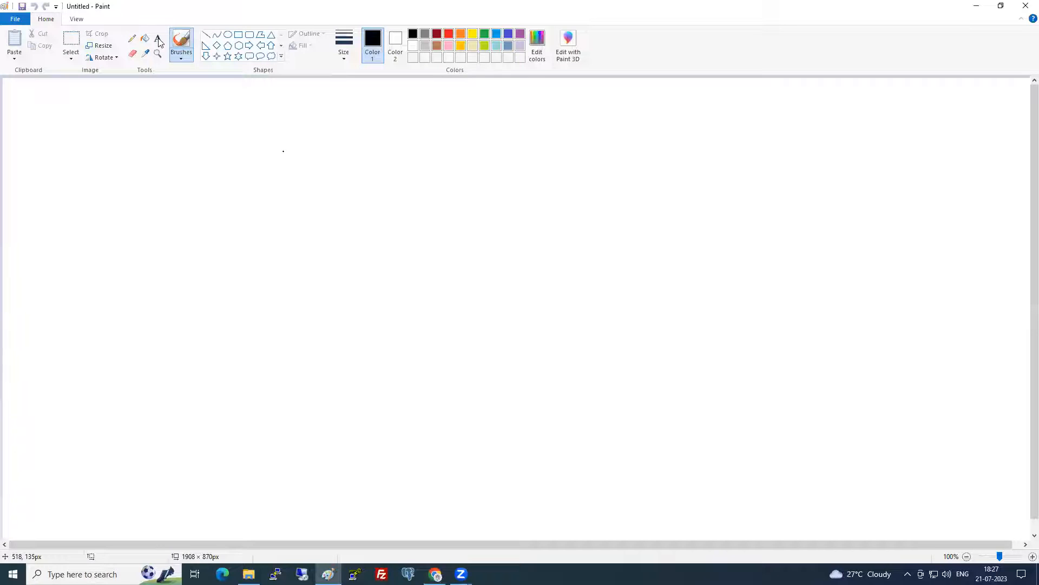
{"action": "left_click", "coordinate": [158, 39]}
{"action": "left_click", "coordinate": [449, 34]}
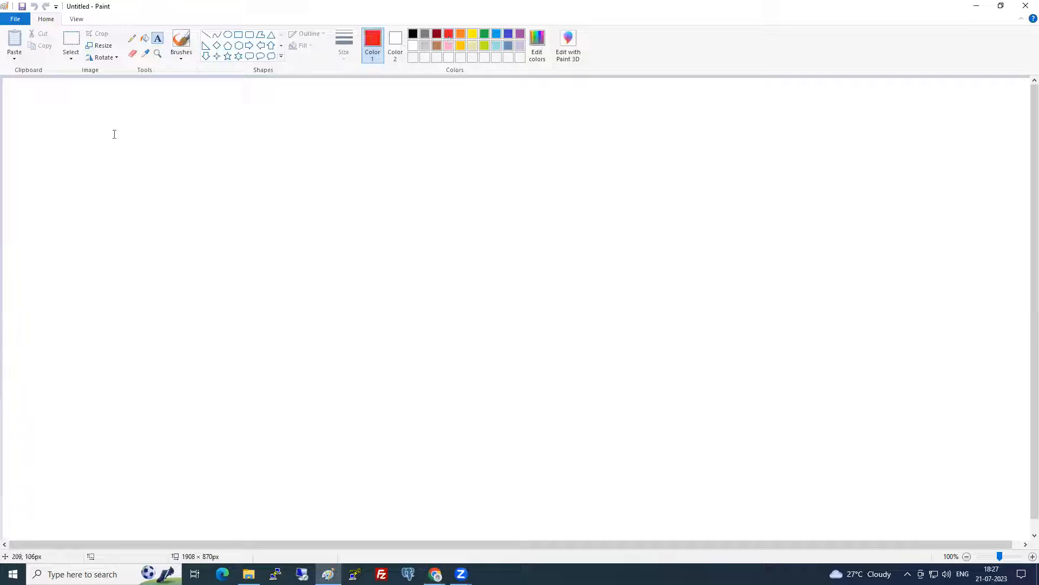
{"action": "left_click", "coordinate": [43, 88]}
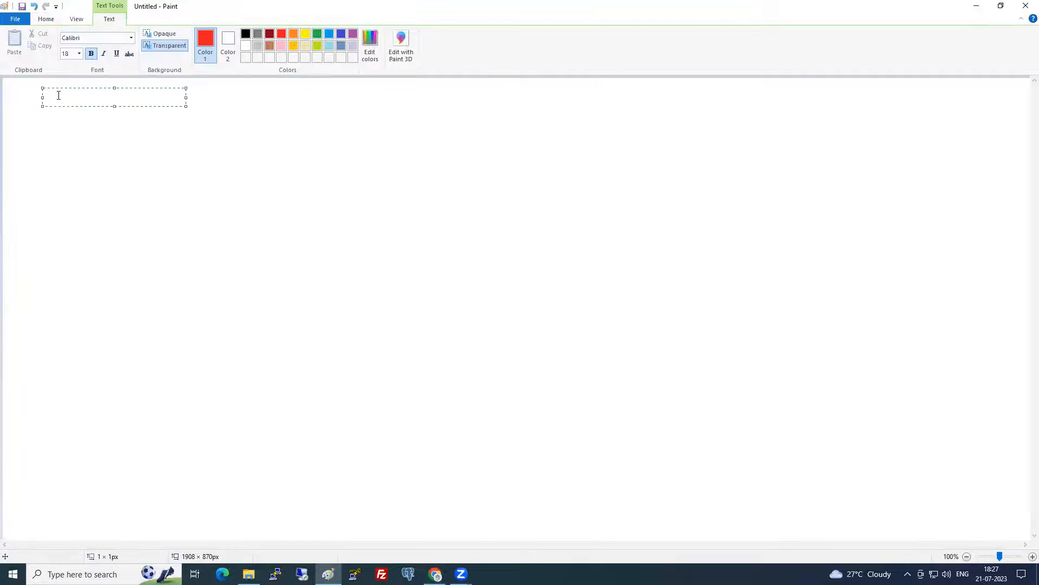
{"action": "type", "text": "S3 Requester Pays"}
{"action": "left_click", "coordinate": [210, 182]}
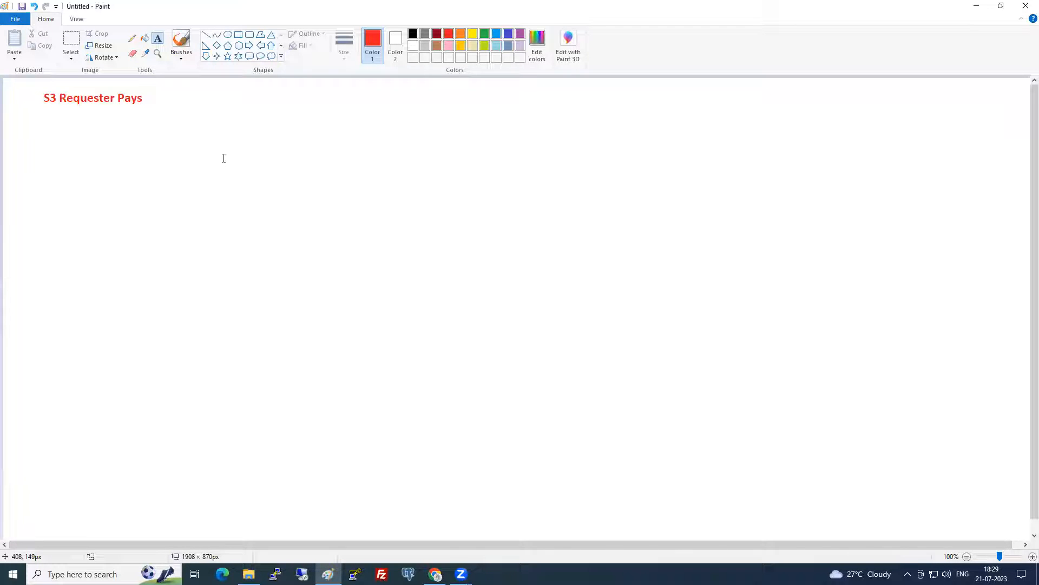
- Add an indigo paragraph saying bucket owners generally pay all S3 storage and data transfer costs
{"action": "left_click", "coordinate": [510, 34]}
{"action": "left_click", "coordinate": [14, 120]}
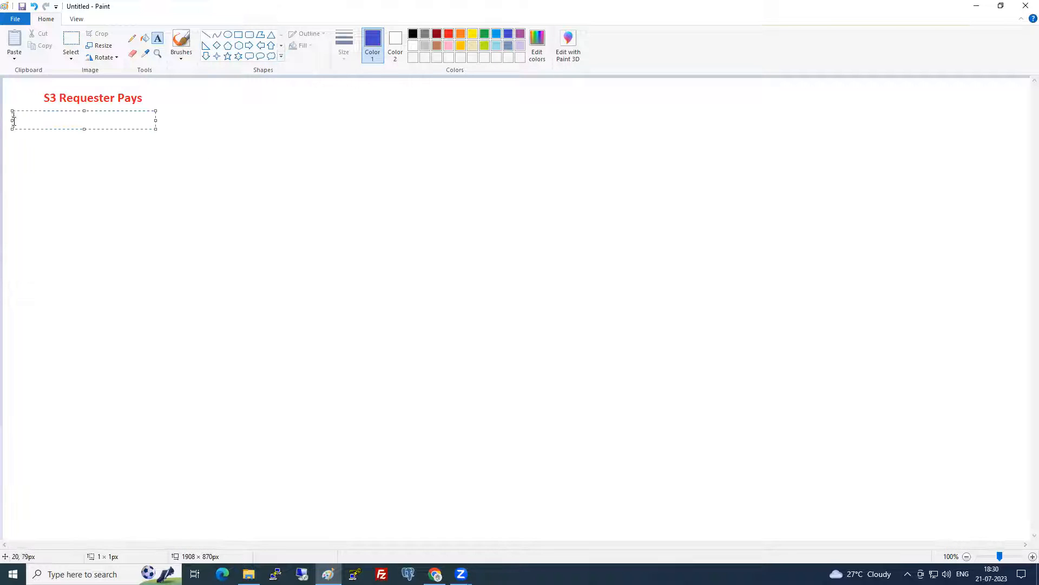
{"action": "type", "text": "In Genral"}
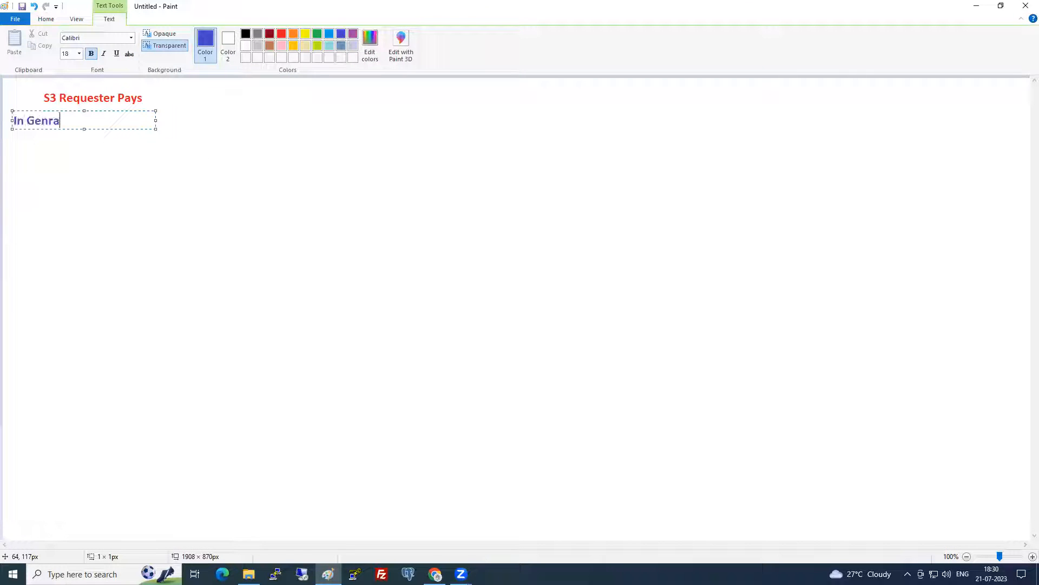
{"action": "key", "text": "BackSpace"}
{"action": "key", "text": "BackSpace"}
{"action": "key", "text": "BackSpace"}
{"action": "type", "text": "eral, bucket owne"}
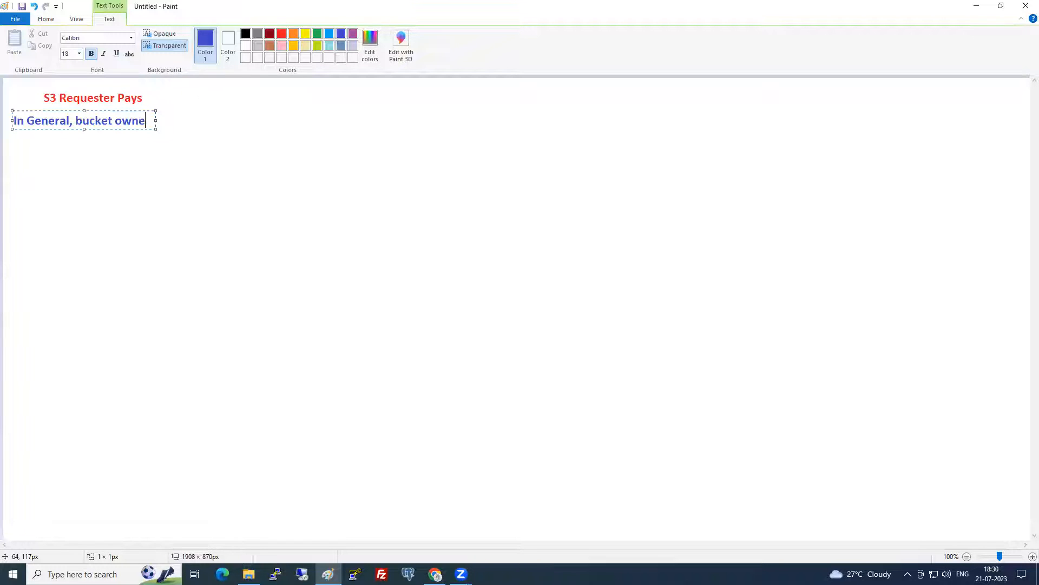
{"action": "type", "text": "r pay all S3 Sto"}
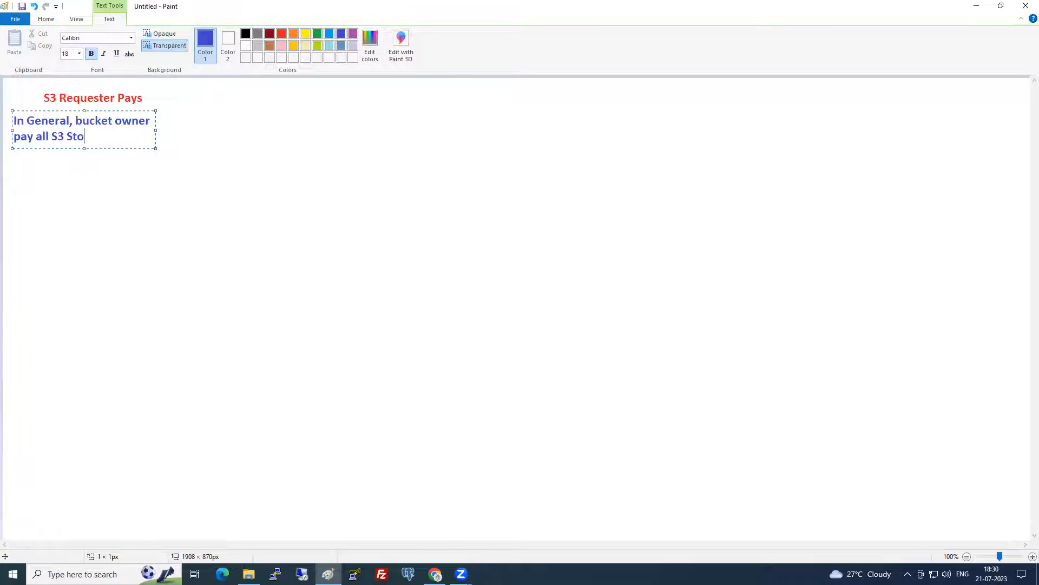
{"action": "type", "text": "rage data dat"}
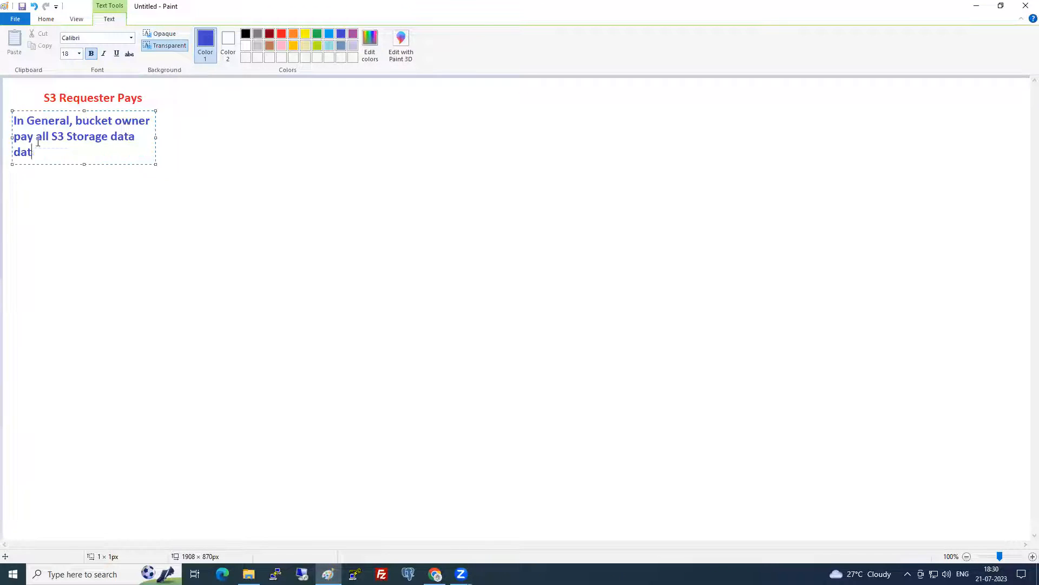
{"action": "type", "text": "a transfer vost associate"}
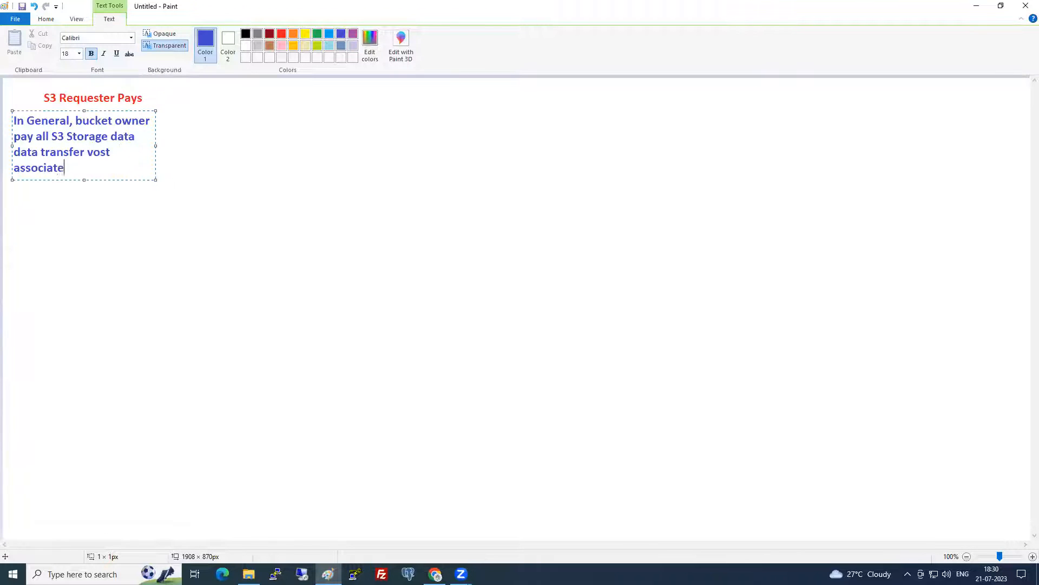
{"action": "type", "text": "d to their Bucket"}
{"action": "left_click_drag", "start_coordinate": [156, 146], "coordinate": [385, 145]}
{"action": "type", "text": "."}
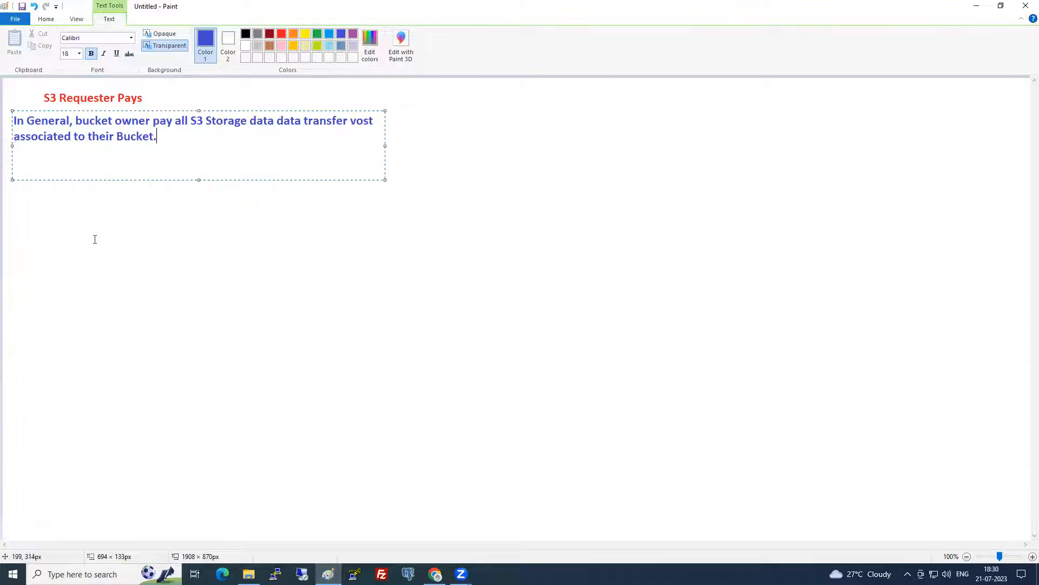
{"action": "left_click", "coordinate": [19, 167]}
- Begin the next note with 'With Requester Pays buckets, the reque…' below the paragraph
{"action": "left_click", "coordinate": [15, 161]}
{"action": "type", "text": "With Requester Bucket"}
{"action": "key", "text": "BackSpace"}
{"action": "key", "text": "BackSpace"}
{"action": "key", "text": "BackSpace"}
{"action": "key", "text": "BackSpace"}
{"action": "key", "text": "BackSpace"}
{"action": "key", "text": "BackSpace"}
{"action": "type", "text": "p"}
{"action": "key", "text": "BackSpace"}
{"action": "type", "text": "Pays"}
{"action": "type", "text": " buckets, t"}
{"action": "type", "text": "he requeter"}
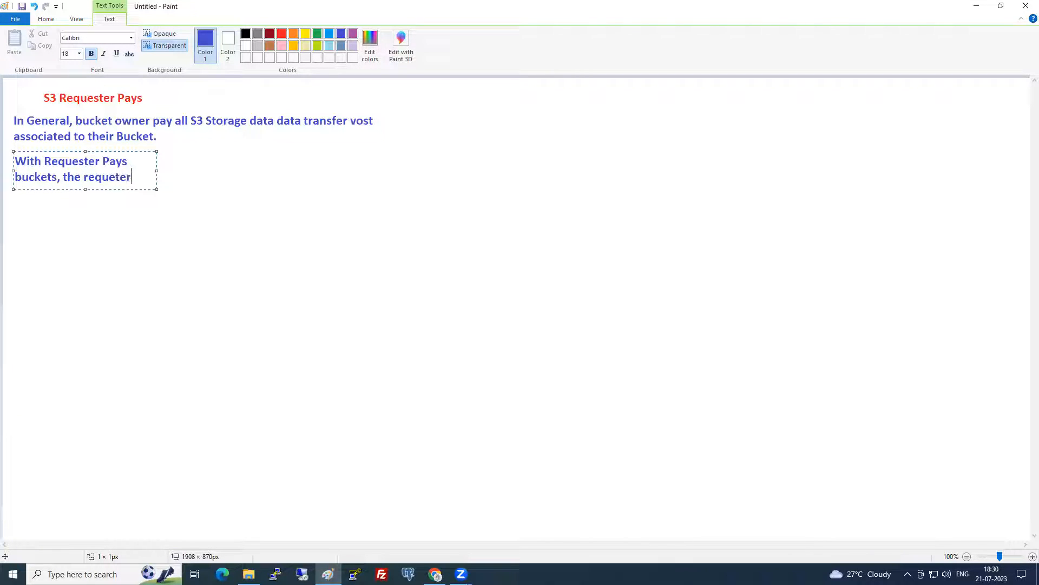
- Complete the two-line note: the requester, not the owner, pays request and bucket download costs
{"action": "key", "text": "BackSpace"}
{"action": "key", "text": "BackSpace"}
{"action": "key", "text": "BackSpace"}
{"action": "type", "text": "ester instead o the bu"}
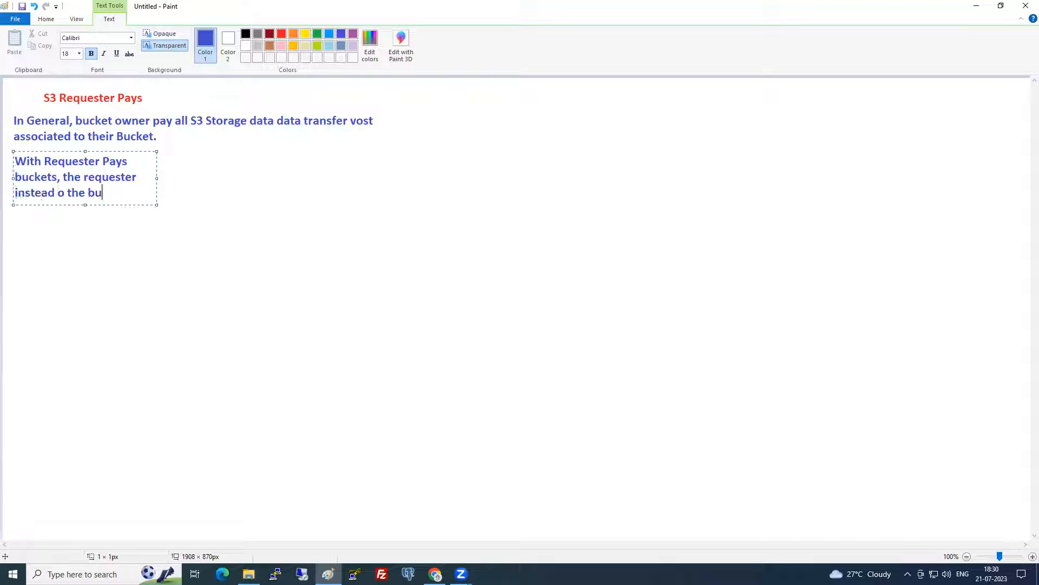
{"action": "type", "text": "cket owner pay the co"}
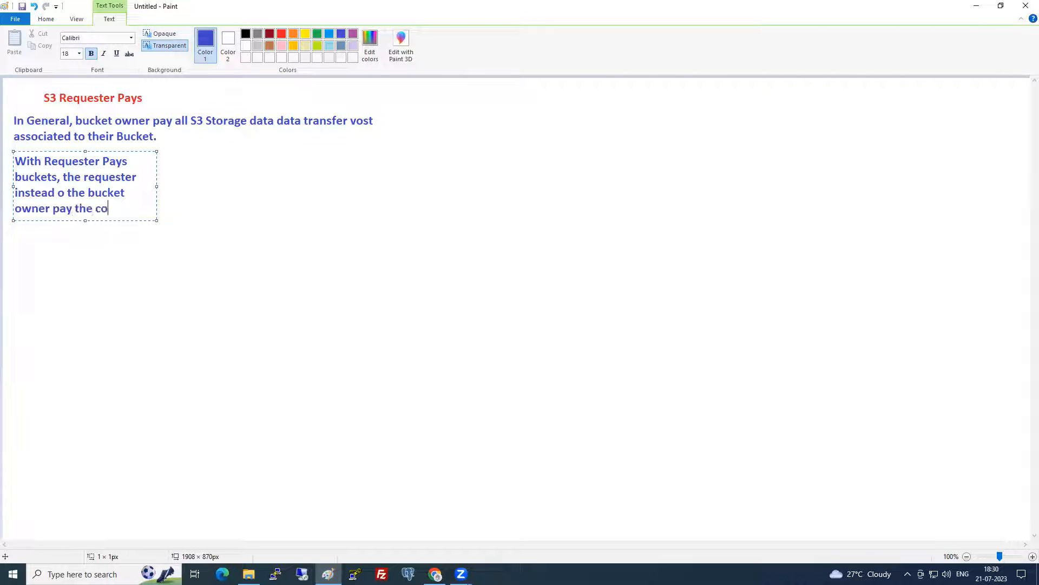
{"action": "type", "text": "st of the reque"}
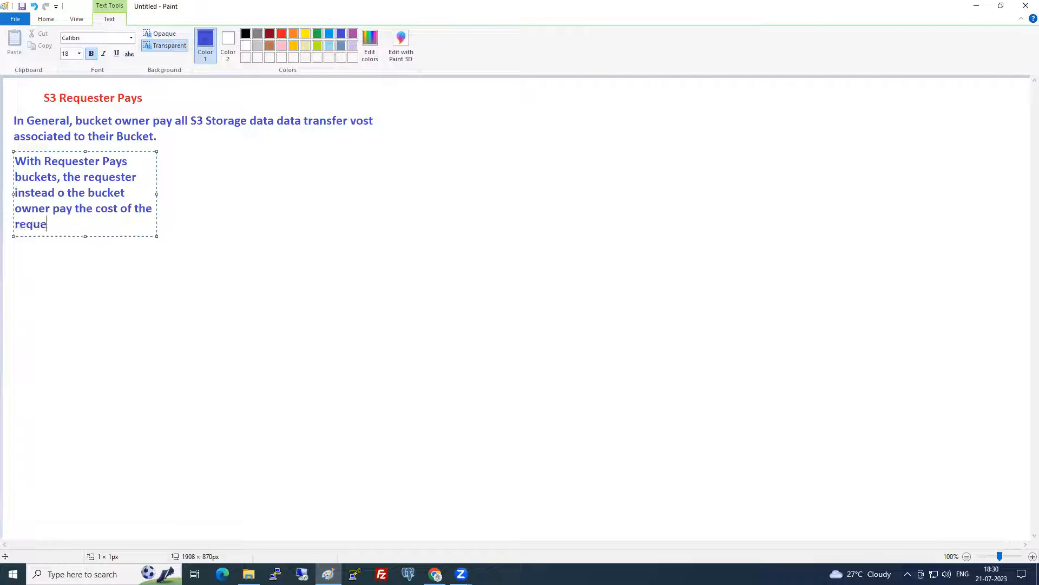
{"action": "type", "text": "st and the data d"}
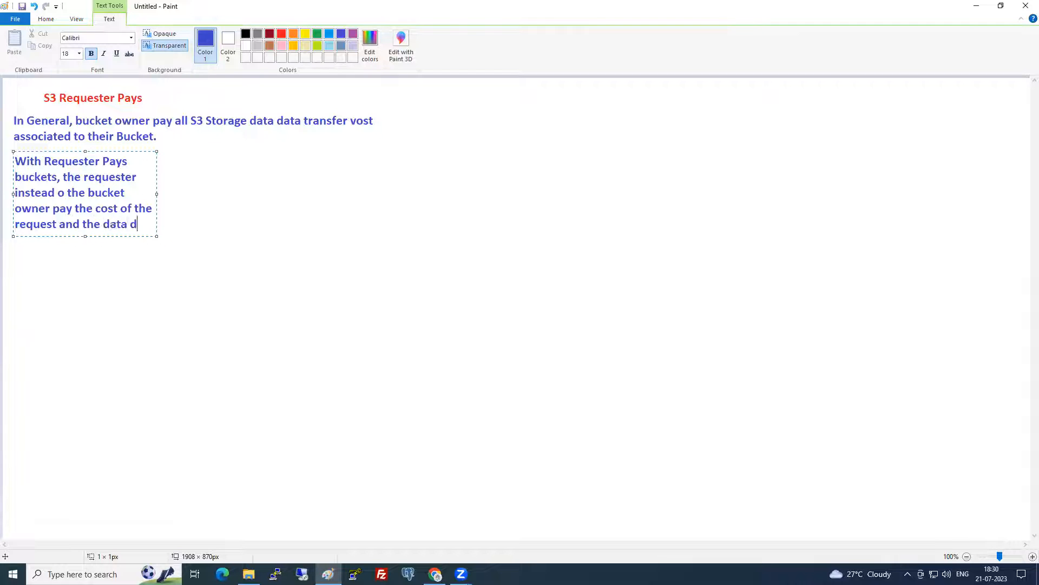
{"action": "type", "text": "ownload from thebu"}
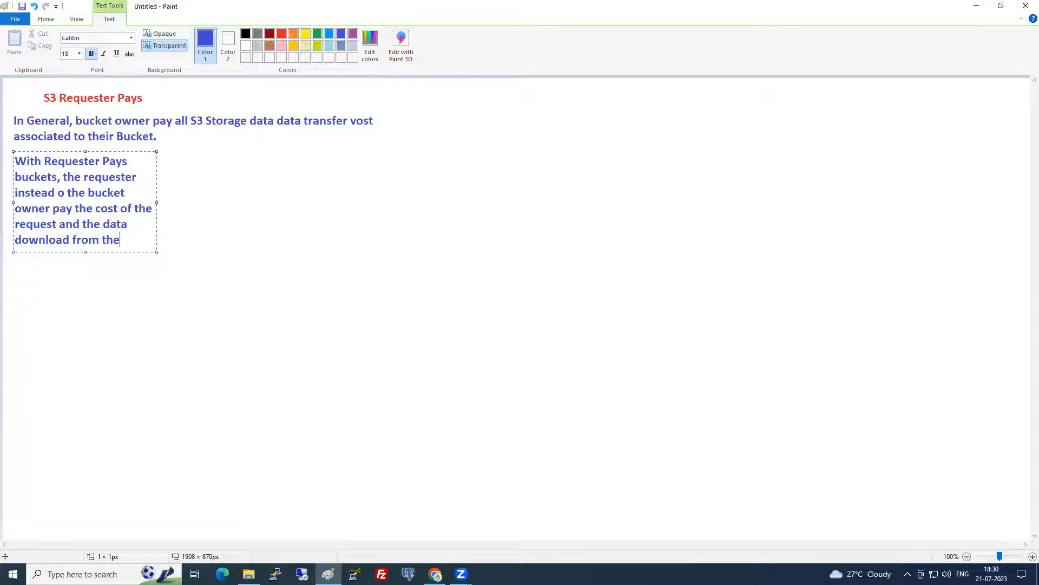
{"action": "key", "text": "BackSpace"}
{"action": "key", "text": "BackSpace"}
{"action": "type", "text": "bucket"}
{"action": "left_click", "coordinate": [64, 194]}
{"action": "type", "text": "f"}
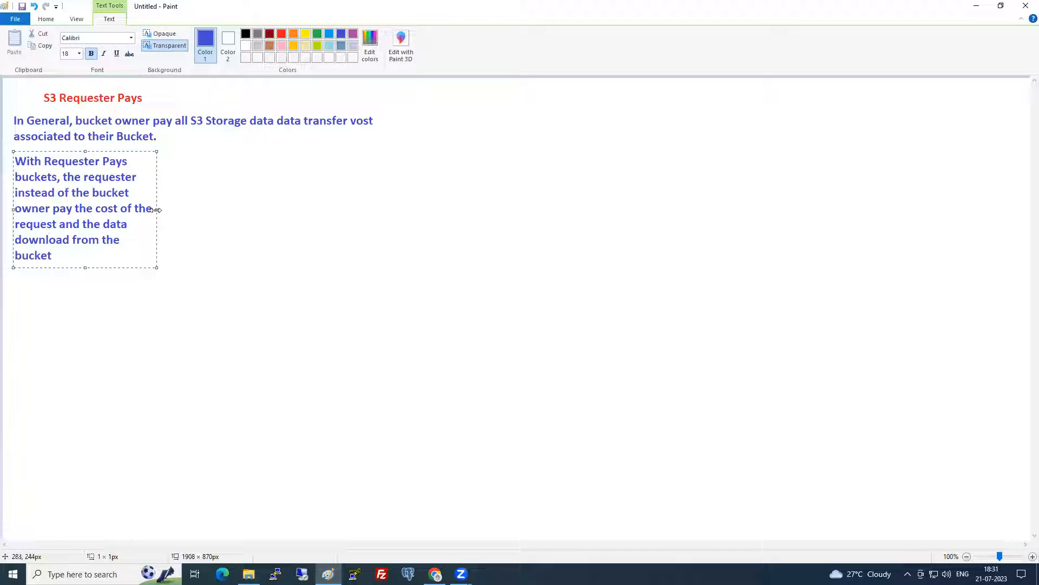
{"action": "left_click_drag", "start_coordinate": [157, 210], "coordinate": [415, 211]}
{"action": "left_click", "coordinate": [217, 360]}
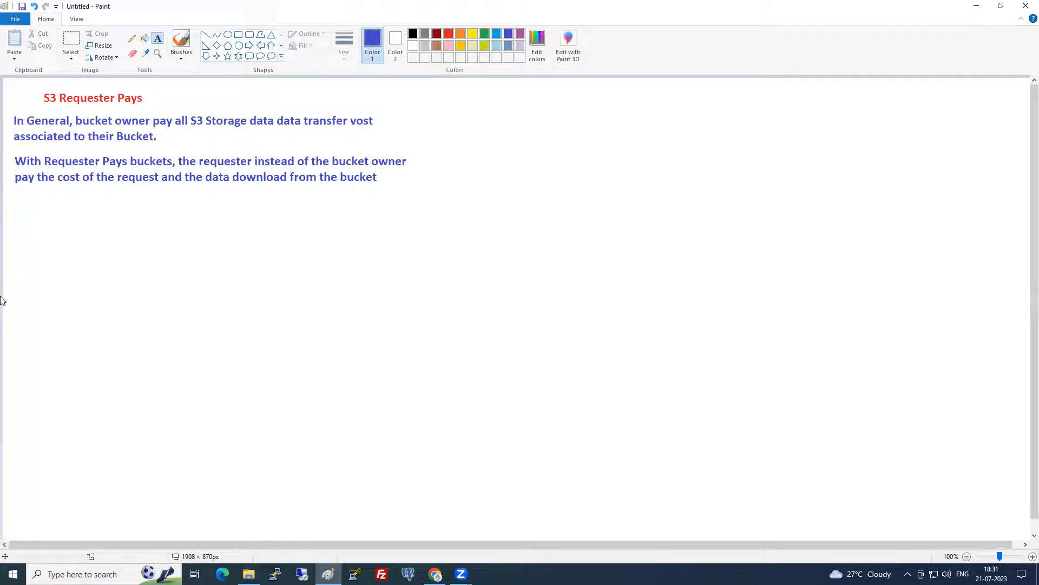
- Add the one-line note 'Helpful if you want to share the large data sets'
{"action": "left_click", "coordinate": [16, 206]}
{"action": "type", "text": "Helpf"}
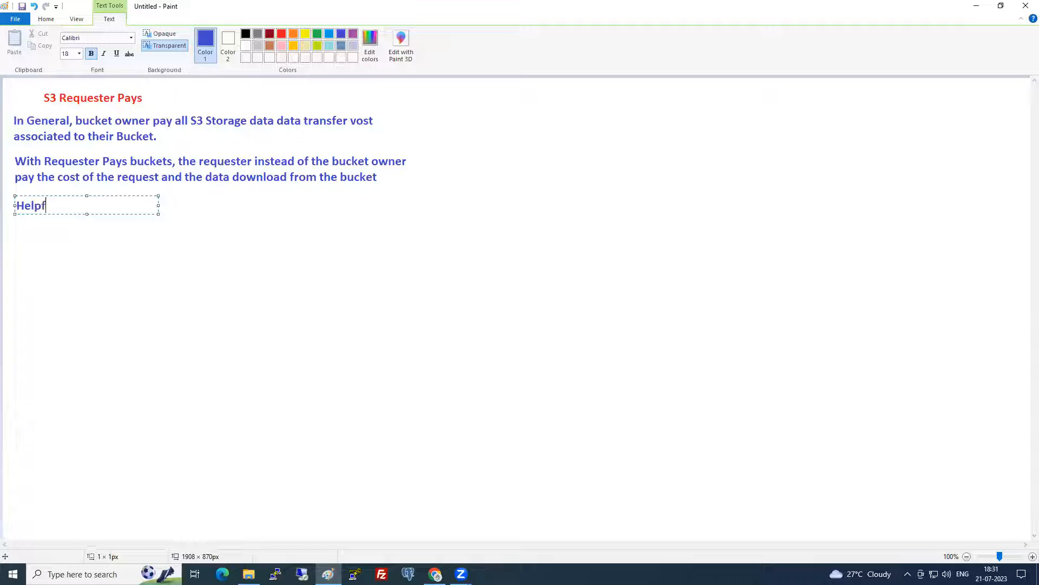
{"action": "type", "text": "ul if you want to share the lar"}
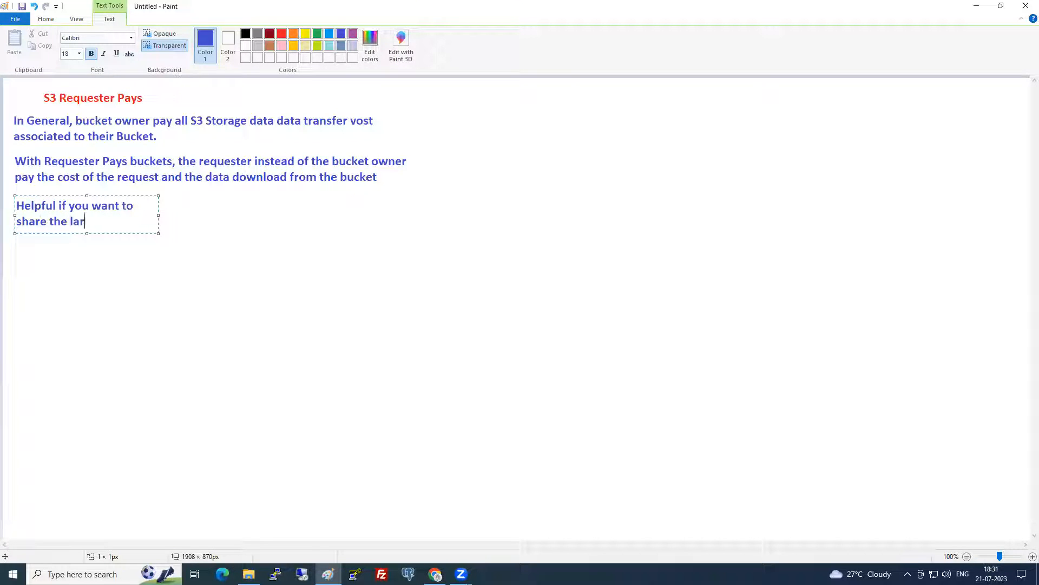
{"action": "type", "text": "ge data sets"}
{"action": "left_click_drag", "start_coordinate": [158, 215], "coordinate": [340, 215]}
{"action": "left_click", "coordinate": [271, 271]}
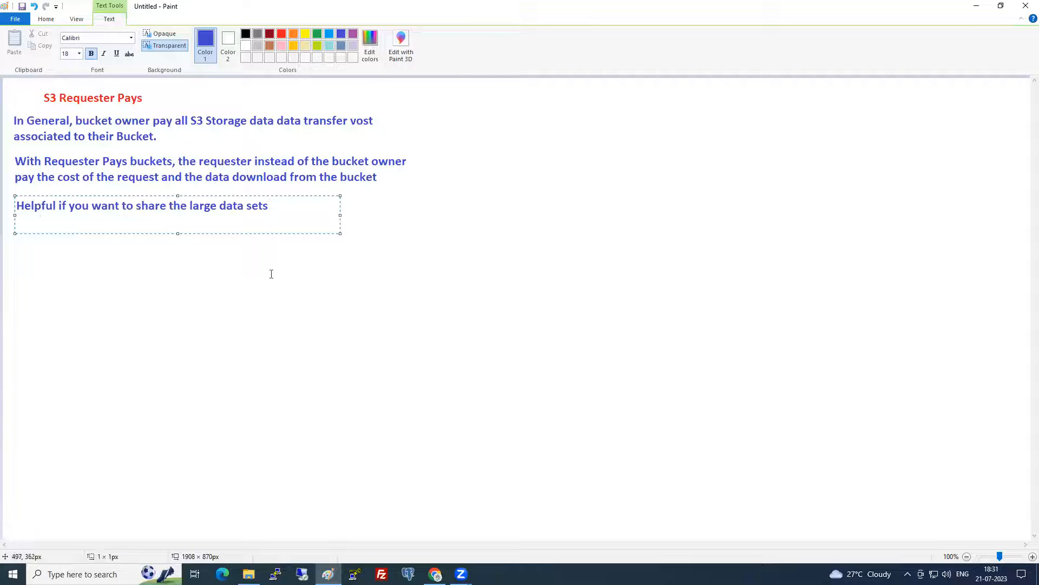
- Add a two-line note: requesters must be AWS-authenticated so AWS knows whom to charge, not anonymous
{"action": "left_click", "coordinate": [14, 233]}
{"action": "type", "text": "The requester"}
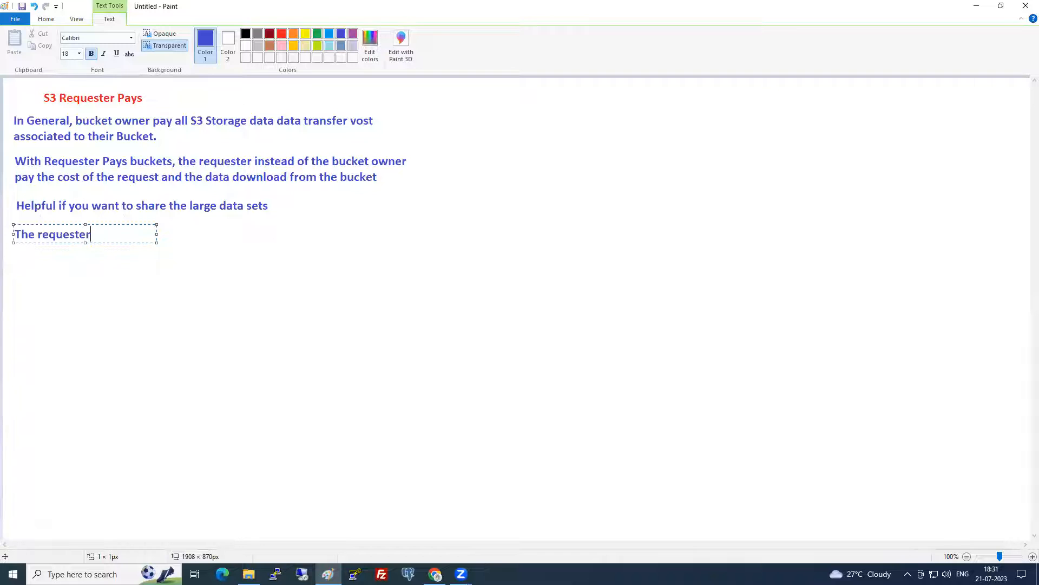
{"action": "type", "text": " must  be authenticated"}
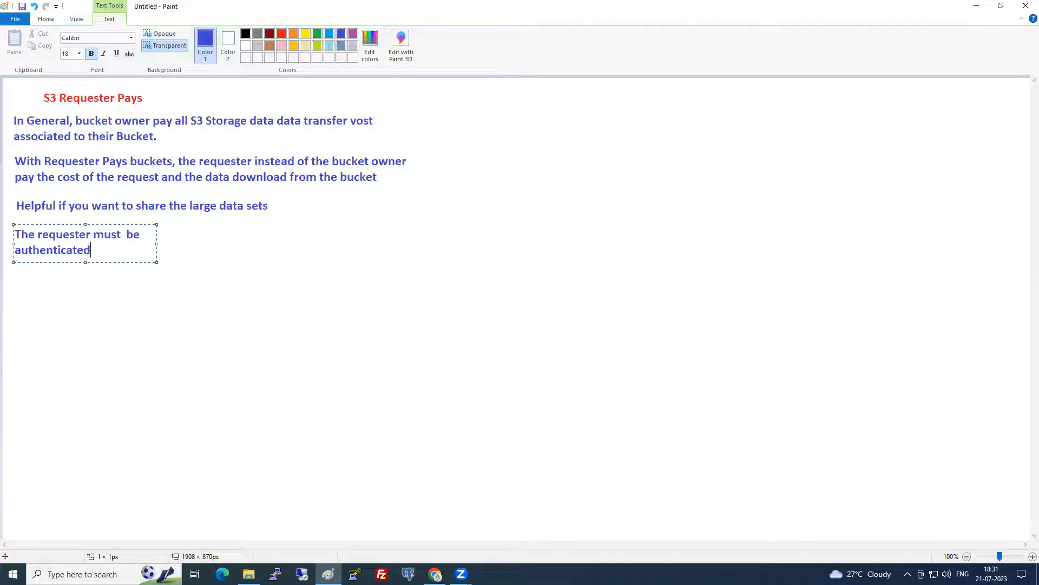
{"action": "type", "text": " in AWS, so that AWS know"}
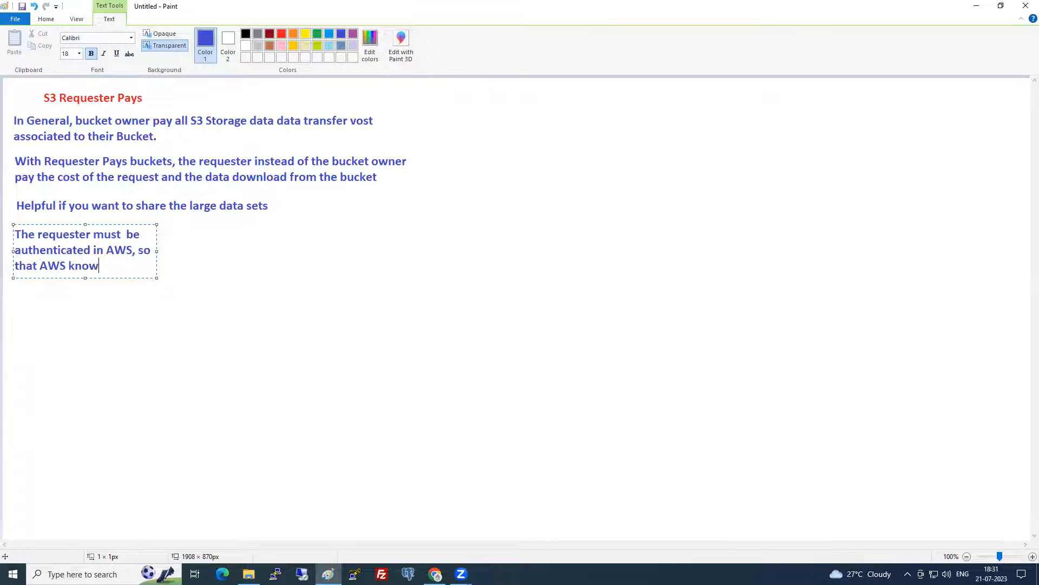
{"action": "type", "text": "s where to char"}
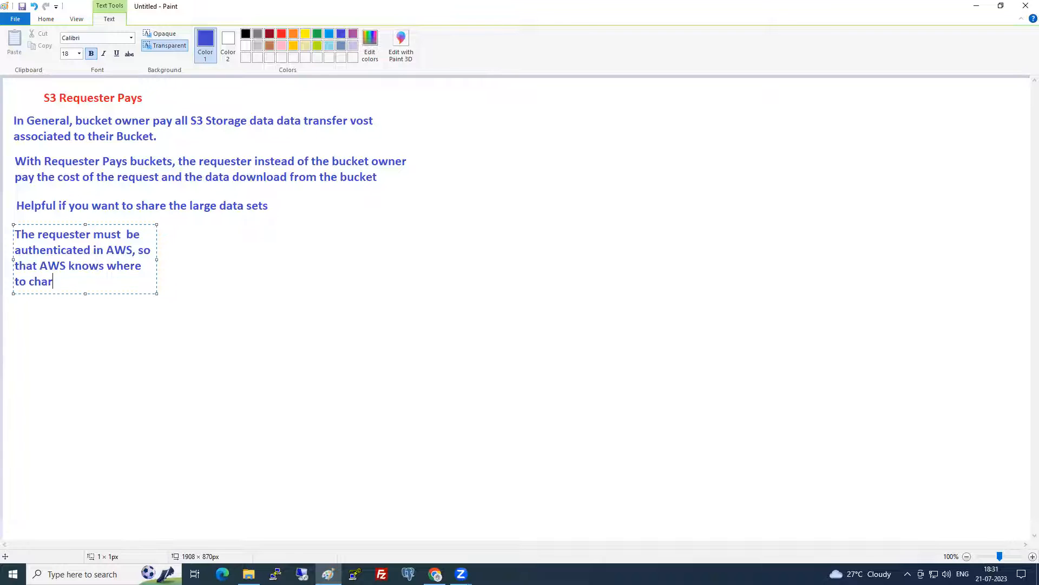
{"action": "type", "text": "ges("}
{"action": "type", "text": "(in their"}
{"action": "type", "text": " AWS account"}
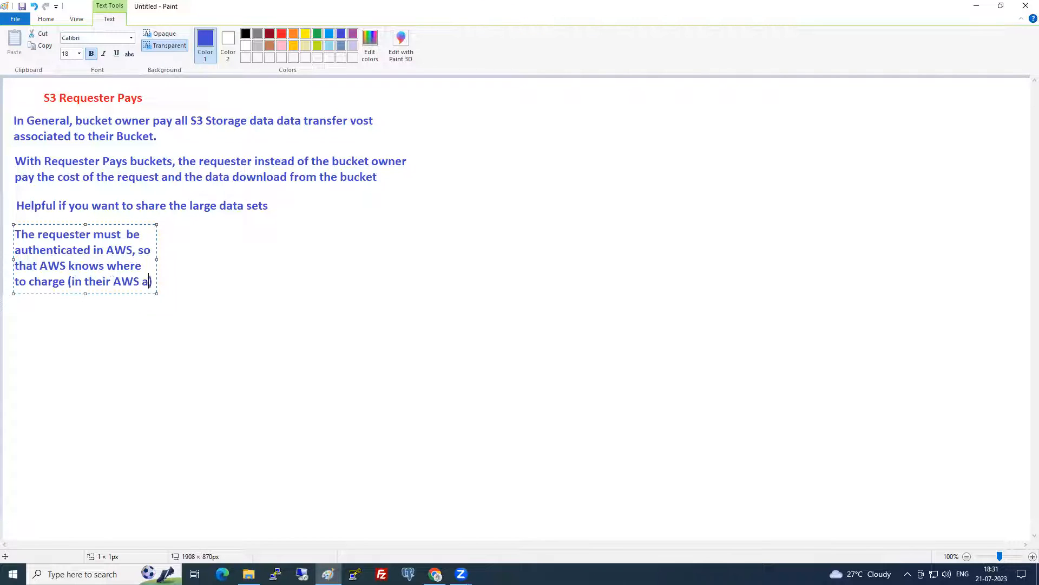
{"action": "left_click", "coordinate": [129, 303]}
{"action": "type", "text": ". Cann"}
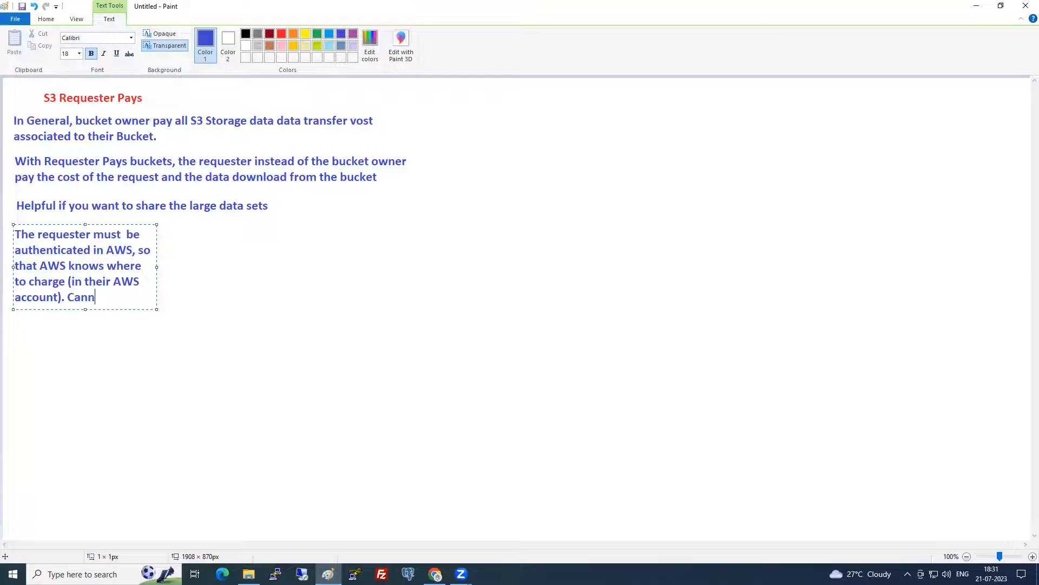
{"action": "type", "text": "ot be ano"}
{"action": "key", "text": "BackSpace"}
{"action": "type", "text": "onymous"}
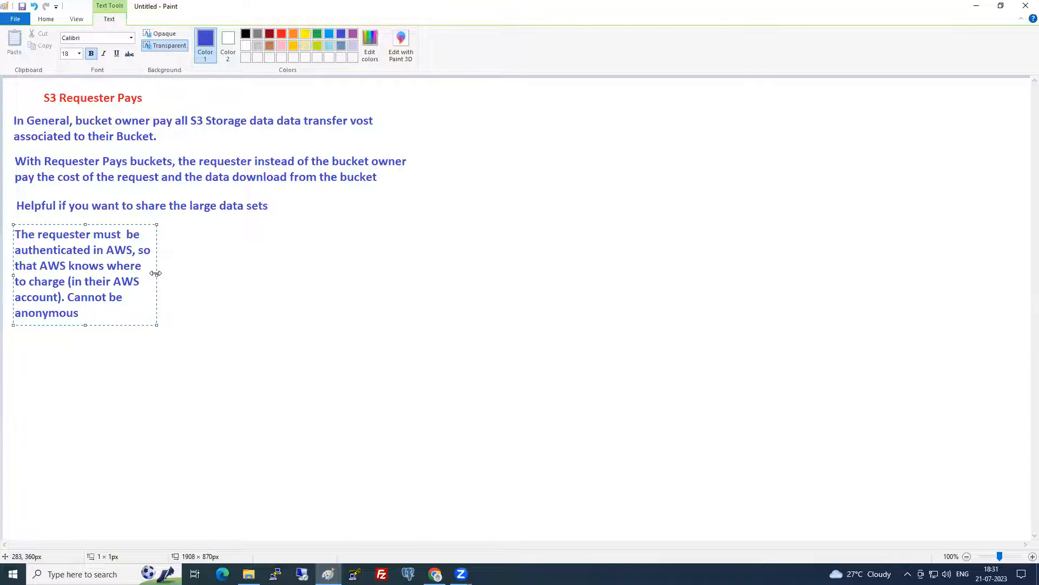
{"action": "left_click_drag", "start_coordinate": [155, 274], "coordinate": [382, 266]}
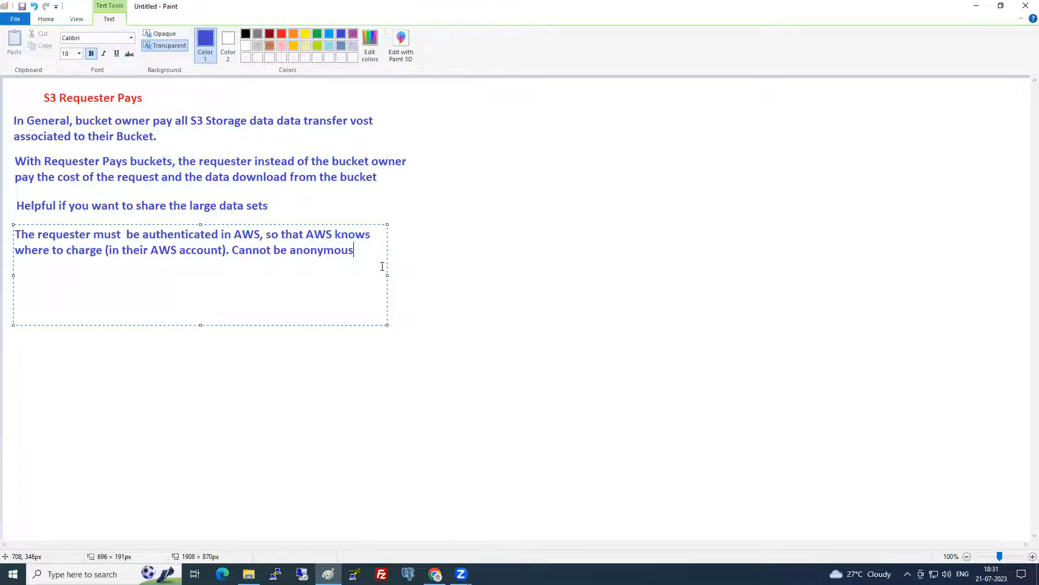
{"action": "left_click", "coordinate": [309, 361]}
{"action": "left_click", "coordinate": [449, 34]}
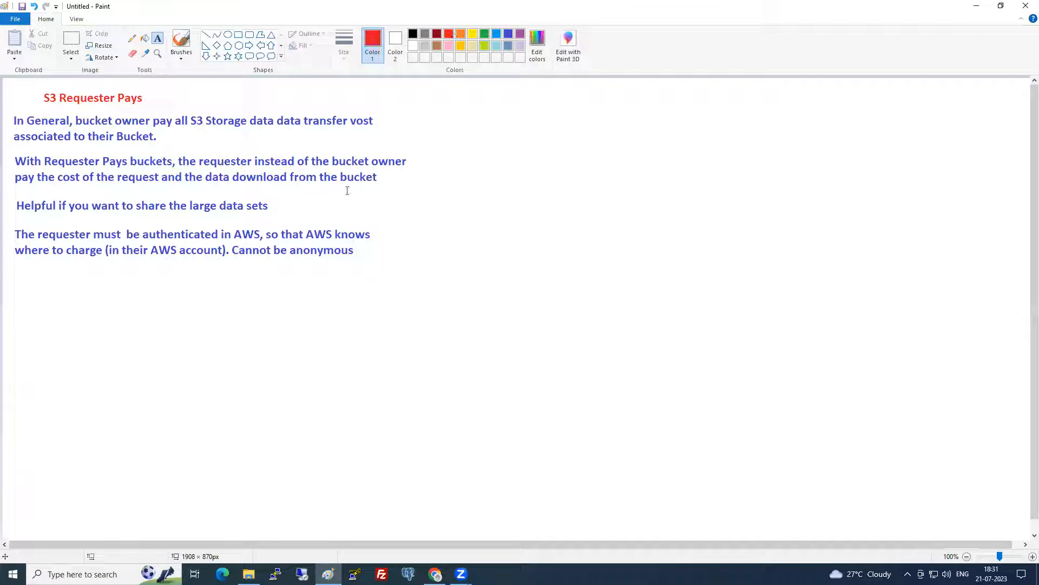
- Type the red headings 'S3 Event Notifications' and 'S3 Batch Operations' one below the other
{"action": "left_click", "coordinate": [17, 286]}
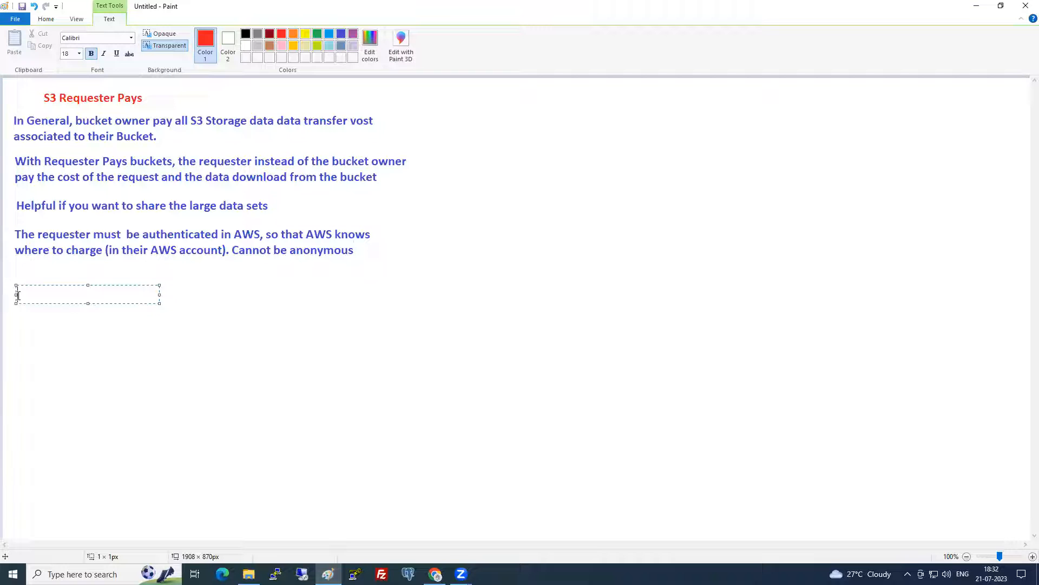
{"action": "type", "text": "S3 Event Notifixc"}
{"action": "key", "text": "BackSpace"}
{"action": "key", "text": "BackSpace"}
{"action": "type", "text": "c"}
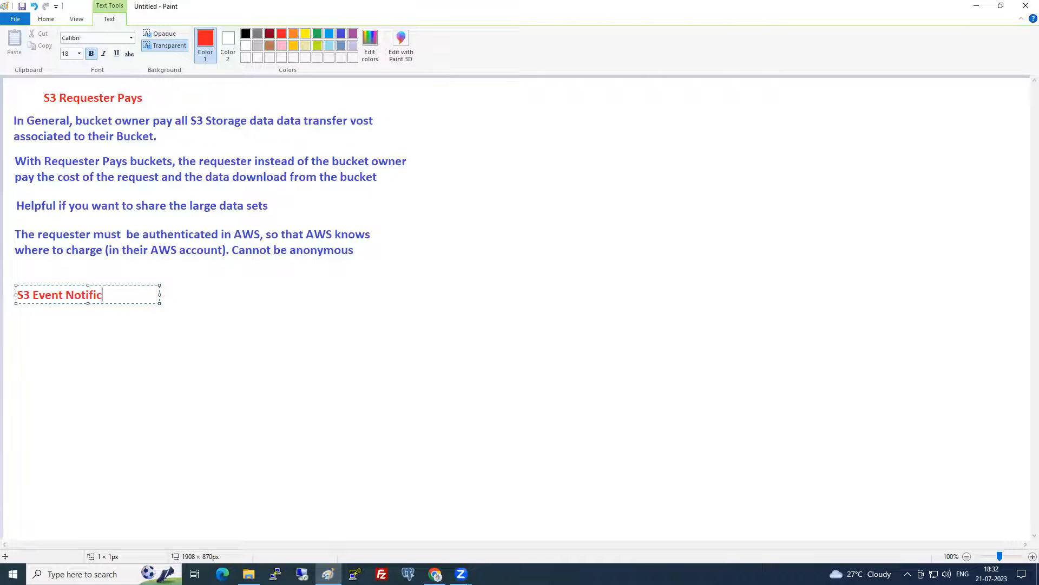
{"action": "type", "text": "ations"}
{"action": "left_click", "coordinate": [27, 373]}
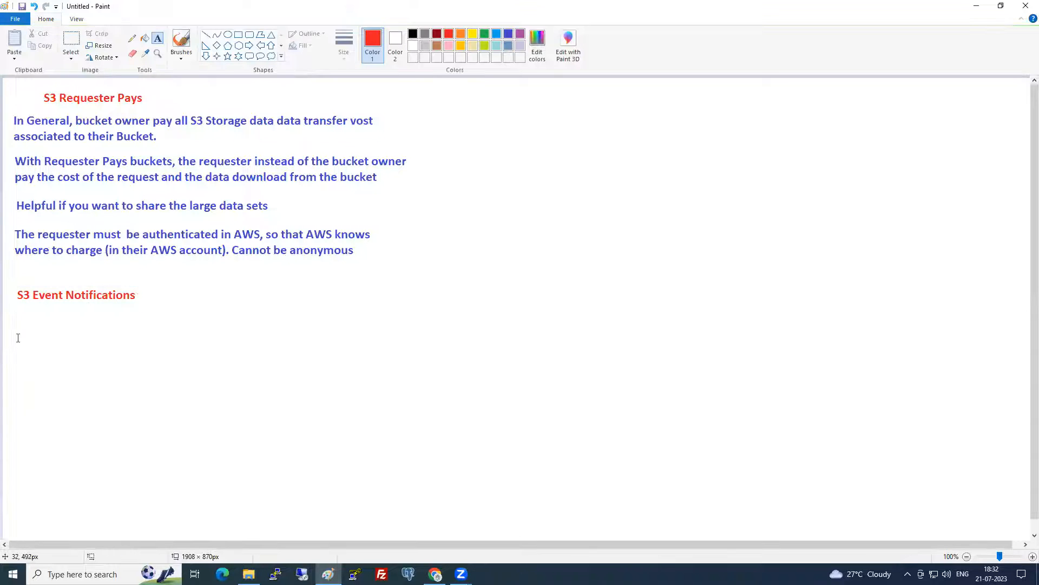
{"action": "left_click", "coordinate": [17, 336]}
{"action": "type", "text": "S3 "}
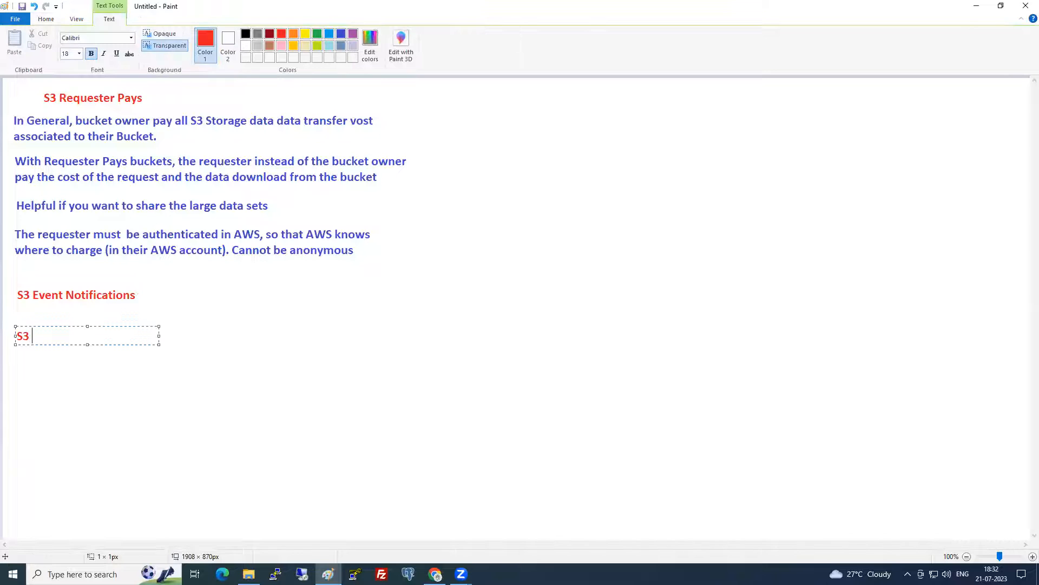
{"action": "type", "text": "Batch Ope"}
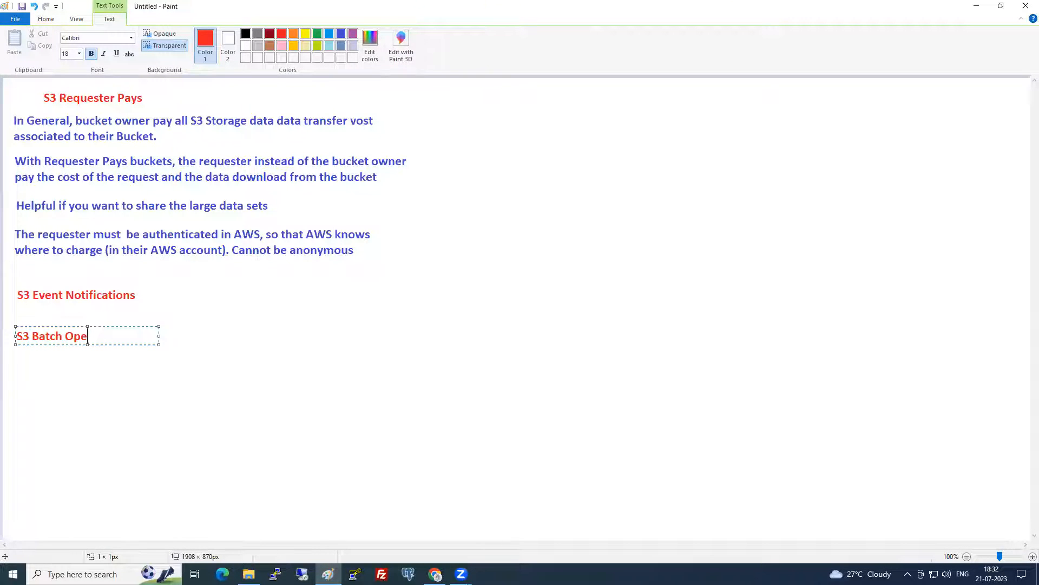
{"action": "type", "text": "rations"}
{"action": "left_click", "coordinate": [96, 401]}
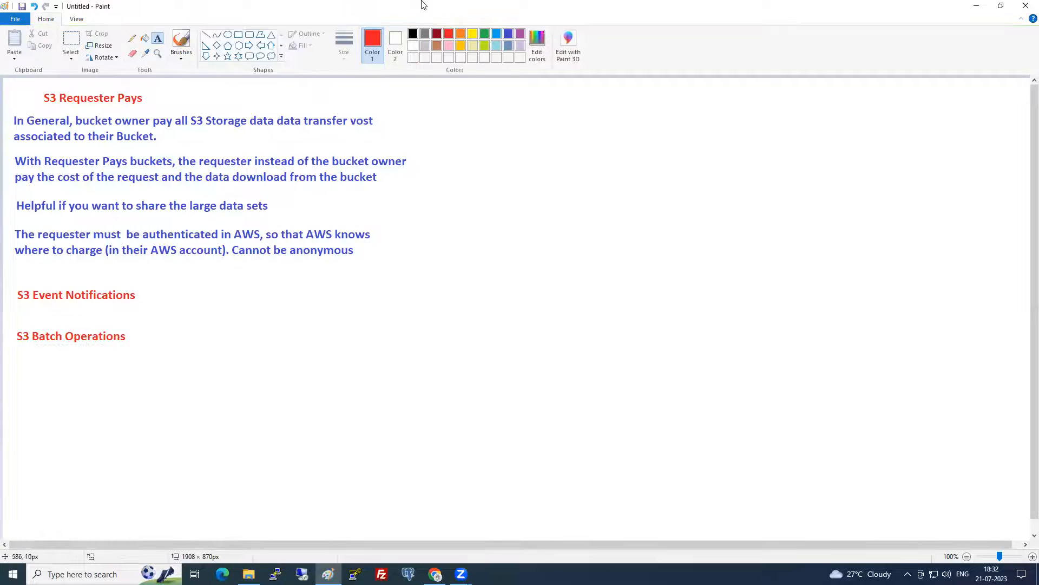
- Add a blue note: perform bulk operations on existing S3 objects with a single request
{"action": "left_click", "coordinate": [494, 35]}
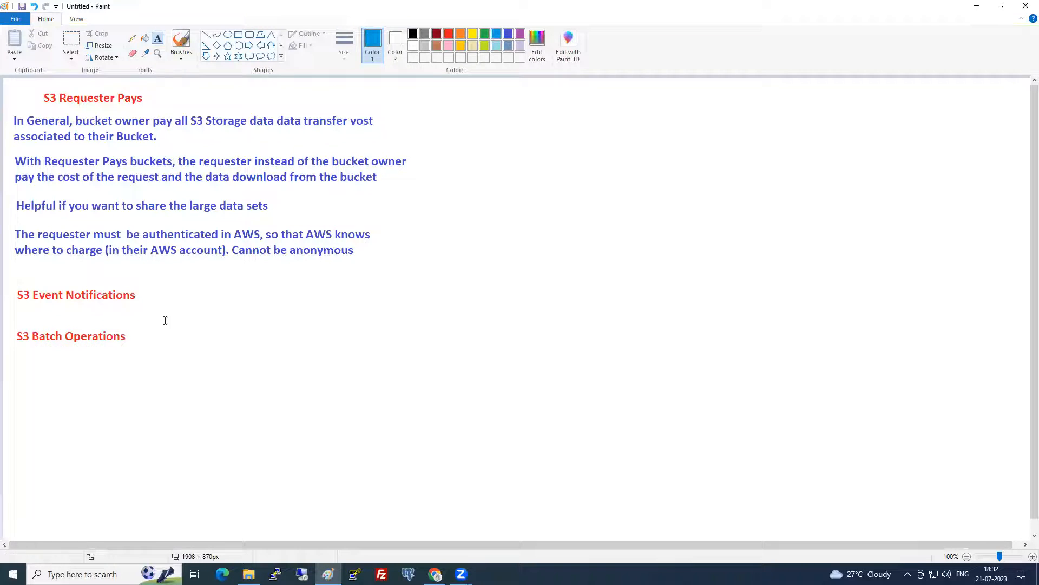
{"action": "left_click", "coordinate": [31, 357]}
{"action": "type", "text": "Pef"}
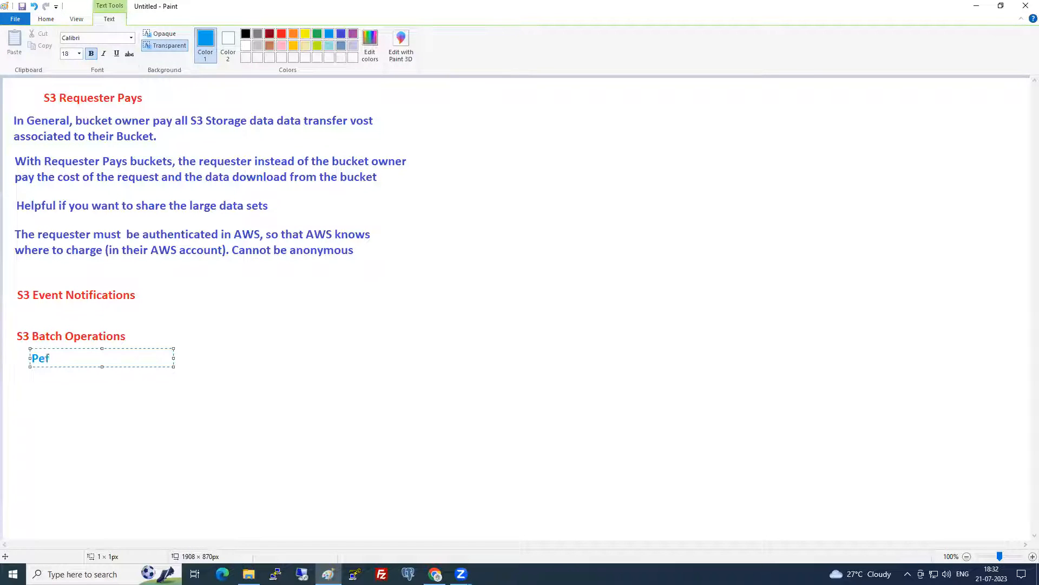
{"action": "type", "text": "orm bulk operations"}
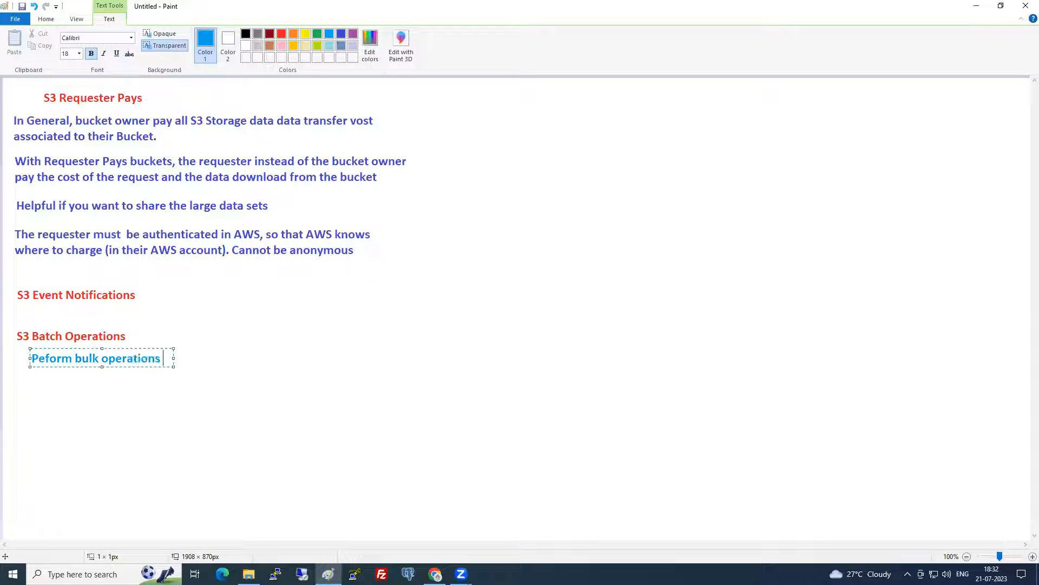
{"action": "type", "text": " on exisiting "}
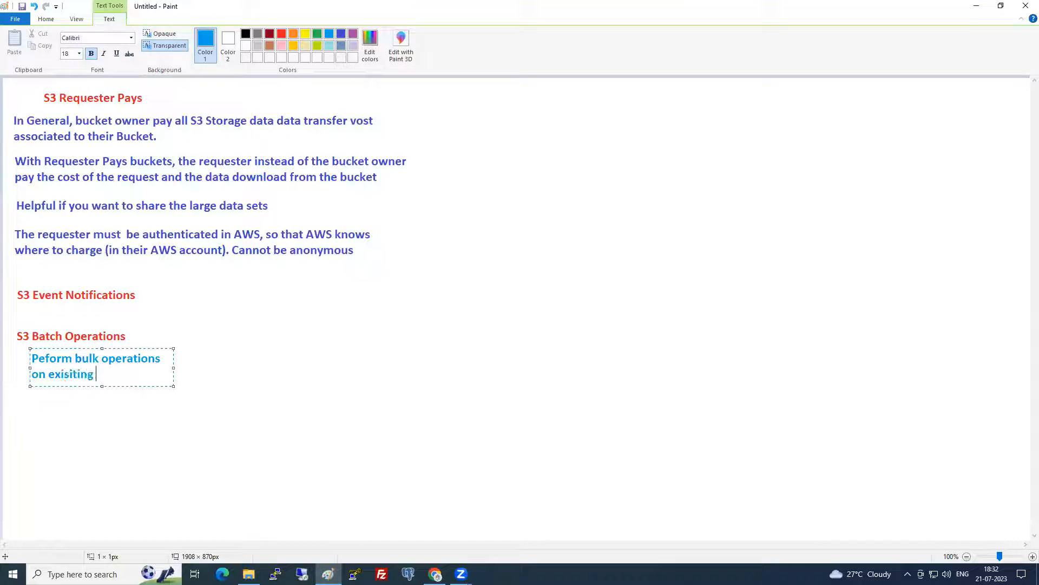
{"action": "type", "text": "S3 objects with a single "}
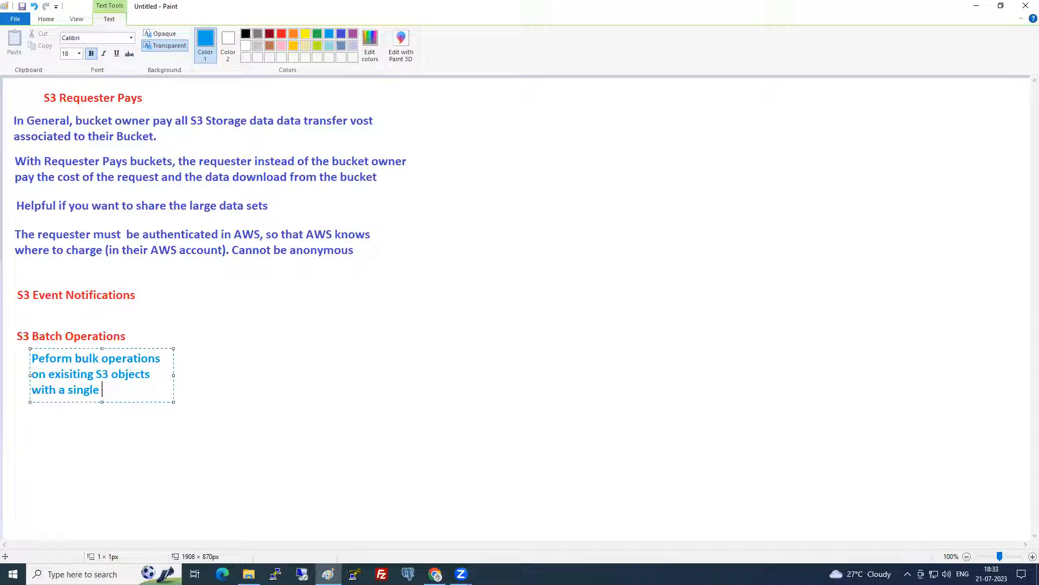
{"action": "type", "text": "Request"}
{"action": "key", "text": "BackSpace"}
{"action": "key", "text": "BackSpace"}
{"action": "type", "text": "st"}
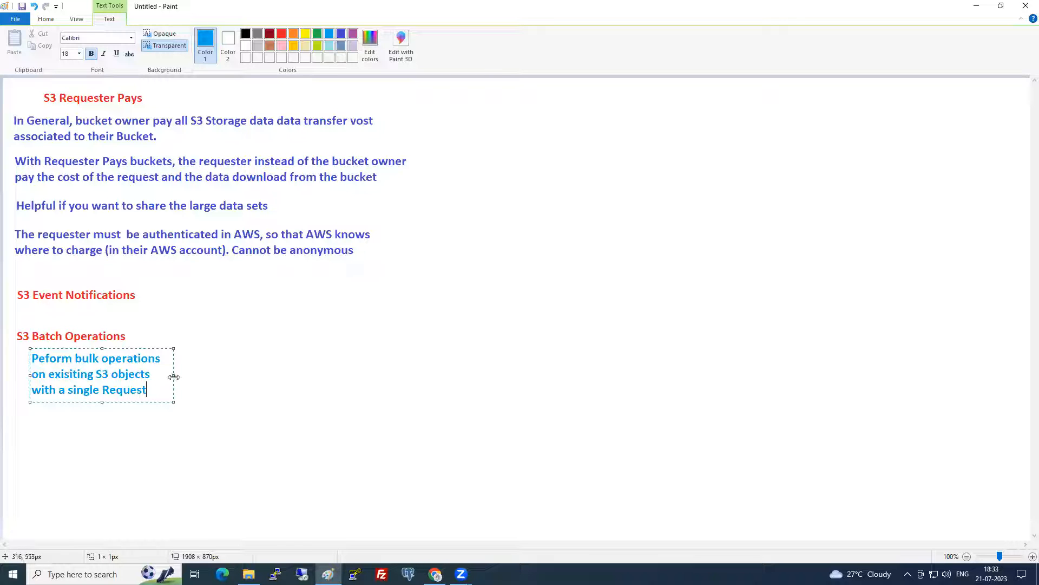
{"action": "left_click_drag", "start_coordinate": [174, 377], "coordinate": [274, 375]}
{"action": "left_click", "coordinate": [235, 425]}
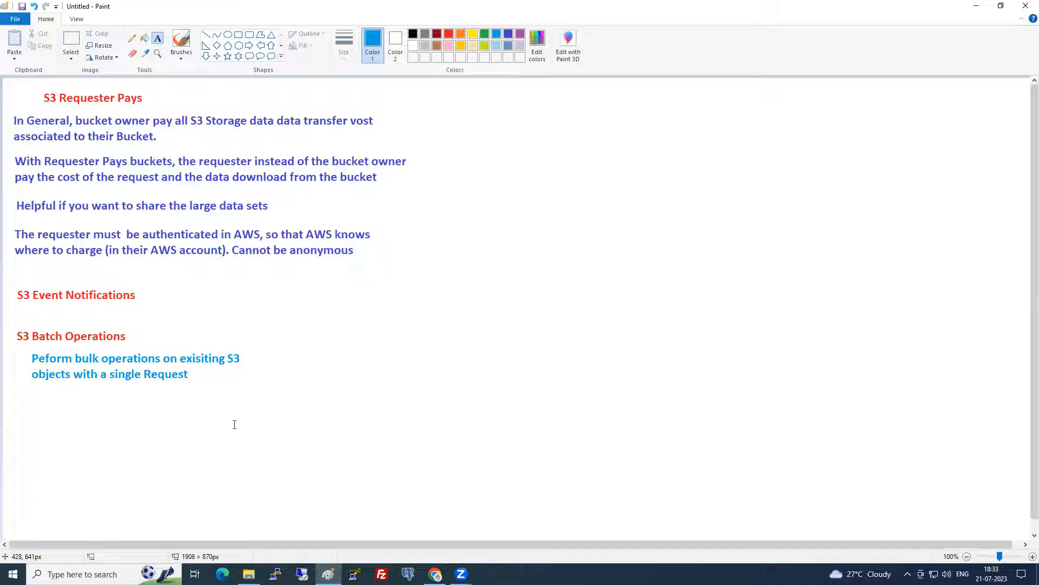
- Add '(SNS, Lambda, SQS)' in dark blue beside the S3 Event Notifications heading
{"action": "left_click", "coordinate": [143, 295]}
{"action": "type", "text": "("}
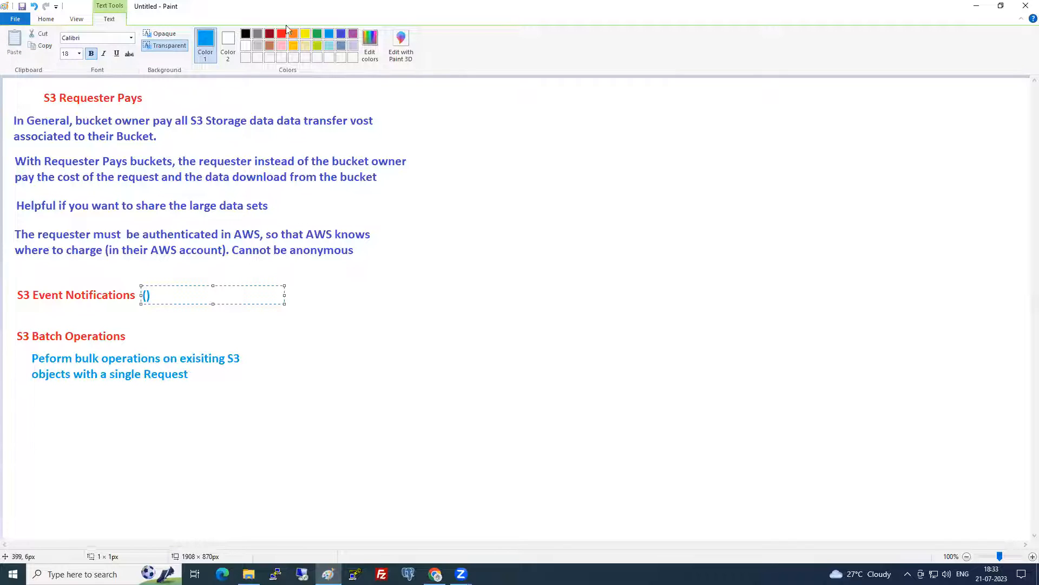
{"action": "left_click", "coordinate": [341, 34]}
{"action": "type", "text": "SNS, Lam"}
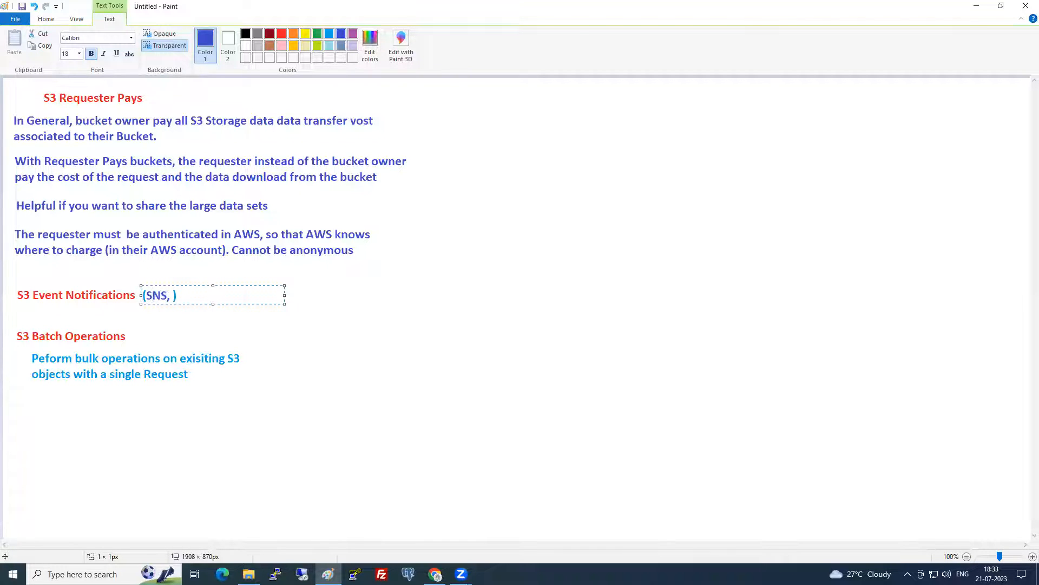
{"action": "type", "text": "bda, SQS"}
{"action": "left_click", "coordinate": [269, 369]}
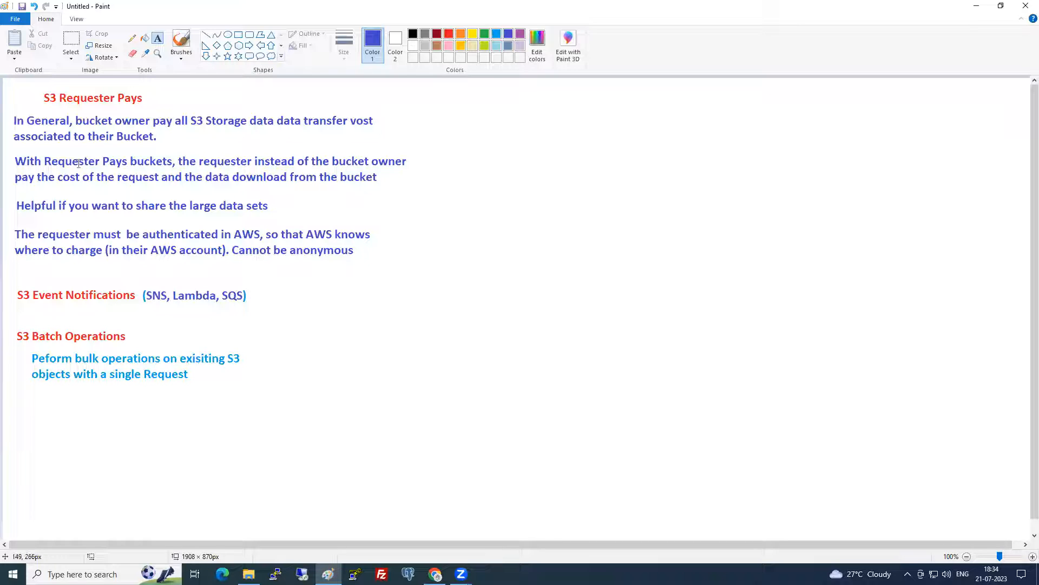
- Type a red 'S3 Access Points' heading at the top right and underline it in black
{"action": "left_click", "coordinate": [451, 35]}
{"action": "left_click", "coordinate": [618, 102]}
{"action": "type", "text": "S3 Access Points"}
{"action": "left_click", "coordinate": [636, 153]}
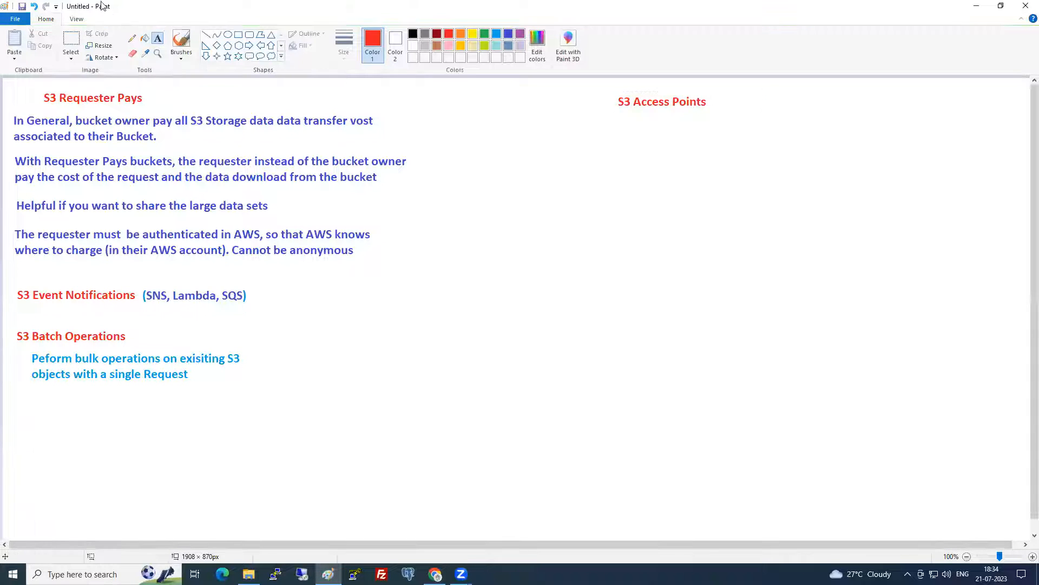
{"action": "left_click", "coordinate": [205, 34]}
{"action": "left_click", "coordinate": [413, 35]}
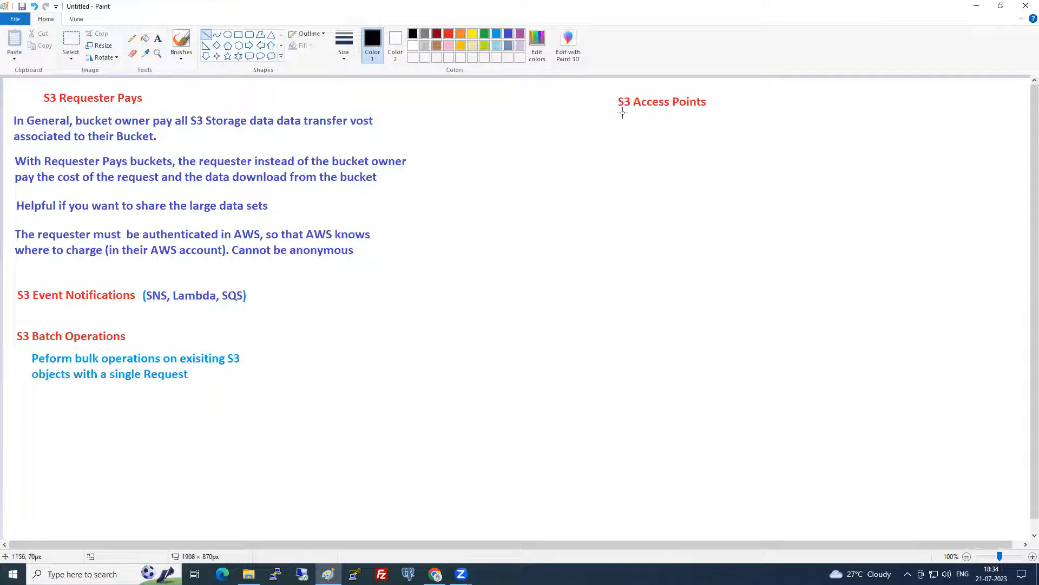
{"action": "left_click_drag", "start_coordinate": [618, 113], "coordinate": [715, 114]}
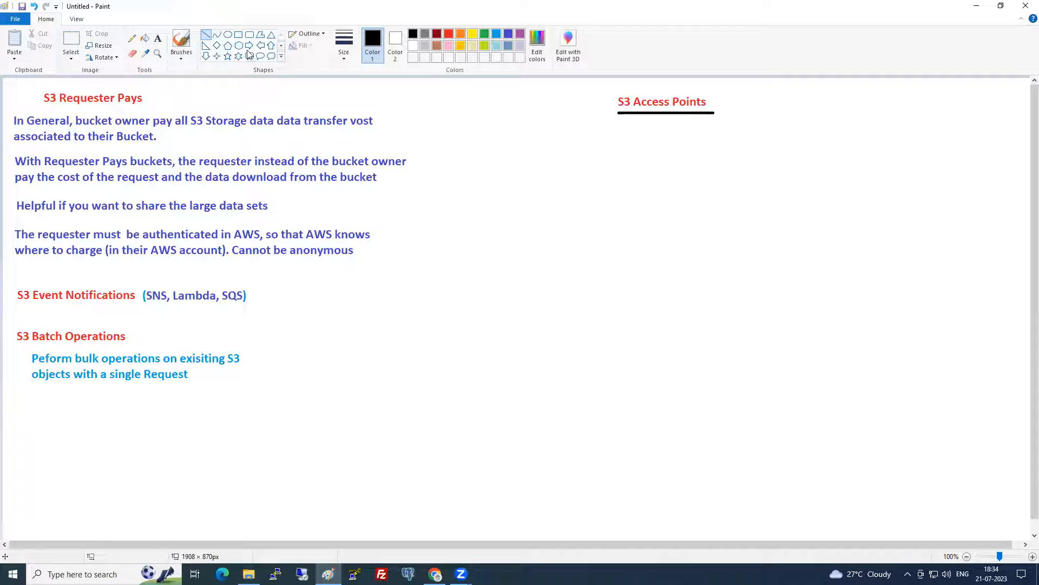
- Draw a black pentagon outline to the lower right of the heading
{"action": "left_click", "coordinate": [228, 45]}
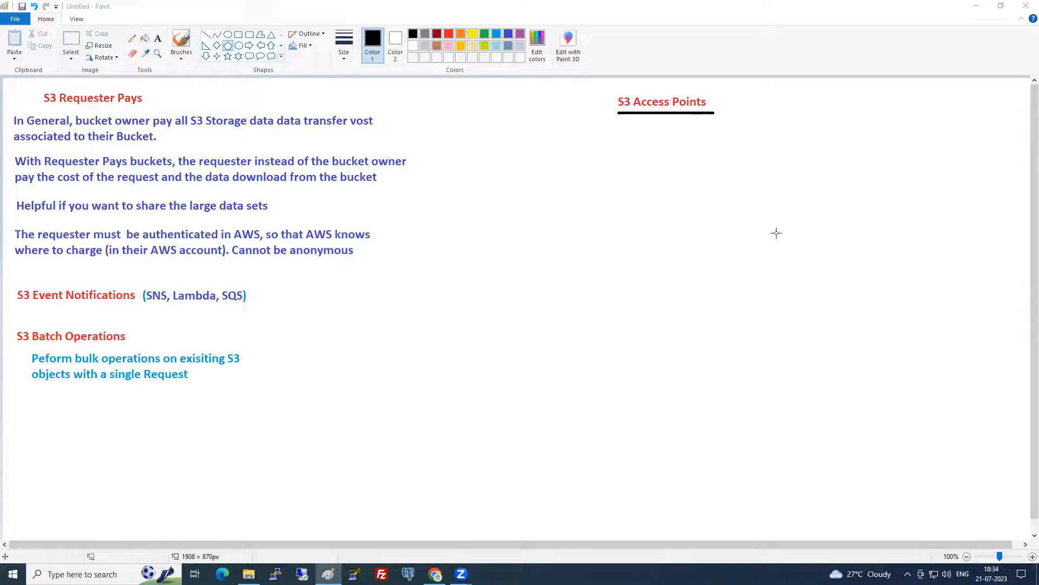
{"action": "left_click_drag", "start_coordinate": [827, 146], "coordinate": [964, 279]}
{"action": "left_click_drag", "start_coordinate": [896, 222], "coordinate": [908, 235]}
{"action": "left_click", "coordinate": [768, 345]}
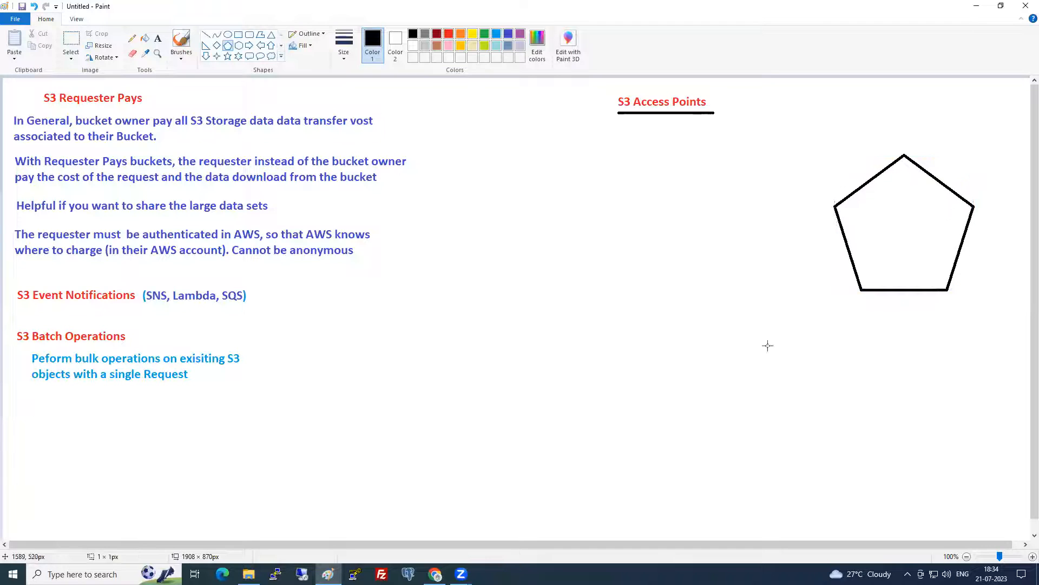
{"action": "left_click", "coordinate": [158, 38]}
{"action": "left_click", "coordinate": [450, 34]}
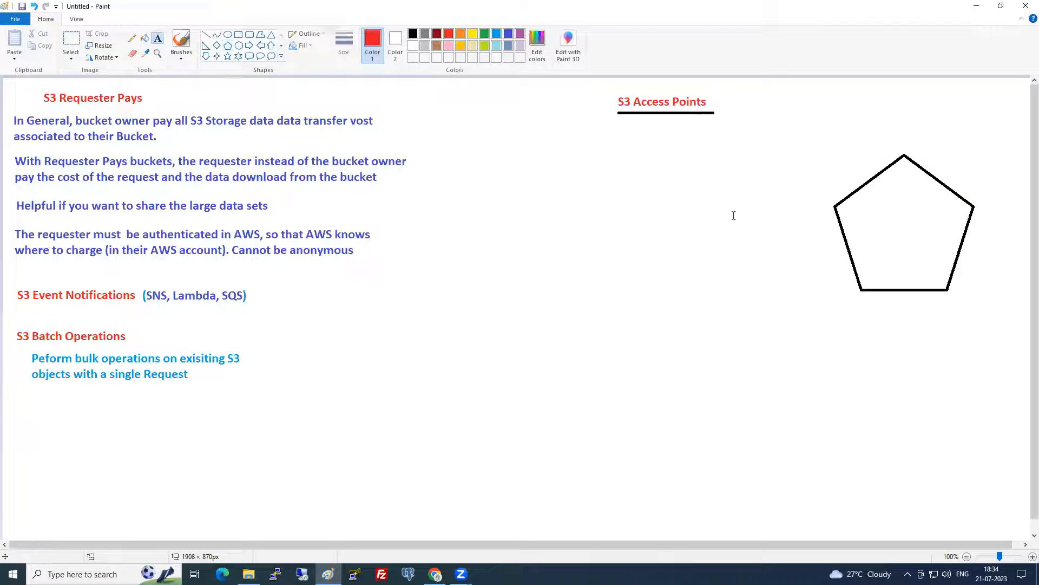
- Caption the pentagon 'S3 Bucket' below it and add a red 'Prefix' label inside
{"action": "left_click", "coordinate": [865, 300]}
{"action": "type", "text": "S3 Bucket"}
{"action": "left_click", "coordinate": [855, 242]}
{"action": "left_click", "coordinate": [871, 193]}
{"action": "type", "text": "Pre"}
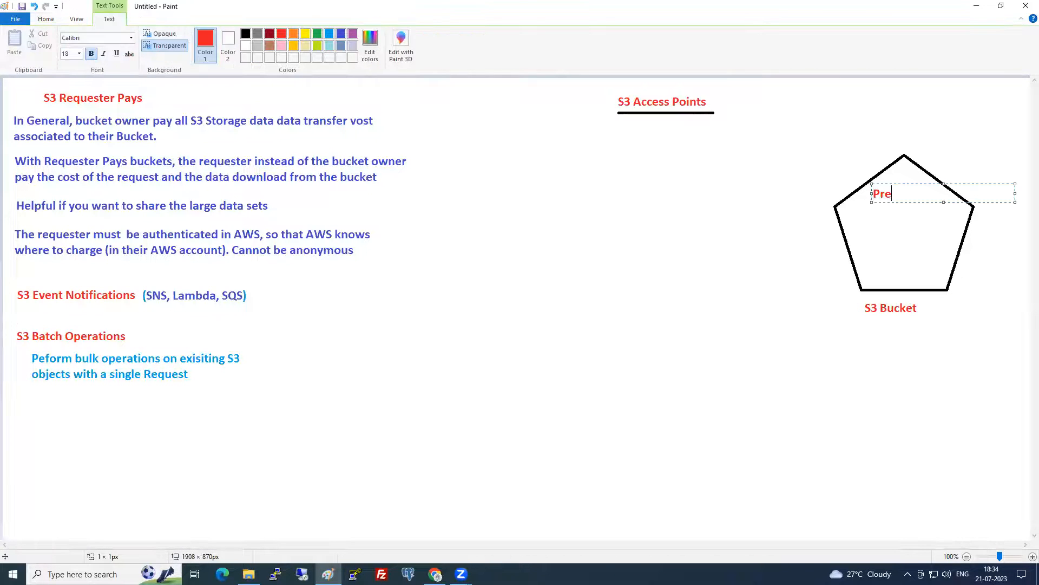
{"action": "type", "text": "fix"}
{"action": "left_click", "coordinate": [880, 236]}
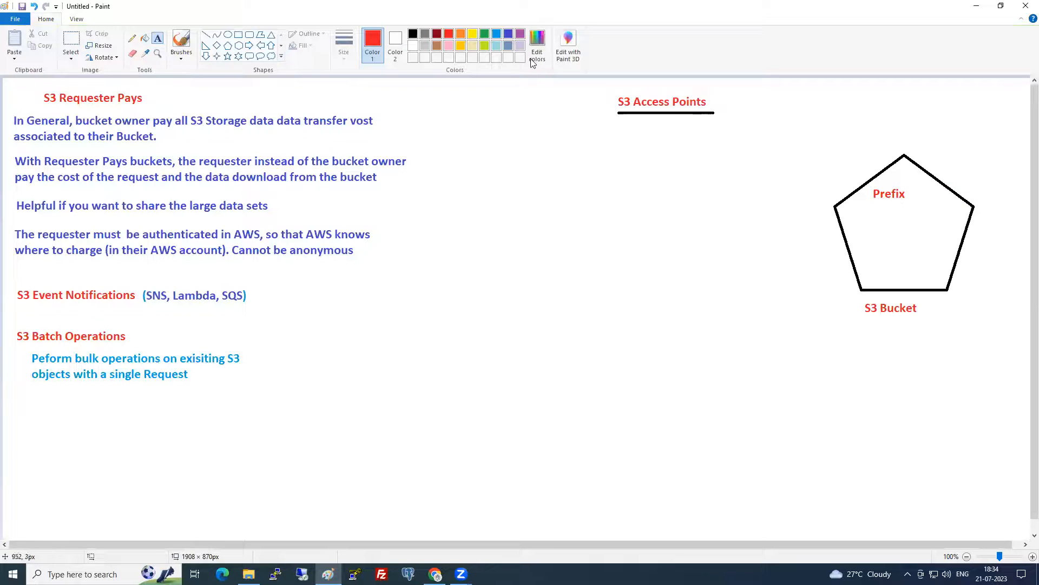
- List /DevOps, /Developers and /Sales in purple inside the pentagon under Prefix
{"action": "left_click", "coordinate": [866, 215]}
{"action": "type", "text": "/DevOps"}
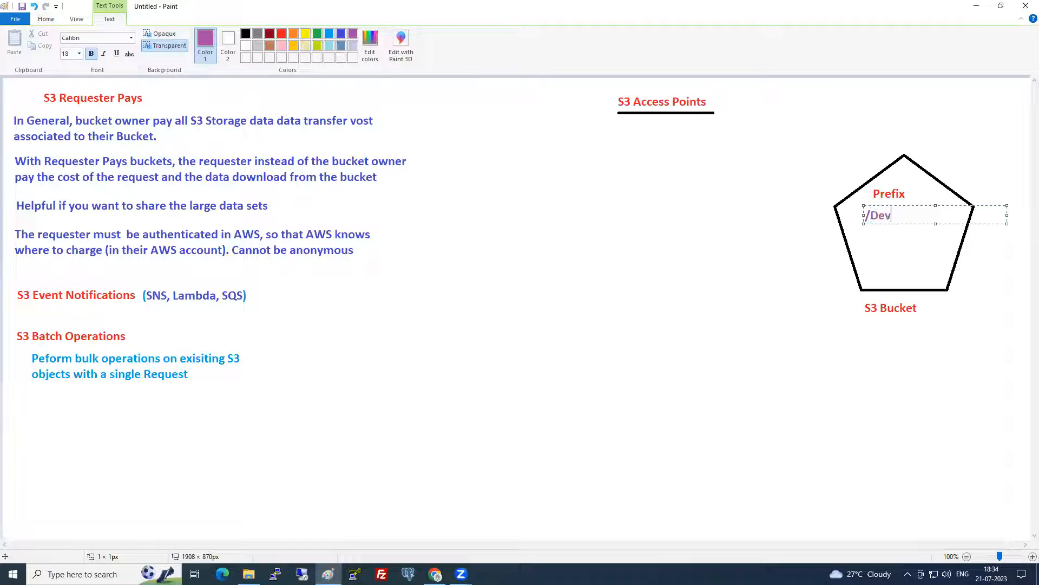
{"action": "left_click", "coordinate": [879, 255]}
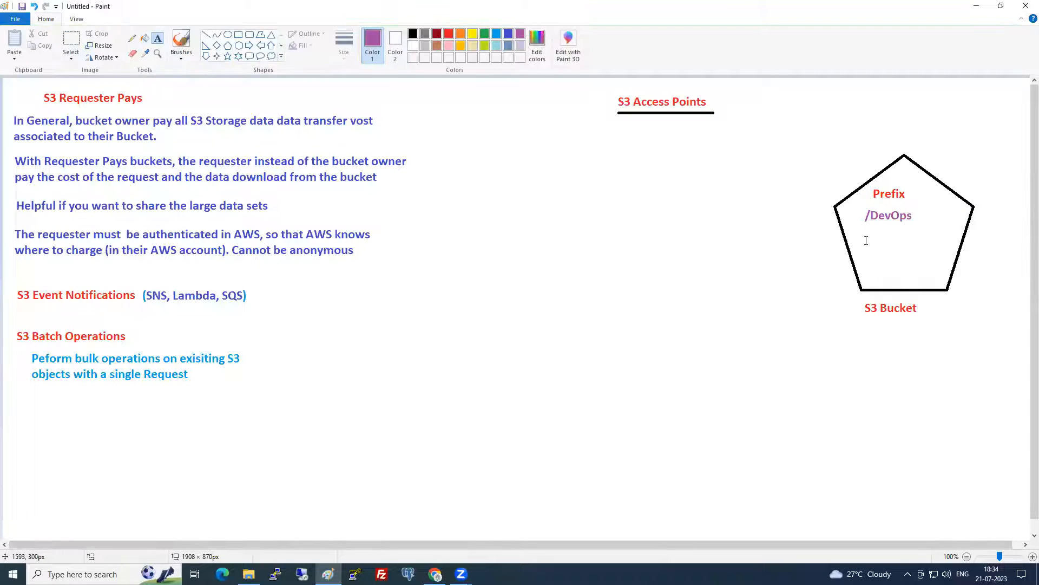
{"action": "left_click", "coordinate": [865, 232]}
{"action": "type", "text": "/Developers"}
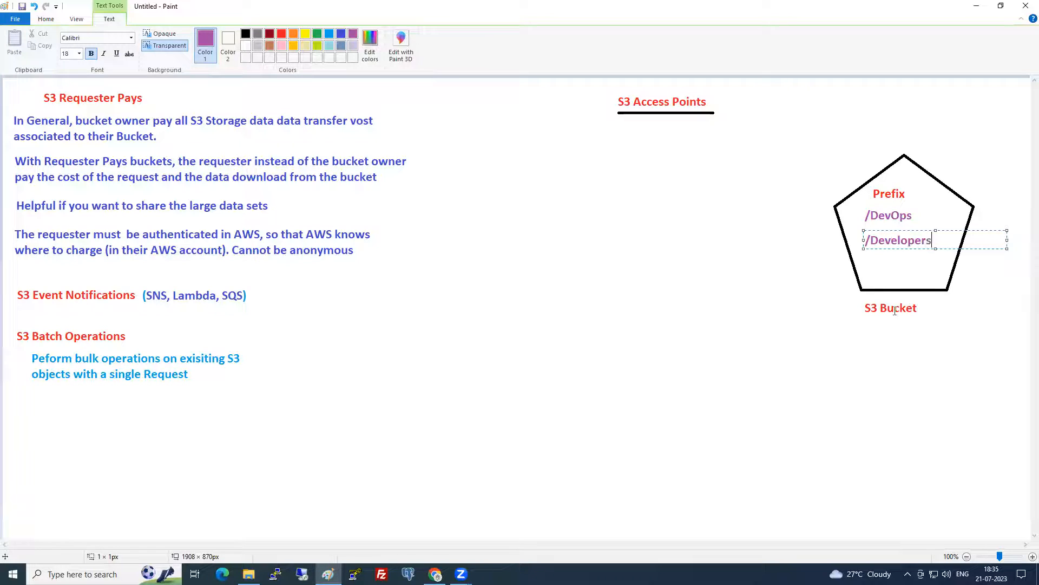
{"action": "left_click", "coordinate": [868, 270]}
{"action": "left_click", "coordinate": [867, 268]}
{"action": "type", "text": "/Sales"}
{"action": "left_click", "coordinate": [928, 341]}
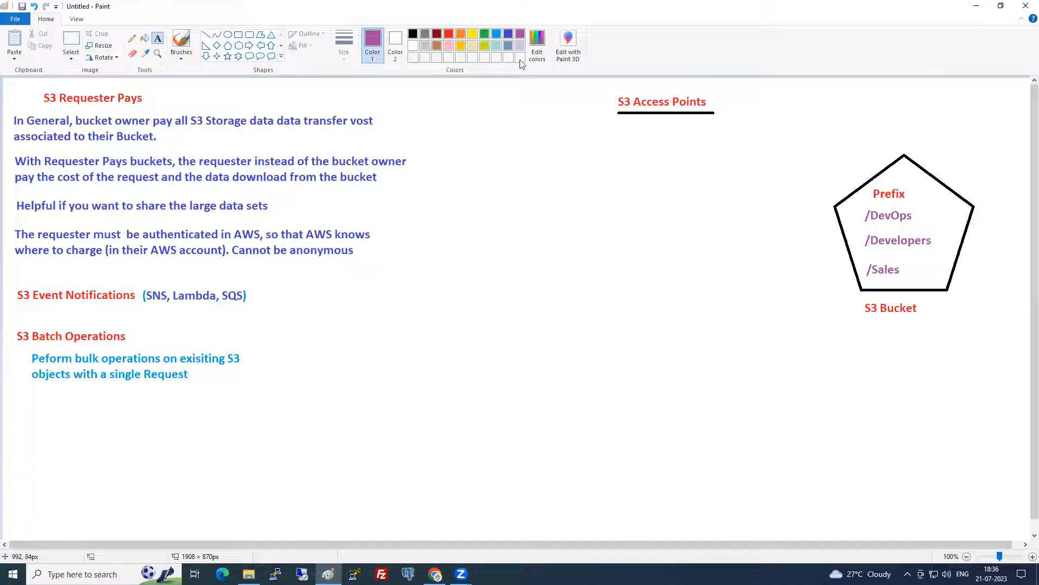
- Add the blue sentence 'Access point simplify security management for S3 Buckets' under the heading
{"action": "left_click", "coordinate": [508, 33]}
{"action": "left_click", "coordinate": [570, 120]}
{"action": "type", "text": "A"}
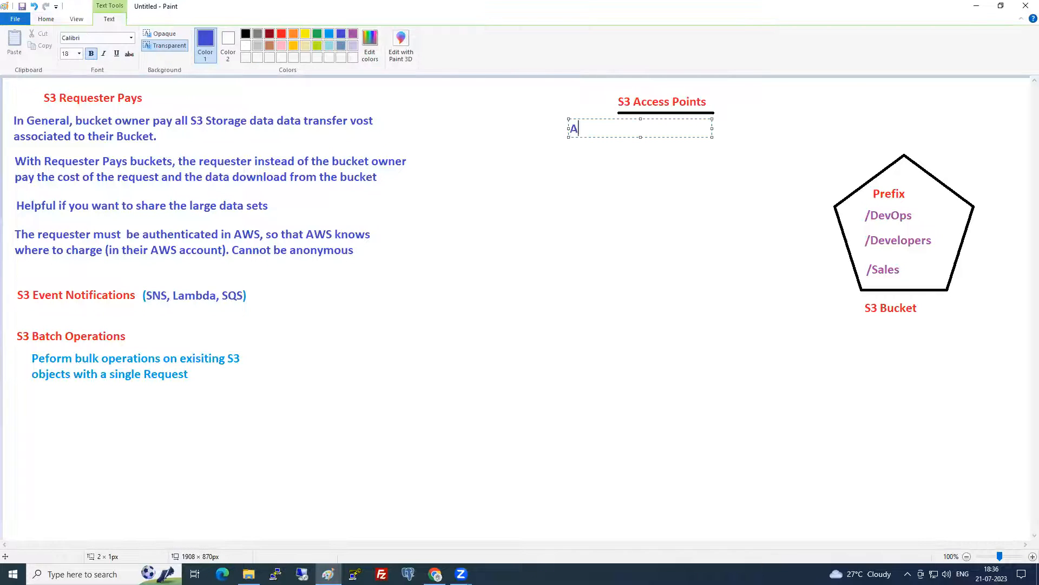
{"action": "type", "text": "ccess point simplif"}
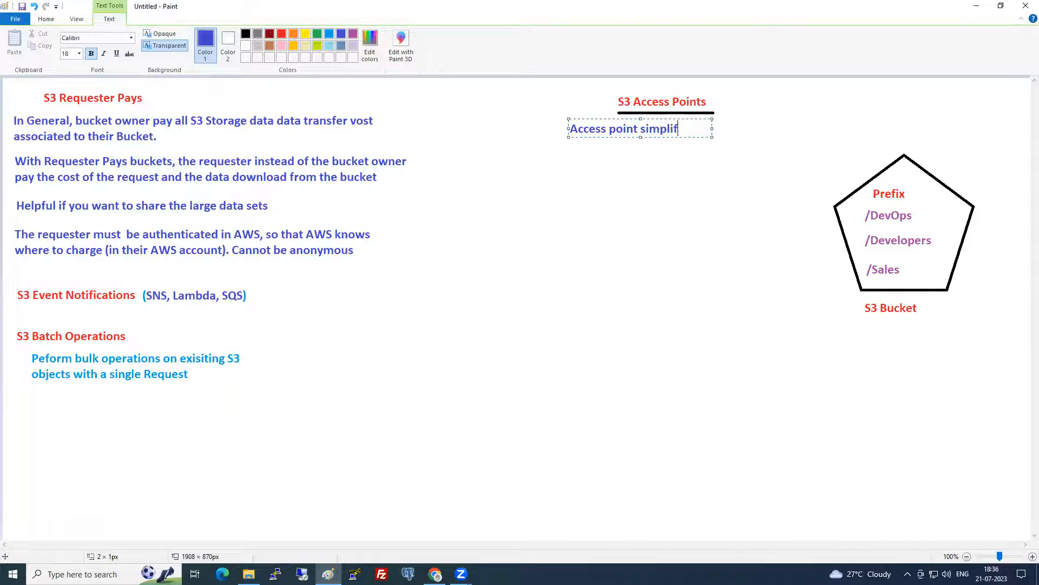
{"action": "type", "text": "y security manages"}
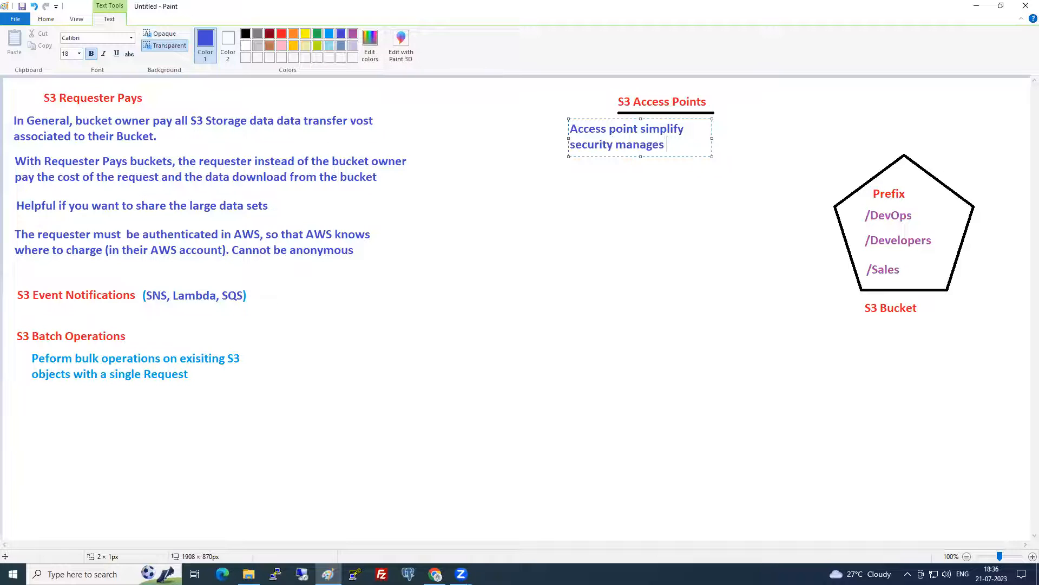
{"action": "key", "text": "BackSpace"}
{"action": "key", "text": "BackSpace"}
{"action": "type", "text": "ment for S3 Buc"}
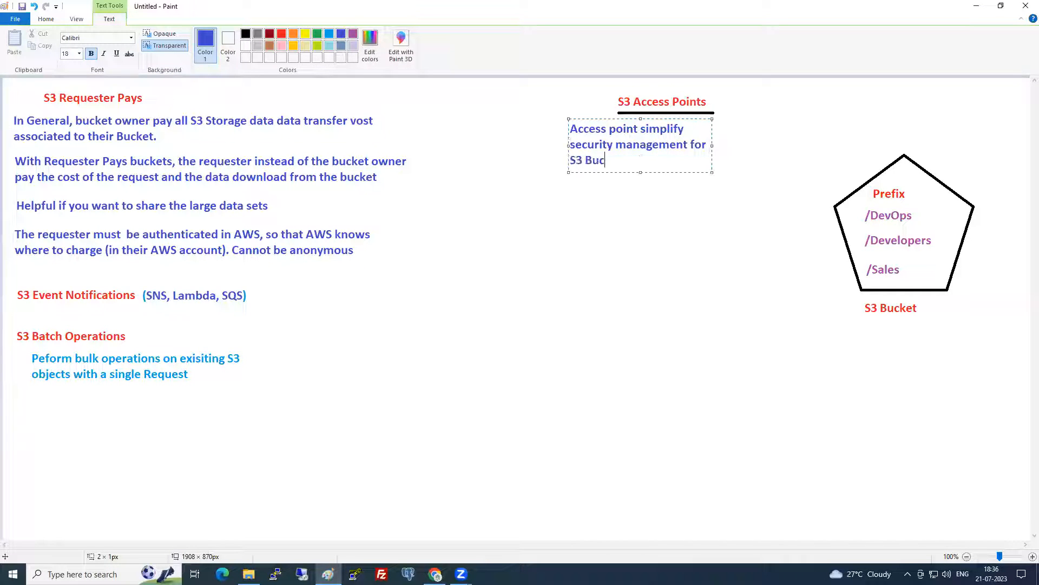
{"action": "type", "text": "kets"}
{"action": "left_click_drag", "start_coordinate": [714, 145], "coordinate": [899, 145]}
{"action": "left_click", "coordinate": [747, 232]}
- Add a Users column listing /DevOps Users, Developer Users and Sale Users
{"action": "left_click", "coordinate": [570, 193]}
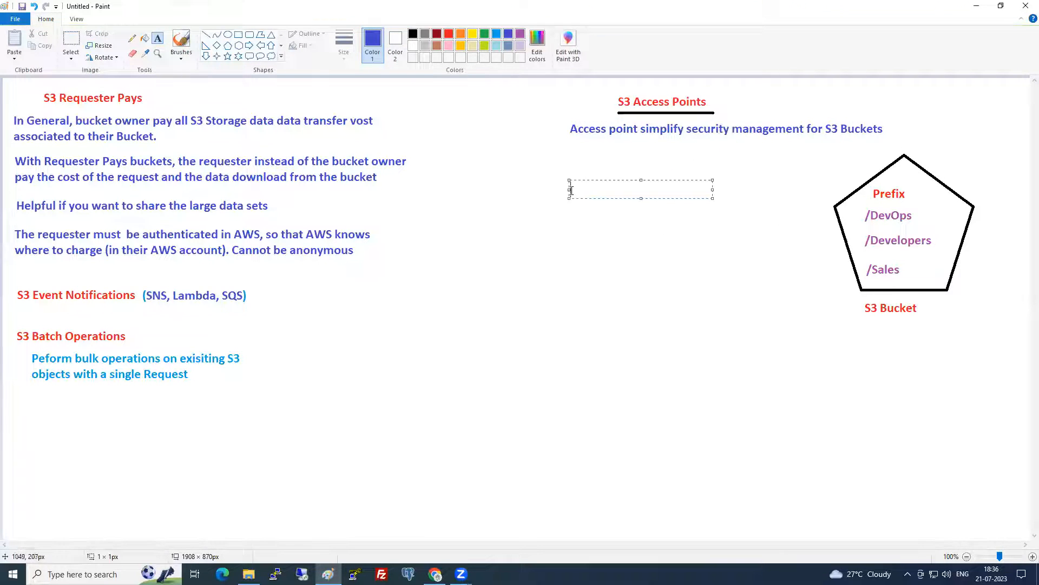
{"action": "type", "text": "Users"}
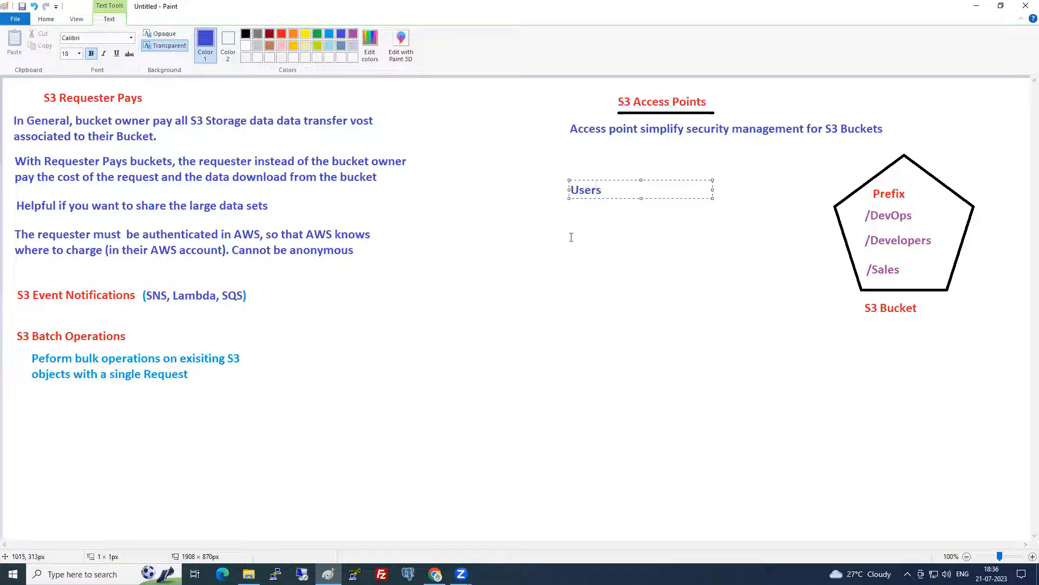
{"action": "left_click", "coordinate": [489, 246]}
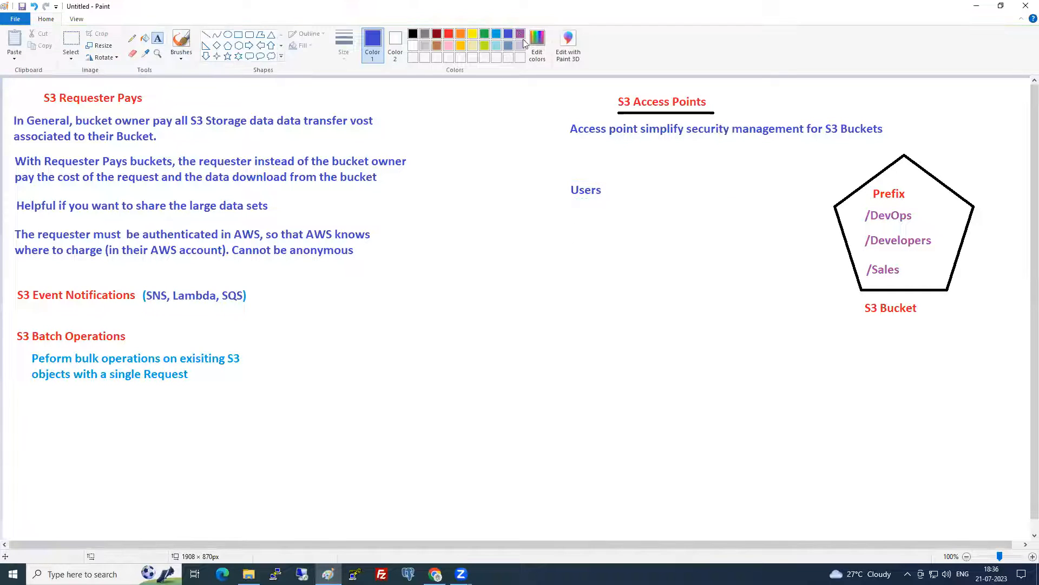
{"action": "left_click", "coordinate": [560, 216]}
{"action": "type", "text": "/DevOps Users"}
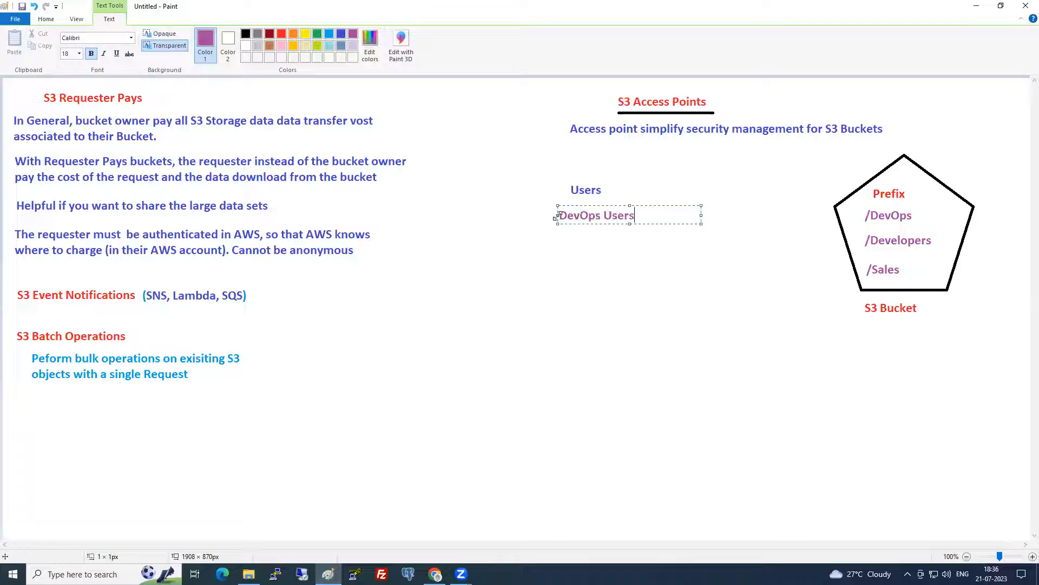
{"action": "left_click", "coordinate": [559, 250]}
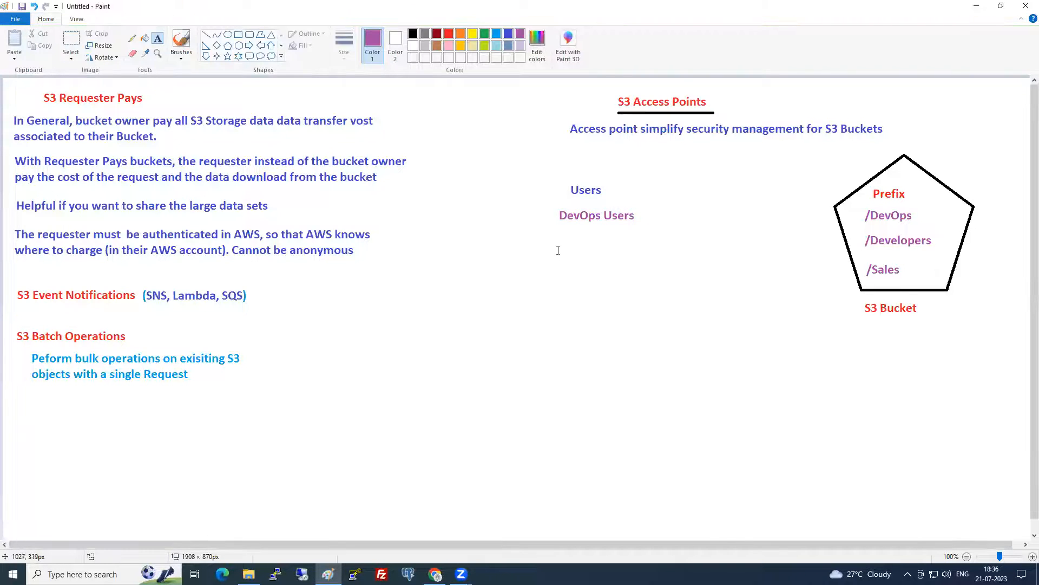
{"action": "left_click", "coordinate": [558, 251]}
{"action": "type", "text": "Develope"}
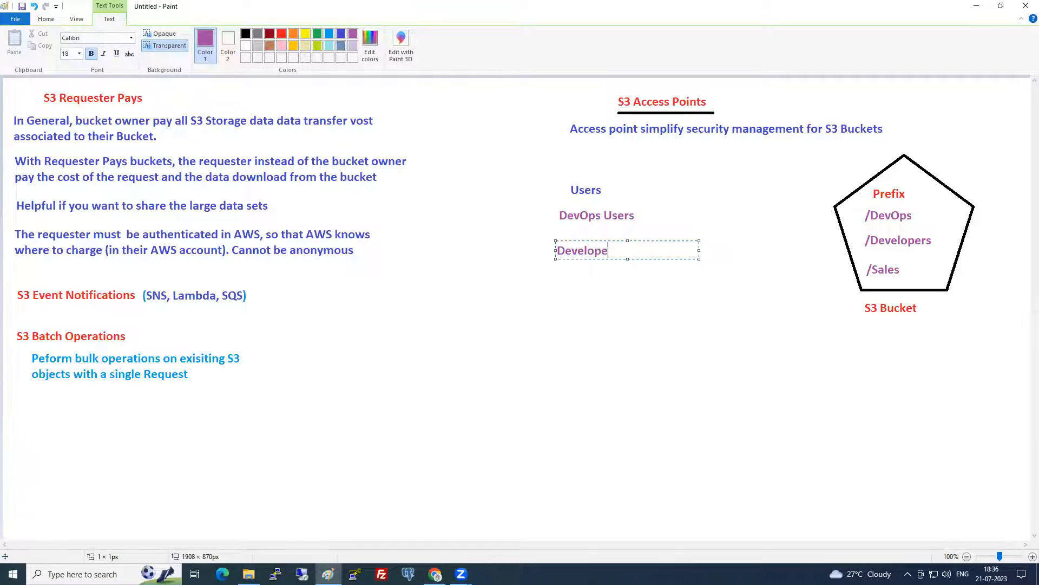
{"action": "type", "text": "r users"}
{"action": "left_click_drag", "start_coordinate": [623, 252], "coordinate": [614, 253]}
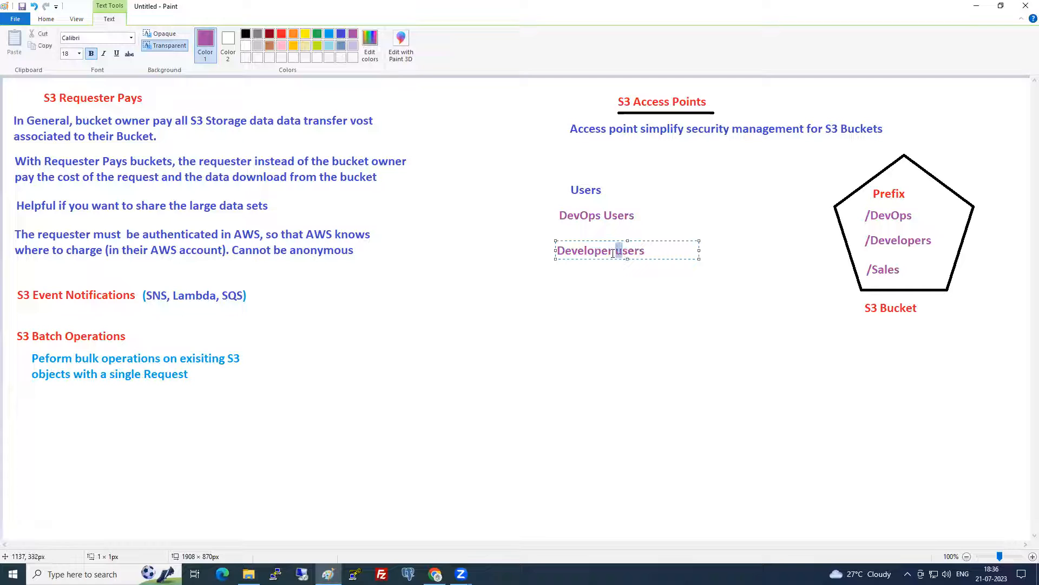
{"action": "type", "text": "U"}
{"action": "left_click", "coordinate": [561, 297]}
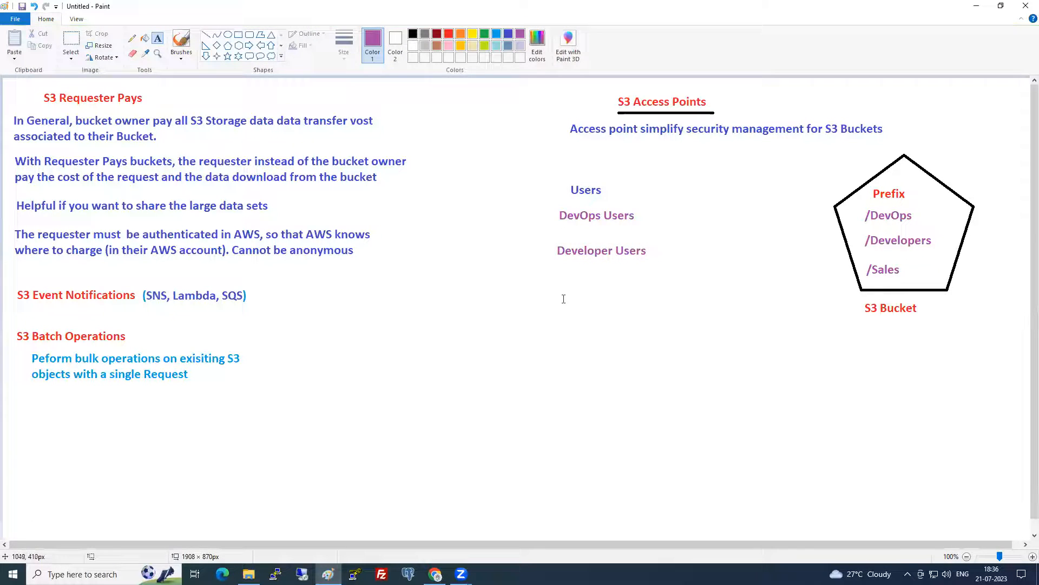
{"action": "left_click", "coordinate": [557, 296]}
{"action": "type", "text": "Sale Users"}
- Finish Sale Users and add a blue 'Access Points' heading with 'DevOps AP' below it
{"action": "left_click", "coordinate": [613, 357]}
{"action": "left_click", "coordinate": [508, 34]}
{"action": "left_click", "coordinate": [684, 182]}
{"action": "type", "text": "Access Points"}
{"action": "left_click", "coordinate": [695, 216]}
{"action": "left_click", "coordinate": [684, 215]}
{"action": "type", "text": "DevOps AP"}
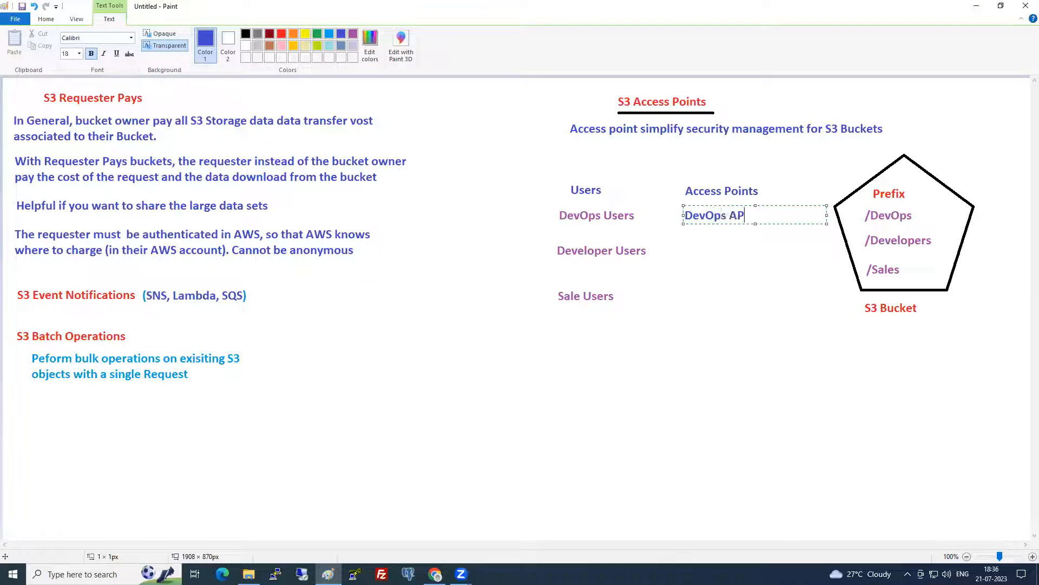
{"action": "left_click", "coordinate": [684, 250]}
- Add 'Developer AP' and 'Sales AP' to the Access Points column
{"action": "left_click", "coordinate": [684, 250]}
{"action": "type", "text": "Developer AP"}
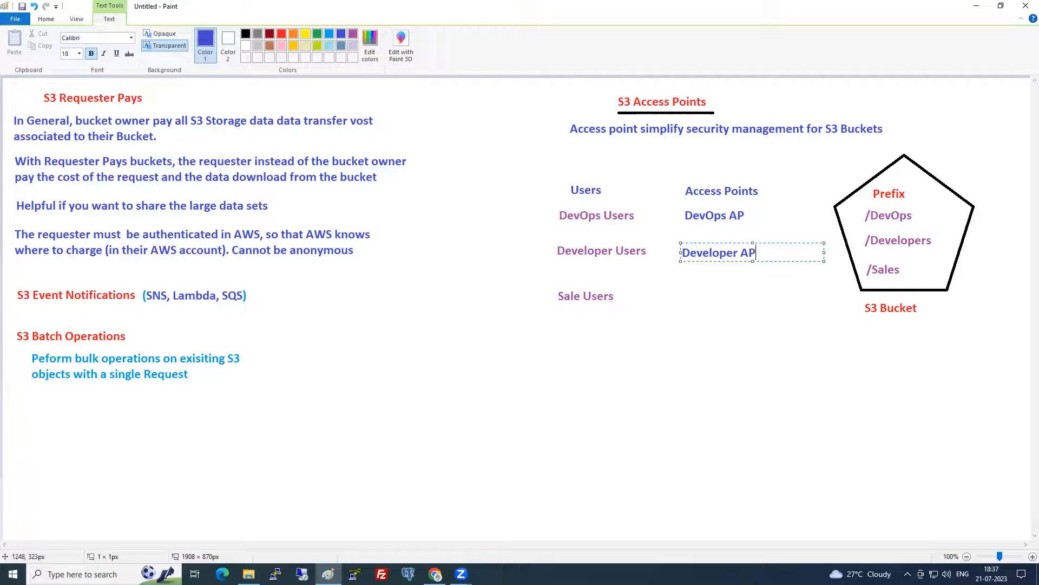
{"action": "left_click", "coordinate": [677, 294]}
{"action": "left_click", "coordinate": [680, 291]}
{"action": "type", "text": "Sales"}
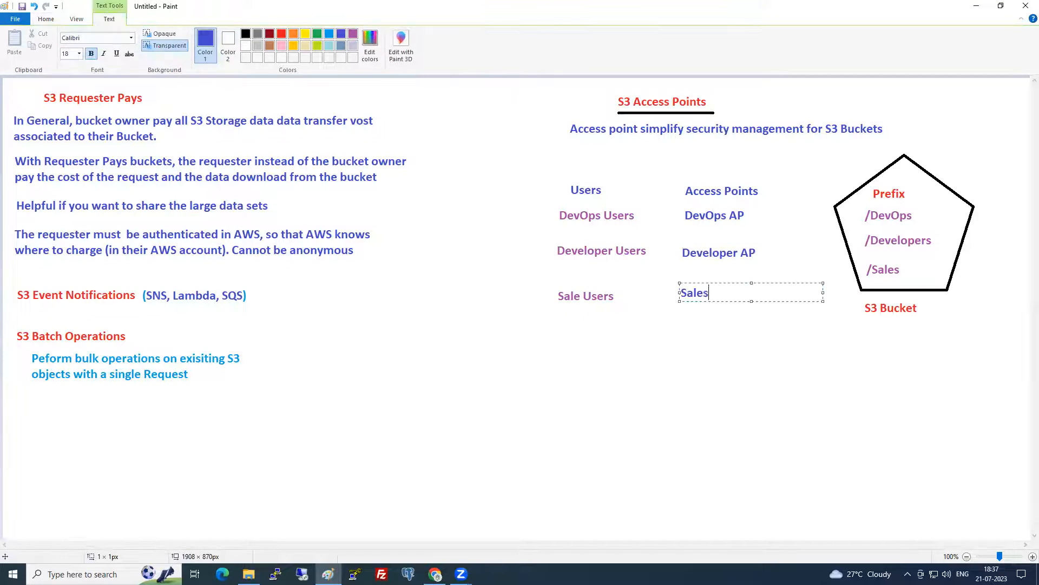
{"action": "type", "text": " AP"}
{"action": "left_click", "coordinate": [336, 97]}
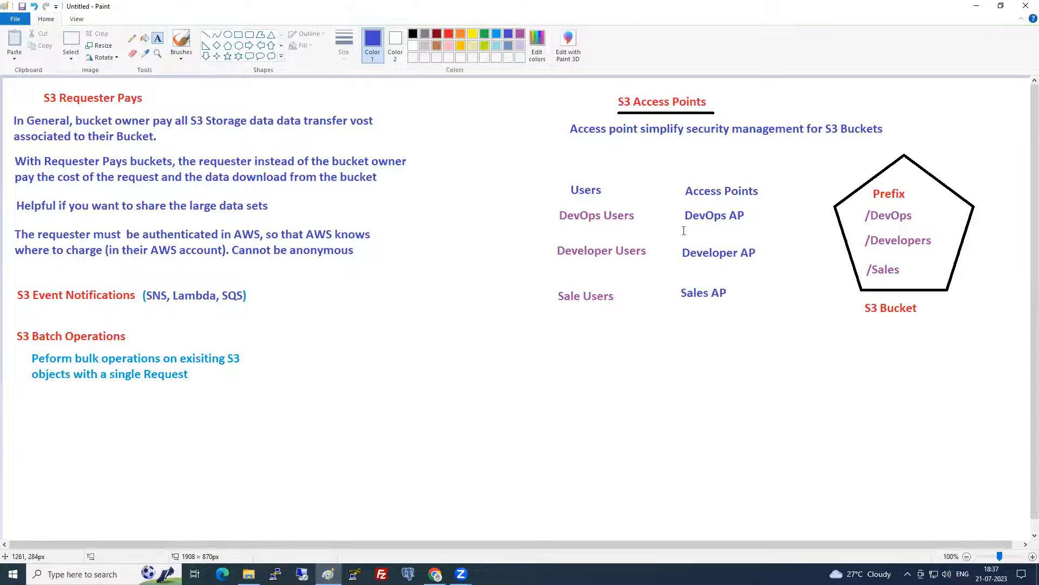
{"action": "left_click", "coordinate": [132, 38]}
- Draw thick purple arrows from DevOps AP, Developer AP and Sales AP to their bucket prefixes
{"action": "left_click", "coordinate": [519, 34]}
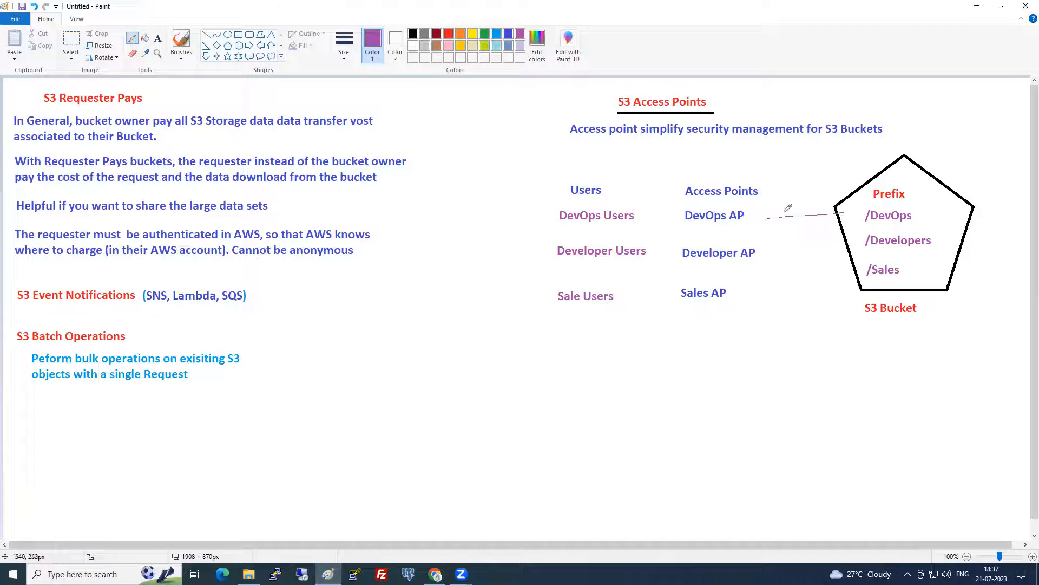
{"action": "left_click", "coordinate": [345, 48]}
{"action": "left_click", "coordinate": [371, 117]}
{"action": "left_click_drag", "start_coordinate": [761, 219], "coordinate": [838, 215]}
{"action": "left_click_drag", "start_coordinate": [765, 256], "coordinate": [845, 246]}
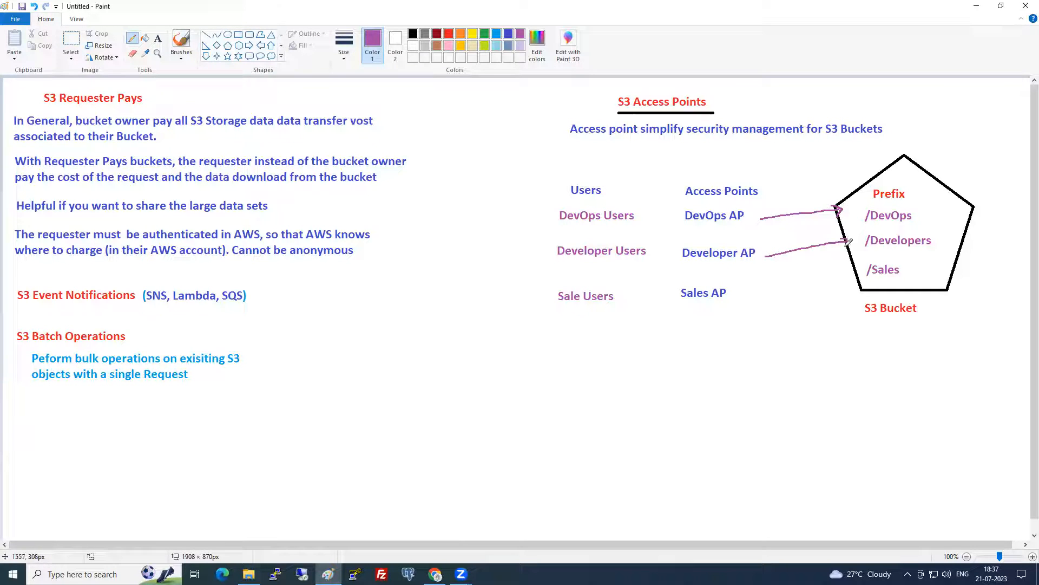
{"action": "left_click_drag", "start_coordinate": [747, 296], "coordinate": [858, 270]}
- Start a text note below Sale Users reading 'Instead of writing critical policies'
{"action": "left_click", "coordinate": [157, 39]}
{"action": "left_click", "coordinate": [560, 344]}
{"action": "type", "text": "Instead of writing critical policies"}
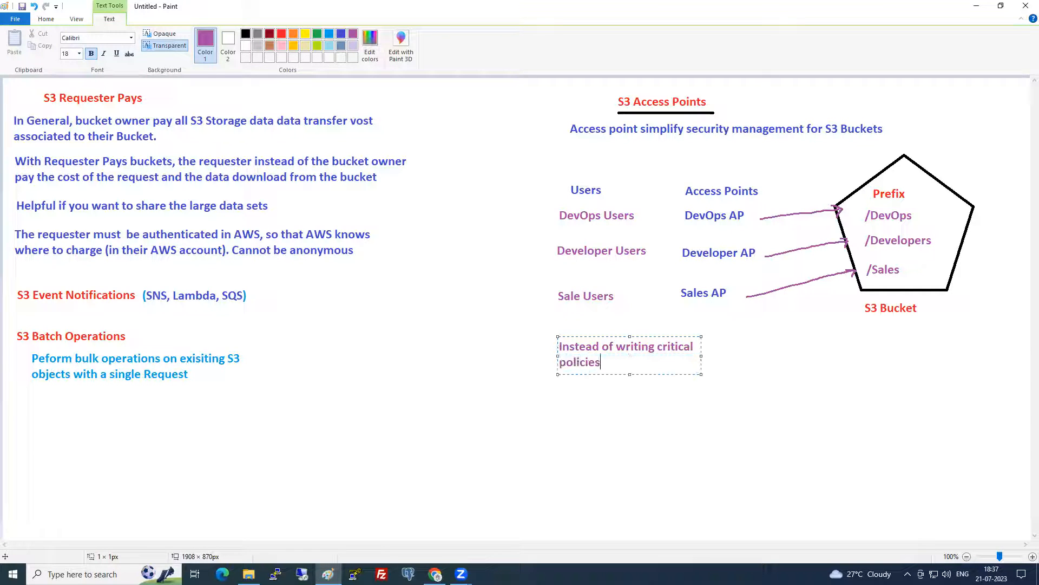
- Insert 'bucket', continue the note about per-prefix access points and DNS names, and widen it
{"action": "key", "text": "Left"}
{"action": "key", "text": "Left"}
{"action": "key", "text": "Left"}
{"action": "key", "text": "Left"}
{"action": "key", "text": "Left"}
{"action": "key", "text": "Left"}
{"action": "key", "text": "Left"}
{"action": "key", "text": "Left"}
{"action": "type", "text": "bucket"}
{"action": "left_click", "coordinate": [644, 360]}
{"action": "type", "text": ", "}
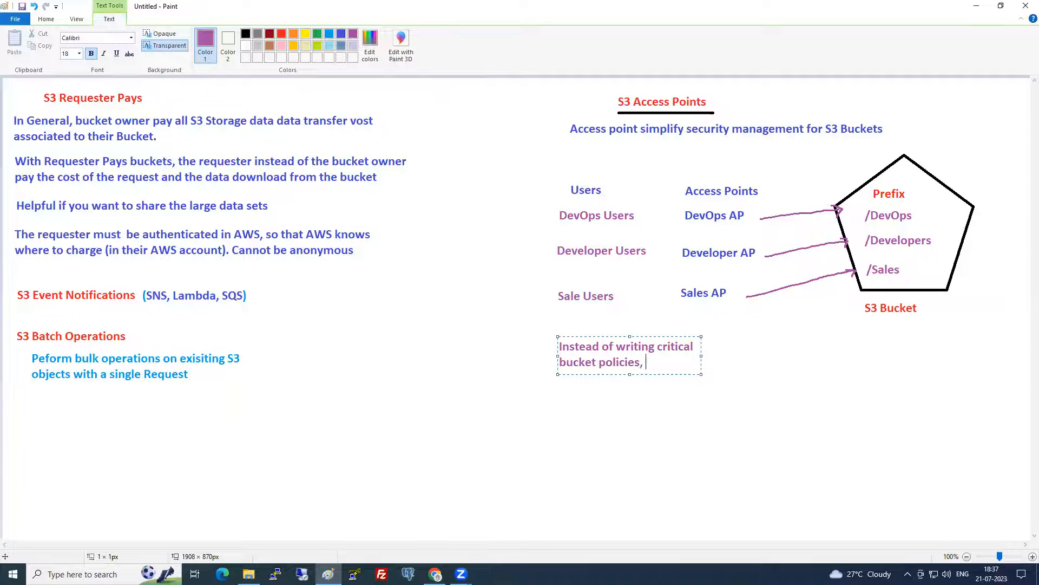
{"action": "type", "text": "you can create"}
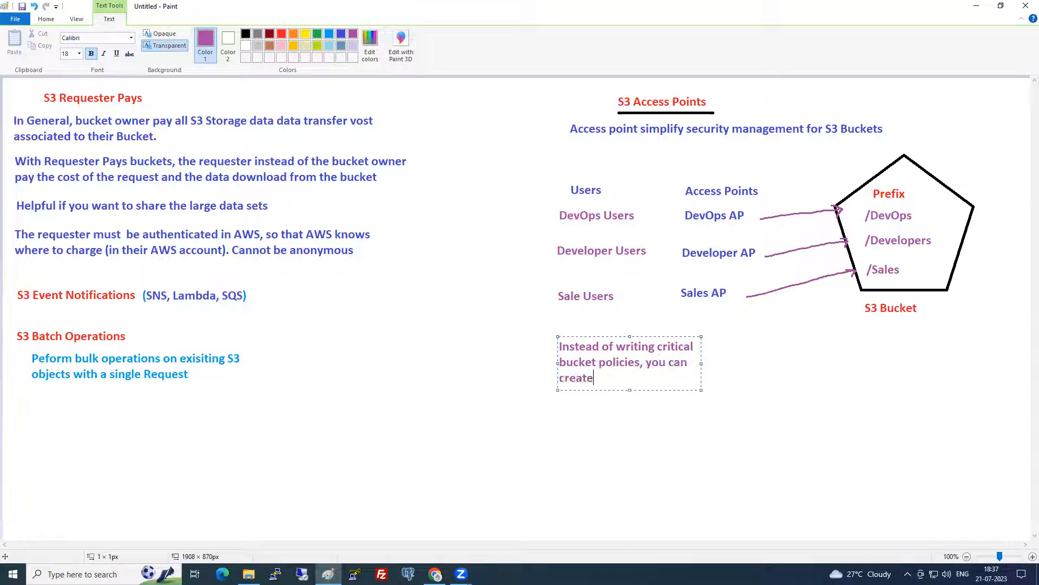
{"action": "type", "text": " access points to each pr"}
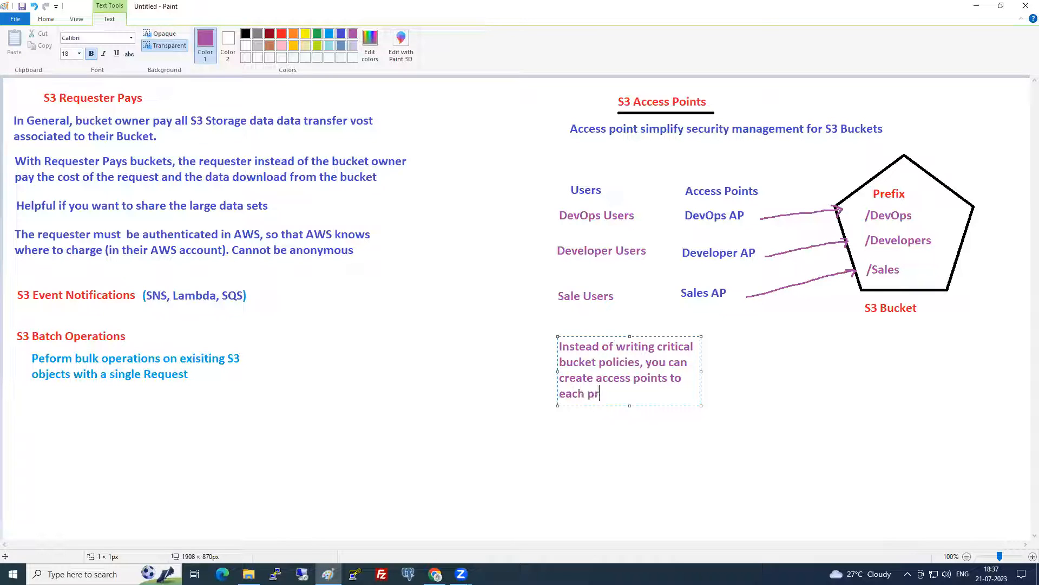
{"action": "type", "text": "efix and give the DNS Na"}
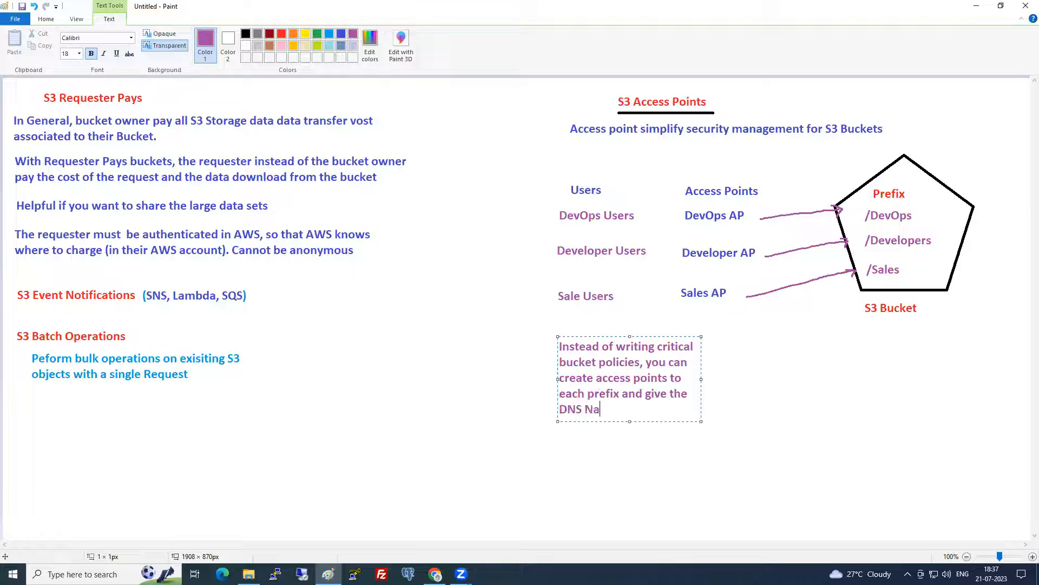
{"action": "type", "text": "mes to the users"}
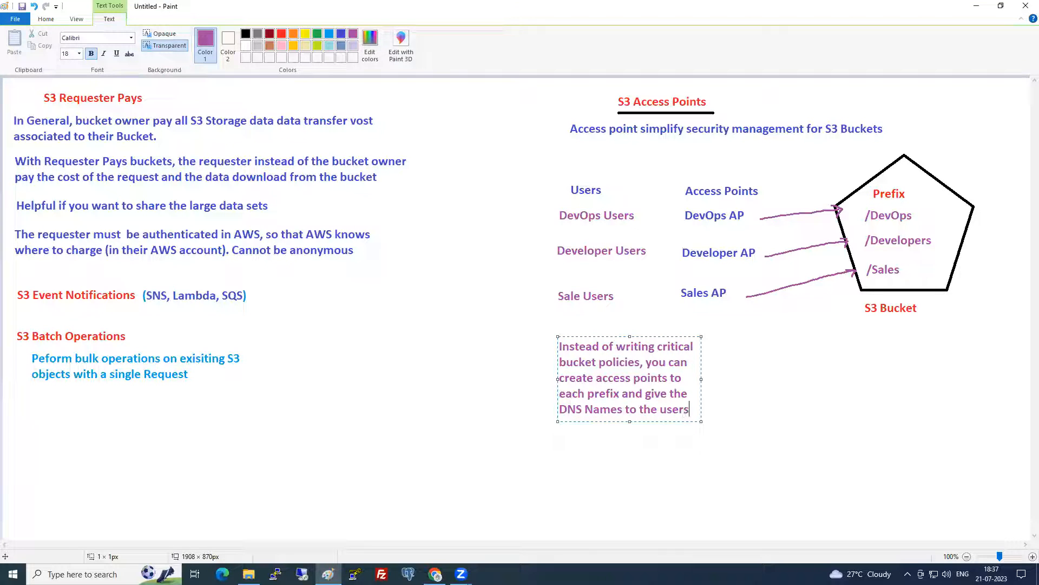
{"action": "type", "text": " to access thi"}
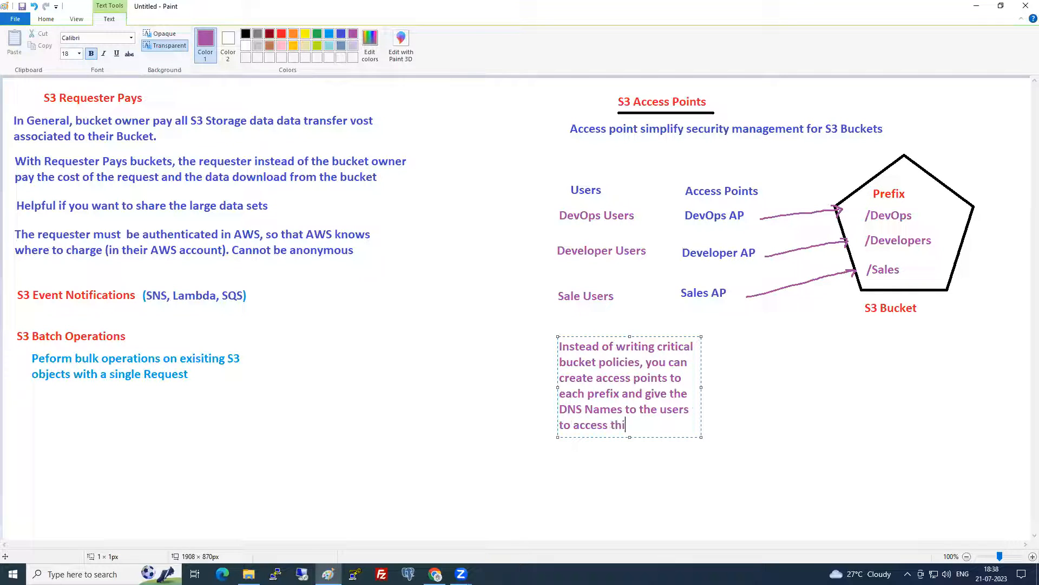
{"action": "type", "text": "er respective folders"}
{"action": "type", "text": " in buckets"}
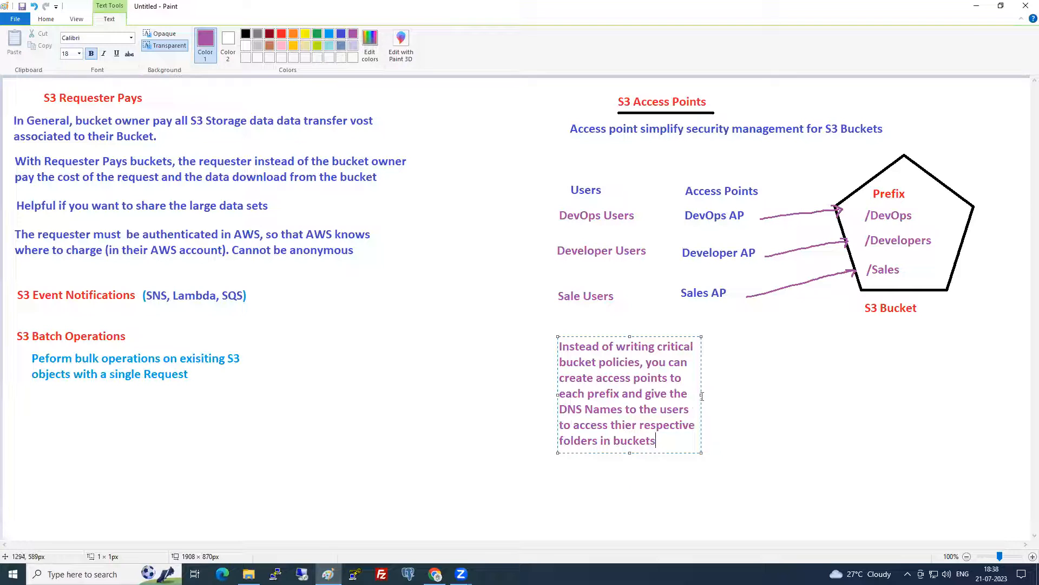
{"action": "left_click_drag", "start_coordinate": [702, 394], "coordinate": [1015, 392]}
- Commit the note and add the line 'Access Points can be Public (internet) or Private (VPC)' beneath it
{"action": "left_click", "coordinate": [610, 443]}
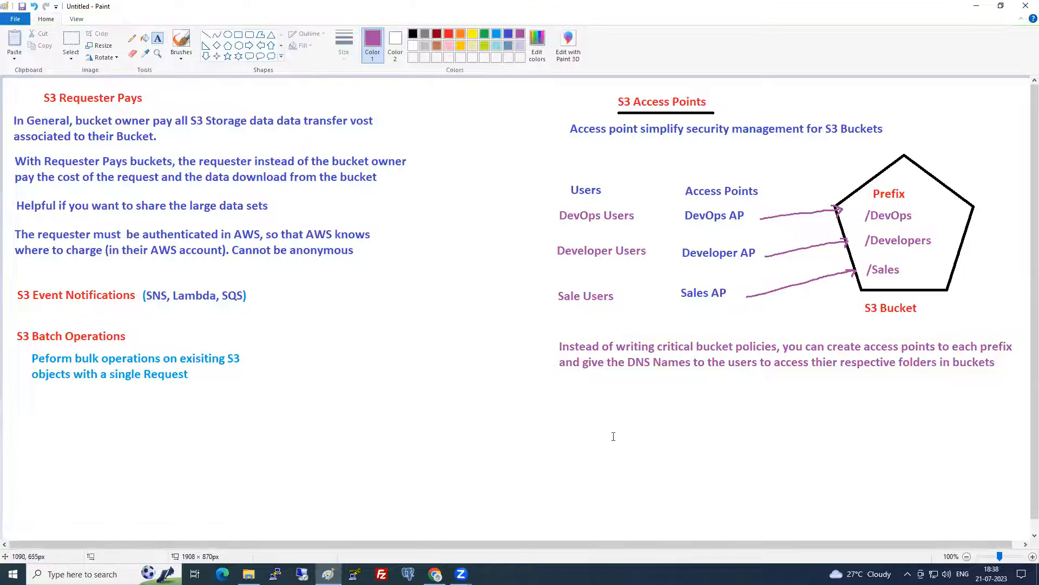
{"action": "left_click", "coordinate": [578, 398]}
{"action": "type", "text": "Acc"}
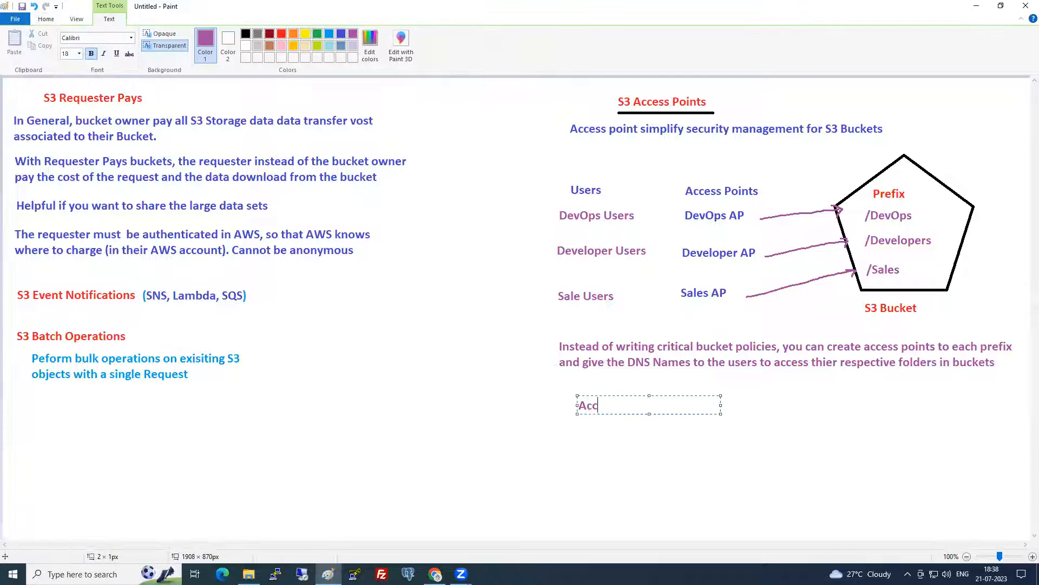
{"action": "type", "text": "ess Points can be Pu"}
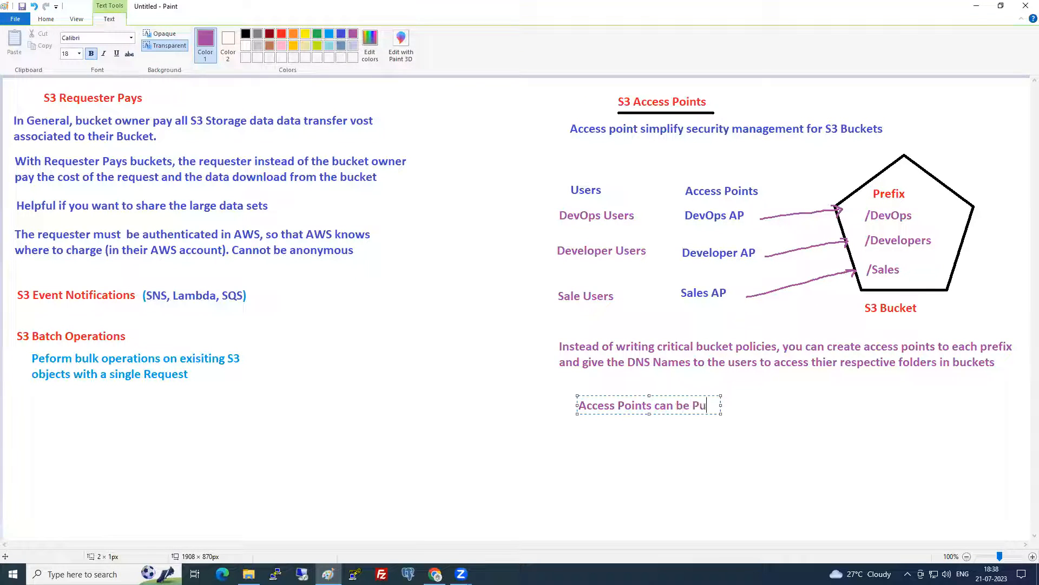
{"action": "type", "text": "blic (internet)"}
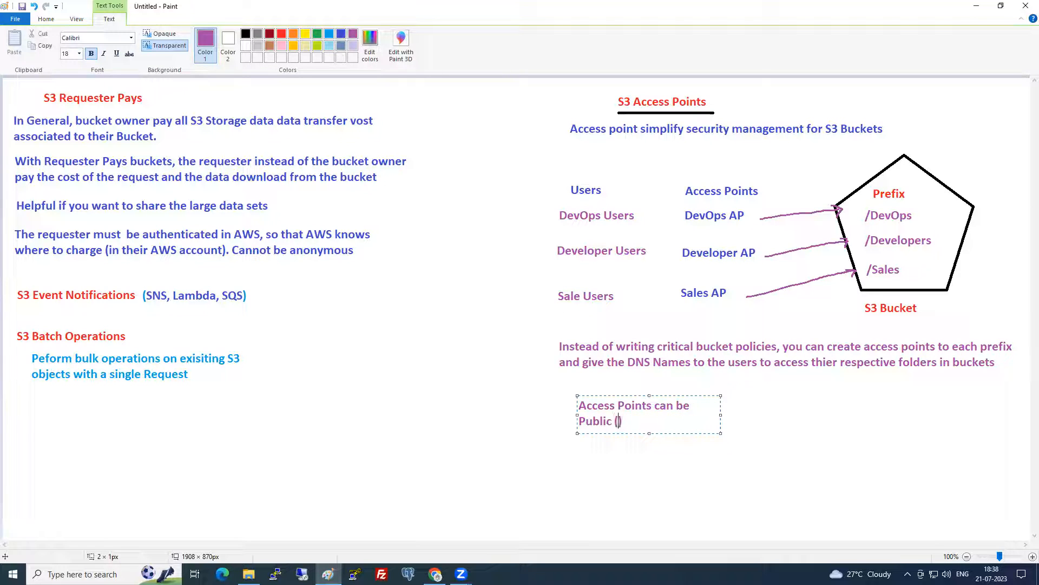
{"action": "type", "text": " or Pri"}
{"action": "type", "text": "vate (VPC)"}
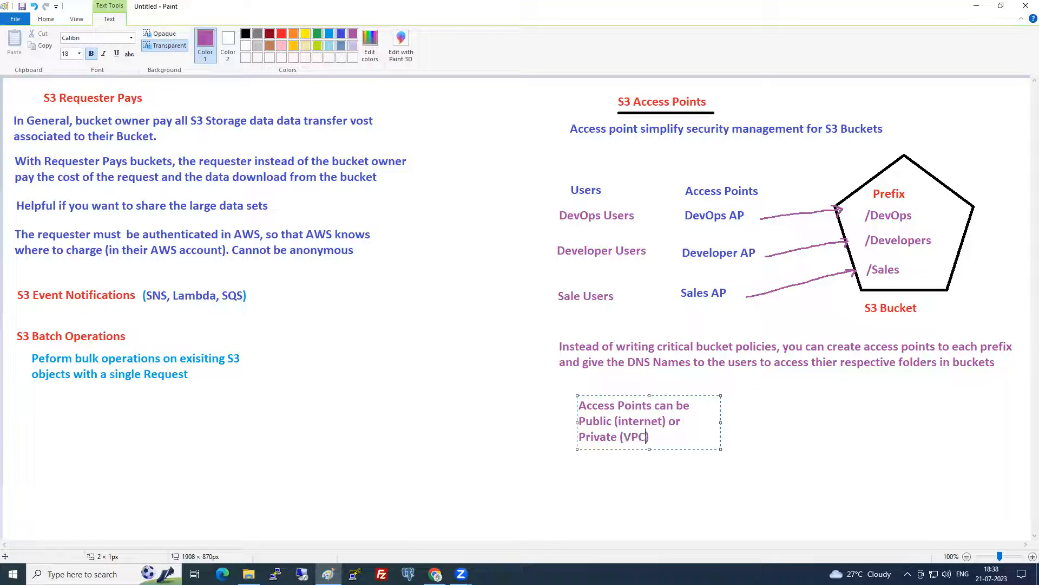
{"action": "left_click_drag", "start_coordinate": [720, 422], "coordinate": [888, 417]}
{"action": "left_click", "coordinate": [945, 380]}
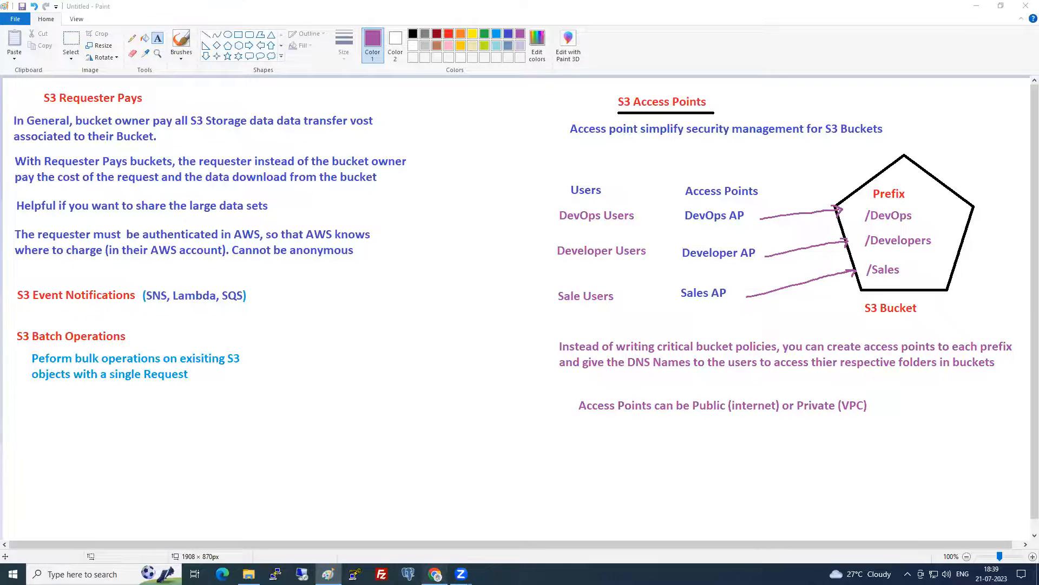
{"action": "left_click", "coordinate": [435, 574]}
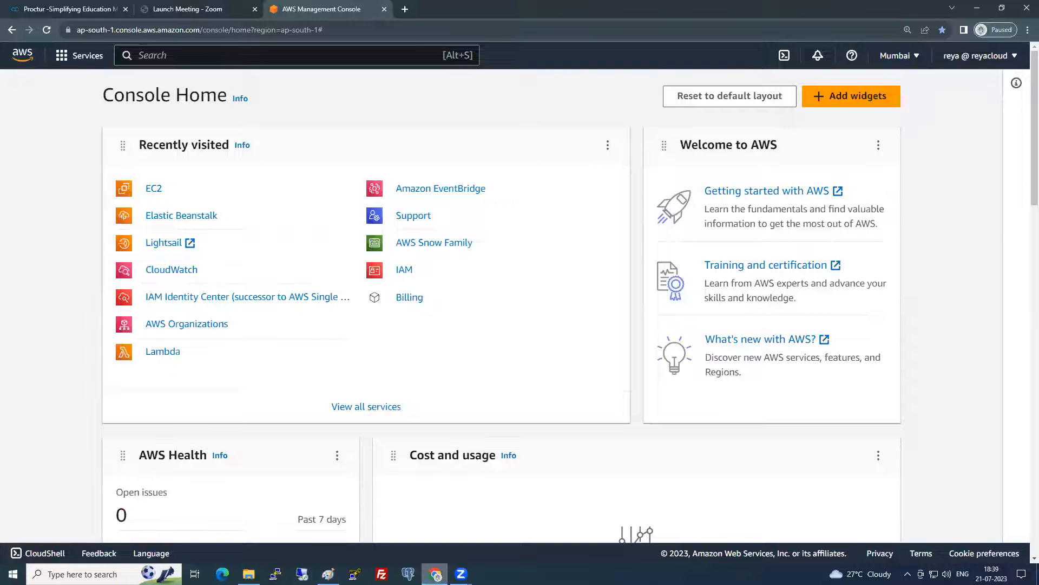
- Search for s3 to reach the Buckets page and collapse the Account snapshot section
{"action": "left_click", "coordinate": [332, 52]}
{"action": "type", "text": "s3"}
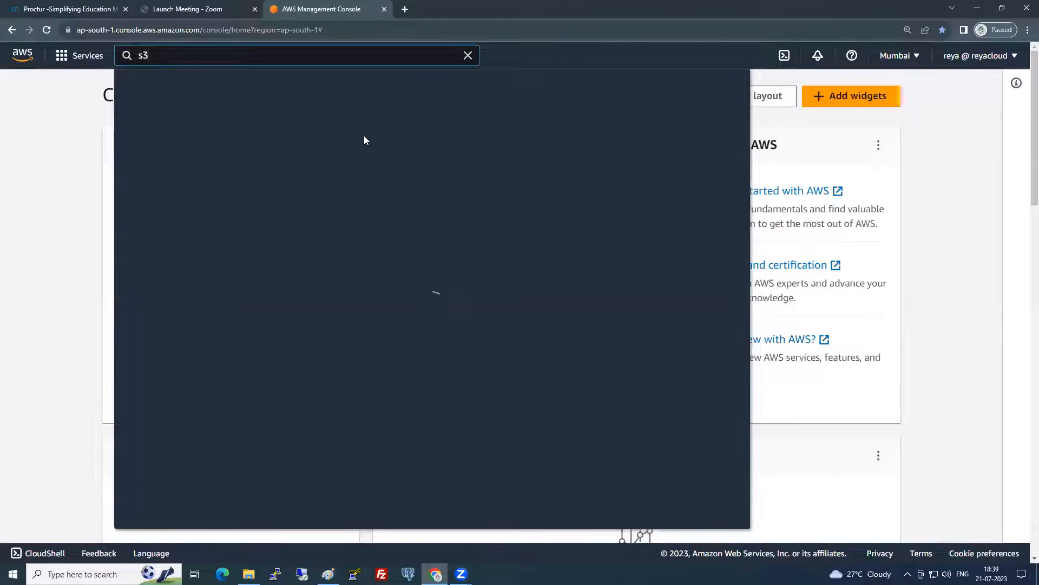
{"action": "key", "text": "Return"}
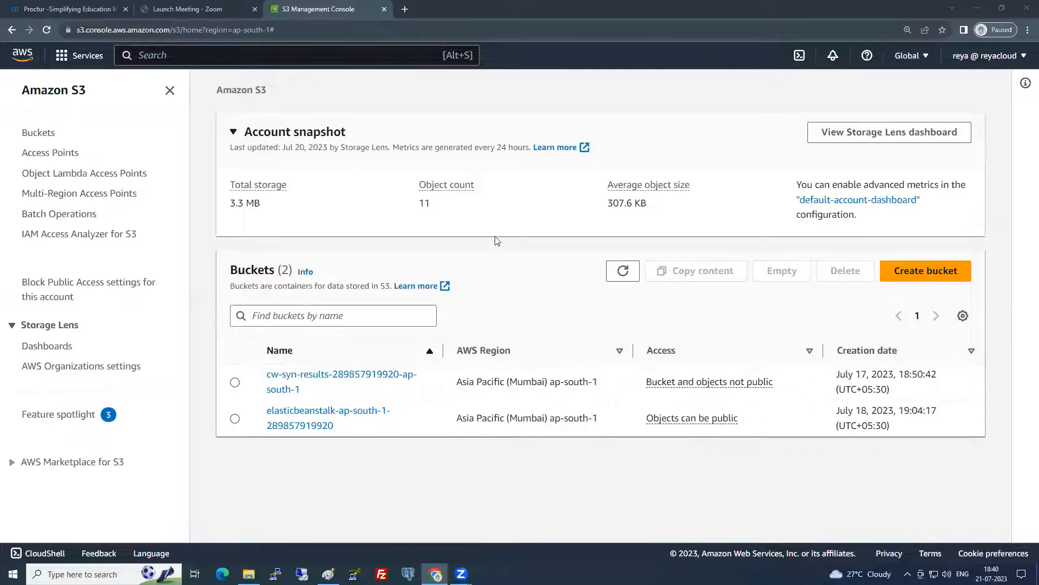
{"action": "left_click", "coordinate": [327, 131]}
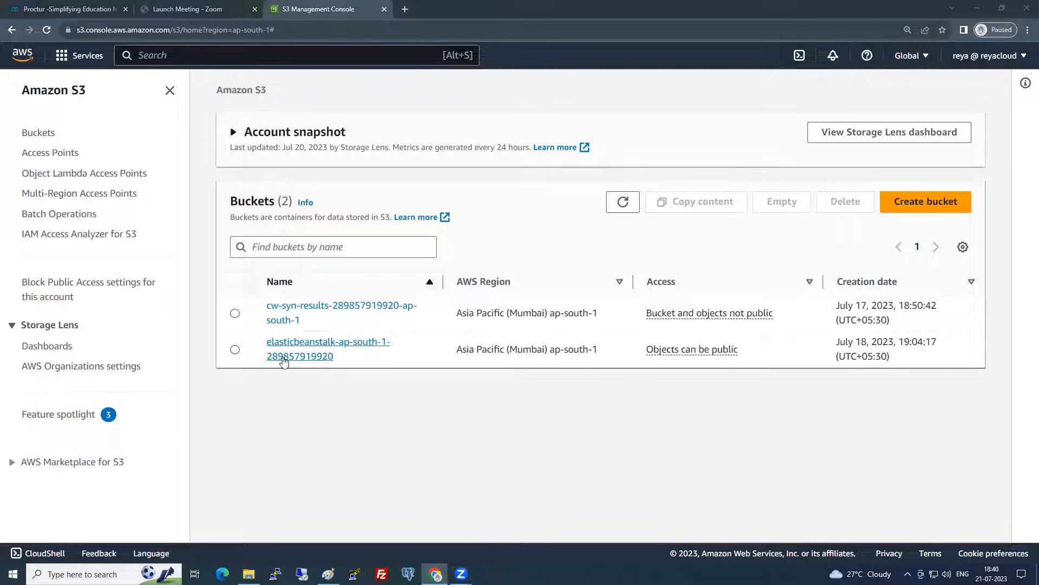
- Delete the elasticbeanstalk bucket's policy, confirming with 'delete', then reselect that bucket in the list
{"action": "left_click", "coordinate": [312, 348]}
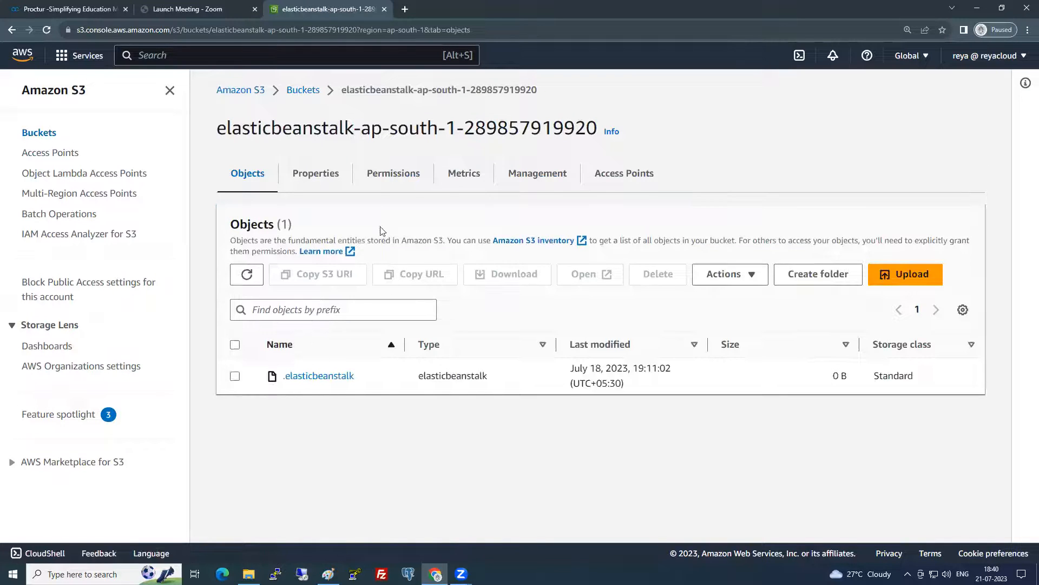
{"action": "left_click", "coordinate": [389, 173]}
{"action": "scroll", "coordinate": [539, 418], "scroll_direction": "down", "scroll_amount": 7}
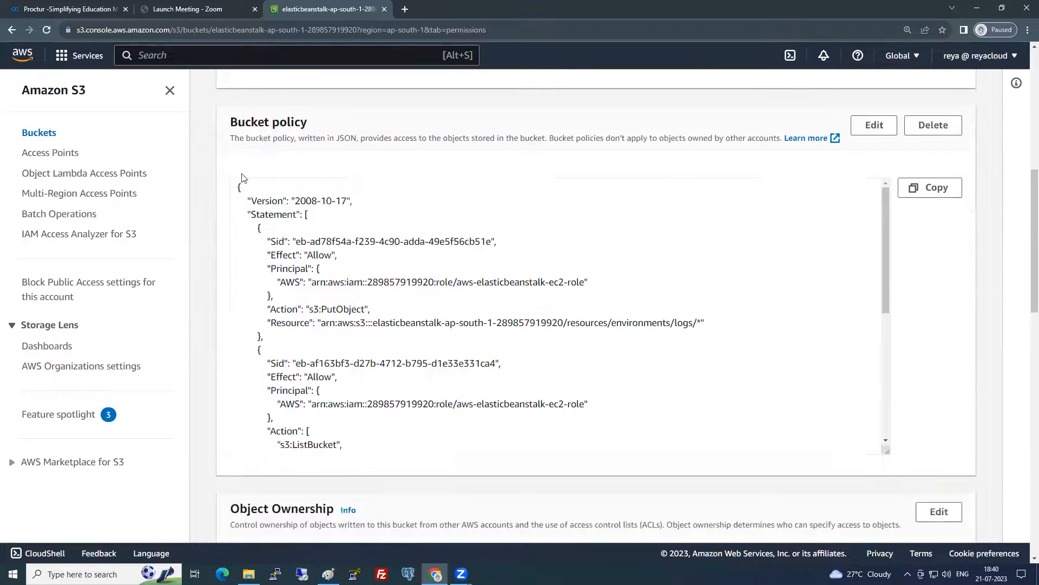
{"action": "left_click", "coordinate": [933, 125]}
{"action": "left_click", "coordinate": [499, 355]}
{"action": "type", "text": "delete"}
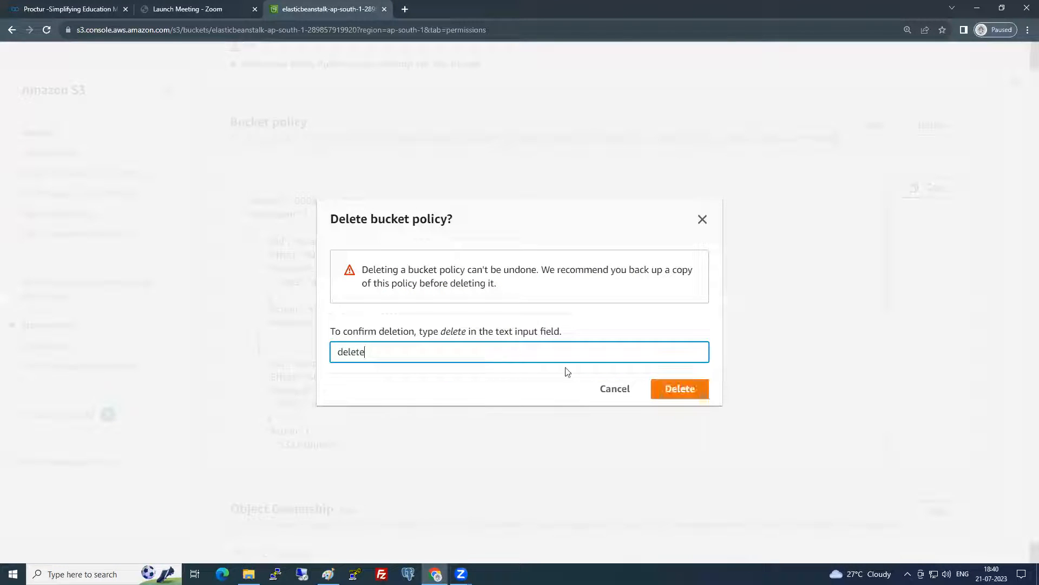
{"action": "left_click", "coordinate": [675, 388]}
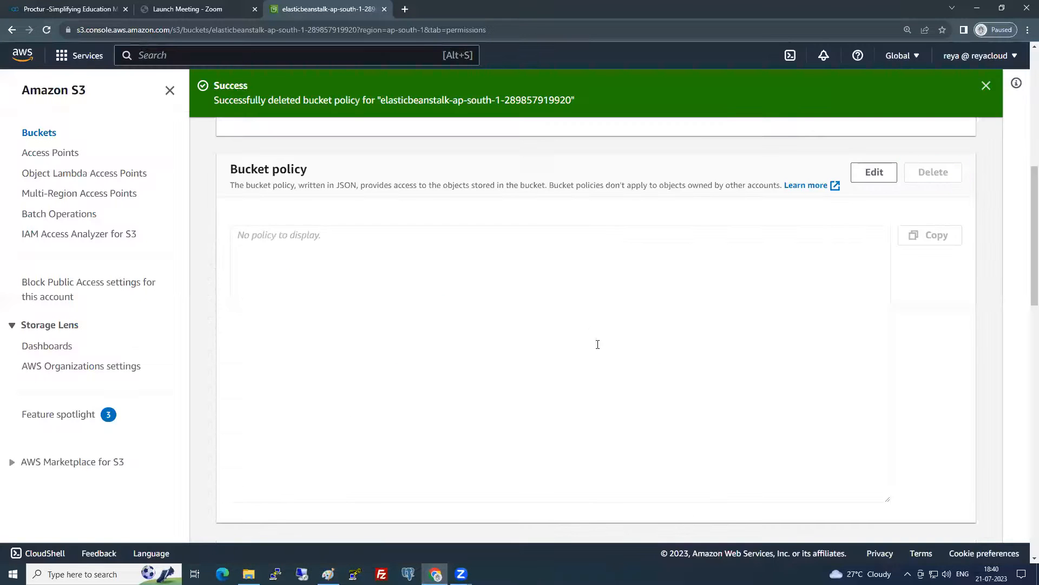
{"action": "scroll", "coordinate": [603, 228], "scroll_direction": "up", "scroll_amount": 7}
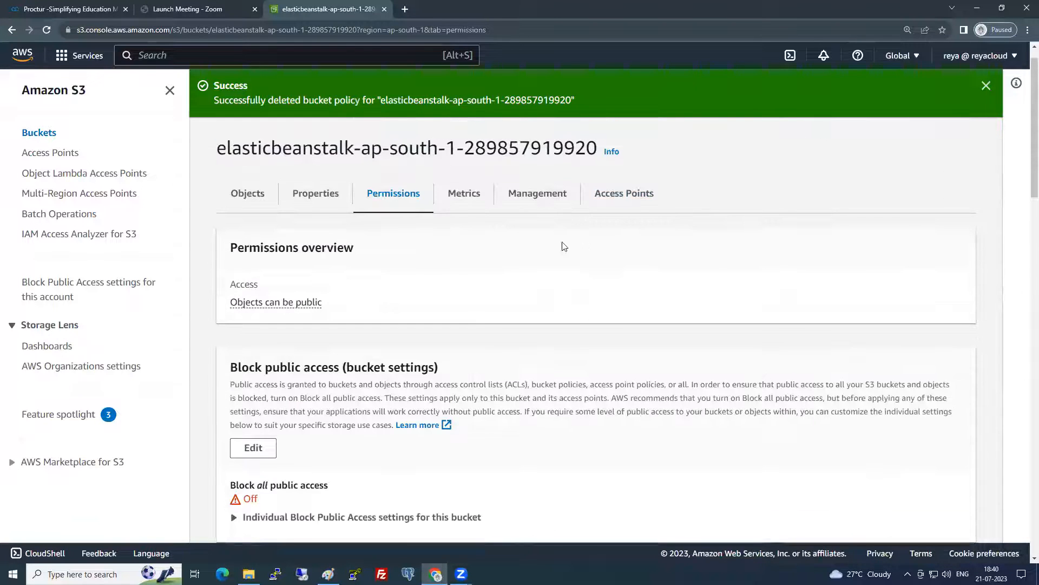
{"action": "left_click", "coordinate": [291, 136]}
{"action": "left_click", "coordinate": [236, 349]}
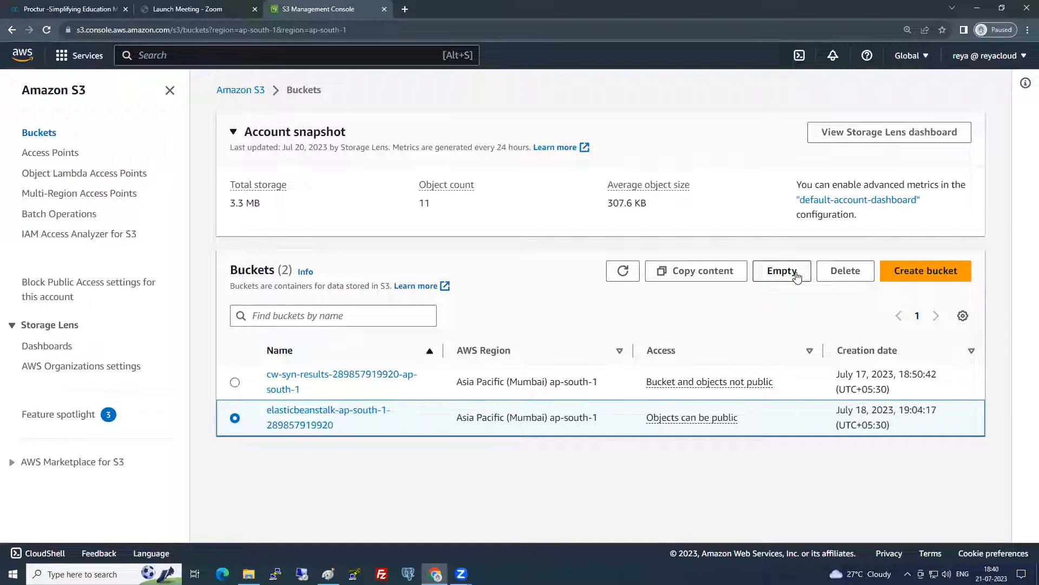
- Empty the elasticbeanstalk bucket, confirming with the phrase 'permanently delete'
{"action": "left_click", "coordinate": [797, 276]}
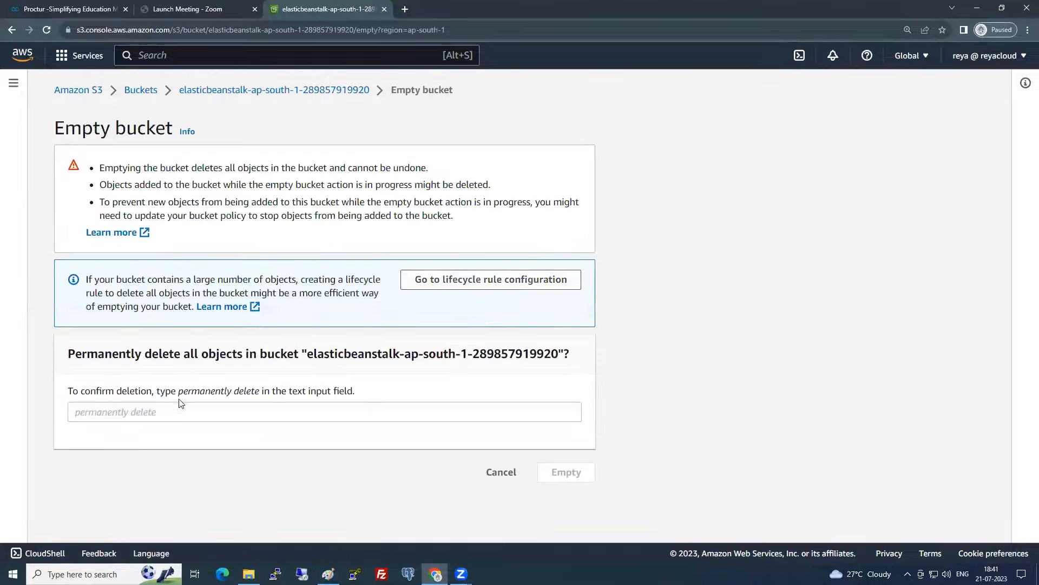
{"action": "left_click_drag", "start_coordinate": [179, 391], "coordinate": [260, 397]}
{"action": "left_click", "coordinate": [197, 396]}
{"action": "left_click_drag", "start_coordinate": [179, 391], "coordinate": [257, 390]}
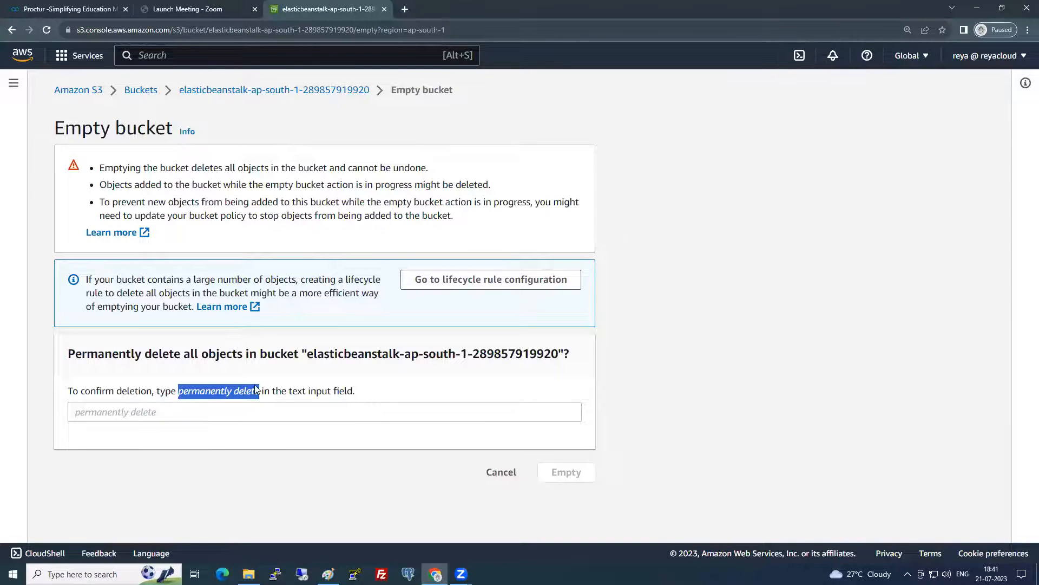
{"action": "key", "text": "ctrl+c"}
{"action": "left_click", "coordinate": [246, 411]}
{"action": "key", "text": "ctrl+v"}
{"action": "left_click", "coordinate": [566, 472]}
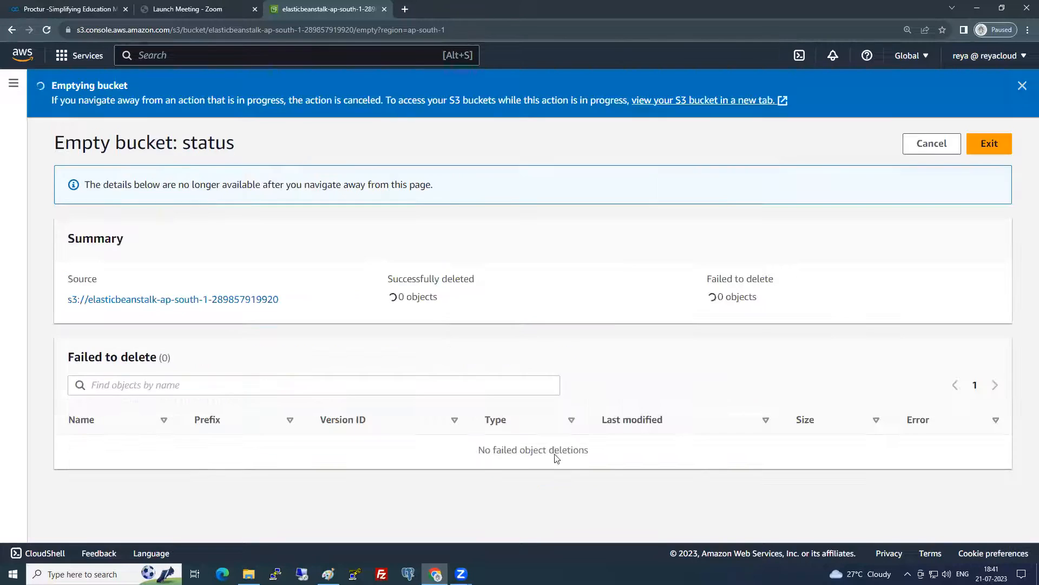
- Delete the emptied elasticbeanstalk bucket by pasting its name as confirmation
{"action": "left_click", "coordinate": [355, 102]}
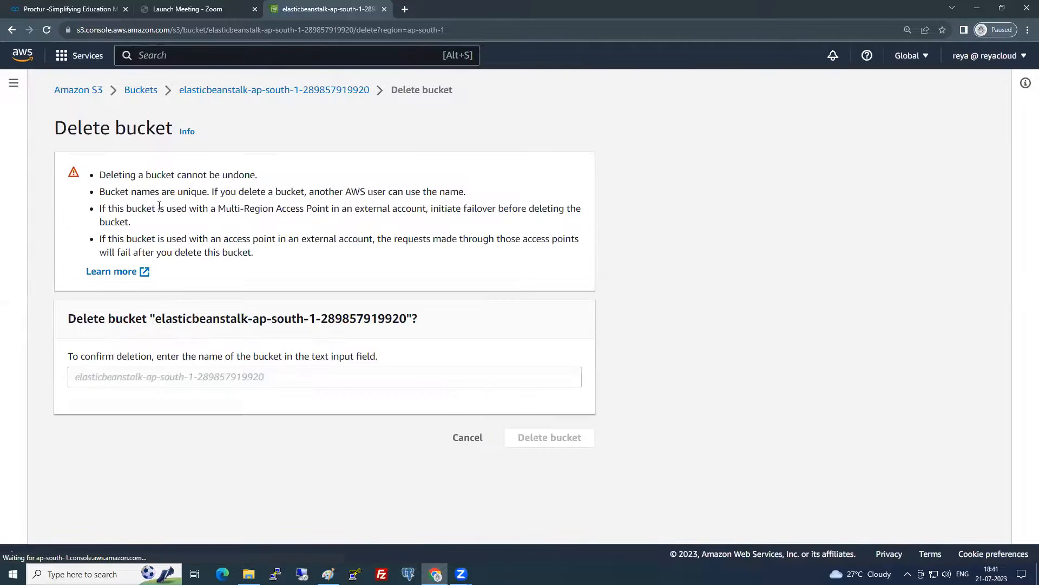
{"action": "left_click_drag", "start_coordinate": [156, 320], "coordinate": [408, 314]}
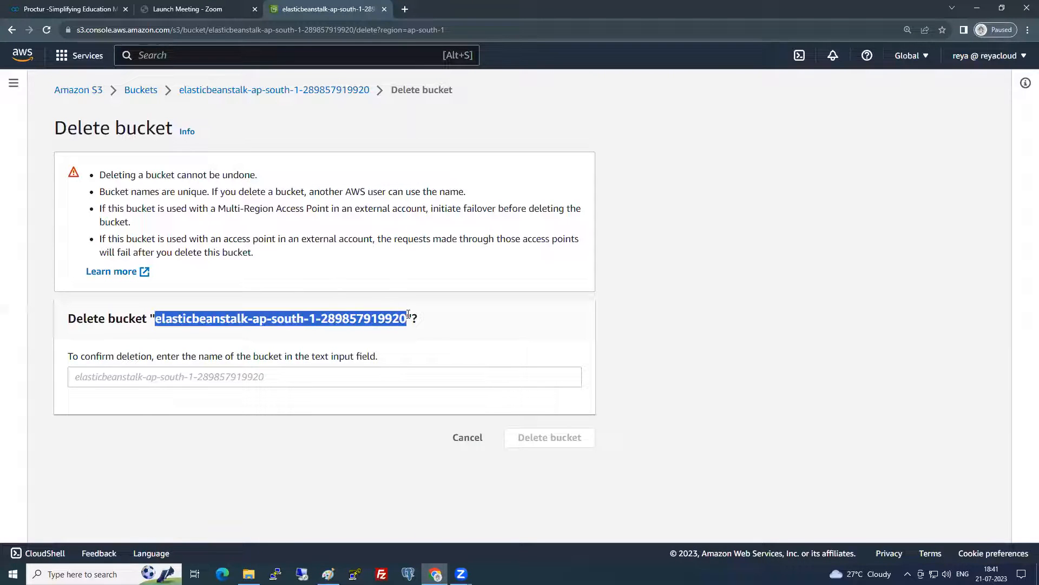
{"action": "left_click", "coordinate": [390, 374]}
{"action": "key", "text": "ctrl+v"}
{"action": "left_click", "coordinate": [550, 437]}
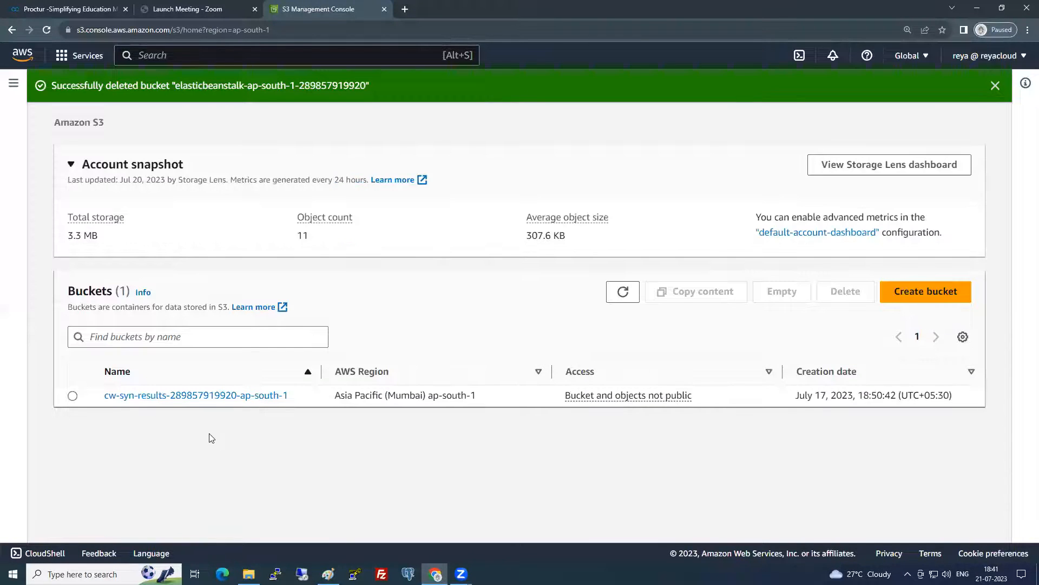
- Empty the cw-syn-results bucket, confirming with the phrase 'permanently delete'
{"action": "left_click", "coordinate": [99, 403]}
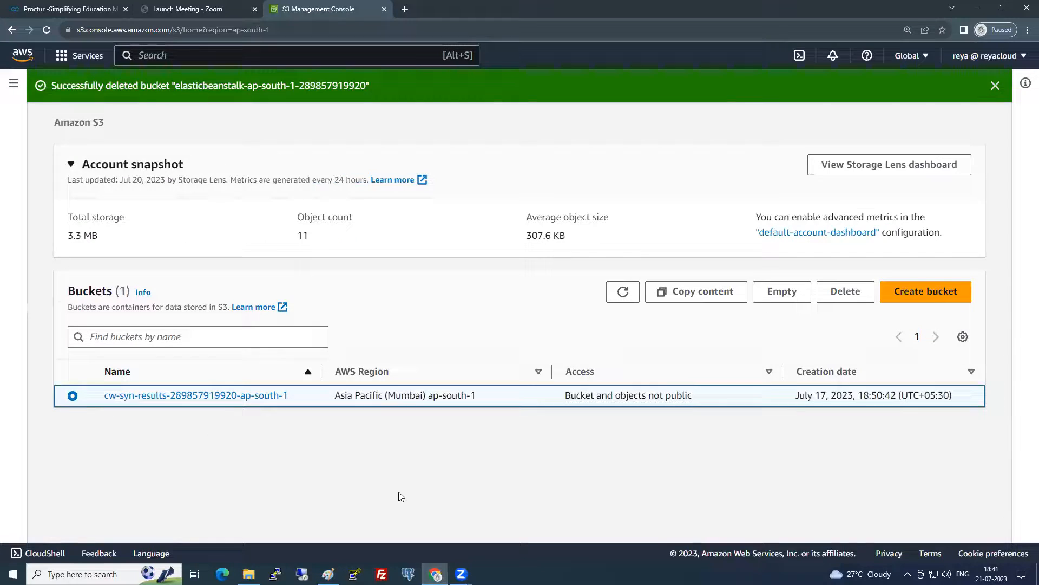
{"action": "left_click", "coordinate": [781, 292]}
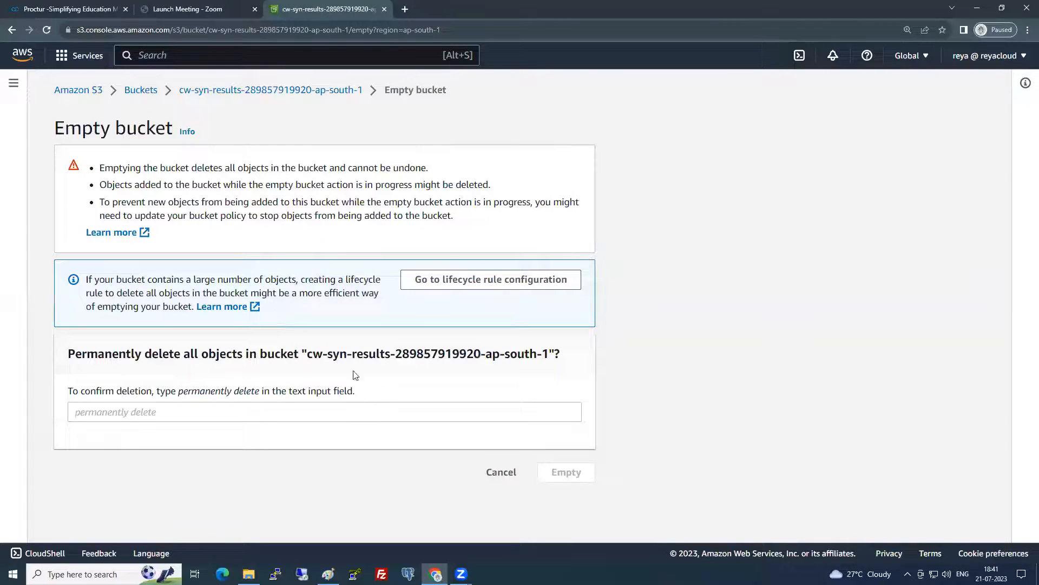
{"action": "left_click_drag", "start_coordinate": [178, 394], "coordinate": [265, 393]}
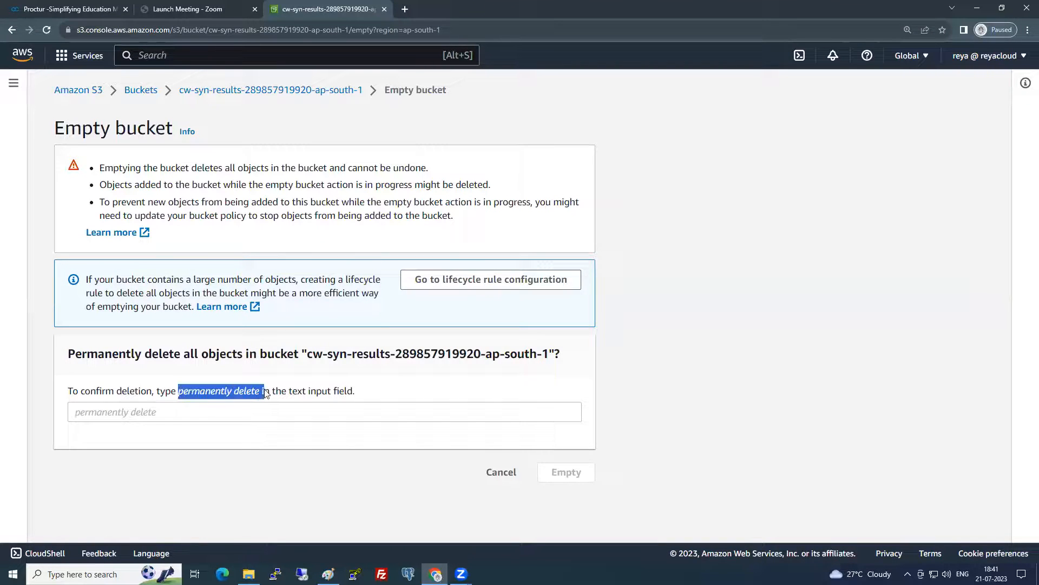
{"action": "left_click", "coordinate": [270, 417]}
{"action": "key", "text": "ctrl+v"}
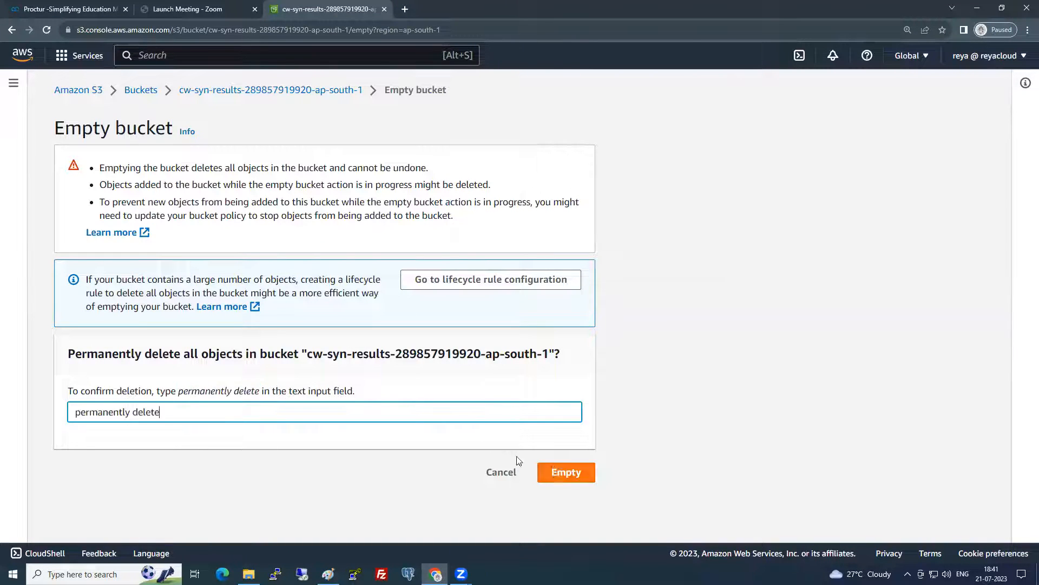
{"action": "left_click", "coordinate": [572, 473]}
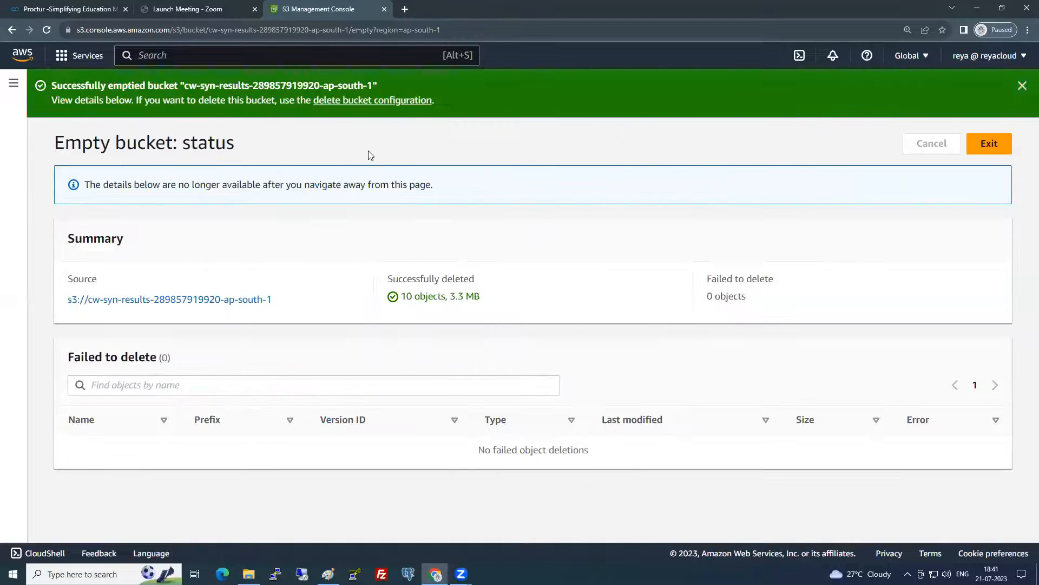
- Delete the emptied cw-syn-results bucket by pasting its name as confirmation
{"action": "left_click", "coordinate": [385, 100]}
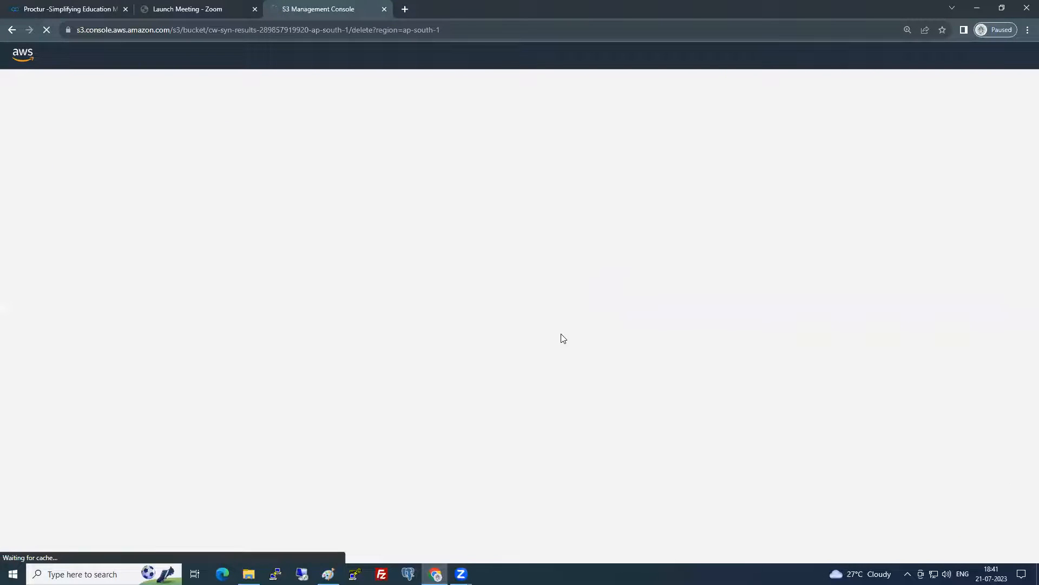
{"action": "left_click_drag", "start_coordinate": [157, 318], "coordinate": [377, 314]}
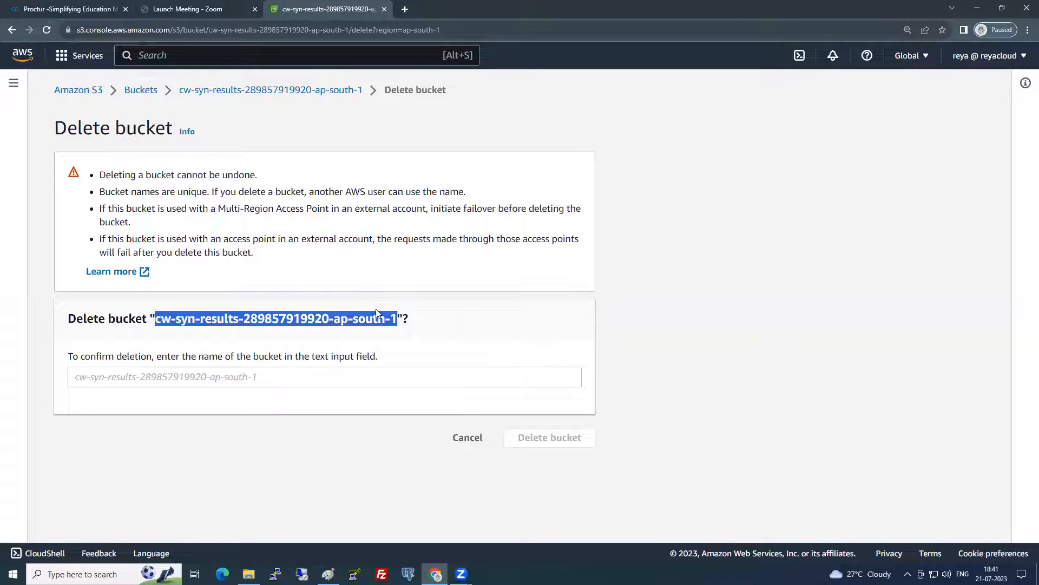
{"action": "left_click", "coordinate": [353, 381]}
{"action": "key", "text": "ctrl+v"}
{"action": "left_click", "coordinate": [559, 438]}
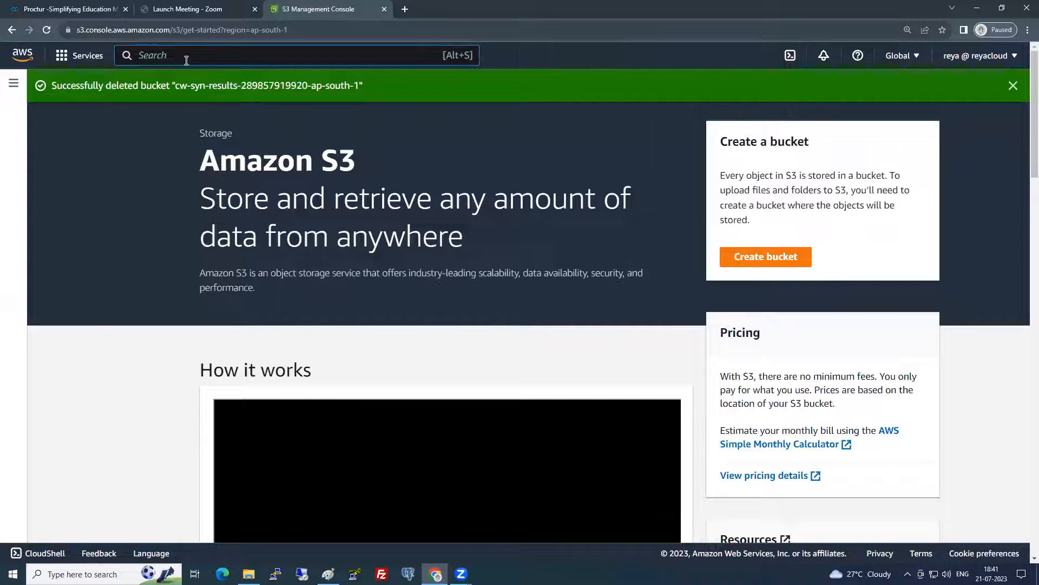
- Open CloudWatch in a new tab, view its empty Log groups, and expand Application monitoring
{"action": "left_click", "coordinate": [186, 58]}
{"action": "type", "text": "c"}
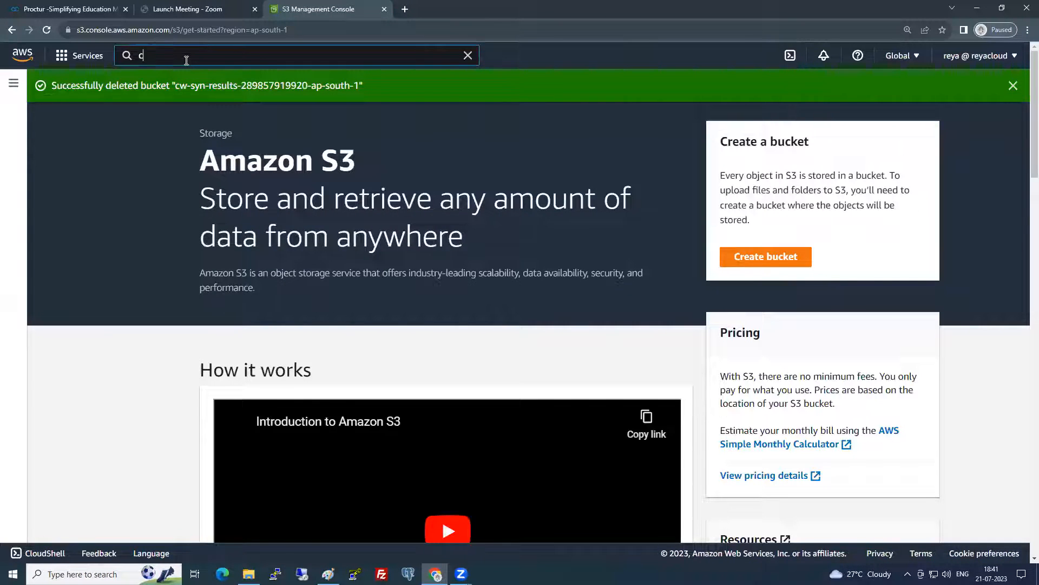
{"action": "type", "text": "loudwat"}
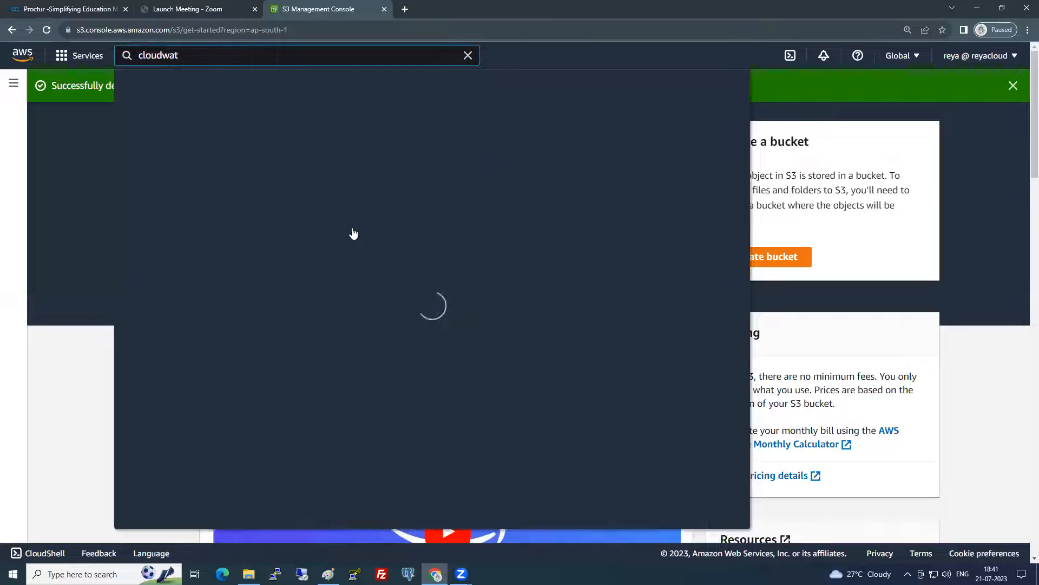
{"action": "right_click", "coordinate": [354, 185]}
{"action": "left_click", "coordinate": [379, 196]}
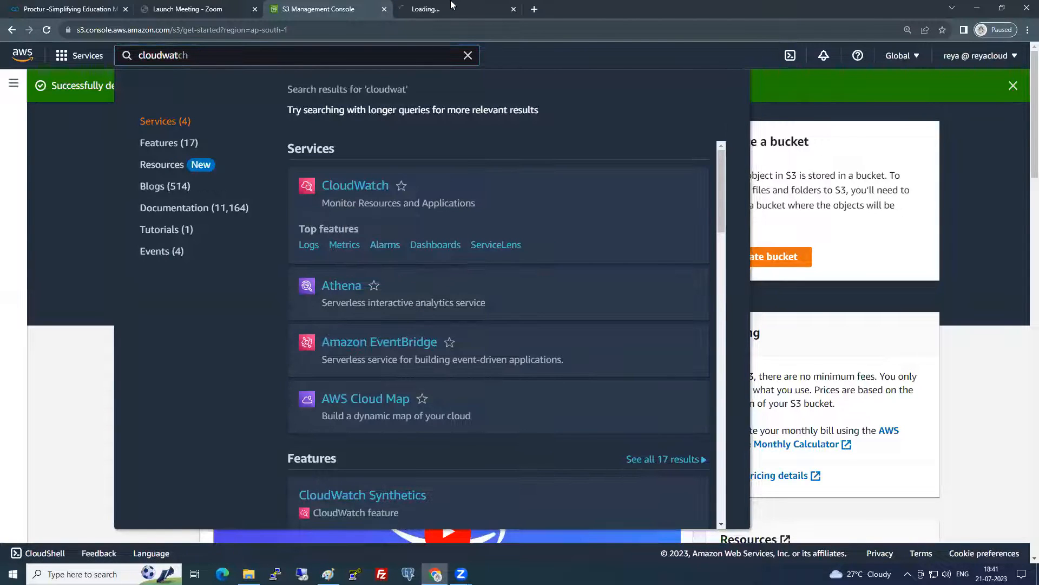
{"action": "left_click", "coordinate": [451, 7]}
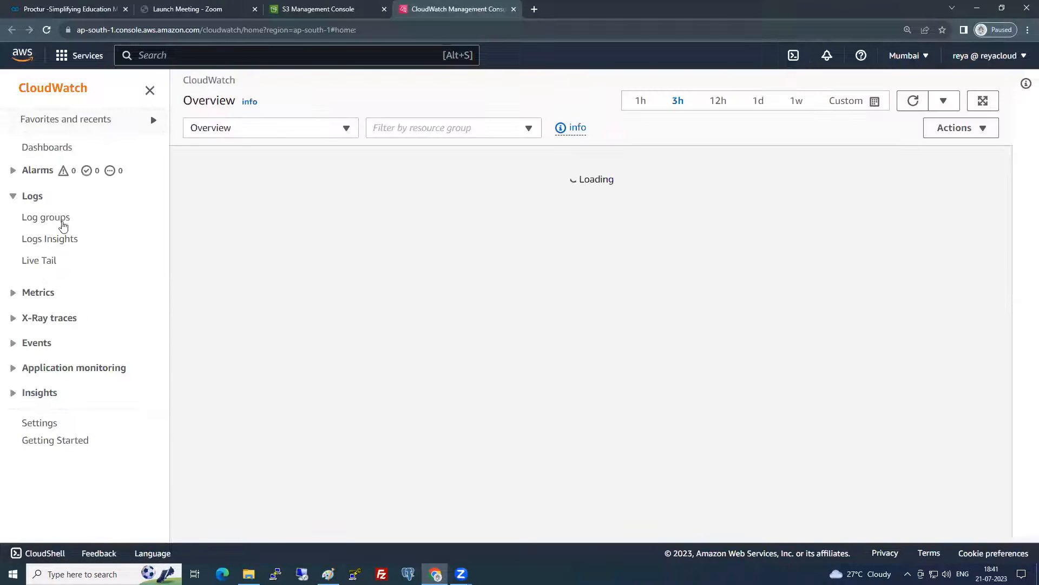
{"action": "left_click", "coordinate": [52, 219]}
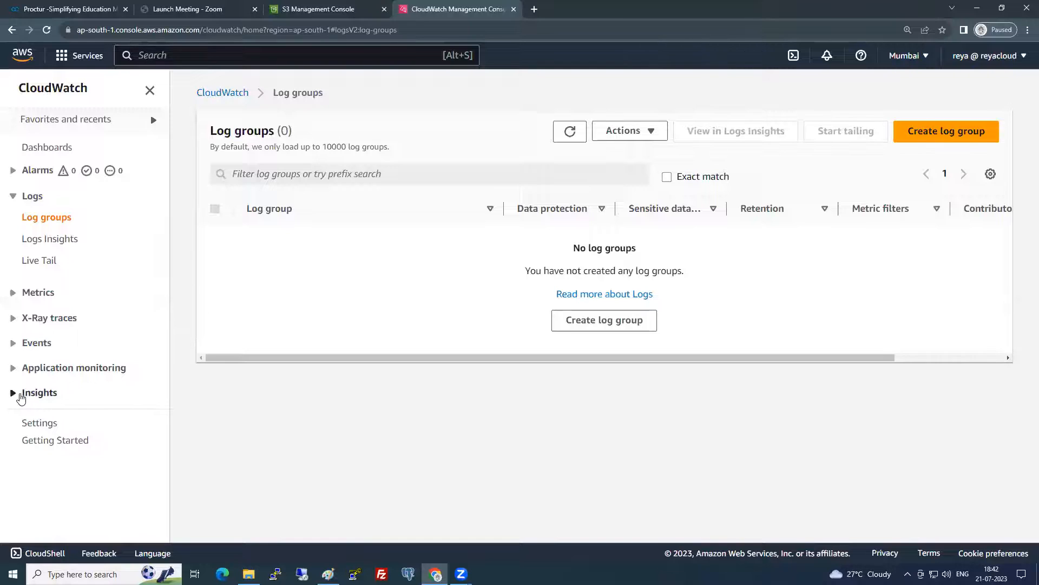
{"action": "left_click", "coordinate": [12, 369]}
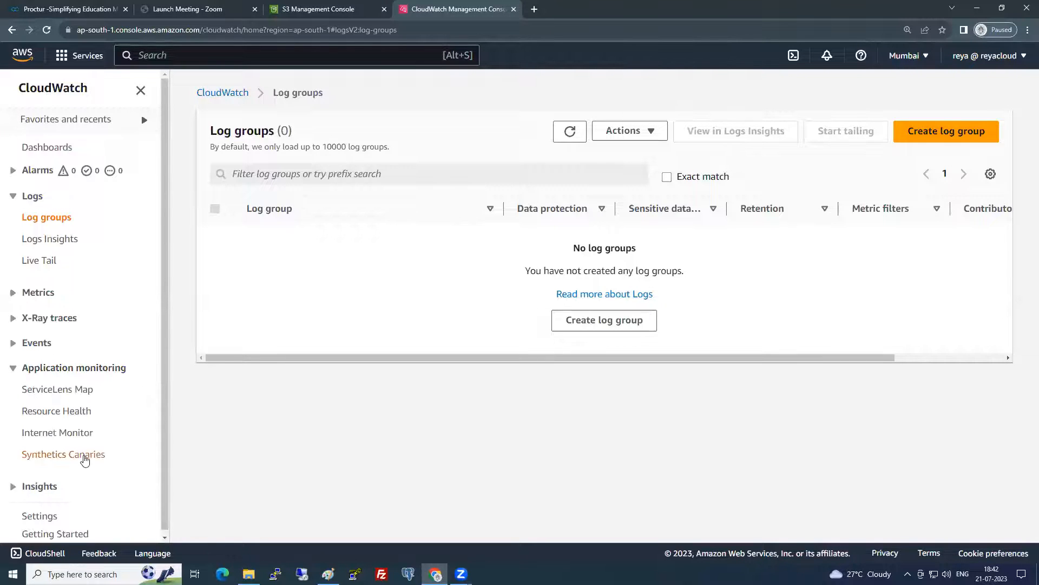
- Delete the facebook canary with its role and role policy, confirming with 'Delete'
{"action": "left_click", "coordinate": [82, 454]}
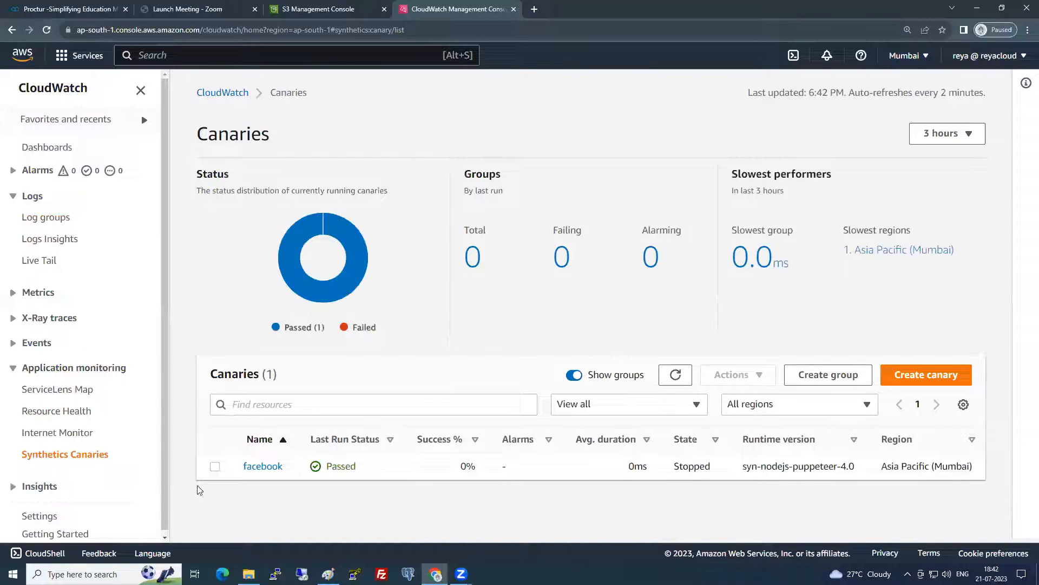
{"action": "left_click", "coordinate": [215, 467]}
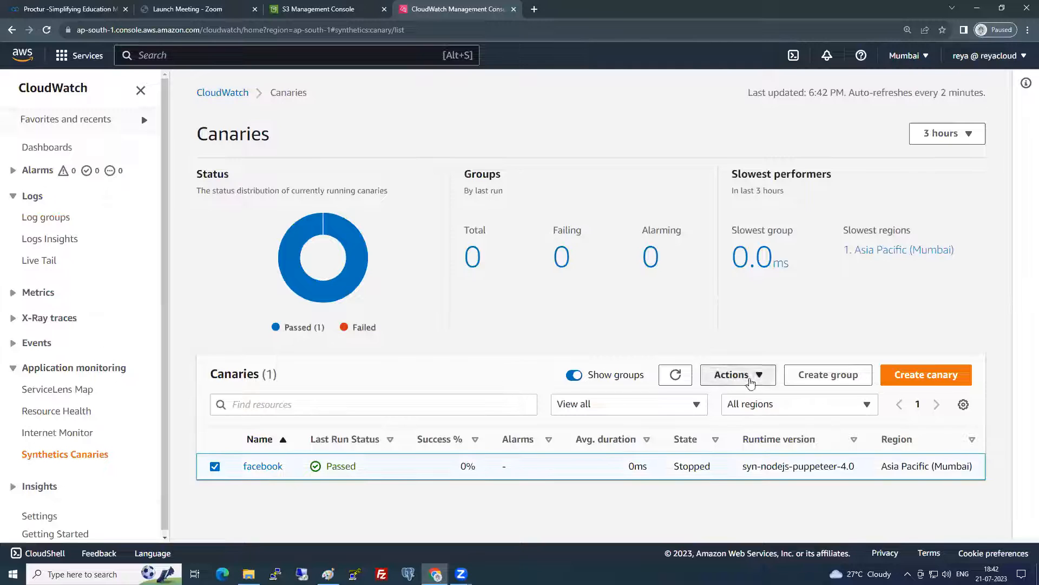
{"action": "left_click", "coordinate": [751, 375]}
{"action": "left_click", "coordinate": [732, 309]}
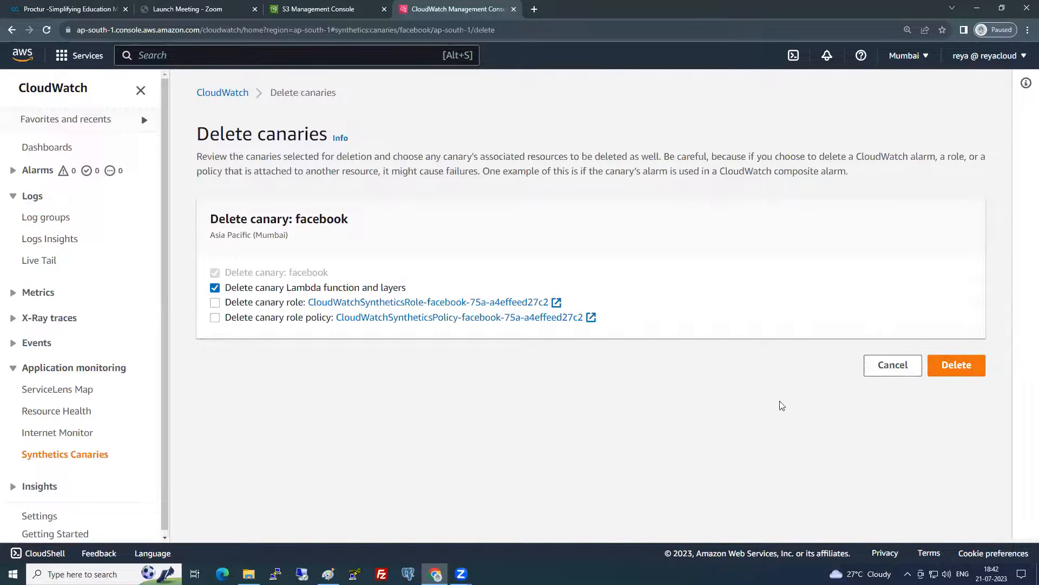
{"action": "left_click", "coordinate": [216, 303]}
{"action": "left_click", "coordinate": [215, 318]}
{"action": "left_click", "coordinate": [949, 366]}
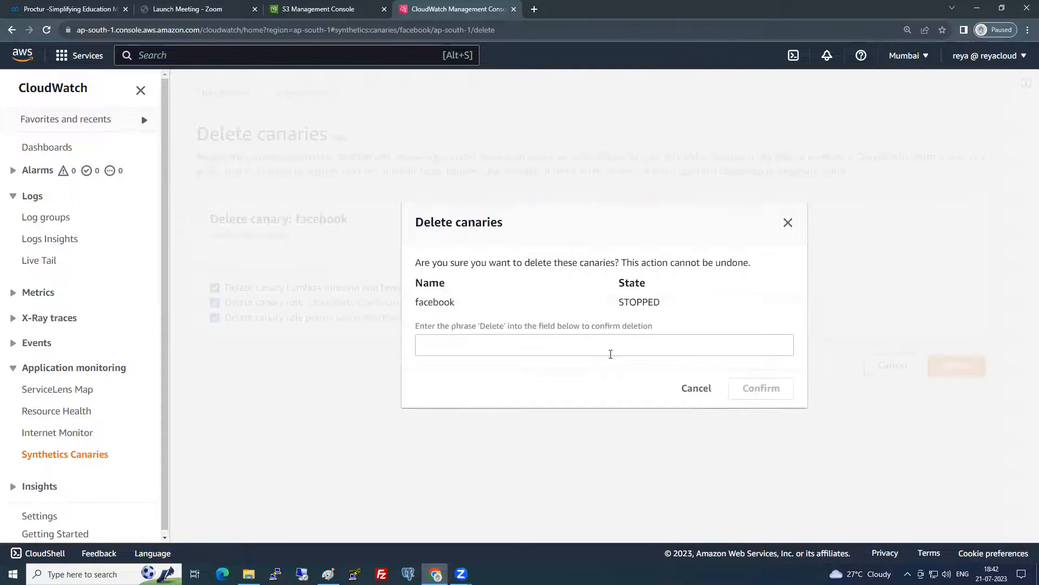
{"action": "left_click", "coordinate": [493, 344]}
{"action": "type", "text": "Delete"}
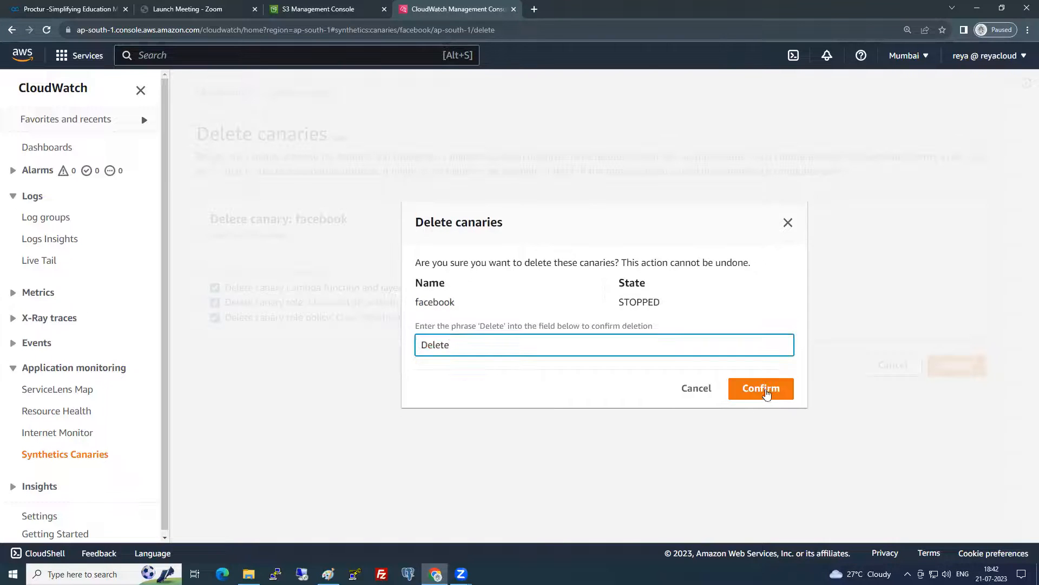
{"action": "left_click", "coordinate": [767, 395]}
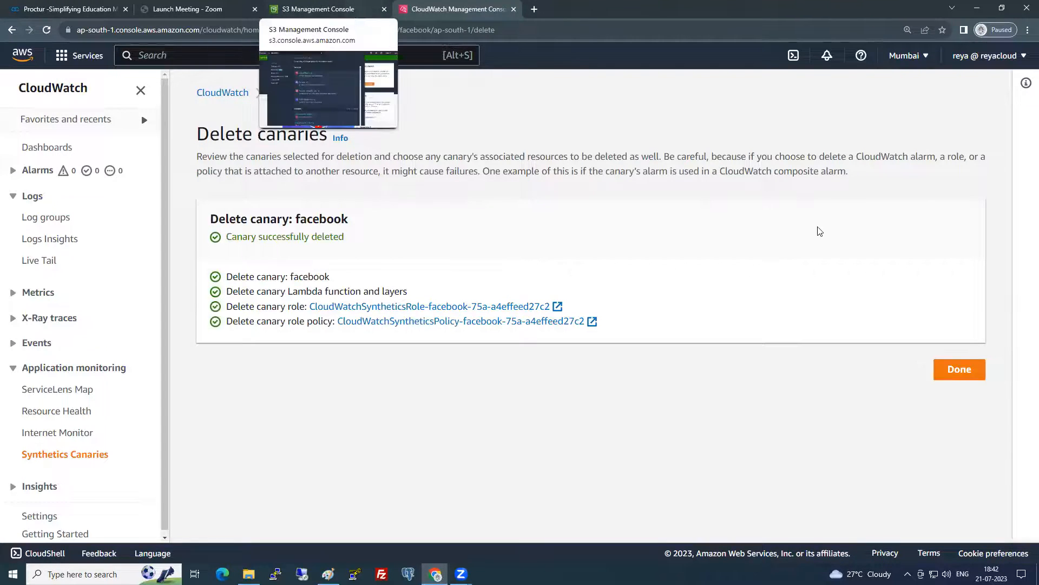
{"action": "left_click", "coordinate": [952, 367]}
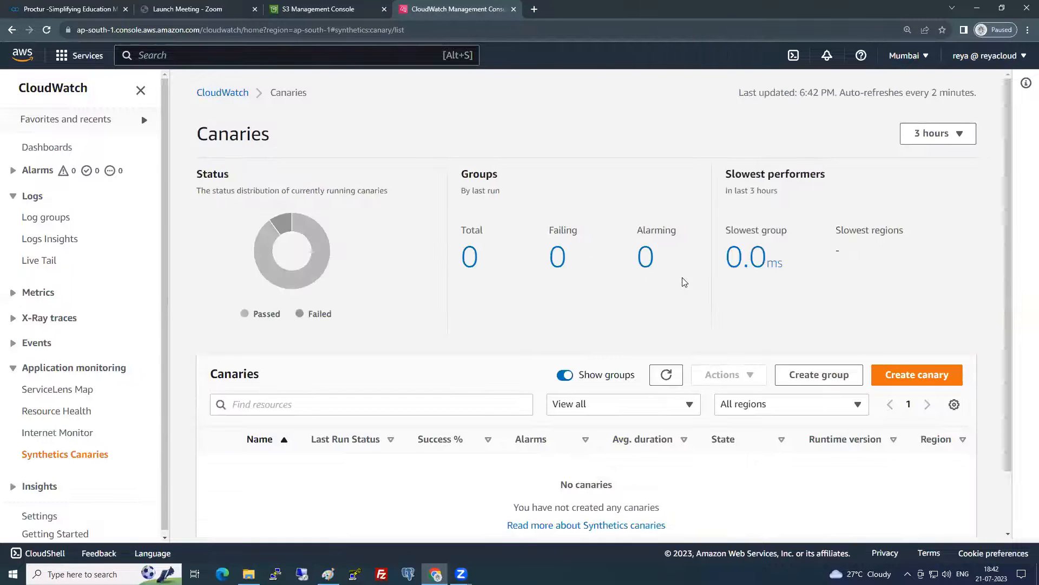
- Close the CloudWatch tab, dismiss the bucket deletion banner, and glance at the Global region list
{"action": "left_click", "coordinate": [514, 9]}
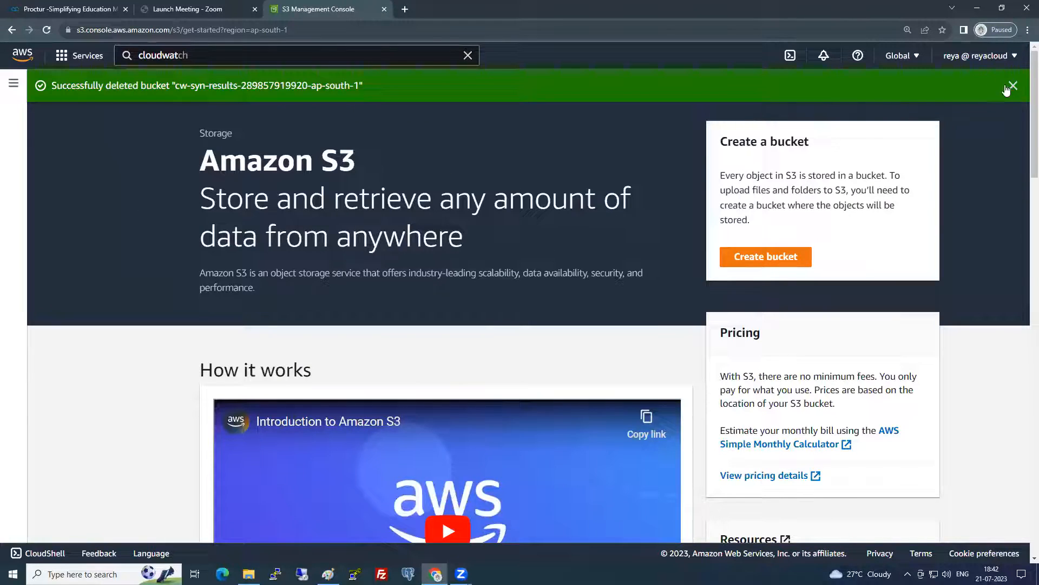
{"action": "left_click", "coordinate": [1012, 86]}
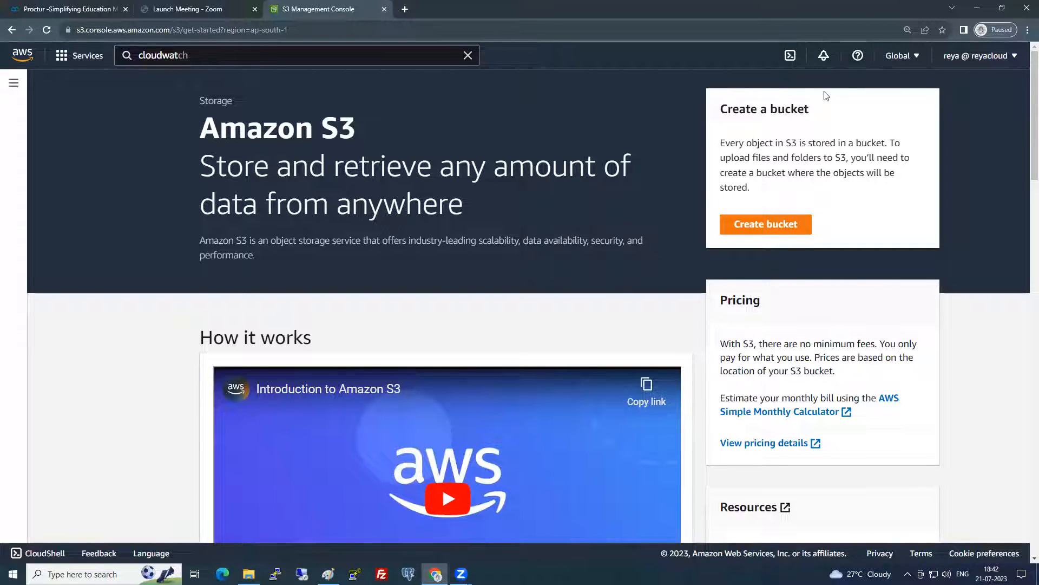
{"action": "left_click", "coordinate": [910, 59]}
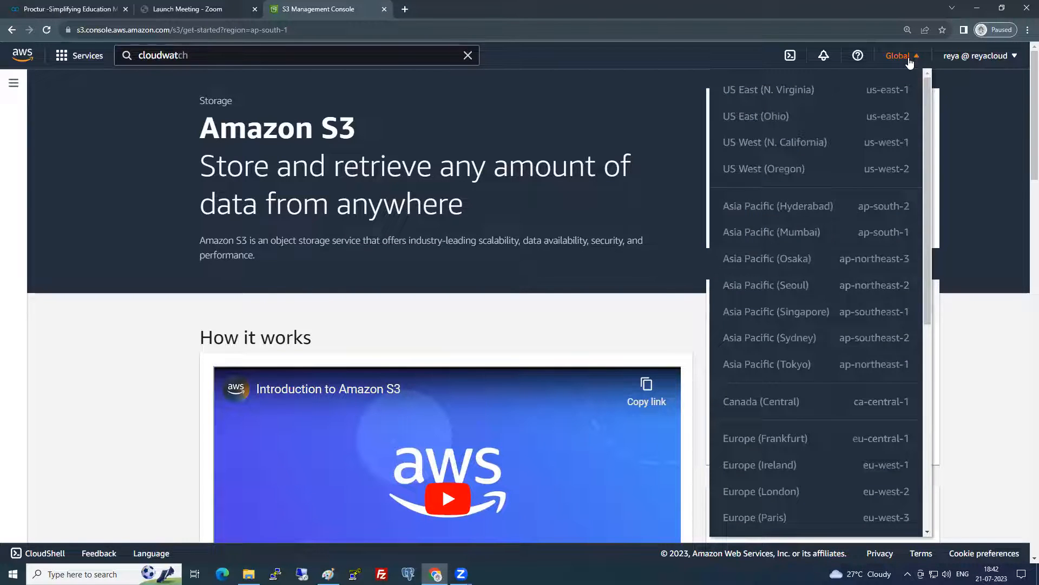
{"action": "left_click", "coordinate": [909, 59]}
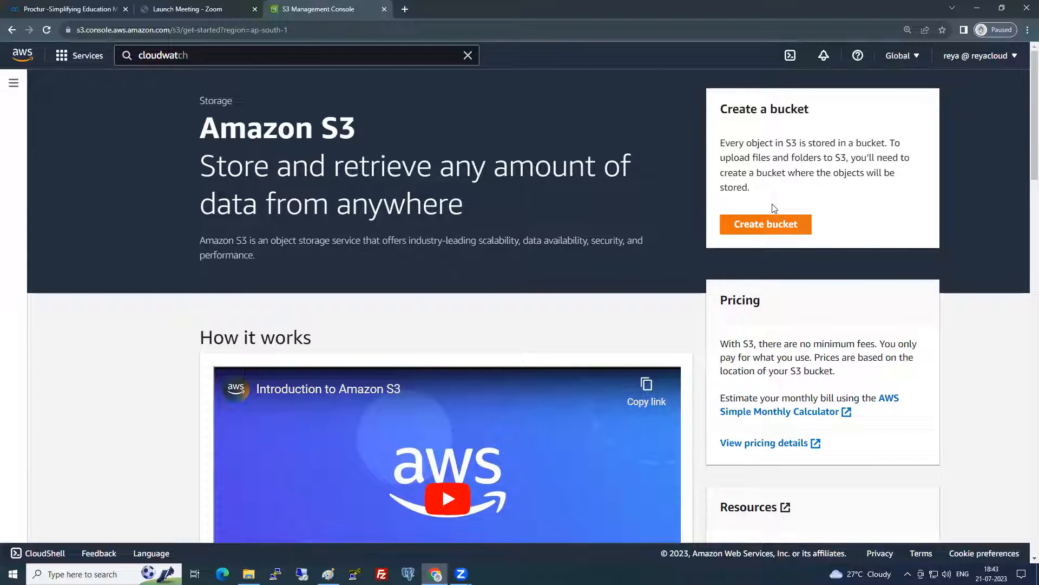
- Open the Create bucket form and enter the bucket name 'test'
{"action": "left_click", "coordinate": [782, 233]}
{"action": "left_click", "coordinate": [783, 232]}
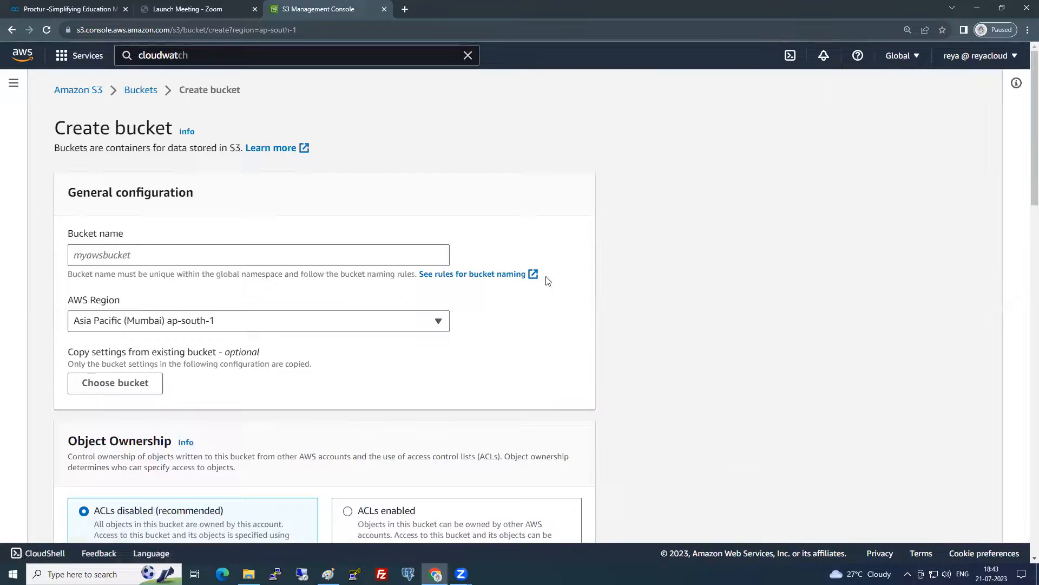
{"action": "scroll", "coordinate": [130, 206], "scroll_direction": "down", "scroll_amount": 1}
{"action": "left_click", "coordinate": [130, 201]}
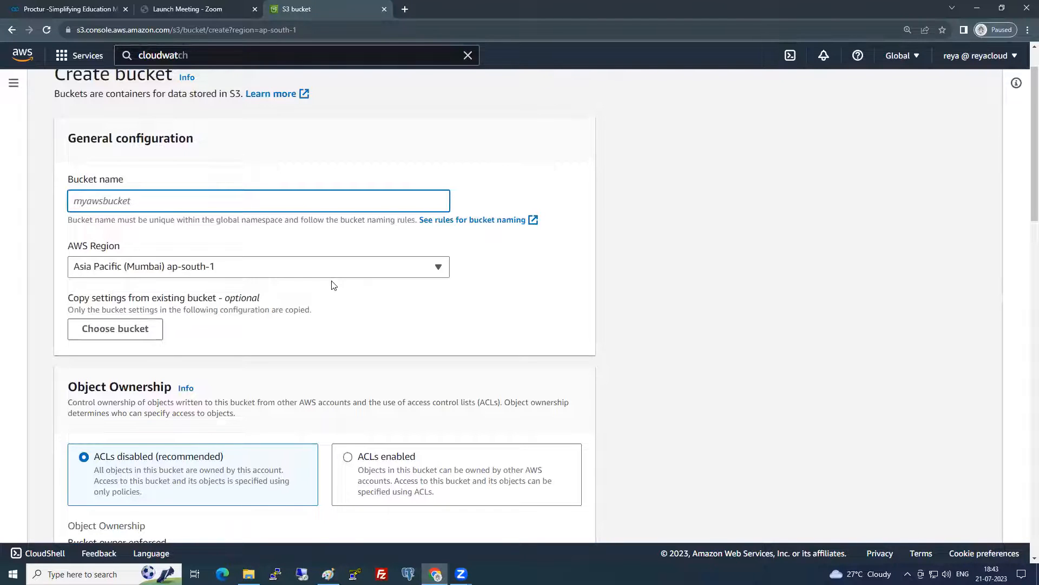
{"action": "type", "text": "tesyt"}
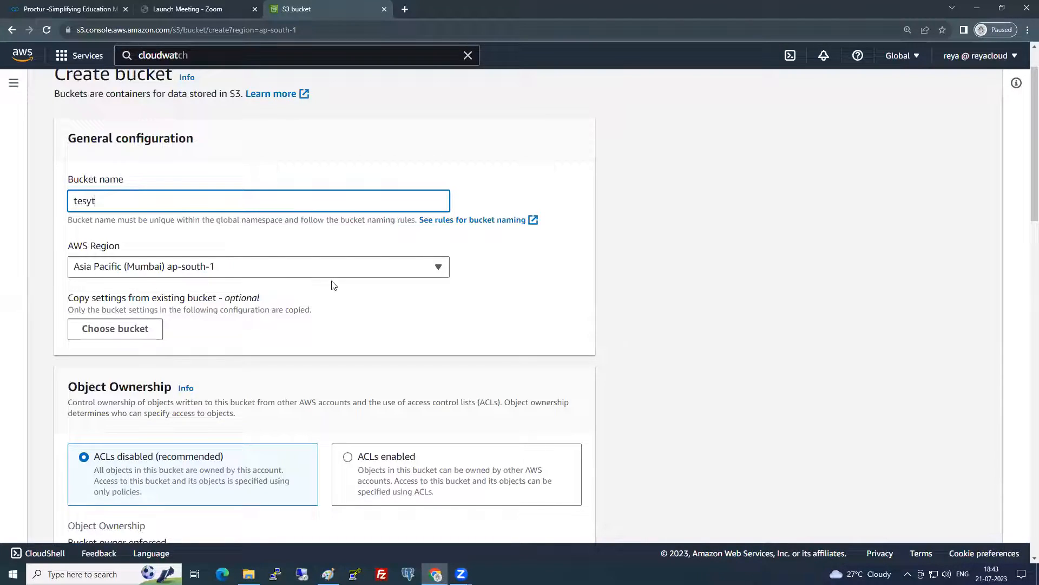
{"action": "key", "text": "BackSpace"}
{"action": "key", "text": "BackSpace"}
{"action": "type", "text": "t"}
{"action": "left_click", "coordinate": [676, 300]}
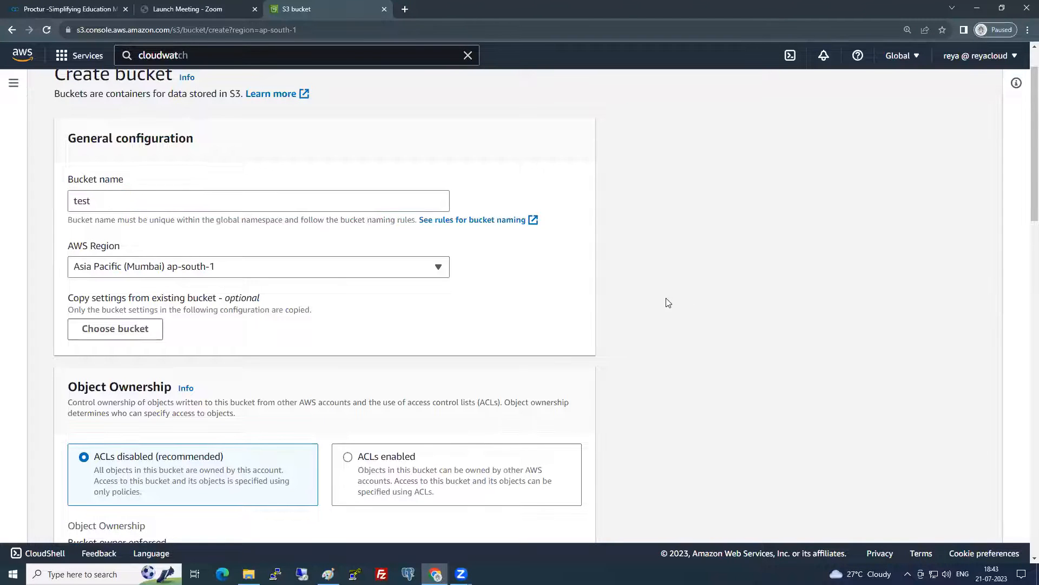
- Check the 'Bucket with the same name already exists' error, then select 'test' to replace it
{"action": "scroll", "coordinate": [669, 301], "scroll_direction": "down", "scroll_amount": 1}
{"action": "scroll", "coordinate": [670, 301], "scroll_direction": "down", "scroll_amount": 15}
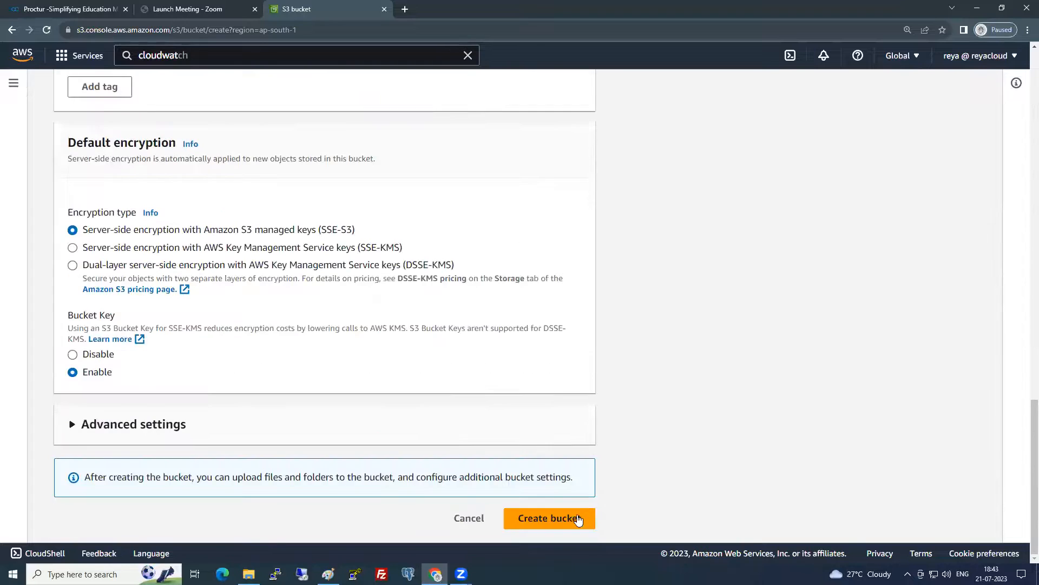
{"action": "scroll", "coordinate": [669, 301], "scroll_direction": "up", "scroll_amount": 7}
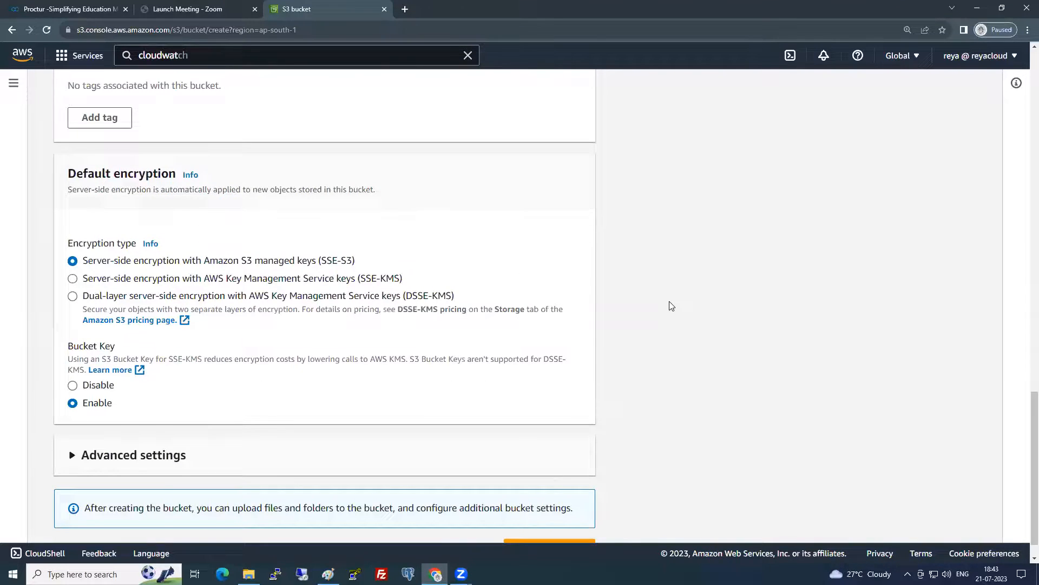
{"action": "scroll", "coordinate": [668, 301], "scroll_direction": "up", "scroll_amount": 10}
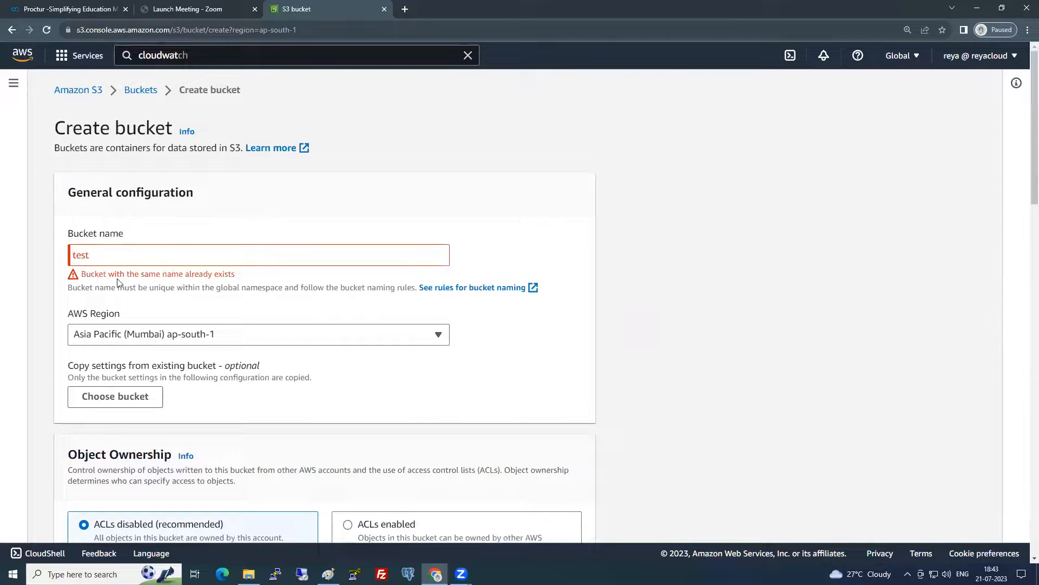
{"action": "left_click_drag", "start_coordinate": [168, 276], "coordinate": [480, 307]}
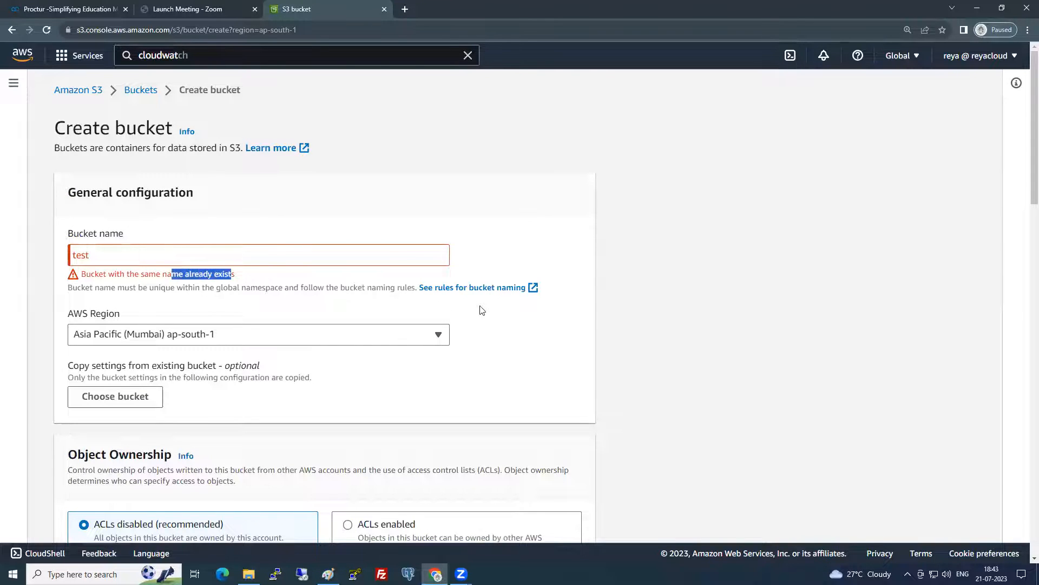
{"action": "key", "text": "ctrl+plus"}
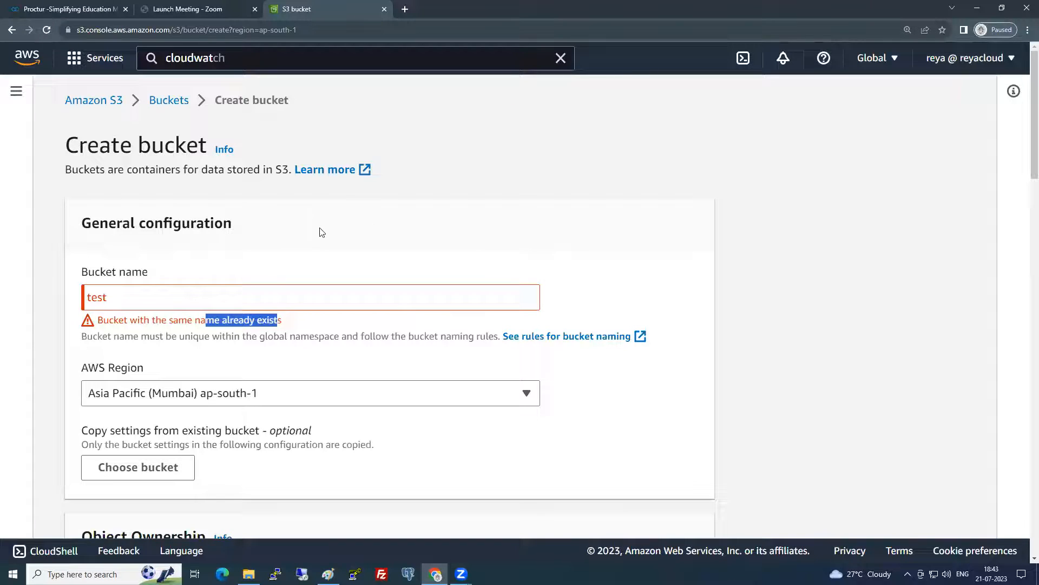
{"action": "left_click", "coordinate": [330, 296]}
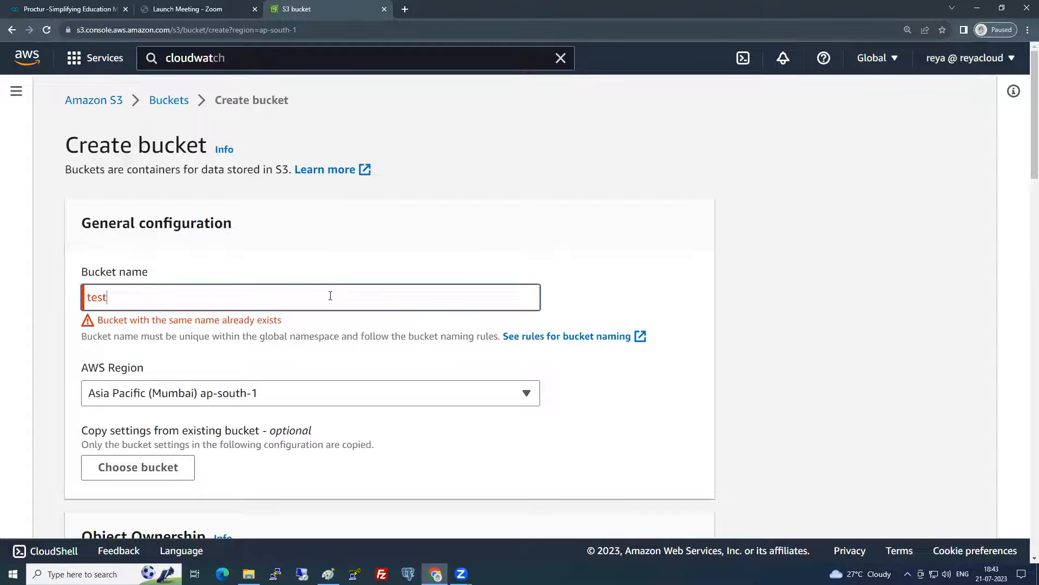
{"action": "key", "text": "ctrl+minus"}
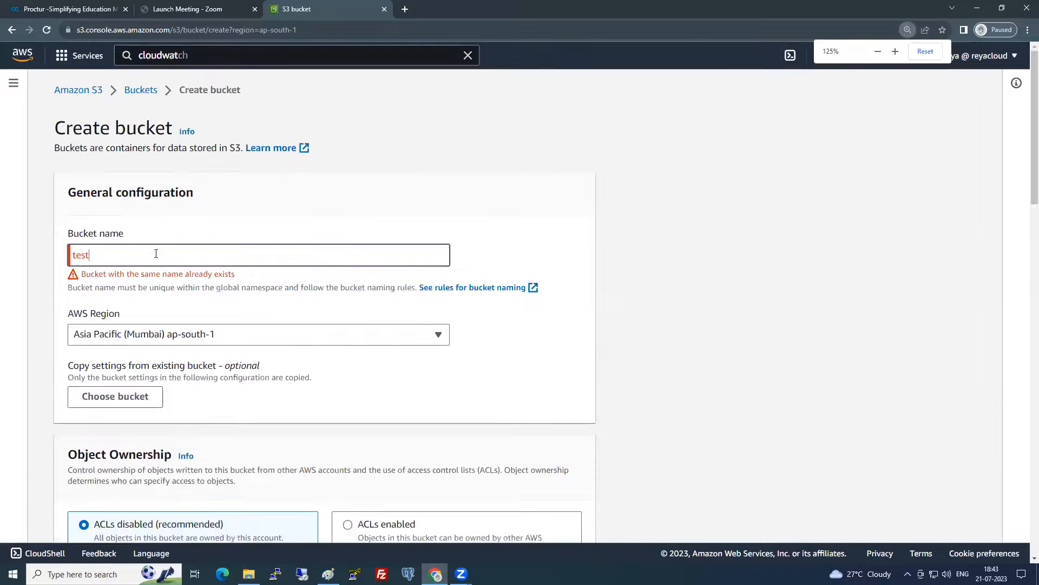
{"action": "left_click_drag", "start_coordinate": [120, 255], "coordinate": [29, 264]}
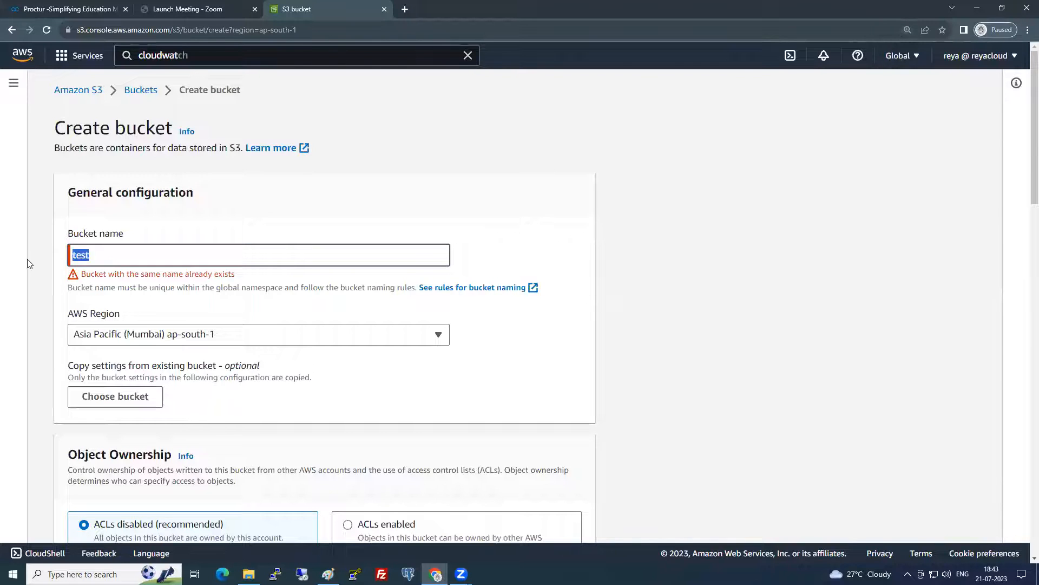
- Try the bucket names test123, mybucket, yourbucket and wat, all already taken
{"action": "type", "text": "test123"}
{"action": "left_click_drag", "start_coordinate": [121, 255], "coordinate": [56, 263]}
{"action": "type", "text": "mybucket"}
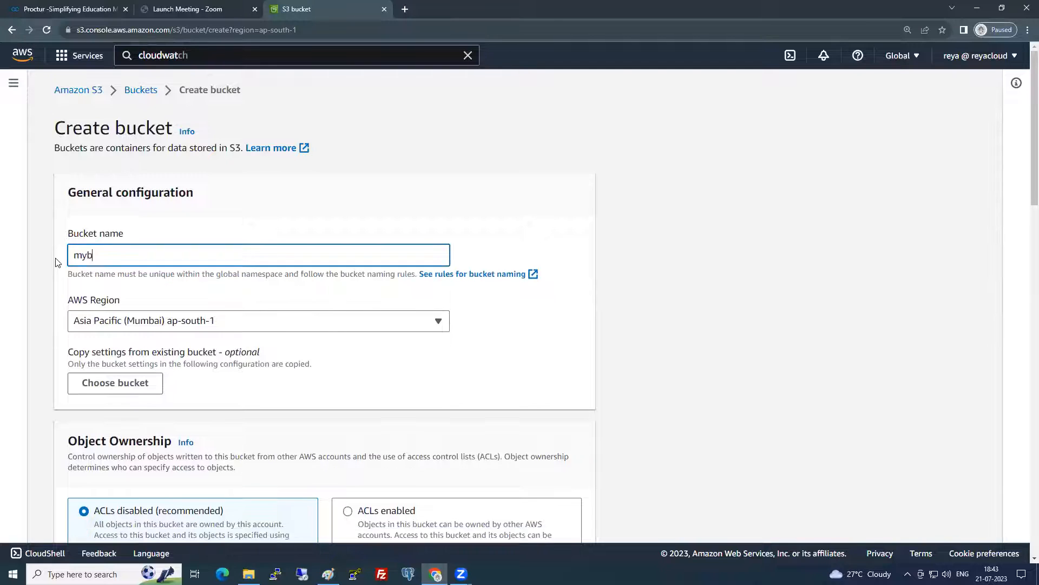
{"action": "key", "text": "BackSpace"}
{"action": "key", "text": "BackSpace"}
{"action": "key", "text": "BackSpace"}
{"action": "key", "text": "BackSpace"}
{"action": "key", "text": "BackSpace"}
{"action": "key", "text": "BackSpace"}
{"action": "key", "text": "BackSpace"}
{"action": "key", "text": "BackSpace"}
{"action": "type", "text": "yourbucket"}
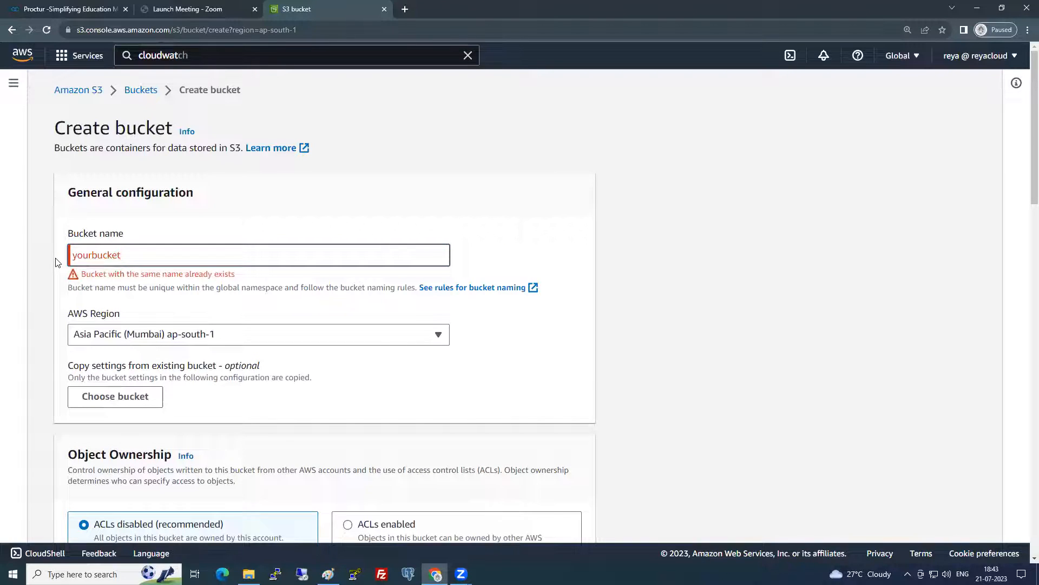
{"action": "key", "text": "BackSpace"}
{"action": "key", "text": "BackSpace"}
{"action": "key", "text": "BackSpace"}
{"action": "key", "text": "BackSpace"}
{"action": "key", "text": "BackSpace"}
{"action": "key", "text": "BackSpace"}
{"action": "key", "text": "BackSpace"}
{"action": "key", "text": "BackSpace"}
{"action": "key", "text": "BackSpace"}
{"action": "key", "text": "BackSpace"}
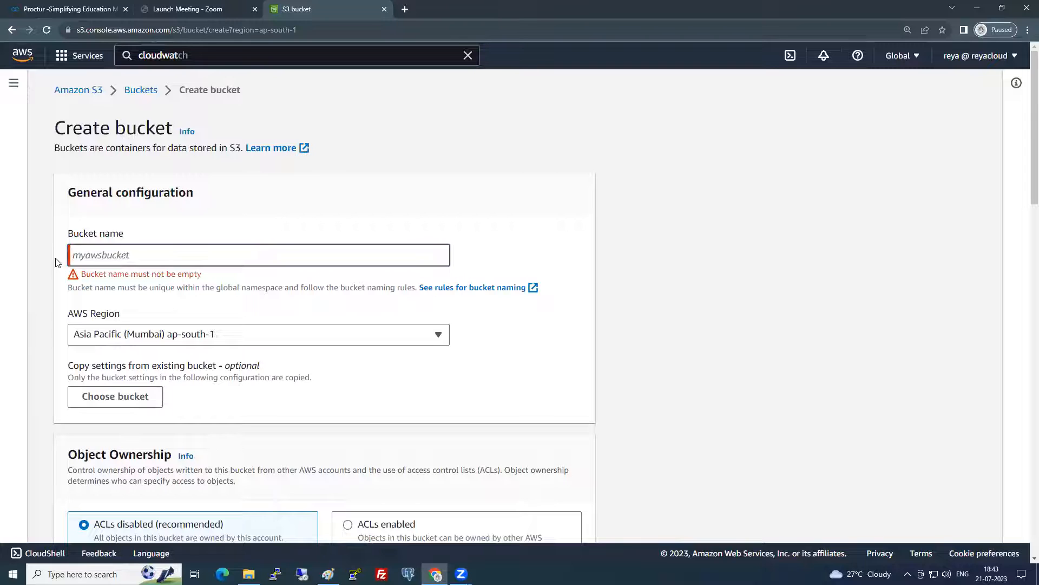
{"action": "type", "text": "water"}
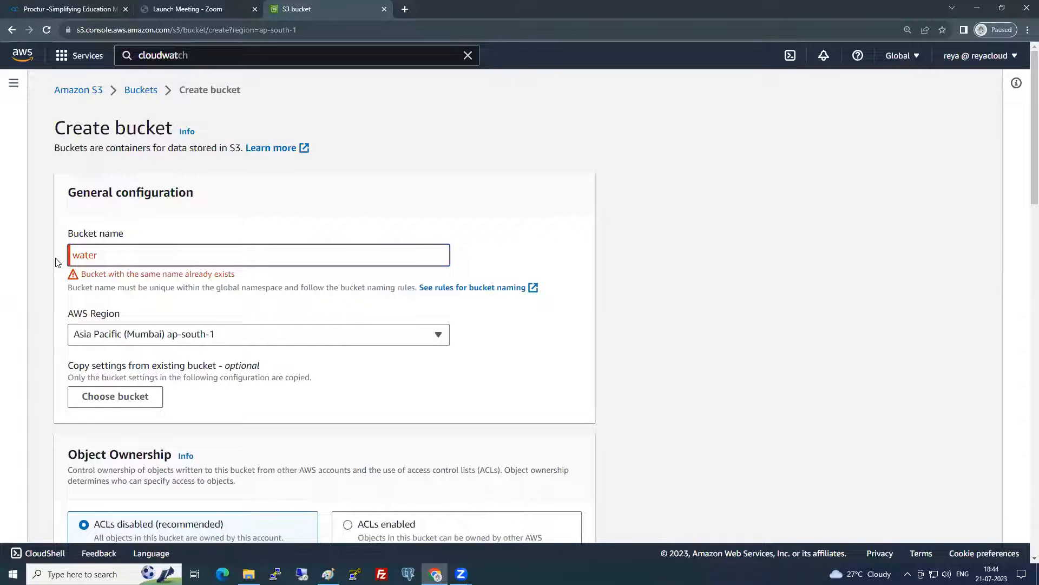
{"action": "key", "text": "BackSpace"}
{"action": "key", "text": "BackSpace"}
{"action": "key", "text": "BackSpace"}
{"action": "key", "text": "BackSpace"}
{"action": "key", "text": "BackSpace"}
- Try more 'bucket' name variants, then enter the name 6pm-pvtbkt-demo
{"action": "type", "text": "red"}
{"action": "key", "text": "BackSpace"}
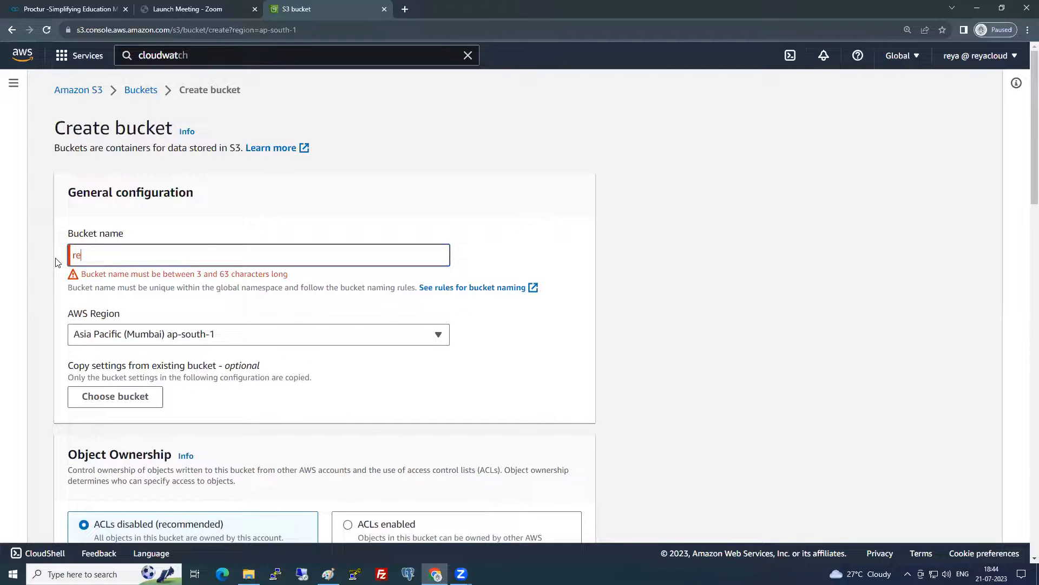
{"action": "type", "text": "yaxd"}
{"action": "key", "text": "BackSpace"}
{"action": "type", "text": "zucket"}
{"action": "key", "text": "BackSpace"}
{"action": "key", "text": "BackSpace"}
{"action": "key", "text": "BackSpace"}
{"action": "key", "text": "BackSpace"}
{"action": "key", "text": "BackSpace"}
{"action": "type", "text": "bucket"}
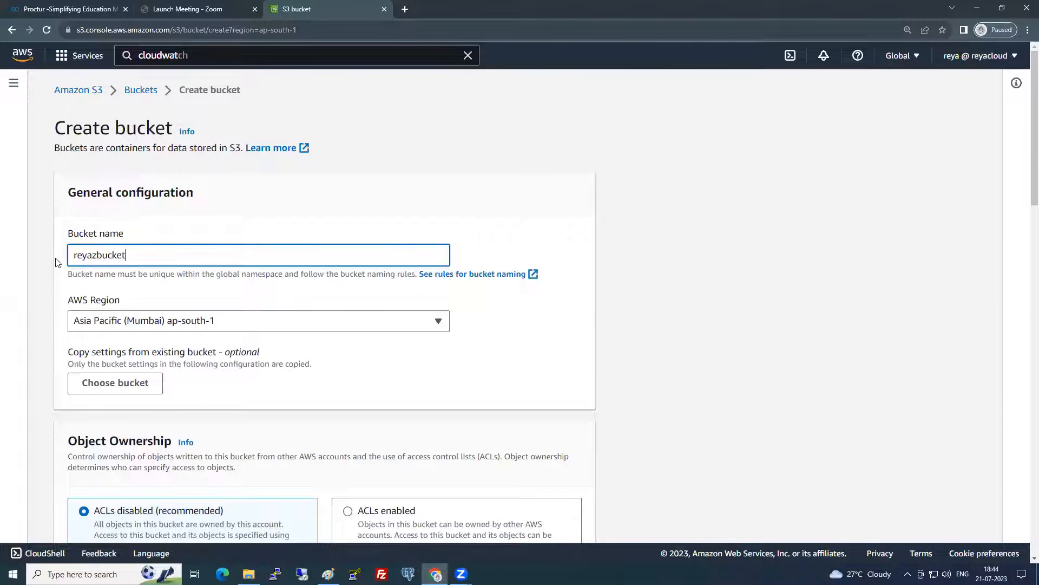
{"action": "key", "text": "BackSpace"}
{"action": "key", "text": "BackSpace"}
{"action": "key", "text": "BackSpace"}
{"action": "key", "text": "BackSpace"}
{"action": "key", "text": "BackSpace"}
{"action": "key", "text": "BackSpace"}
{"action": "key", "text": "BackSpace"}
{"action": "key", "text": "BackSpace"}
{"action": "key", "text": "BackSpace"}
{"action": "key", "text": "BackSpace"}
{"action": "key", "text": "BackSpace"}
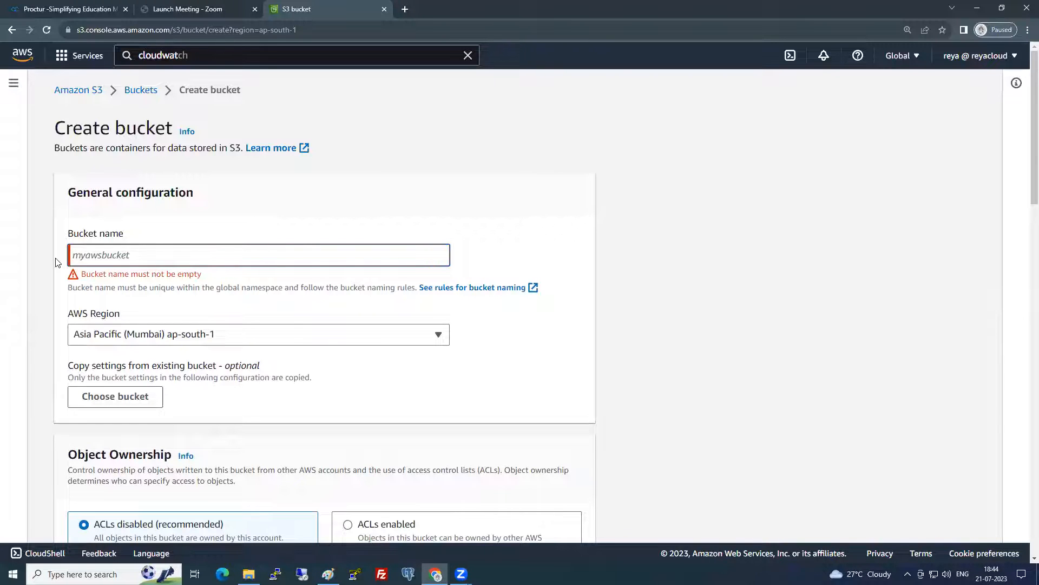
{"action": "type", "text": "6pm"}
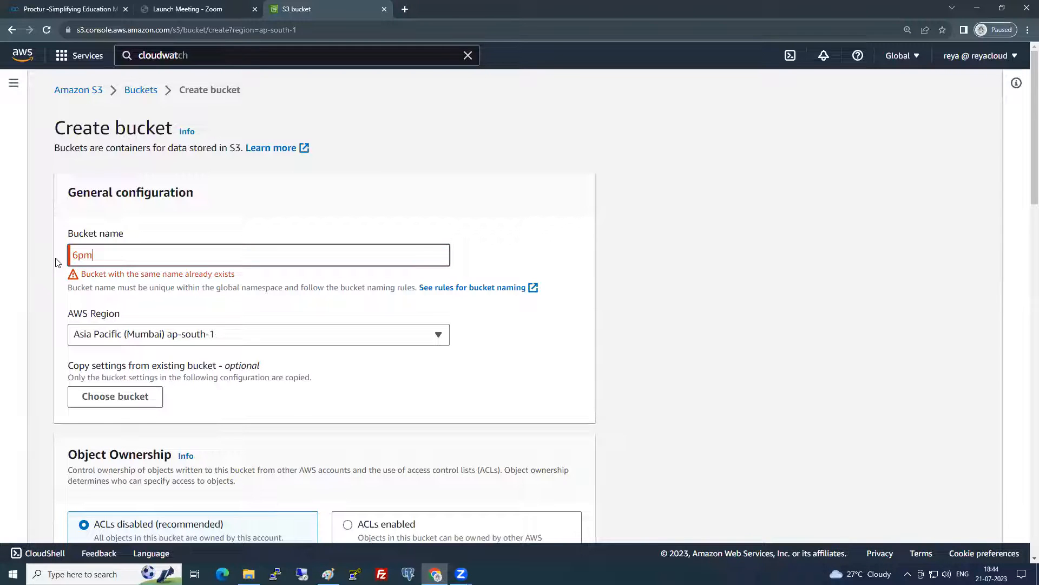
{"action": "type", "text": "-p"}
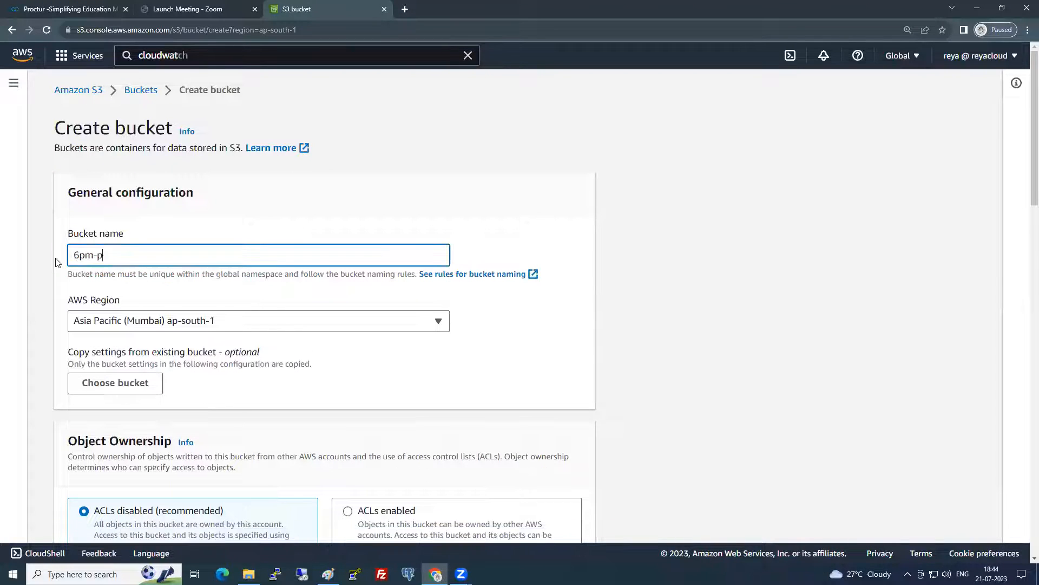
{"action": "type", "text": "vtbkt-demo"}
{"action": "left_click", "coordinate": [206, 284]}
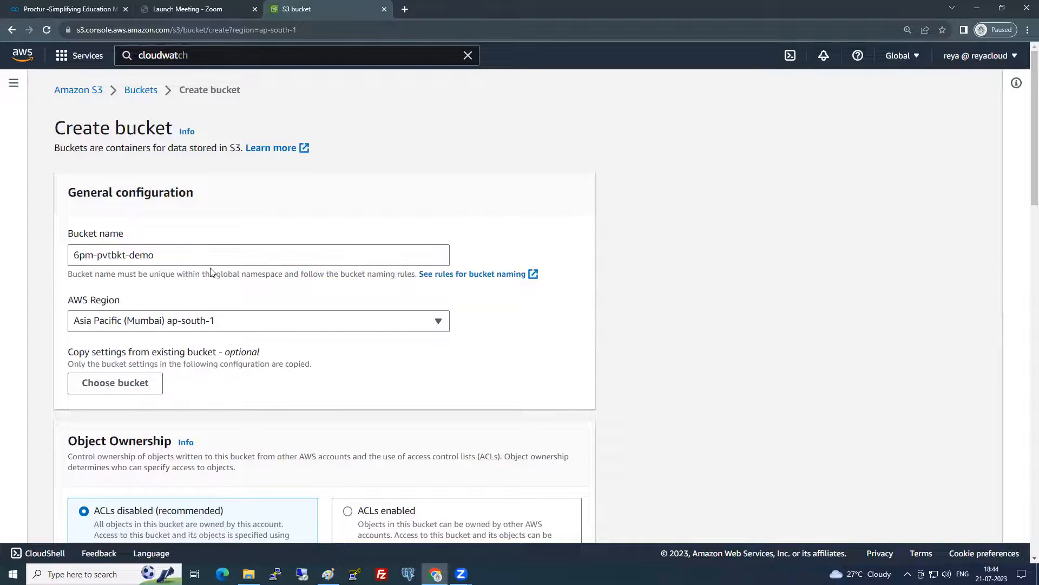
{"action": "scroll", "coordinate": [214, 272], "scroll_direction": "down", "scroll_amount": 1}
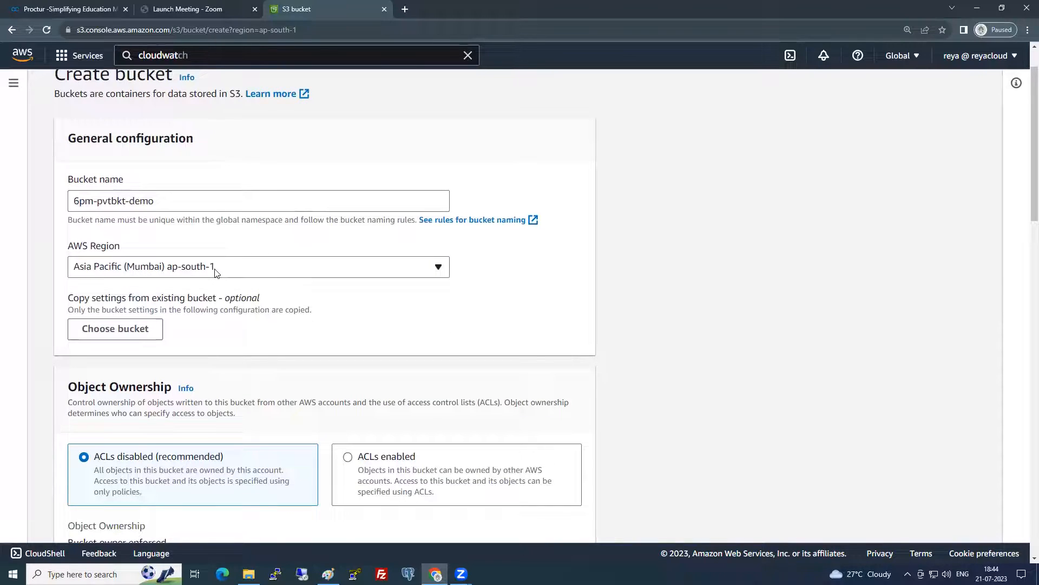
{"action": "left_click", "coordinate": [215, 272]}
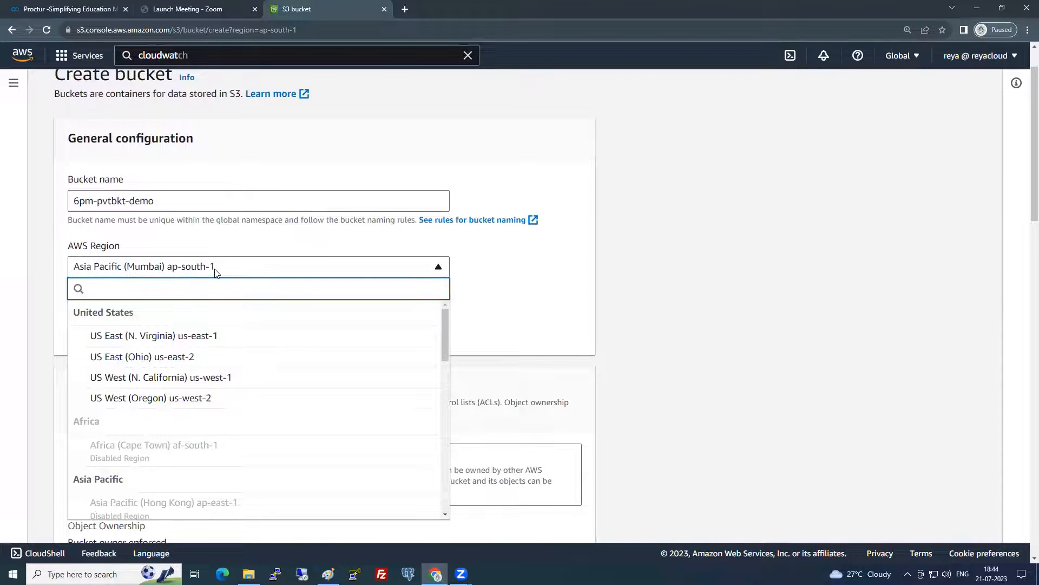
{"action": "left_click", "coordinate": [215, 270]}
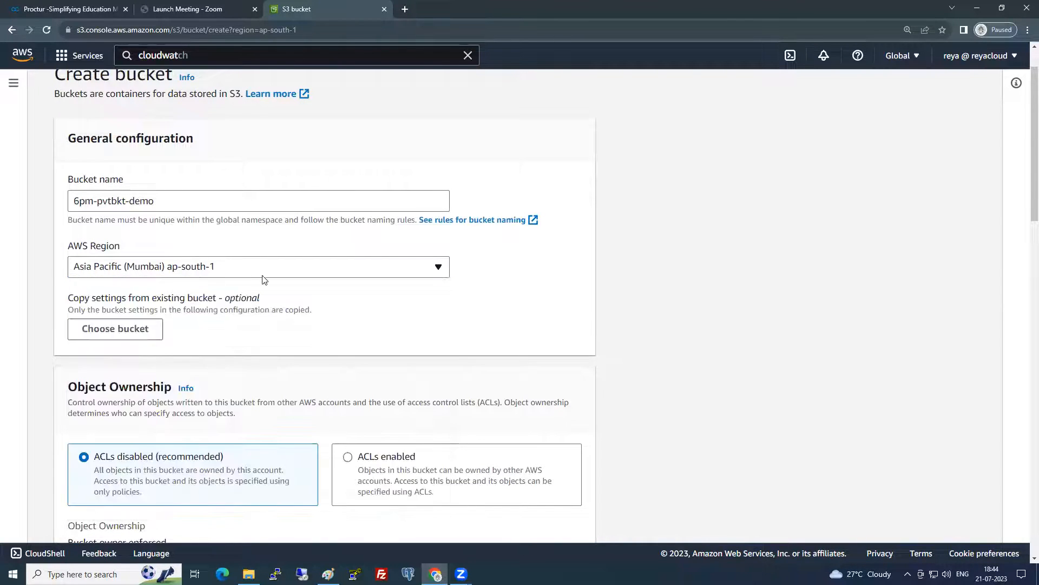
{"action": "scroll", "coordinate": [129, 295], "scroll_direction": "down", "scroll_amount": 1}
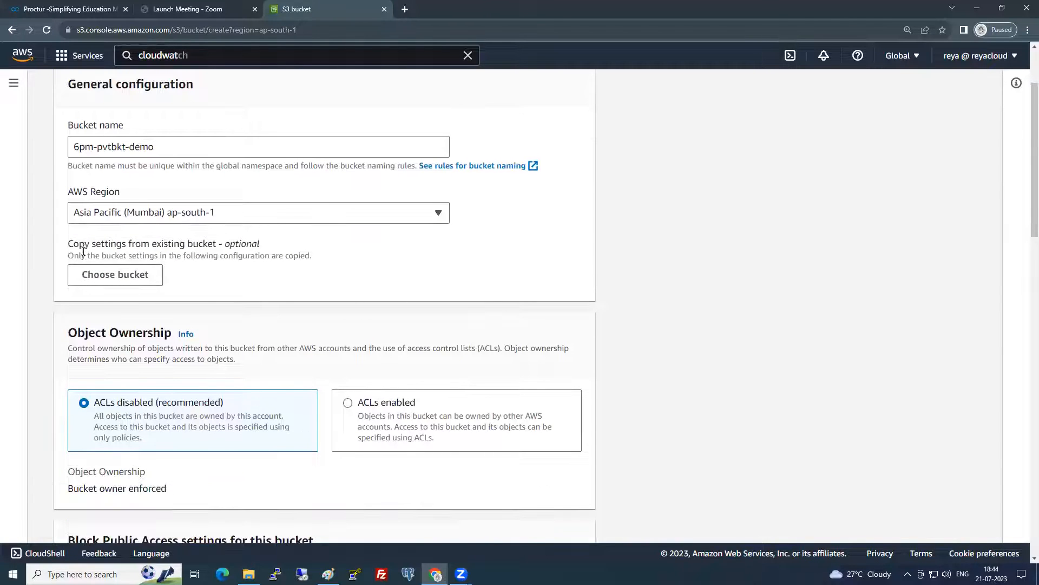
{"action": "left_click_drag", "start_coordinate": [68, 244], "coordinate": [218, 243]}
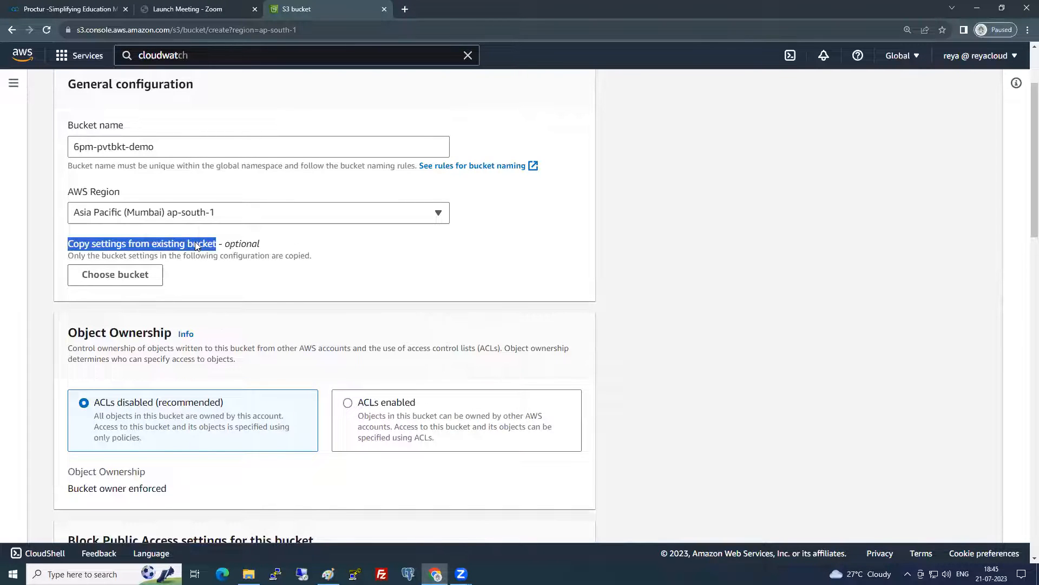
{"action": "scroll", "coordinate": [221, 324], "scroll_direction": "up", "scroll_amount": 1}
{"action": "left_click_drag", "start_coordinate": [93, 135], "coordinate": [235, 138]}
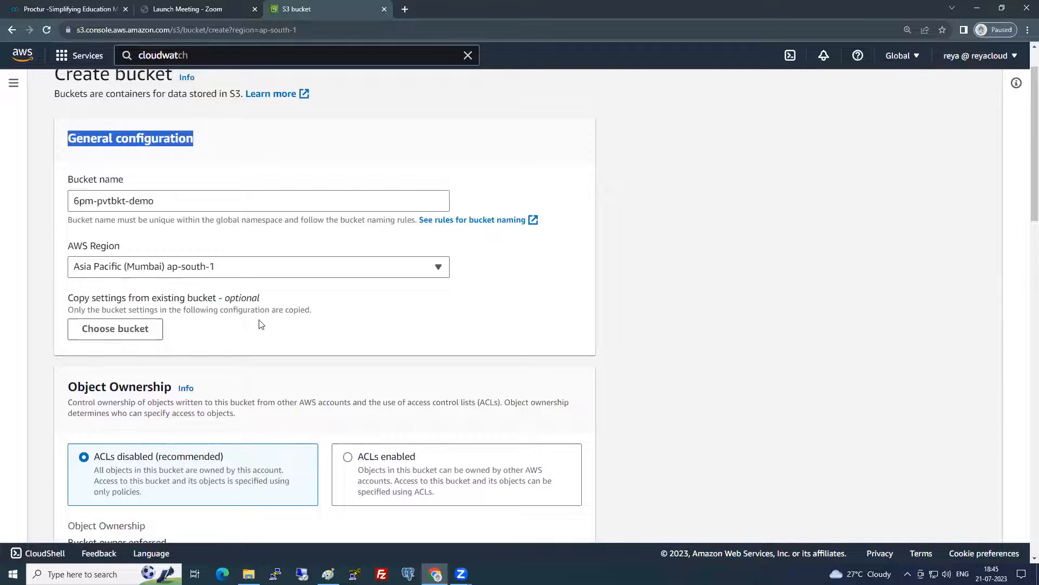
{"action": "scroll", "coordinate": [254, 320], "scroll_direction": "down", "scroll_amount": 2}
{"action": "left_click_drag", "start_coordinate": [65, 279], "coordinate": [207, 285]}
{"action": "left_click", "coordinate": [729, 290]}
{"action": "scroll", "coordinate": [558, 279], "scroll_direction": "down", "scroll_amount": 1}
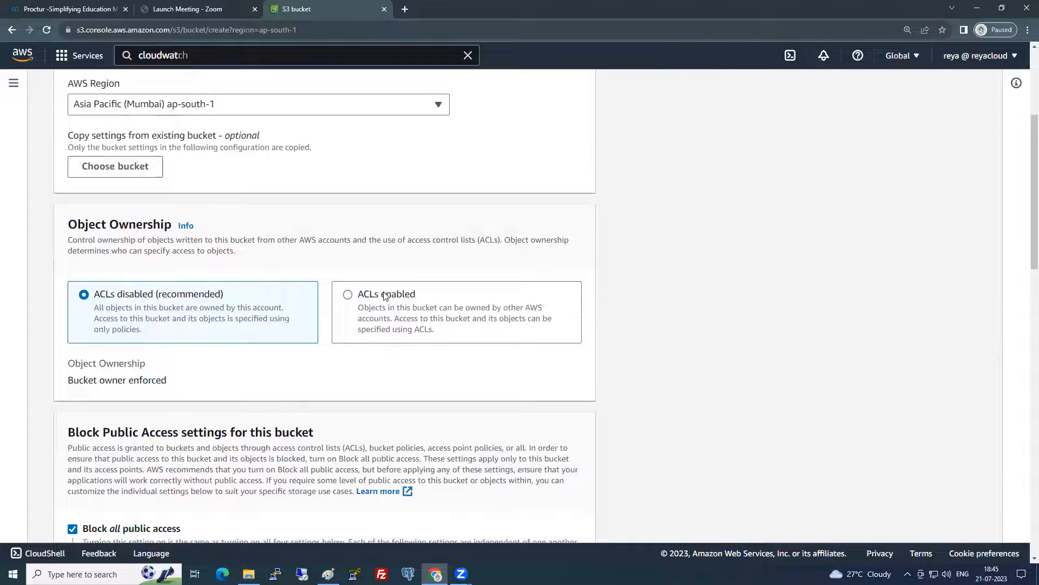
{"action": "scroll", "coordinate": [324, 298], "scroll_direction": "down", "scroll_amount": 1}
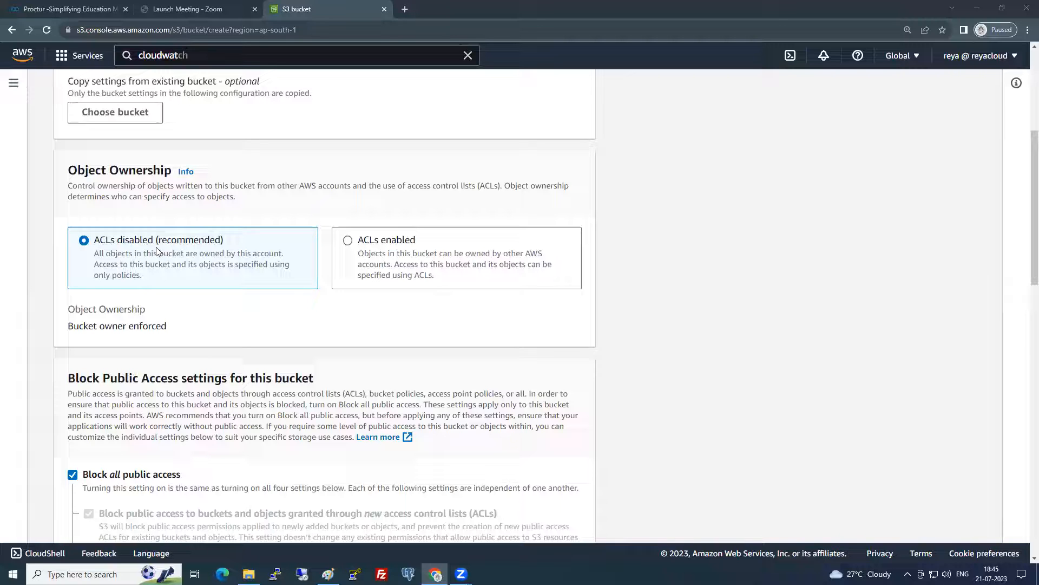
{"action": "left_click", "coordinate": [353, 253]}
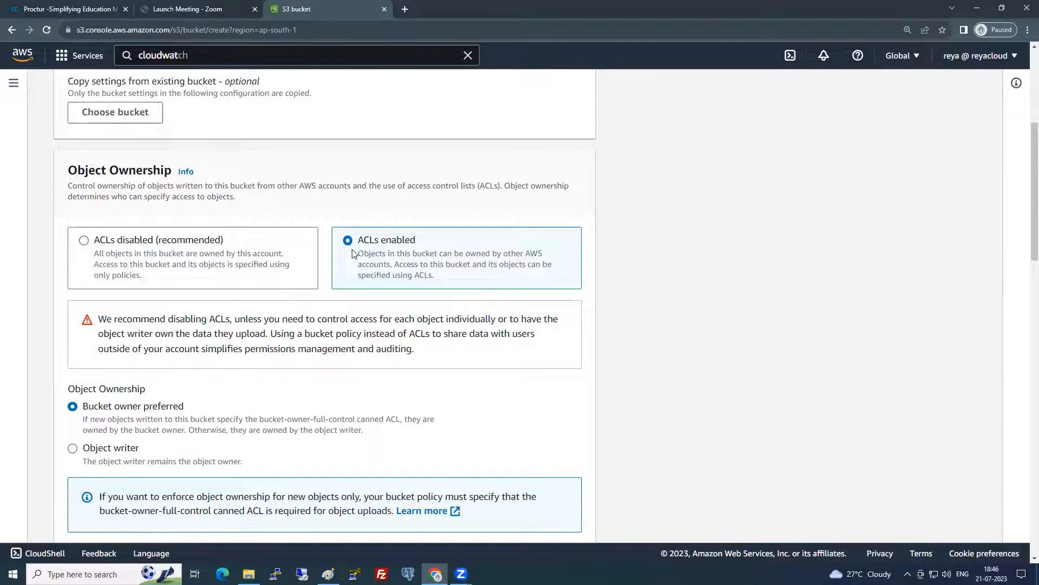
{"action": "left_click", "coordinate": [215, 240]}
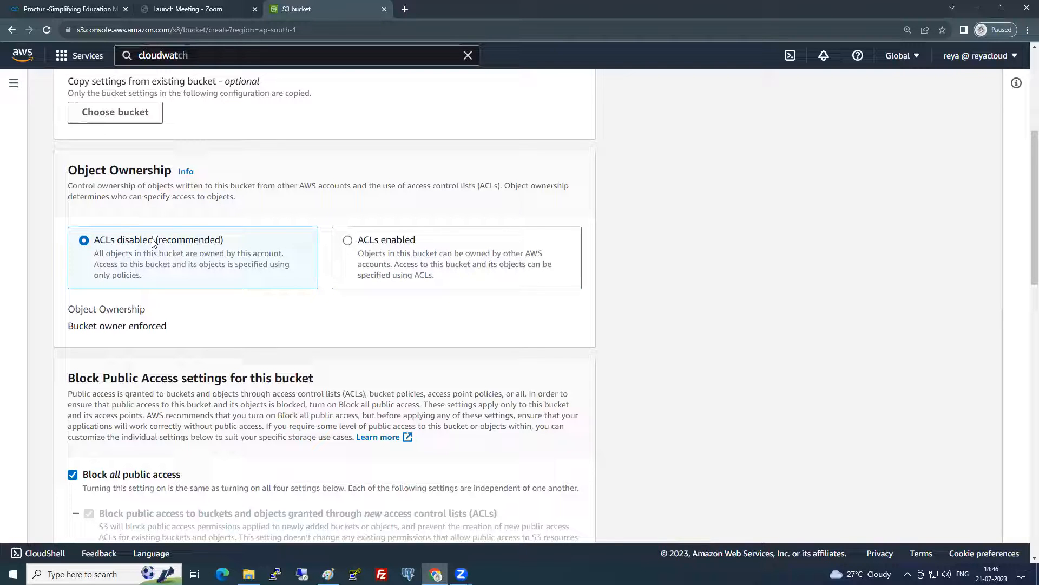
{"action": "scroll", "coordinate": [154, 243], "scroll_direction": "down", "scroll_amount": 1}
{"action": "scroll", "coordinate": [154, 243], "scroll_direction": "down", "scroll_amount": 2}
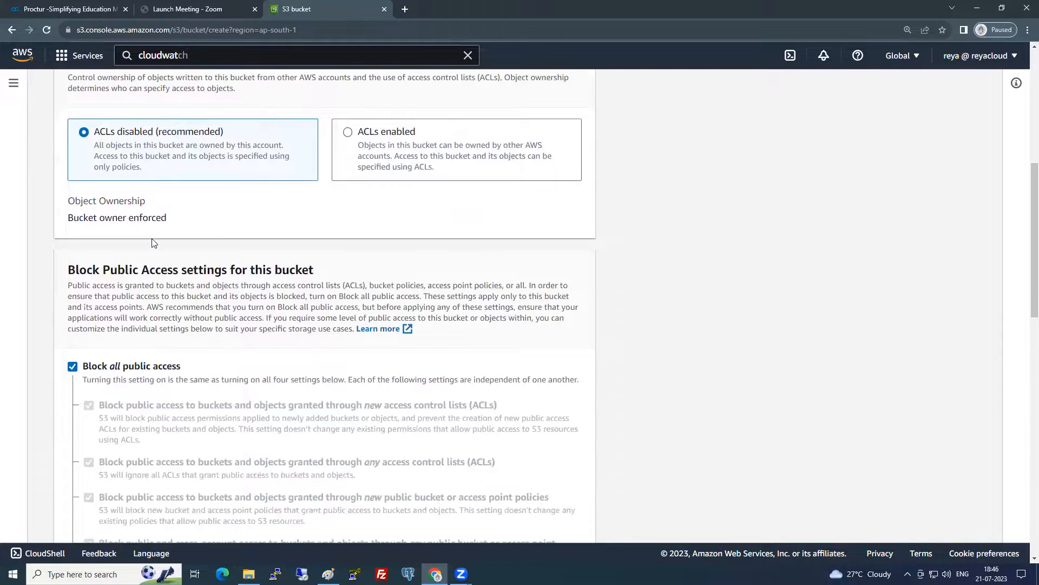
{"action": "left_click_drag", "start_coordinate": [78, 215], "coordinate": [330, 219]}
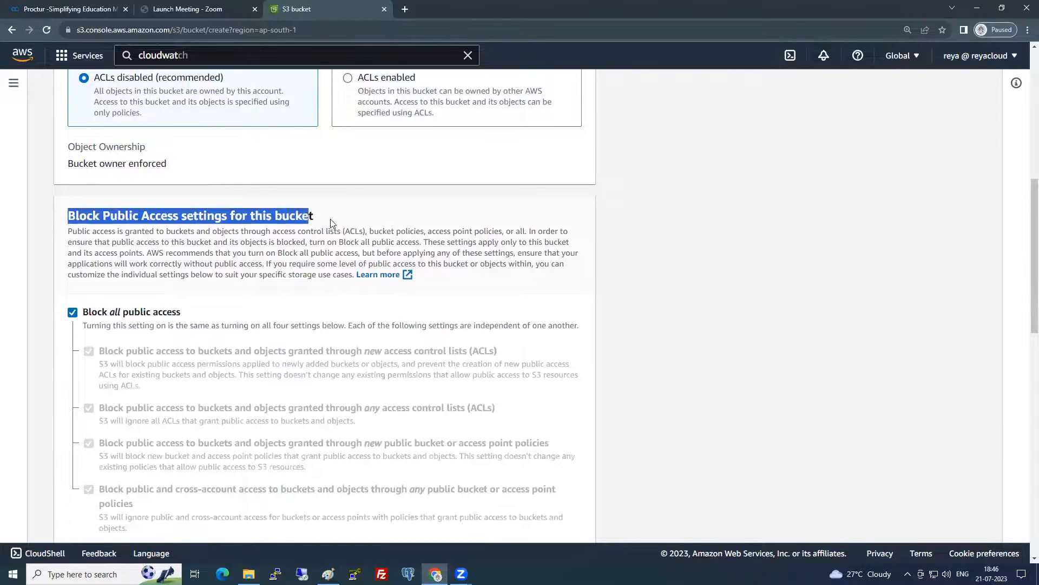
{"action": "left_click", "coordinate": [69, 320]}
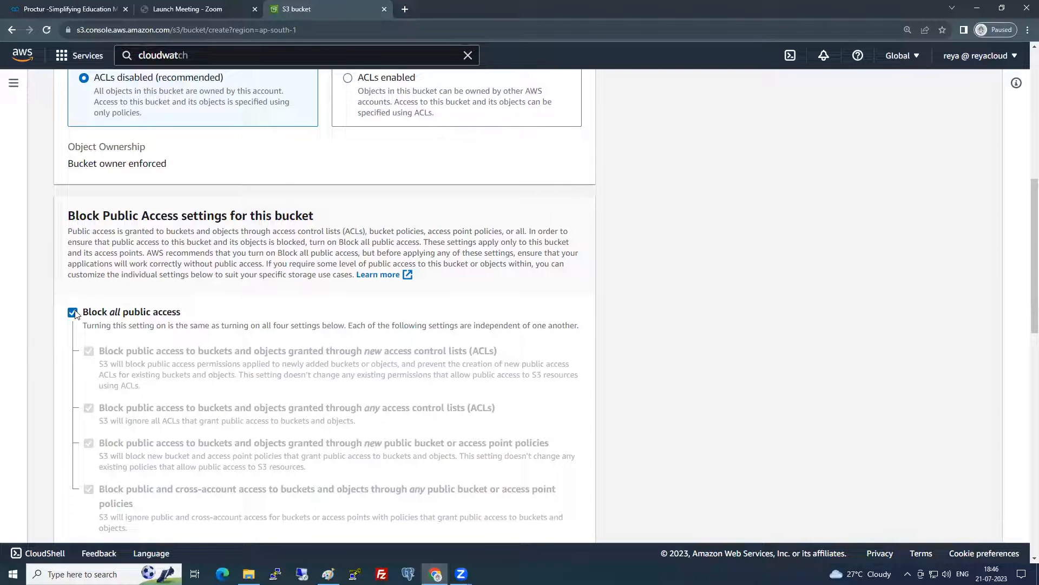
{"action": "scroll", "coordinate": [285, 337], "scroll_direction": "down", "scroll_amount": 2}
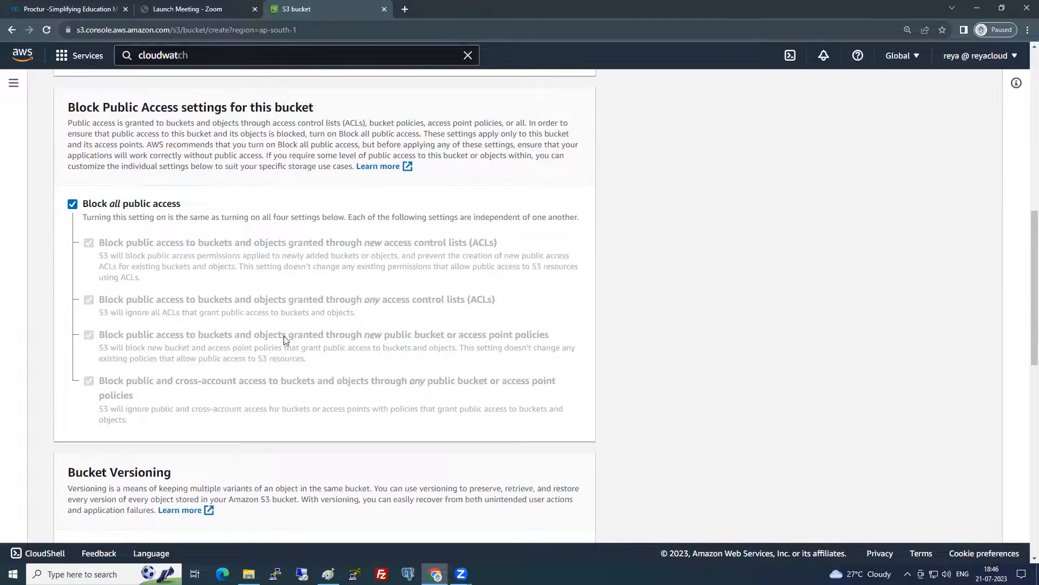
{"action": "scroll", "coordinate": [284, 336], "scroll_direction": "up", "scroll_amount": 6}
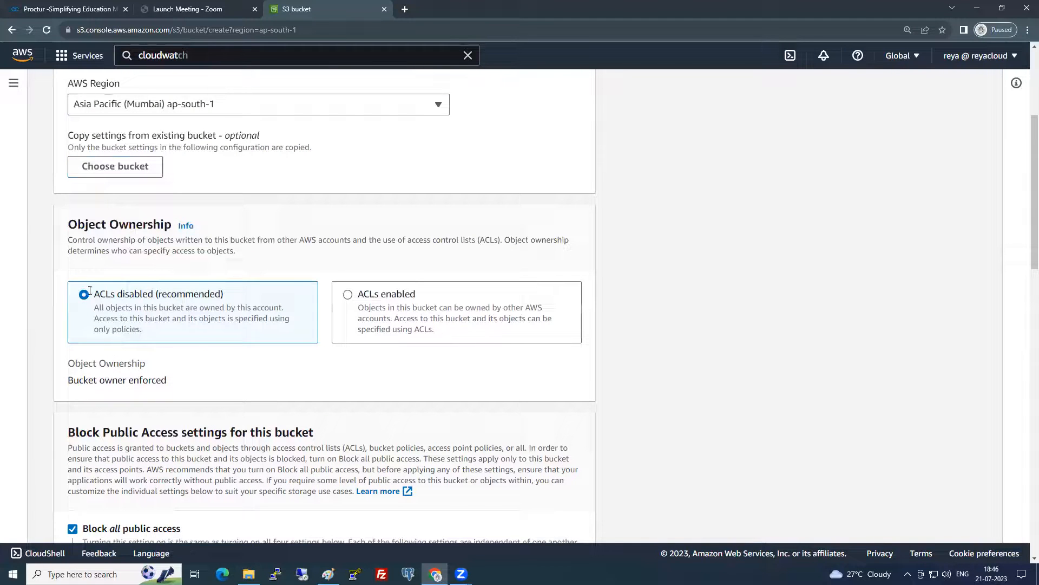
{"action": "left_click_drag", "start_coordinate": [63, 225], "coordinate": [166, 224]}
{"action": "scroll", "coordinate": [155, 291], "scroll_direction": "down", "scroll_amount": 2}
{"action": "left_click", "coordinate": [145, 208]}
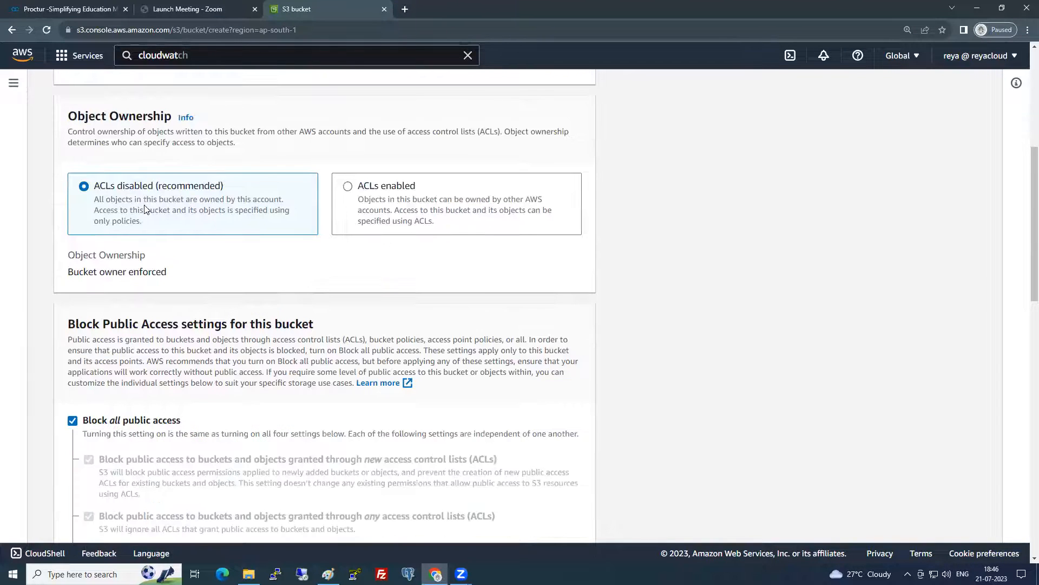
{"action": "scroll", "coordinate": [131, 232], "scroll_direction": "down", "scroll_amount": 2}
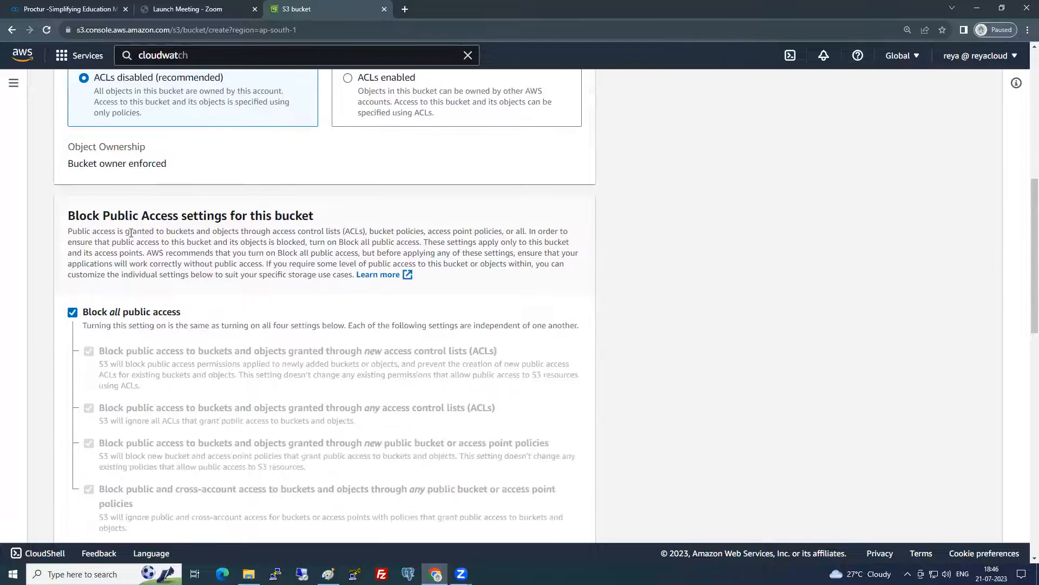
{"action": "left_click_drag", "start_coordinate": [67, 148], "coordinate": [153, 146]}
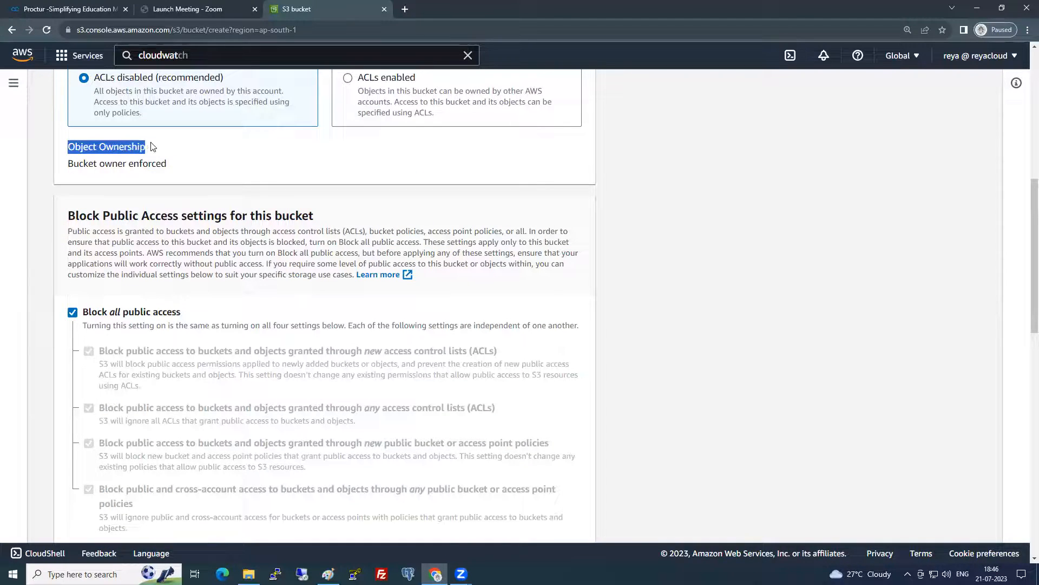
{"action": "scroll", "coordinate": [139, 193], "scroll_direction": "up", "scroll_amount": 1}
{"action": "left_click_drag", "start_coordinate": [68, 217], "coordinate": [127, 216]}
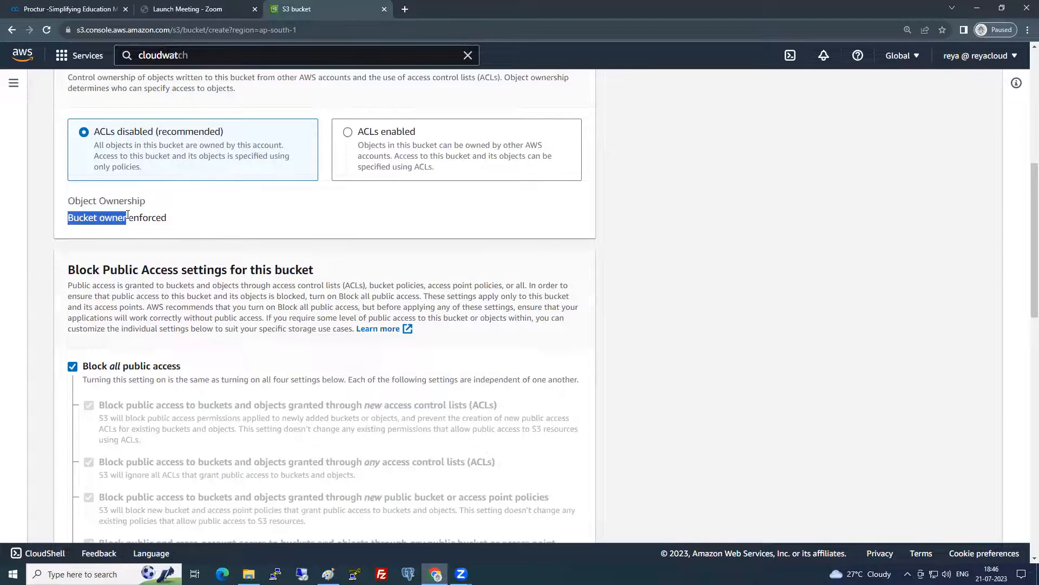
{"action": "left_click", "coordinate": [177, 210]}
{"action": "scroll", "coordinate": [166, 284], "scroll_direction": "down", "scroll_amount": 2}
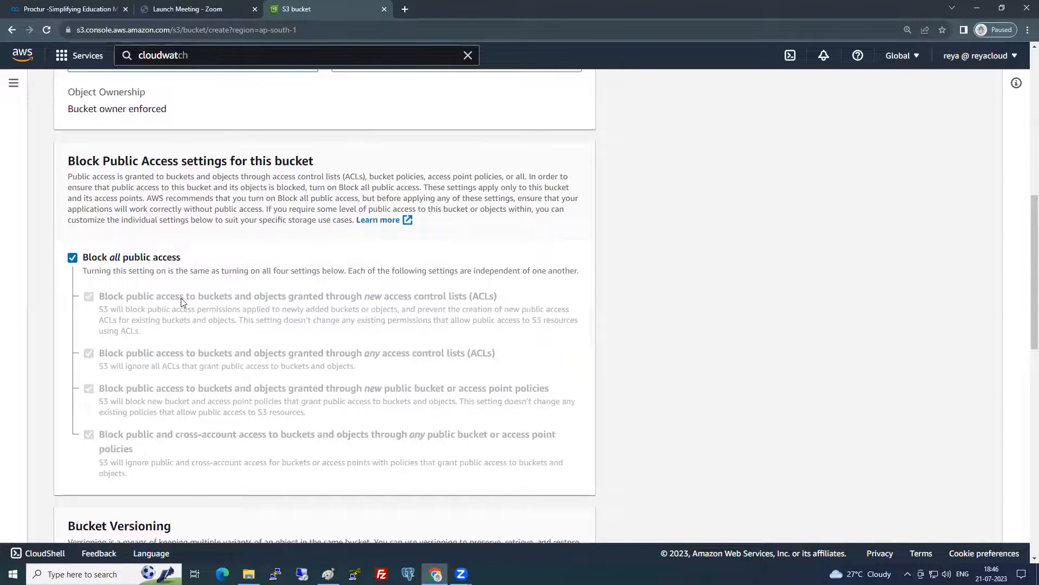
{"action": "scroll", "coordinate": [181, 298], "scroll_direction": "down", "scroll_amount": 3}
{"action": "scroll", "coordinate": [180, 302], "scroll_direction": "down", "scroll_amount": 1}
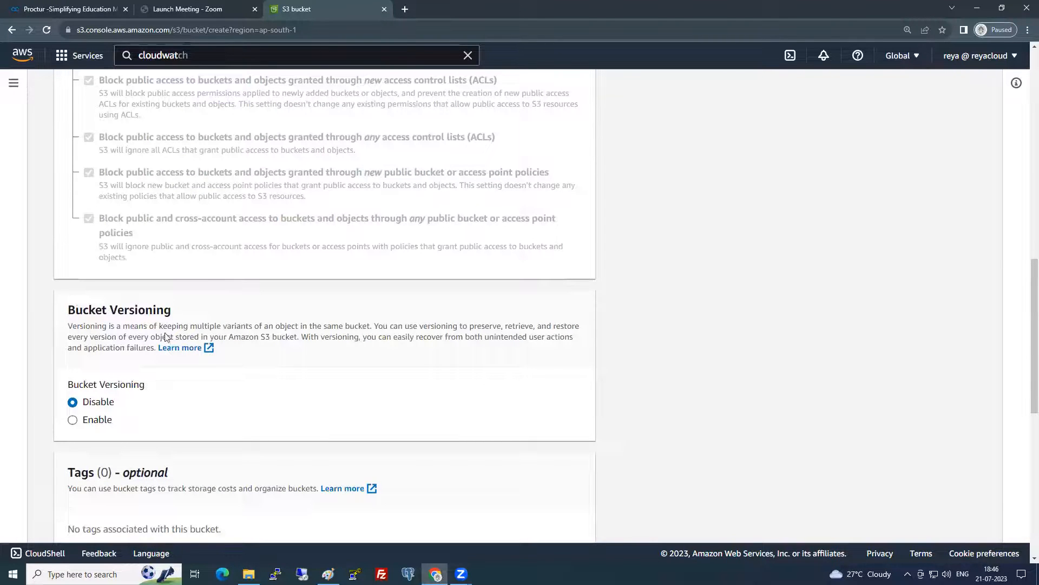
{"action": "scroll", "coordinate": [132, 355], "scroll_direction": "down", "scroll_amount": 1}
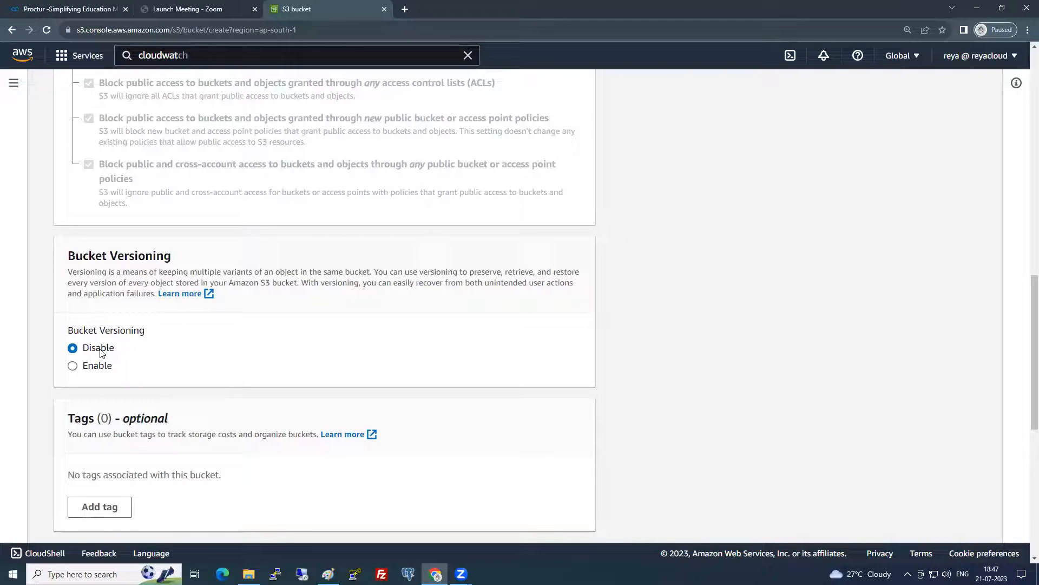
{"action": "scroll", "coordinate": [103, 352], "scroll_direction": "down", "scroll_amount": 2}
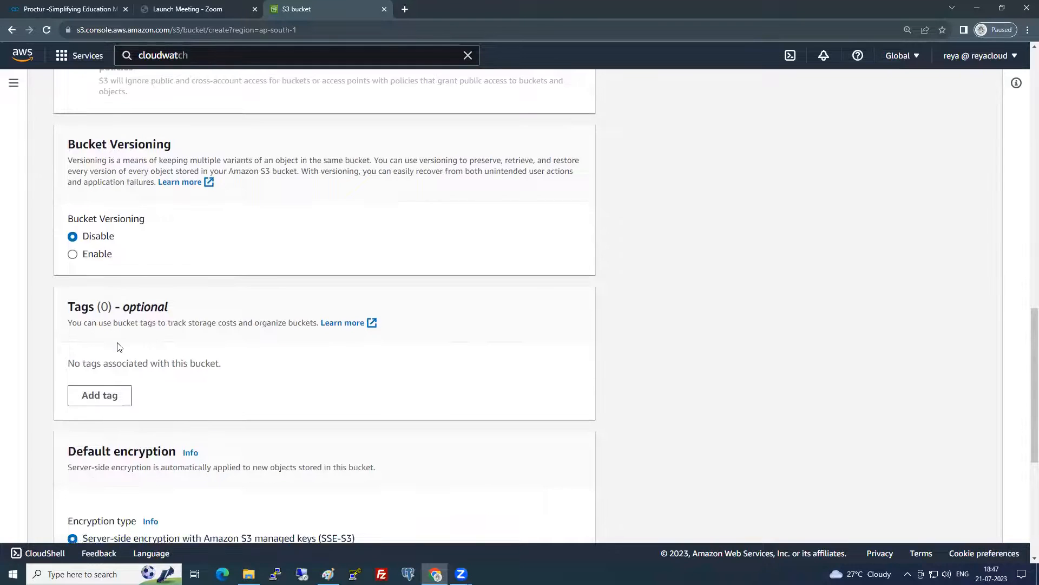
{"action": "scroll", "coordinate": [119, 347], "scroll_direction": "down", "scroll_amount": 2}
{"action": "scroll", "coordinate": [118, 343], "scroll_direction": "up", "scroll_amount": 2}
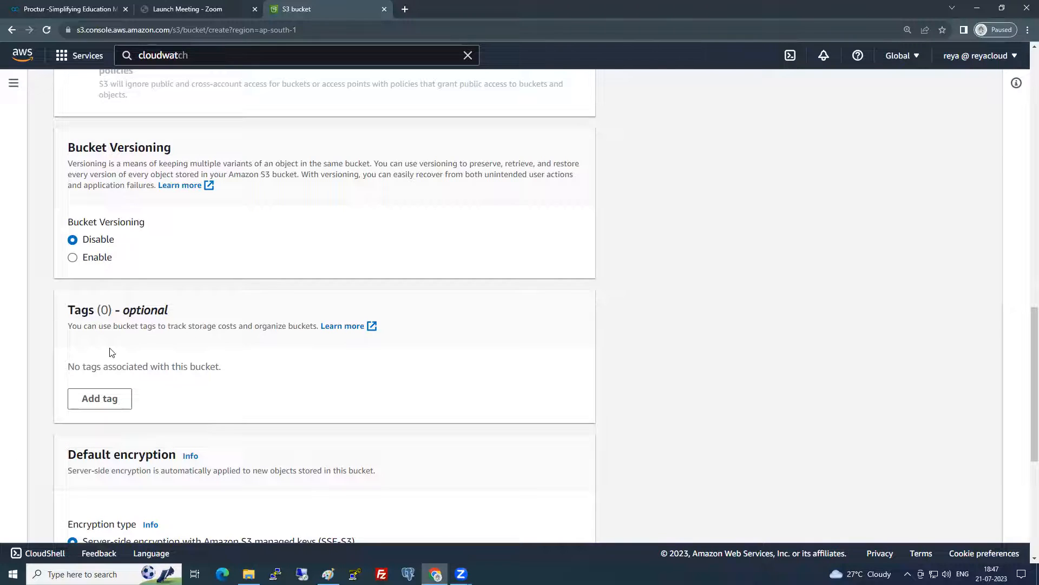
{"action": "scroll", "coordinate": [111, 352], "scroll_direction": "down", "scroll_amount": 3}
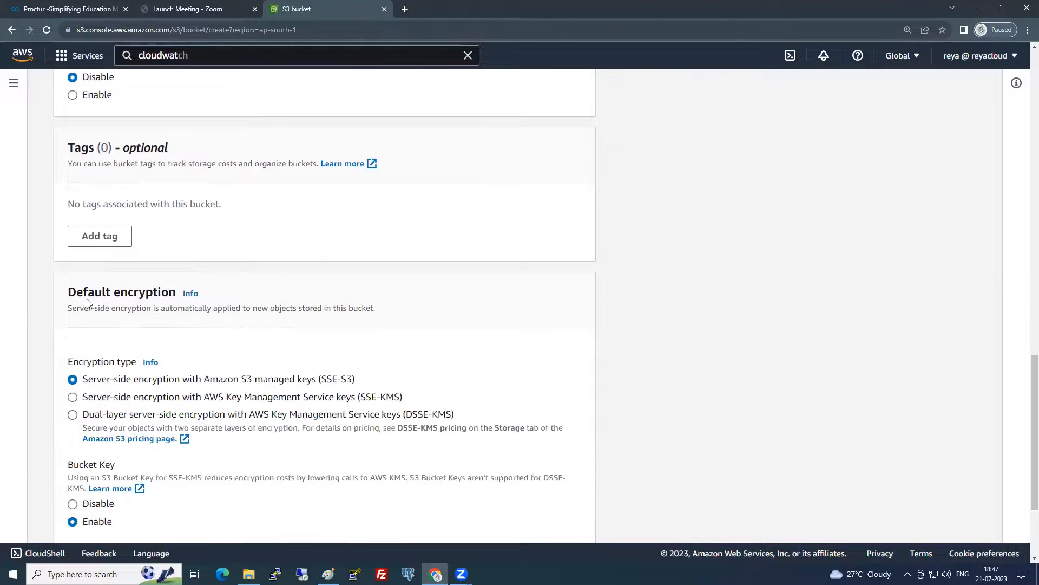
{"action": "left_click_drag", "start_coordinate": [321, 381], "coordinate": [353, 380]}
{"action": "scroll", "coordinate": [580, 374], "scroll_direction": "down", "scroll_amount": 2}
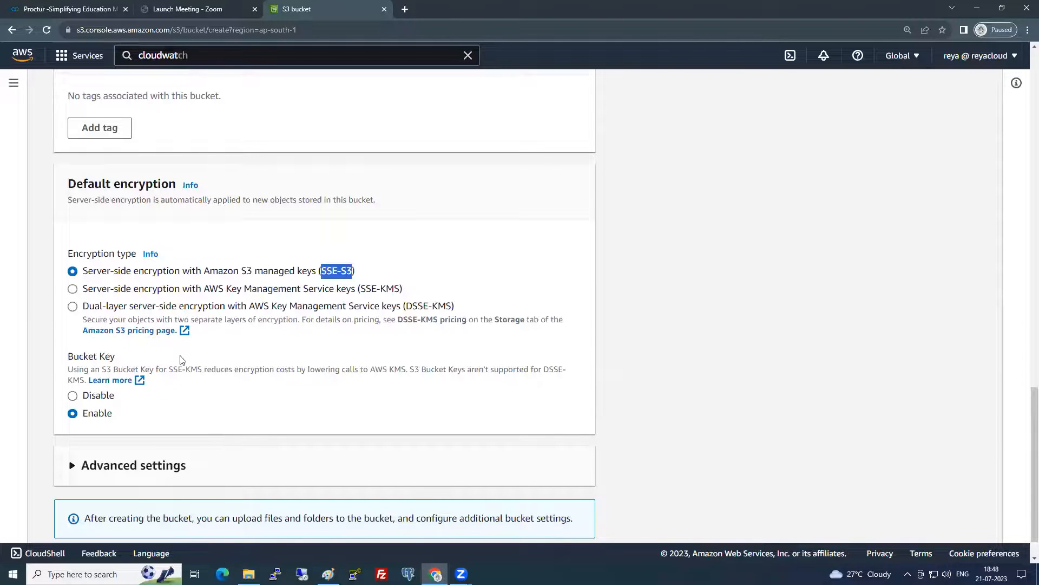
{"action": "scroll", "coordinate": [167, 366], "scroll_direction": "down", "scroll_amount": 1}
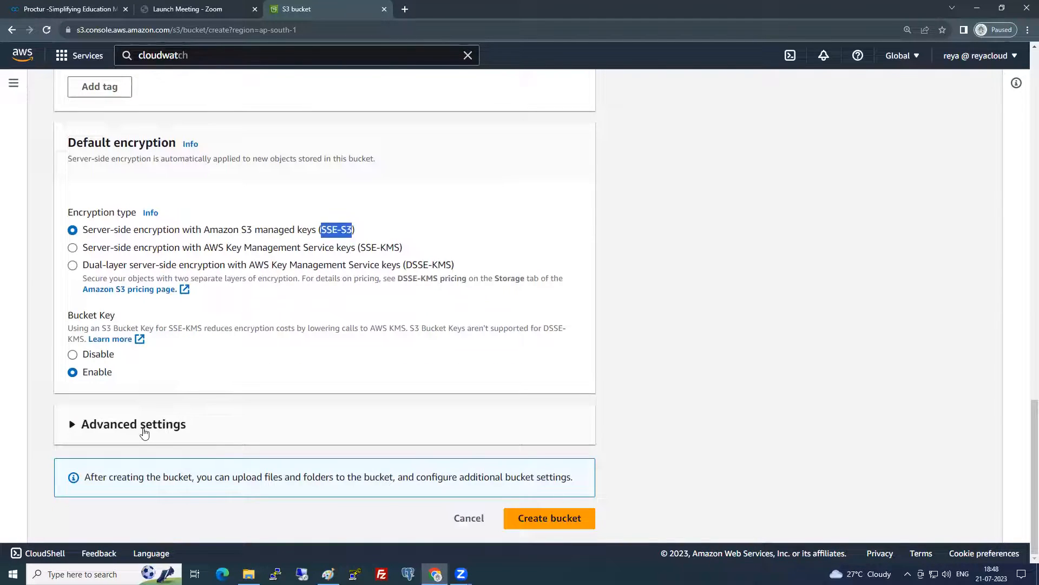
{"action": "left_click", "coordinate": [144, 425]}
{"action": "scroll", "coordinate": [144, 432], "scroll_direction": "down", "scroll_amount": 2}
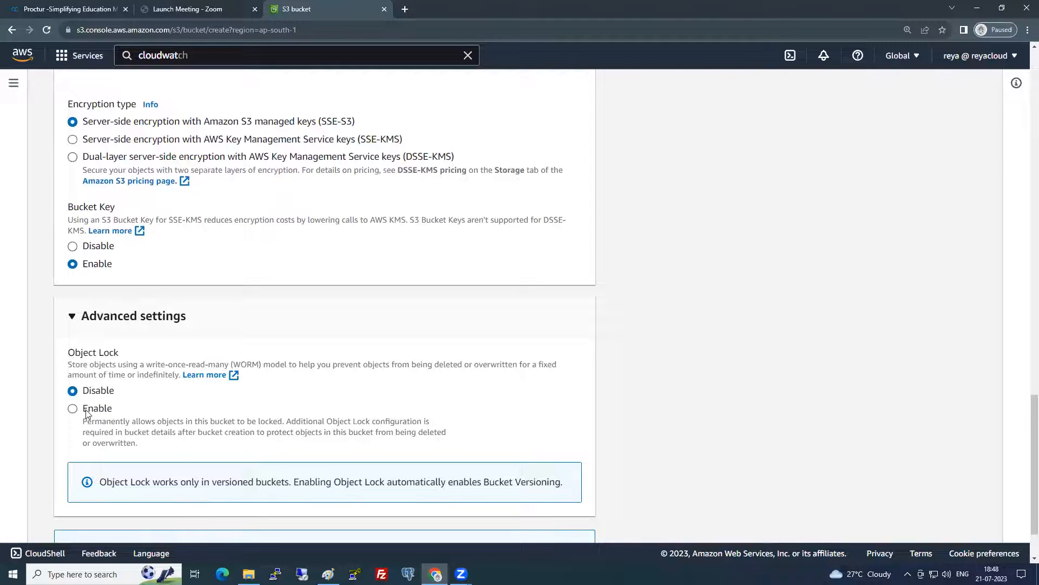
{"action": "left_click", "coordinate": [115, 319]}
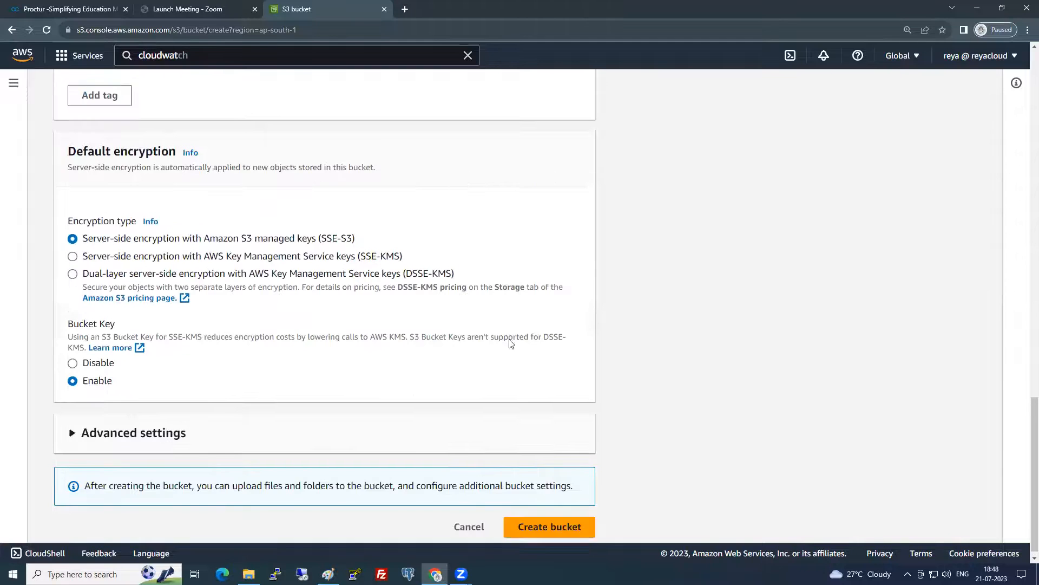
{"action": "scroll", "coordinate": [509, 342], "scroll_direction": "up", "scroll_amount": 20}
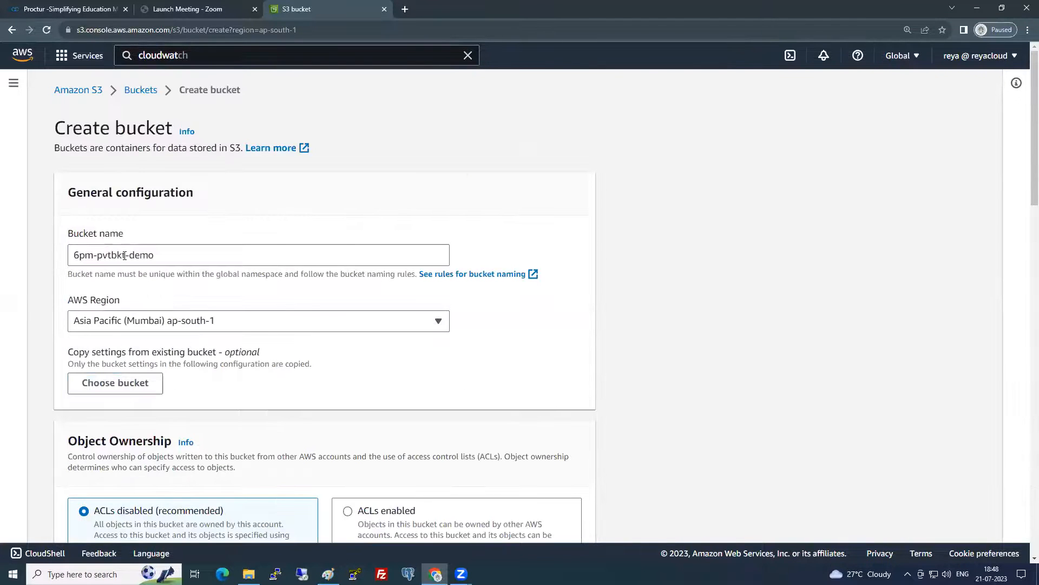
{"action": "scroll", "coordinate": [124, 260], "scroll_direction": "down", "scroll_amount": 4}
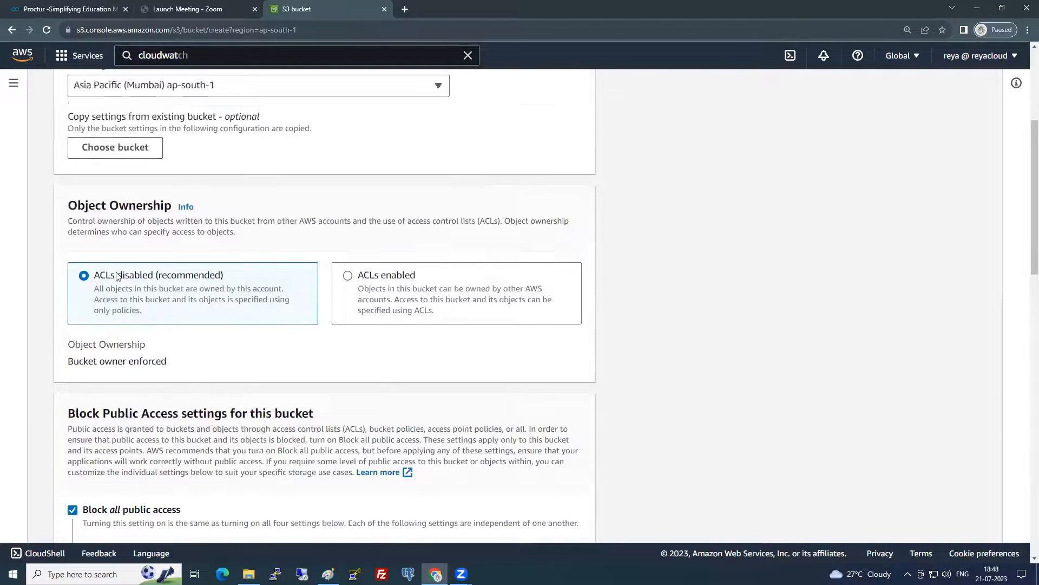
{"action": "scroll", "coordinate": [118, 277], "scroll_direction": "down", "scroll_amount": 1}
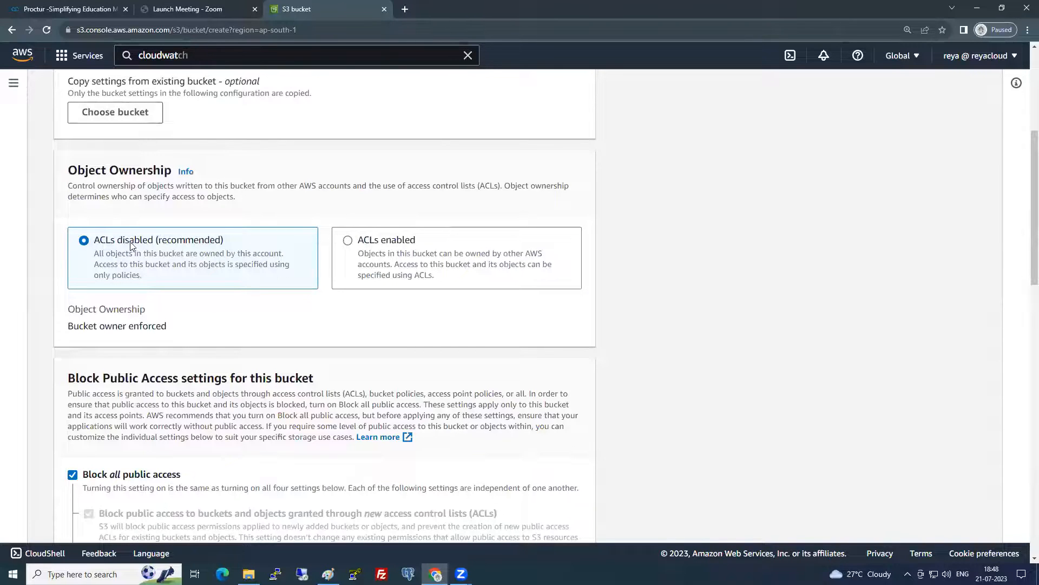
{"action": "scroll", "coordinate": [149, 297], "scroll_direction": "down", "scroll_amount": 4}
{"action": "scroll", "coordinate": [127, 374], "scroll_direction": "down", "scroll_amount": 13}
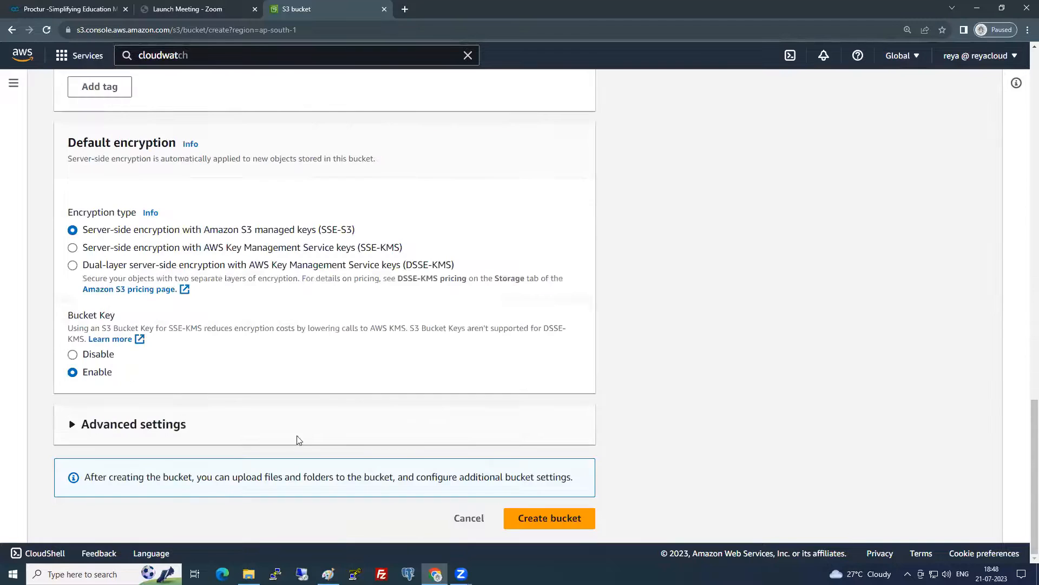
- Create the private bucket 6pm-pvtbkt-demo, dismiss the success notice, and start another new bucket
{"action": "left_click", "coordinate": [575, 517]}
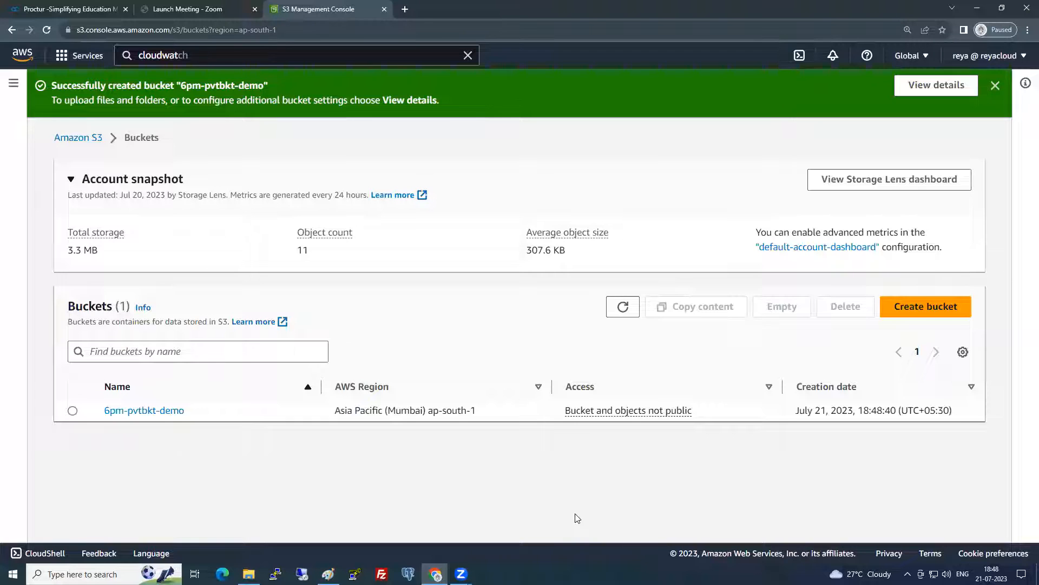
{"action": "left_click", "coordinate": [995, 87]}
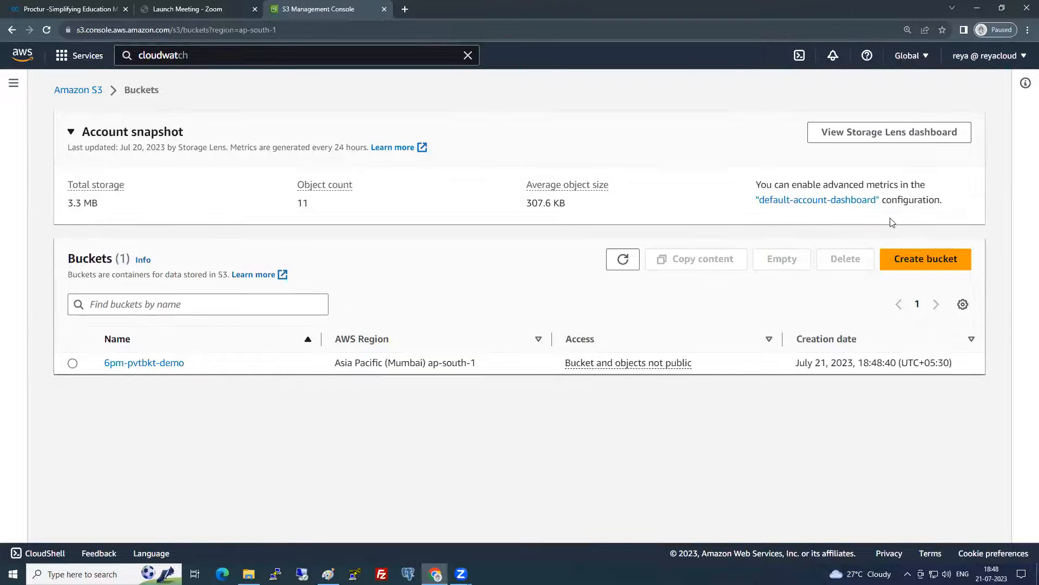
{"action": "left_click", "coordinate": [954, 262]}
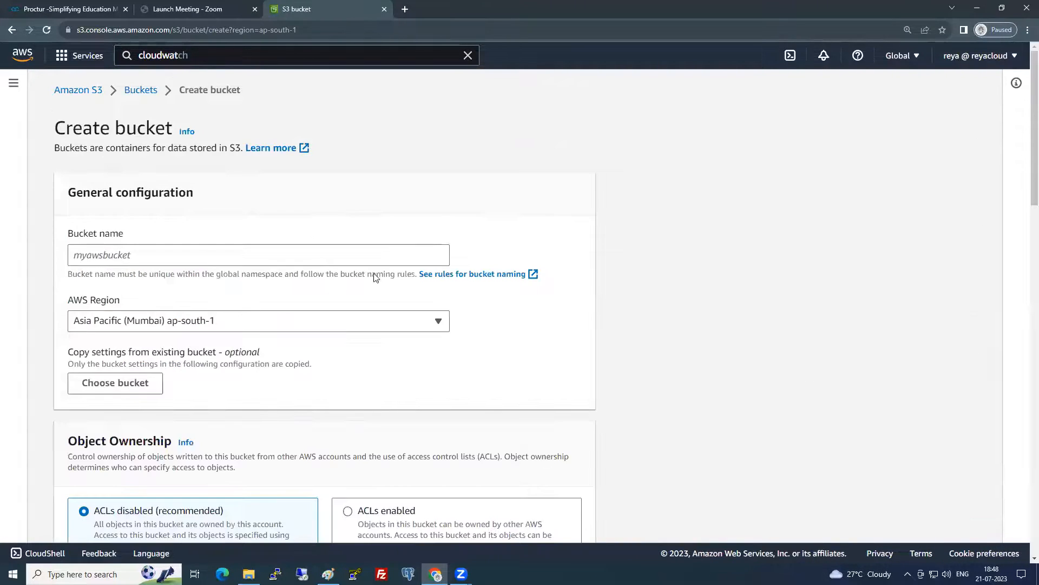
- Name the new bucket 6pm-pubbkt-demo
{"action": "left_click", "coordinate": [145, 250]}
{"action": "type", "text": "6p"}
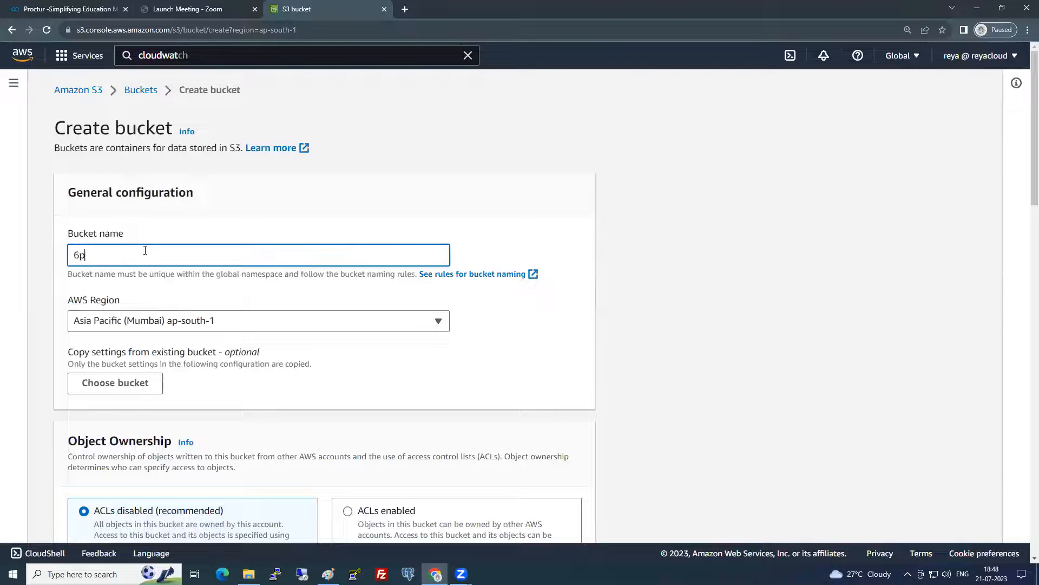
{"action": "type", "text": "m-pyu"}
{"action": "key", "text": "BackSpace"}
{"action": "key", "text": "BackSpace"}
{"action": "type", "text": "ubbkt-demo"}
- Enable ACLs, unblock all public access with the acknowledgement, and create the bucket
{"action": "scroll", "coordinate": [242, 307], "scroll_direction": "down", "scroll_amount": 5}
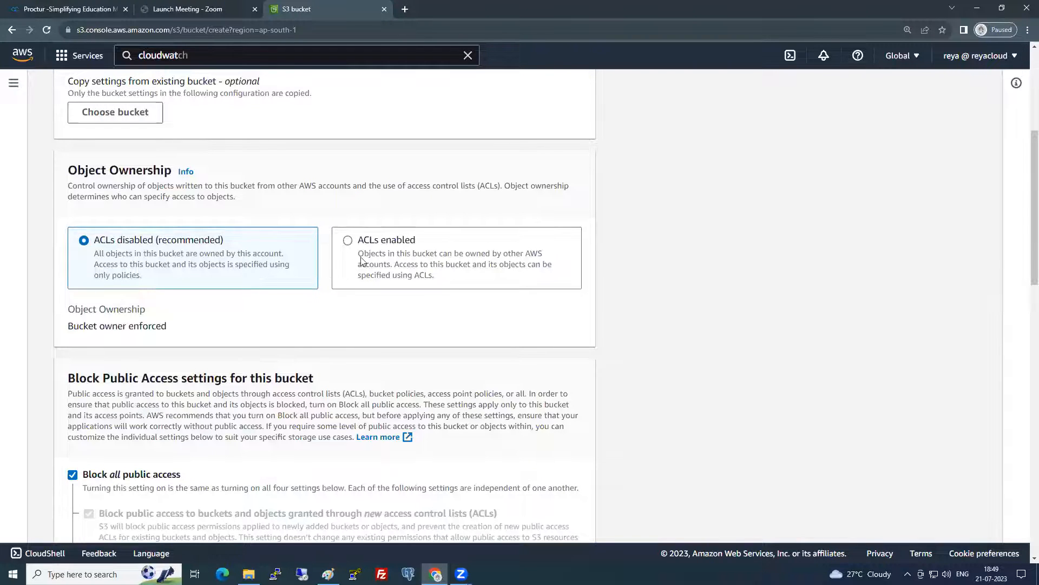
{"action": "left_click", "coordinate": [377, 244]}
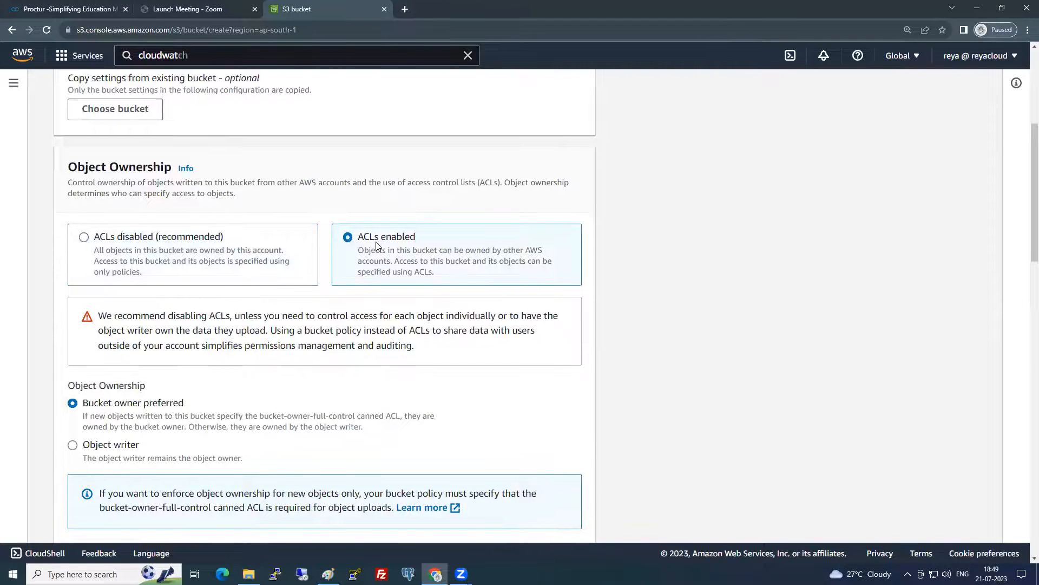
{"action": "scroll", "coordinate": [378, 246], "scroll_direction": "down", "scroll_amount": 3}
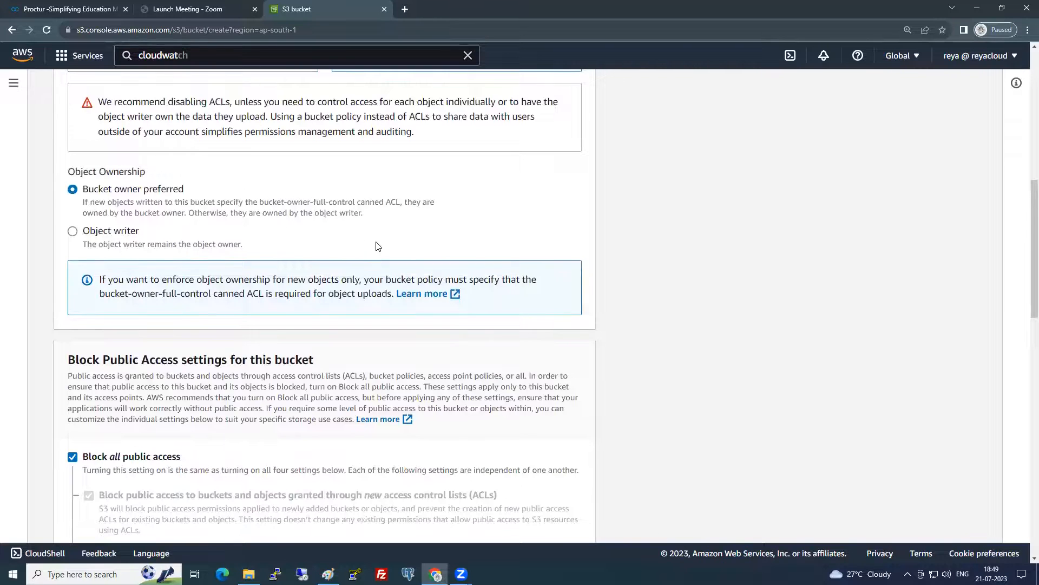
{"action": "scroll", "coordinate": [377, 246], "scroll_direction": "down", "scroll_amount": 3}
{"action": "scroll", "coordinate": [174, 328], "scroll_direction": "down", "scroll_amount": 2}
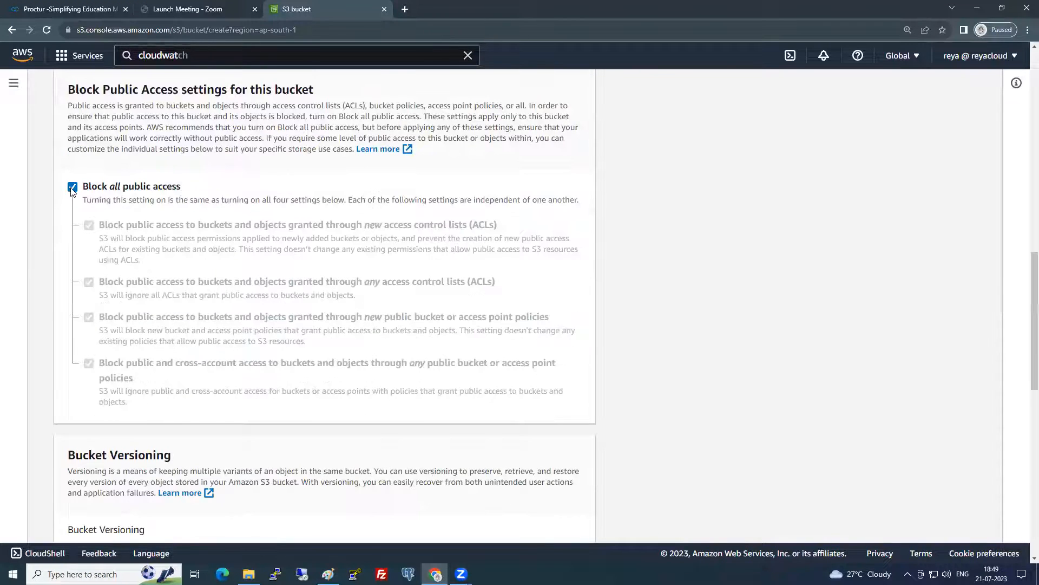
{"action": "left_click", "coordinate": [72, 187]}
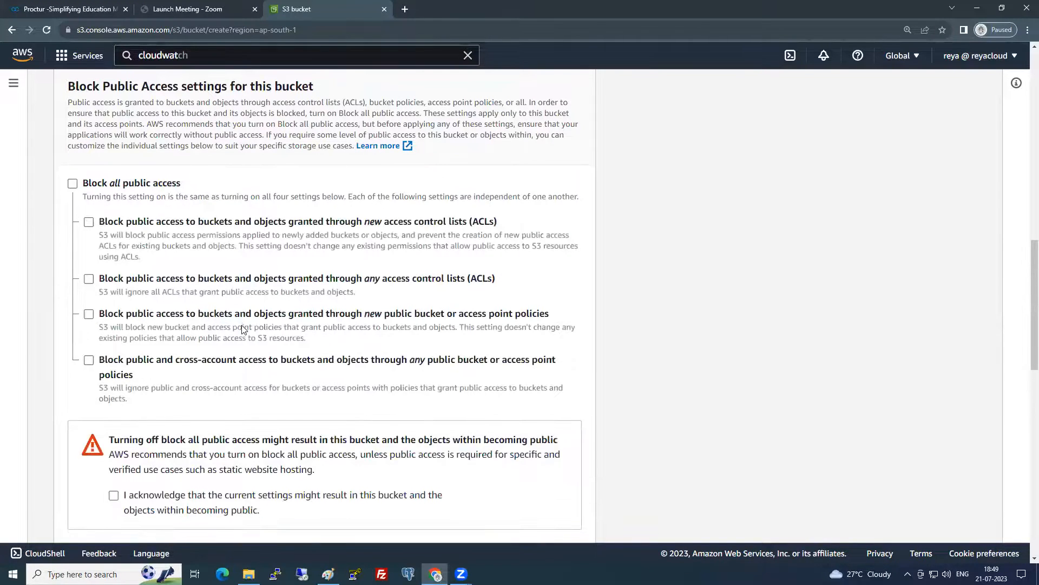
{"action": "scroll", "coordinate": [241, 329], "scroll_direction": "down", "scroll_amount": 3}
{"action": "left_click", "coordinate": [115, 339]}
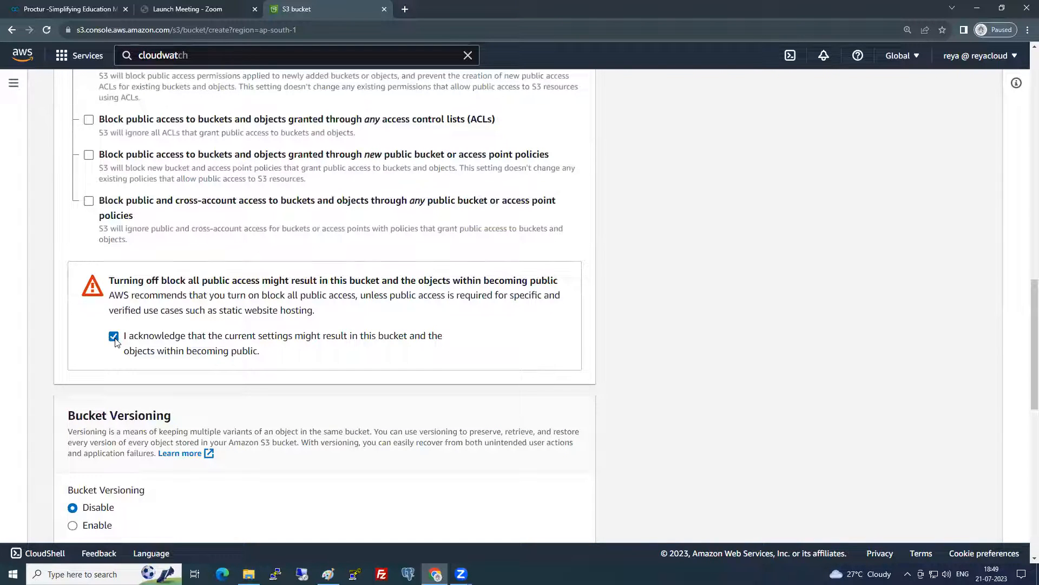
{"action": "scroll", "coordinate": [115, 339], "scroll_direction": "down", "scroll_amount": 10}
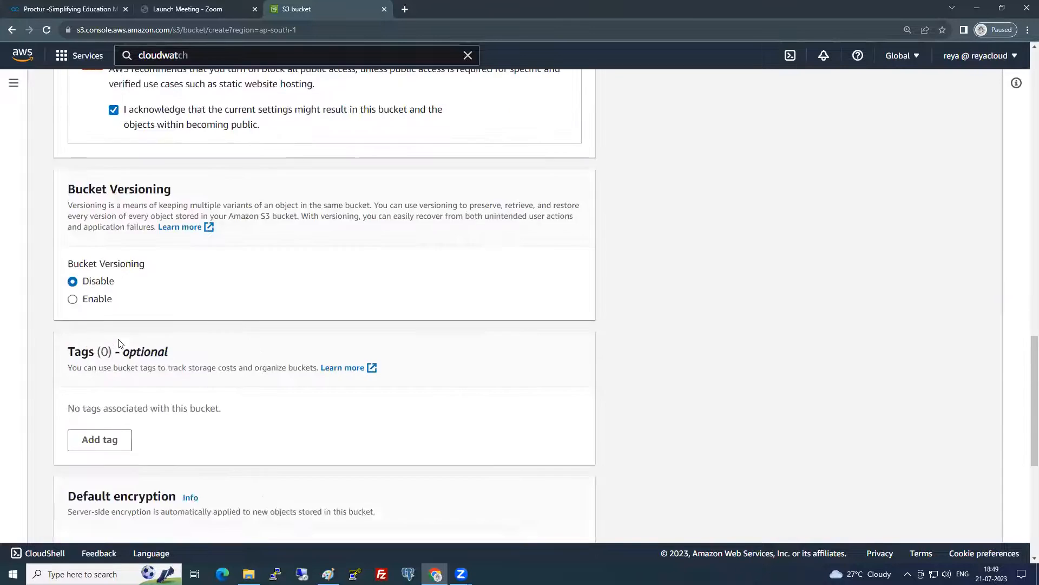
{"action": "left_click", "coordinate": [585, 511]}
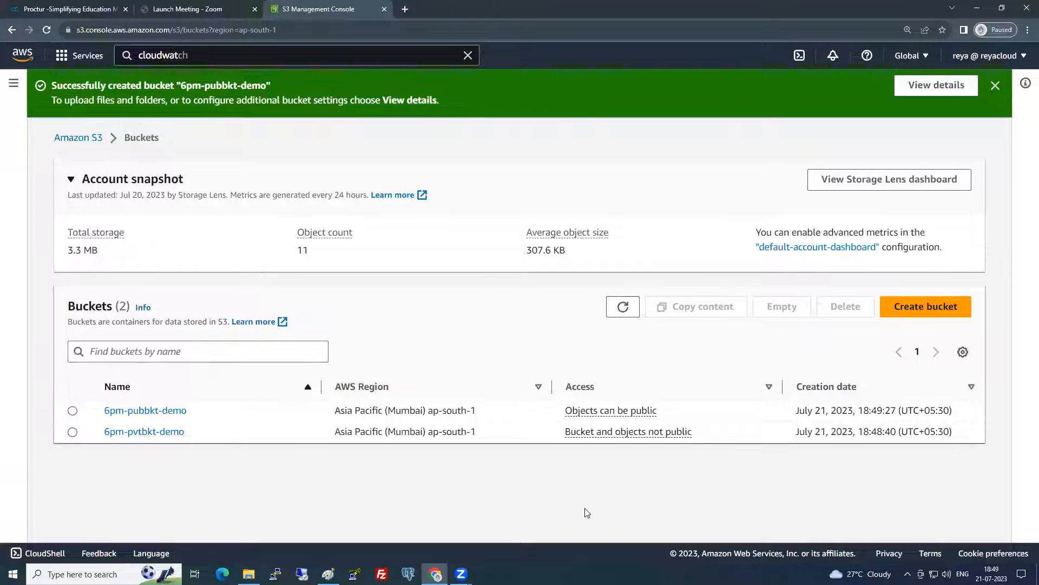
- Dismiss the notice, collapse Account snapshot, sort buckets by Name descending, and highlight the Not public status
{"action": "left_click", "coordinate": [995, 86]}
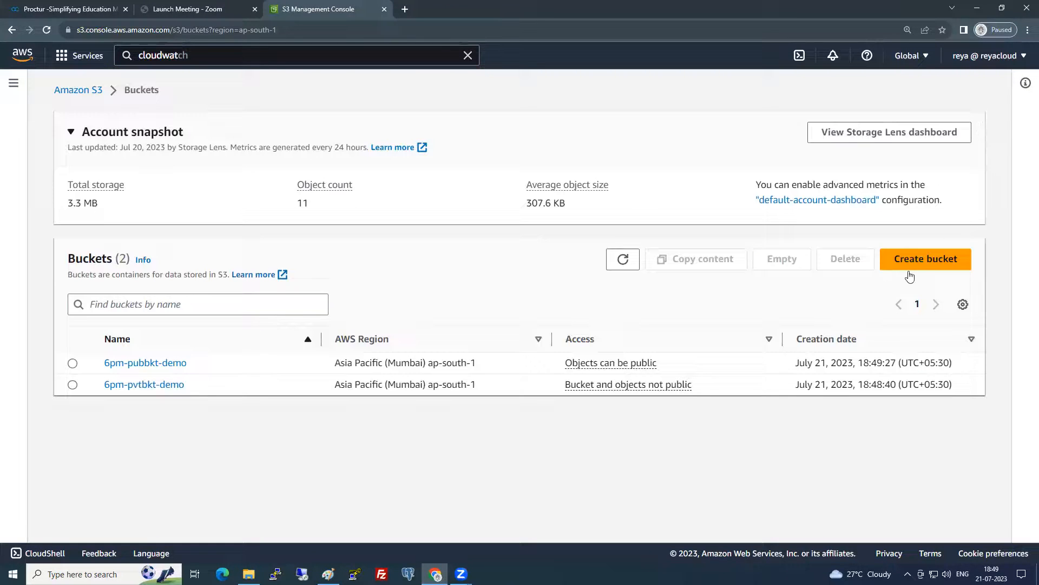
{"action": "left_click", "coordinate": [138, 134]}
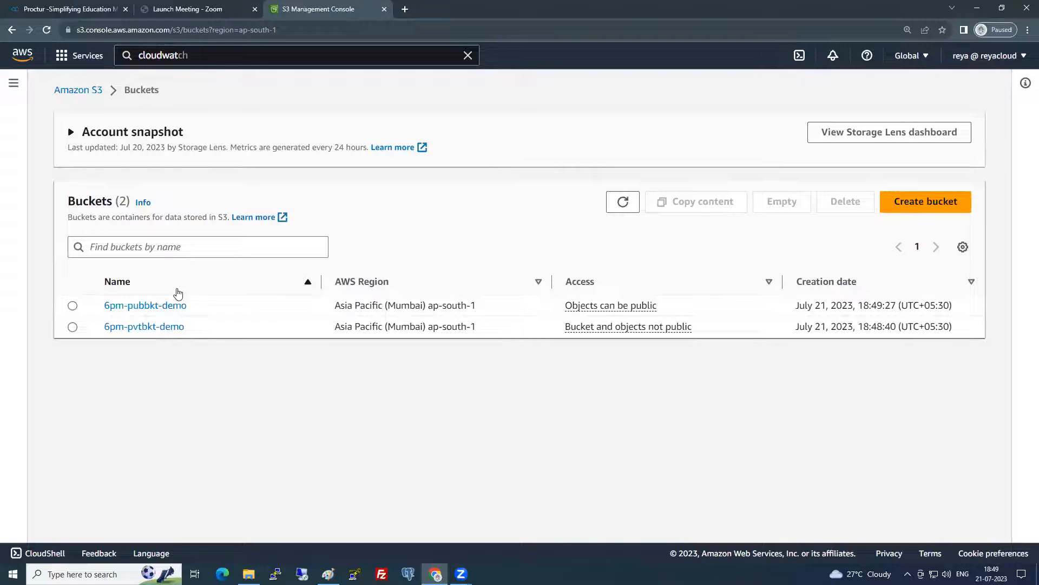
{"action": "left_click", "coordinate": [186, 280]}
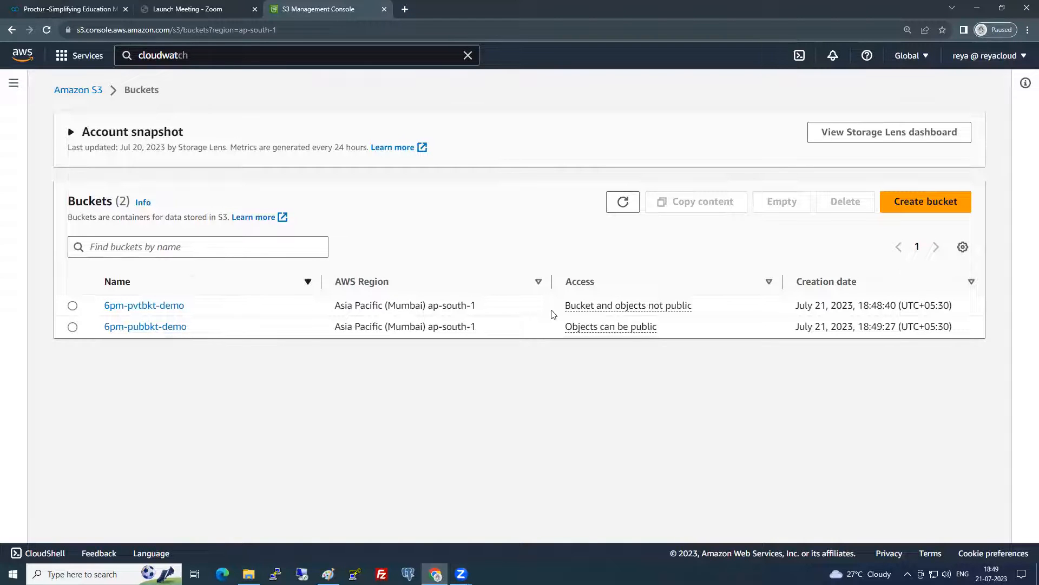
{"action": "left_click_drag", "start_coordinate": [565, 305], "coordinate": [702, 306]}
{"action": "left_click", "coordinate": [656, 380]}
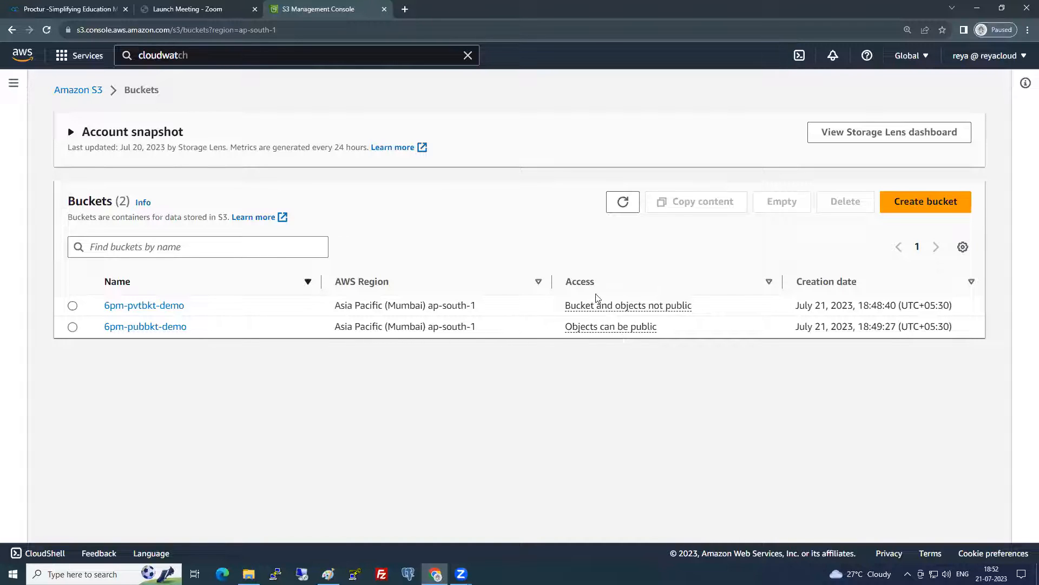
- Compare both buckets' access status, then select 6pm-pvtbkt-demo and copy its ARN
{"action": "left_click_drag", "start_coordinate": [564, 316], "coordinate": [697, 309]}
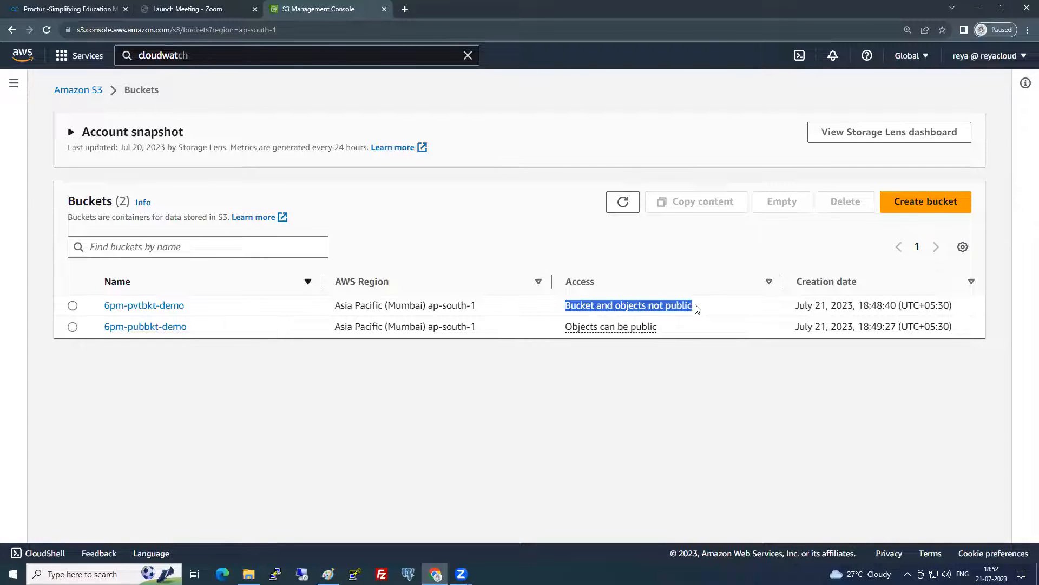
{"action": "left_click_drag", "start_coordinate": [561, 332], "coordinate": [660, 331]}
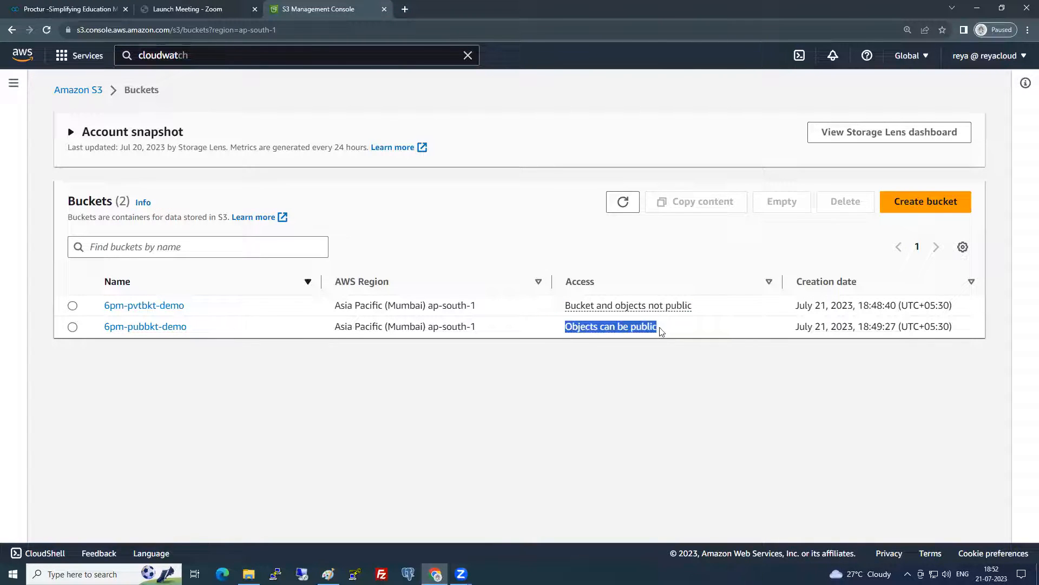
{"action": "left_click", "coordinate": [595, 421]}
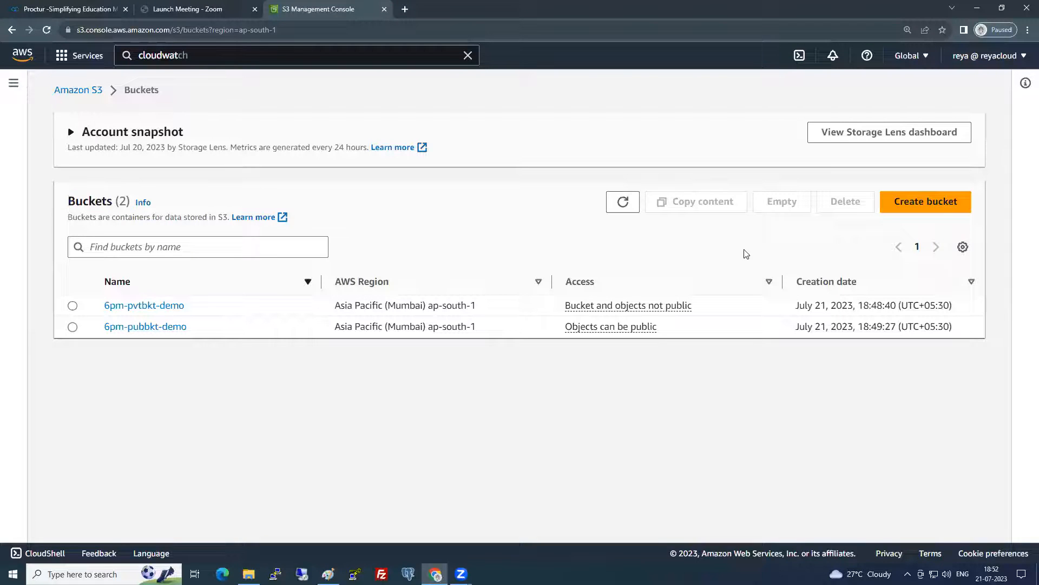
{"action": "left_click", "coordinate": [73, 305]}
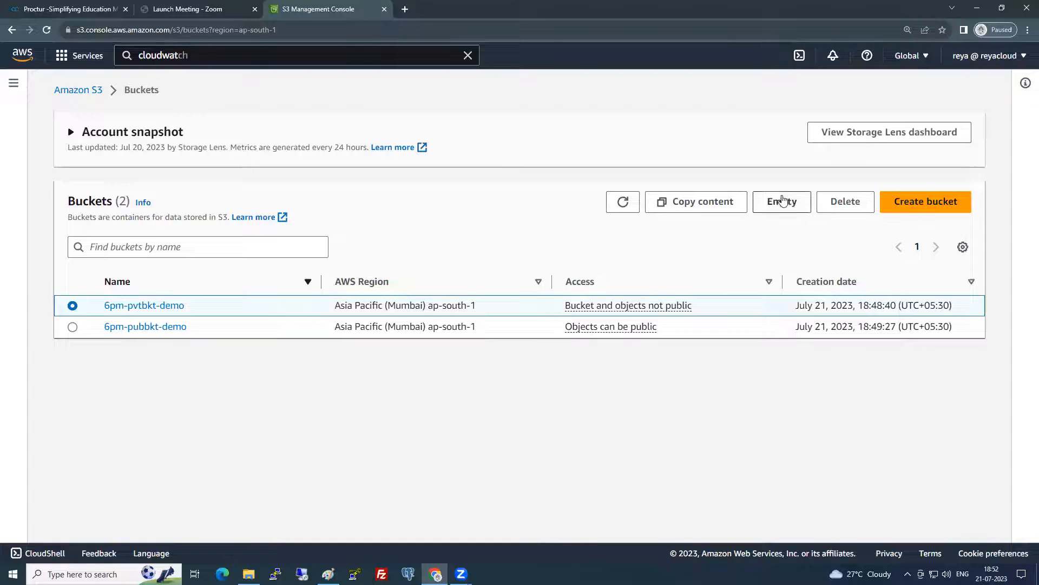
{"action": "left_click", "coordinate": [669, 206]}
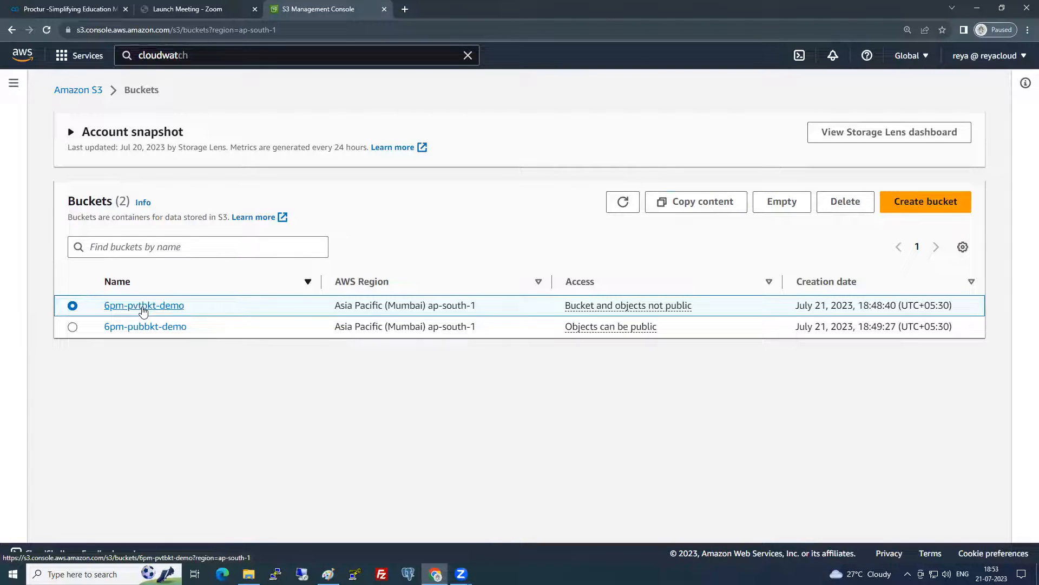
- Open the 6pm-pvtbkt-demo bucket and start adding files for a new upload
{"action": "left_click", "coordinate": [143, 311]}
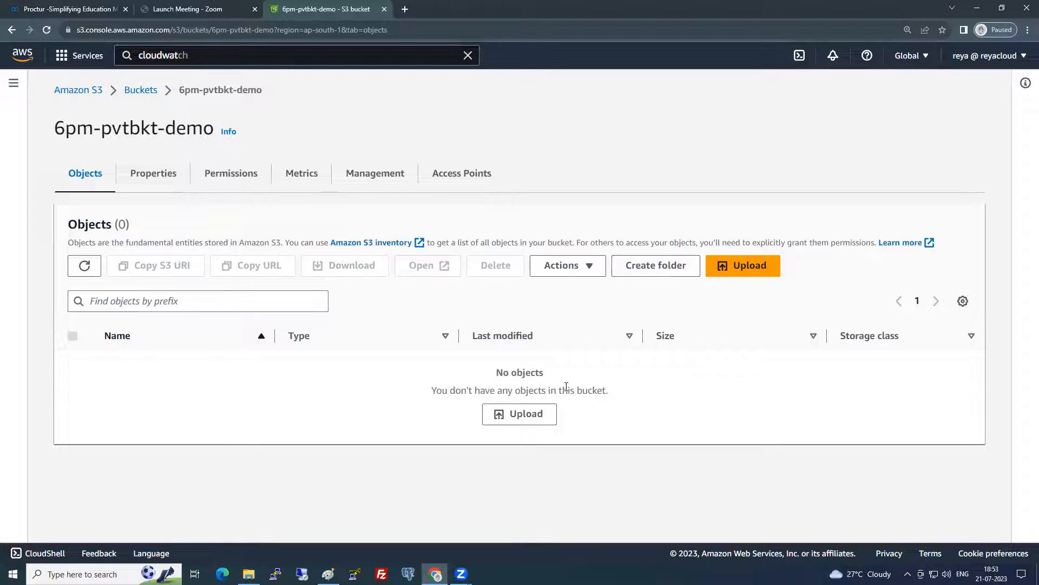
{"action": "left_click", "coordinate": [532, 421]}
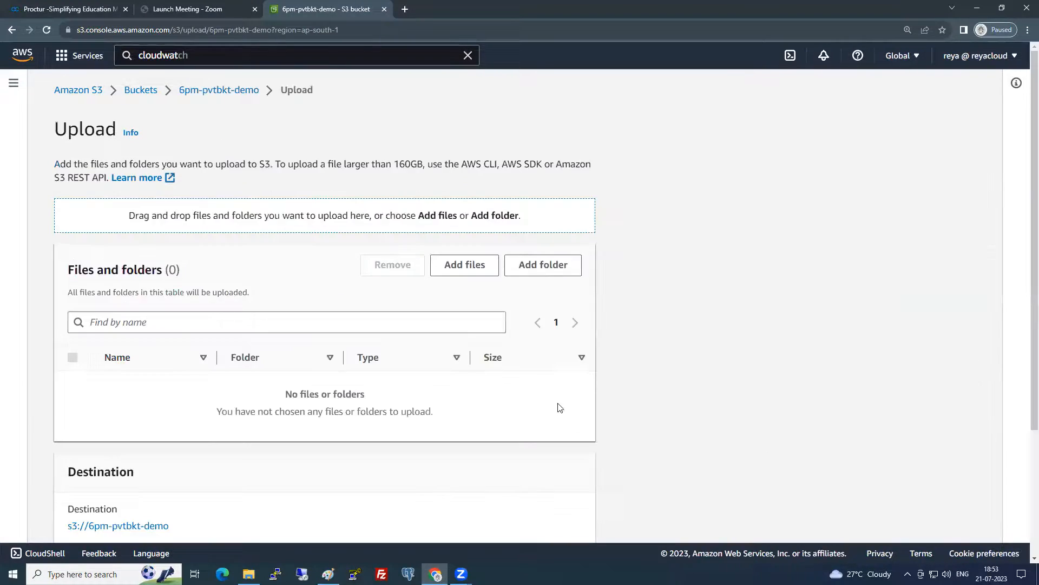
{"action": "left_click", "coordinate": [480, 271]}
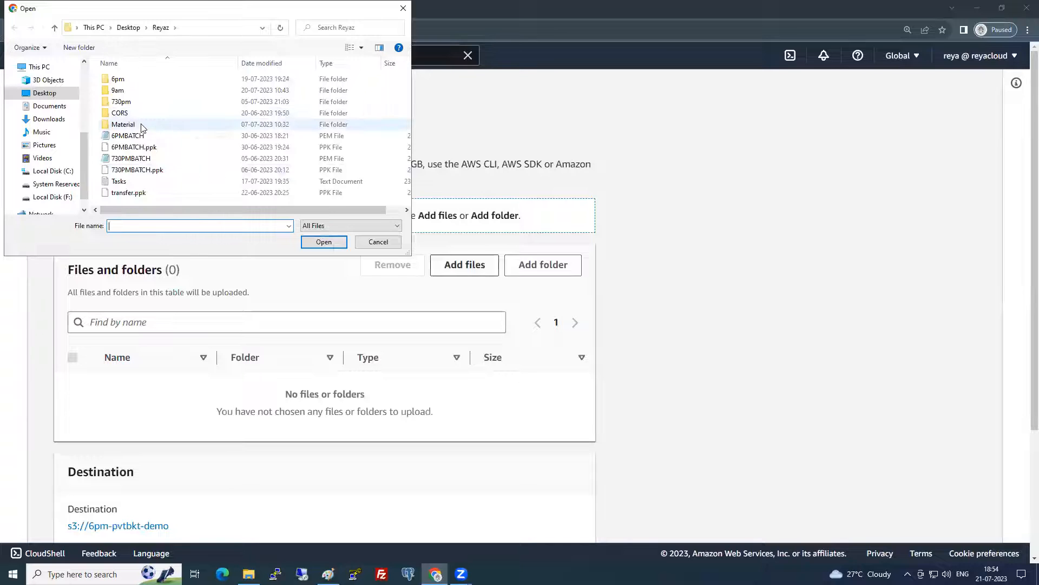
- Browse the Material, CORS and New folder directories for files, then cancel without choosing any
{"action": "double_click", "coordinate": [142, 127]}
{"action": "scroll", "coordinate": [176, 143], "scroll_direction": "down", "scroll_amount": 3}
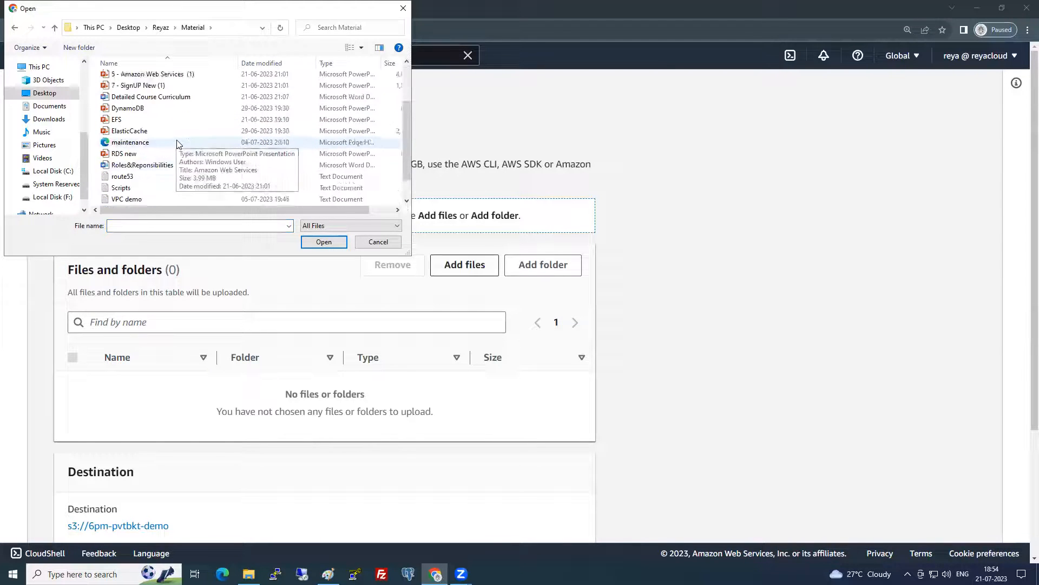
{"action": "scroll", "coordinate": [176, 142], "scroll_direction": "up", "scroll_amount": 3}
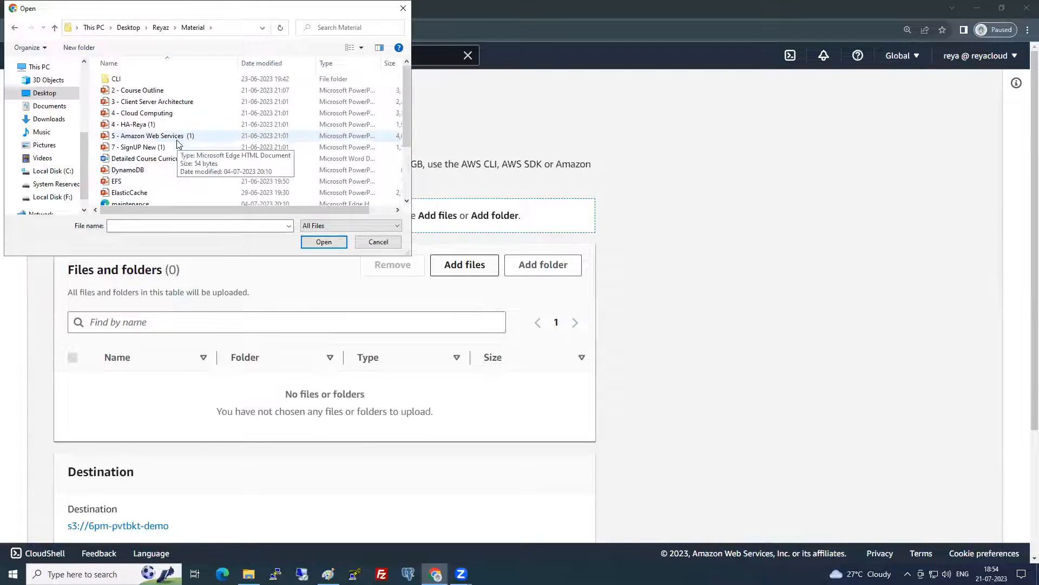
{"action": "key", "text": "alt+Up"}
{"action": "double_click", "coordinate": [137, 110]}
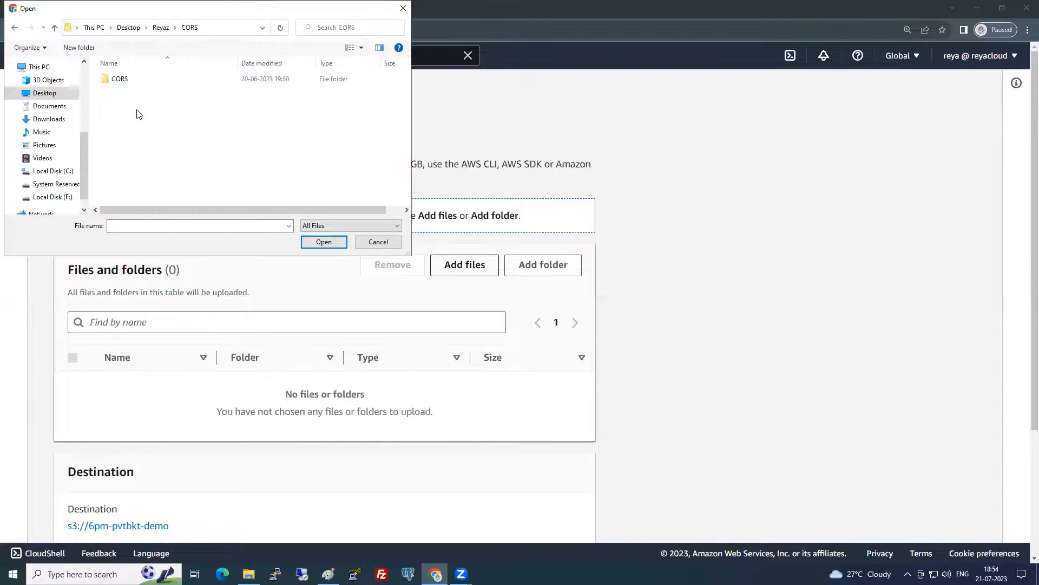
{"action": "double_click", "coordinate": [120, 79]}
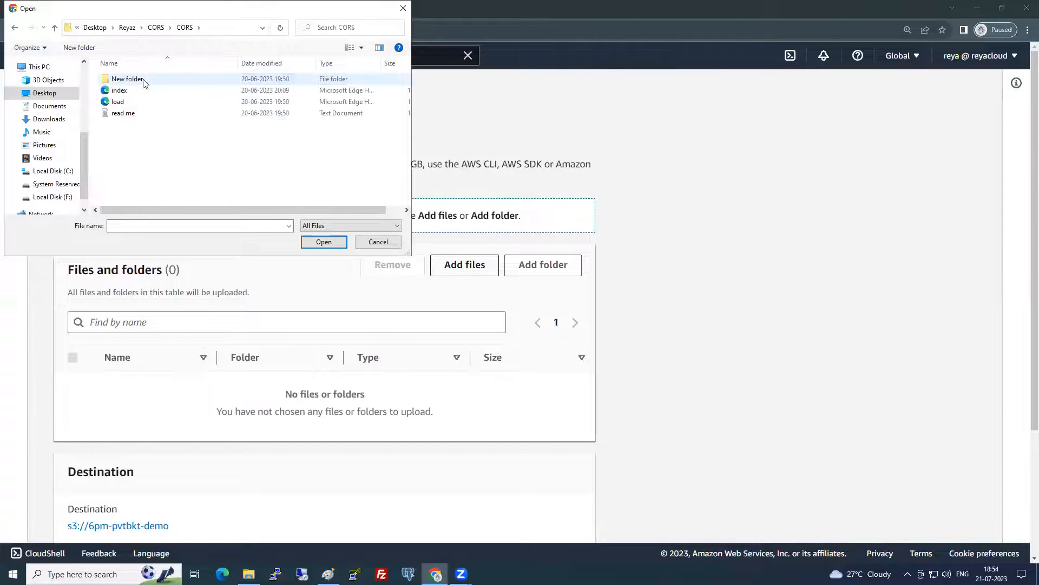
{"action": "double_click", "coordinate": [142, 80]}
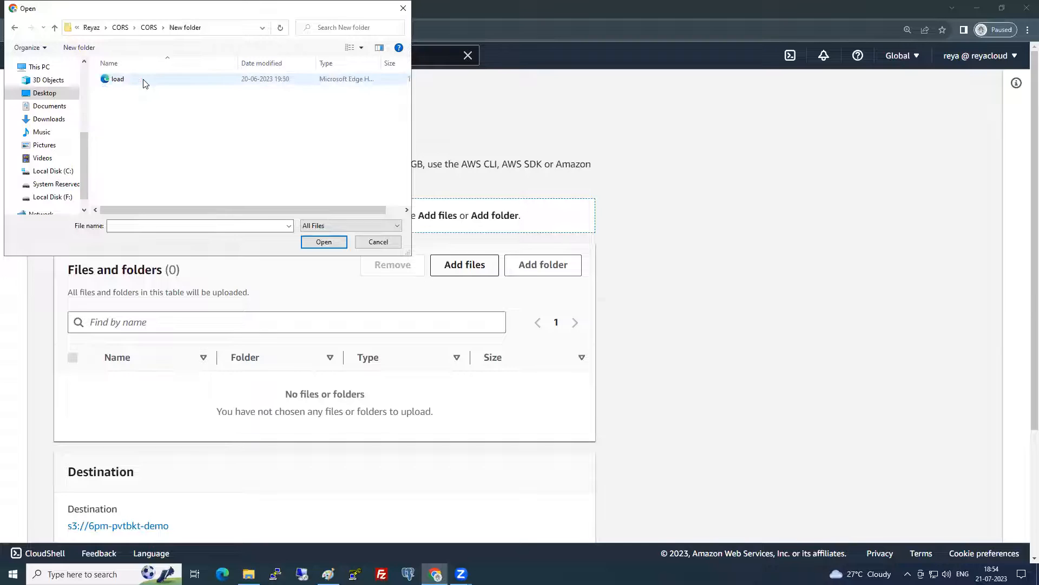
{"action": "left_click", "coordinate": [152, 27]}
{"action": "left_click", "coordinate": [161, 27]}
{"action": "scroll", "coordinate": [175, 161], "scroll_direction": "right", "scroll_amount": 1}
{"action": "scroll", "coordinate": [174, 162], "scroll_direction": "left", "scroll_amount": 1}
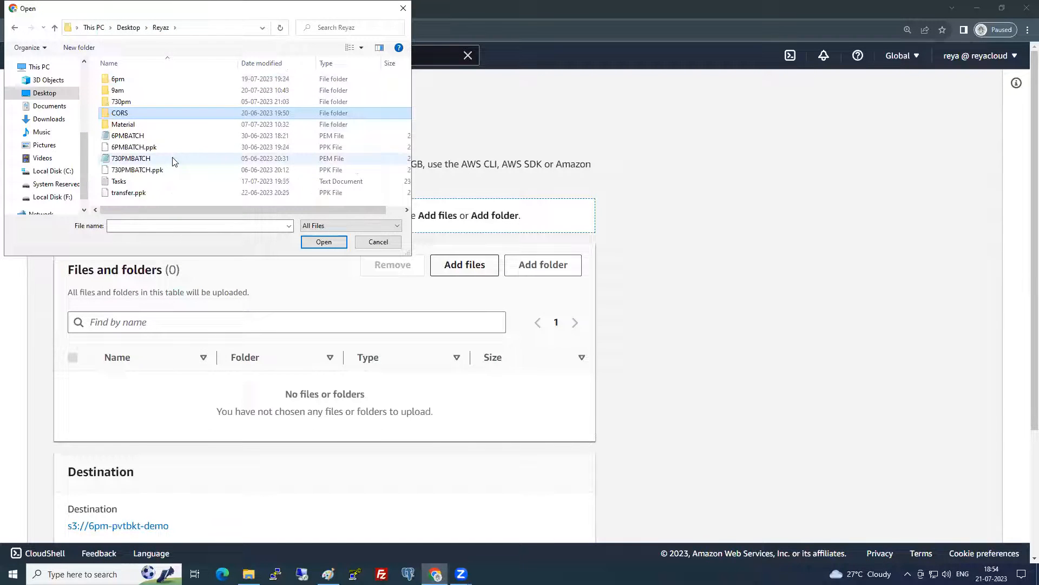
{"action": "double_click", "coordinate": [145, 128]}
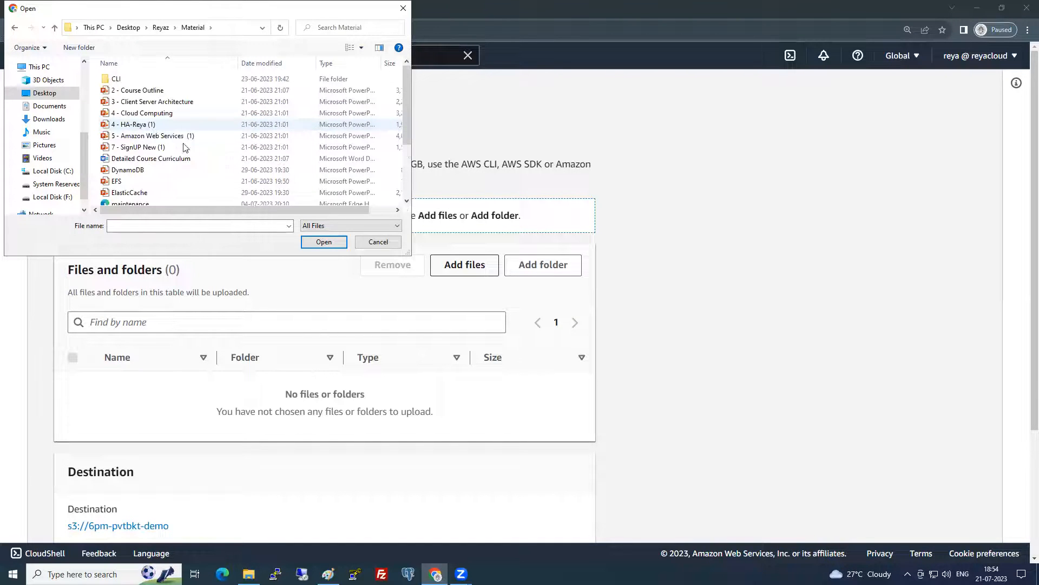
{"action": "scroll", "coordinate": [190, 152], "scroll_direction": "down", "scroll_amount": 3}
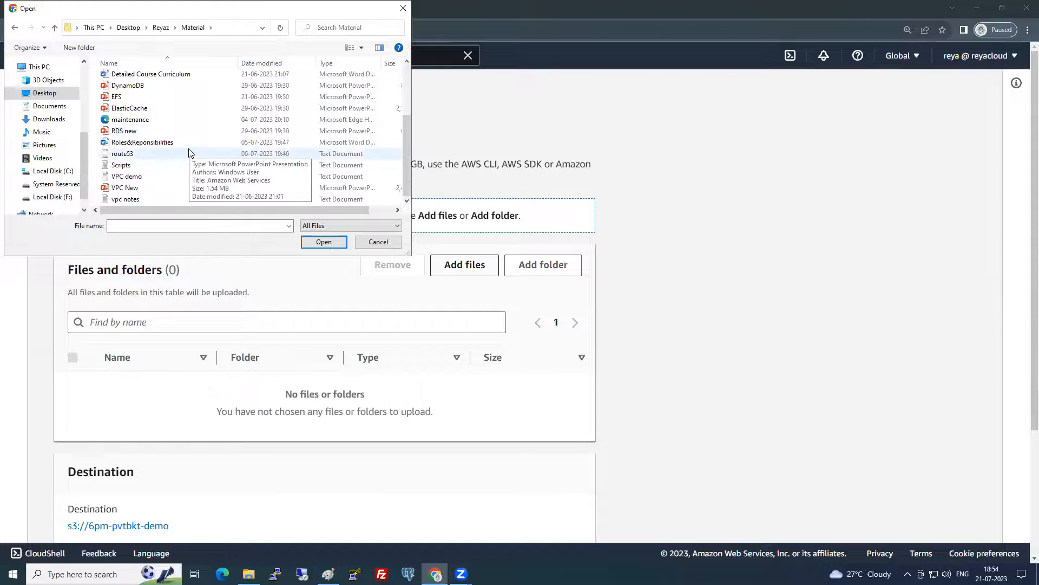
{"action": "scroll", "coordinate": [189, 150], "scroll_direction": "up", "scroll_amount": 3}
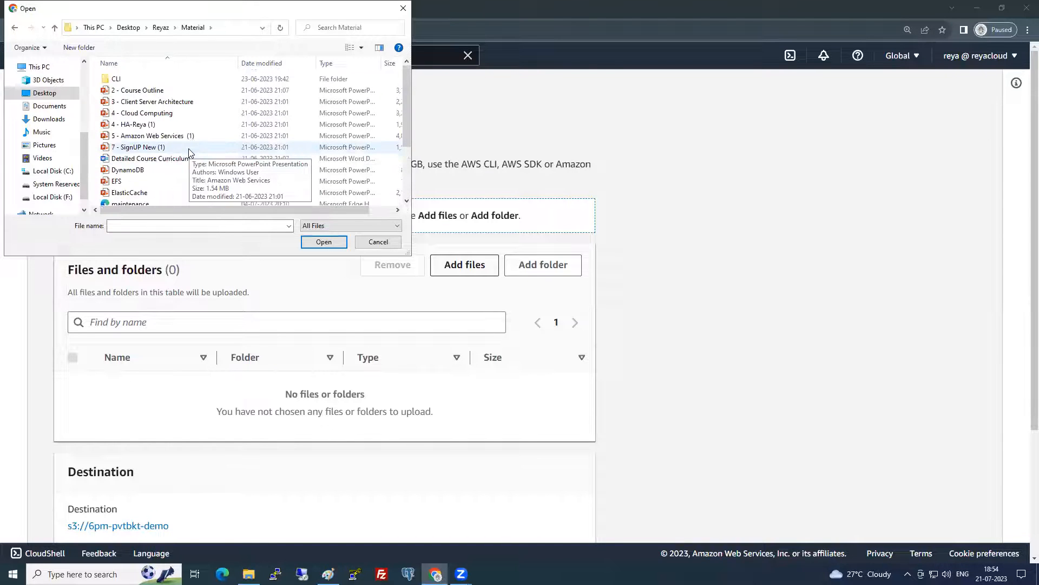
{"action": "left_click", "coordinate": [378, 242]}
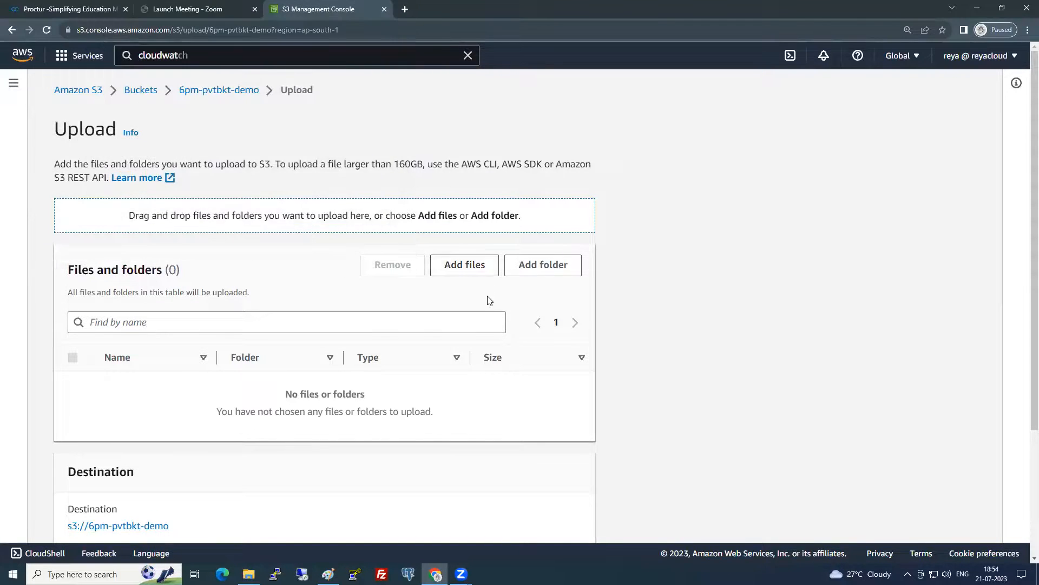
- In a new tab, search Google for 'flowers' and show the flowers images results
{"action": "left_click", "coordinate": [406, 9]}
{"action": "type", "text": "google.com"}
{"action": "key", "text": "Return"}
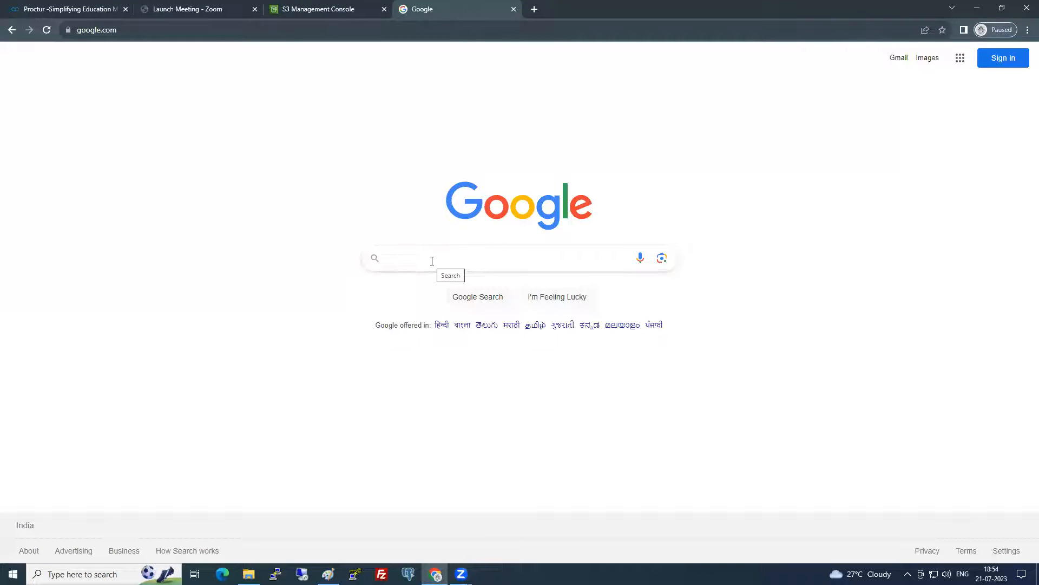
{"action": "type", "text": "flowers"}
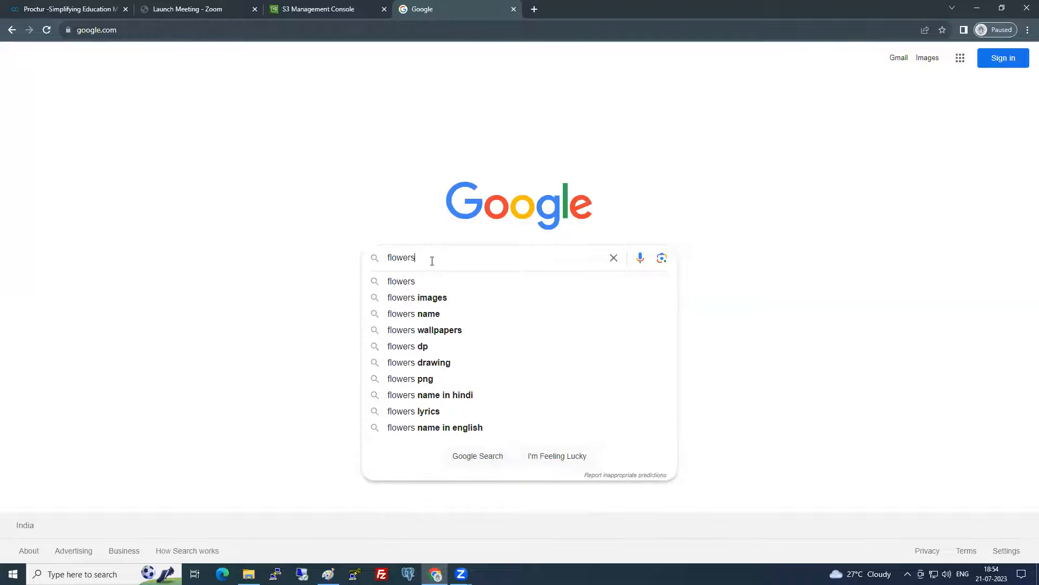
{"action": "left_click", "coordinate": [434, 302]}
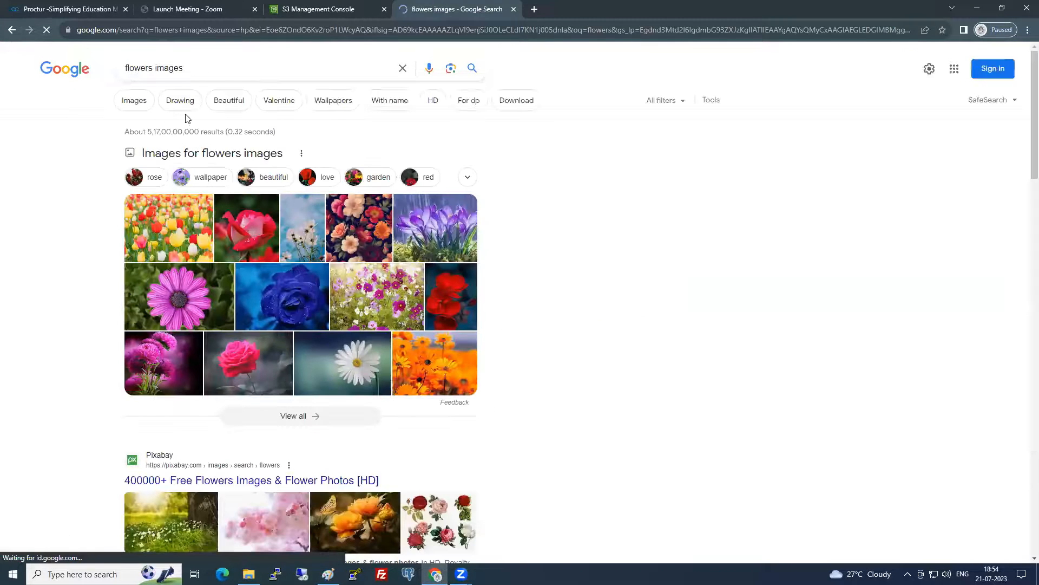
- Narrow the image results to roses and try saving a rose image, then cancel
{"action": "left_click", "coordinate": [156, 183]}
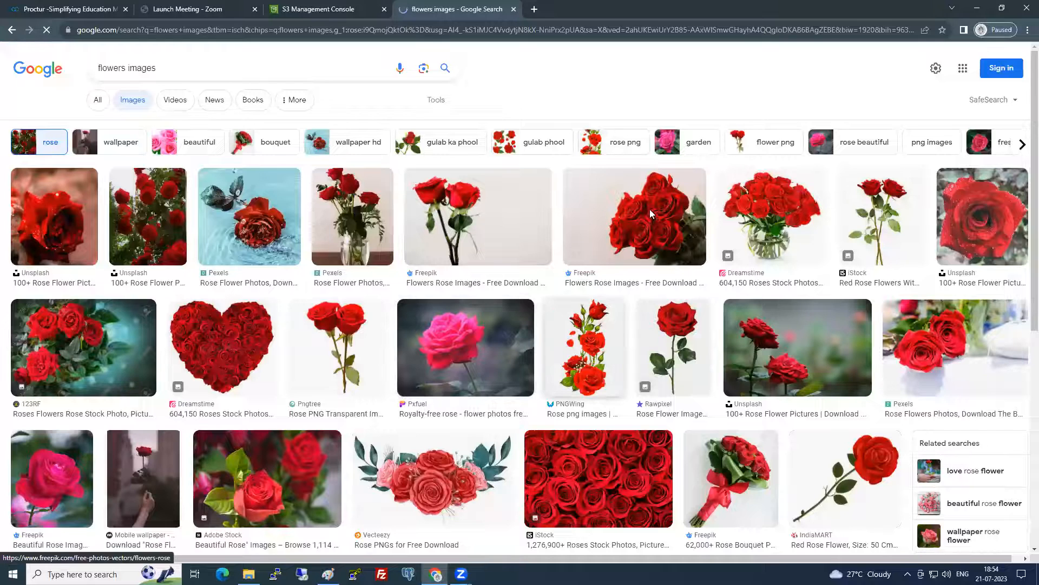
{"action": "right_click", "coordinate": [650, 213]}
{"action": "left_click", "coordinate": [651, 271]}
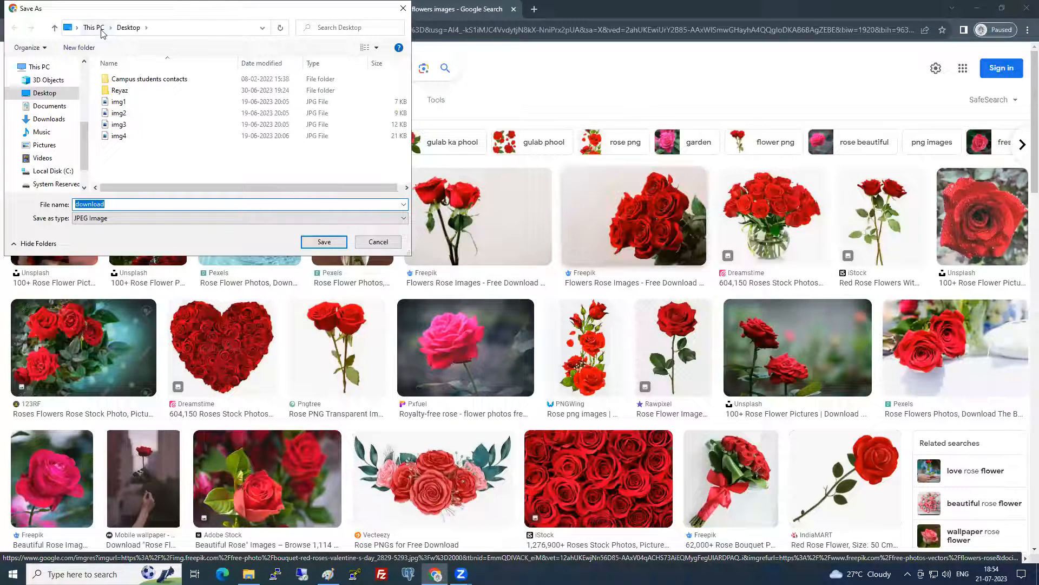
{"action": "double_click", "coordinate": [124, 90]}
{"action": "left_click", "coordinate": [135, 29]}
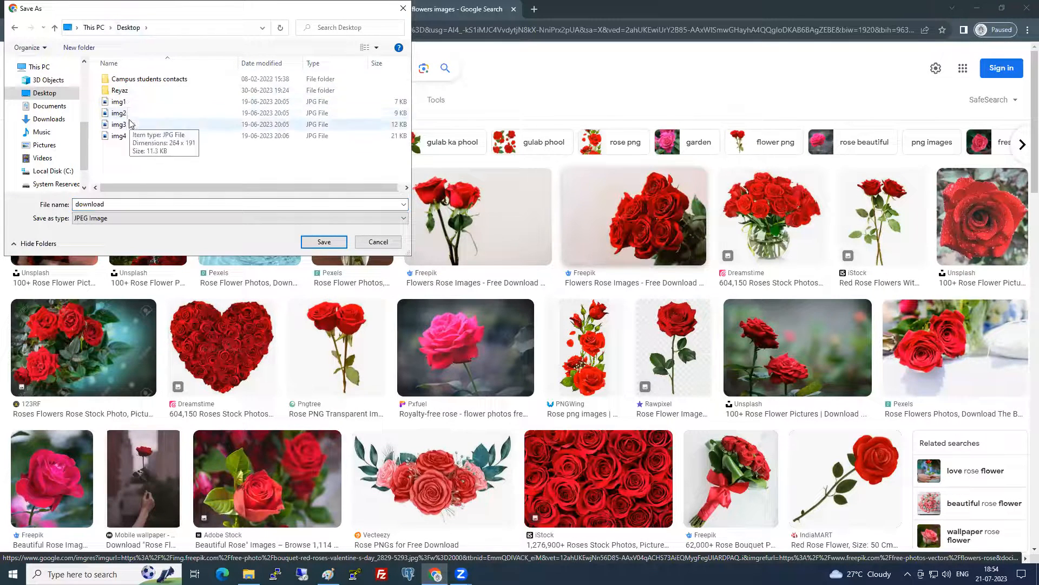
{"action": "left_click", "coordinate": [378, 241]}
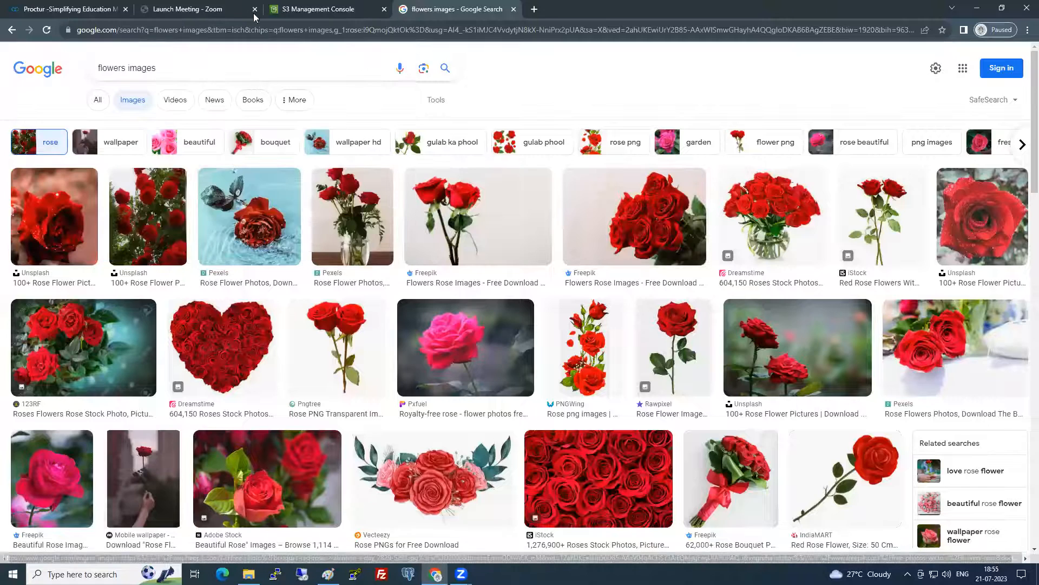
- Back in S3, browse the Desktop for img1 but dismiss the file dialog
{"action": "left_click", "coordinate": [303, 9]}
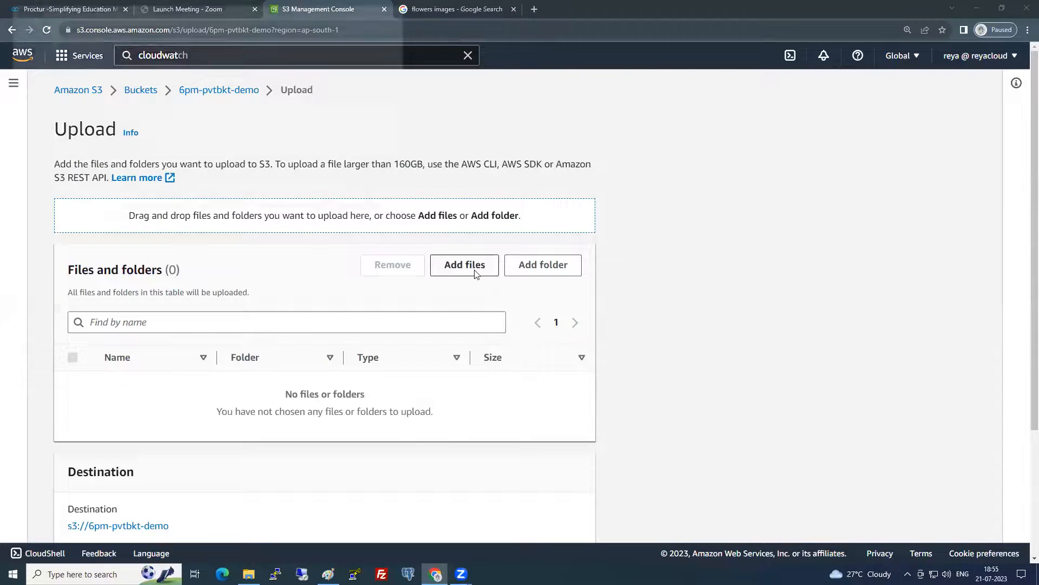
{"action": "left_click", "coordinate": [475, 266]}
{"action": "left_click", "coordinate": [129, 29]}
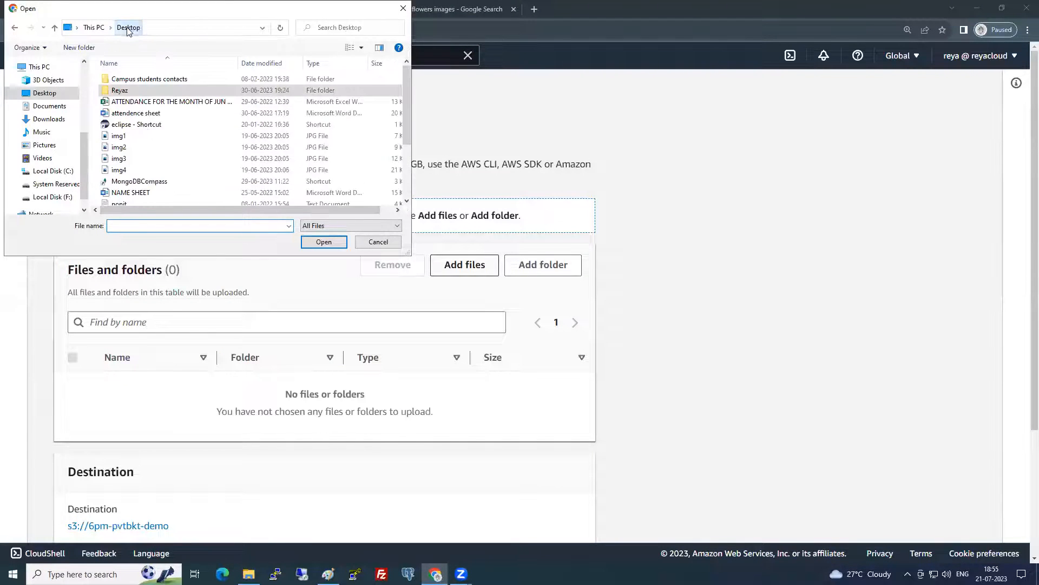
{"action": "left_click", "coordinate": [142, 138]}
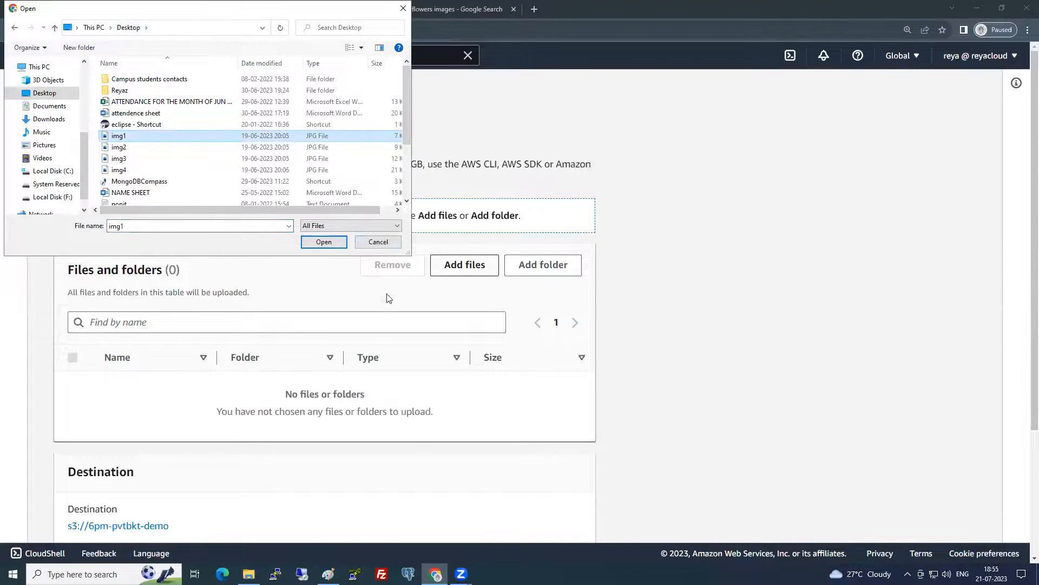
{"action": "key", "text": "Escape"}
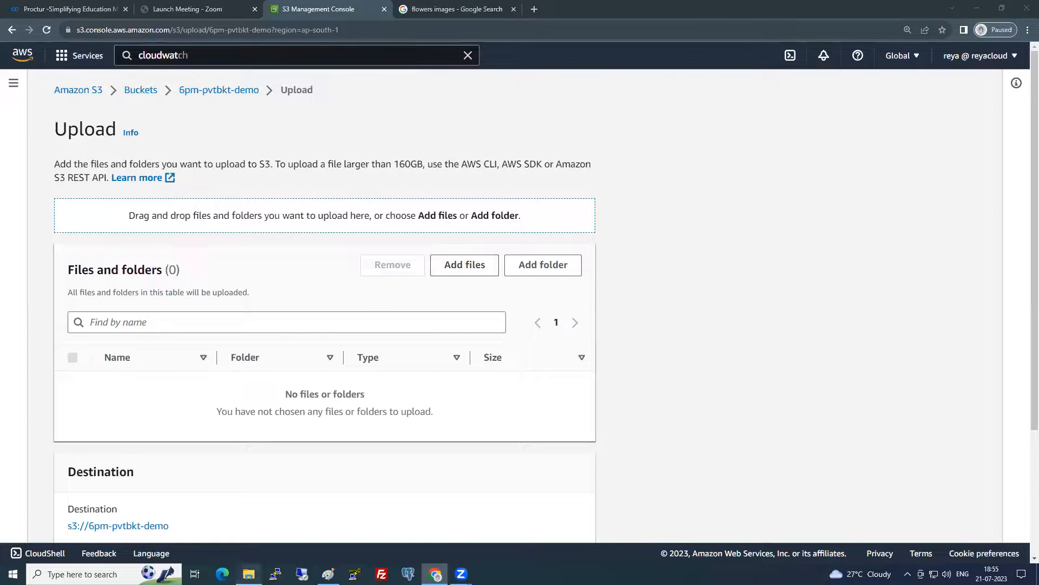
- Preview the img1 flower picture from the Desktop in the file manager
{"action": "left_click", "coordinate": [248, 574]}
{"action": "left_click", "coordinate": [124, 35]}
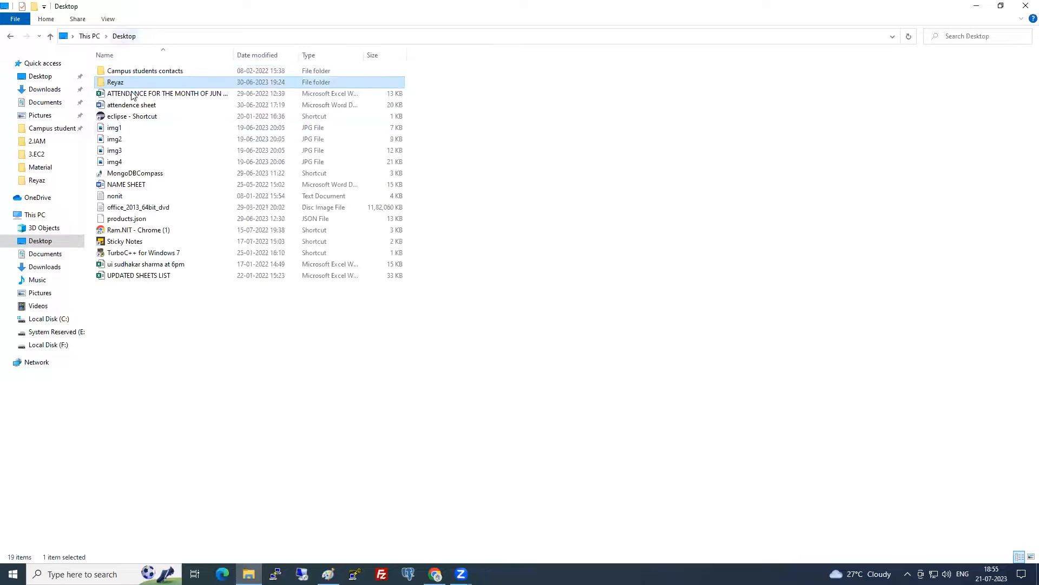
{"action": "double_click", "coordinate": [142, 129]}
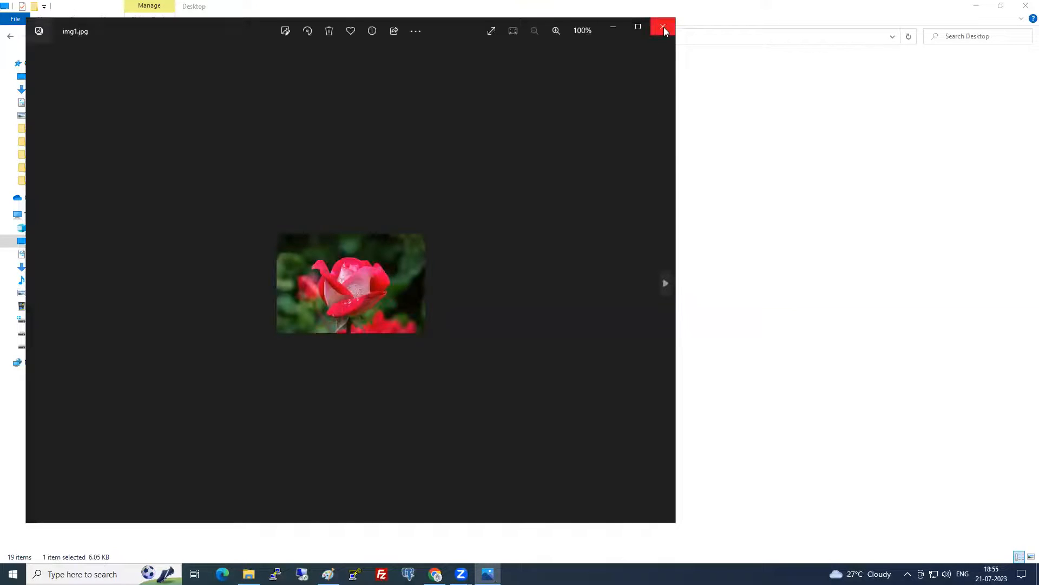
{"action": "left_click", "coordinate": [663, 27]}
{"action": "key", "text": "alt+Tab"}
- Add img1 and img2 from the Desktop to the upload list
{"action": "left_click", "coordinate": [475, 267]}
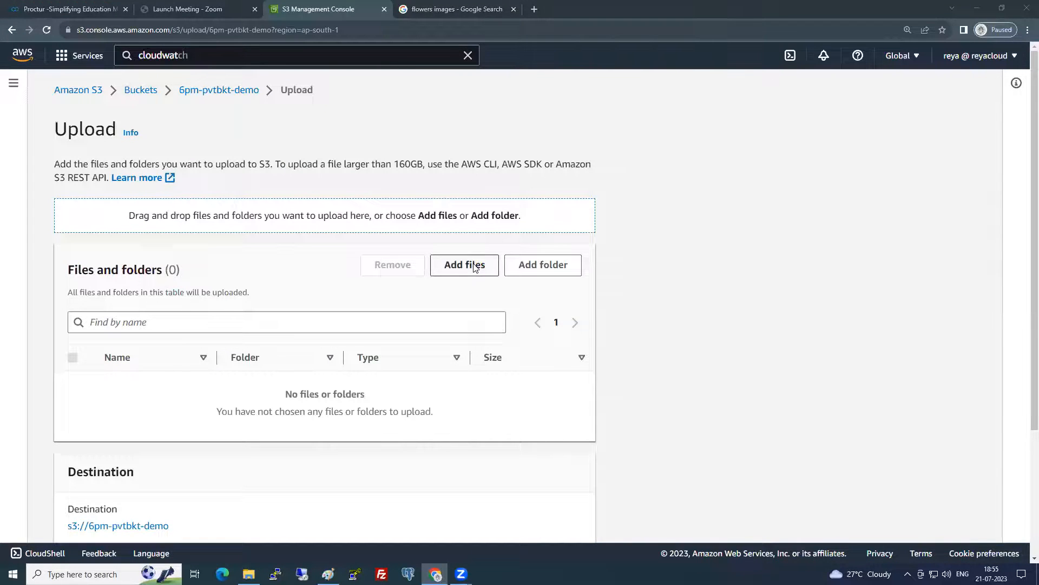
{"action": "left_click", "coordinate": [129, 28]}
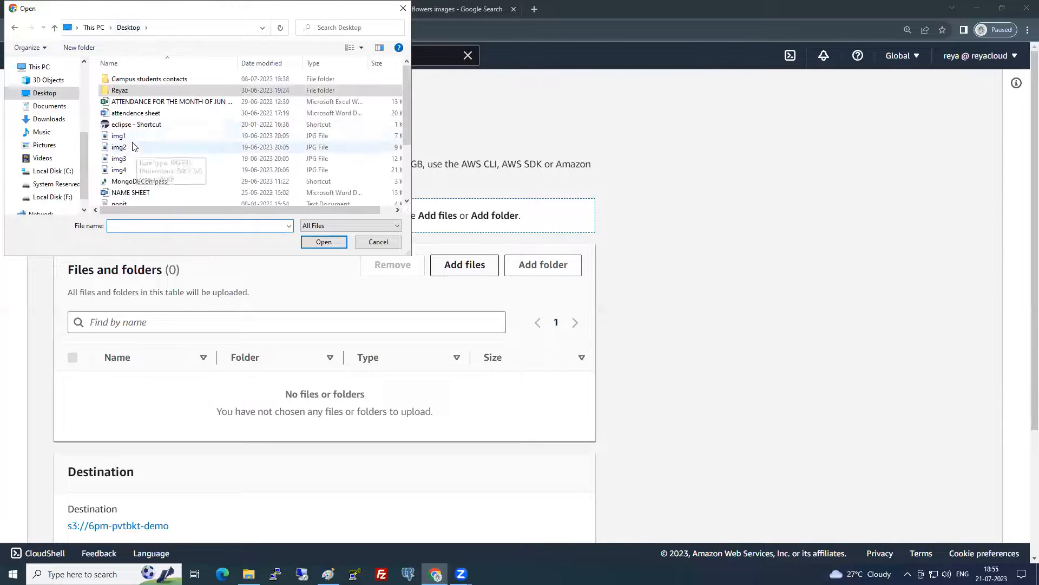
{"action": "left_click", "coordinate": [119, 135]}
{"action": "left_click", "coordinate": [119, 147], "text": "ctrl"}
{"action": "left_click", "coordinate": [333, 242]}
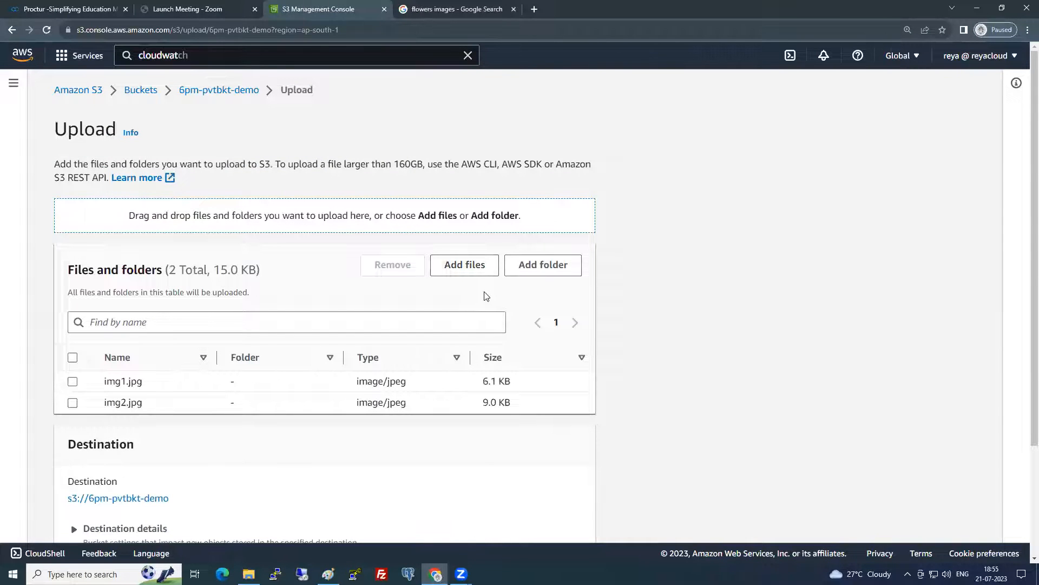
{"action": "scroll", "coordinate": [413, 311], "scroll_direction": "down", "scroll_amount": 2}
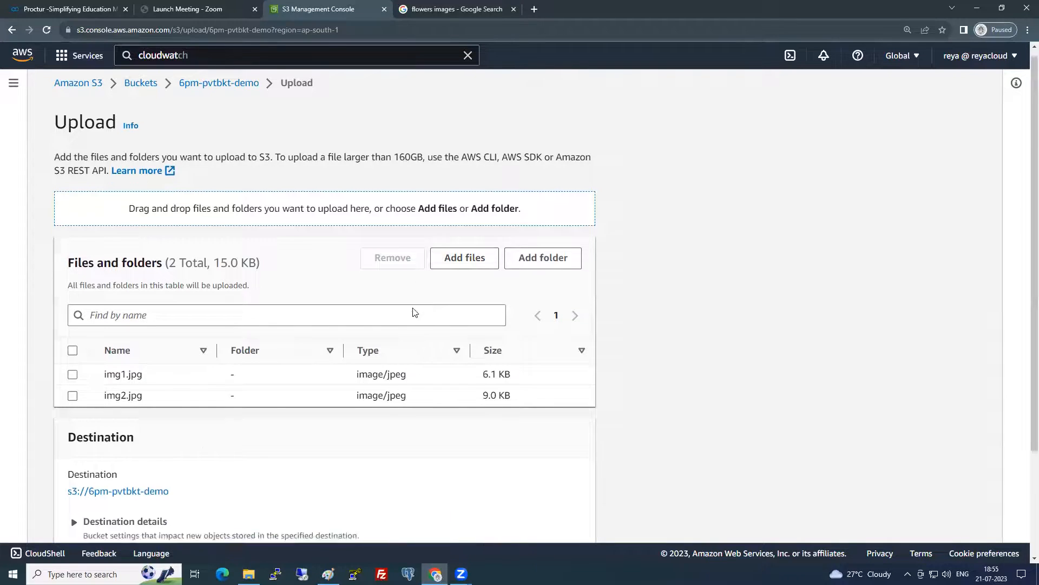
{"action": "scroll", "coordinate": [413, 311], "scroll_direction": "up", "scroll_amount": 2}
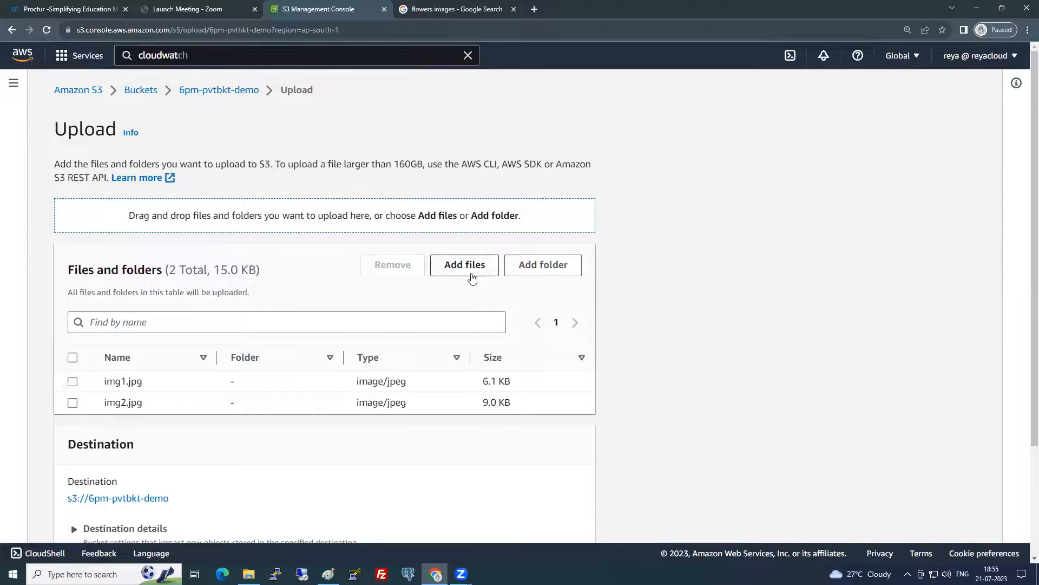
- Leave the upload page, then drag img1 and img2 from the Desktop into the upload area
{"action": "left_click", "coordinate": [244, 91]}
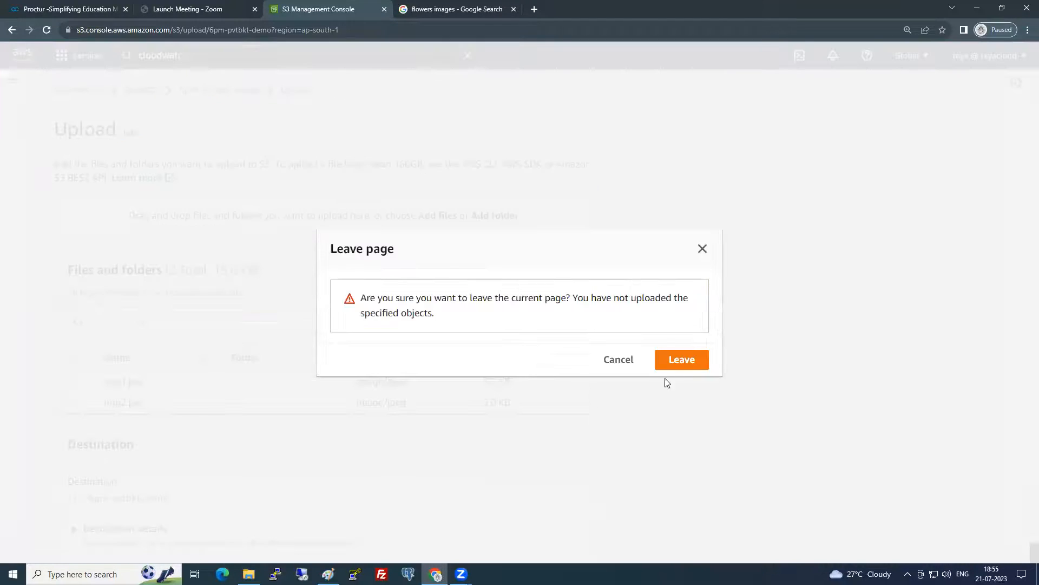
{"action": "left_click", "coordinate": [691, 362]}
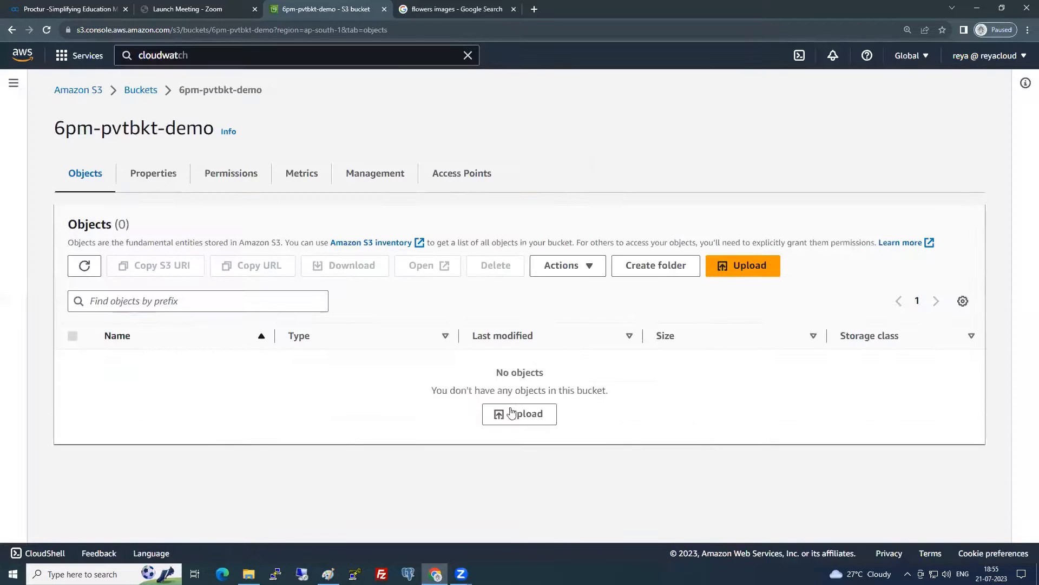
{"action": "key", "text": "alt+Tab"}
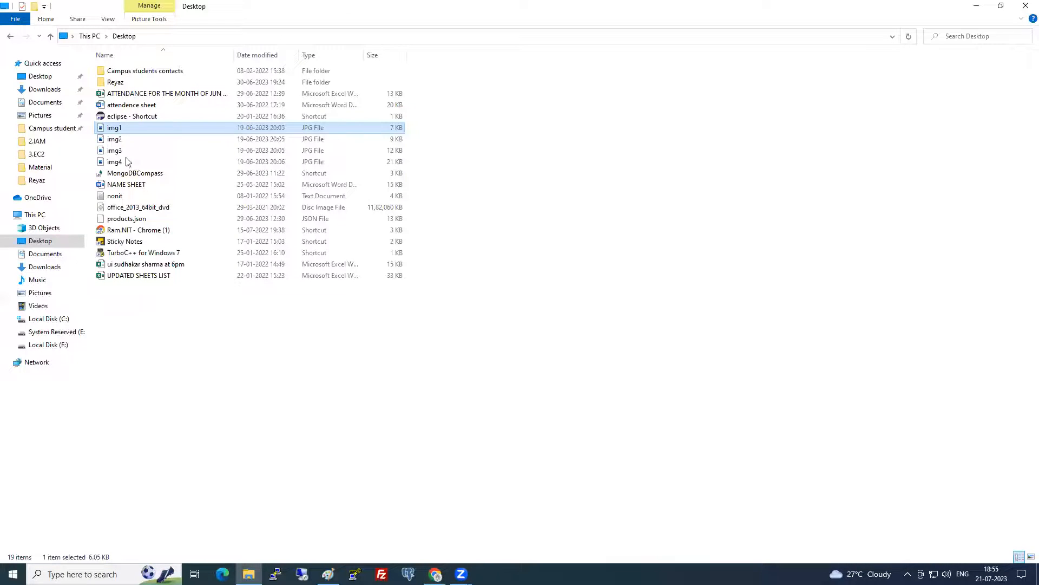
{"action": "left_click", "coordinate": [131, 144], "text": "shift"}
{"action": "left_click_drag", "start_coordinate": [132, 144], "coordinate": [380, 375]}
{"action": "key", "text": "alt+Tab"}
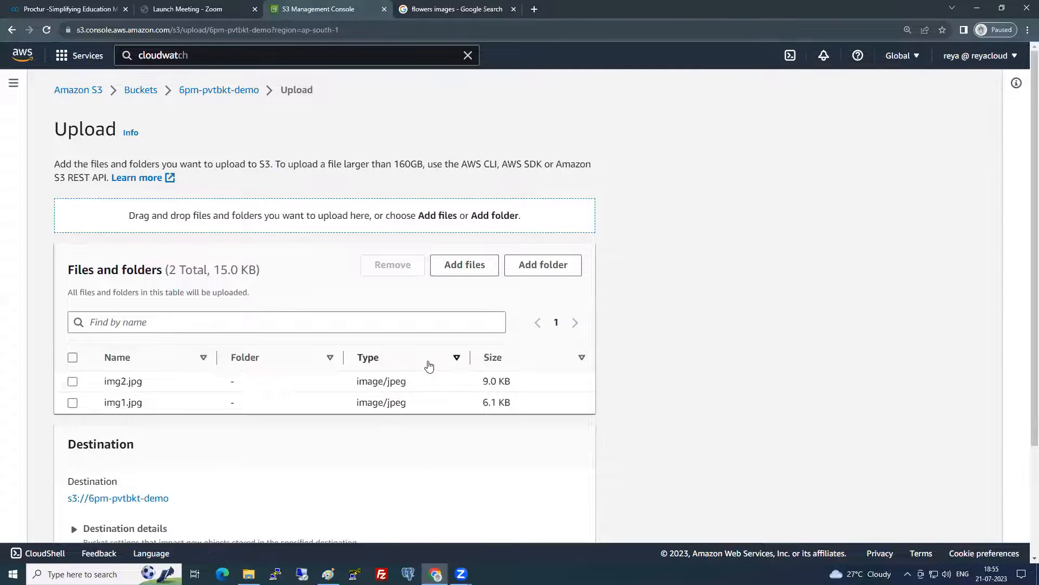
{"action": "scroll", "coordinate": [469, 276], "scroll_direction": "down", "scroll_amount": 2}
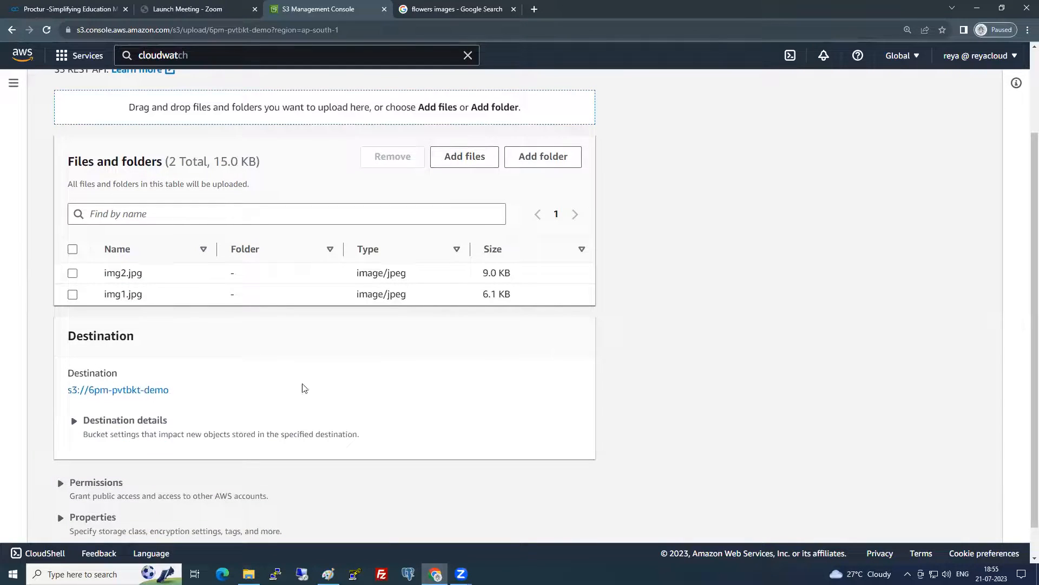
{"action": "left_click", "coordinate": [162, 422]}
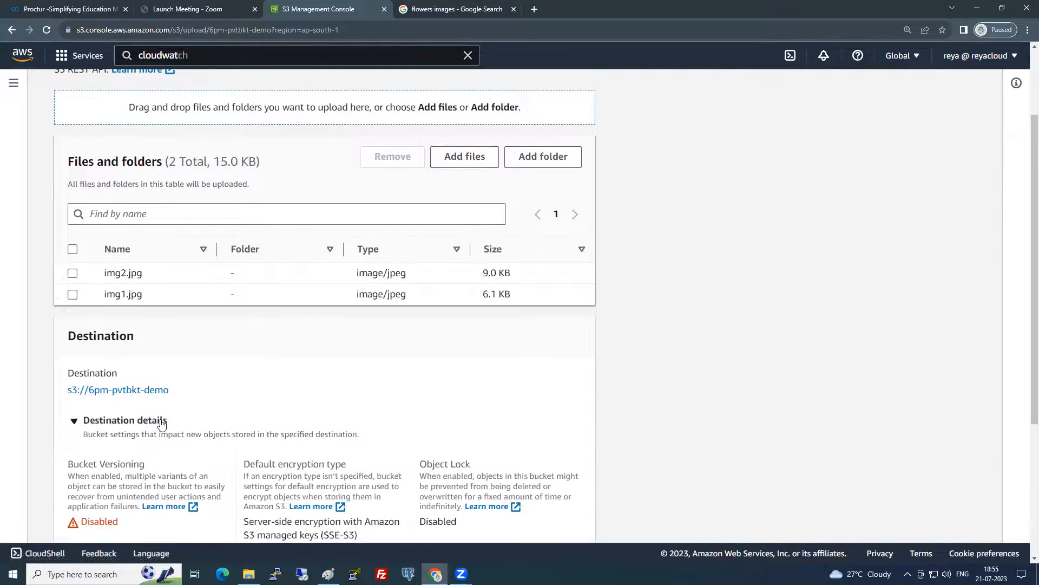
{"action": "scroll", "coordinate": [162, 424], "scroll_direction": "down", "scroll_amount": 4}
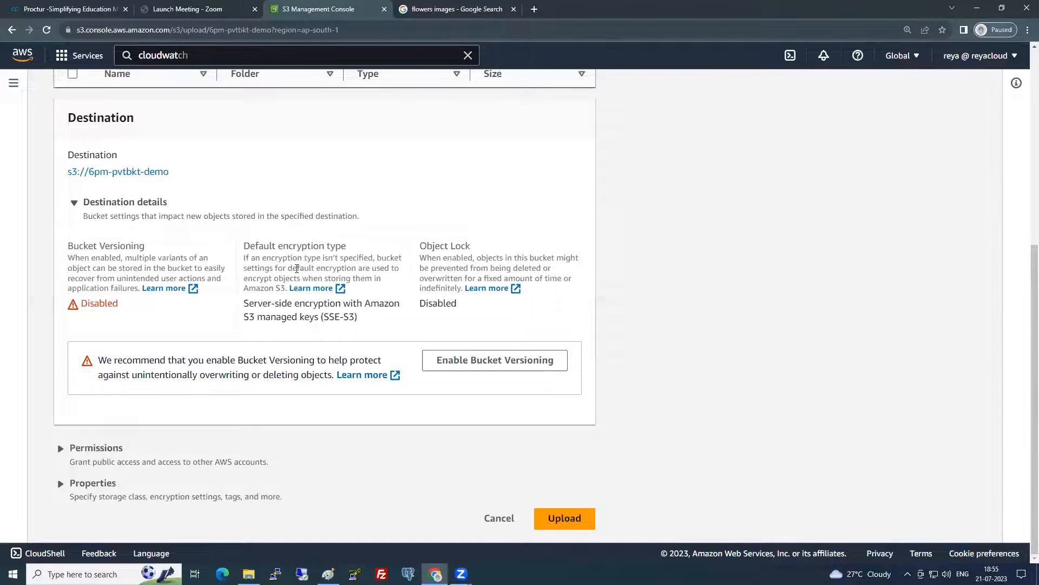
{"action": "left_click_drag", "start_coordinate": [324, 317], "coordinate": [357, 316]}
{"action": "left_click", "coordinate": [100, 202]}
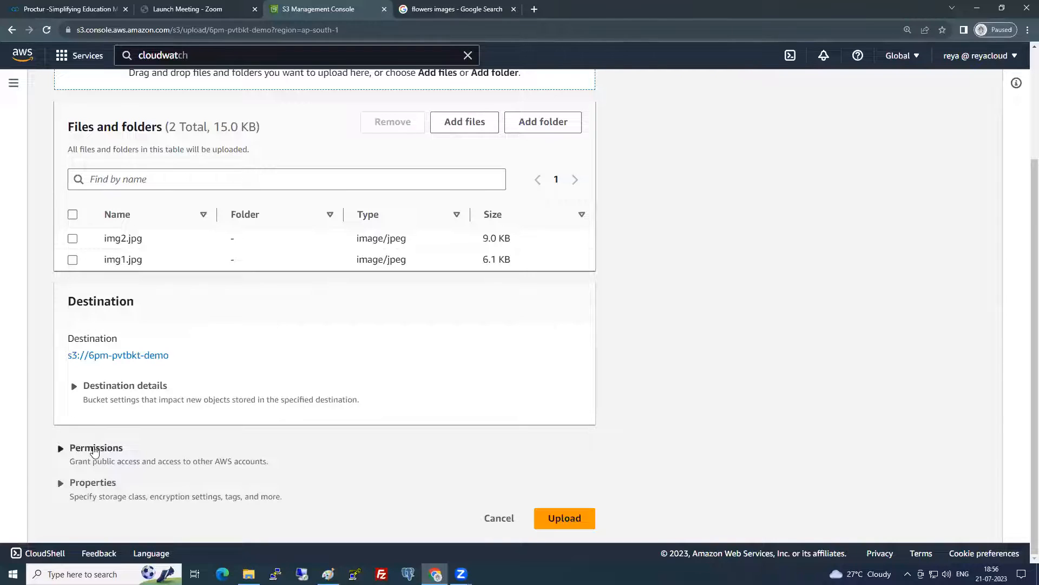
{"action": "left_click", "coordinate": [94, 449]}
{"action": "scroll", "coordinate": [249, 377], "scroll_direction": "down", "scroll_amount": 1}
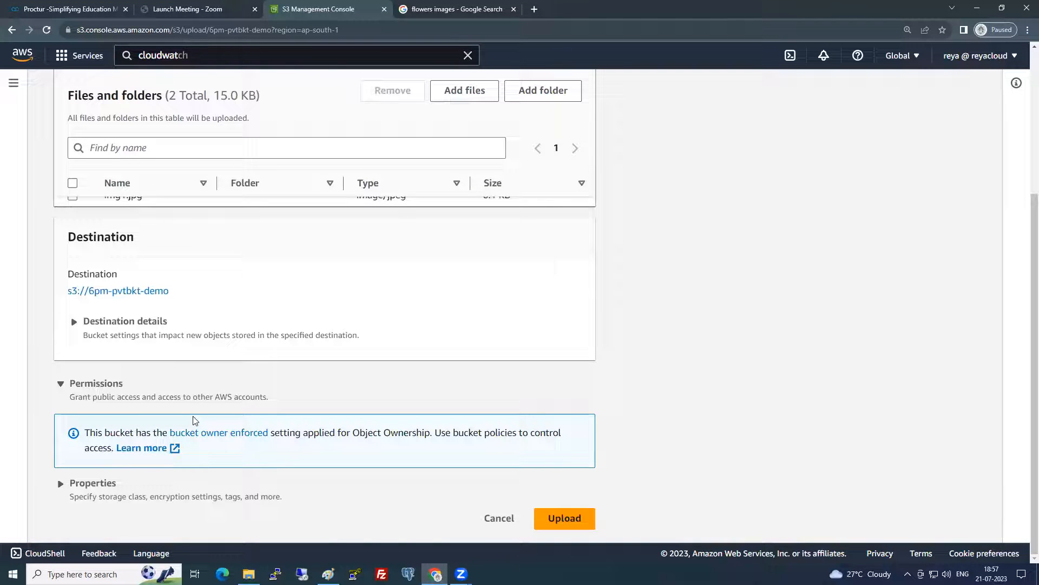
- Hide the permissions info and expand the upload properties to show the storage classes
{"action": "left_click", "coordinate": [114, 385]}
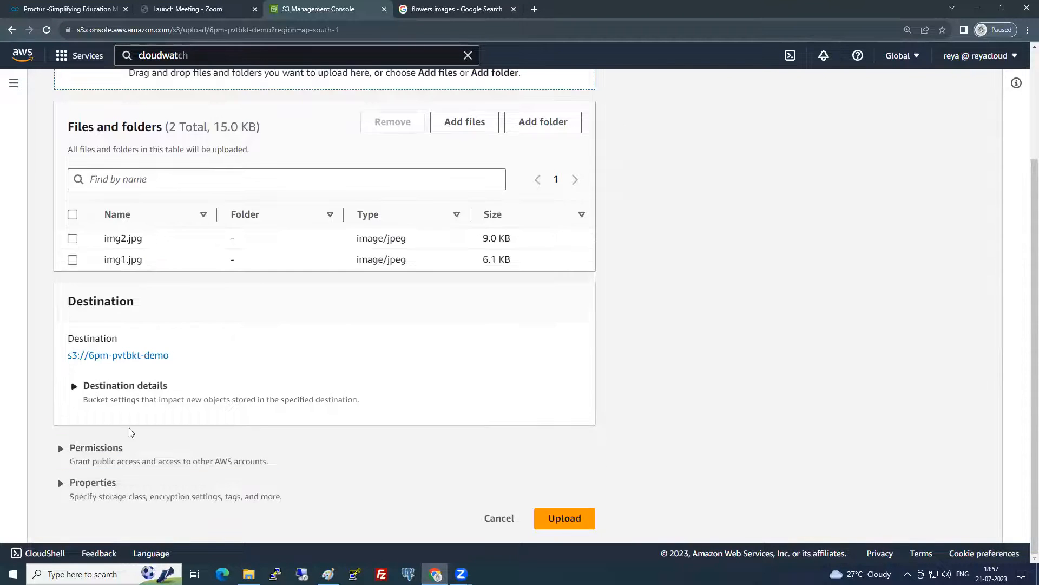
{"action": "left_click", "coordinate": [98, 483]}
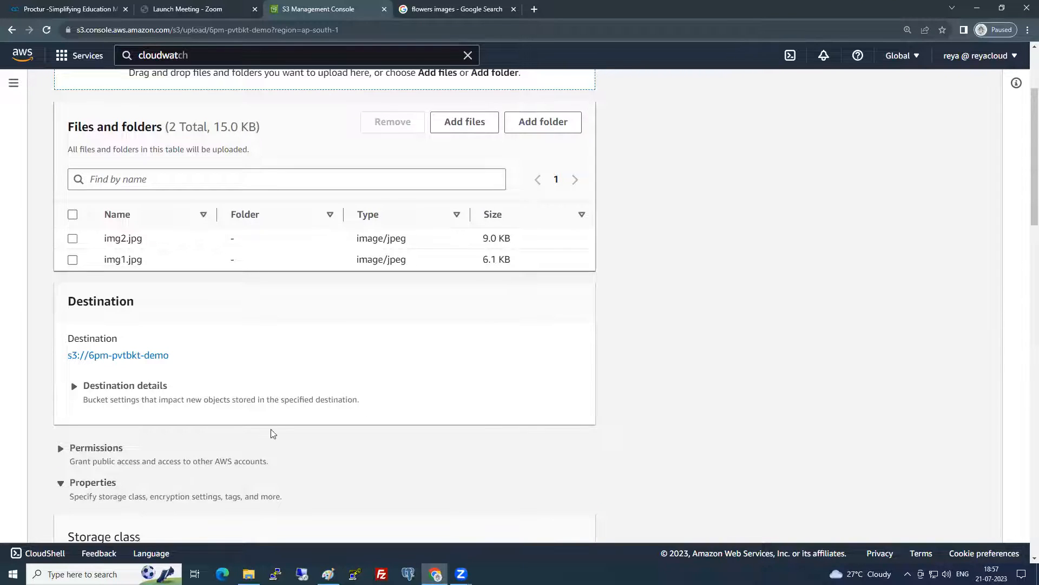
{"action": "scroll", "coordinate": [276, 428], "scroll_direction": "down", "scroll_amount": 6}
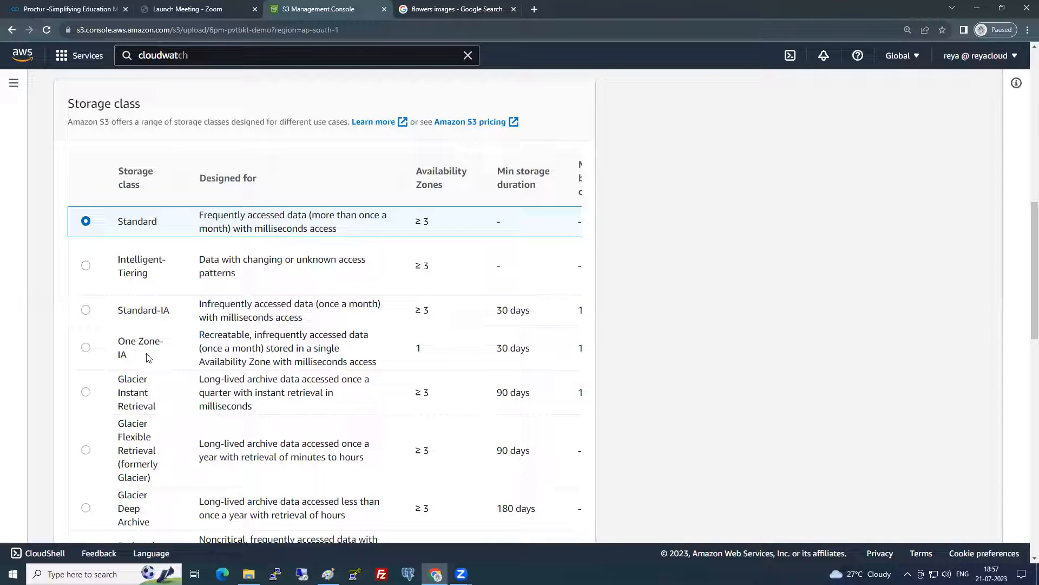
{"action": "scroll", "coordinate": [146, 423], "scroll_direction": "down", "scroll_amount": 1}
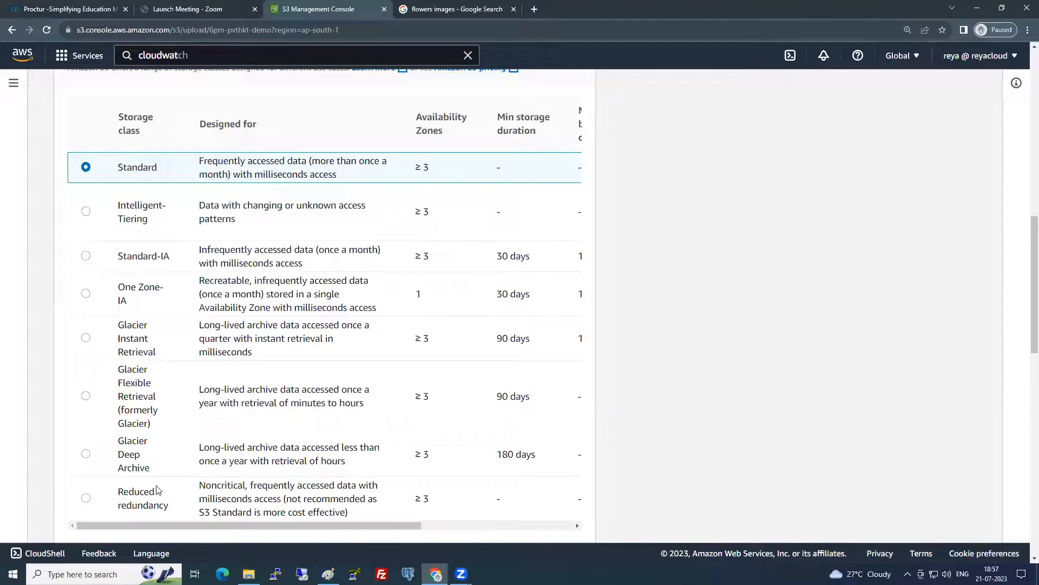
{"action": "scroll", "coordinate": [179, 460], "scroll_direction": "up", "scroll_amount": 1}
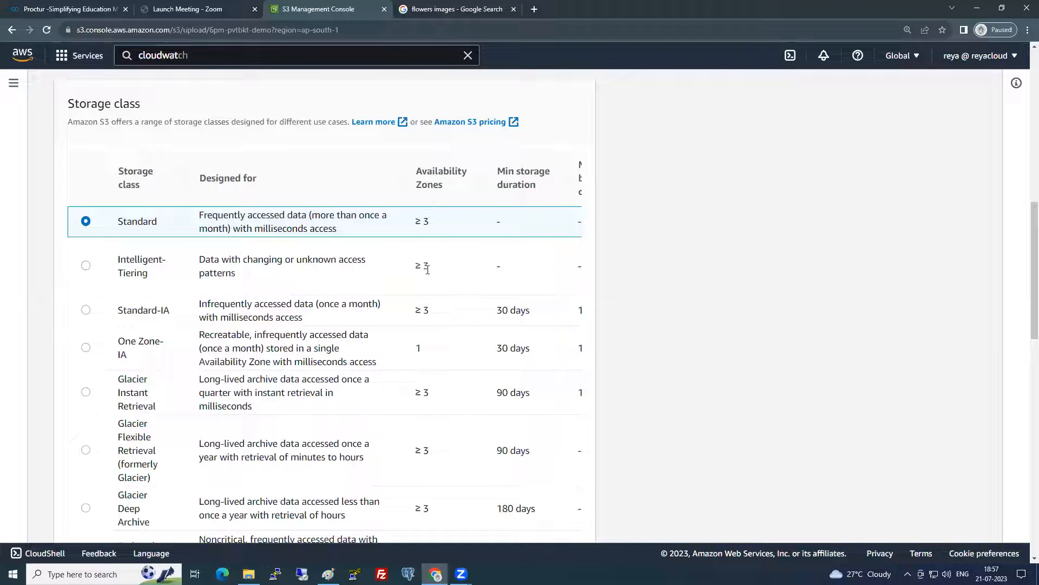
- Highlight One Zone-IA's single availability zone and the IA classes' 30-day minimum storage durations
{"action": "double_click", "coordinate": [424, 352]}
{"action": "left_click_drag", "start_coordinate": [495, 314], "coordinate": [536, 314]}
{"action": "left_click_drag", "start_coordinate": [505, 353], "coordinate": [544, 355]}
{"action": "left_click_drag", "start_coordinate": [496, 395], "coordinate": [538, 400]}
{"action": "scroll", "coordinate": [520, 395], "scroll_direction": "down", "scroll_amount": 2}
{"action": "left_click_drag", "start_coordinate": [404, 472], "coordinate": [467, 449]}
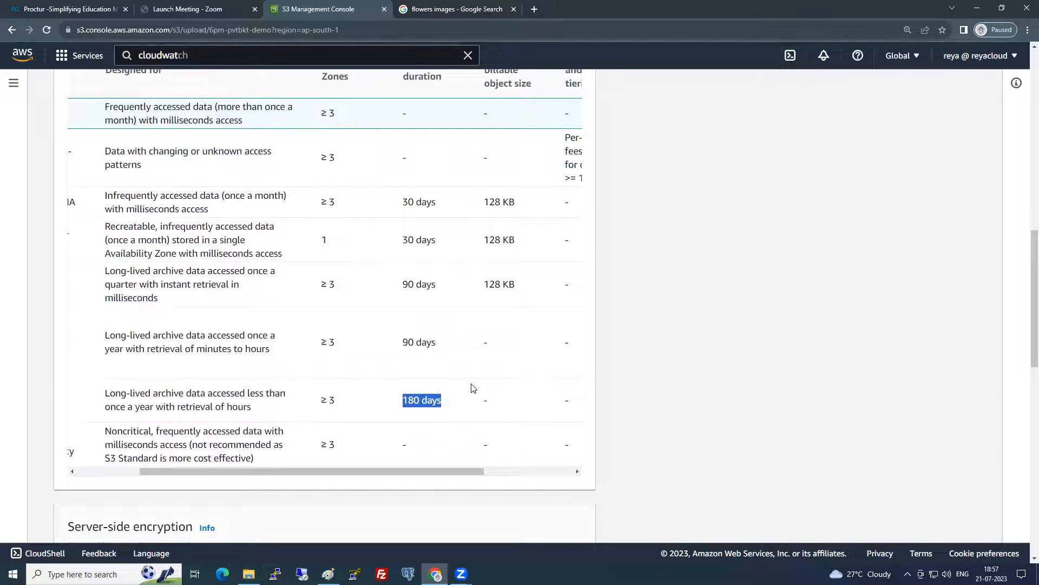
{"action": "scroll", "coordinate": [473, 387], "scroll_direction": "up", "scroll_amount": 2}
{"action": "left_click_drag", "start_coordinate": [483, 312], "coordinate": [521, 312]}
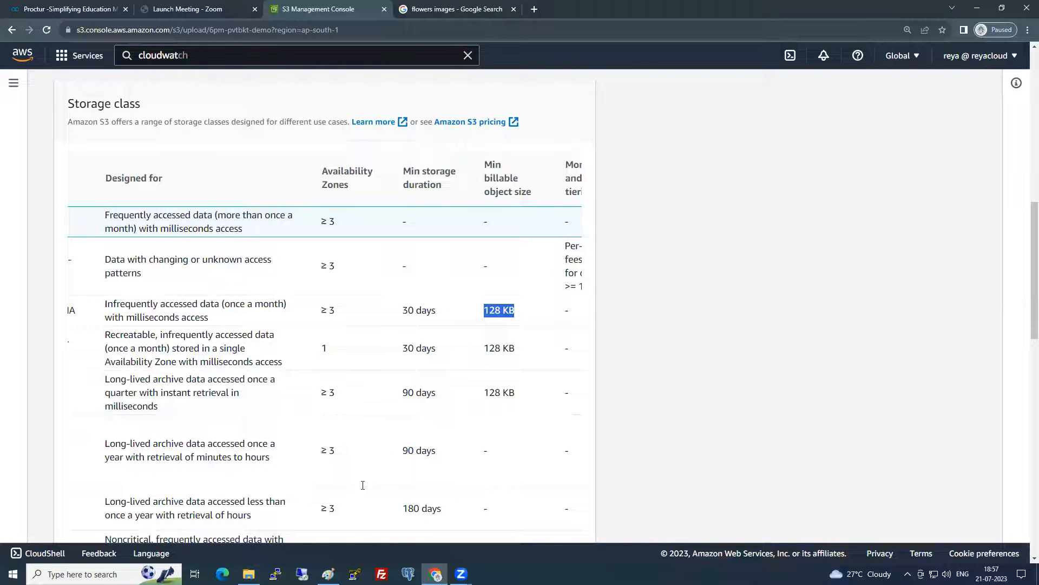
{"action": "scroll", "coordinate": [286, 352], "scroll_direction": "down", "scroll_amount": 4}
{"action": "left_click_drag", "start_coordinate": [286, 353], "coordinate": [185, 353]}
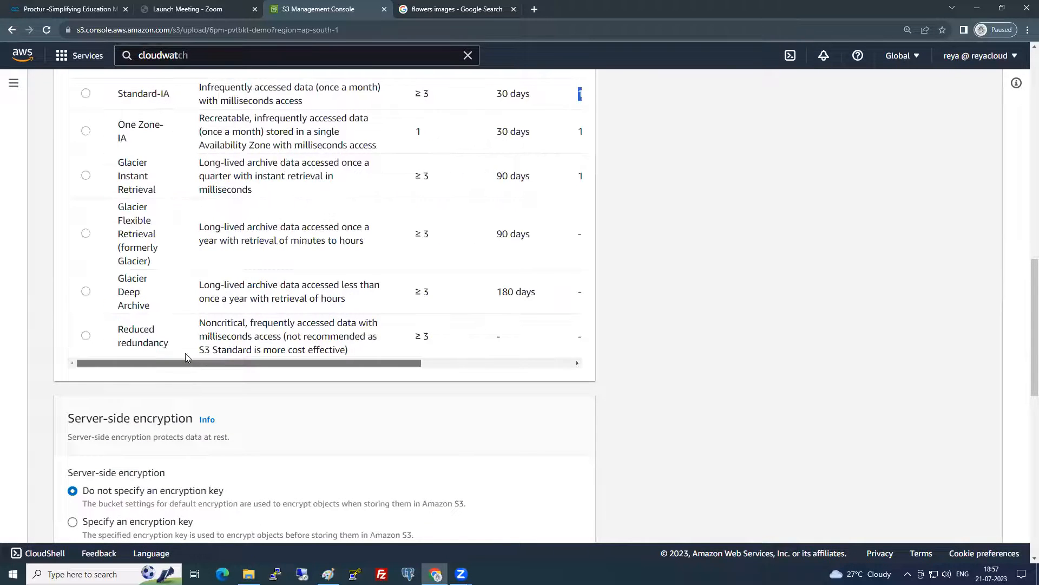
{"action": "scroll", "coordinate": [230, 327], "scroll_direction": "up", "scroll_amount": 4}
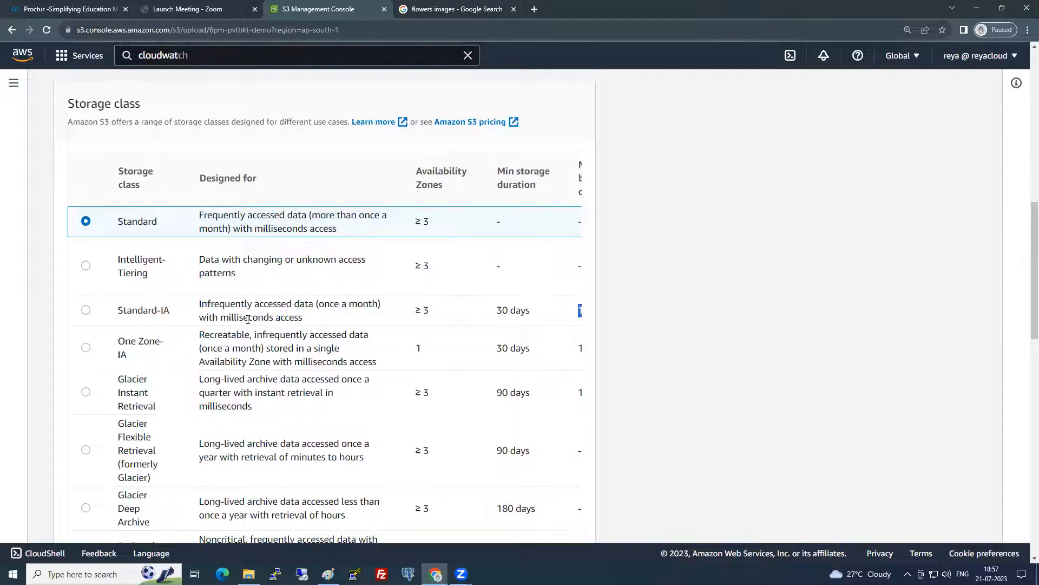
- Compare Standard with Standard-IA's once-a-month access and keep Standard as the storage class
{"action": "left_click_drag", "start_coordinate": [115, 221], "coordinate": [157, 221]}
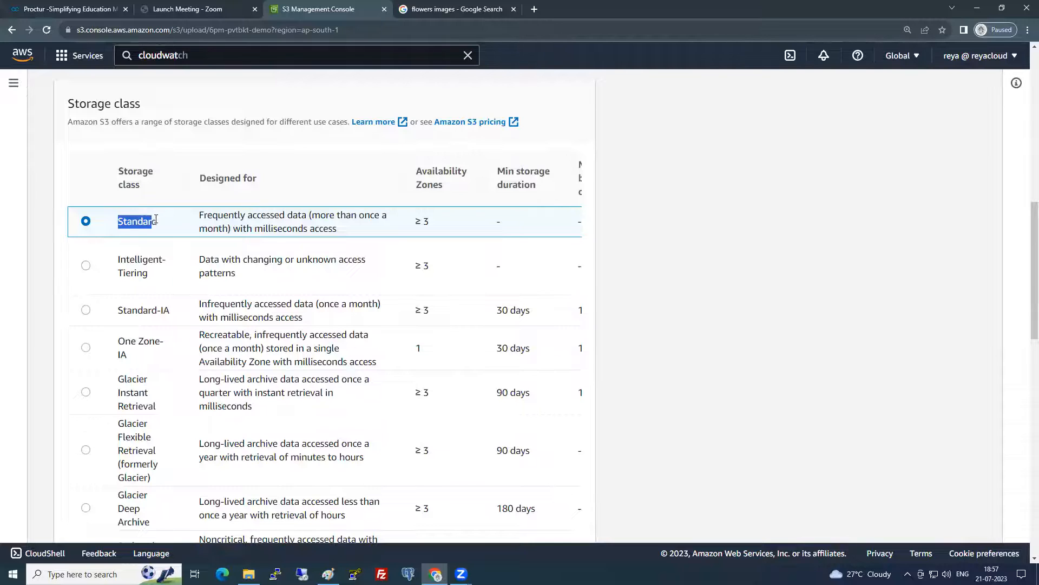
{"action": "left_click", "coordinate": [161, 224]}
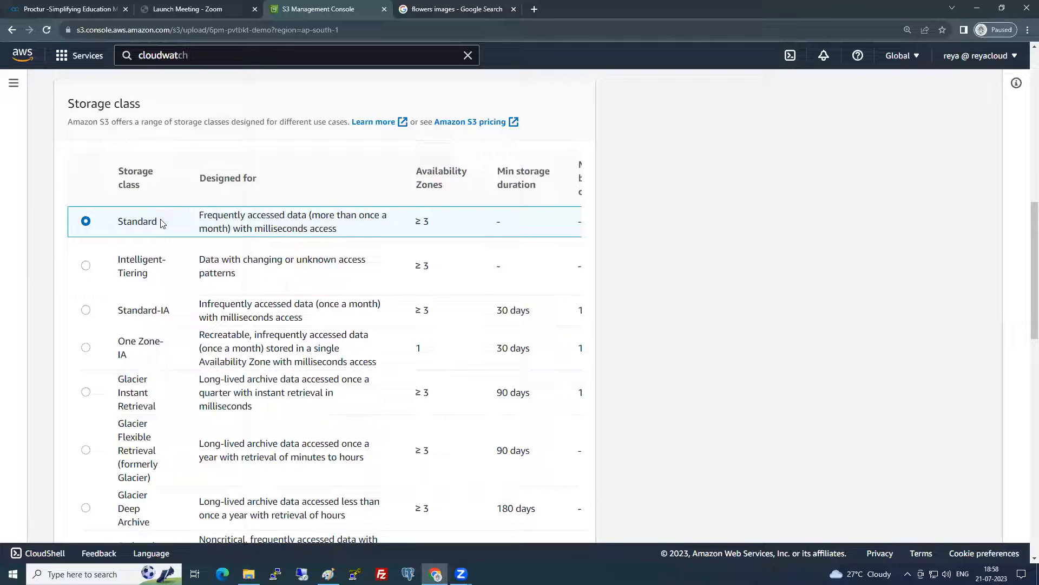
{"action": "left_click_drag", "start_coordinate": [321, 305], "coordinate": [377, 303]}
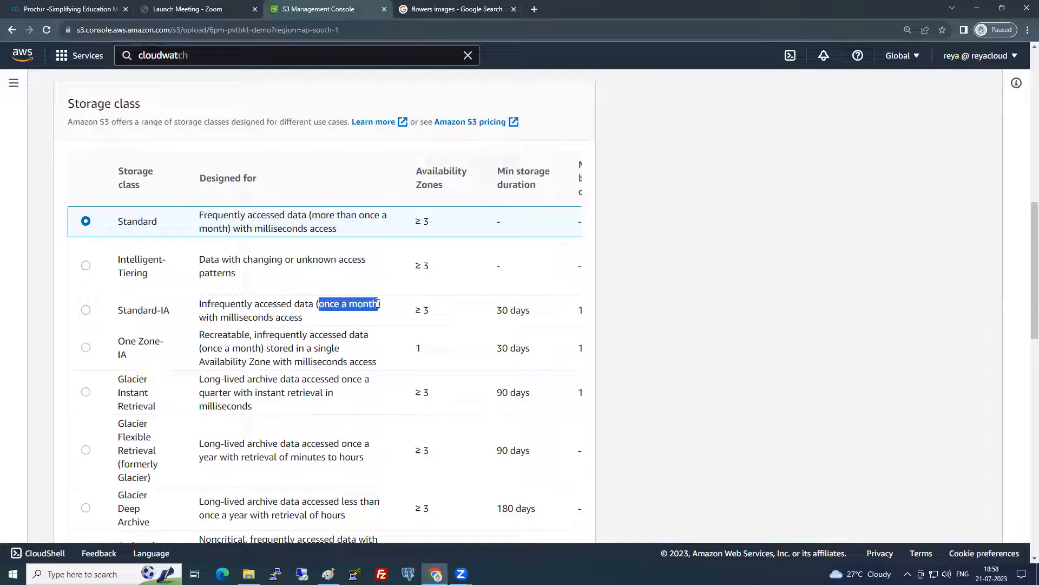
{"action": "left_click", "coordinate": [134, 217]}
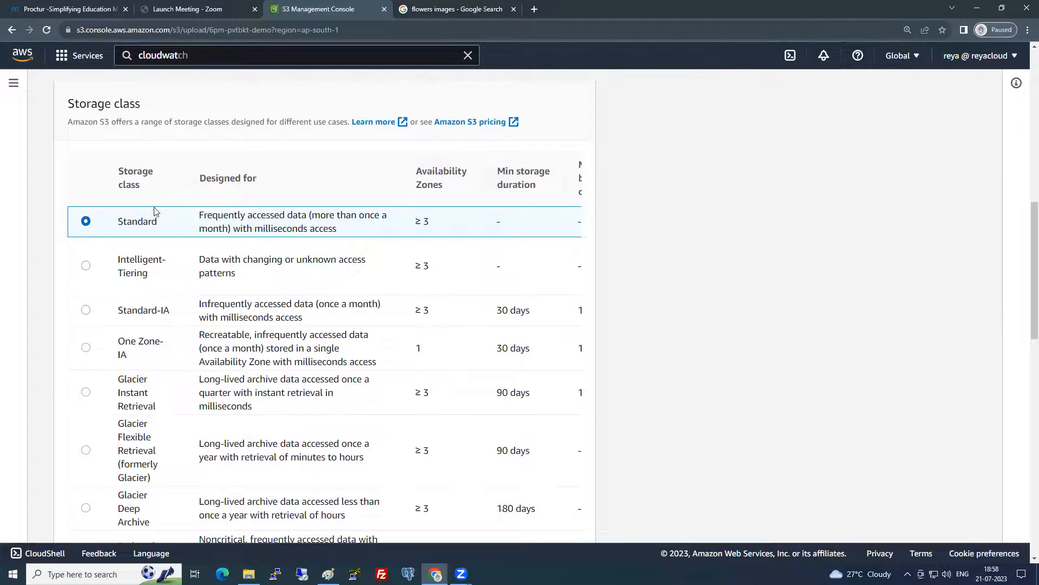
{"action": "scroll", "coordinate": [155, 211], "scroll_direction": "up", "scroll_amount": 8}
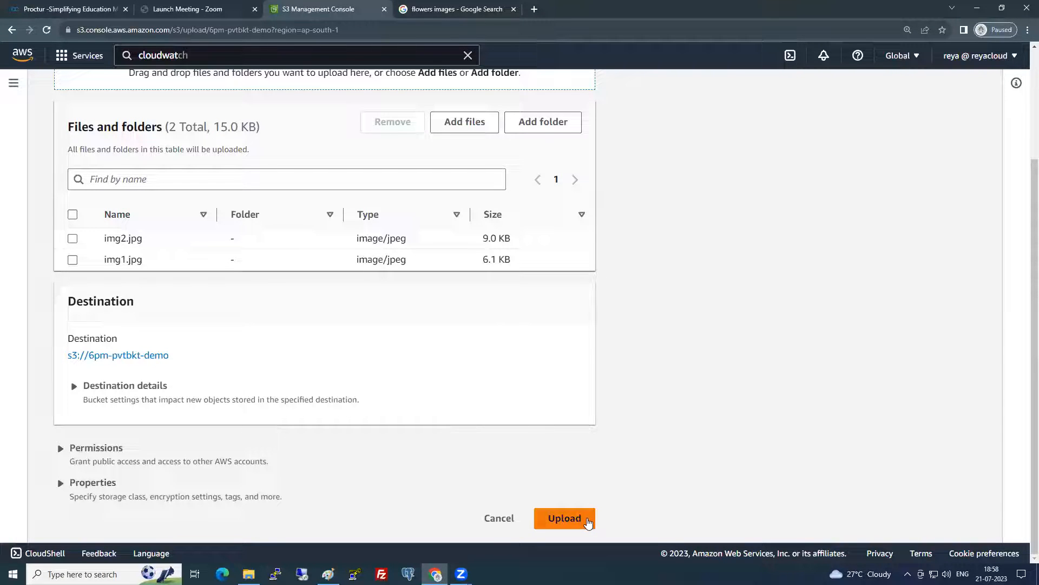
- Upload the two images, then select img1.jpg and img2.jpg for deletion
{"action": "left_click", "coordinate": [587, 522]}
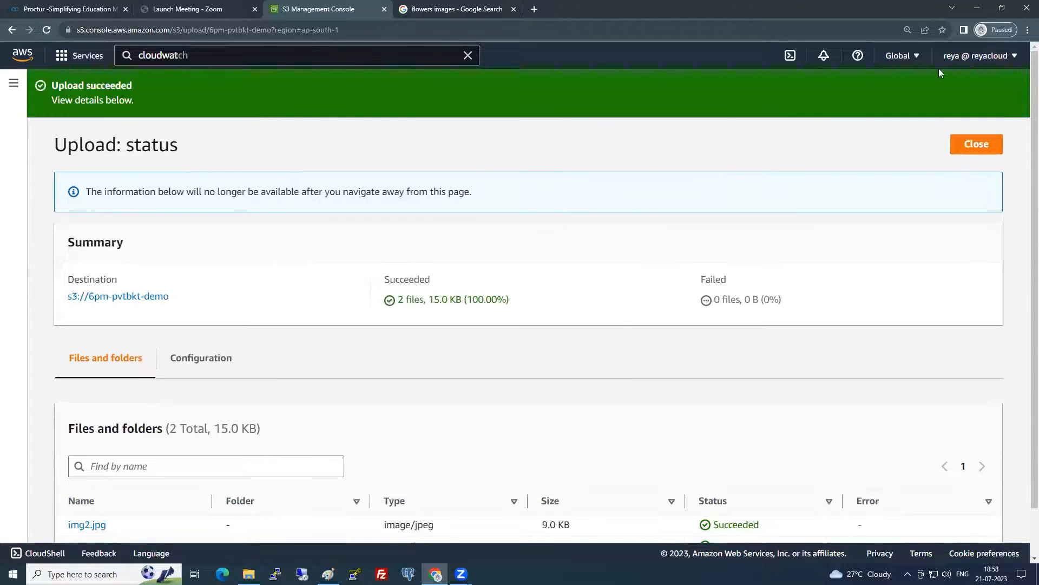
{"action": "left_click", "coordinate": [965, 145]}
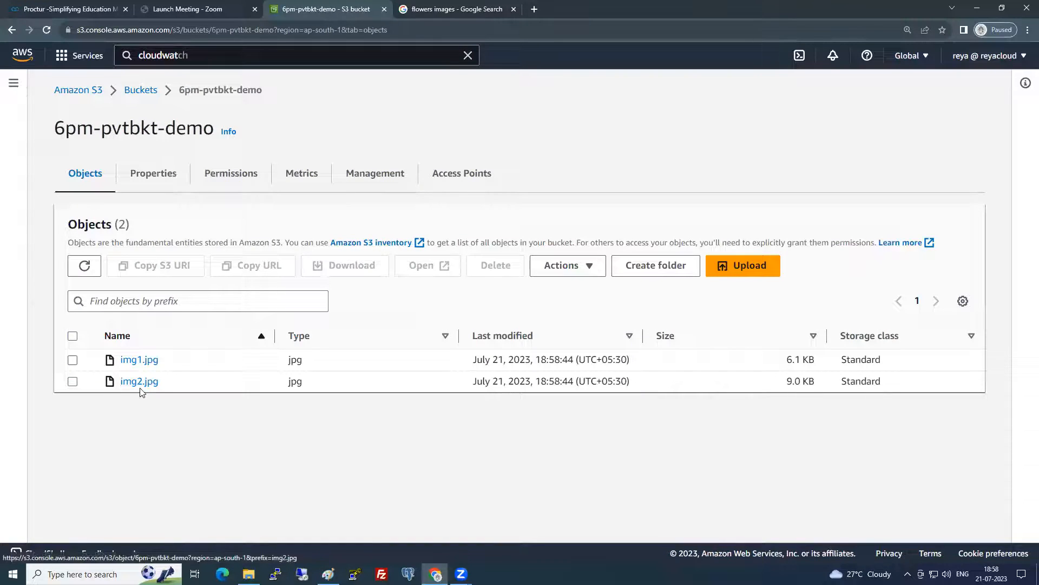
{"action": "left_click", "coordinate": [76, 360]}
{"action": "left_click", "coordinate": [74, 384]}
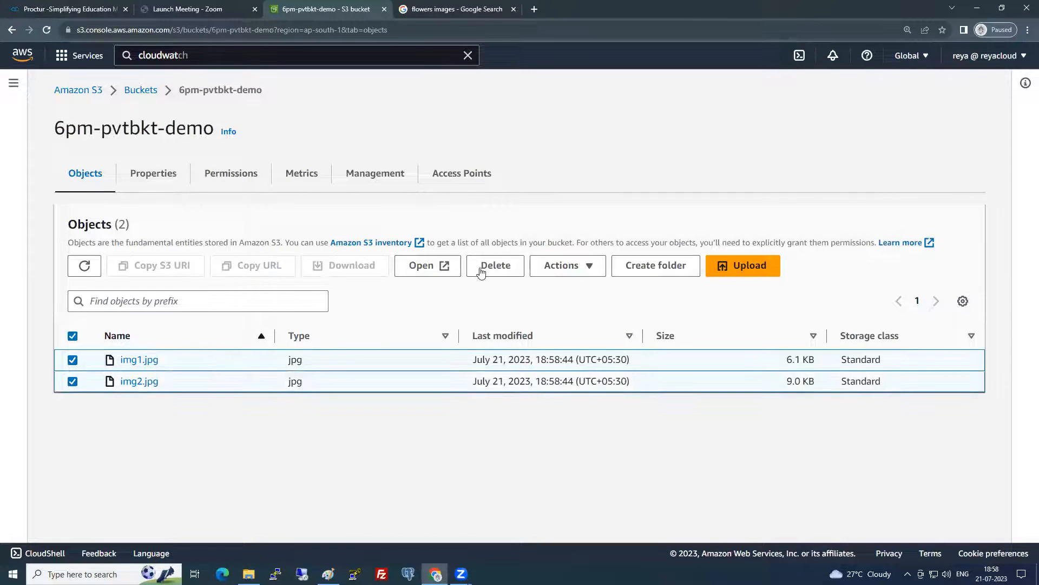
{"action": "left_click", "coordinate": [508, 274]}
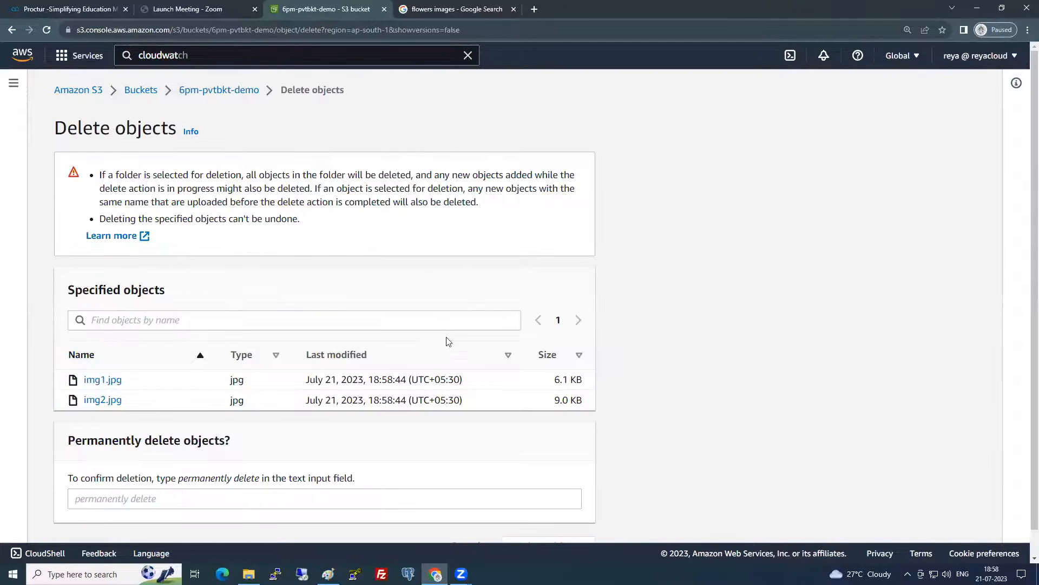
- Permanently delete both objects by confirming 'permanently delete', then drag the images back onto the bucket
{"action": "scroll", "coordinate": [323, 422], "scroll_direction": "down", "scroll_amount": 1}
{"action": "mouse_move", "coordinate": [181, 454]}
{"action": "left_mouse_down"}
{"action": "mouse_move", "coordinate": [261, 458]}
{"action": "mouse_move", "coordinate": [179, 454]}
{"action": "left_mouse_up"}
{"action": "key", "text": "ctrl+c"}
{"action": "left_click", "coordinate": [259, 458]}
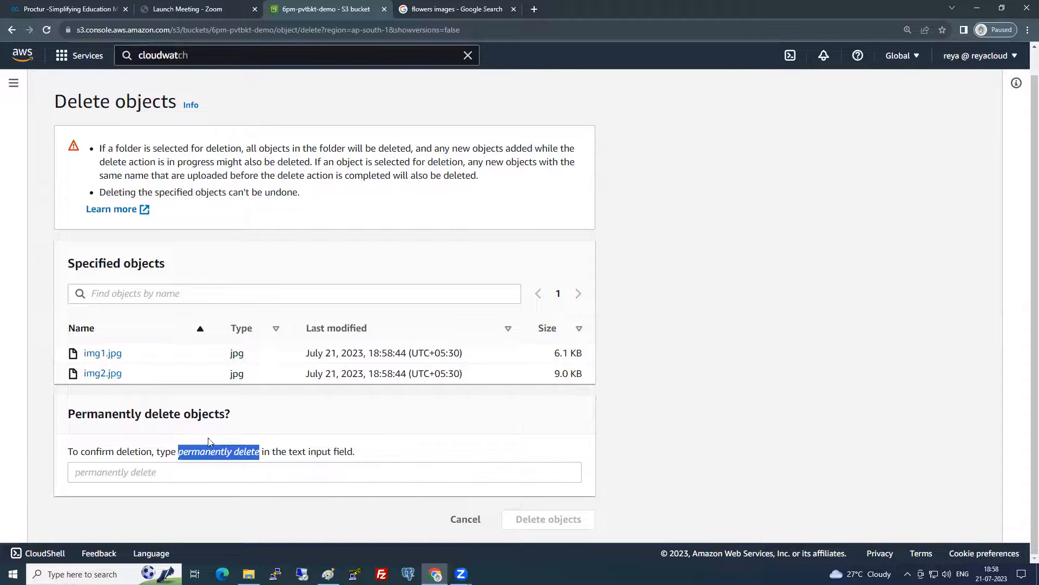
{"action": "left_click", "coordinate": [233, 472]}
{"action": "key", "text": "ctrl+v"}
{"action": "left_click", "coordinate": [539, 519]}
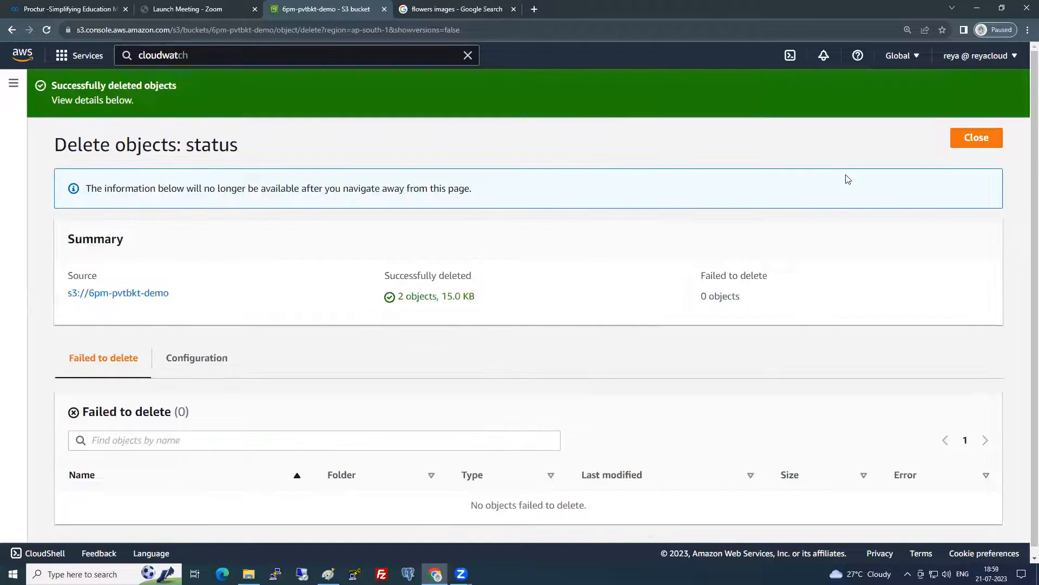
{"action": "left_click", "coordinate": [991, 138]}
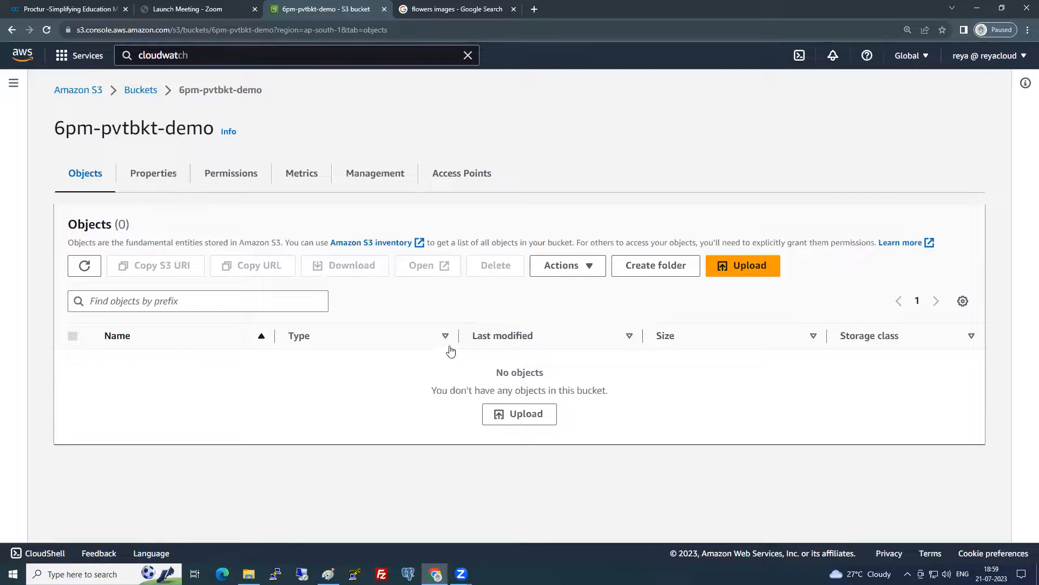
{"action": "key", "text": "alt+Tab"}
{"action": "left_click_drag", "start_coordinate": [152, 137], "coordinate": [401, 419]}
- Upload the dropped img1.jpg and img2.jpg to 6pm-pvtbkt-demo and select img1.jpg
{"action": "key", "text": "alt+Tab"}
{"action": "scroll", "coordinate": [415, 379], "scroll_direction": "down", "scroll_amount": 3}
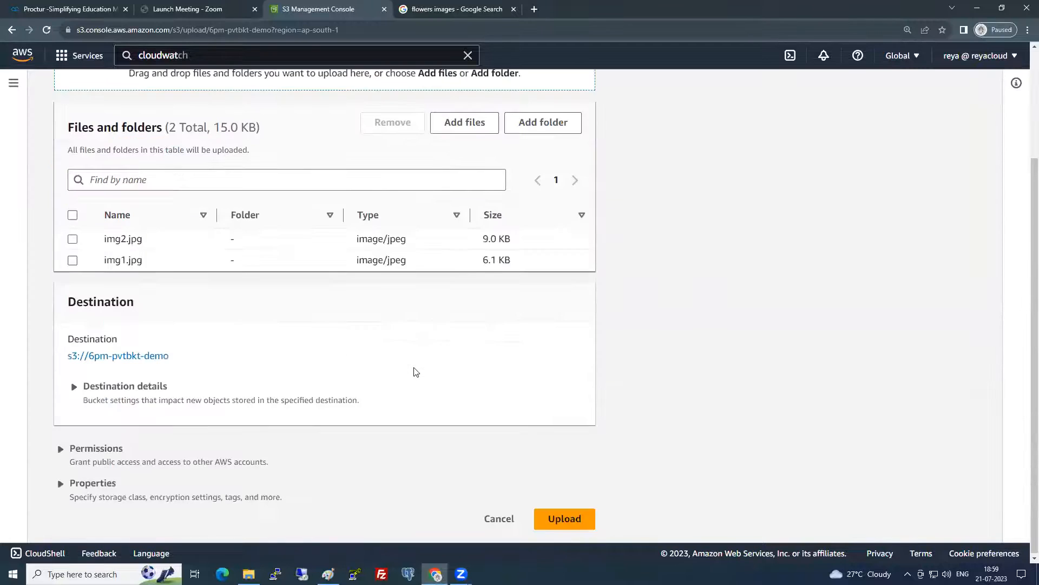
{"action": "left_click", "coordinate": [564, 518]}
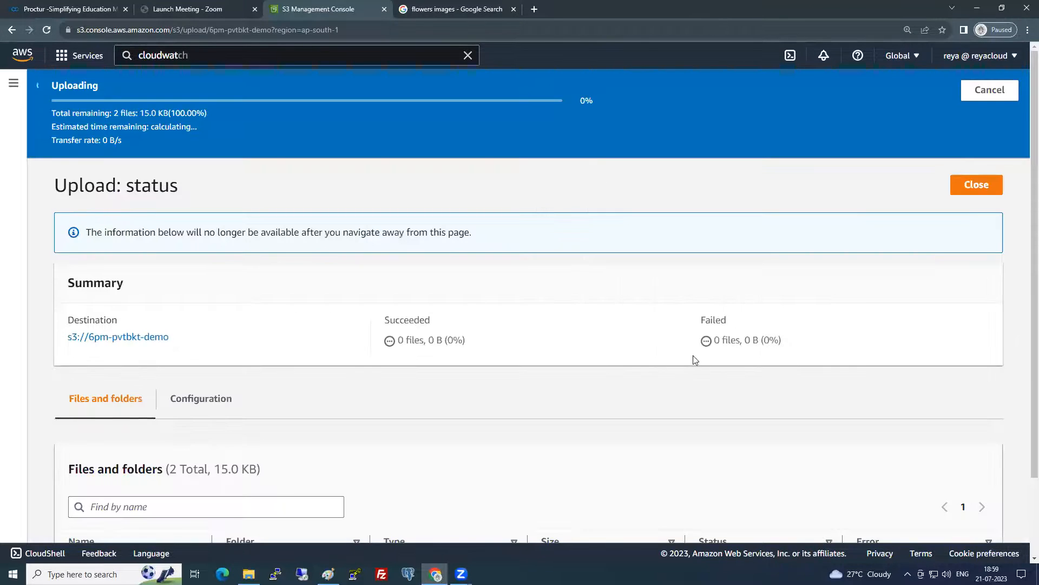
{"action": "left_click", "coordinate": [971, 146]}
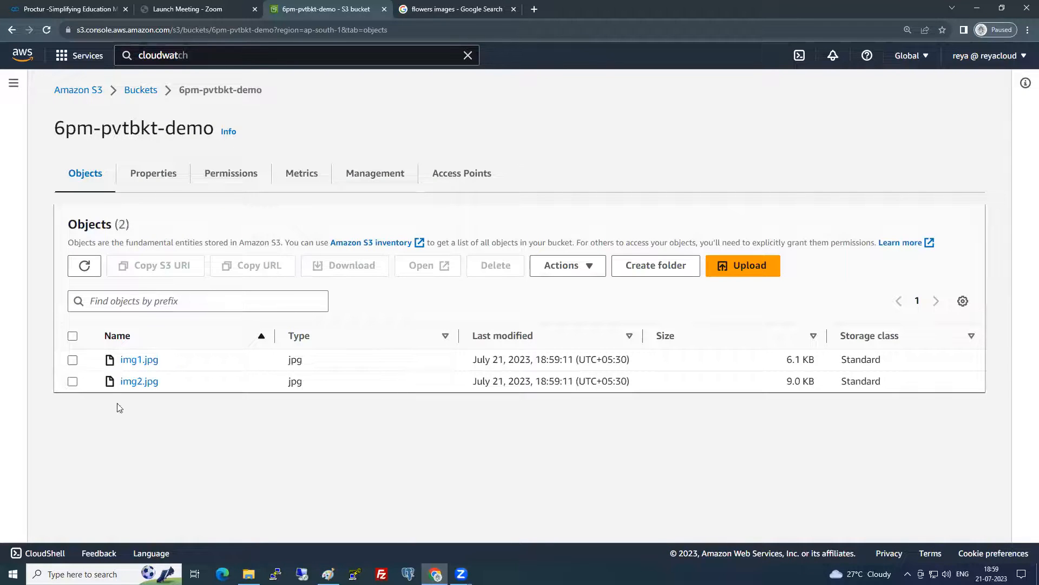
{"action": "left_click", "coordinate": [72, 360]}
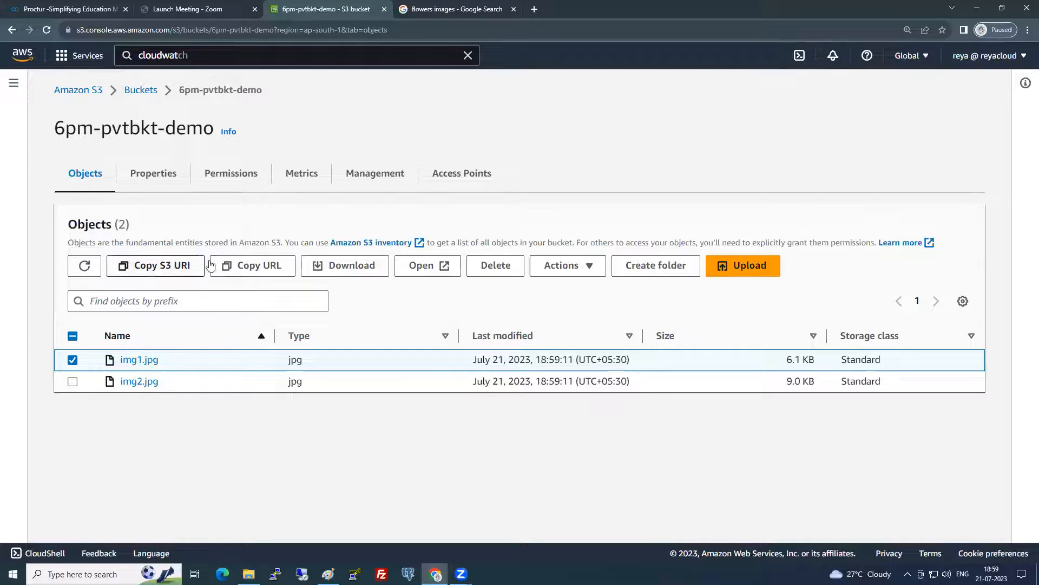
- Open img1.jpg's details, examine its S3 URI and ARN, and open its object URL in a new tab
{"action": "left_click", "coordinate": [141, 361]}
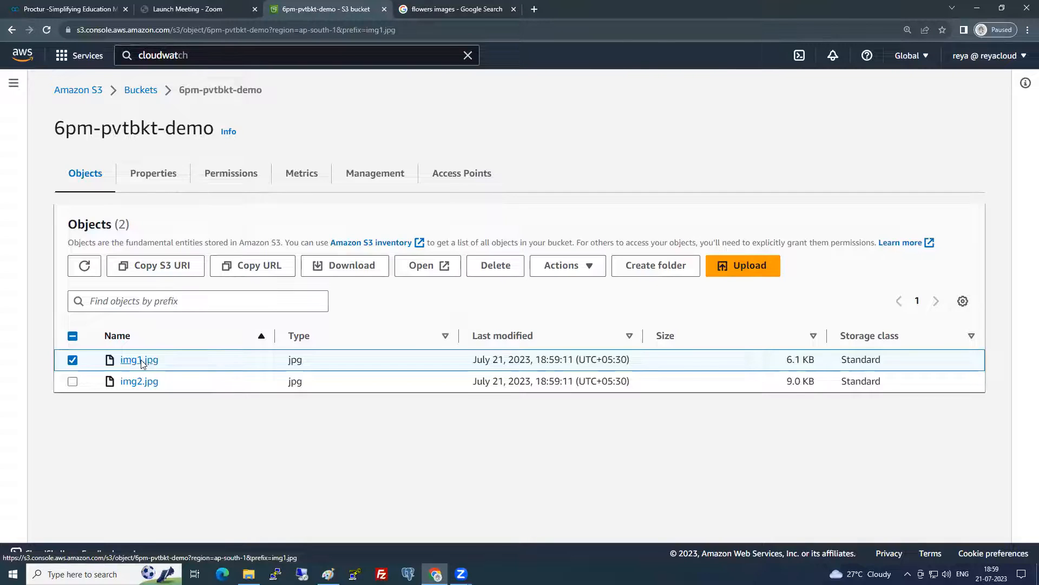
{"action": "scroll", "coordinate": [300, 353], "scroll_direction": "down", "scroll_amount": 1}
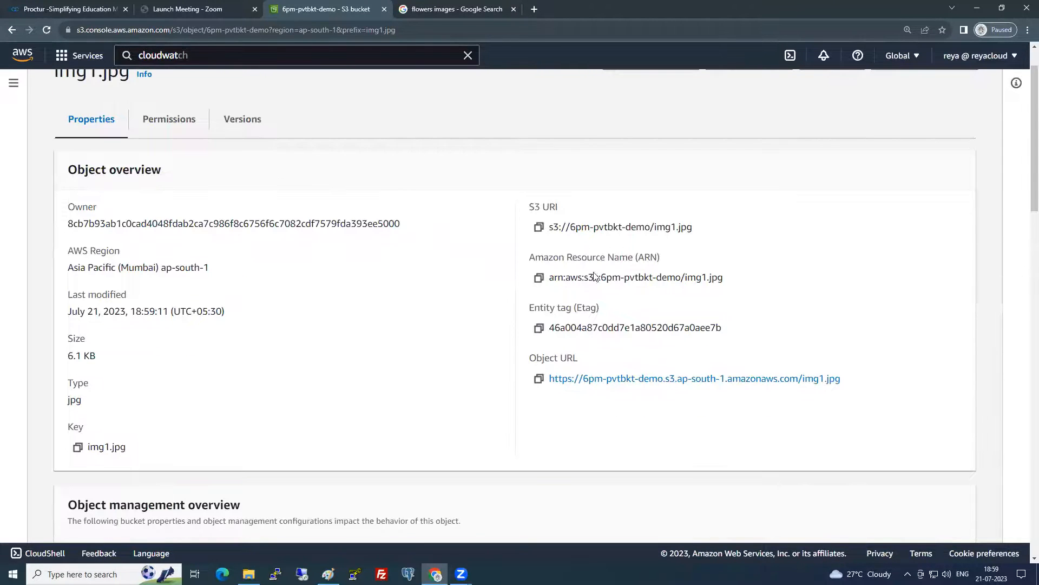
{"action": "left_click_drag", "start_coordinate": [550, 228], "coordinate": [697, 222]}
{"action": "left_click_drag", "start_coordinate": [566, 228], "coordinate": [540, 227]}
{"action": "left_click", "coordinate": [663, 227]}
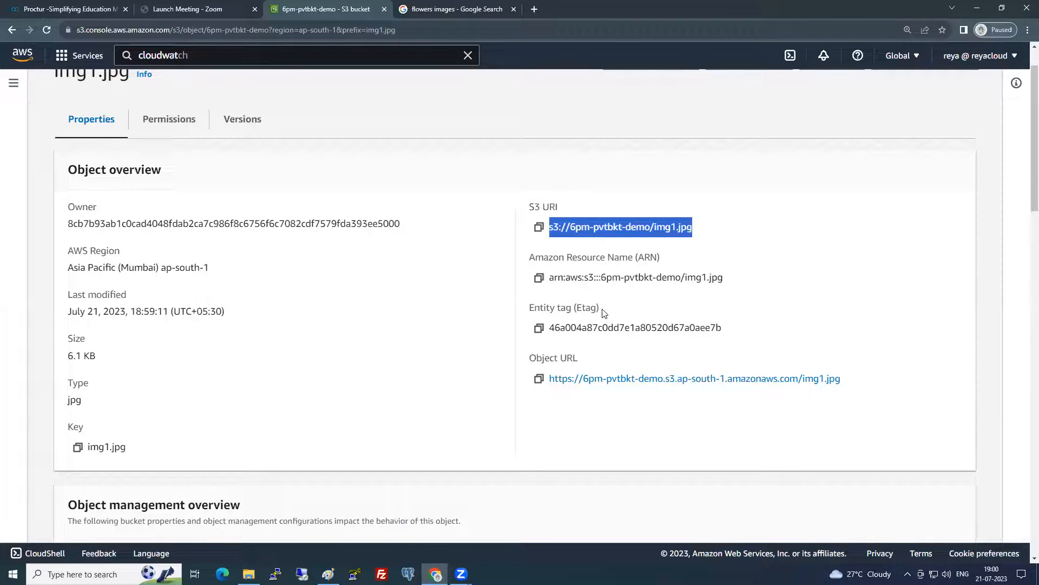
{"action": "left_click", "coordinate": [709, 279]}
{"action": "left_click_drag", "start_coordinate": [710, 279], "coordinate": [540, 280]}
{"action": "scroll", "coordinate": [670, 360], "scroll_direction": "down", "scroll_amount": 2}
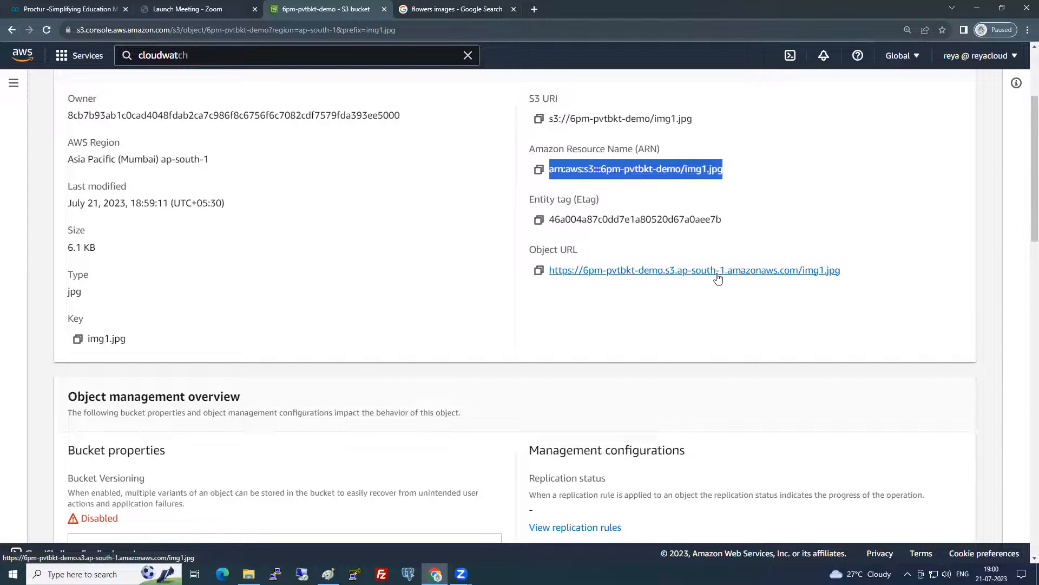
{"action": "right_click", "coordinate": [837, 273]}
{"action": "left_click", "coordinate": [845, 280]}
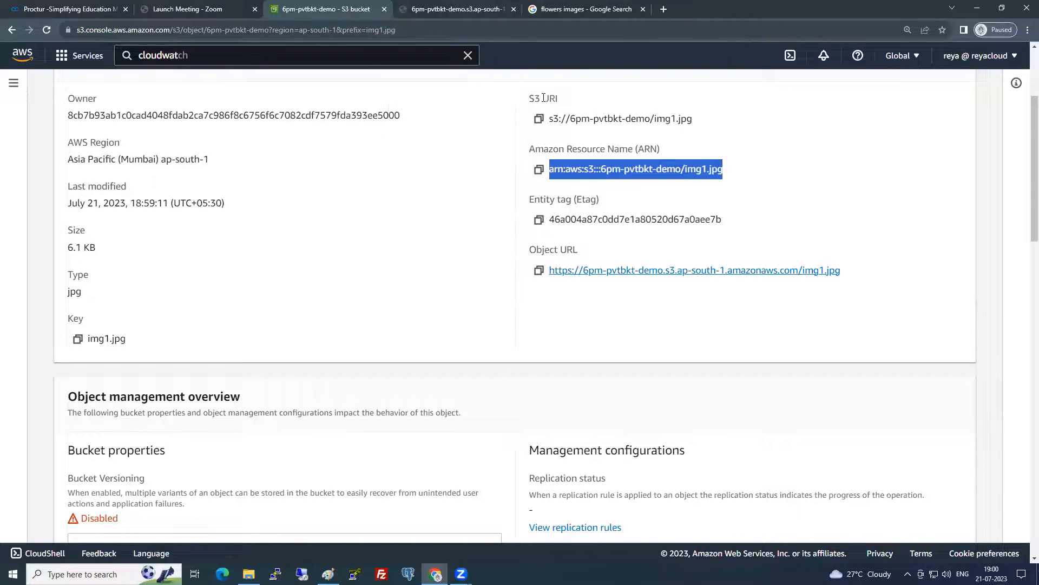
- View the AccessDenied XML error returned by img1.jpg's object URL, then close that tab
{"action": "left_click", "coordinate": [442, 6]}
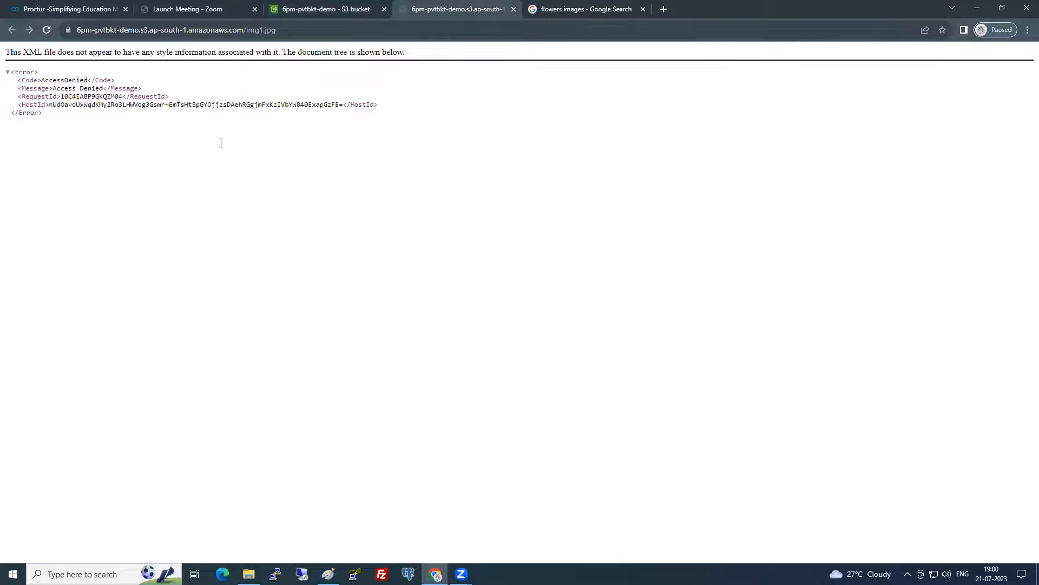
{"action": "left_click_drag", "start_coordinate": [39, 85], "coordinate": [99, 80]}
{"action": "left_click", "coordinate": [311, 30]}
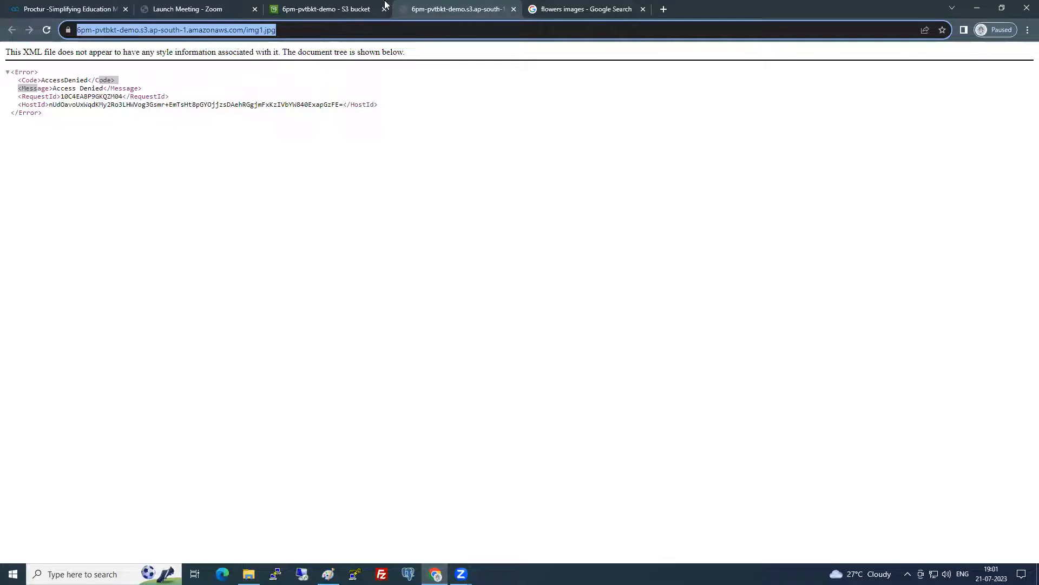
{"action": "left_click", "coordinate": [514, 9]}
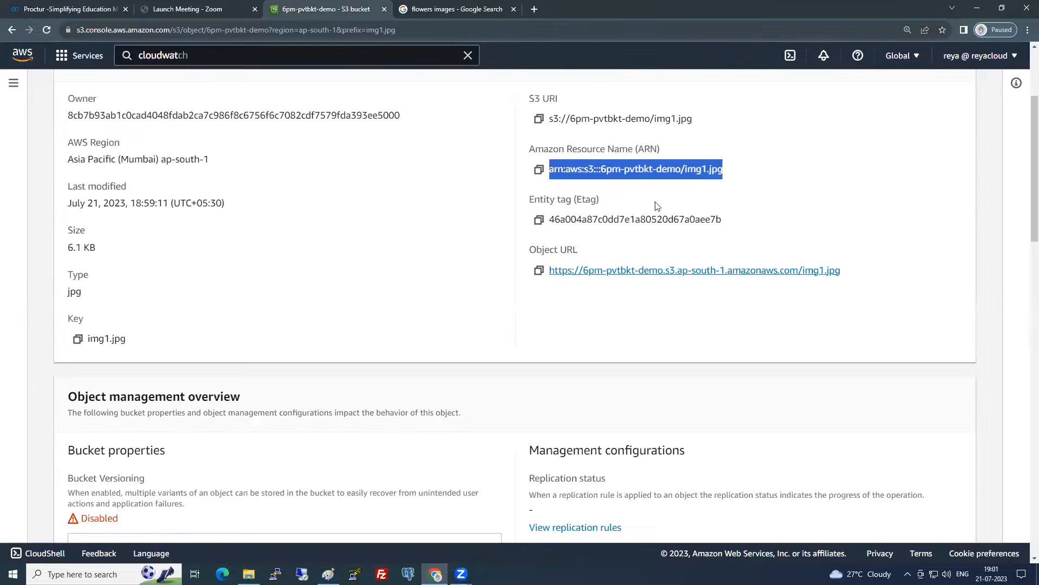
- Return to the bucket's object list and download img1.jpg
{"action": "scroll", "coordinate": [410, 328], "scroll_direction": "up", "scroll_amount": 3}
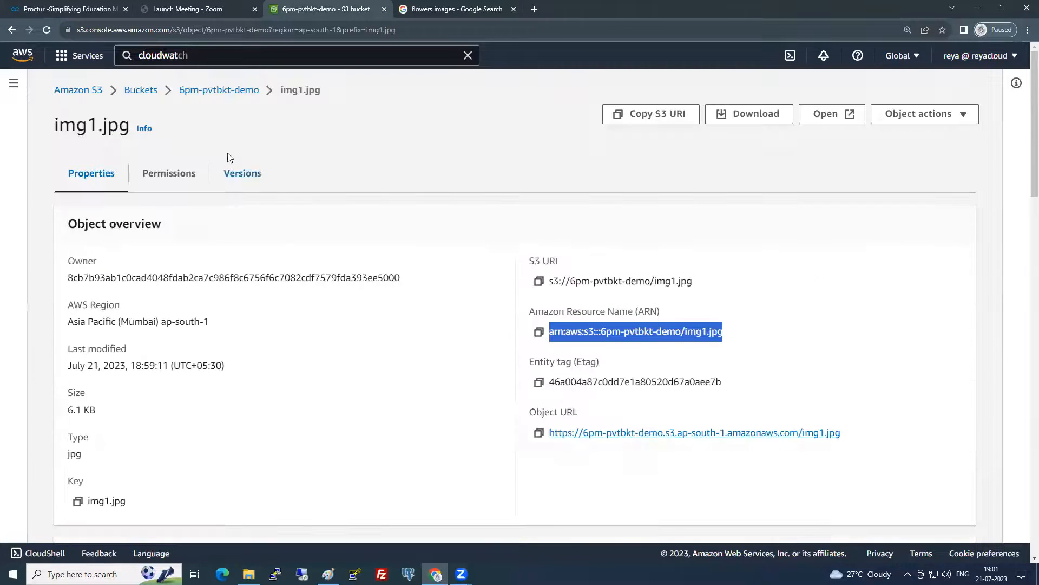
{"action": "left_click", "coordinate": [223, 95]}
{"action": "left_click", "coordinate": [72, 359]}
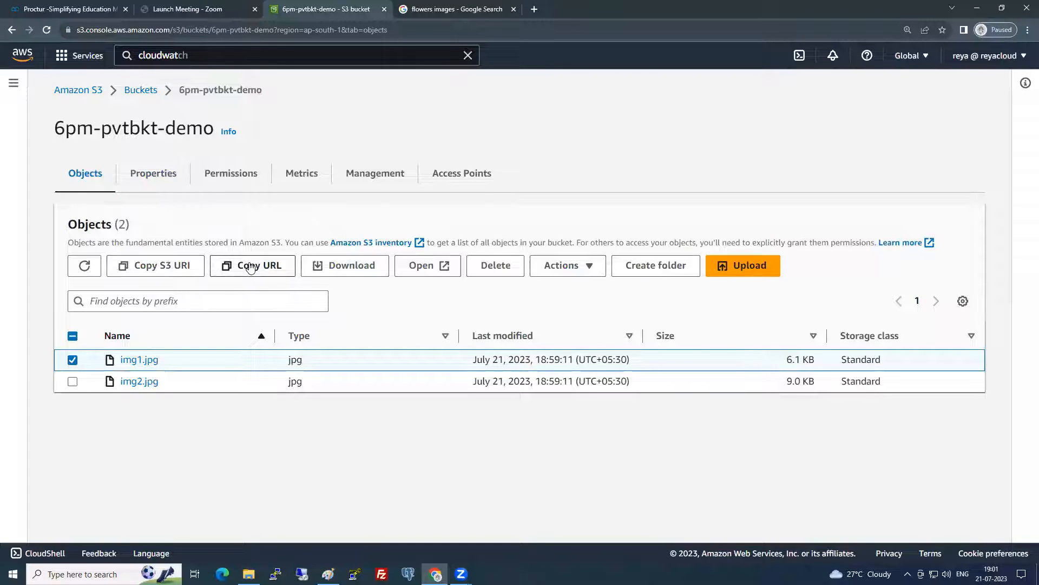
{"action": "left_click", "coordinate": [366, 266]}
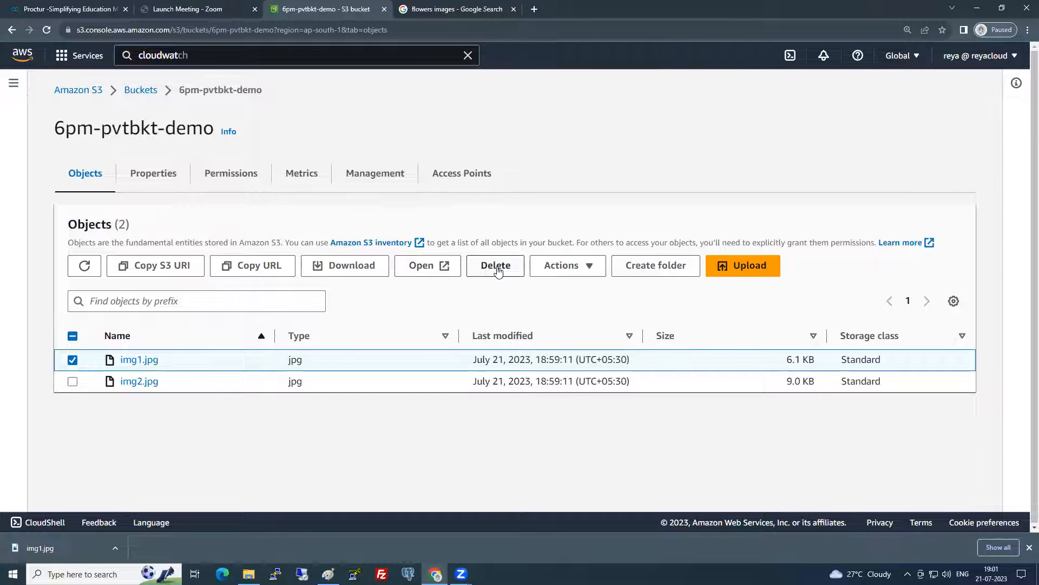
- Create a folder named test in the bucket and dismiss the confirmation notice
{"action": "left_click", "coordinate": [669, 271]}
{"action": "type", "text": "test"}
{"action": "scroll", "coordinate": [359, 399], "scroll_direction": "down", "scroll_amount": 4}
{"action": "left_click", "coordinate": [574, 491]}
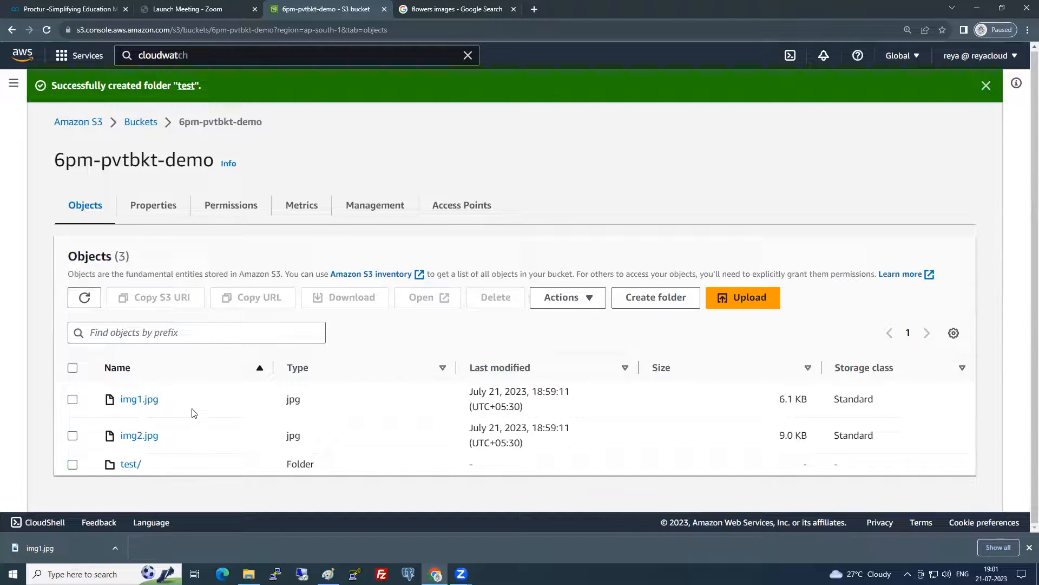
{"action": "left_click", "coordinate": [72, 400]}
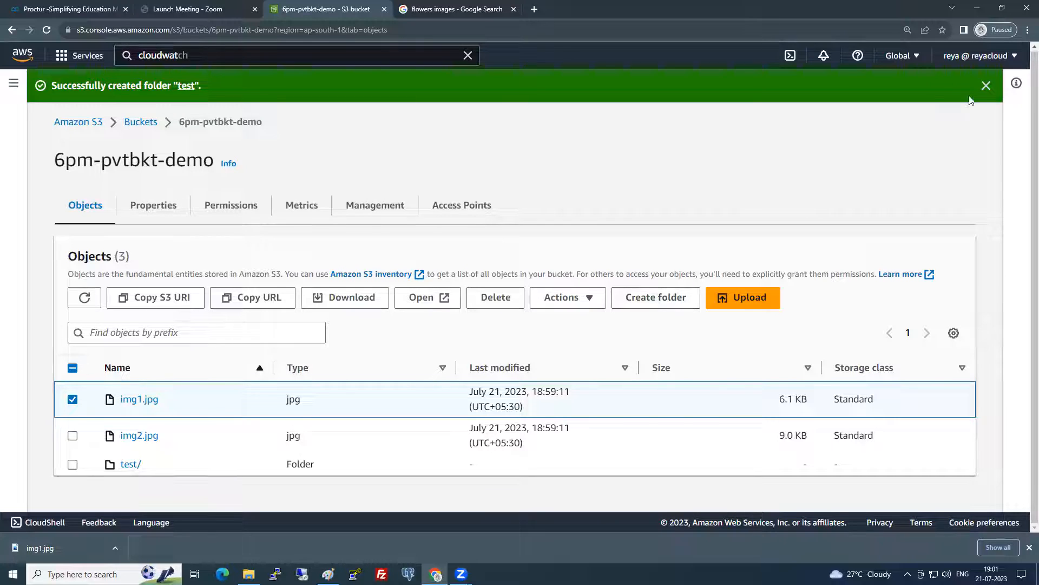
{"action": "left_click", "coordinate": [986, 86]}
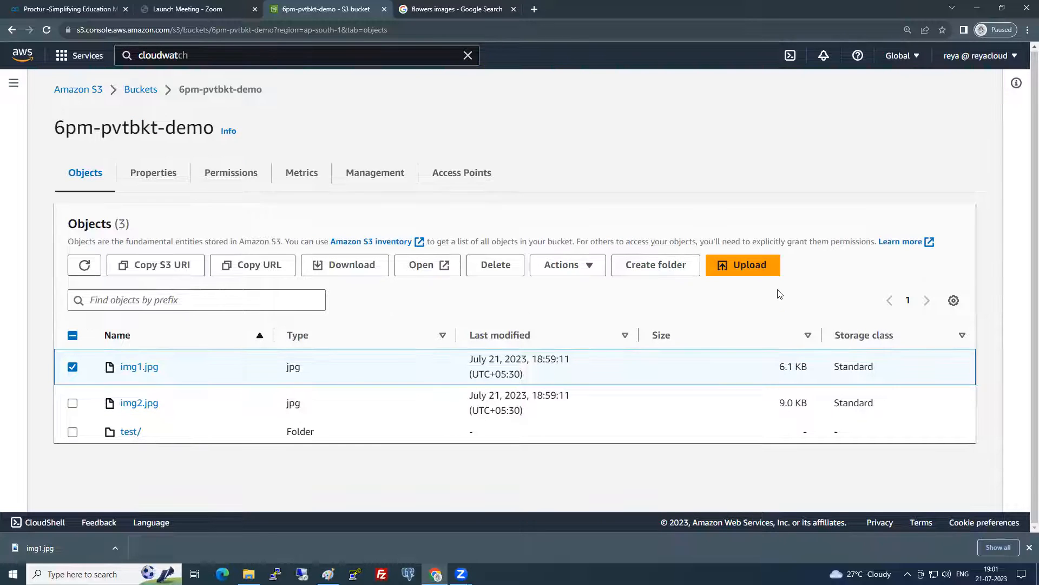
- Start a presigned URL for img1.jpg and set its expiry to 5 minutes
{"action": "left_click", "coordinate": [588, 270]}
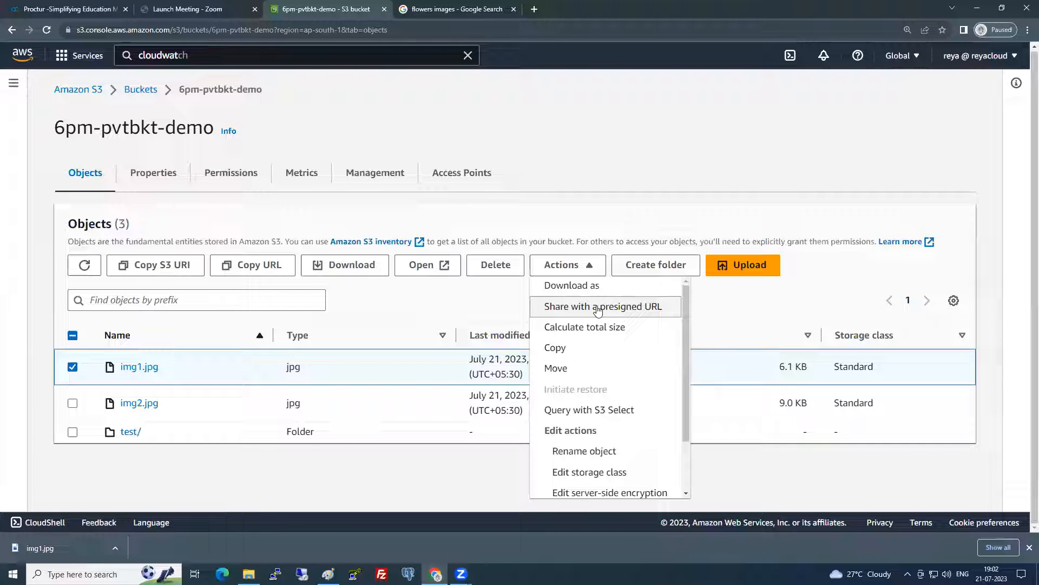
{"action": "left_click", "coordinate": [597, 308]}
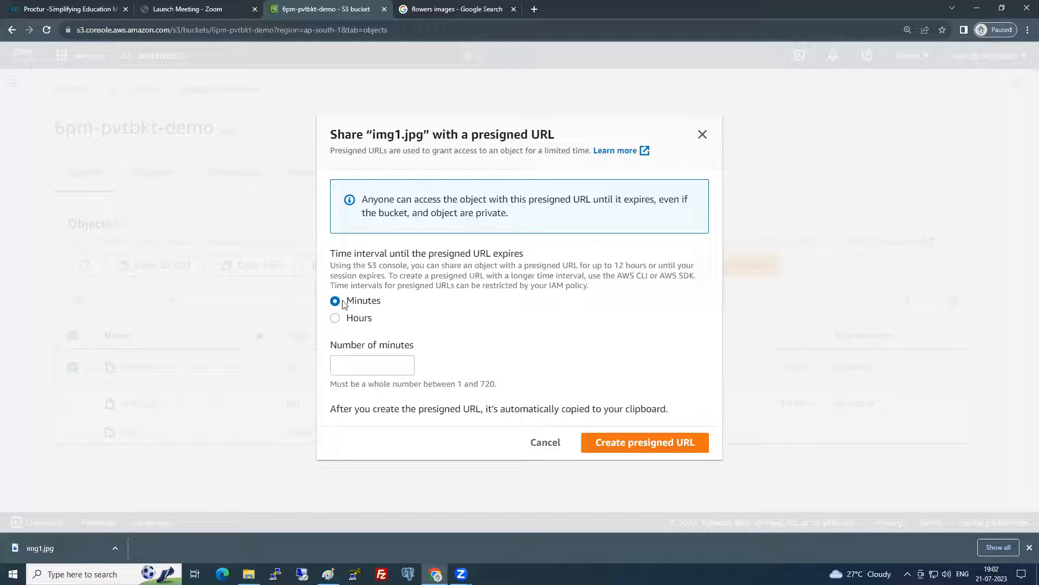
{"action": "left_click", "coordinate": [339, 320]}
{"action": "left_click_drag", "start_coordinate": [493, 385], "coordinate": [484, 385]}
{"action": "left_click", "coordinate": [355, 302]}
{"action": "left_click", "coordinate": [355, 303]}
{"action": "left_click", "coordinate": [374, 368]}
{"action": "type", "text": "5"}
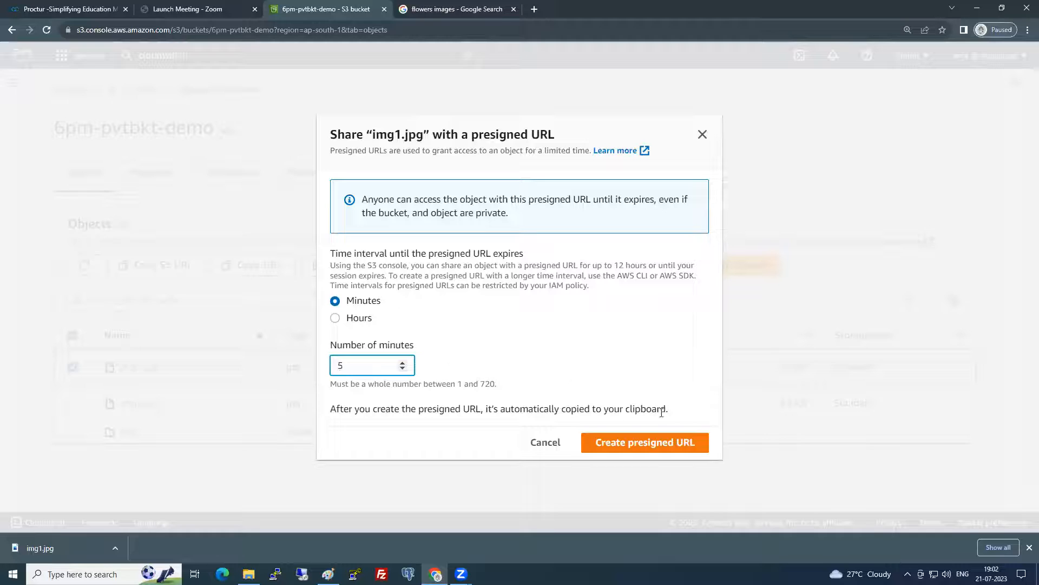
- Generate and copy the presigned URL, then load it in a new tab to show the rose
{"action": "left_click", "coordinate": [659, 443]}
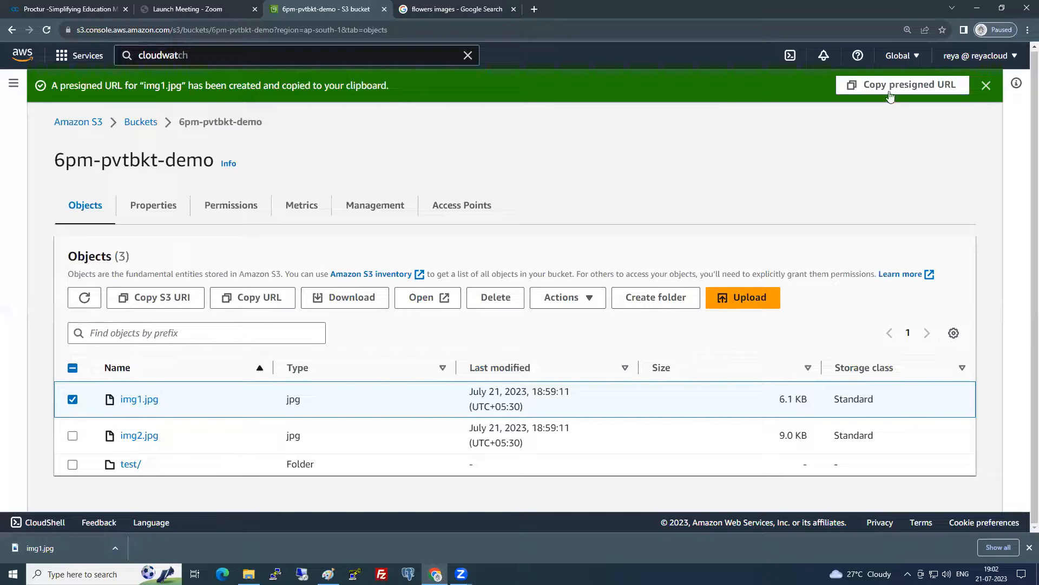
{"action": "left_click", "coordinate": [896, 86]}
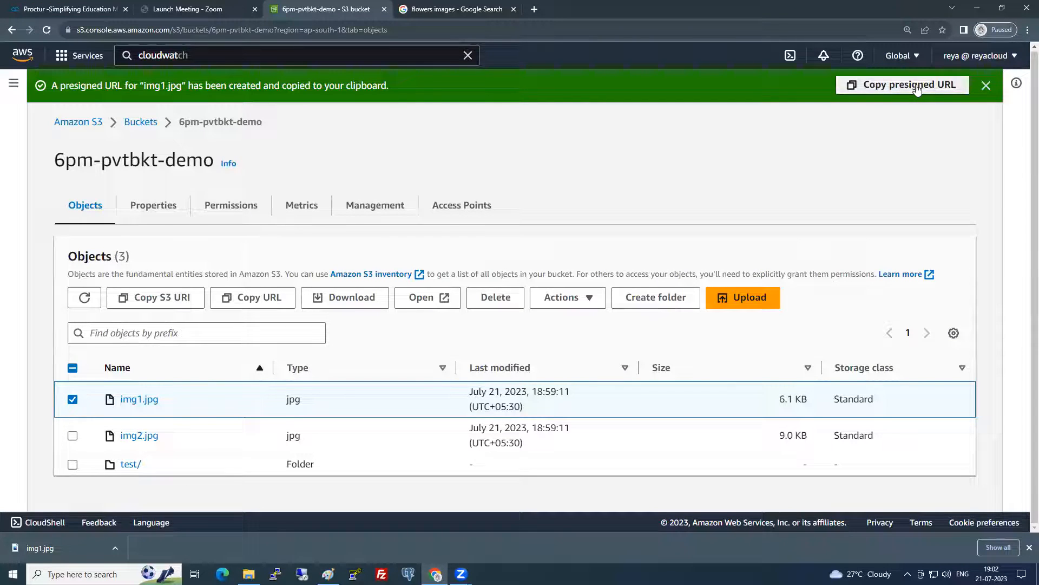
{"action": "left_click", "coordinate": [535, 9]}
{"action": "key", "text": "ctrl+v"}
{"action": "key", "text": "Return"}
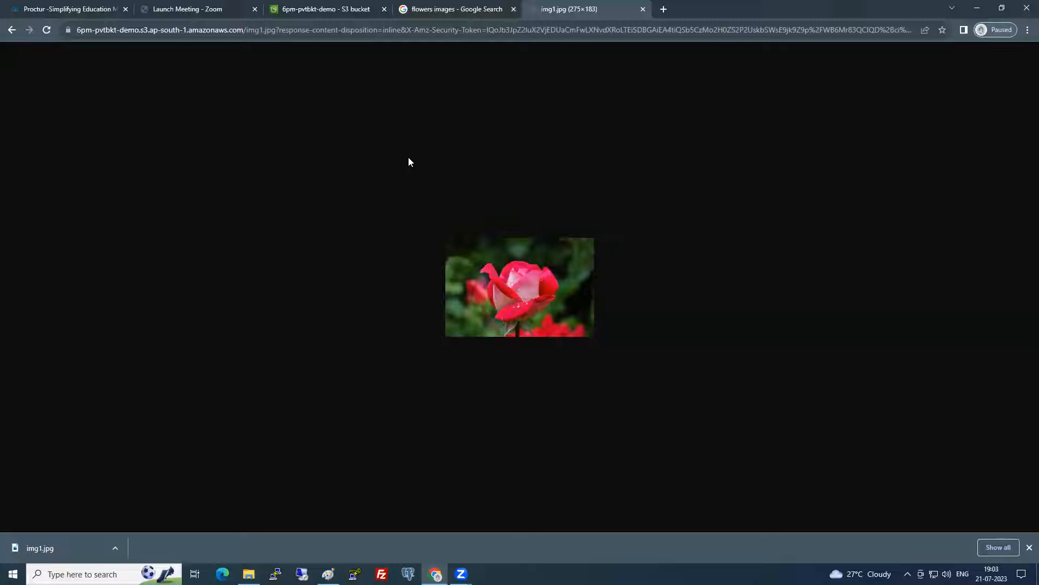
- Close the flowers images tab and switch back to the 6pm-pvtbkt-demo bucket tab
{"action": "left_click", "coordinate": [514, 9]}
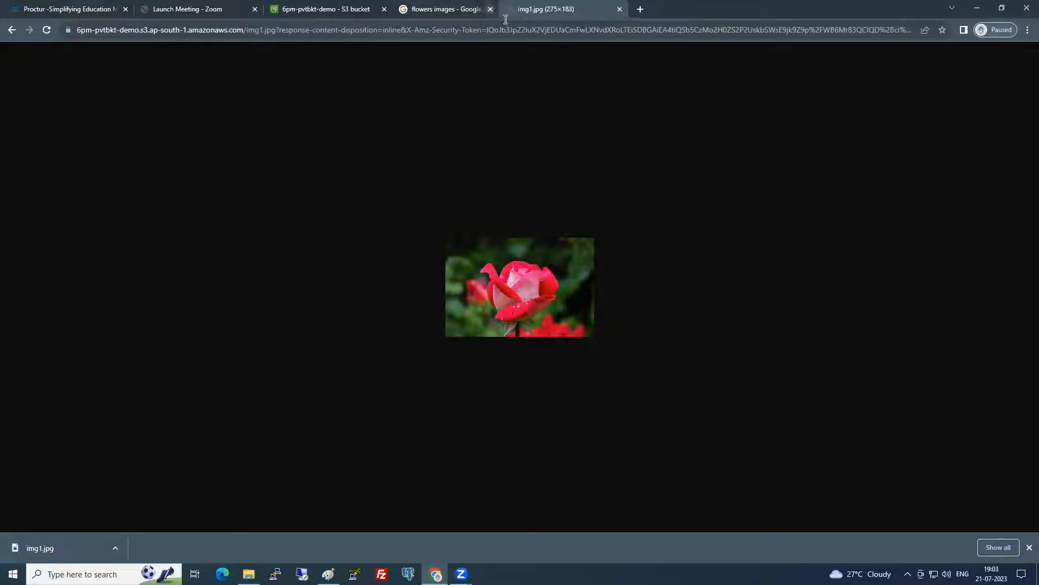
{"action": "left_click", "coordinate": [310, 11]}
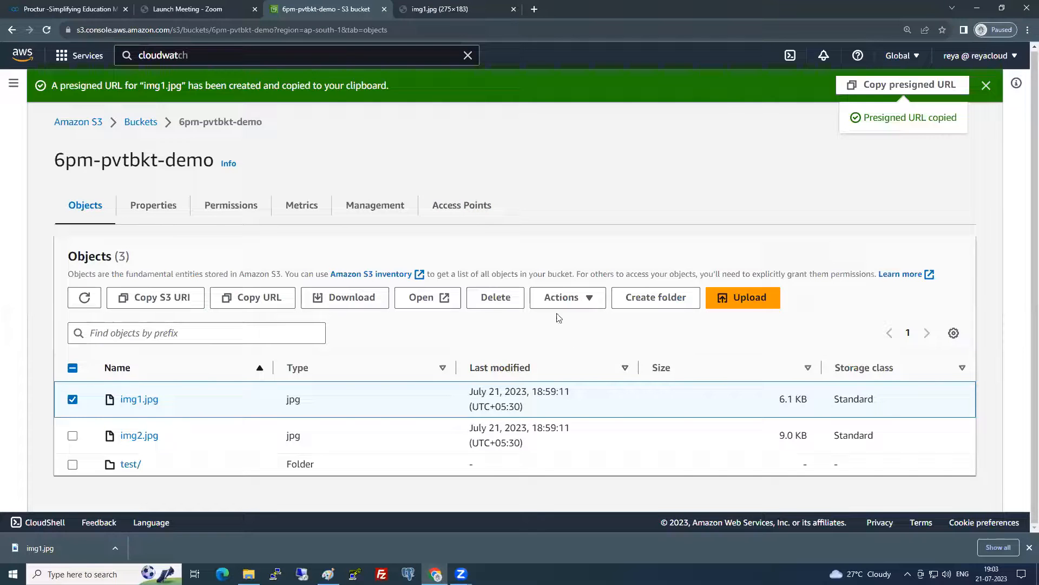
- Dismiss the presigned URL banner and view img1.jpg's Rename object page, then cancel
{"action": "left_click", "coordinate": [568, 297]}
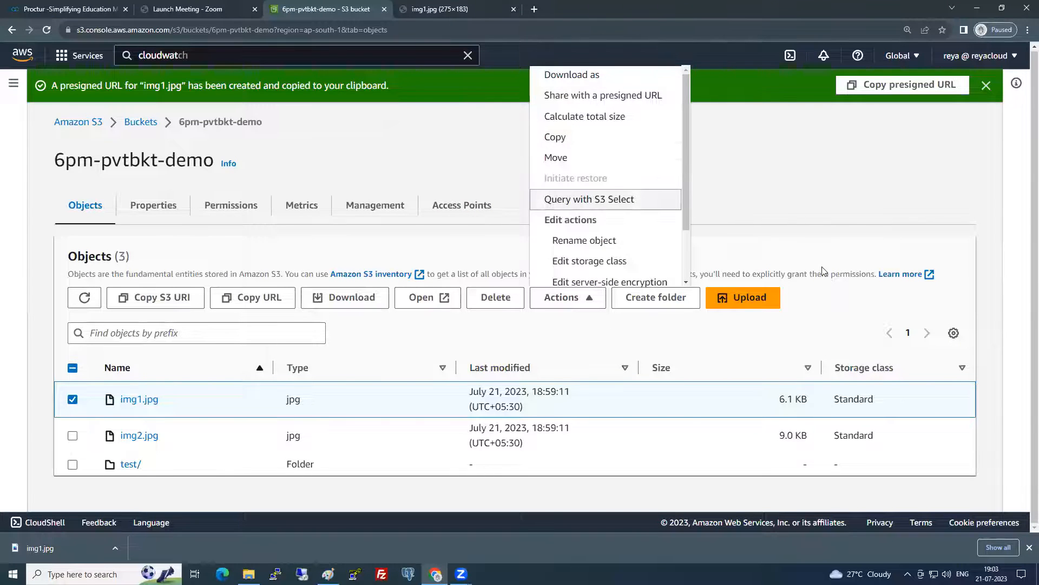
{"action": "left_click", "coordinate": [986, 85]}
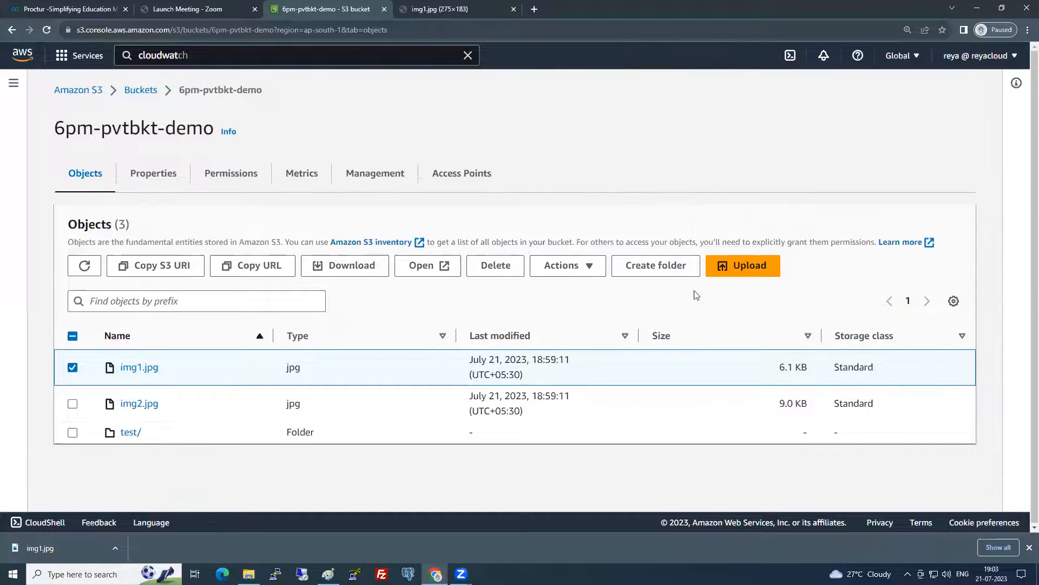
{"action": "left_click", "coordinate": [591, 266]}
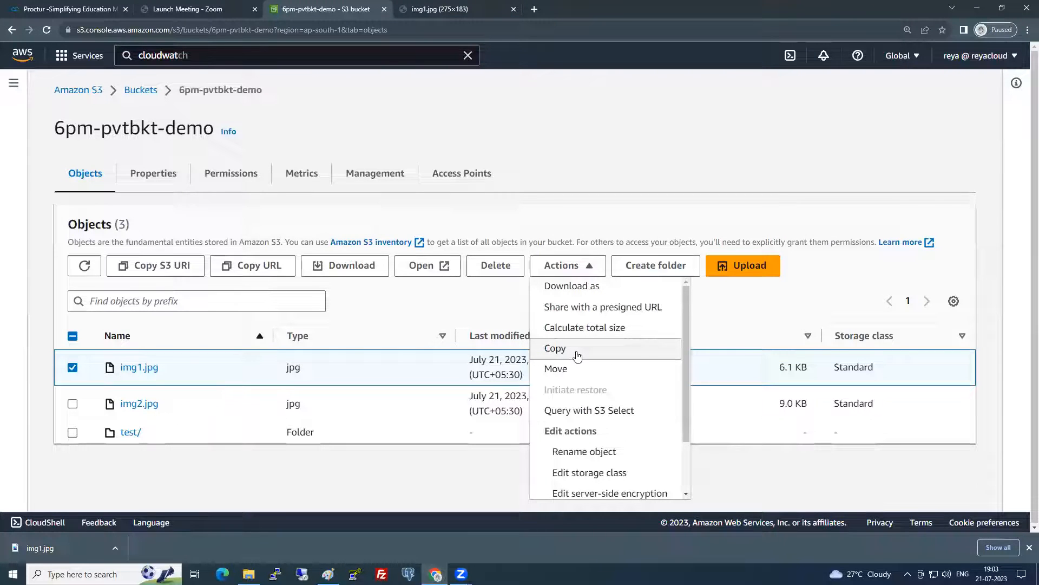
{"action": "scroll", "coordinate": [606, 390], "scroll_direction": "down", "scroll_amount": 2}
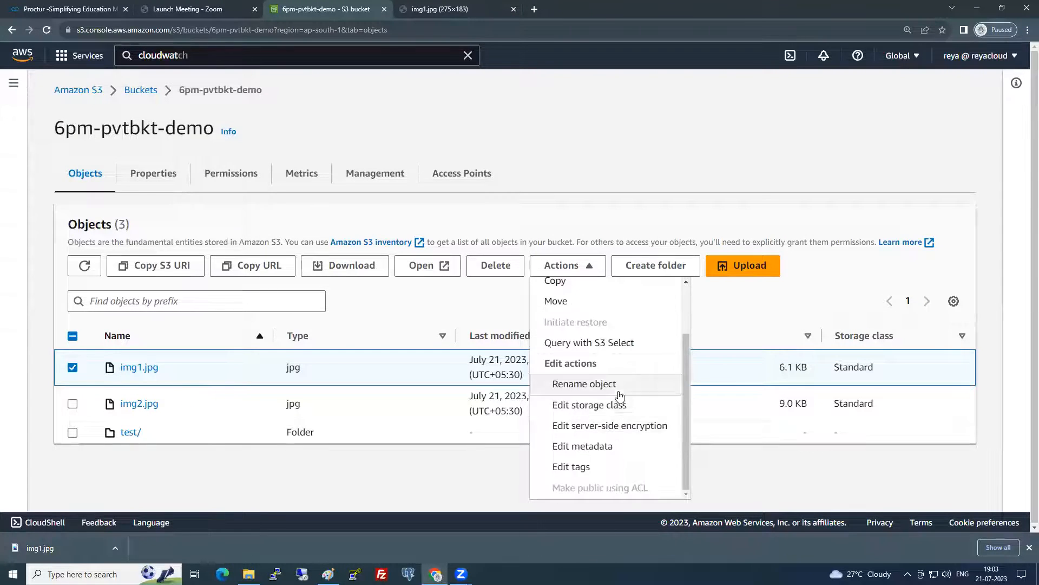
{"action": "left_click", "coordinate": [585, 384]}
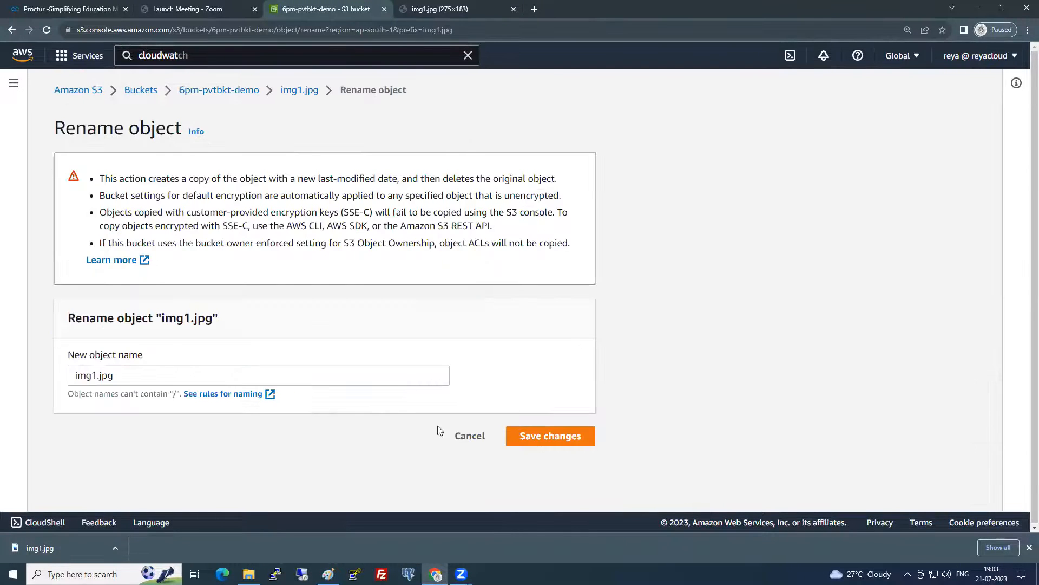
{"action": "left_click", "coordinate": [470, 435]}
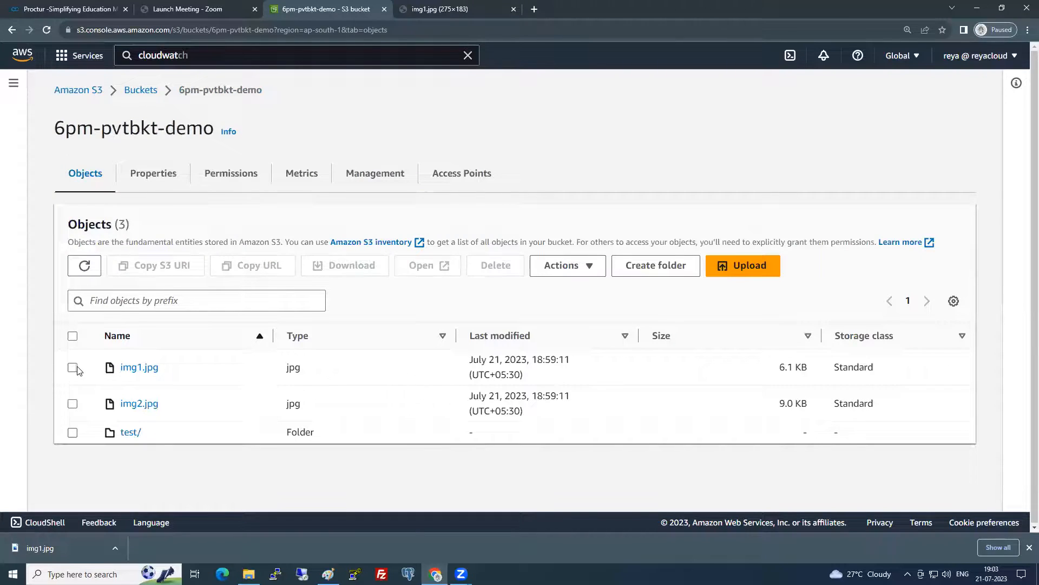
- View img1.jpg's Edit storage class page and cancel without changes
{"action": "left_click", "coordinate": [72, 367]}
{"action": "left_click", "coordinate": [585, 267]}
{"action": "scroll", "coordinate": [629, 400], "scroll_direction": "down", "scroll_amount": 1}
{"action": "scroll", "coordinate": [630, 401], "scroll_direction": "down", "scroll_amount": 1}
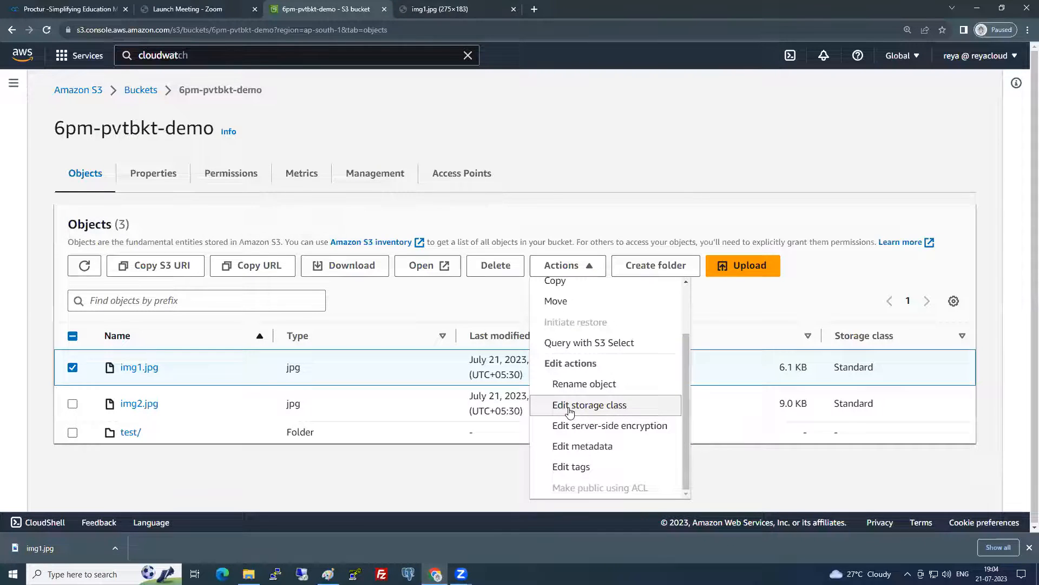
{"action": "left_click", "coordinate": [570, 407]}
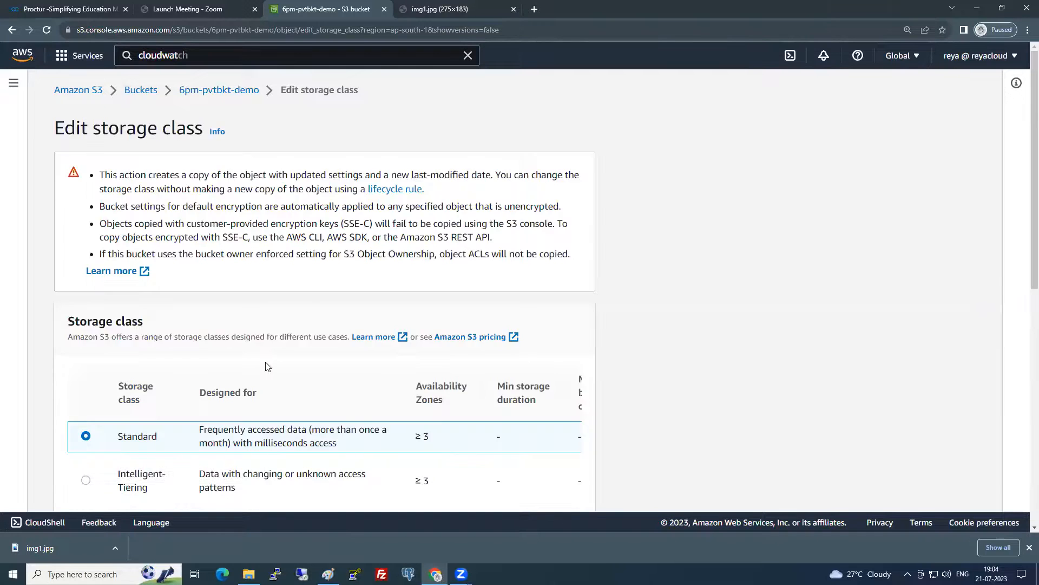
{"action": "scroll", "coordinate": [271, 367], "scroll_direction": "down", "scroll_amount": 6}
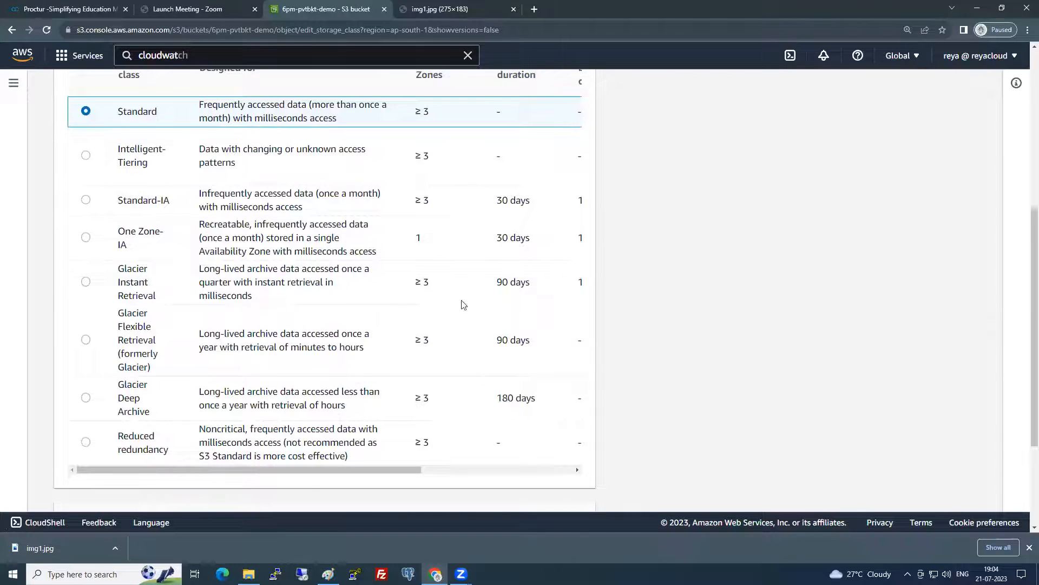
{"action": "scroll", "coordinate": [461, 301], "scroll_direction": "down", "scroll_amount": 3}
{"action": "left_click", "coordinate": [478, 488]}
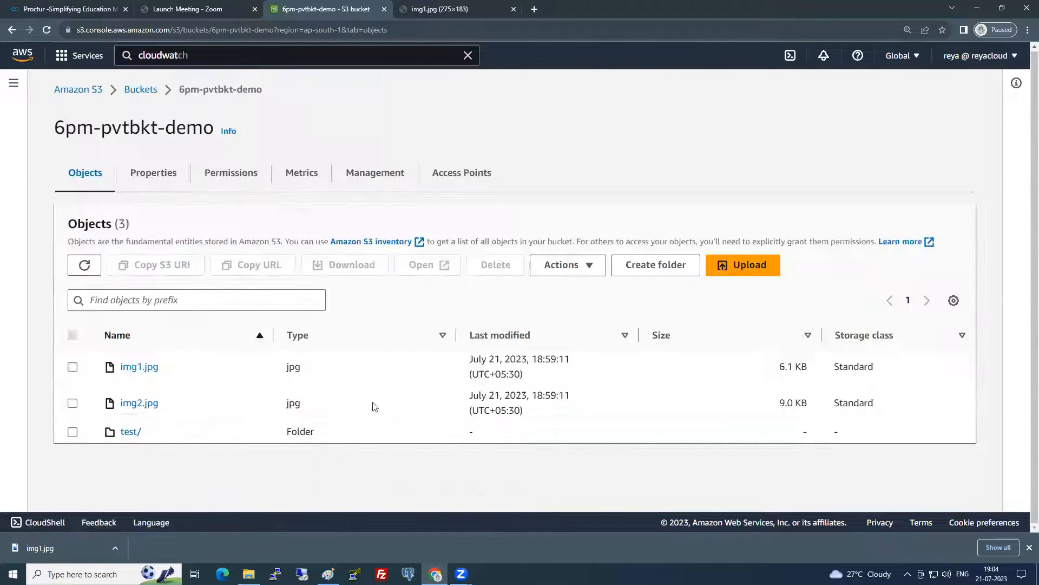
- Select img1.jpg again and reopen its Actions menu
{"action": "left_click", "coordinate": [73, 367]}
{"action": "left_click", "coordinate": [553, 277]}
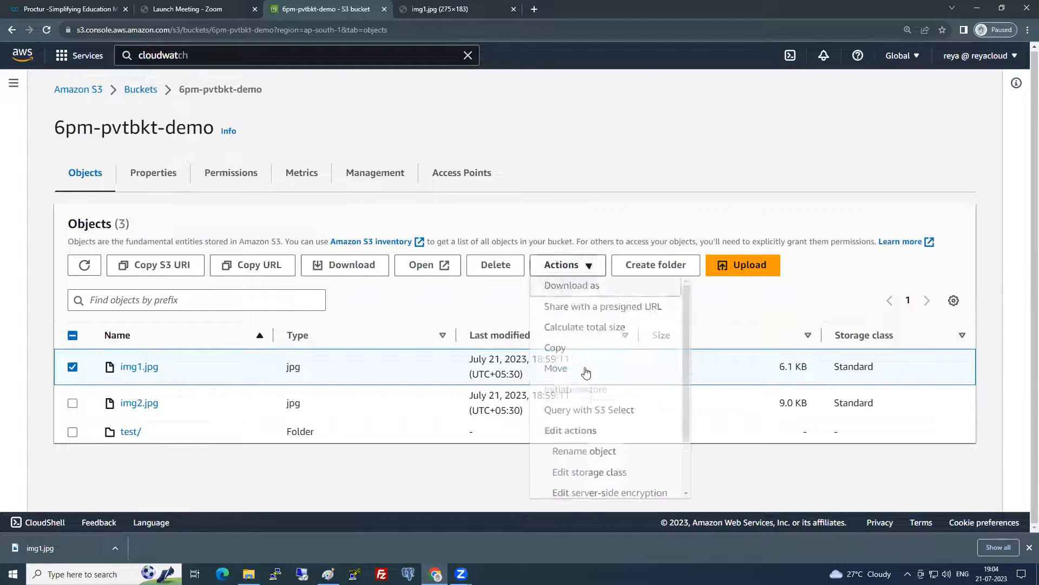
{"action": "scroll", "coordinate": [583, 374], "scroll_direction": "down", "scroll_amount": 1}
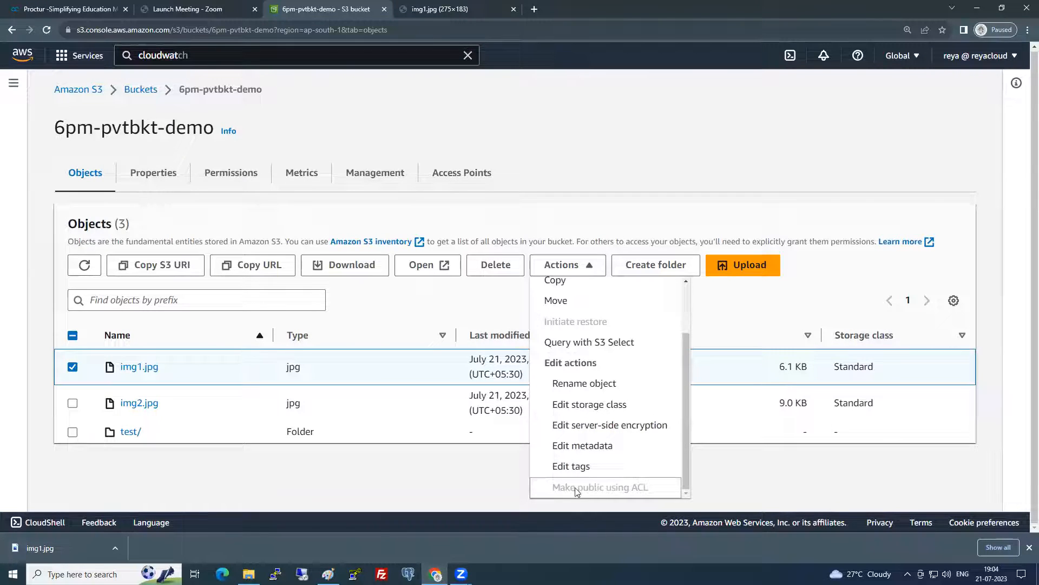
{"action": "scroll", "coordinate": [585, 388], "scroll_direction": "up", "scroll_amount": 2}
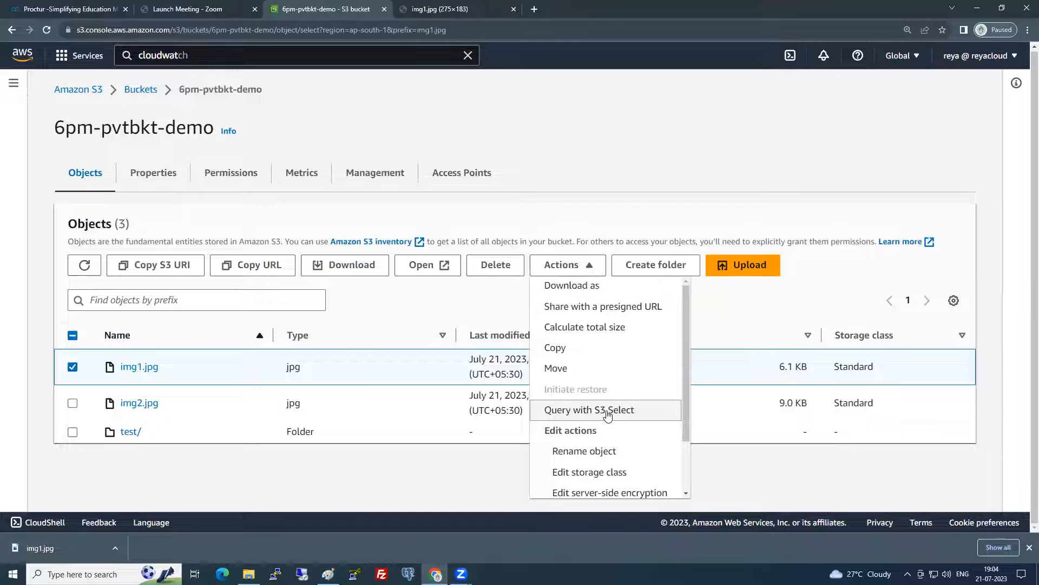
- Review img1.jpg's S3 Select CSV input/output settings and SQL query, then close to its details
{"action": "left_click", "coordinate": [607, 414]}
{"action": "scroll", "coordinate": [433, 314], "scroll_direction": "down", "scroll_amount": 1}
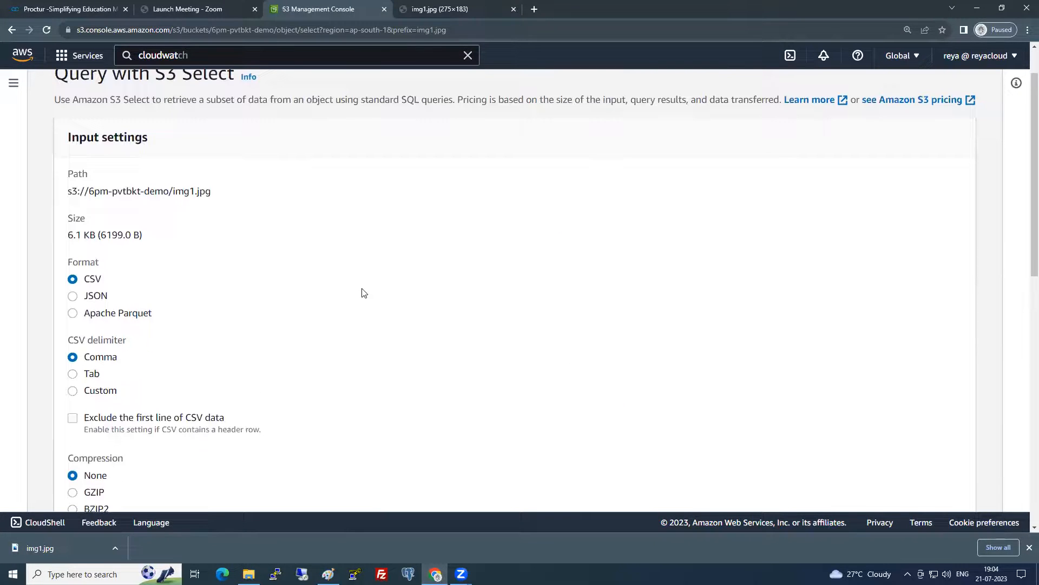
{"action": "double_click", "coordinate": [90, 280]}
{"action": "scroll", "coordinate": [110, 301], "scroll_direction": "down", "scroll_amount": 2}
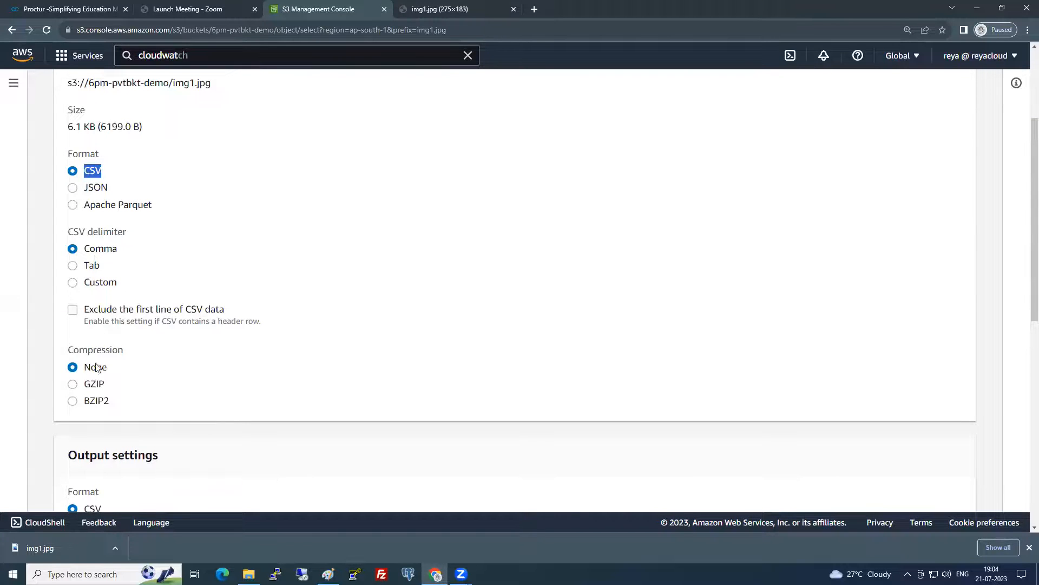
{"action": "scroll", "coordinate": [95, 362], "scroll_direction": "down", "scroll_amount": 4}
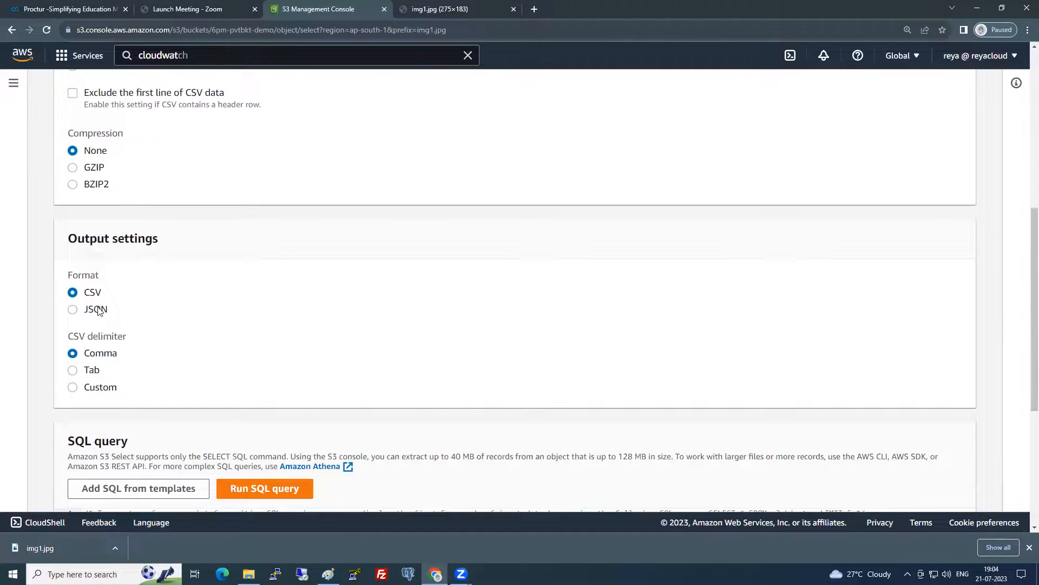
{"action": "scroll", "coordinate": [102, 307], "scroll_direction": "up", "scroll_amount": 6}
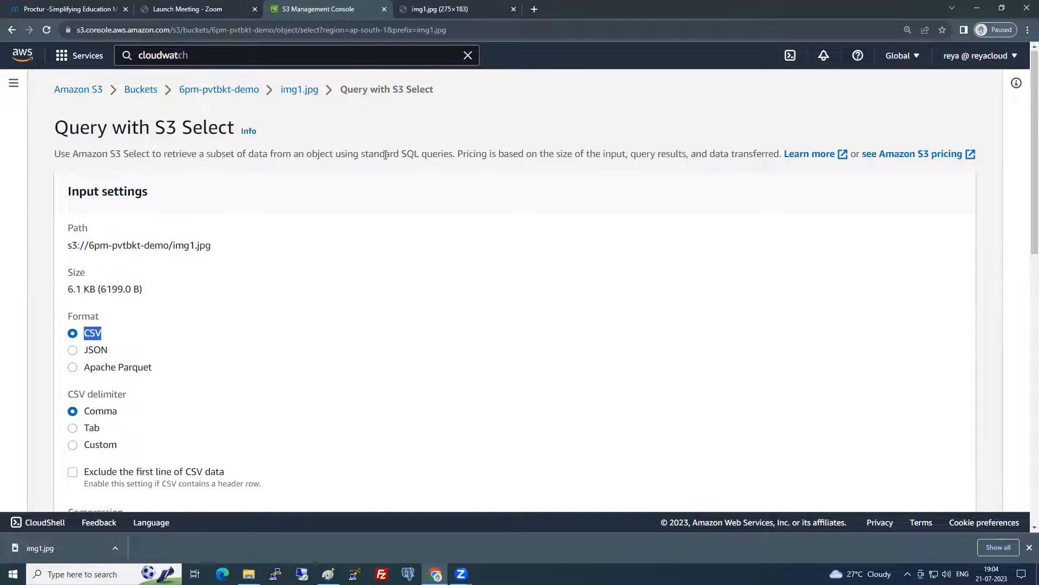
{"action": "left_click_drag", "start_coordinate": [369, 155], "coordinate": [449, 152]}
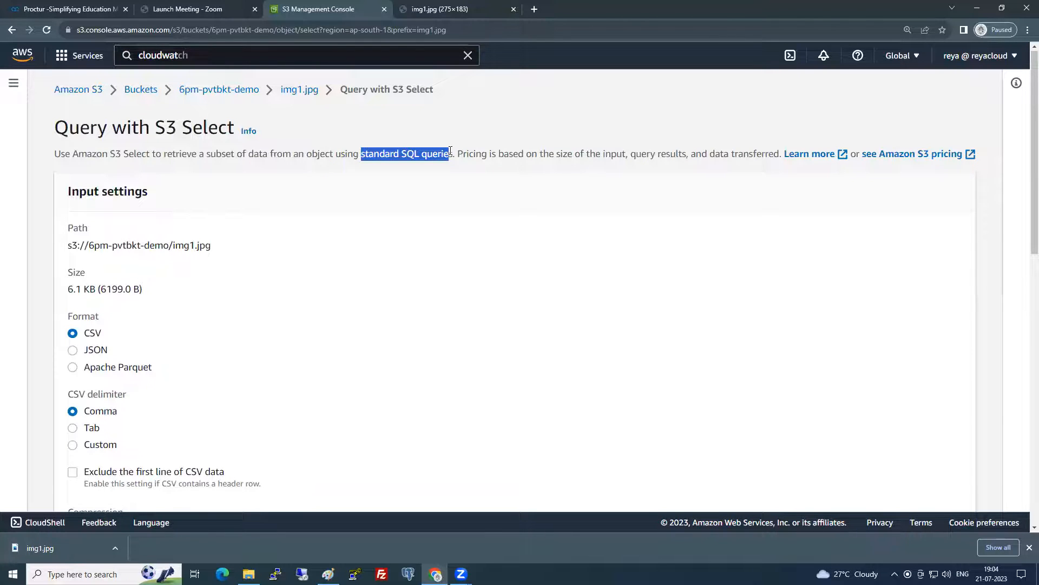
{"action": "scroll", "coordinate": [525, 237], "scroll_direction": "down", "scroll_amount": 10}
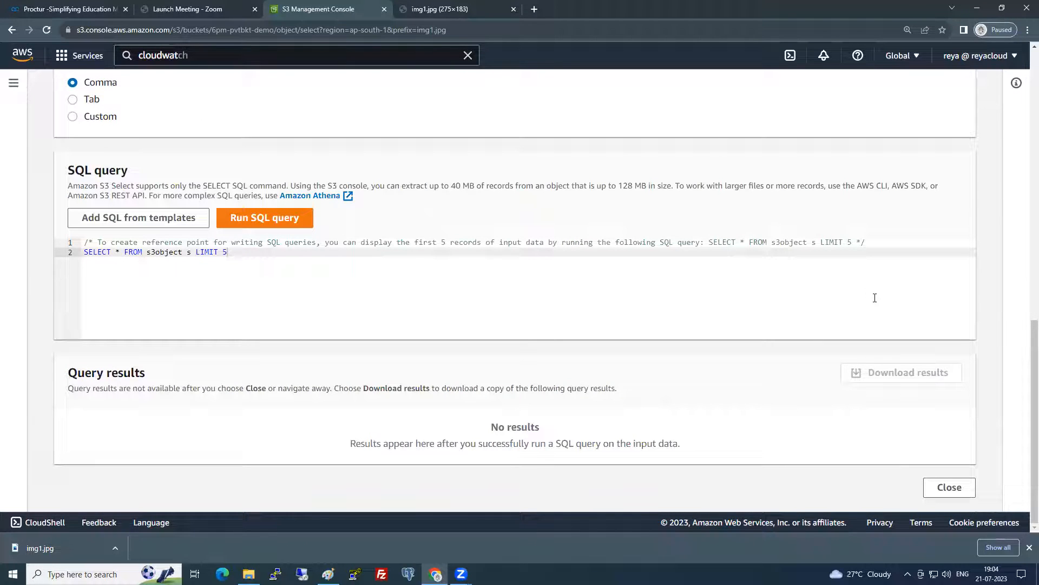
{"action": "left_click", "coordinate": [949, 488]}
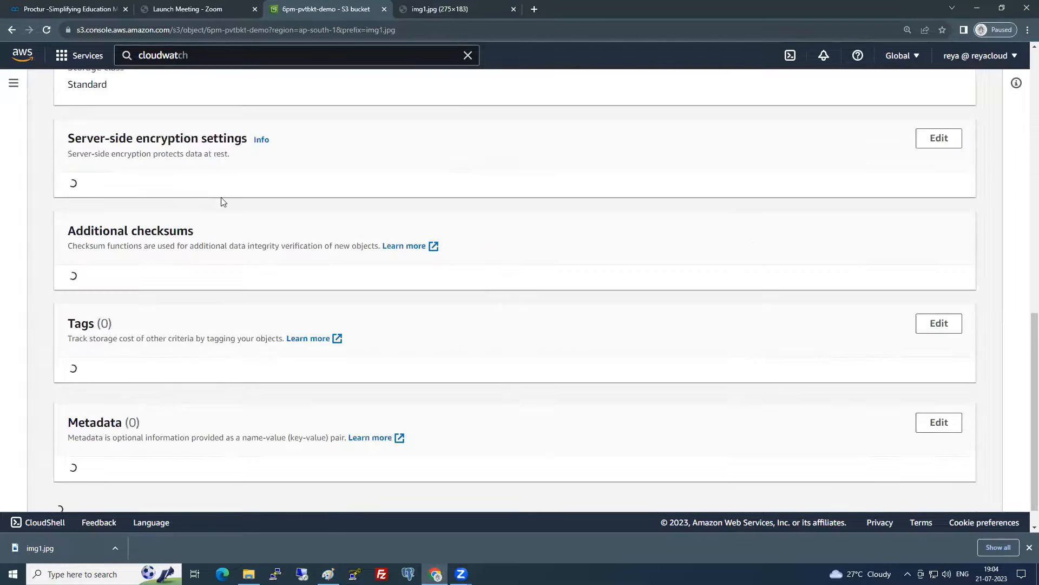
- Return to the 6pm-pvtbkt-demo object list, select img1.jpg and try the name-prefix search
{"action": "left_click", "coordinate": [223, 91]}
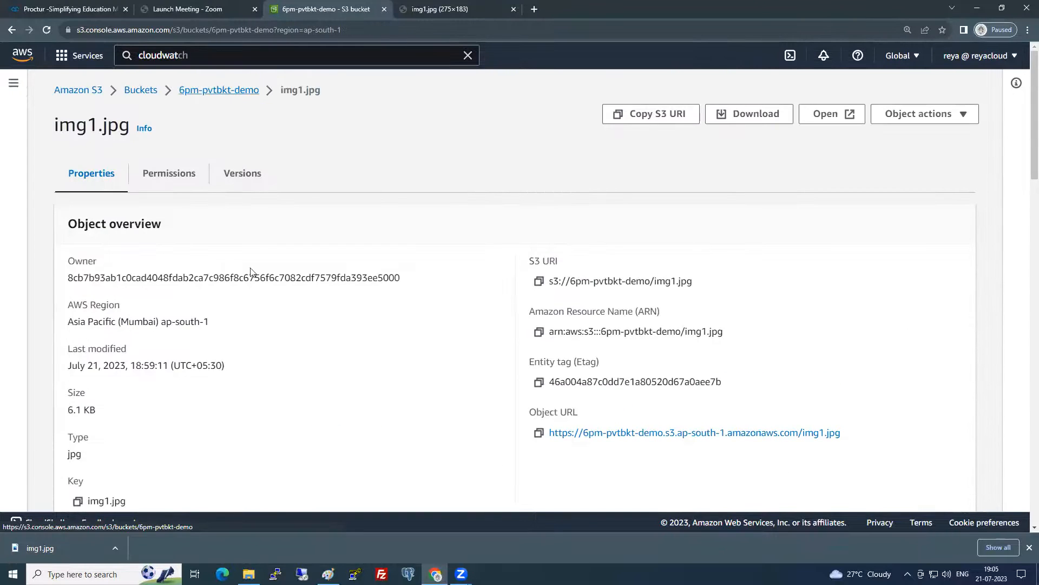
{"action": "left_click", "coordinate": [73, 368]}
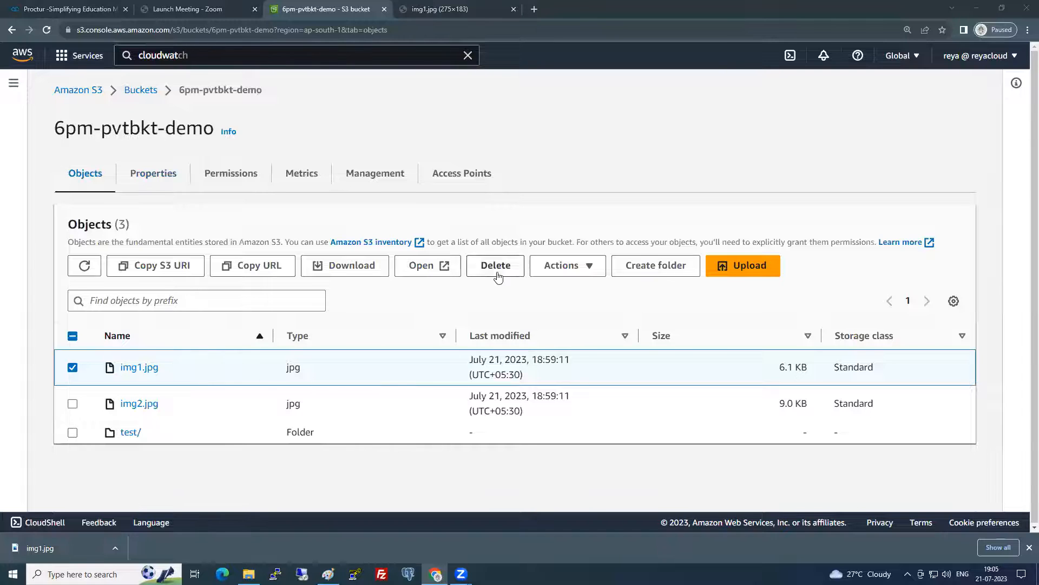
{"action": "left_click", "coordinate": [97, 301]}
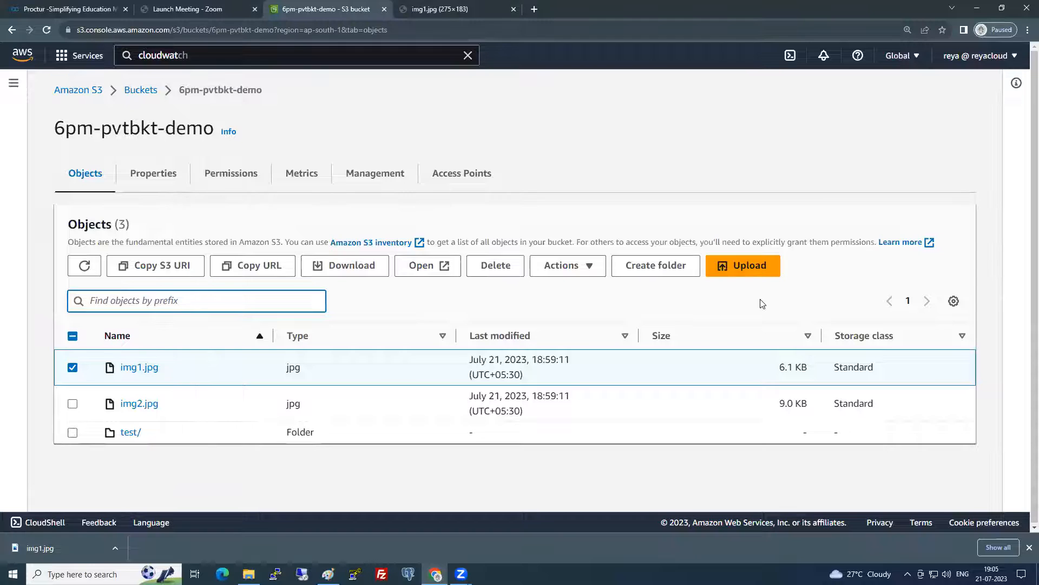
{"action": "left_click", "coordinate": [686, 233]}
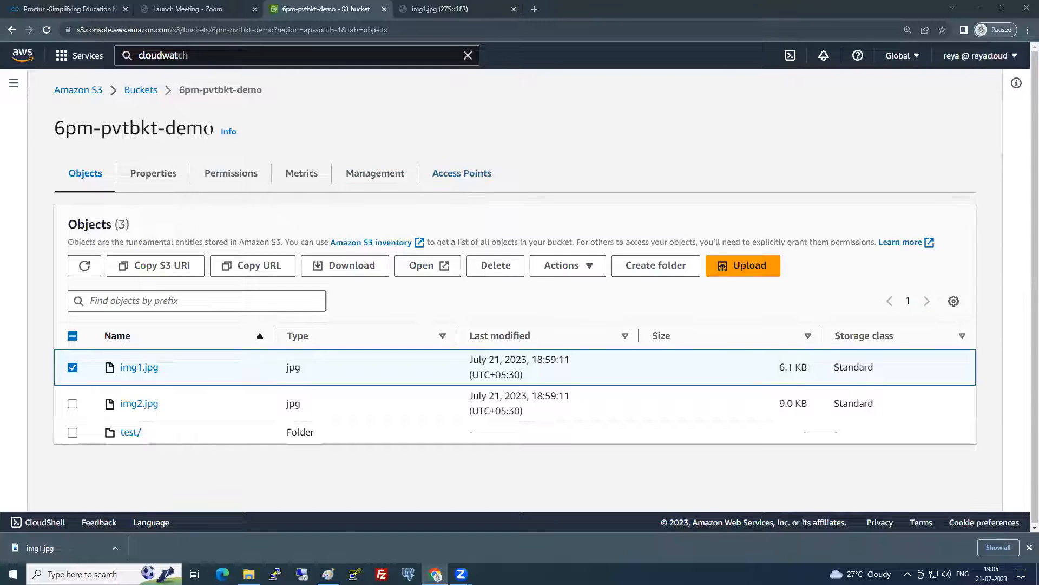
- Open 6pm-pubbkt-demo and upload img1.jpg and img2.jpg, then close the status page
{"action": "left_click", "coordinate": [153, 100]}
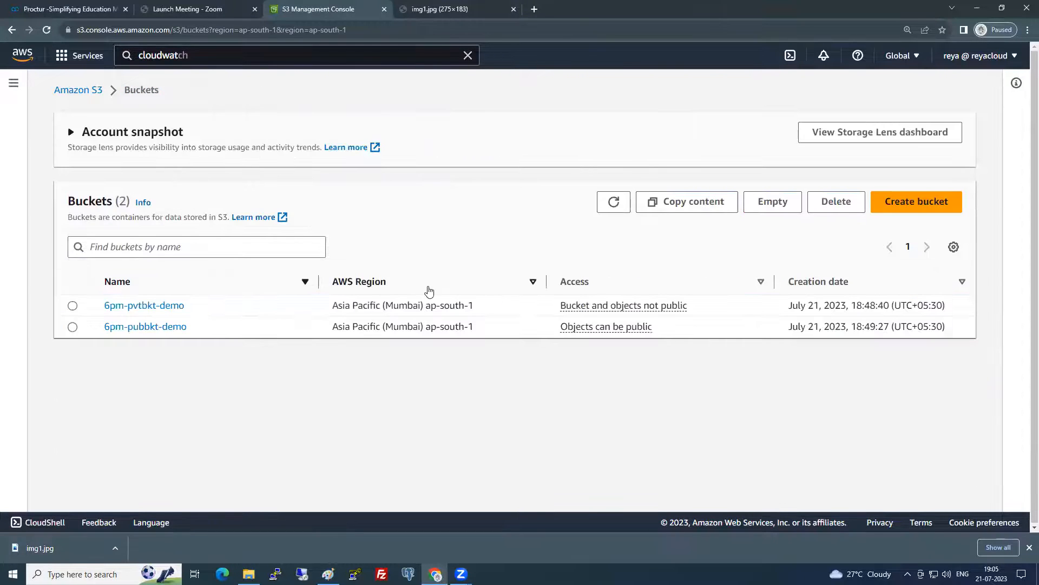
{"action": "left_click", "coordinate": [154, 385]}
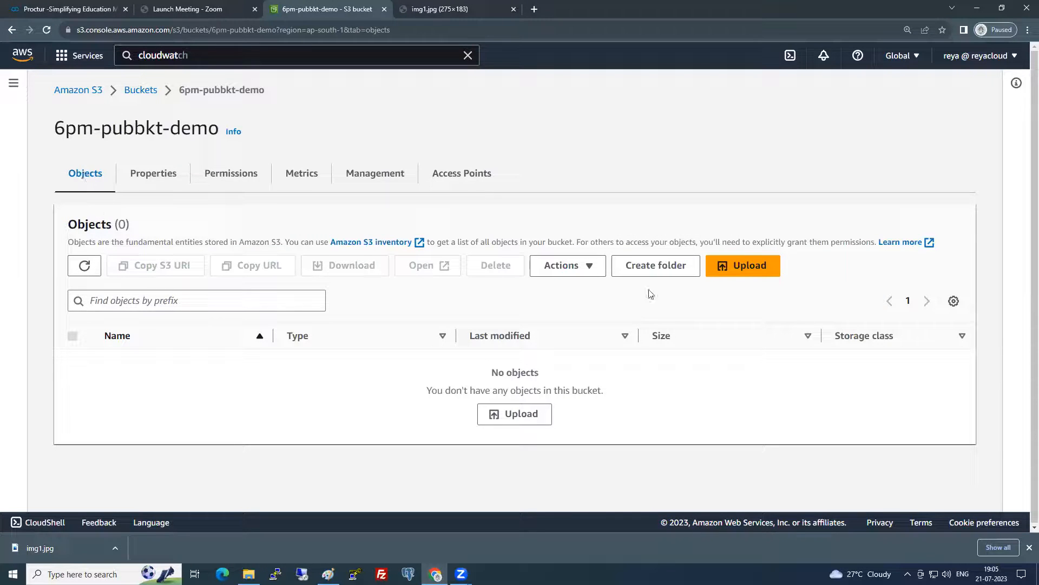
{"action": "left_click", "coordinate": [746, 269]}
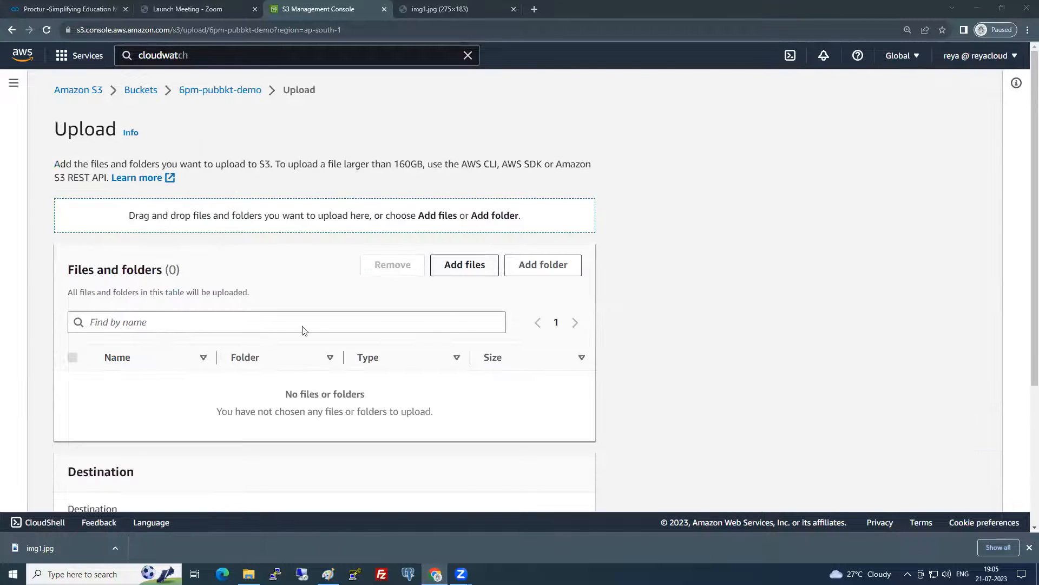
{"action": "left_click_drag", "start_coordinate": [135, 151], "coordinate": [139, 134]}
{"action": "left_click", "coordinate": [324, 241]}
{"action": "scroll", "coordinate": [453, 296], "scroll_direction": "down", "scroll_amount": 3}
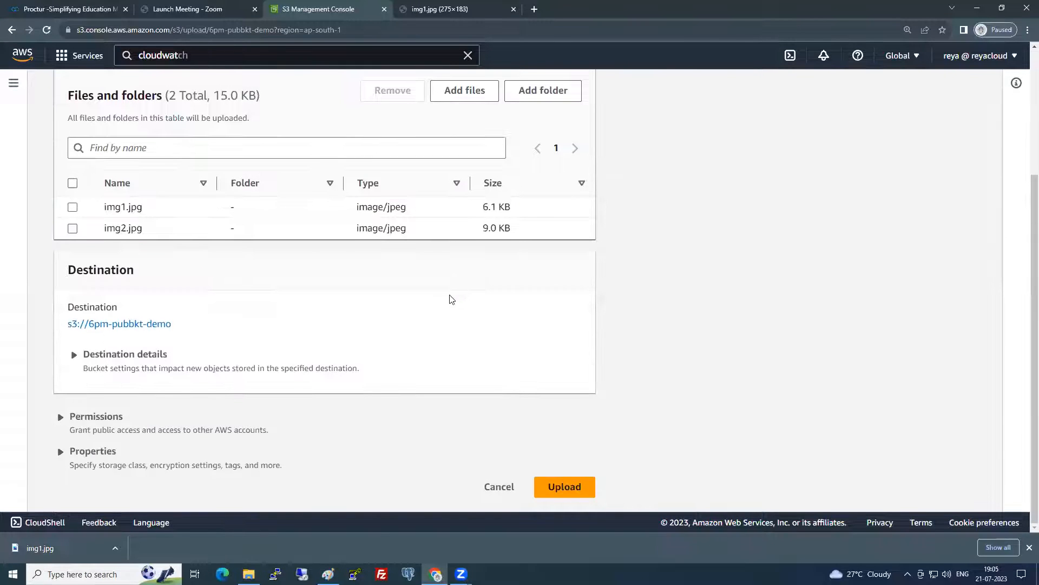
{"action": "left_click", "coordinate": [562, 485]}
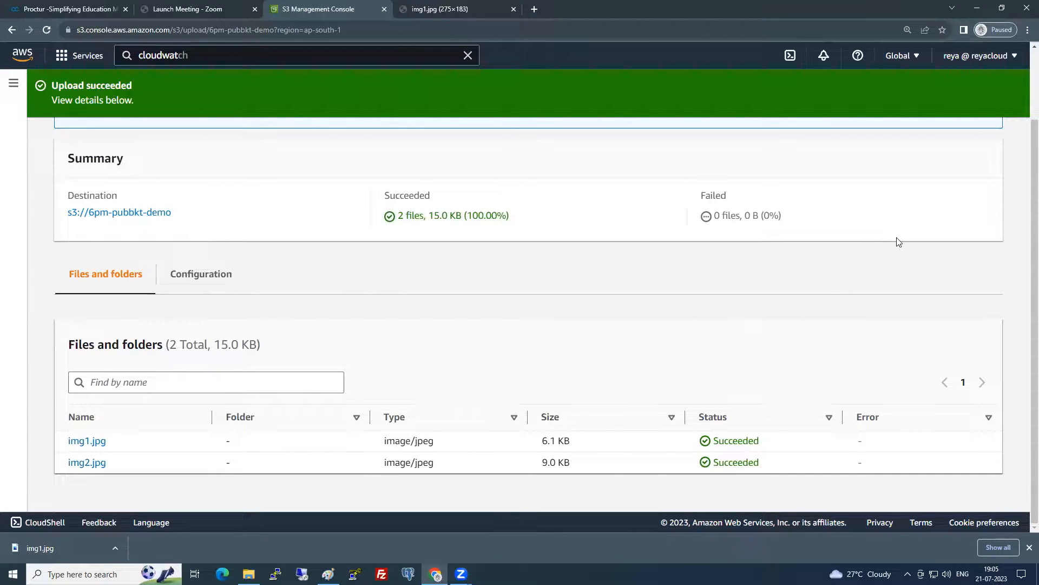
{"action": "key", "text": "ctrl+minus"}
{"action": "left_click", "coordinate": [975, 120]}
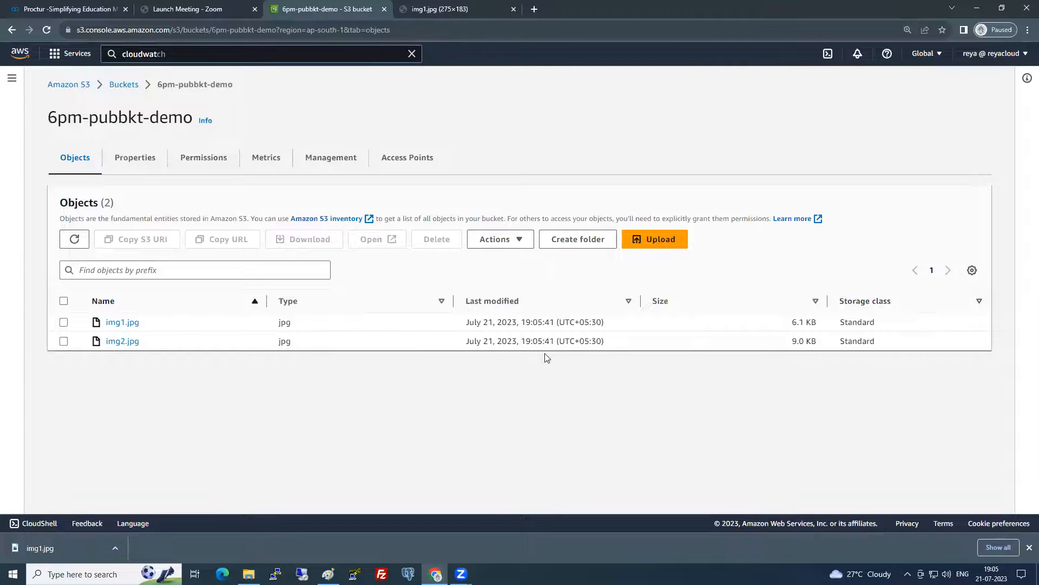
- Open img1.jpg's Object URL in a new tab and confirm access is denied
{"action": "key", "text": "ctrl+plus"}
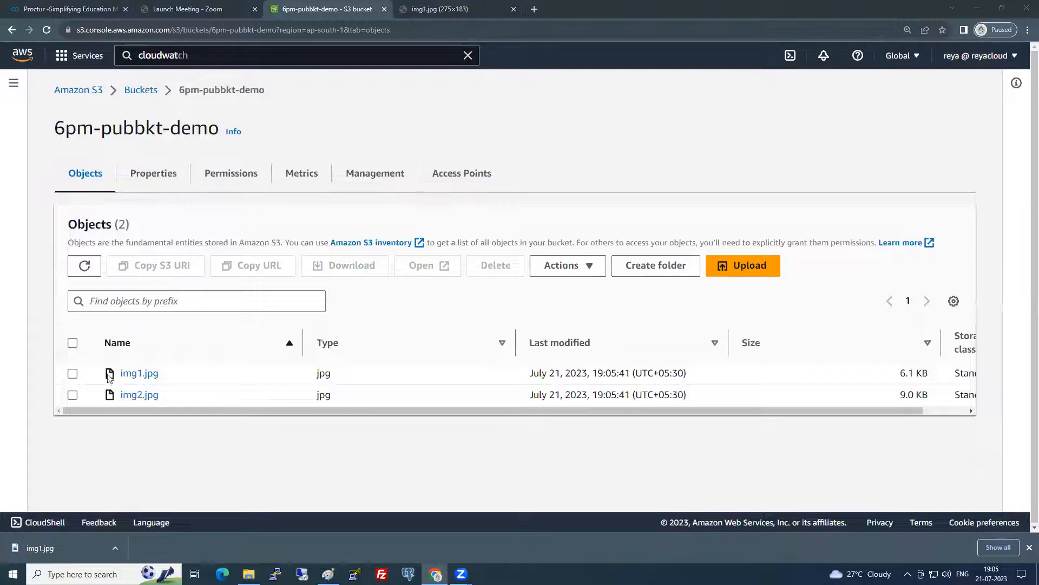
{"action": "left_click", "coordinate": [145, 374]}
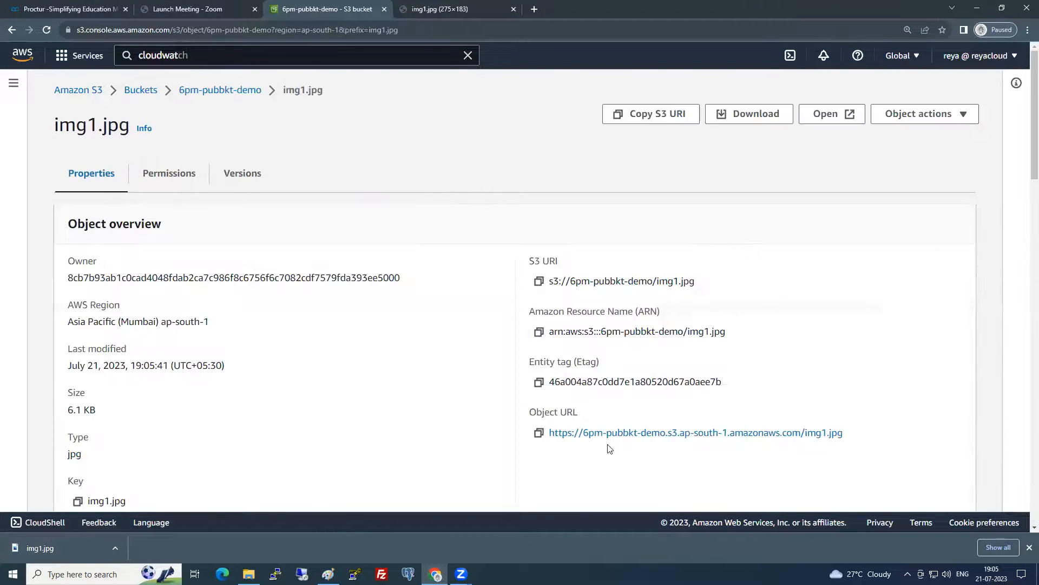
{"action": "right_click", "coordinate": [612, 432]}
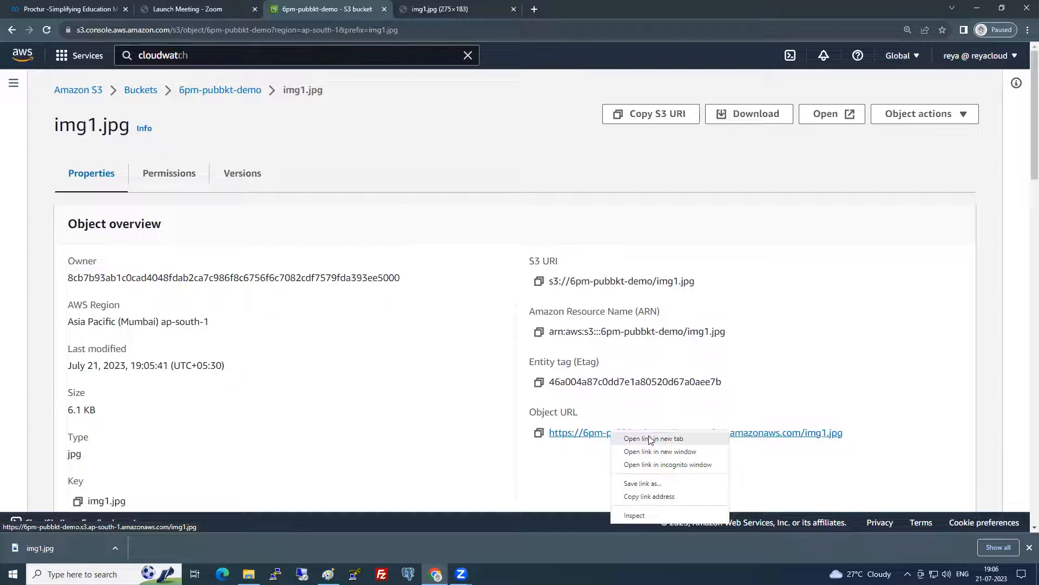
{"action": "left_click", "coordinate": [651, 440]}
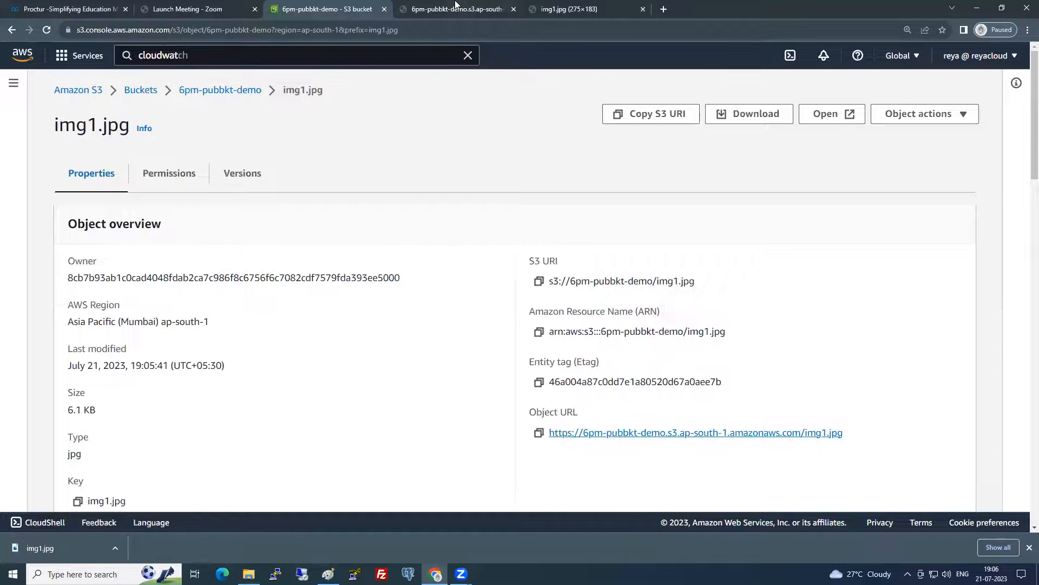
{"action": "left_click", "coordinate": [456, 6]}
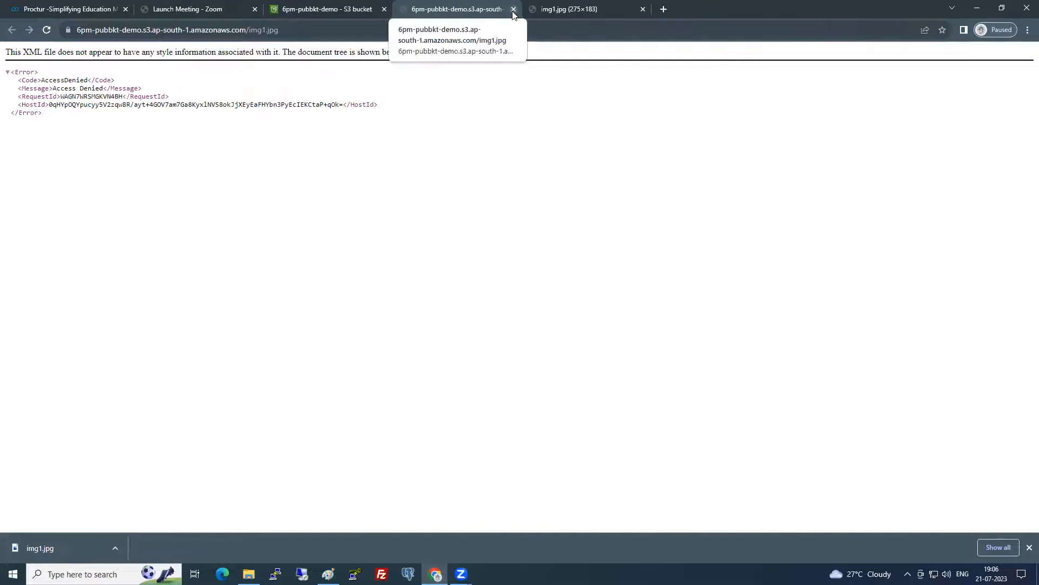
{"action": "key", "text": "ctrl+w"}
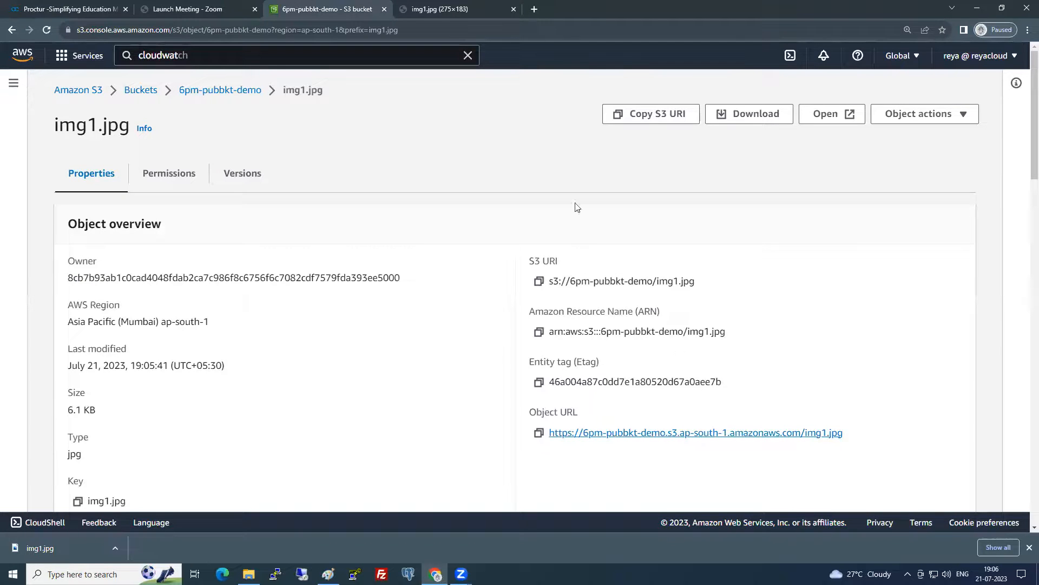
- Make img1.jpg public using ACL
{"action": "left_click", "coordinate": [234, 92]}
{"action": "left_click", "coordinate": [72, 368]}
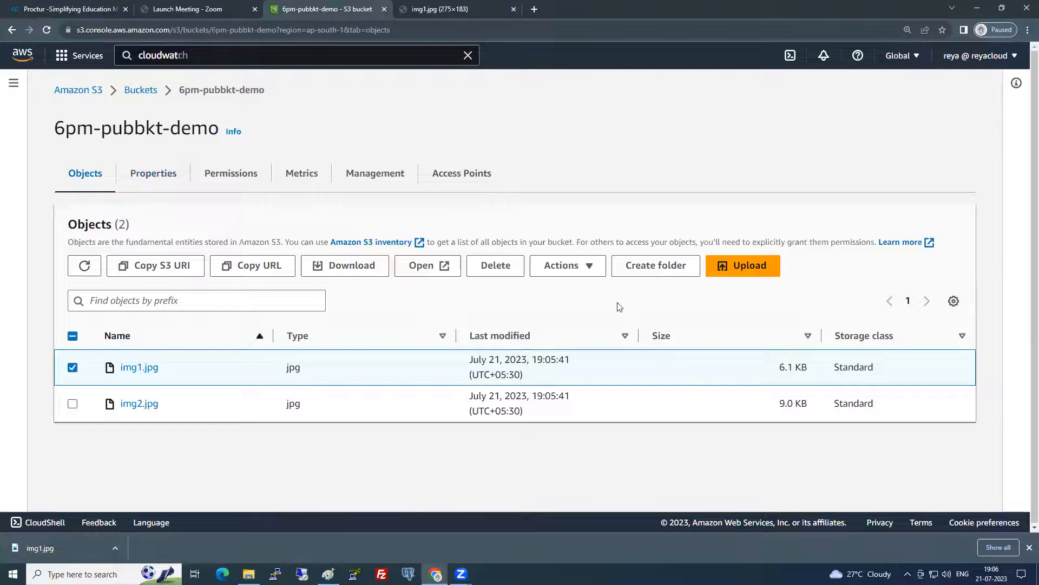
{"action": "left_click", "coordinate": [568, 265]}
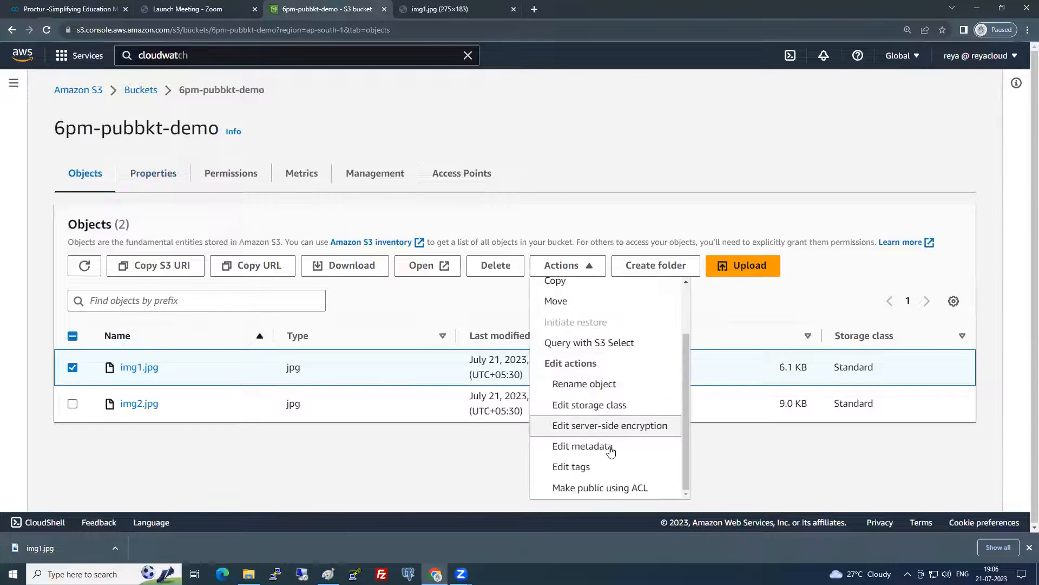
{"action": "left_click", "coordinate": [610, 489]}
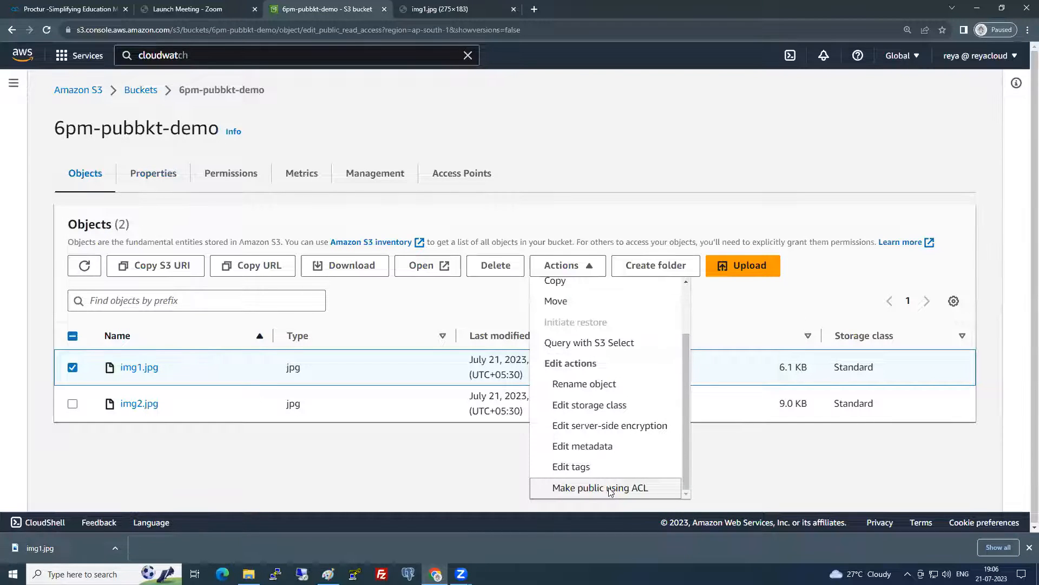
{"action": "left_click", "coordinate": [570, 384]}
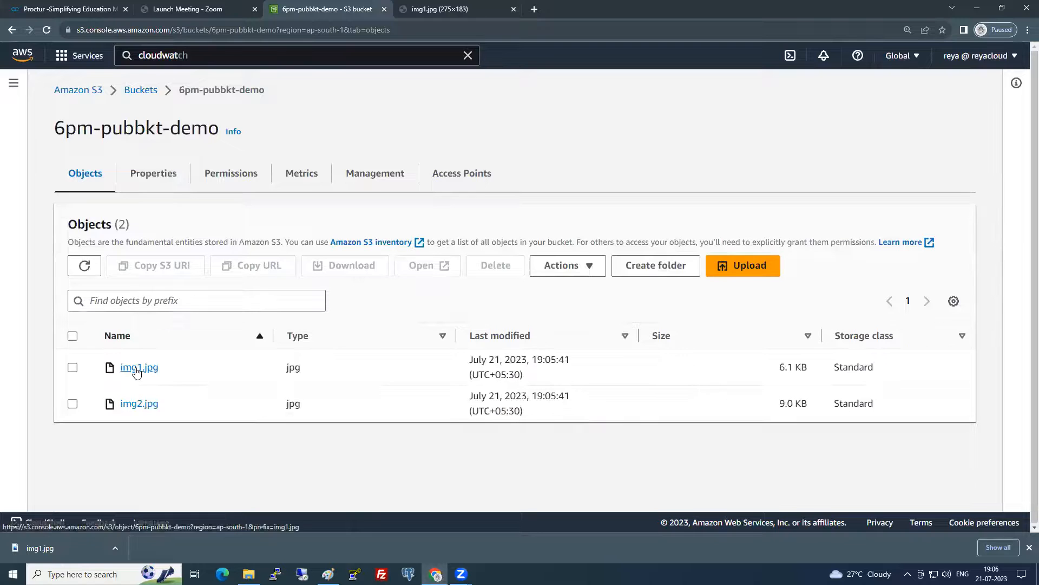
- Reopen img1.jpg's Object URL in a new tab, now showing the rose image
{"action": "left_click", "coordinate": [136, 369]}
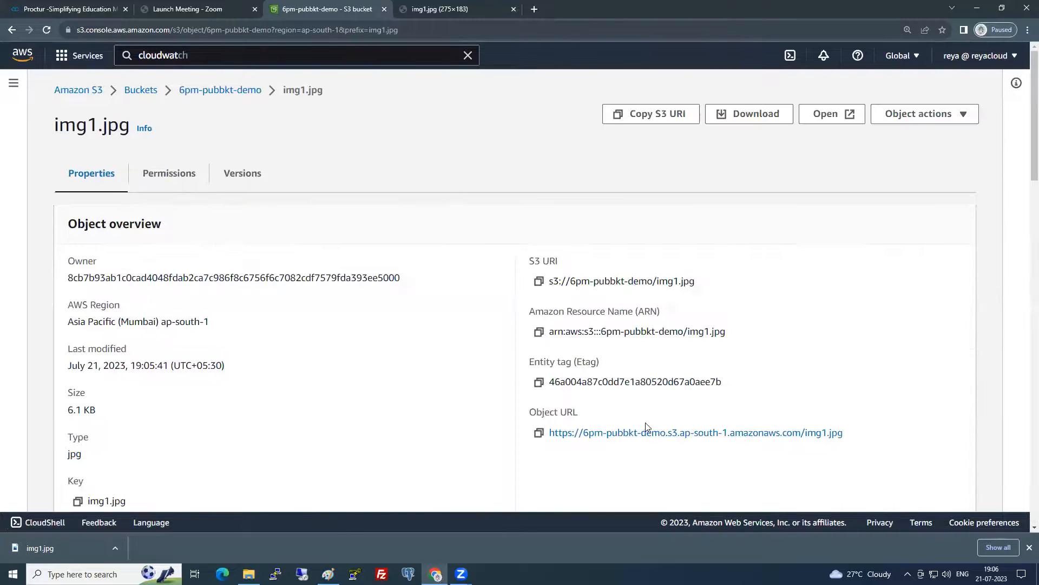
{"action": "left_click", "coordinate": [678, 444]}
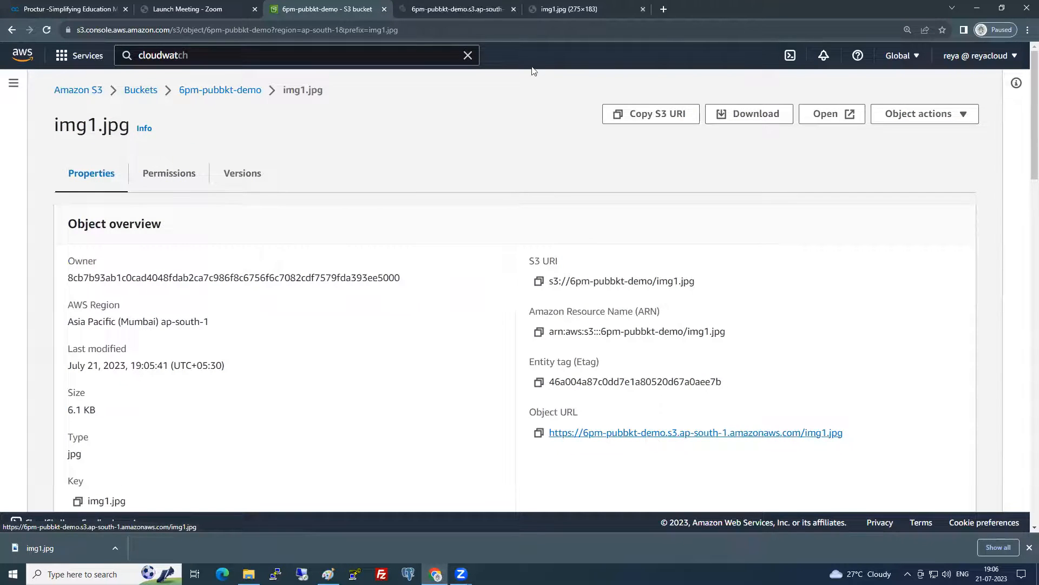
{"action": "left_click", "coordinate": [477, 9]}
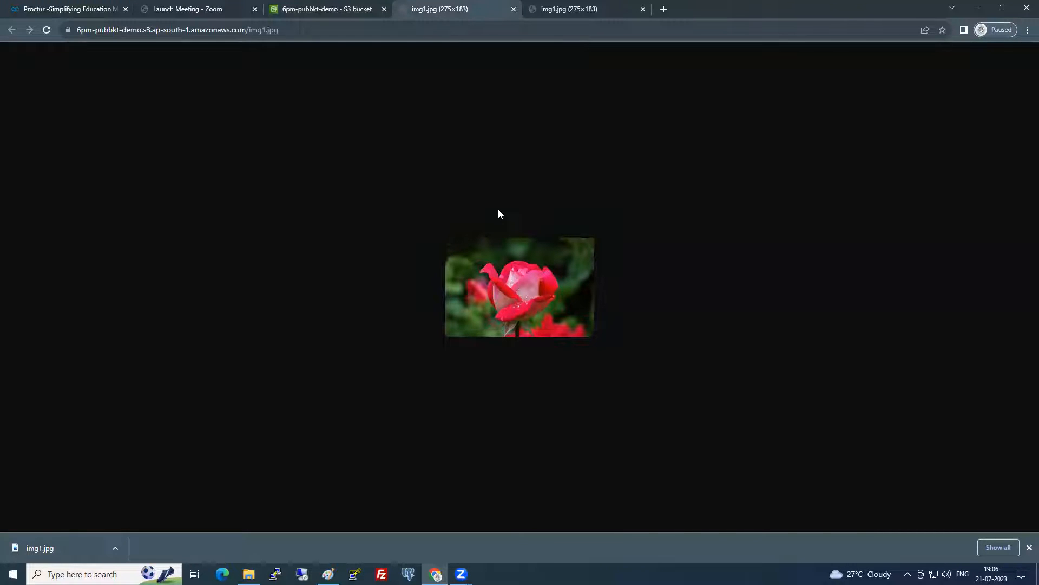
{"action": "left_click", "coordinate": [513, 8]}
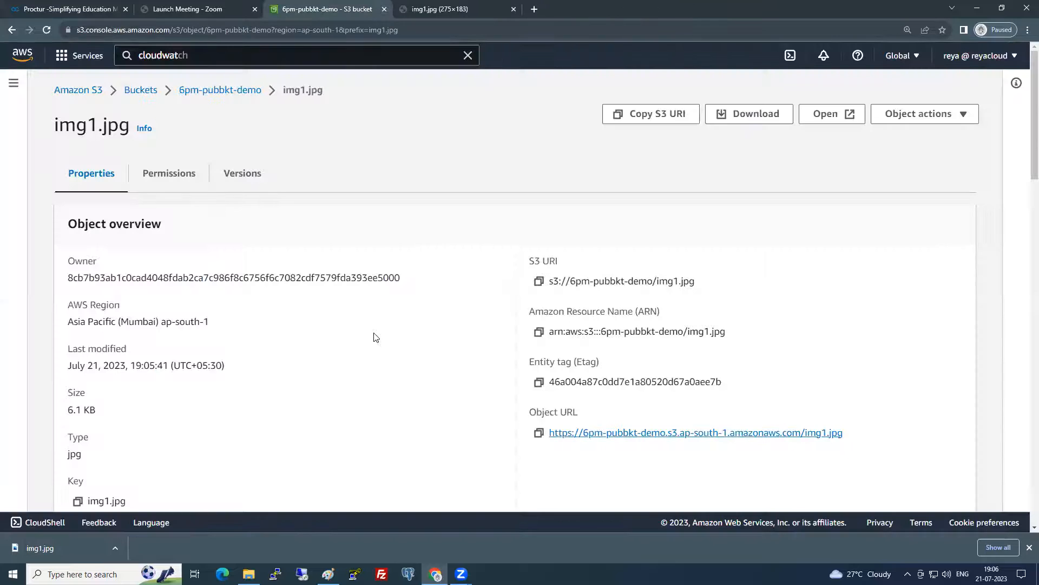
{"action": "left_click", "coordinate": [220, 90]}
- Open img2.jpg's Object URL in a new tab and confirm it is still denied
{"action": "left_click", "coordinate": [72, 403]}
{"action": "left_click", "coordinate": [137, 404]}
{"action": "right_click", "coordinate": [580, 435]}
{"action": "left_click", "coordinate": [604, 443]}
{"action": "left_click", "coordinate": [458, 8]}
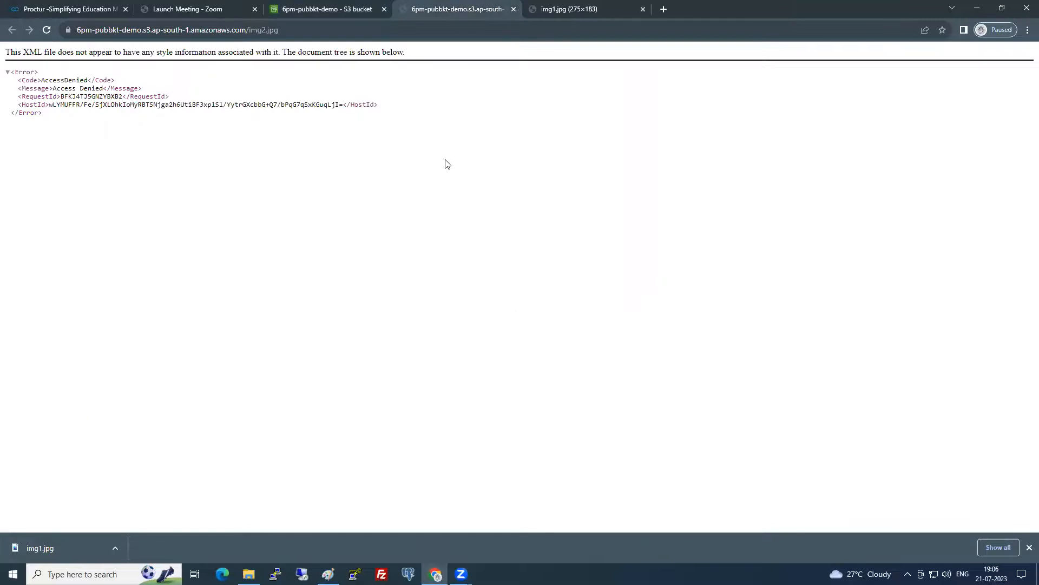
{"action": "left_click", "coordinate": [513, 10]}
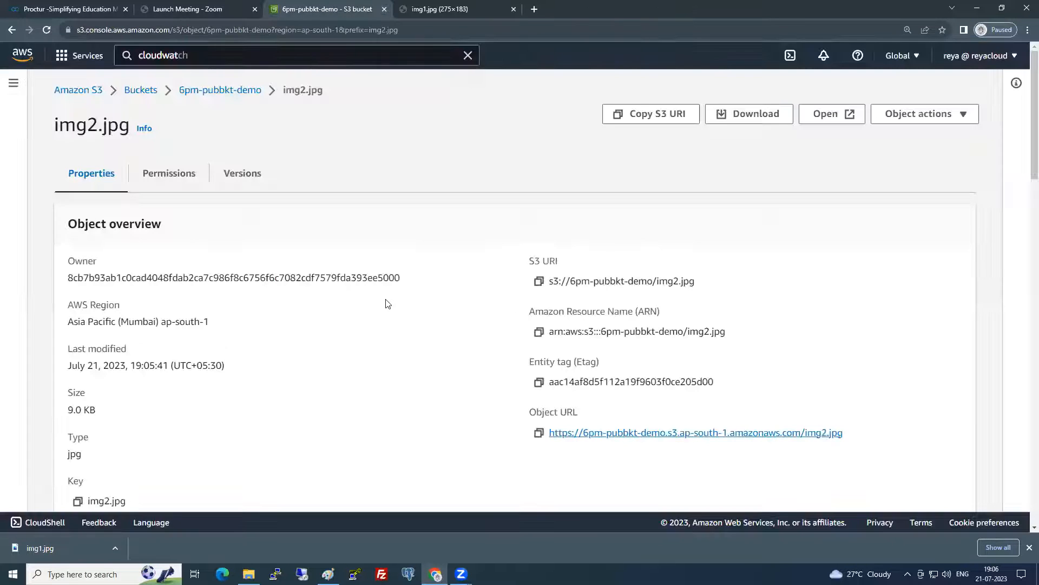
{"action": "left_click", "coordinate": [237, 93]}
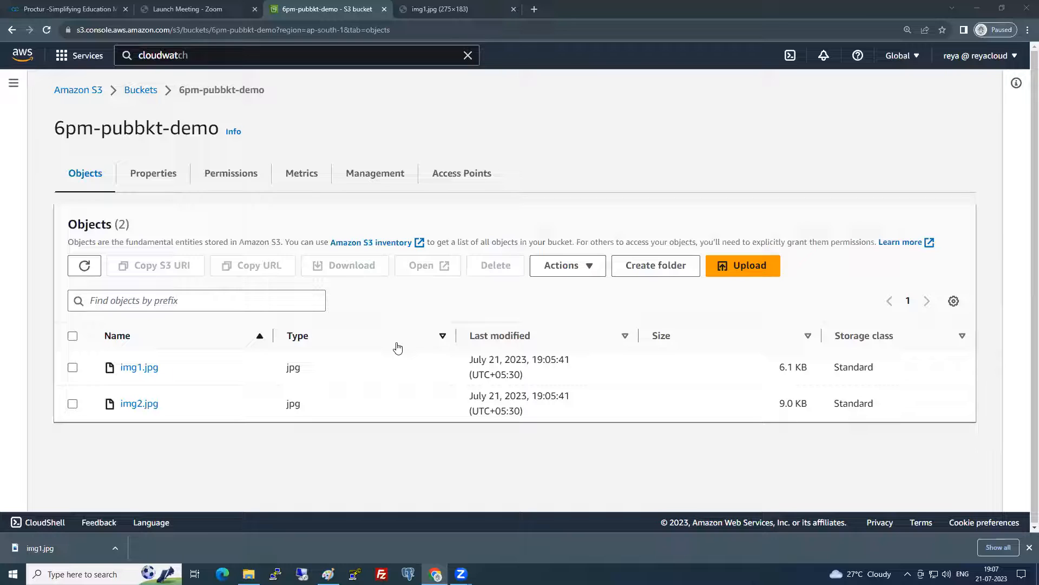
- Try the object prefix search in 6pm-pubbkt-demo, then go back to the Buckets list
{"action": "left_click", "coordinate": [774, 129]}
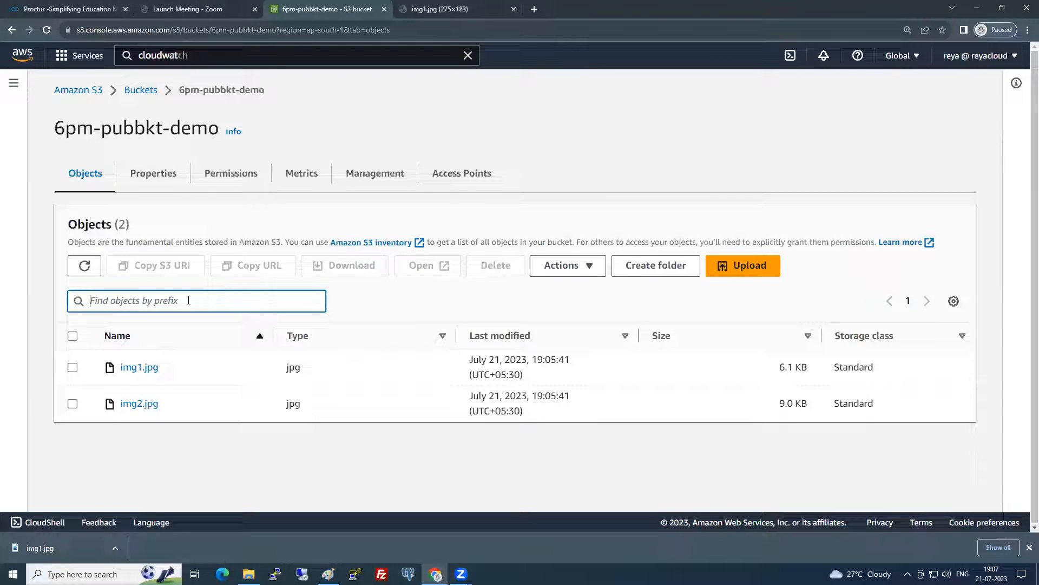
{"action": "left_click", "coordinate": [551, 453]}
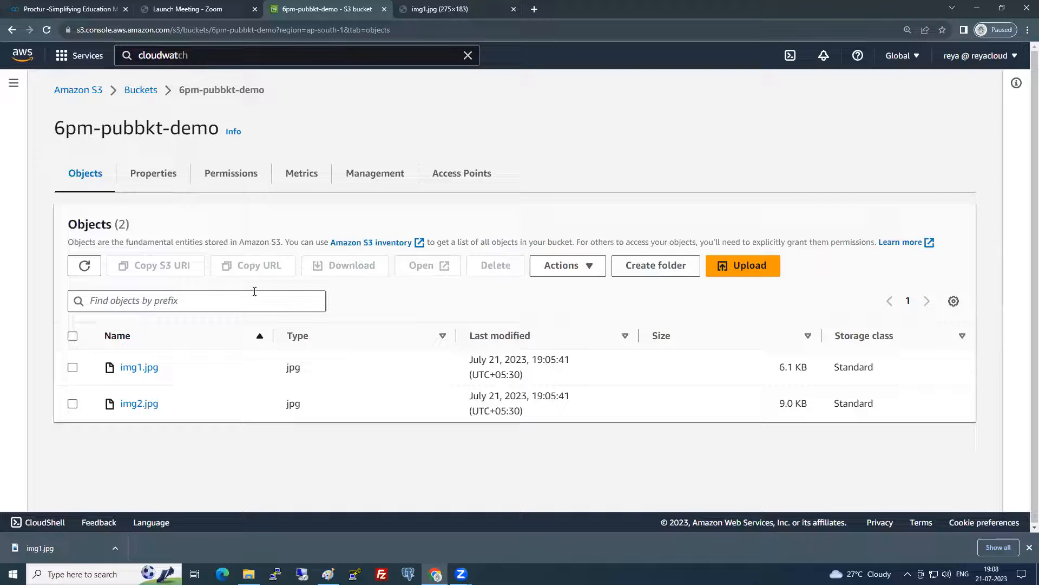
{"action": "left_click", "coordinate": [115, 298]}
{"action": "left_click", "coordinate": [360, 297]}
{"action": "left_click", "coordinate": [201, 298]}
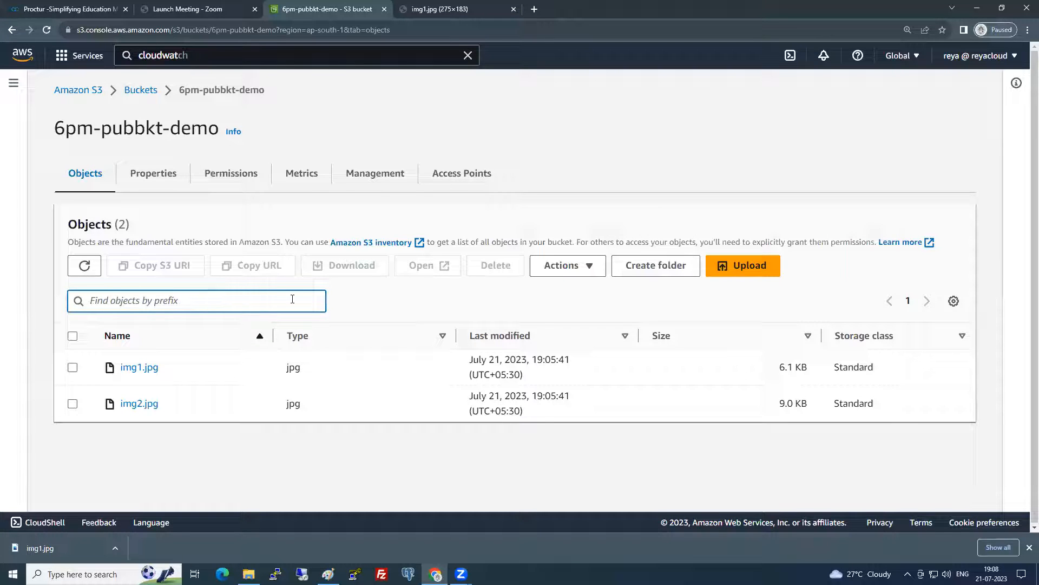
{"action": "left_click", "coordinate": [344, 298]}
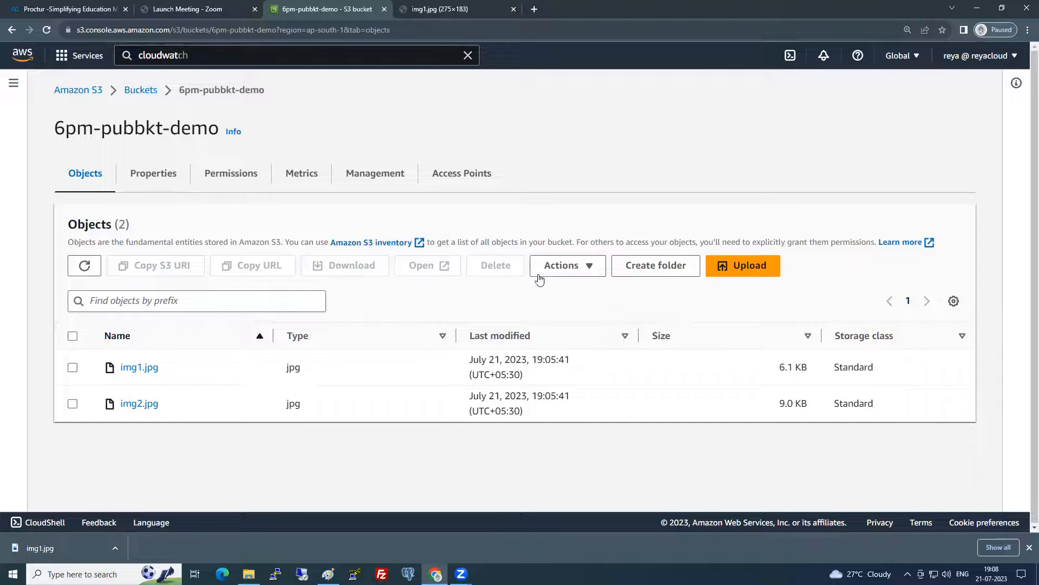
{"action": "left_click", "coordinate": [152, 93]}
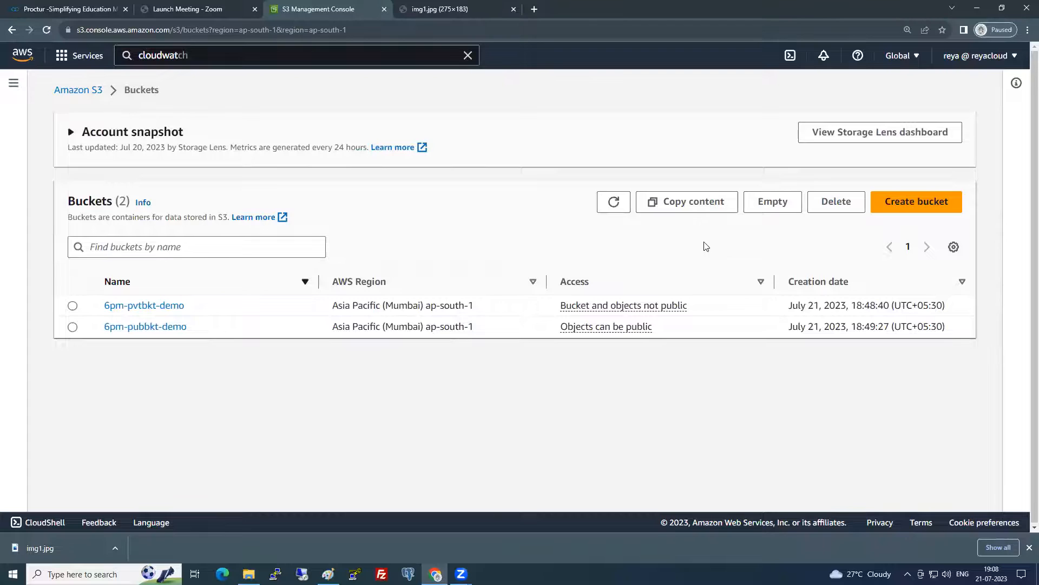
- Start a new bucket named 6pm-pvtbkt-versiondemo
{"action": "left_click", "coordinate": [913, 208]}
{"action": "left_click", "coordinate": [122, 247]}
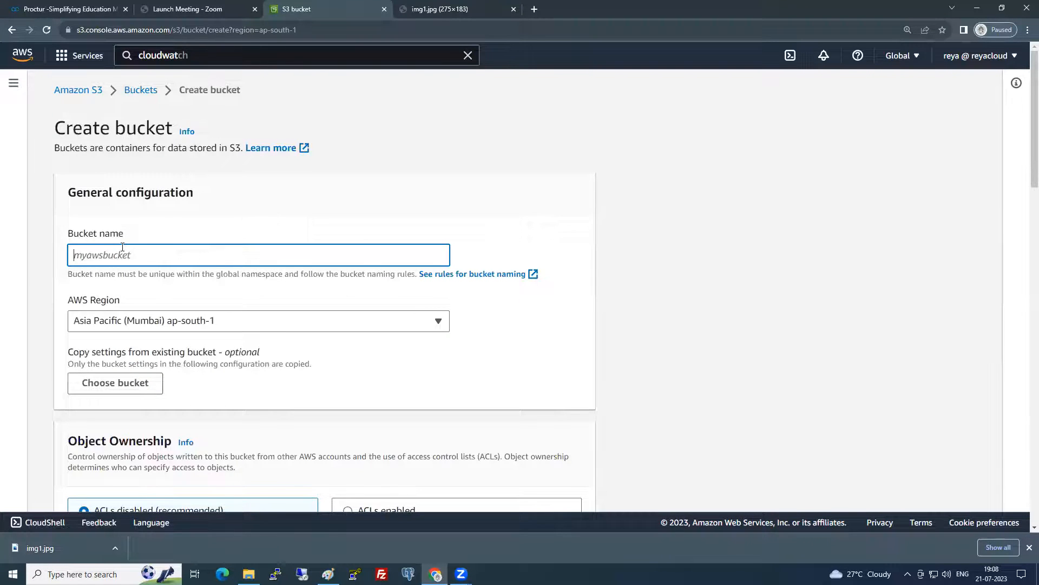
{"action": "type", "text": "6pm-"}
{"action": "type", "text": "pvtbkt-versiondemo"}
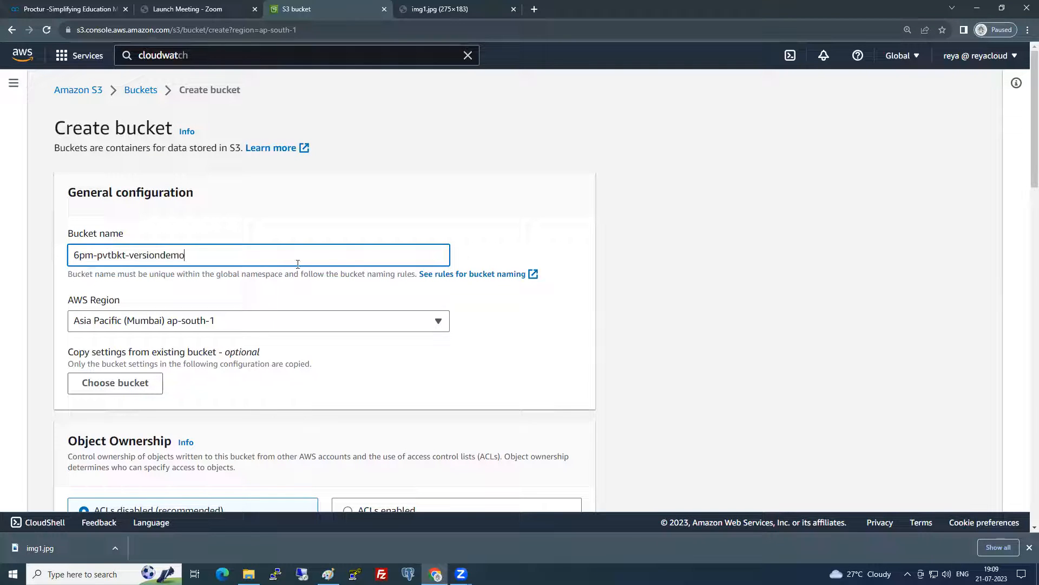
{"action": "scroll", "coordinate": [297, 295], "scroll_direction": "down", "scroll_amount": 3}
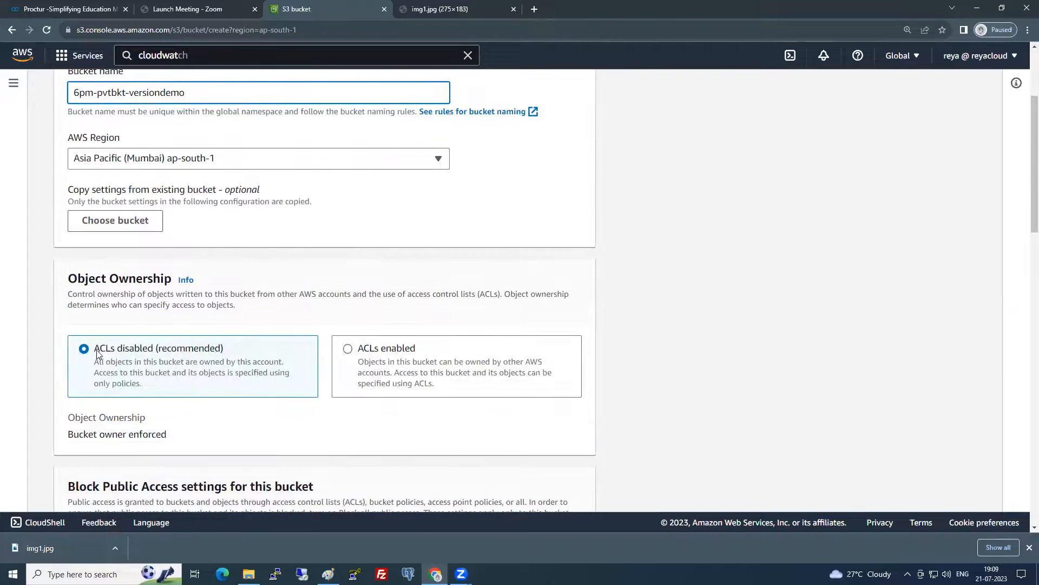
{"action": "left_click_drag", "start_coordinate": [94, 348], "coordinate": [155, 351]}
{"action": "left_click", "coordinate": [156, 352]}
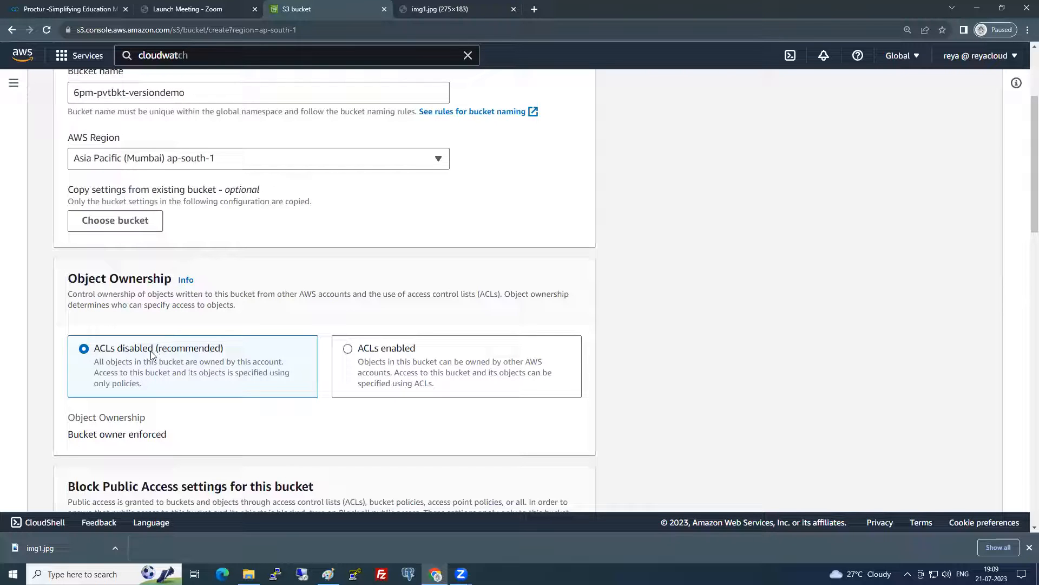
- Enable Bucket Versioning and create the bucket
{"action": "scroll", "coordinate": [295, 335], "scroll_direction": "down", "scroll_amount": 1}
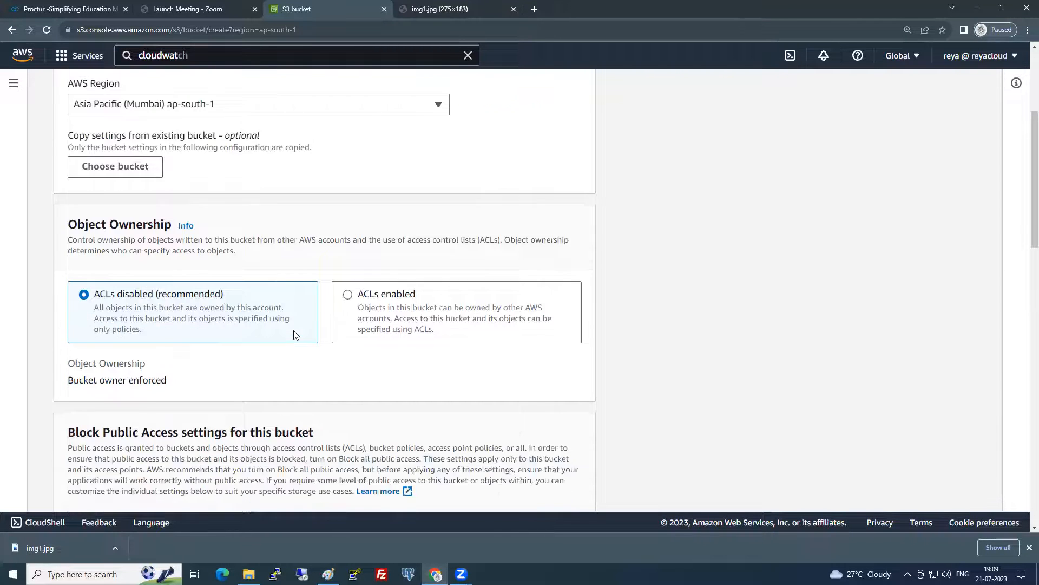
{"action": "scroll", "coordinate": [295, 335], "scroll_direction": "down", "scroll_amount": 10}
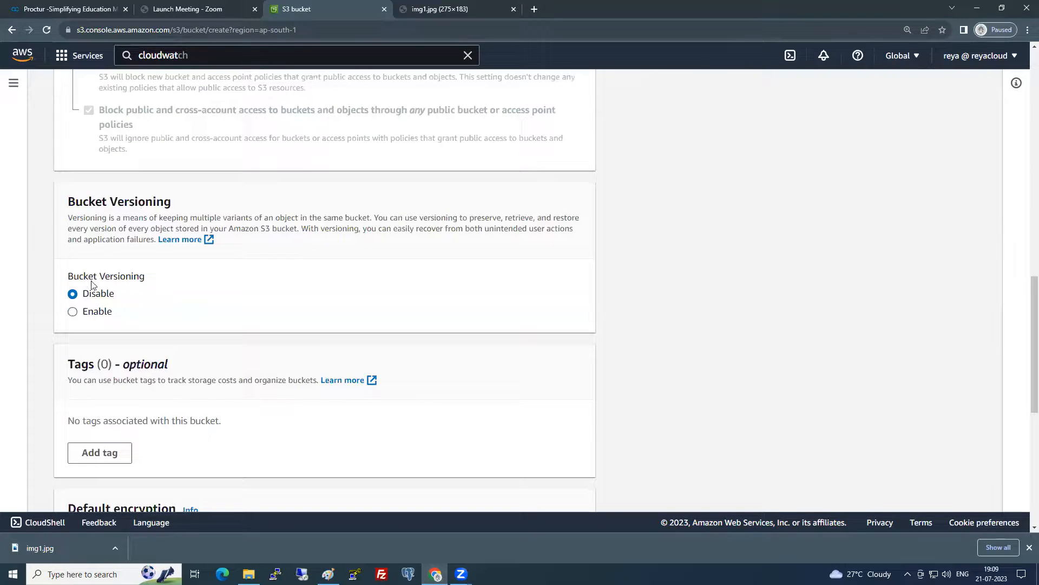
{"action": "left_click", "coordinate": [99, 317]}
{"action": "scroll", "coordinate": [448, 397], "scroll_direction": "down", "scroll_amount": 7}
{"action": "left_click", "coordinate": [520, 487]}
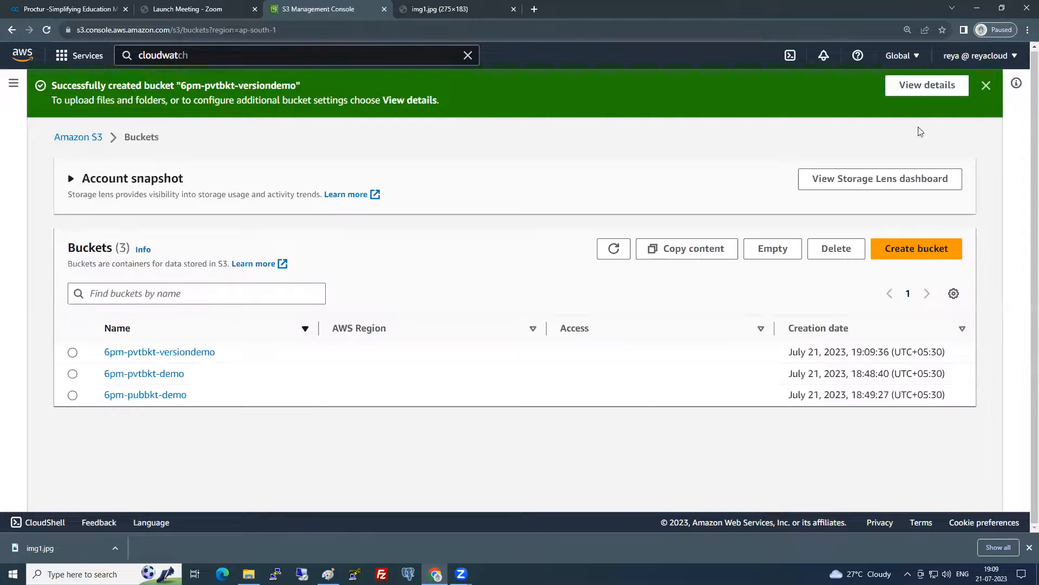
- Dismiss the bucket-created banner and open the 6pm-pvtbkt-versiondemo bucket
{"action": "left_click", "coordinate": [984, 85]}
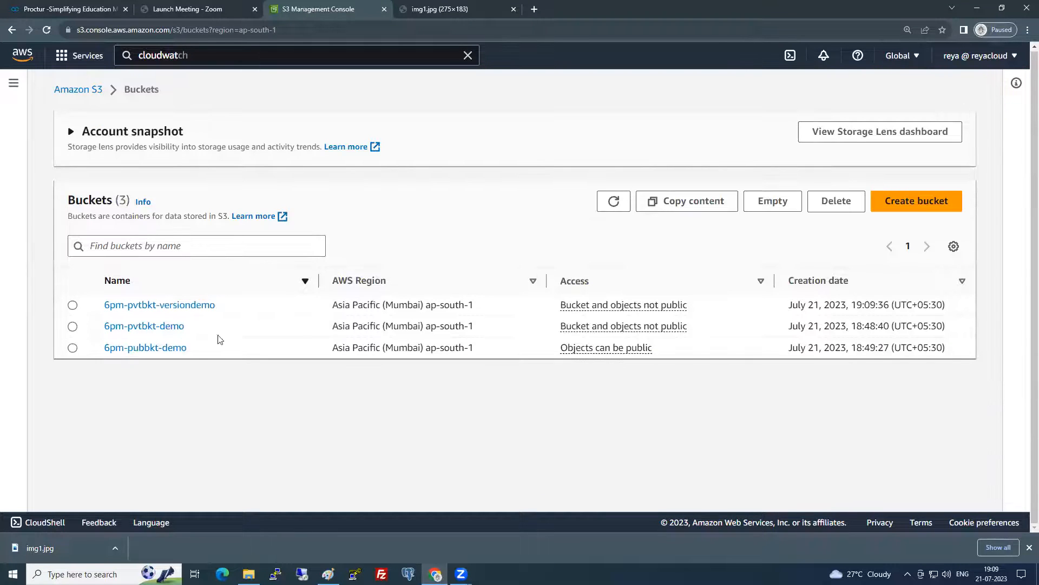
{"action": "left_click", "coordinate": [174, 306]}
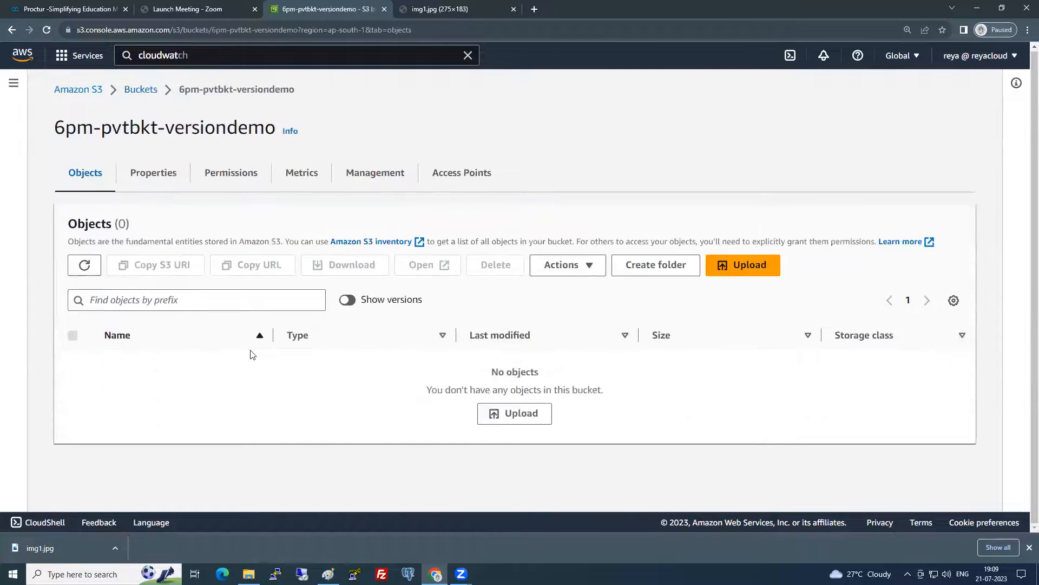
{"action": "left_click", "coordinate": [251, 300]}
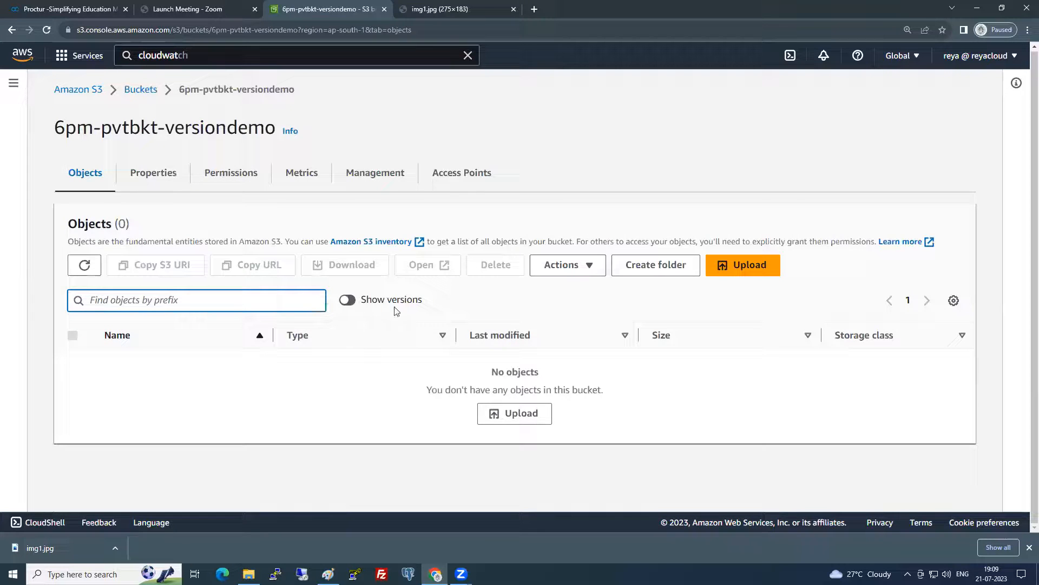
{"action": "left_click_drag", "start_coordinate": [430, 302], "coordinate": [361, 301]}
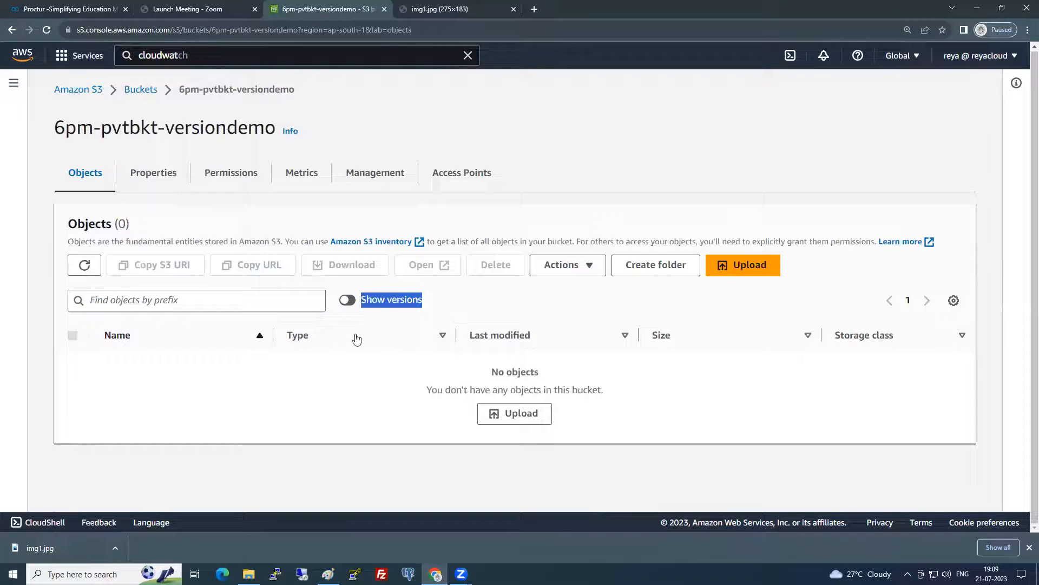
{"action": "left_click", "coordinate": [330, 468]}
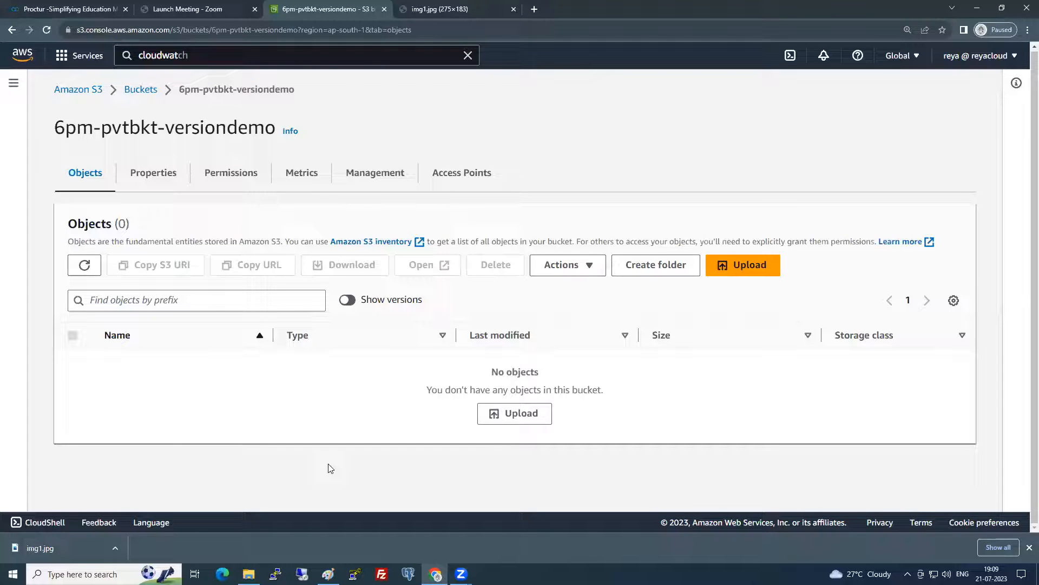
- Upload img1.jpg and img2.jpg, then close the upload status page
{"action": "left_click", "coordinate": [520, 415]}
{"action": "left_click", "coordinate": [457, 277]}
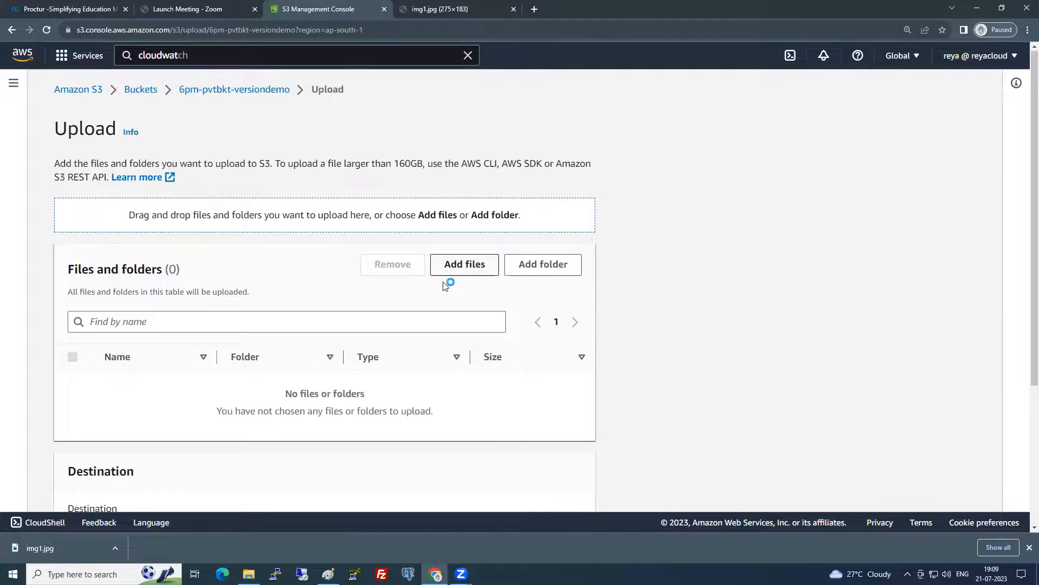
{"action": "left_click", "coordinate": [121, 136]}
{"action": "left_click", "coordinate": [121, 147], "text": "shift"}
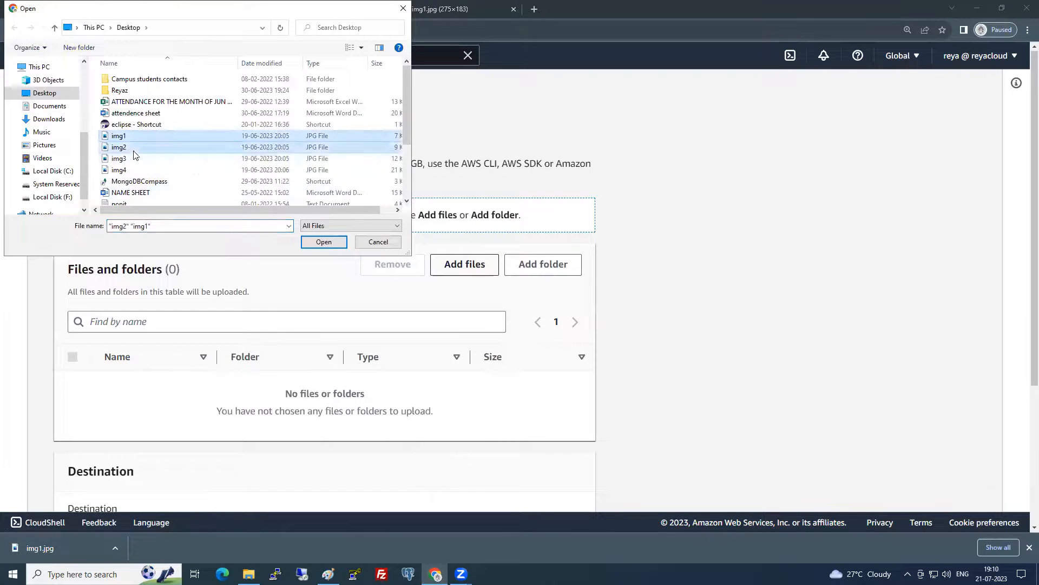
{"action": "left_click", "coordinate": [324, 241]}
{"action": "scroll", "coordinate": [593, 323], "scroll_direction": "down", "scroll_amount": 5}
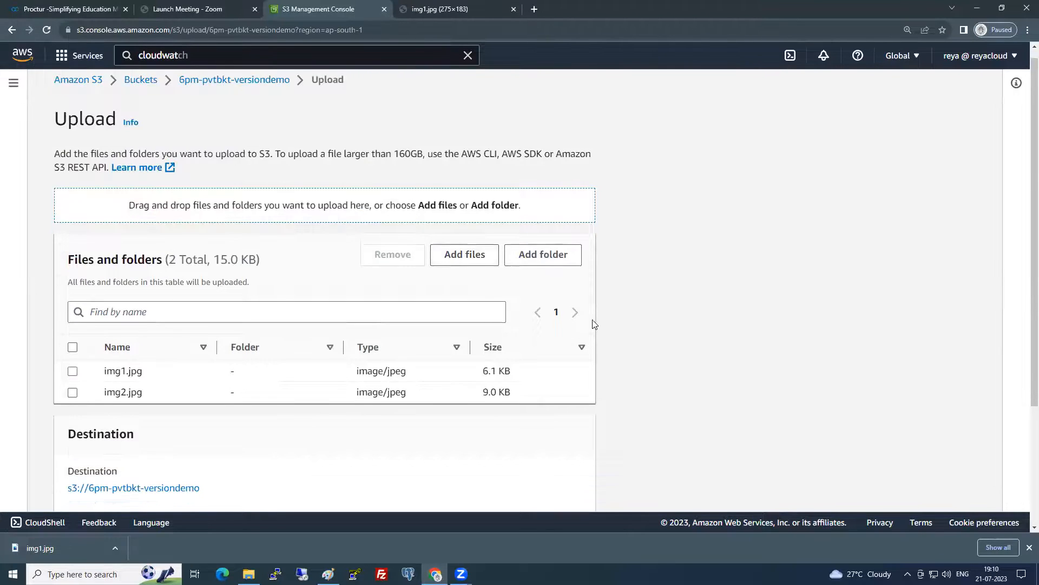
{"action": "left_click", "coordinate": [565, 488]}
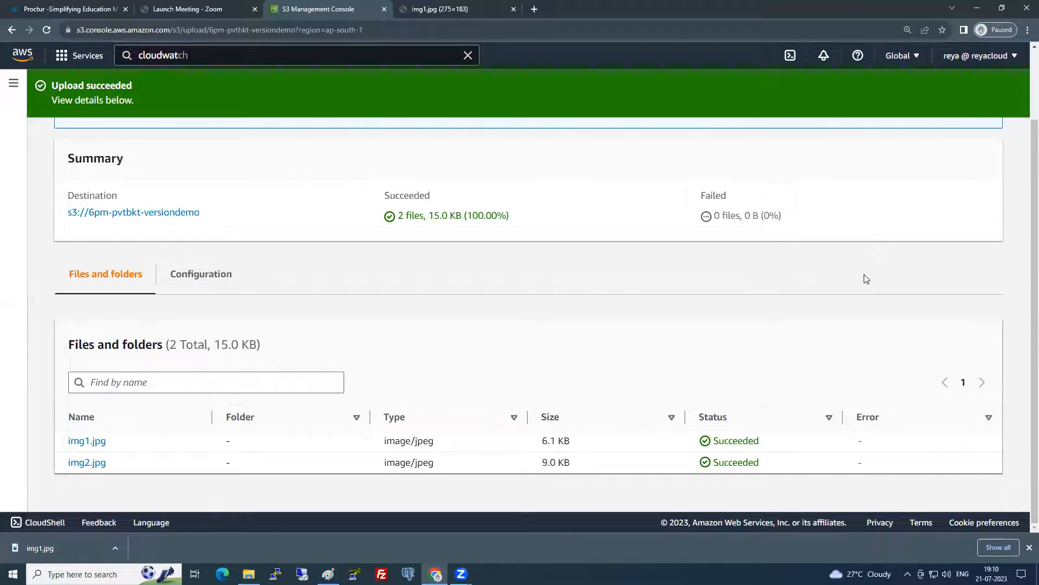
{"action": "scroll", "coordinate": [864, 274], "scroll_direction": "up", "scroll_amount": 2}
{"action": "left_click", "coordinate": [957, 151]}
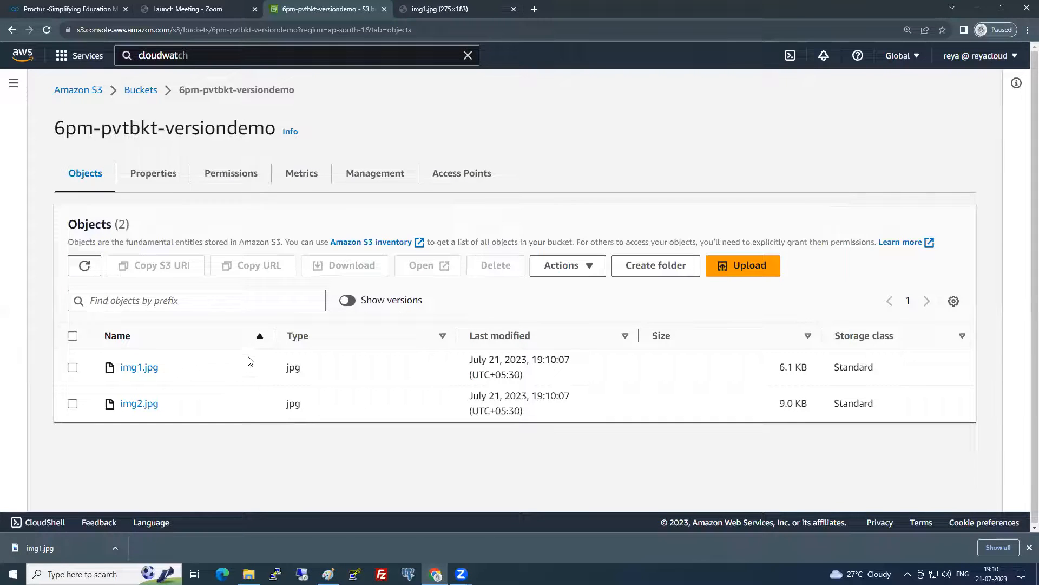
- Briefly list all object versions, zoom the page out, then hide versions again
{"action": "left_click", "coordinate": [346, 301]}
{"action": "scroll", "coordinate": [291, 391], "scroll_direction": "down", "scroll_amount": 1}
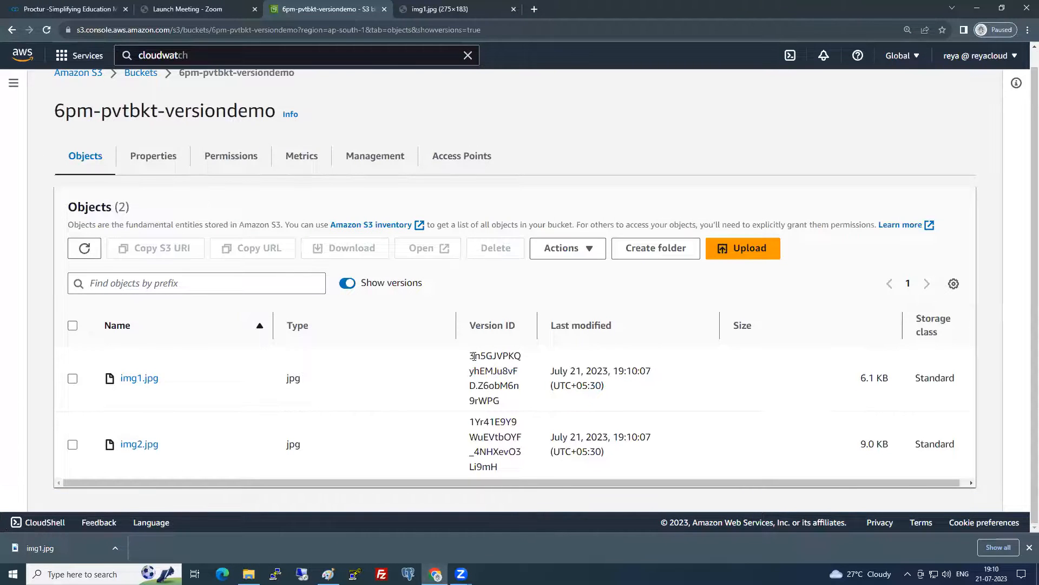
{"action": "key", "text": "ctrl+minus"}
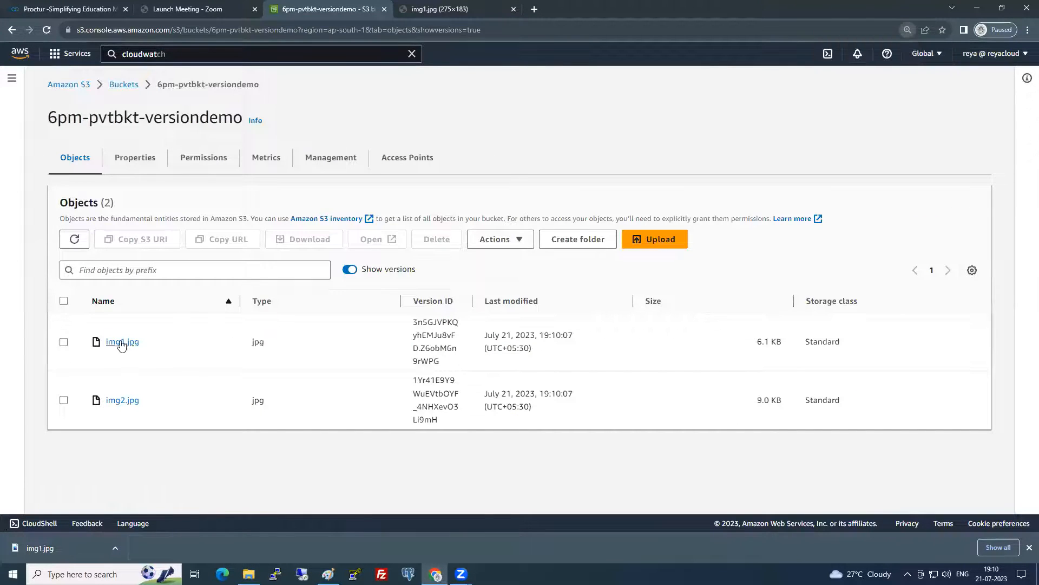
{"action": "left_click", "coordinate": [351, 270]}
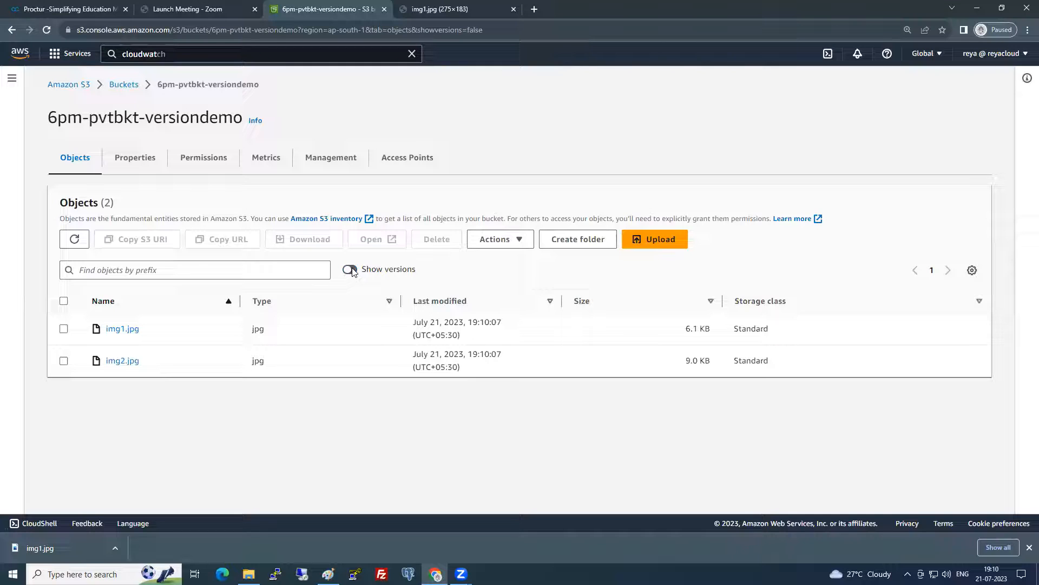
- Upload img1.jpg and img2.jpg to the bucket a first time
{"action": "left_click", "coordinate": [665, 239]}
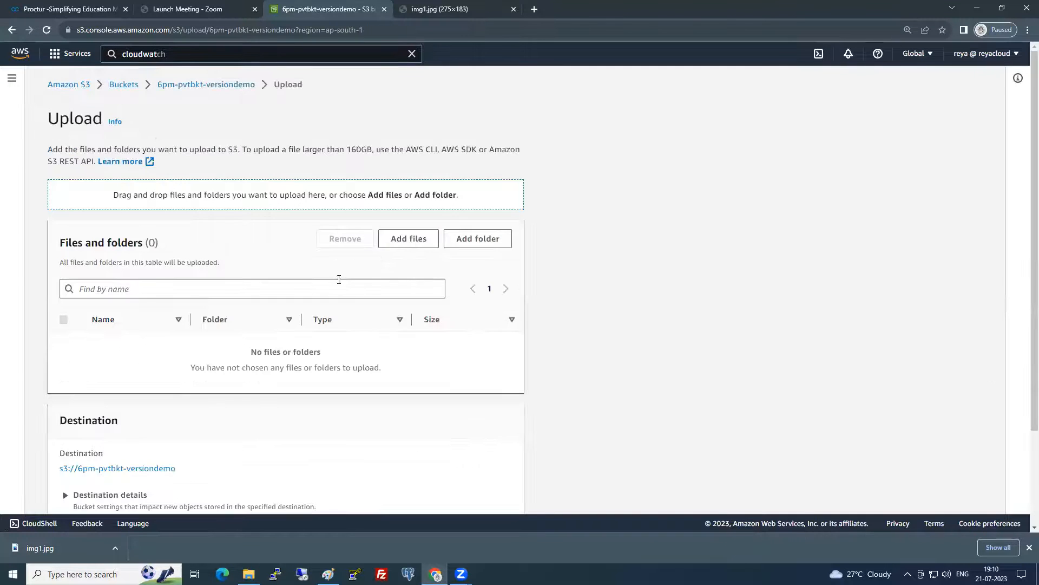
{"action": "left_click", "coordinate": [409, 240]}
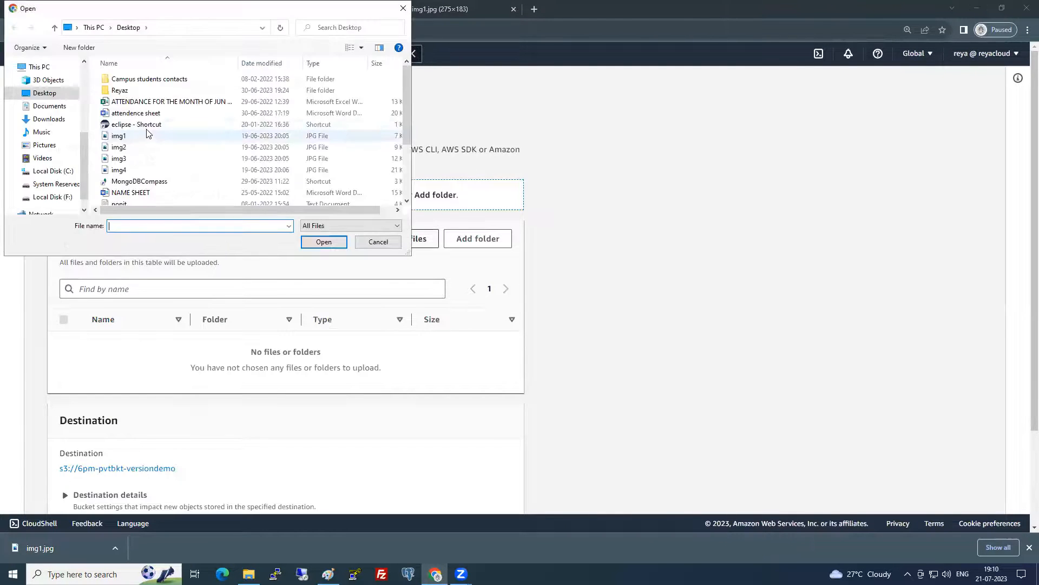
{"action": "left_click", "coordinate": [147, 135]}
{"action": "left_click", "coordinate": [144, 147], "text": "ctrl"}
{"action": "left_click", "coordinate": [324, 241]}
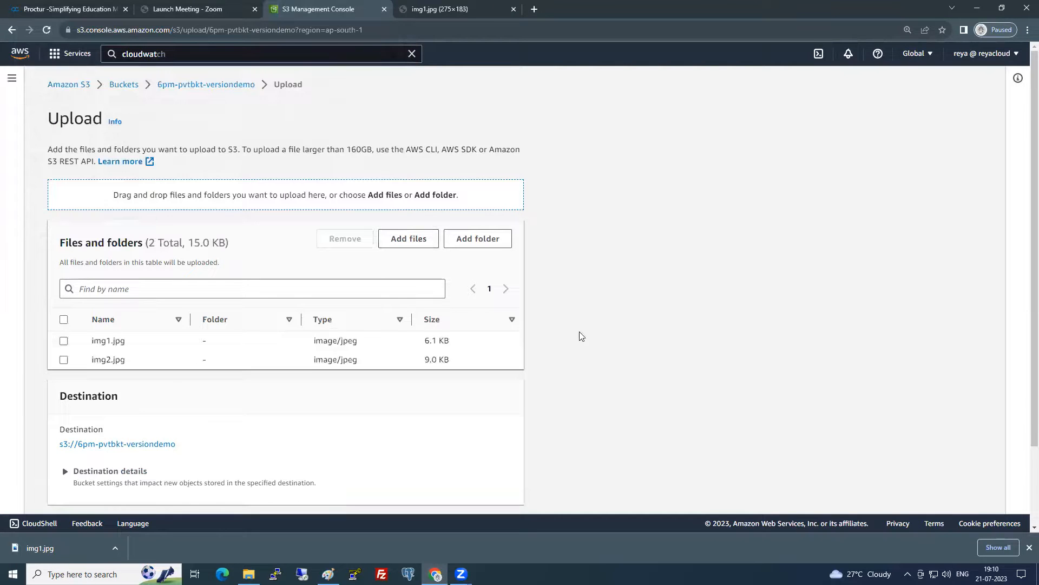
{"action": "scroll", "coordinate": [581, 336], "scroll_direction": "down", "scroll_amount": 3}
{"action": "left_click", "coordinate": [515, 494]}
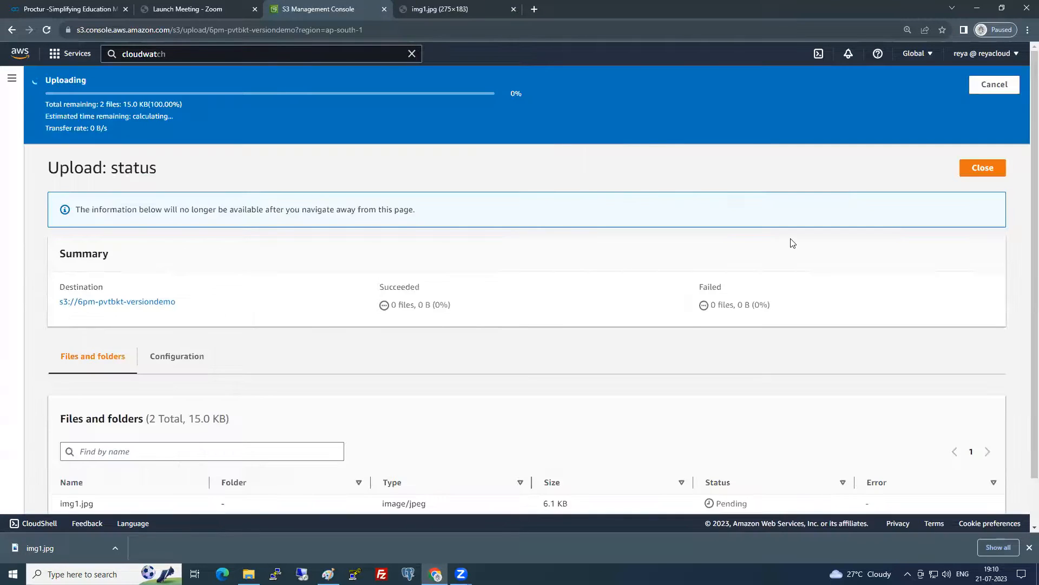
{"action": "left_click", "coordinate": [983, 132]}
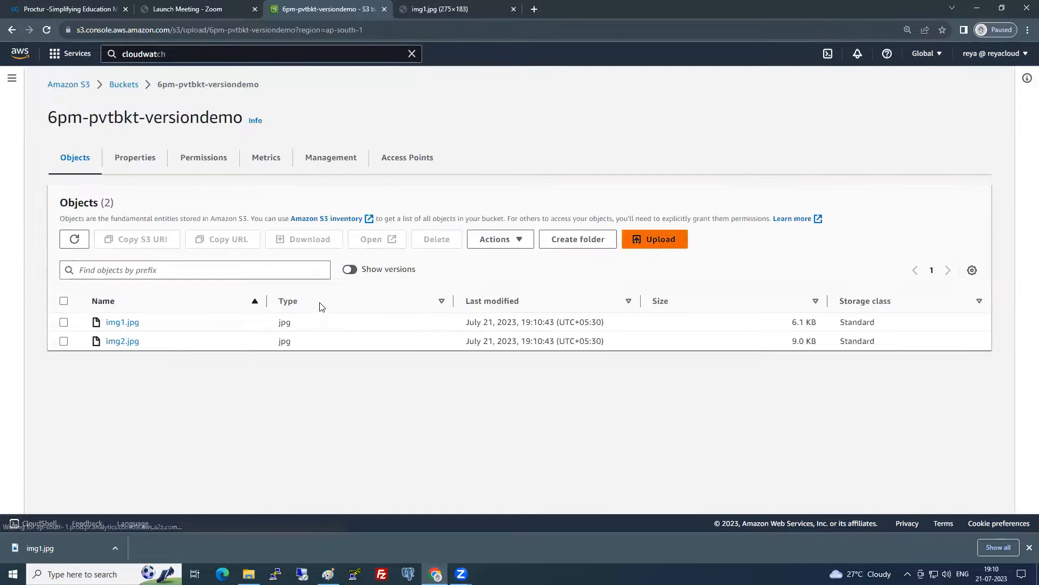
- Upload img1.jpg and img2.jpg a second time to create newer versions
{"action": "left_click", "coordinate": [398, 238]}
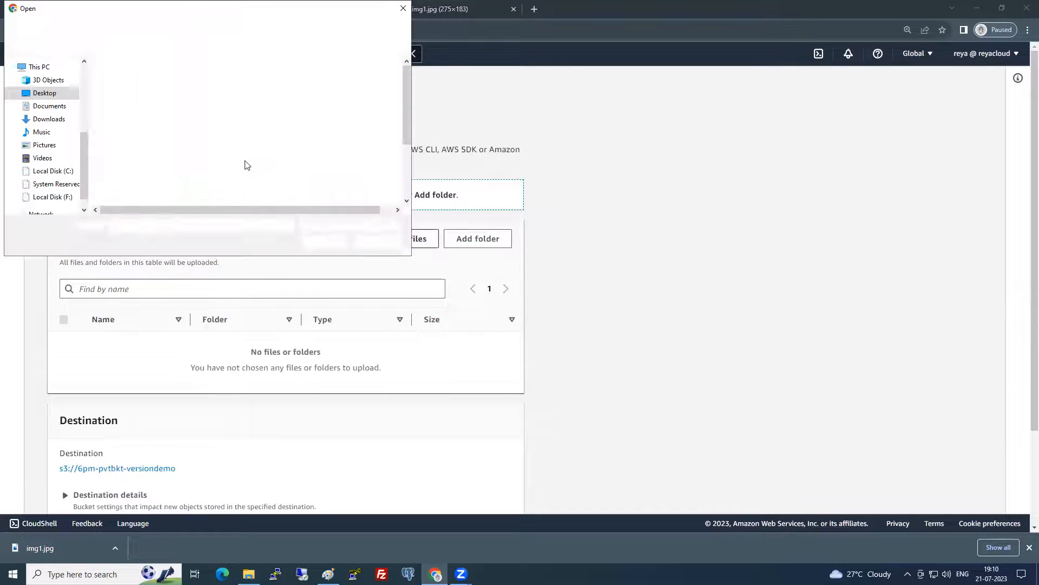
{"action": "left_click", "coordinate": [149, 136]}
{"action": "left_click", "coordinate": [157, 147], "text": "shift"}
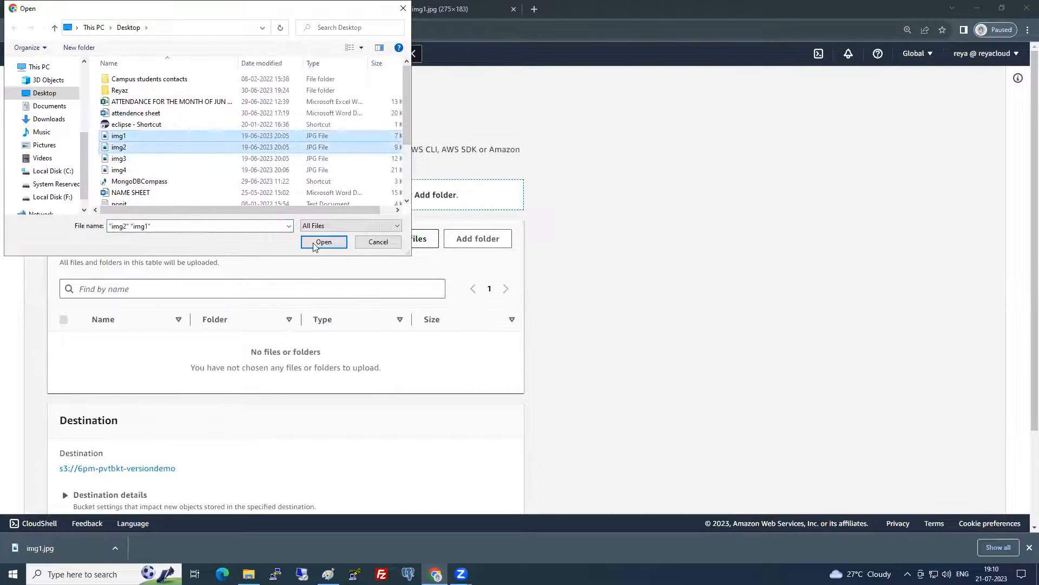
{"action": "left_click", "coordinate": [324, 242]}
{"action": "scroll", "coordinate": [618, 371], "scroll_direction": "down", "scroll_amount": 2}
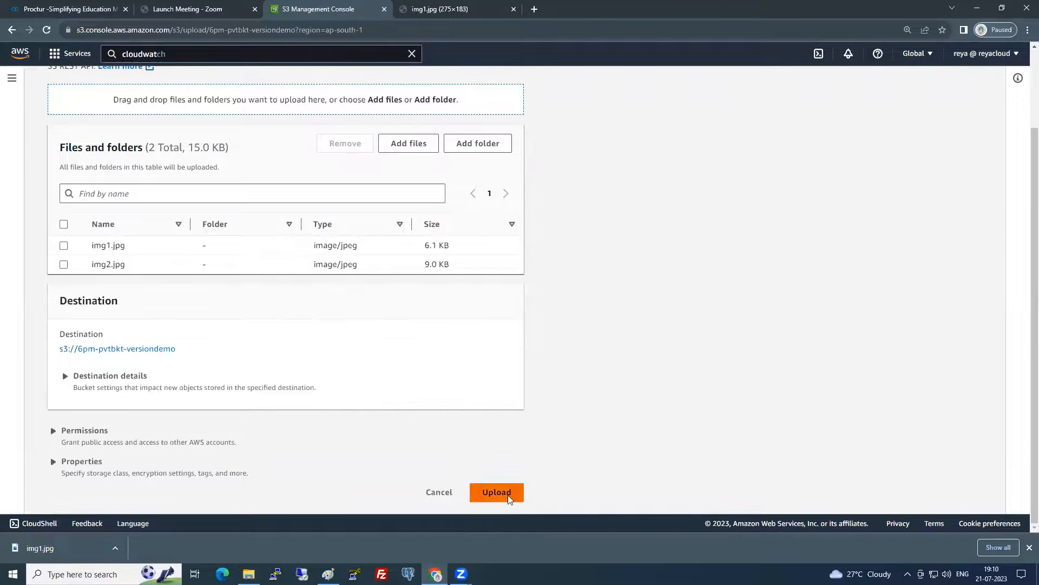
{"action": "left_click", "coordinate": [496, 493]}
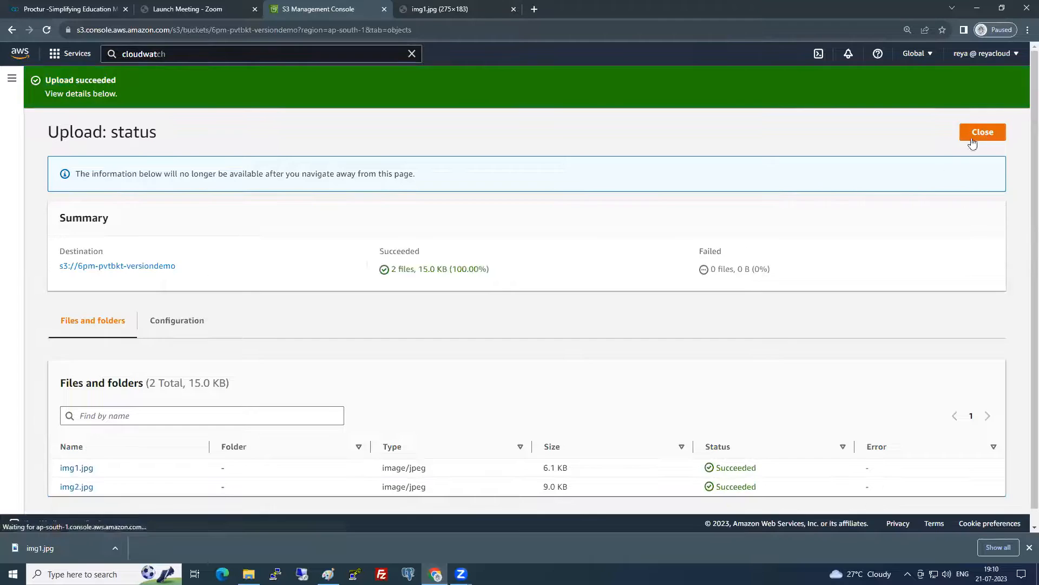
{"action": "left_click", "coordinate": [983, 133]}
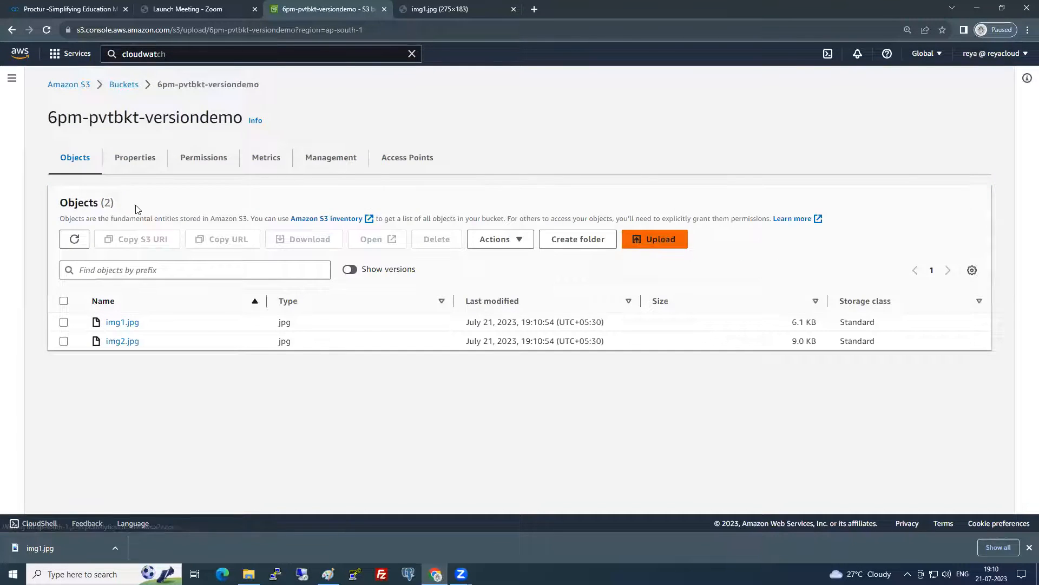
- Upload img1.jpg and img2.jpg a third time, totalling 15.0 KB
{"action": "left_click", "coordinate": [405, 239]}
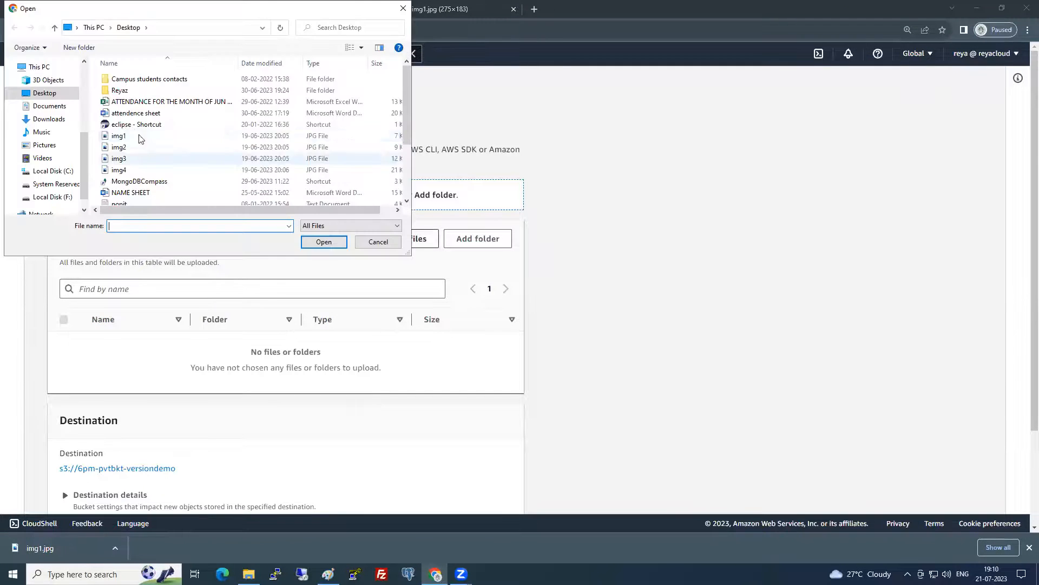
{"action": "left_click", "coordinate": [133, 137]}
{"action": "left_click", "coordinate": [130, 147], "text": "shift"}
{"action": "left_click", "coordinate": [325, 244]}
{"action": "scroll", "coordinate": [532, 348], "scroll_direction": "down", "scroll_amount": 2}
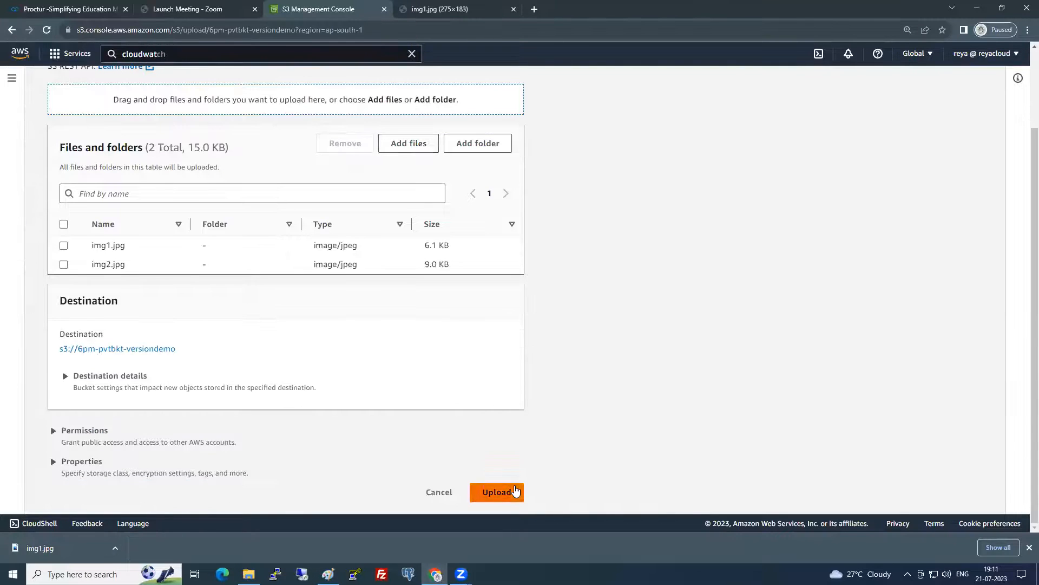
{"action": "left_click", "coordinate": [516, 490]}
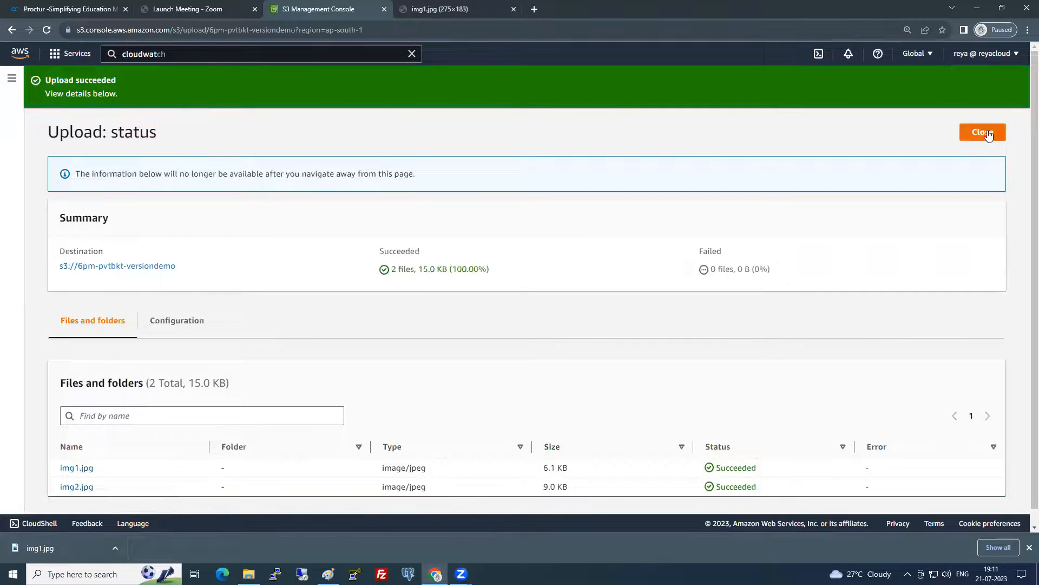
{"action": "left_click", "coordinate": [986, 134]}
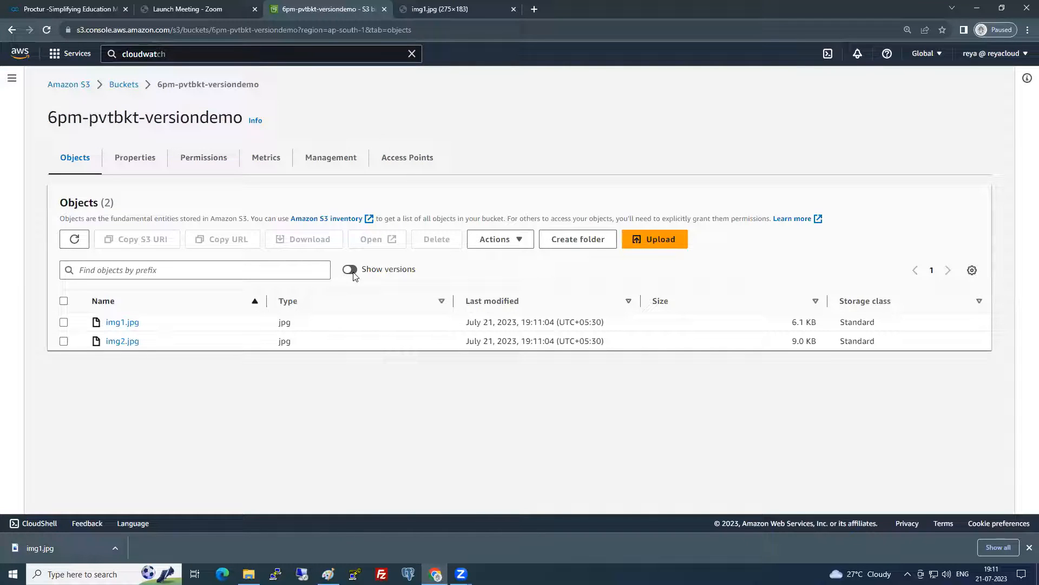
- Turn on Show versions, narrow the Type column and widen the Name column
{"action": "left_click", "coordinate": [354, 270]}
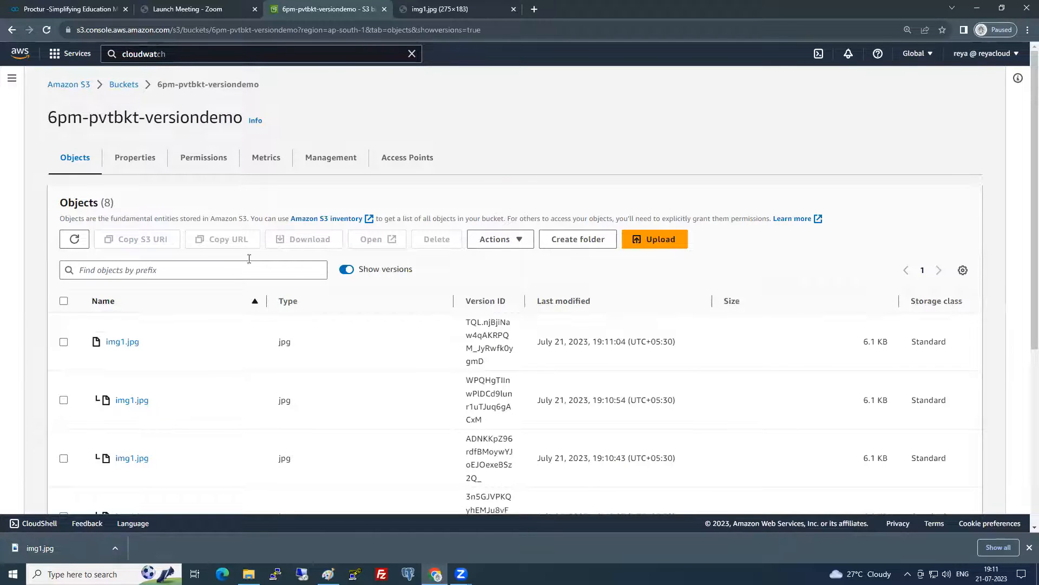
{"action": "key", "text": "ctrl+minus"}
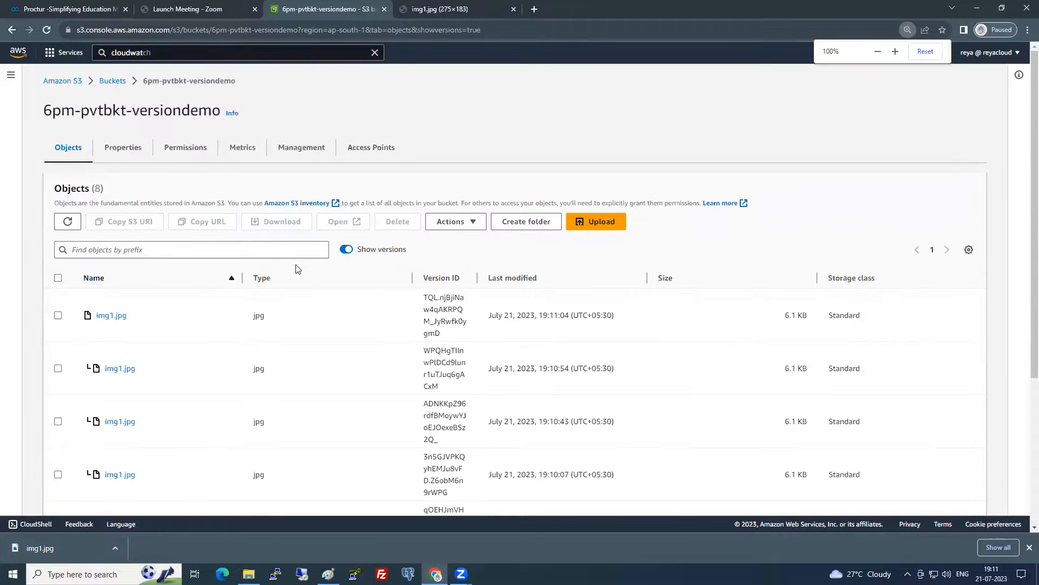
{"action": "key", "text": "ctrl+plus"}
{"action": "left_click_drag", "start_coordinate": [455, 298], "coordinate": [374, 299]}
{"action": "left_click_drag", "start_coordinate": [267, 301], "coordinate": [327, 298]}
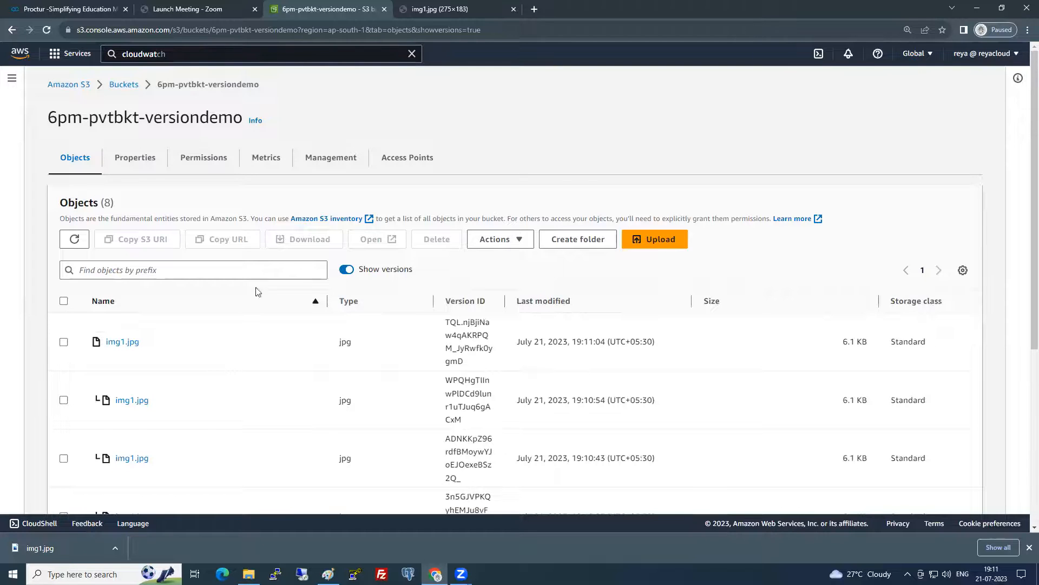
- Scroll through all eight img1.jpg and img2.jpg versions and select the second img1.jpg version
{"action": "scroll", "coordinate": [297, 353], "scroll_direction": "down", "scroll_amount": 3}
{"action": "scroll", "coordinate": [301, 352], "scroll_direction": "up", "scroll_amount": 3}
{"action": "scroll", "coordinate": [301, 352], "scroll_direction": "down", "scroll_amount": 1}
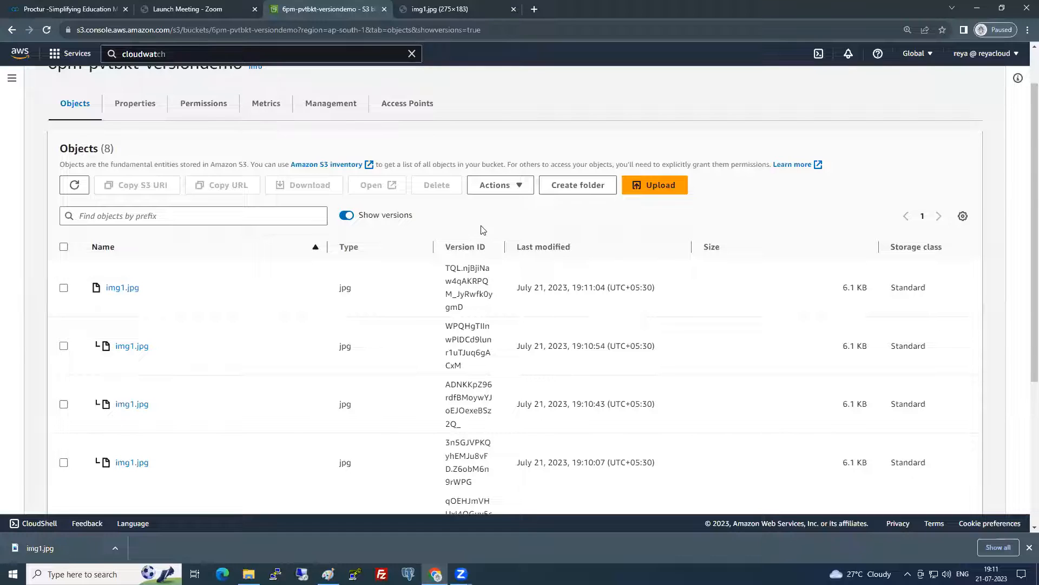
{"action": "scroll", "coordinate": [483, 230], "scroll_direction": "up", "scroll_amount": 1}
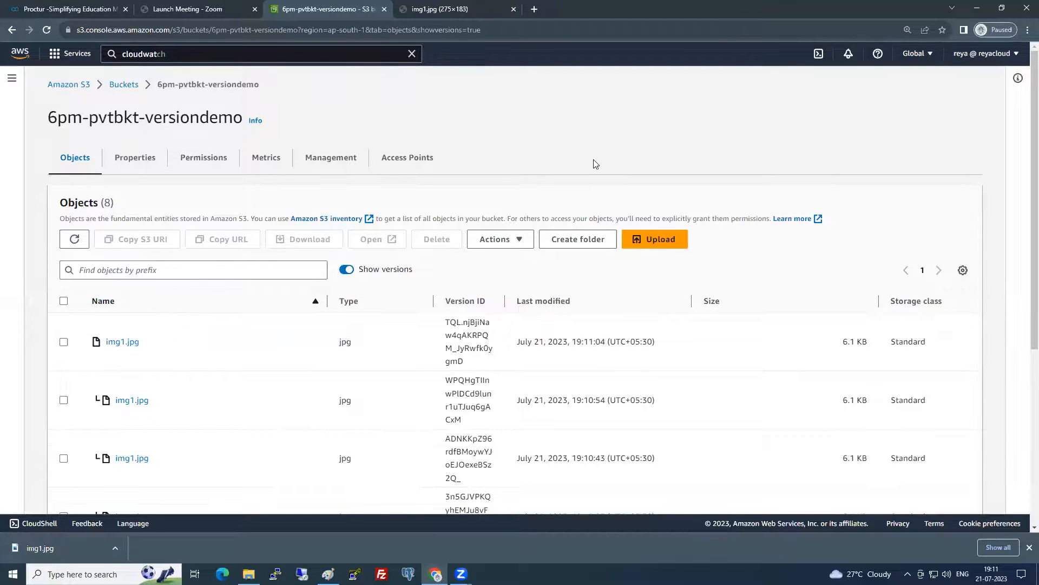
{"action": "scroll", "coordinate": [555, 347], "scroll_direction": "down", "scroll_amount": 5}
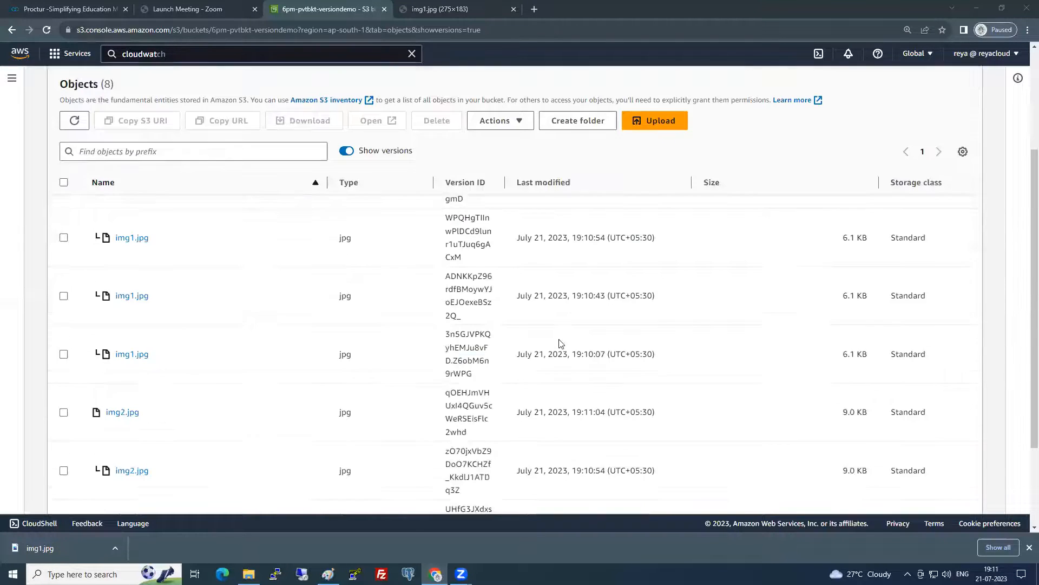
{"action": "scroll", "coordinate": [416, 386], "scroll_direction": "up", "scroll_amount": 4}
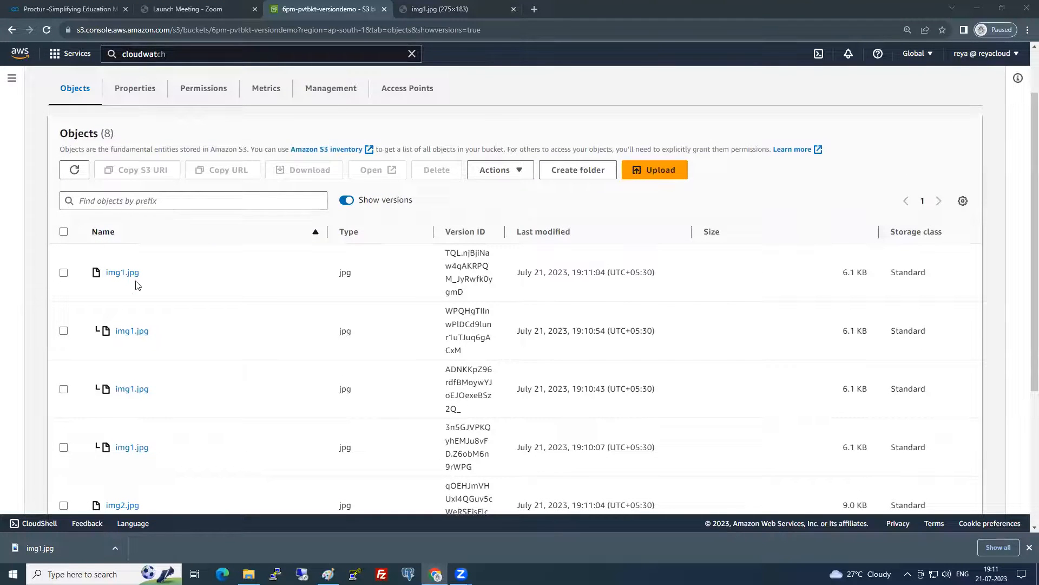
{"action": "scroll", "coordinate": [157, 285], "scroll_direction": "down", "scroll_amount": 1}
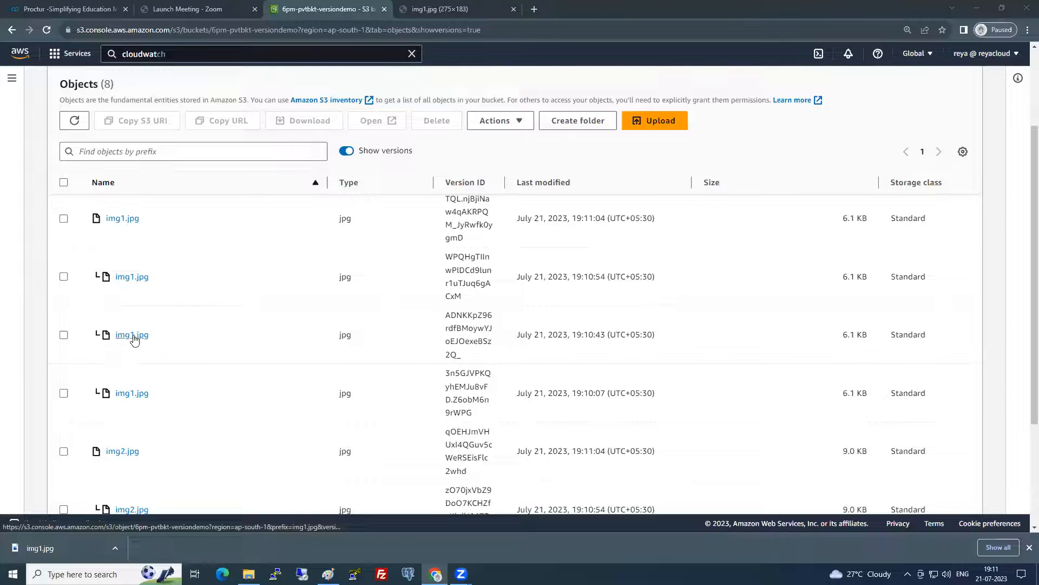
{"action": "scroll", "coordinate": [133, 374], "scroll_direction": "down", "scroll_amount": 3}
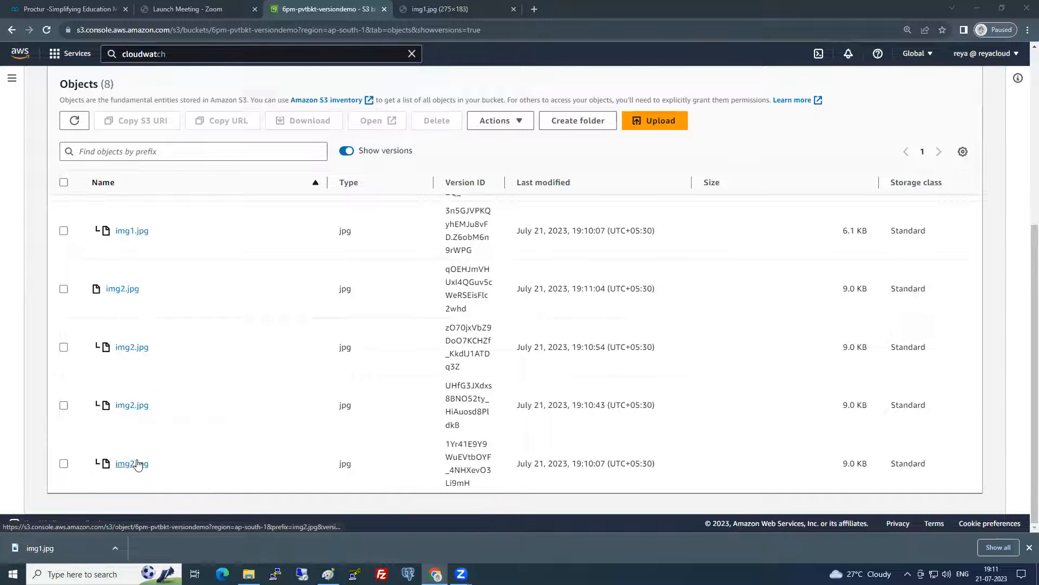
{"action": "scroll", "coordinate": [130, 450], "scroll_direction": "up", "scroll_amount": 3}
{"action": "scroll", "coordinate": [110, 408], "scroll_direction": "up", "scroll_amount": 3}
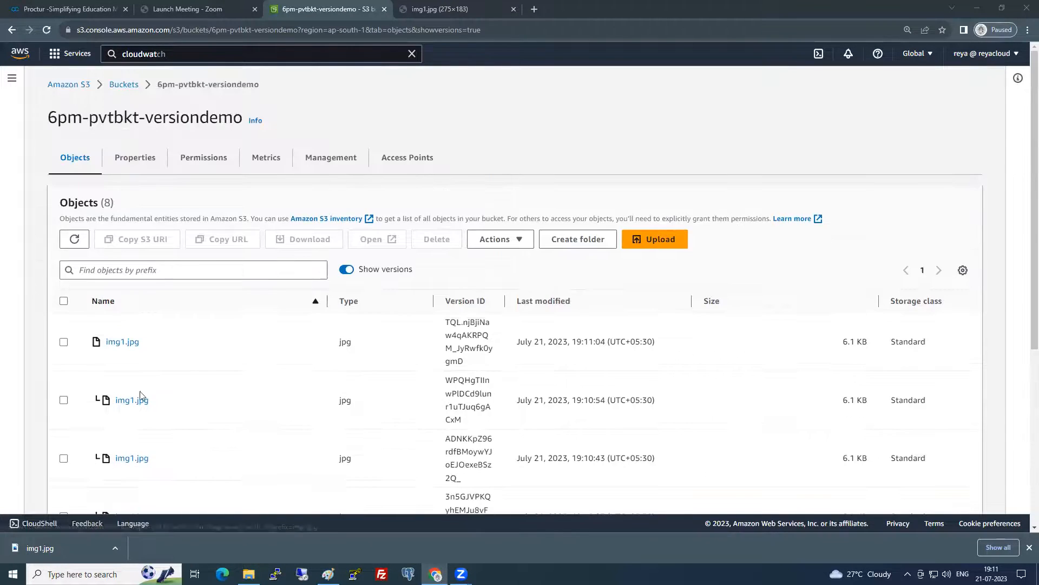
{"action": "left_click", "coordinate": [64, 399]}
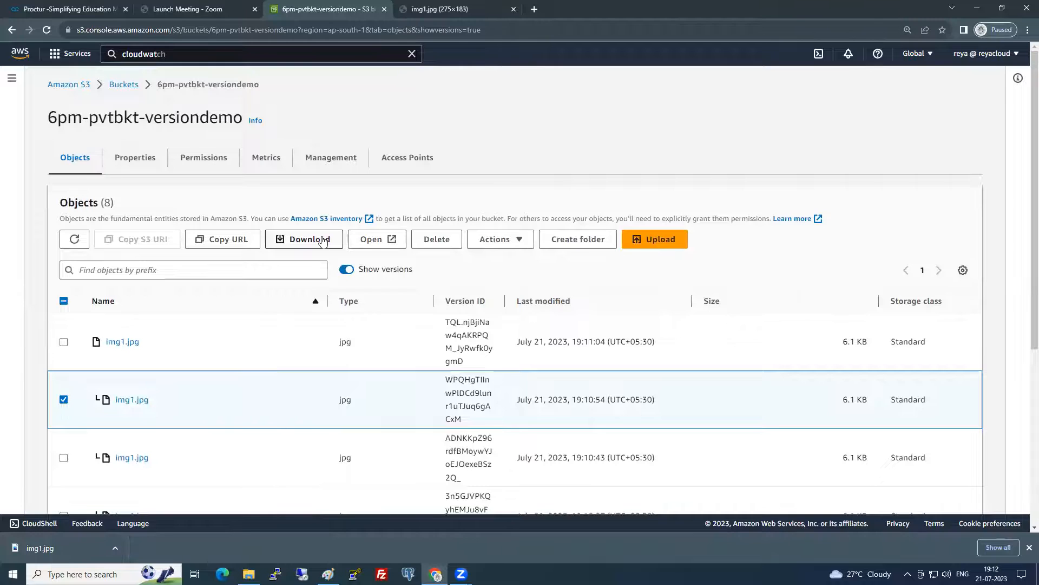
- Hide versions, then delete img1.jpg, confirming with 'delete', and return to the bucket
{"action": "left_click", "coordinate": [372, 275]}
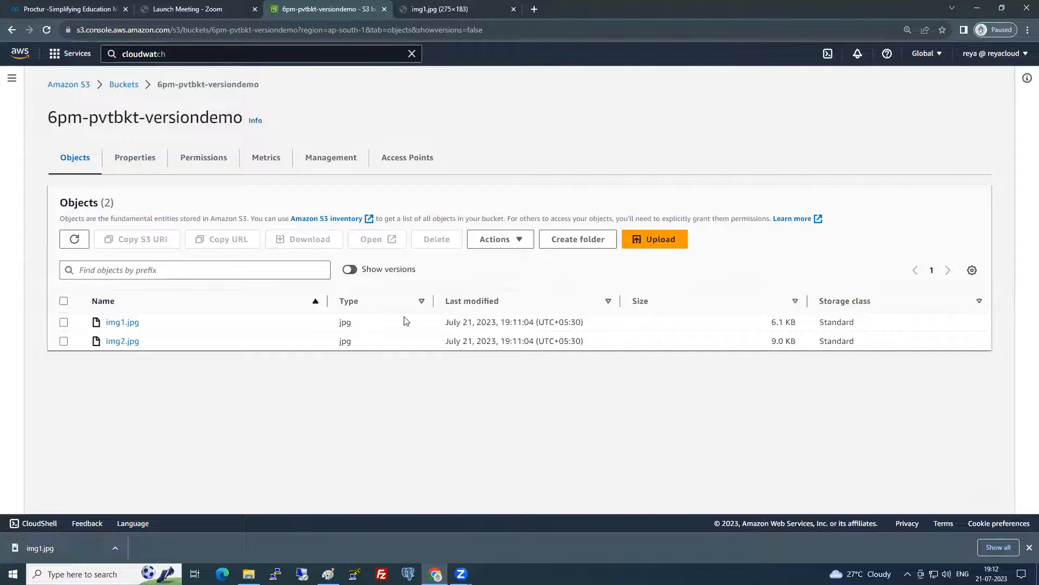
{"action": "key", "text": "ctrl+plus"}
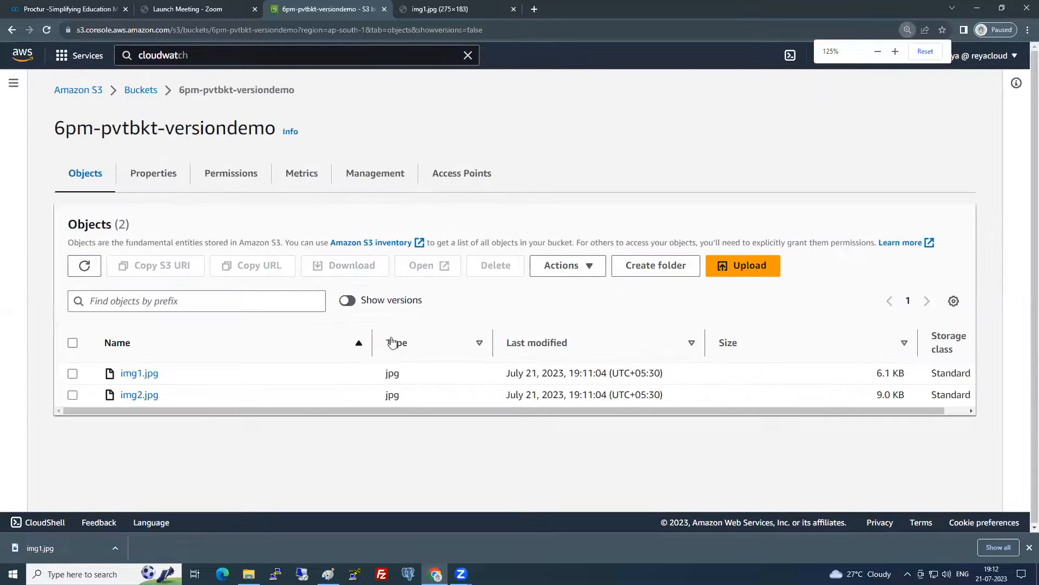
{"action": "left_click", "coordinate": [73, 374]}
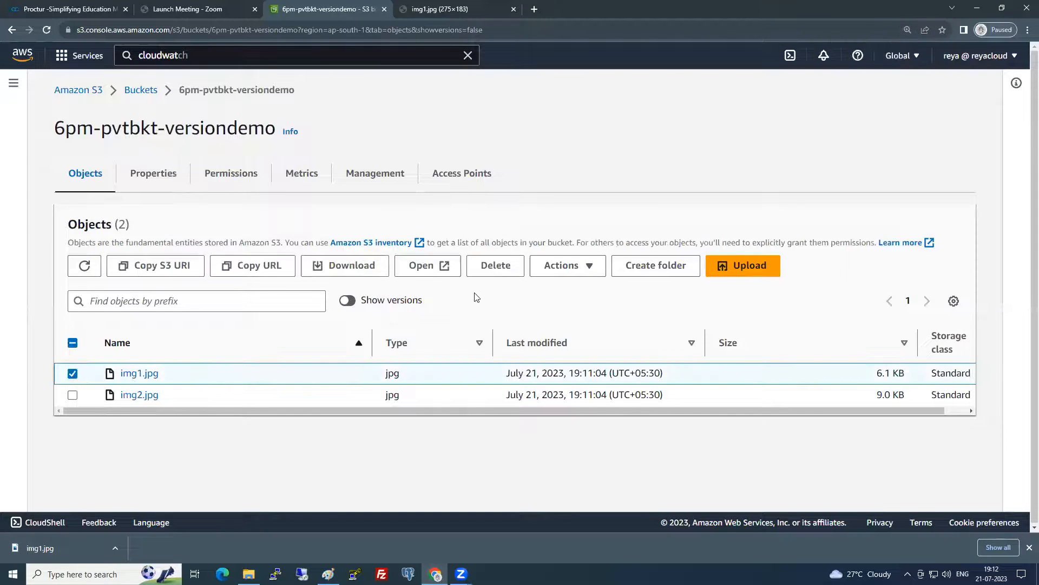
{"action": "left_click", "coordinate": [496, 268]}
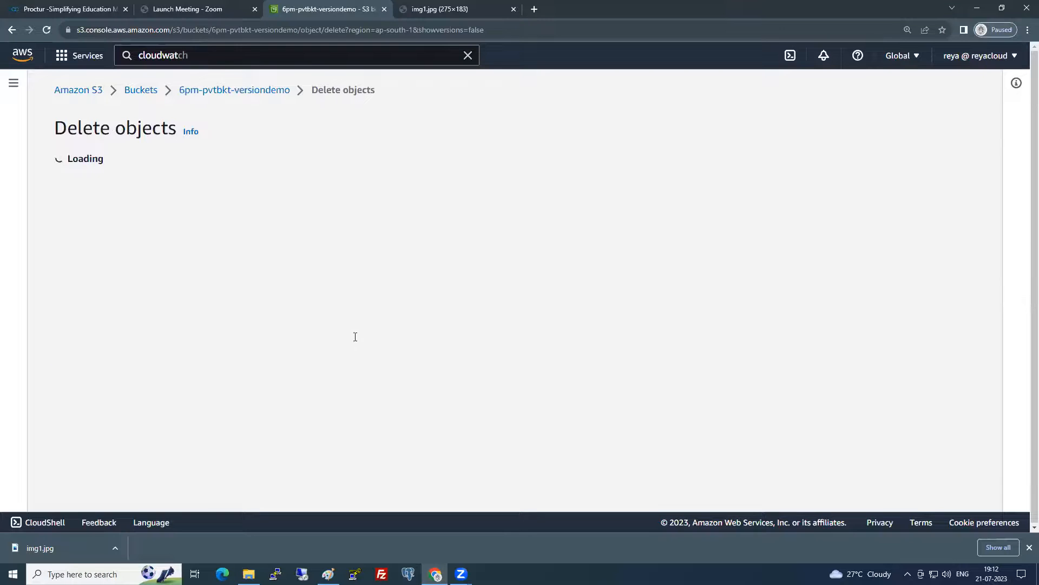
{"action": "scroll", "coordinate": [304, 400], "scroll_direction": "down", "scroll_amount": 2}
{"action": "left_click", "coordinate": [172, 439]}
{"action": "type", "text": "delete"}
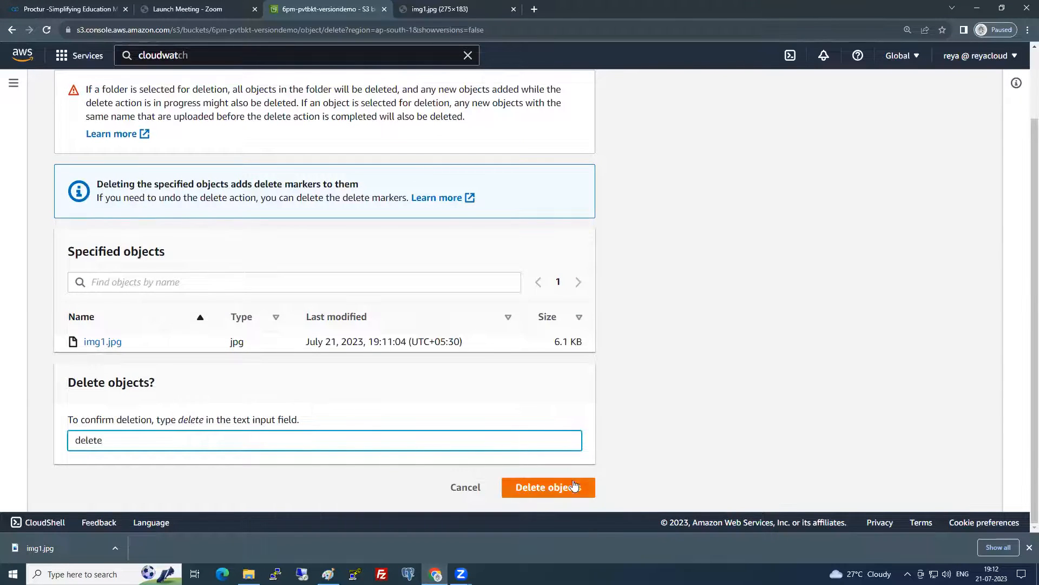
{"action": "left_click", "coordinate": [575, 486]}
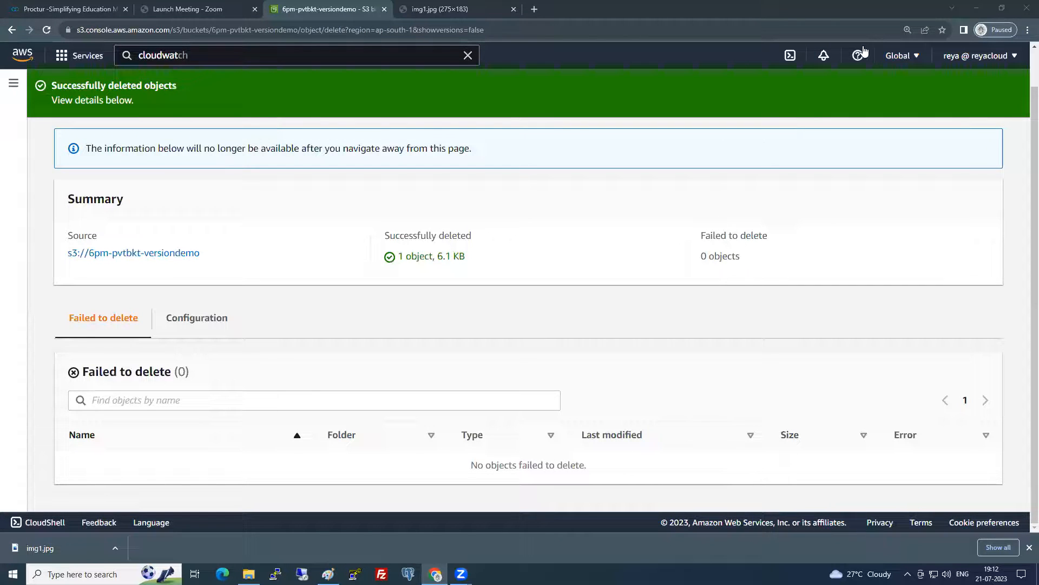
{"action": "scroll", "coordinate": [935, 301], "scroll_direction": "up", "scroll_amount": 2}
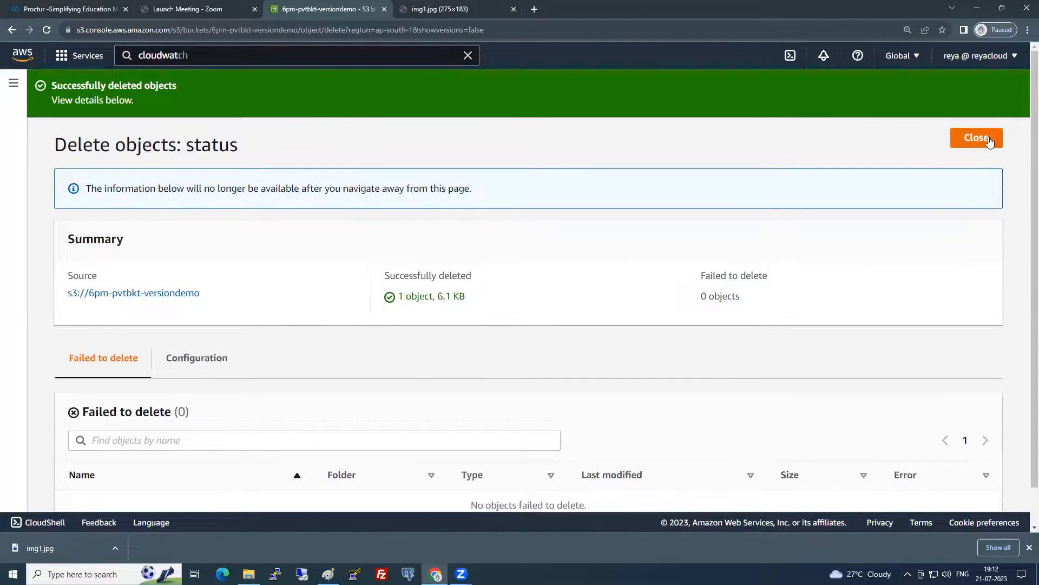
{"action": "left_click", "coordinate": [989, 142]}
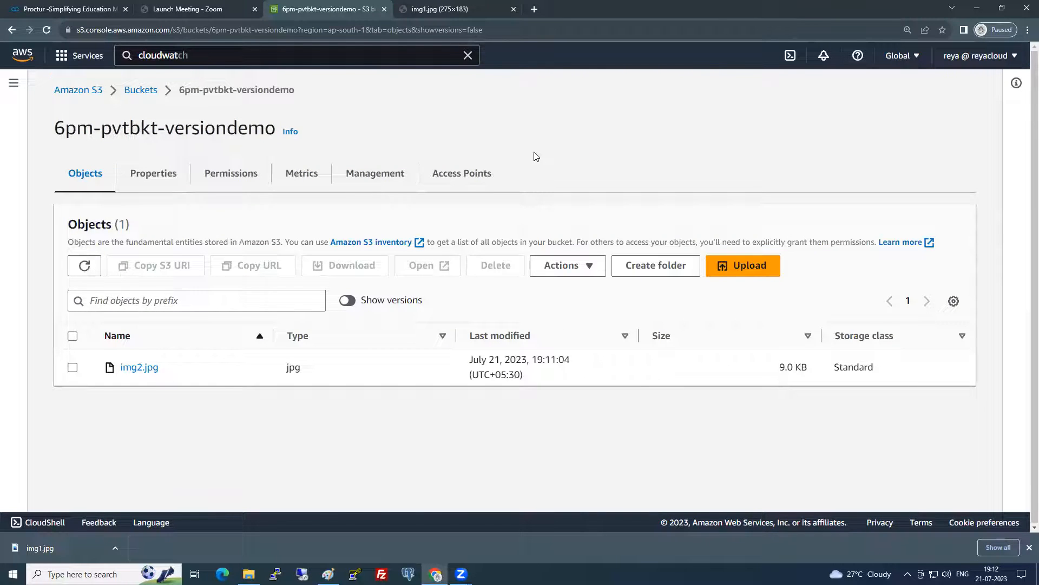
- Show versions and select img1.jpg's Delete marker row
{"action": "left_click", "coordinate": [348, 301]}
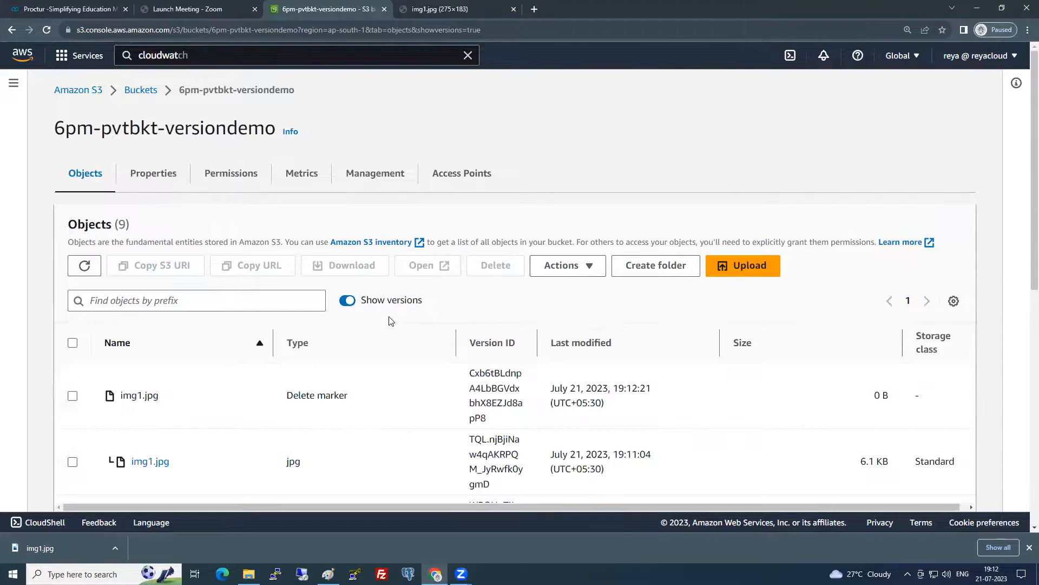
{"action": "scroll", "coordinate": [100, 325], "scroll_direction": "down", "scroll_amount": 2}
{"action": "left_click_drag", "start_coordinate": [120, 287], "coordinate": [154, 288]}
{"action": "left_click_drag", "start_coordinate": [283, 287], "coordinate": [354, 285]}
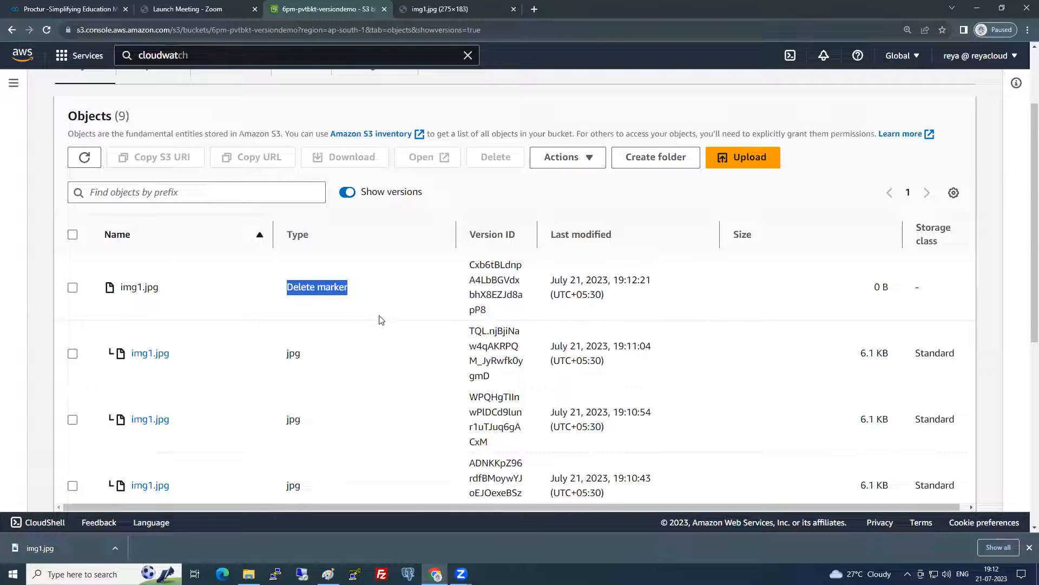
{"action": "left_click", "coordinate": [364, 308]}
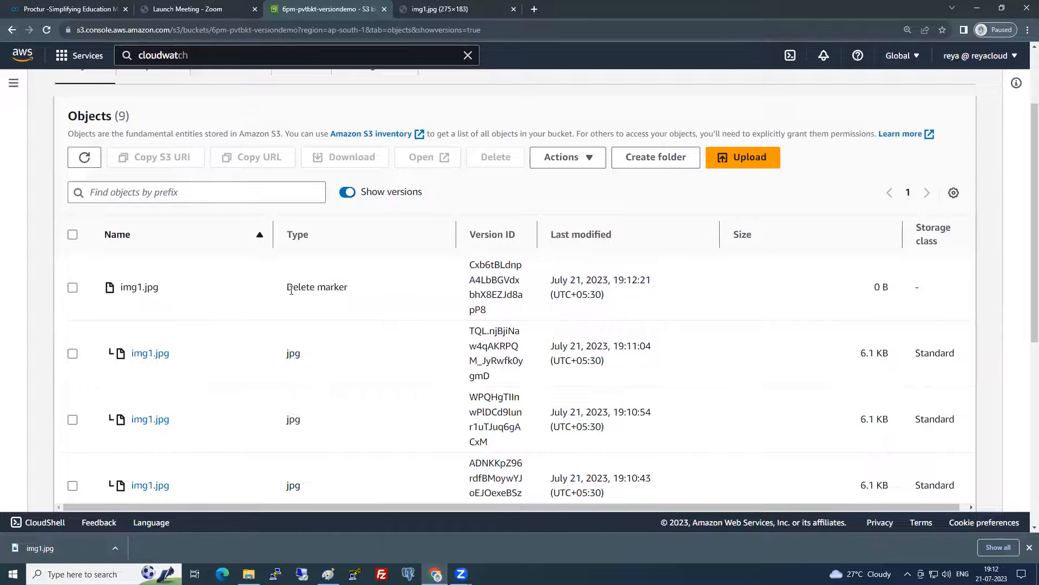
{"action": "left_click_drag", "start_coordinate": [119, 288], "coordinate": [166, 293]}
{"action": "left_click", "coordinate": [72, 288]}
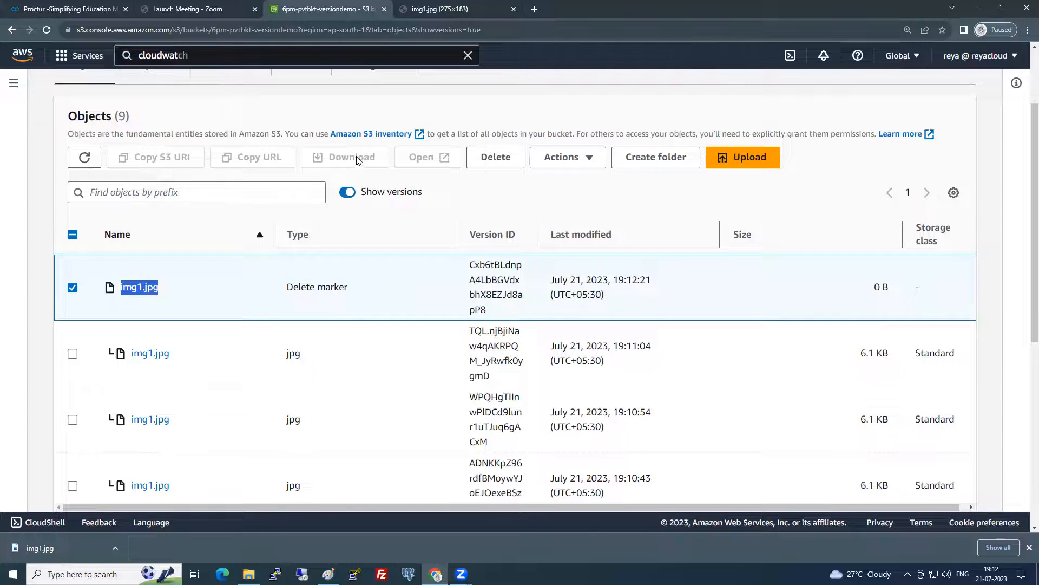
- Permanently delete the marker, pasting 'permanently delete' as confirmation, then return to the bucket
{"action": "left_click", "coordinate": [502, 158]}
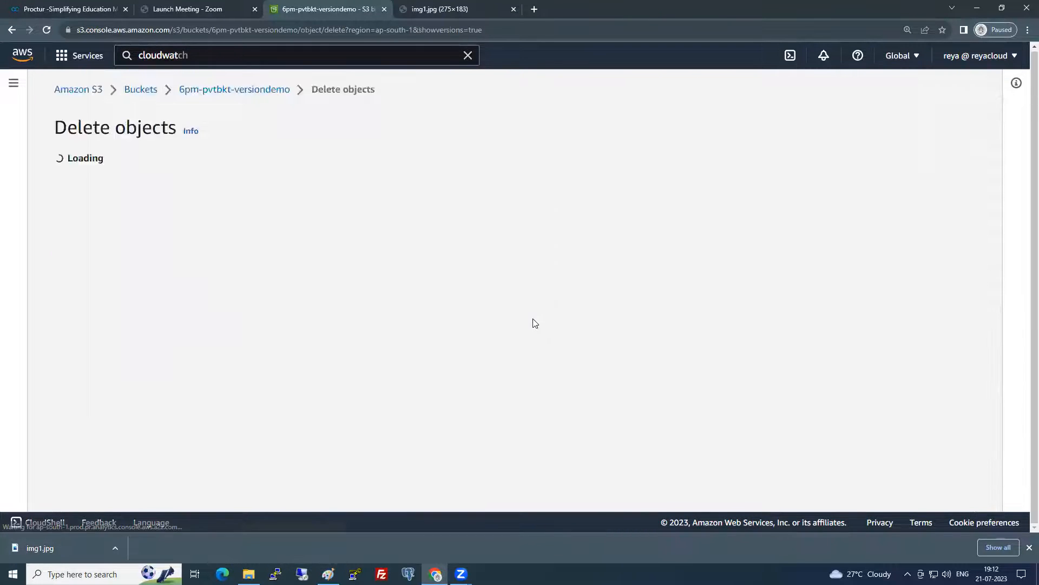
{"action": "left_click_drag", "start_coordinate": [179, 426], "coordinate": [261, 424]}
{"action": "key", "text": "ctrl+c"}
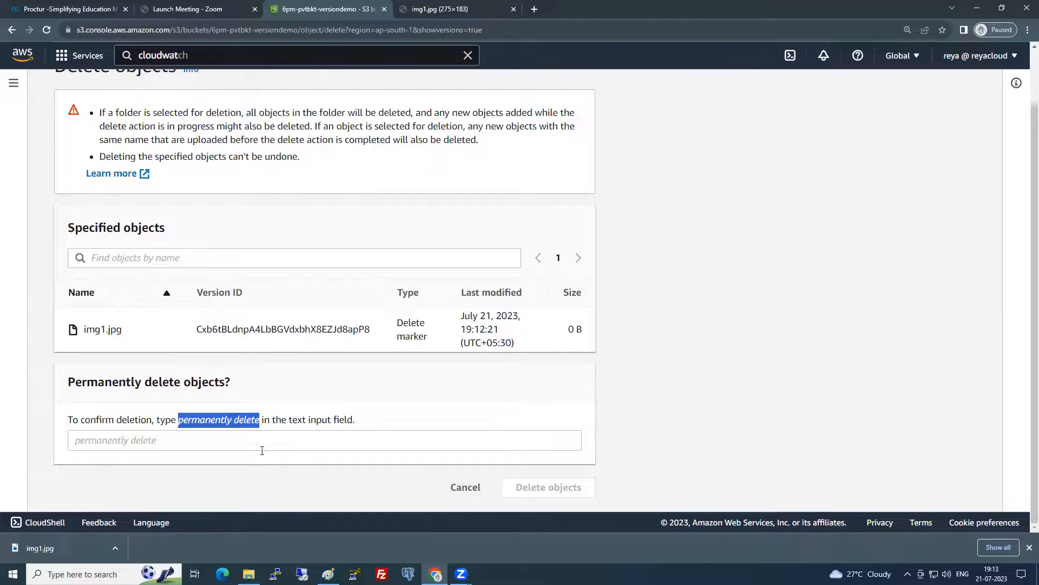
{"action": "left_click", "coordinate": [265, 442]}
{"action": "key", "text": "ctrl+v"}
{"action": "left_click", "coordinate": [536, 487]}
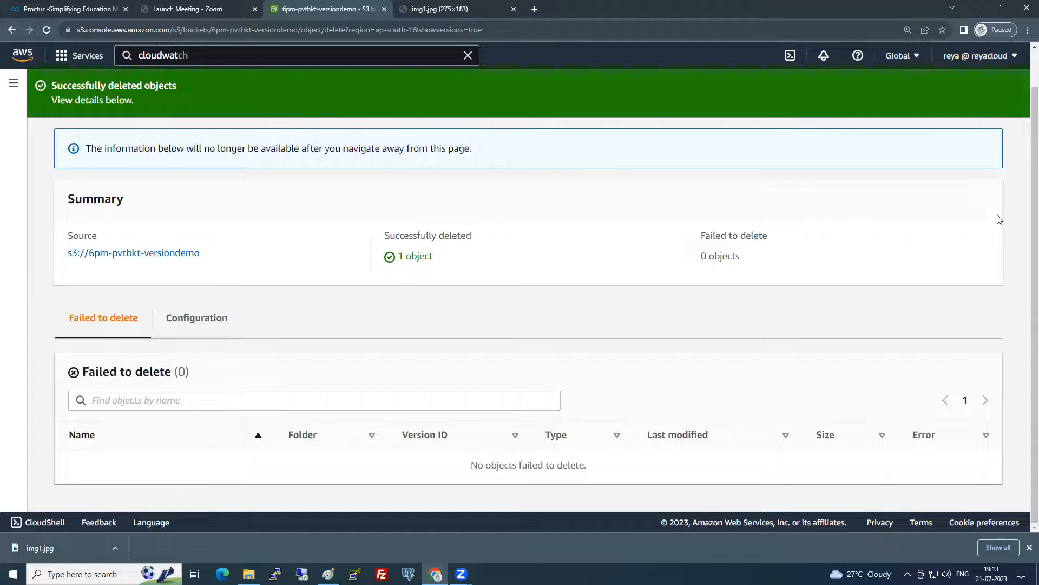
{"action": "left_click", "coordinate": [957, 147]}
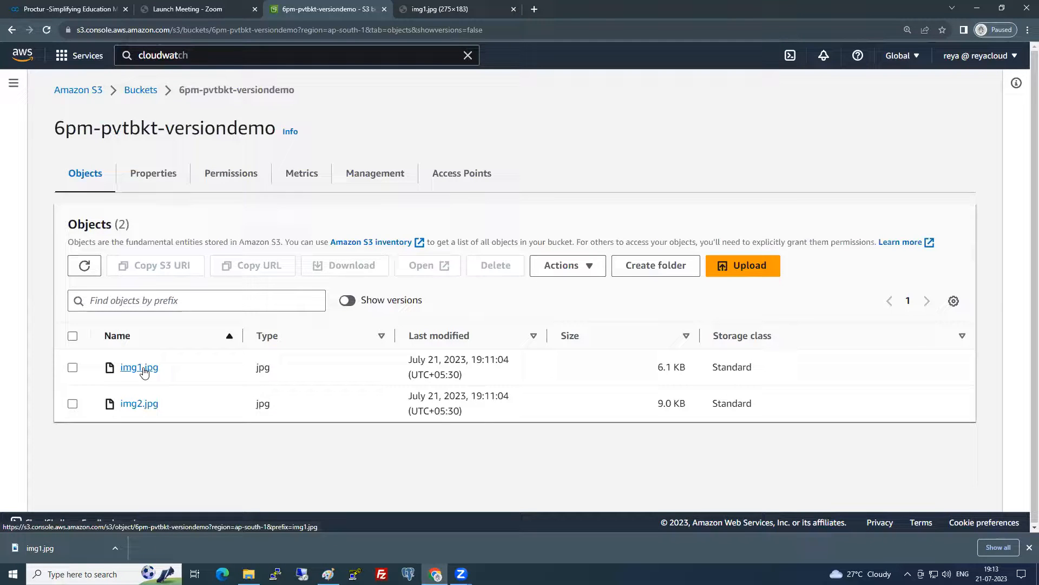
- Select img1.jpg and img2.jpg and delete both, confirming with 'delete'
{"action": "left_click", "coordinate": [72, 336]}
{"action": "left_click", "coordinate": [494, 266]}
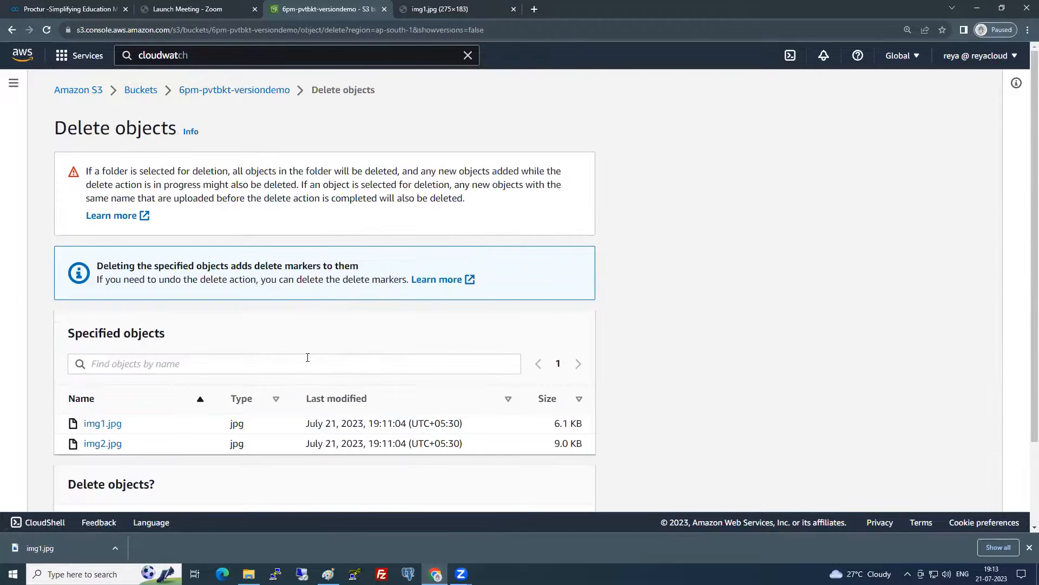
{"action": "scroll", "coordinate": [307, 357], "scroll_direction": "down", "scroll_amount": 2}
{"action": "left_click", "coordinate": [165, 442]}
{"action": "type", "text": "delete"}
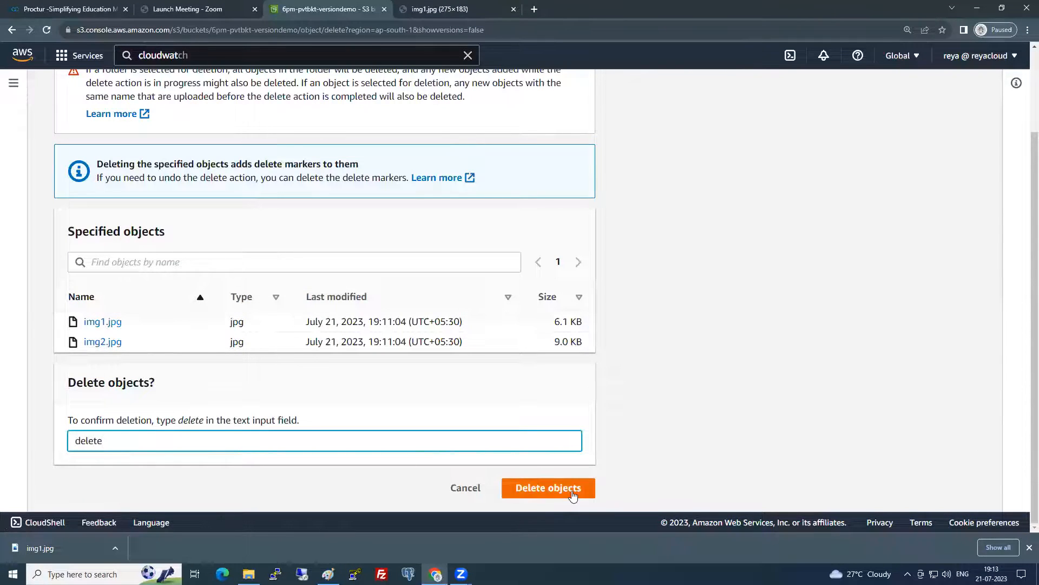
{"action": "left_click", "coordinate": [571, 491]}
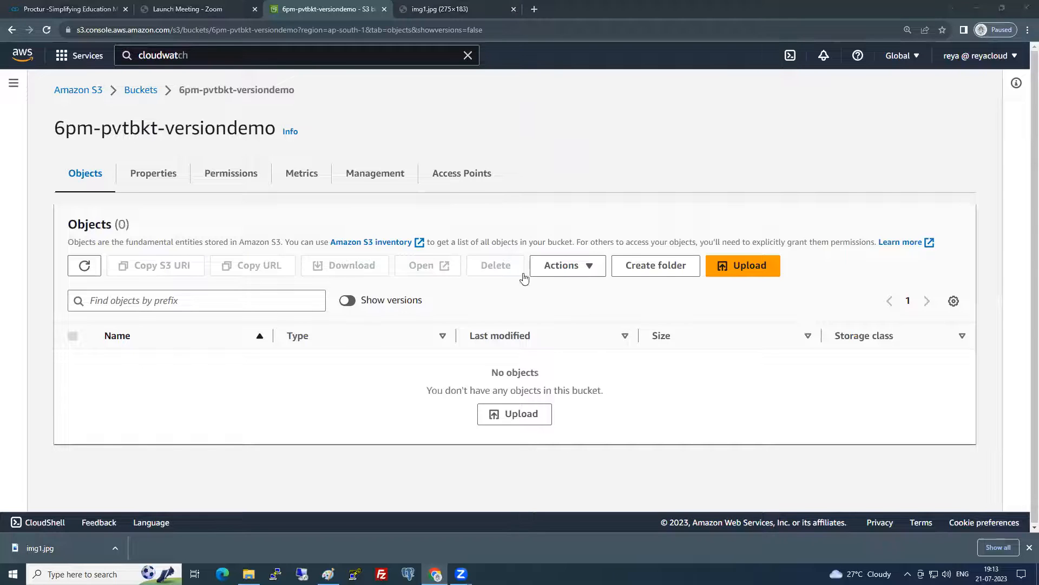
- Show versions, tick both delete markers and permanently delete them with 'permanently delete'
{"action": "left_click", "coordinate": [365, 306]}
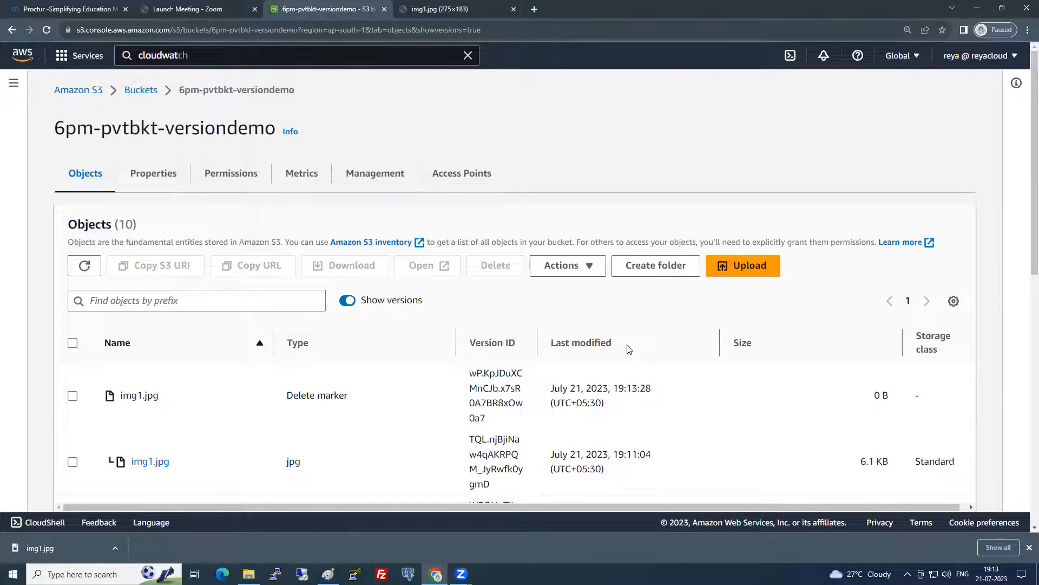
{"action": "scroll", "coordinate": [401, 284], "scroll_direction": "down", "scroll_amount": 2}
{"action": "scroll", "coordinate": [395, 302], "scroll_direction": "up", "scroll_amount": 1}
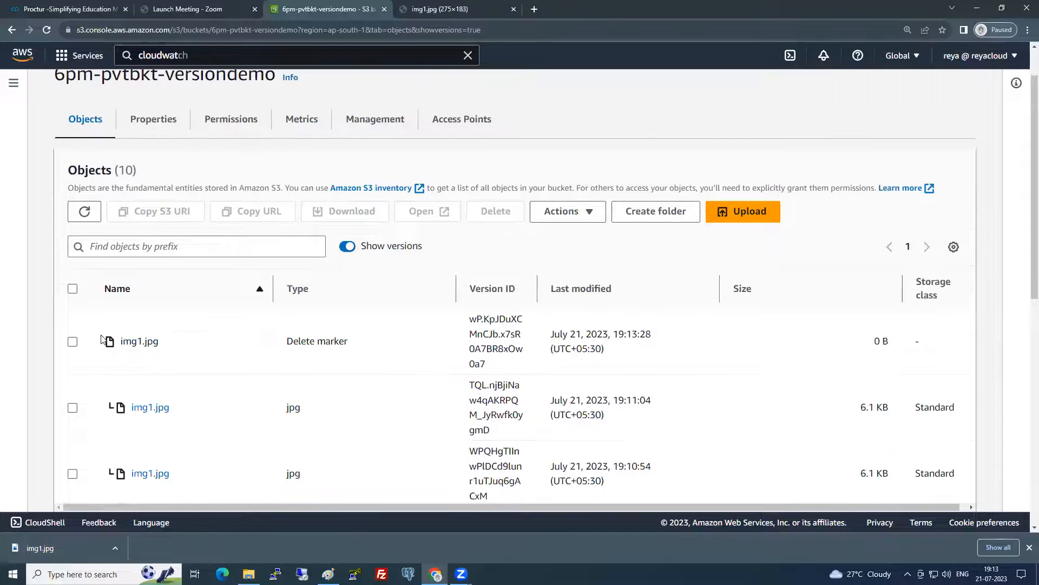
{"action": "left_click", "coordinate": [73, 342]}
{"action": "scroll", "coordinate": [287, 352], "scroll_direction": "down", "scroll_amount": 5}
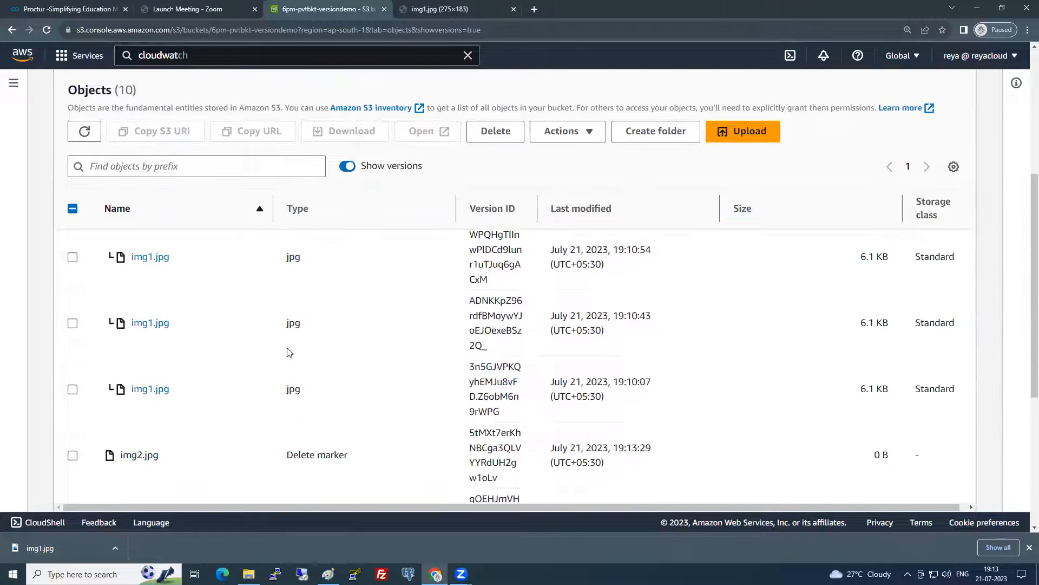
{"action": "left_click", "coordinate": [73, 293]}
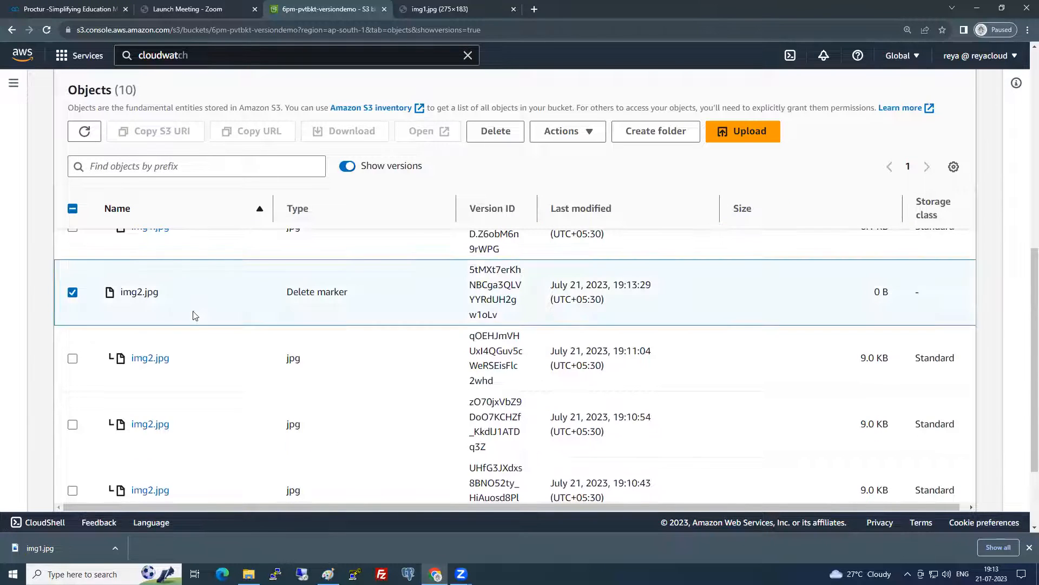
{"action": "left_click", "coordinate": [492, 135]}
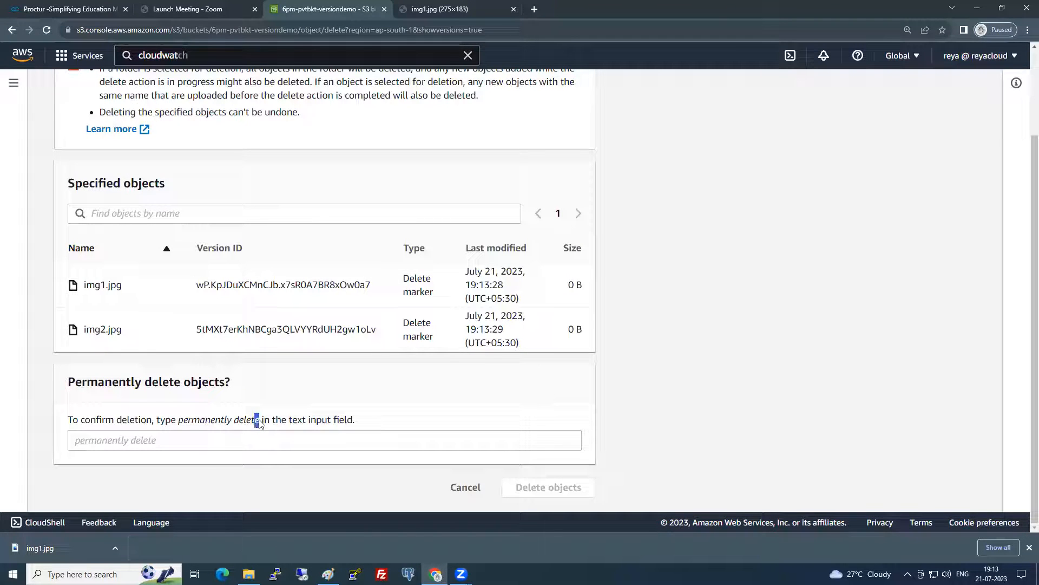
{"action": "left_click_drag", "start_coordinate": [178, 421], "coordinate": [261, 421]}
{"action": "key", "text": "ctrl+c"}
{"action": "left_click", "coordinate": [300, 447]}
{"action": "key", "text": "ctrl+v"}
{"action": "left_click", "coordinate": [566, 491]}
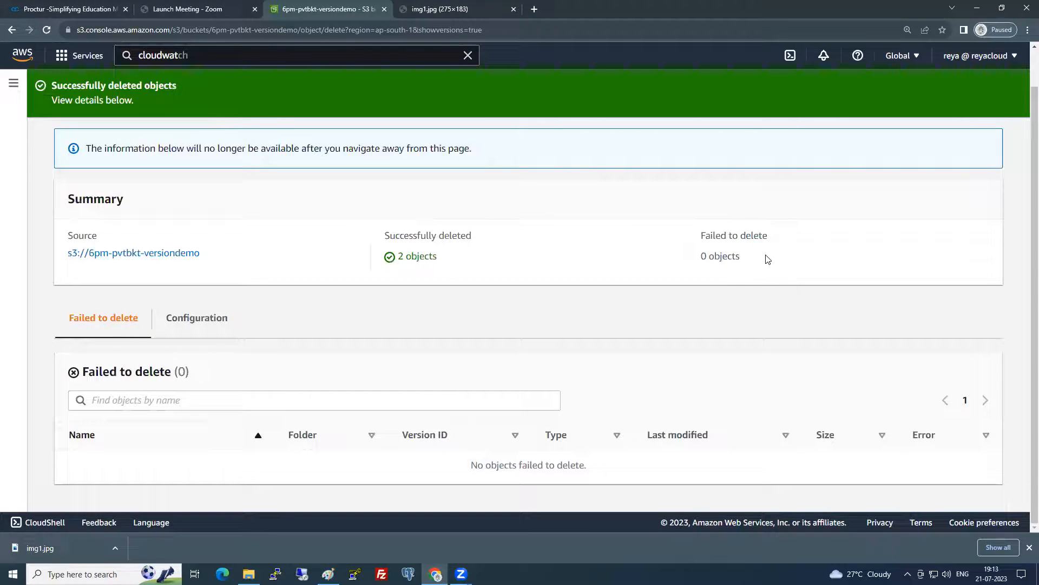
{"action": "scroll", "coordinate": [998, 171], "scroll_direction": "up", "scroll_amount": 1}
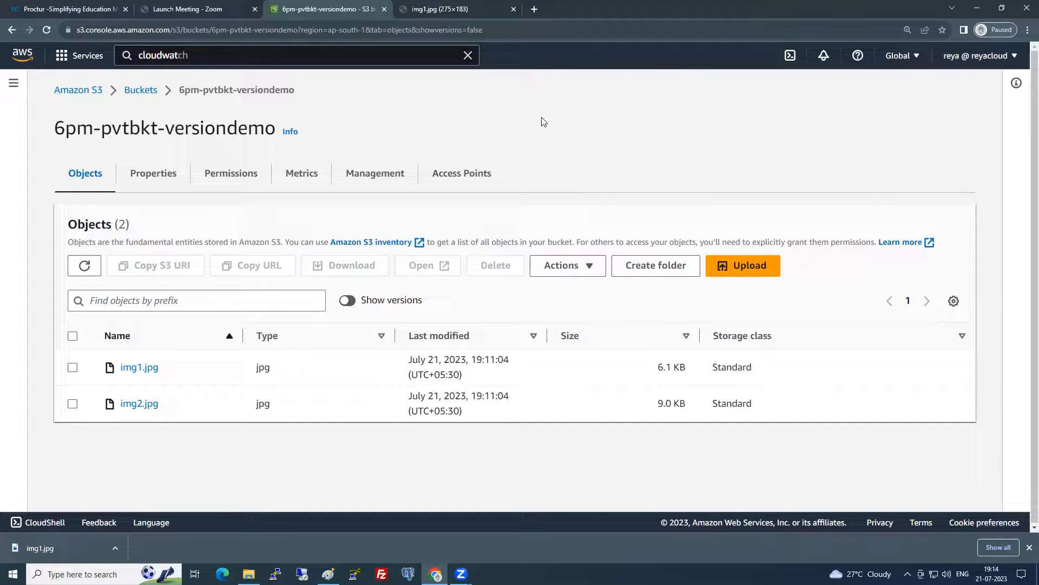
- Show versions, inspect img1.jpg's version names and Last modified times, then return to Buckets
{"action": "left_click", "coordinate": [346, 304]}
{"action": "scroll", "coordinate": [483, 341], "scroll_direction": "down", "scroll_amount": 2}
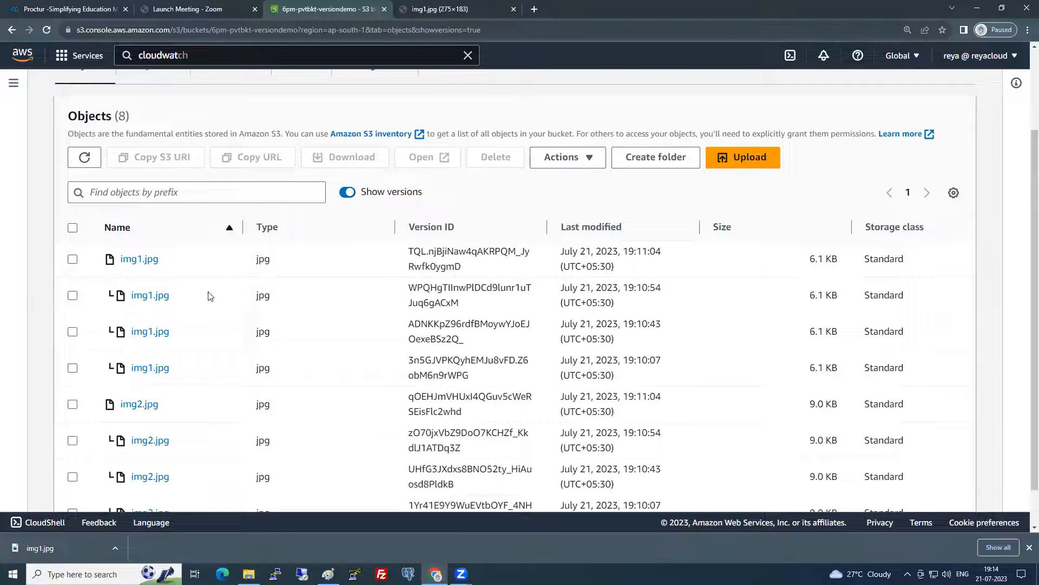
{"action": "left_click_drag", "start_coordinate": [198, 261], "coordinate": [119, 267]}
{"action": "left_click_drag", "start_coordinate": [193, 297], "coordinate": [148, 297]}
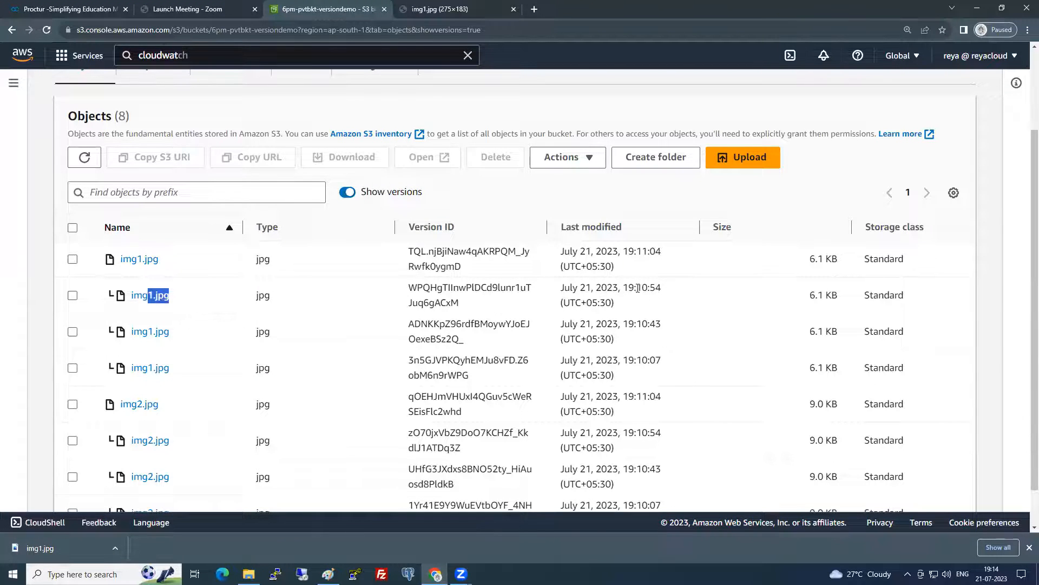
{"action": "left_click_drag", "start_coordinate": [622, 288], "coordinate": [655, 288]}
{"action": "left_click_drag", "start_coordinate": [669, 324], "coordinate": [622, 325]}
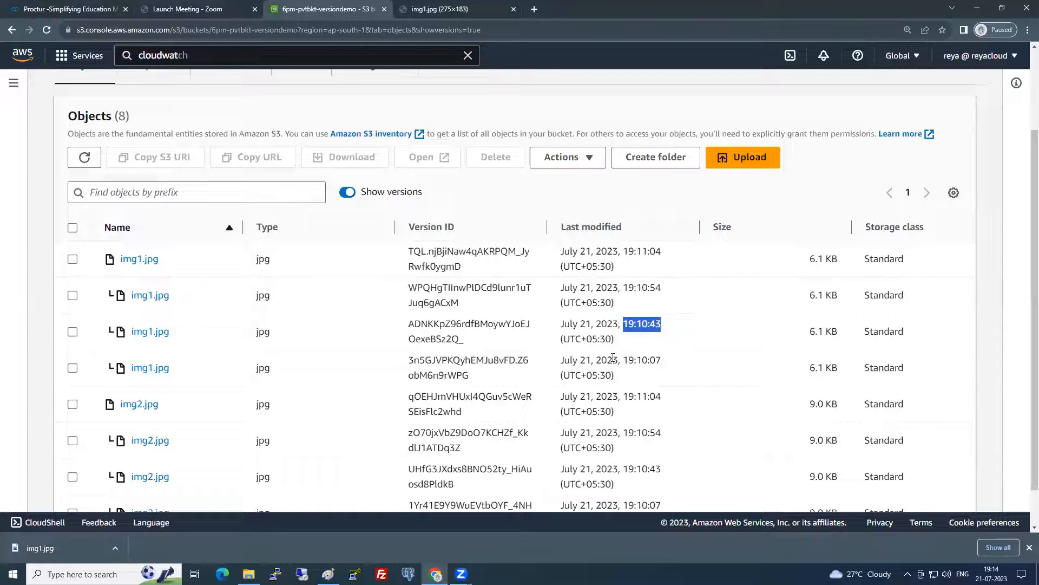
{"action": "left_click_drag", "start_coordinate": [612, 360], "coordinate": [678, 361]}
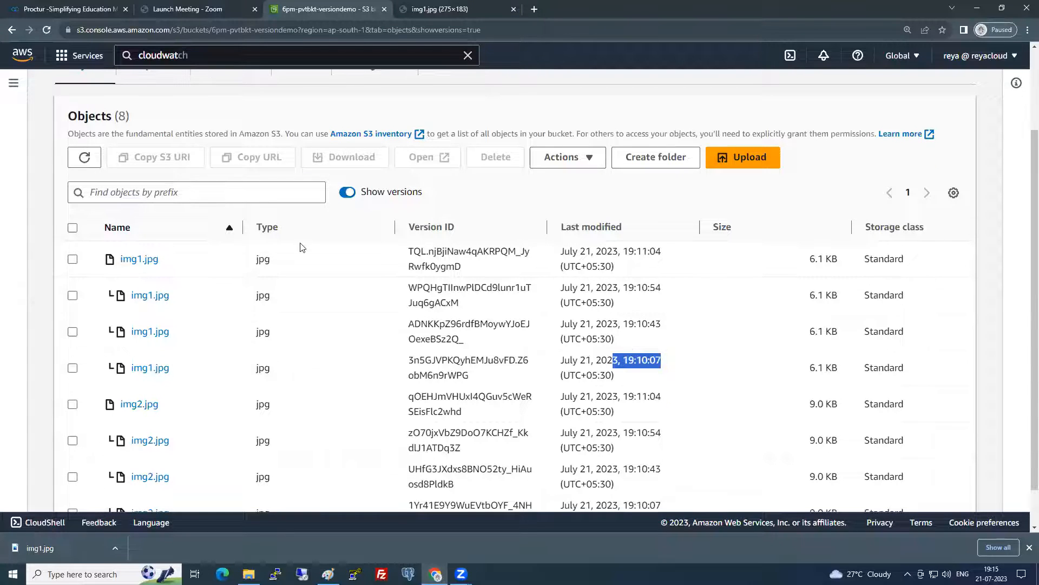
{"action": "scroll", "coordinate": [304, 247], "scroll_direction": "up", "scroll_amount": 3}
{"action": "left_click", "coordinate": [150, 96]}
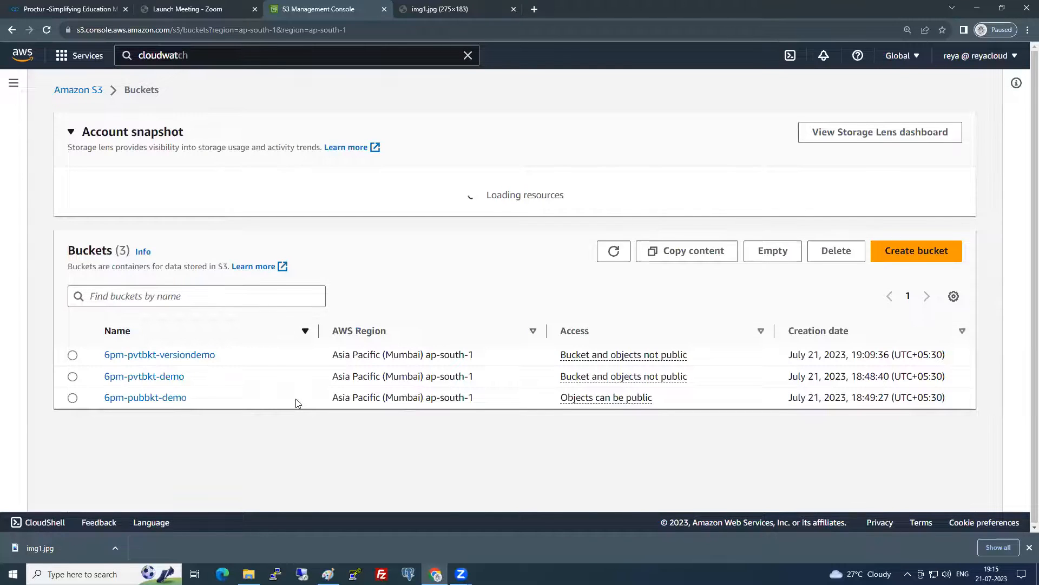
- Open 6pm-pvtbkt-versiondemo's Properties and review its Region, ARN and Bucket Versioning status
{"action": "left_click", "coordinate": [213, 364]}
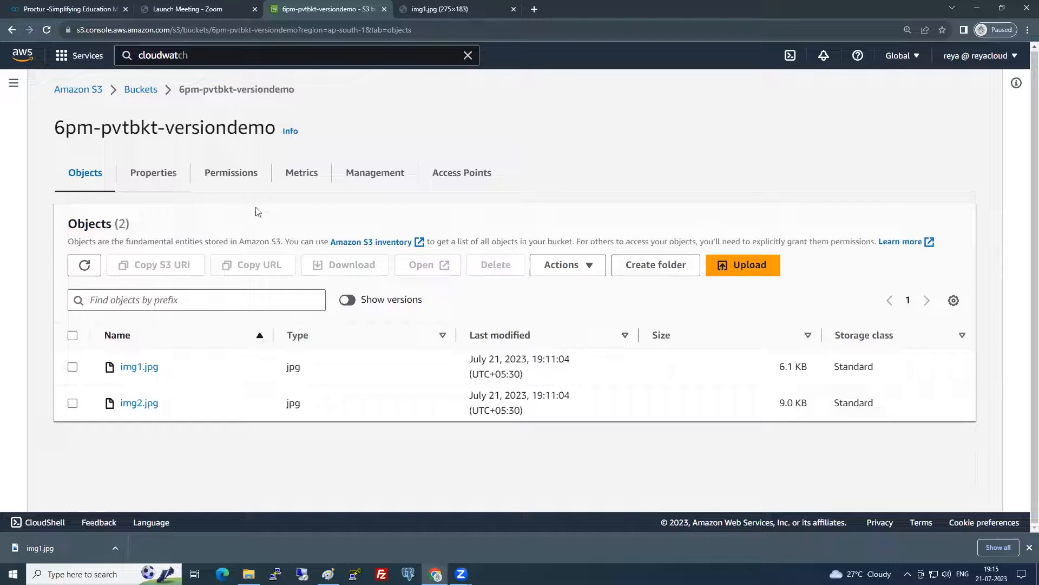
{"action": "left_click", "coordinate": [153, 174]}
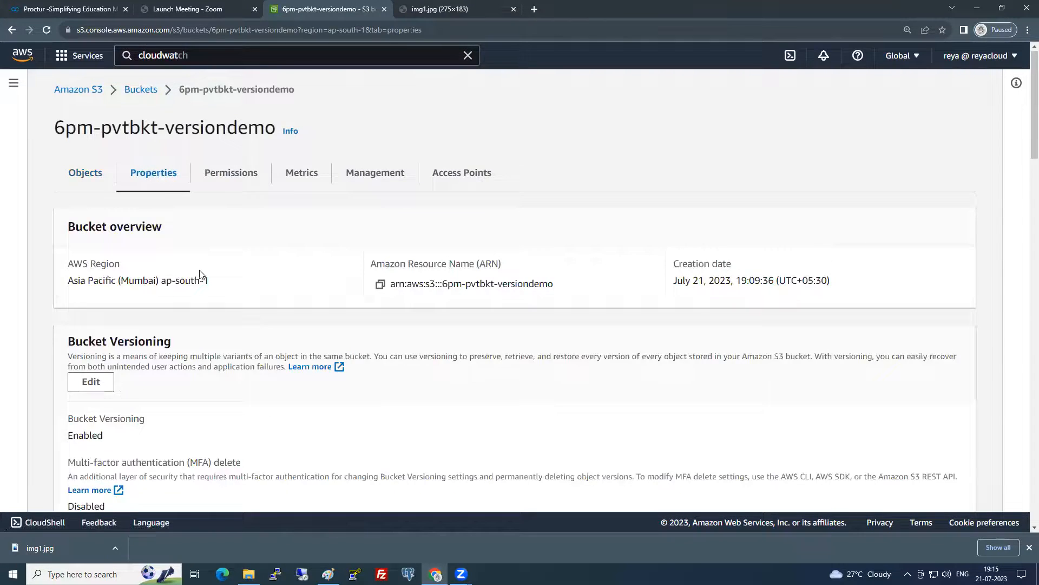
{"action": "scroll", "coordinate": [202, 276], "scroll_direction": "down", "scroll_amount": 1}
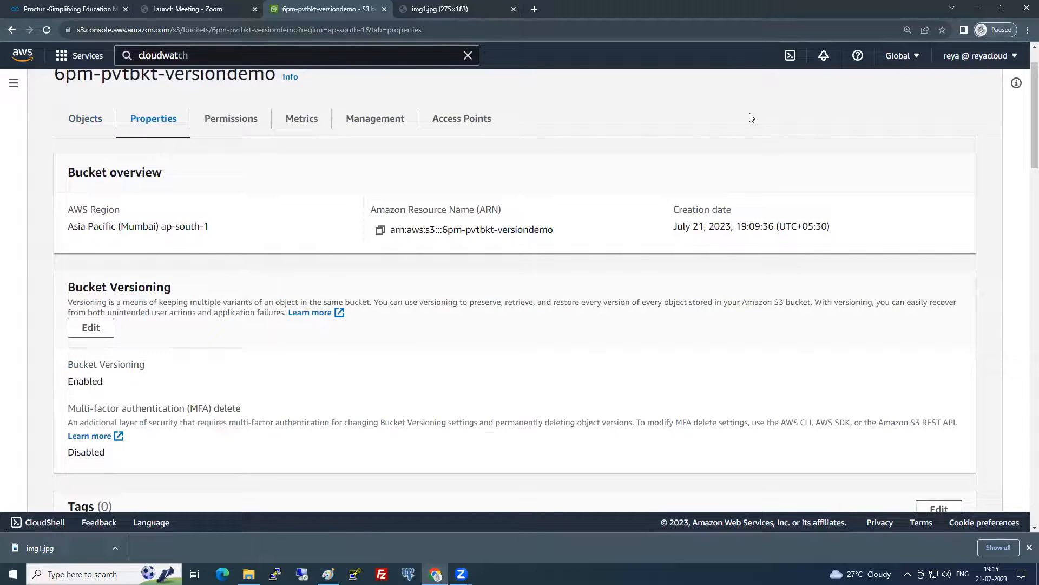
{"action": "triple_click", "coordinate": [242, 225]}
{"action": "left_click_drag", "start_coordinate": [405, 229], "coordinate": [623, 229]}
{"action": "left_click", "coordinate": [687, 227]}
{"action": "scroll", "coordinate": [222, 313], "scroll_direction": "down", "scroll_amount": 2}
{"action": "left_click_drag", "start_coordinate": [68, 180], "coordinate": [164, 179]}
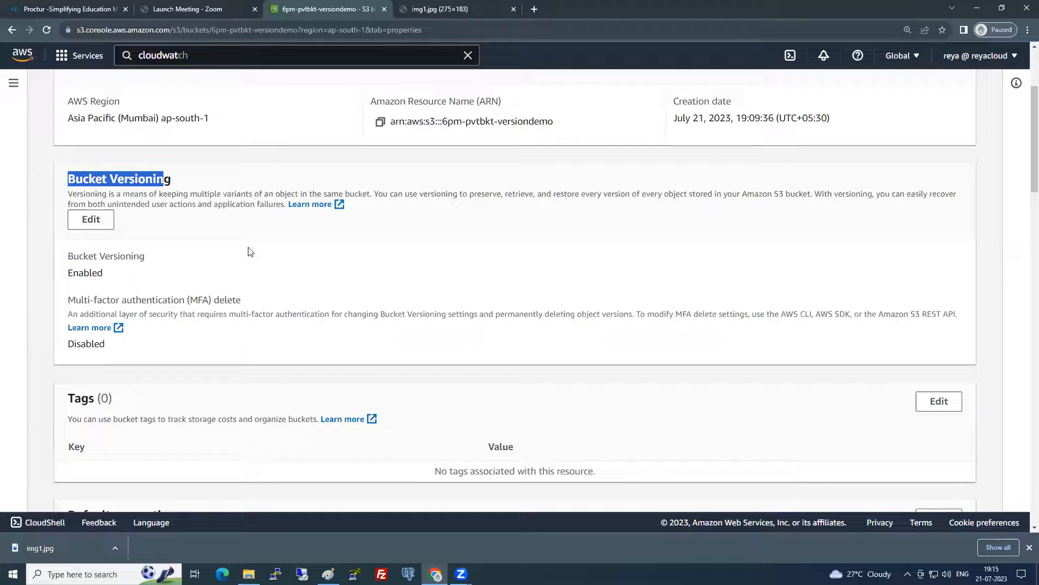
{"action": "left_click", "coordinate": [234, 239]}
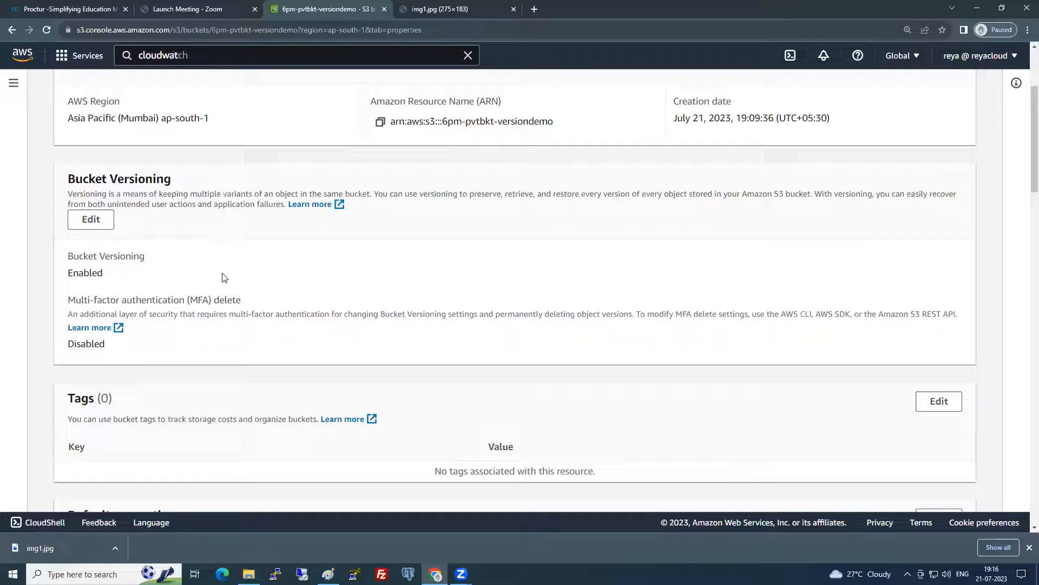
{"action": "left_click_drag", "start_coordinate": [75, 300], "coordinate": [261, 302]}
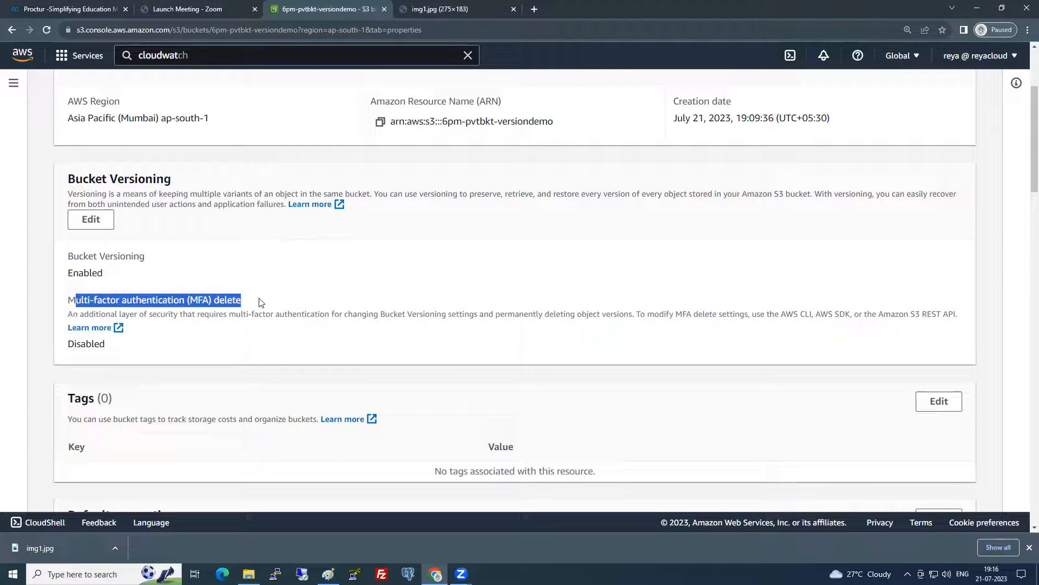
{"action": "left_click_drag", "start_coordinate": [67, 314], "coordinate": [288, 315]}
{"action": "left_click_drag", "start_coordinate": [330, 314], "coordinate": [479, 315]}
{"action": "left_click", "coordinate": [364, 320]}
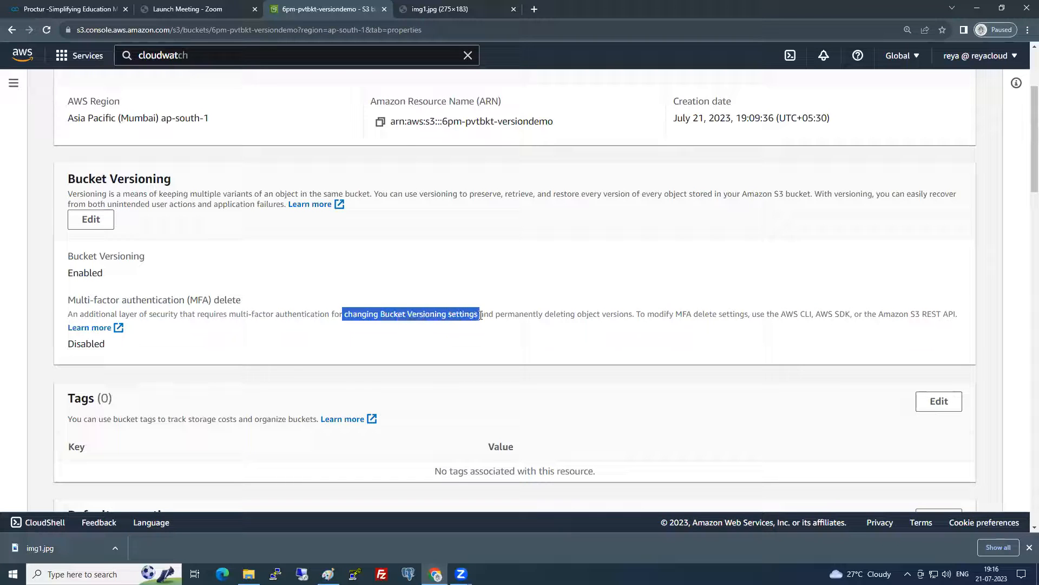
{"action": "left_click", "coordinate": [566, 323]}
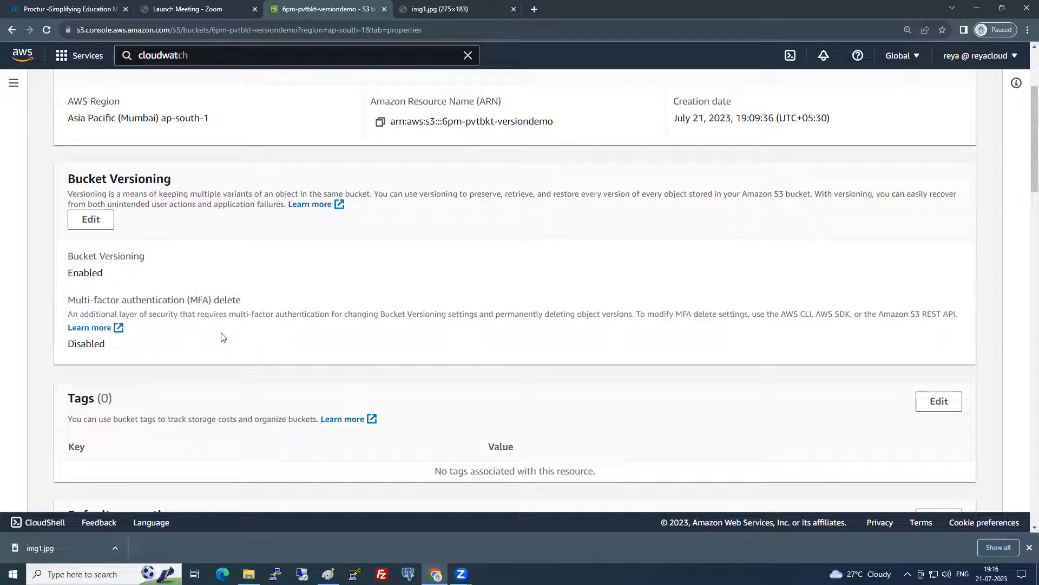
{"action": "left_click_drag", "start_coordinate": [67, 315], "coordinate": [229, 316]}
{"action": "left_click", "coordinate": [299, 318]}
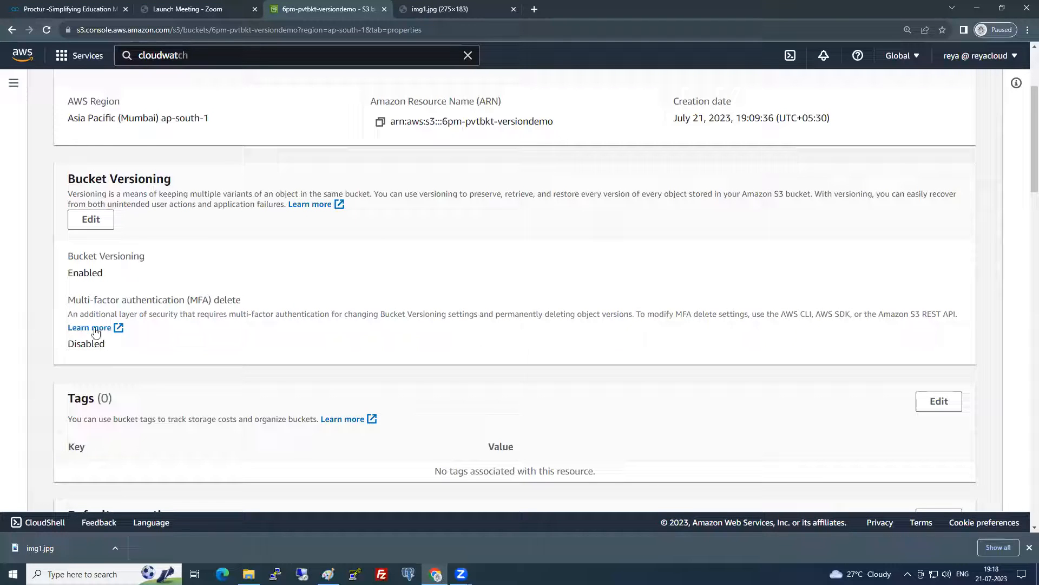
- Note the MFA delete explanation, then open Bucket Versioning editing for 6pm-pvtbkt-versiondemo
{"action": "left_click_drag", "start_coordinate": [70, 313], "coordinate": [638, 313]}
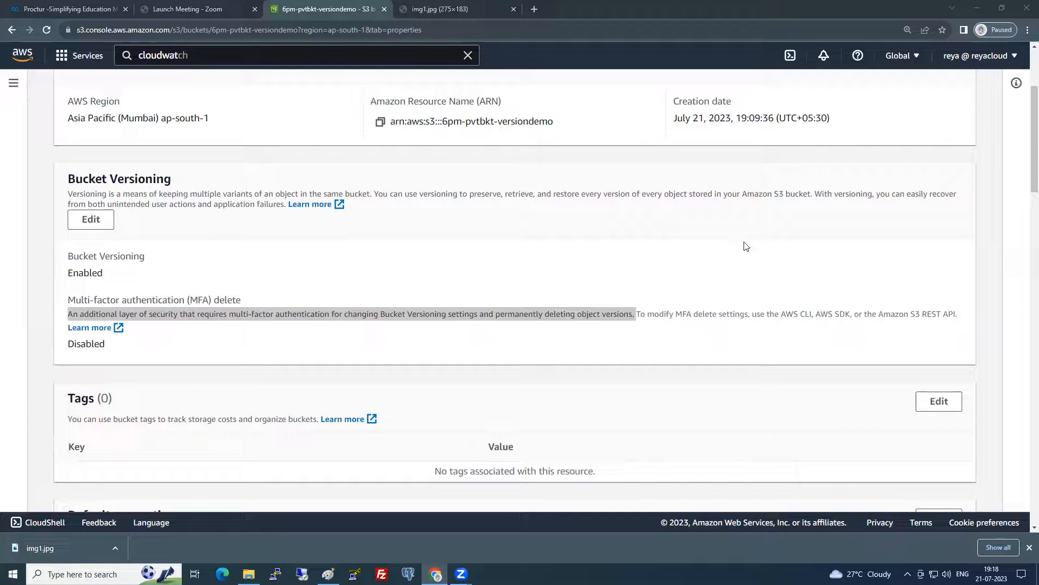
{"action": "left_click", "coordinate": [609, 319]}
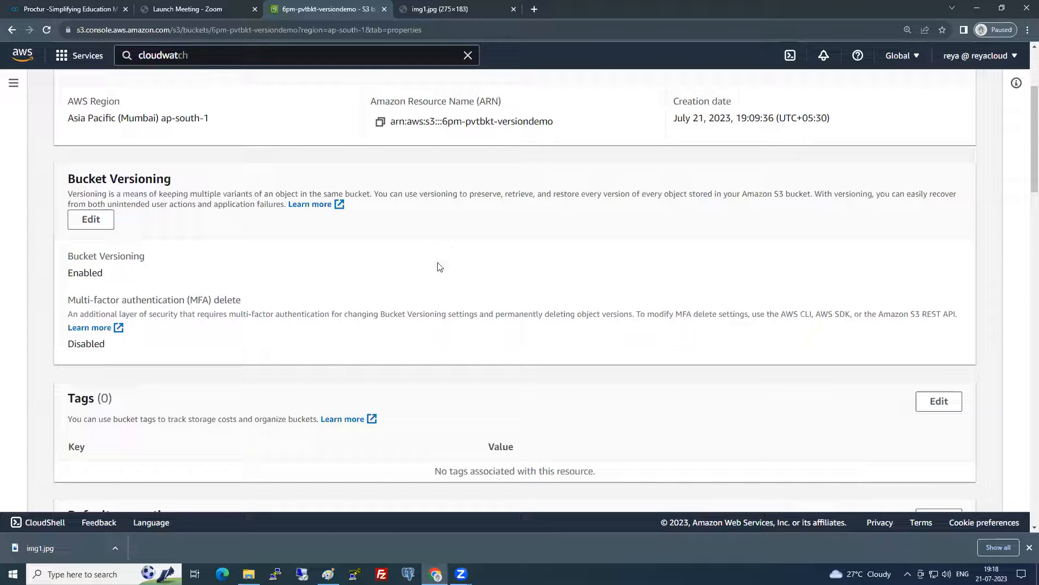
{"action": "left_click", "coordinate": [95, 223]}
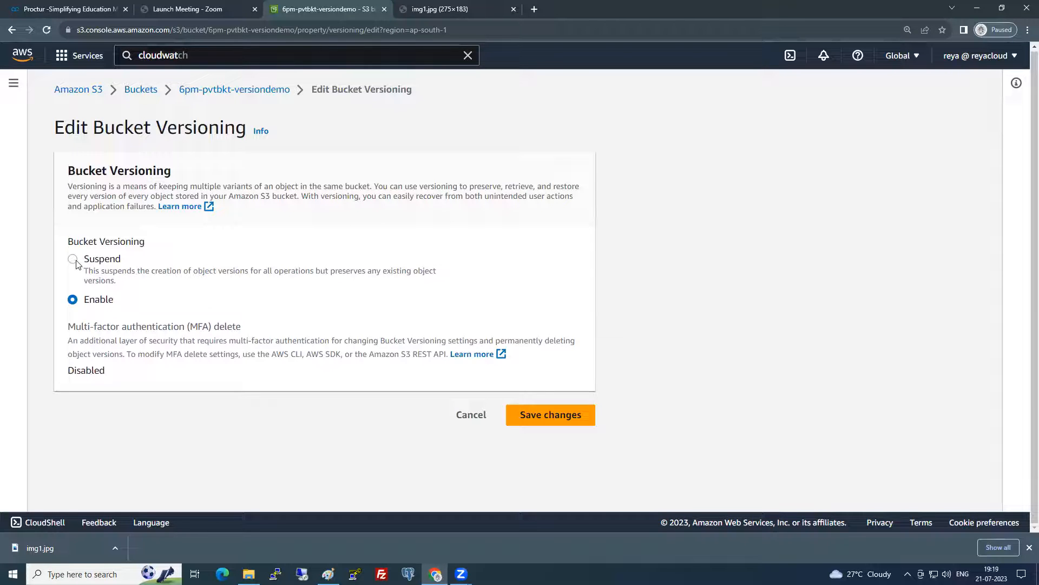
- Switch versioning to Suspend, acknowledge the warning, save, and dismiss the success banner
{"action": "left_click", "coordinate": [74, 259]}
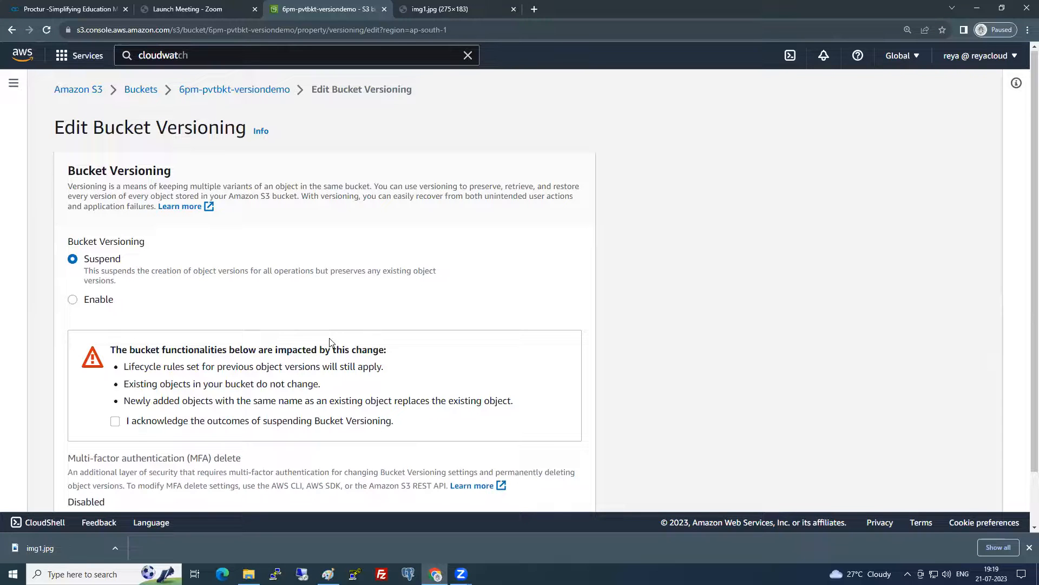
{"action": "scroll", "coordinate": [331, 343], "scroll_direction": "down", "scroll_amount": 1}
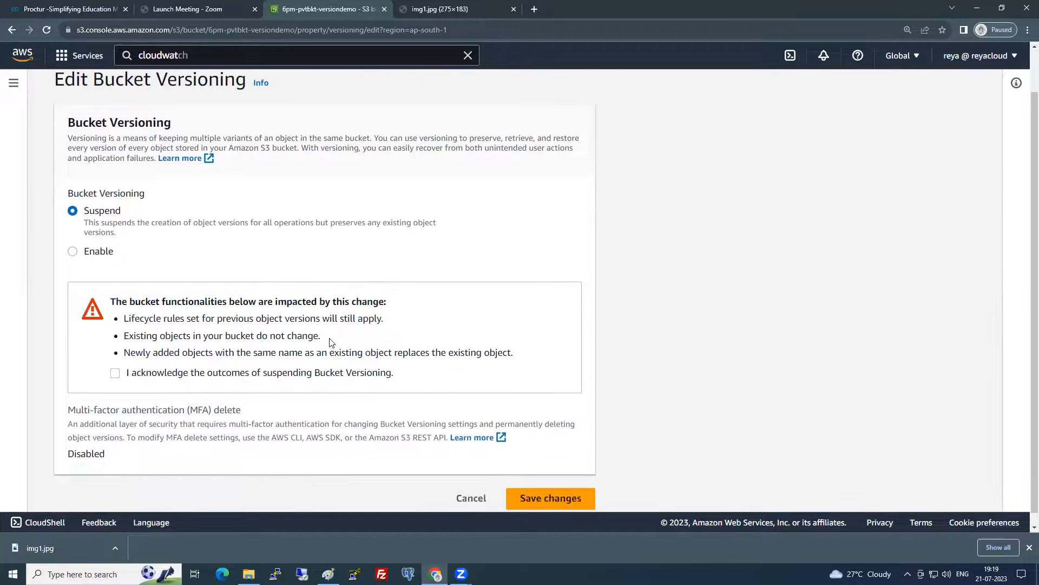
{"action": "left_click", "coordinate": [116, 368]}
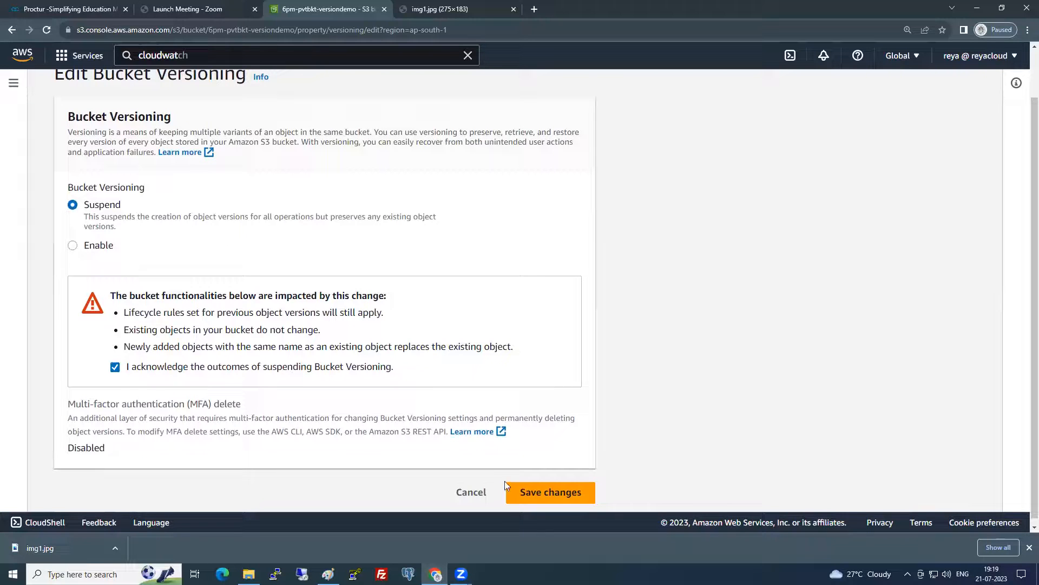
{"action": "left_click", "coordinate": [562, 498]}
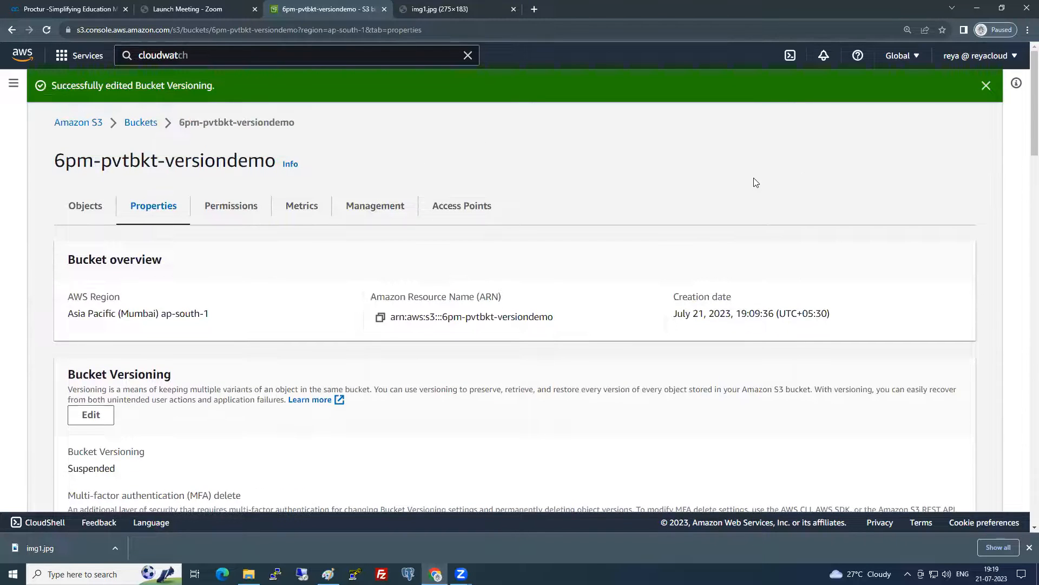
{"action": "left_click", "coordinate": [986, 85]}
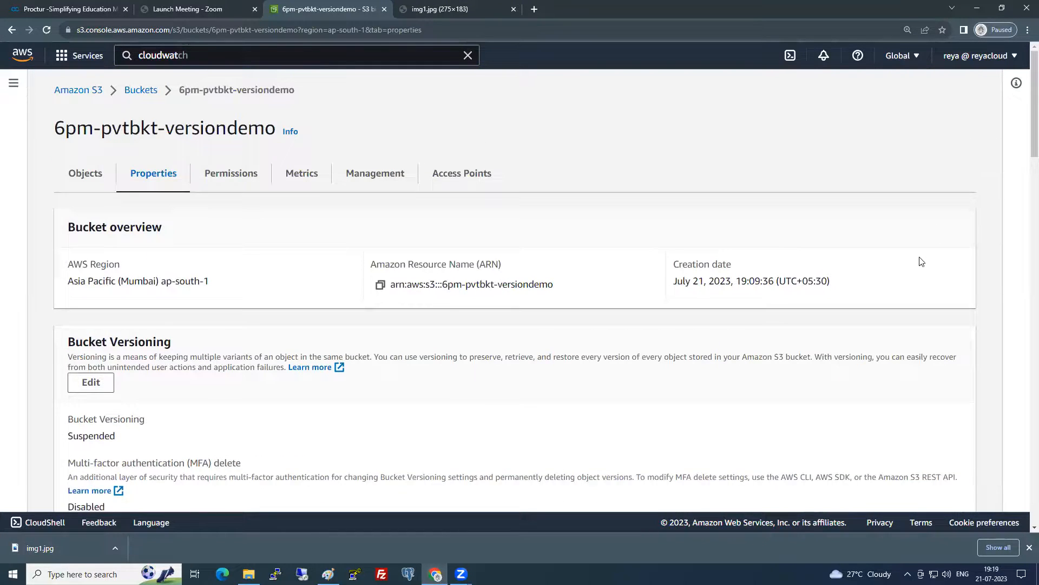
- Go back to Buckets and open 6pm-pvtbkt-versiondemo's object list
{"action": "scroll", "coordinate": [267, 248], "scroll_direction": "down", "scroll_amount": 5}
{"action": "scroll", "coordinate": [274, 232], "scroll_direction": "up", "scroll_amount": 5}
{"action": "left_click", "coordinate": [151, 99]}
{"action": "left_click", "coordinate": [181, 310]}
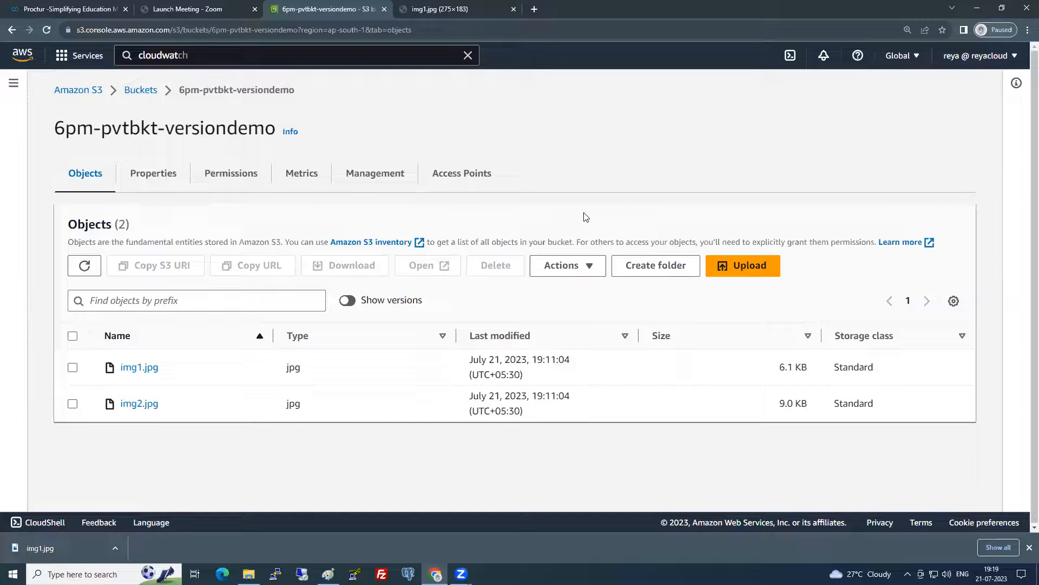
- Upload img3.jpg and img4.jpg from the Desktop into the bucket
{"action": "left_click", "coordinate": [731, 271]}
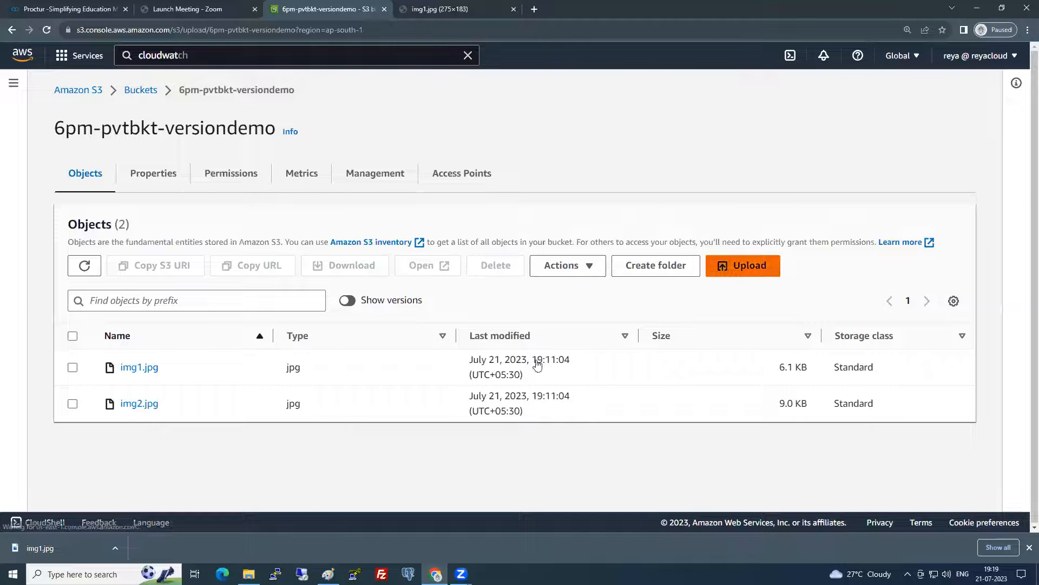
{"action": "left_click", "coordinate": [464, 273]}
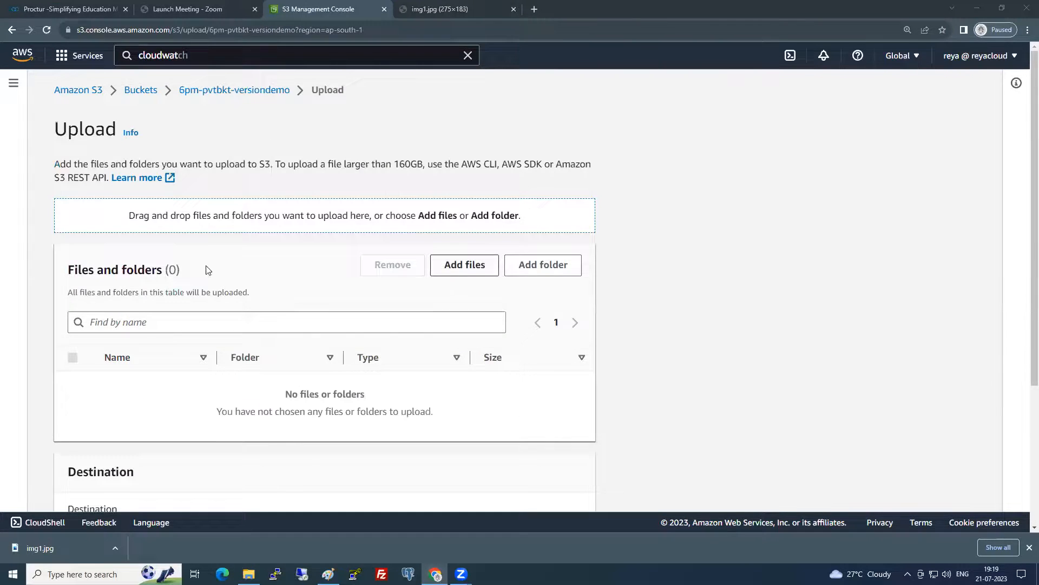
{"action": "left_click", "coordinate": [124, 160]}
{"action": "left_click", "coordinate": [126, 171], "text": "ctrl"}
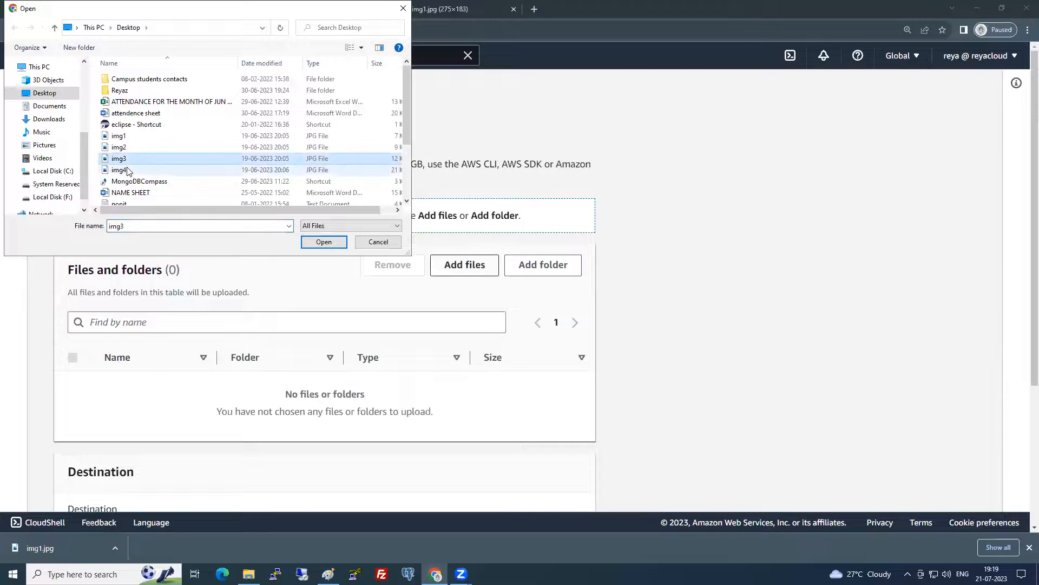
{"action": "left_click", "coordinate": [323, 242]}
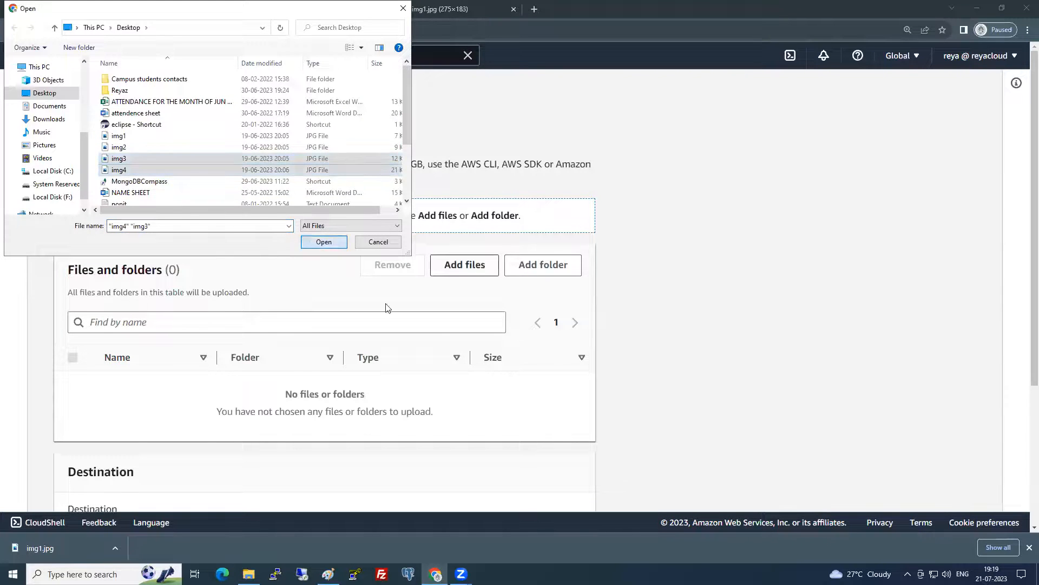
{"action": "scroll", "coordinate": [473, 357], "scroll_direction": "down", "scroll_amount": 3}
{"action": "left_click", "coordinate": [559, 484]}
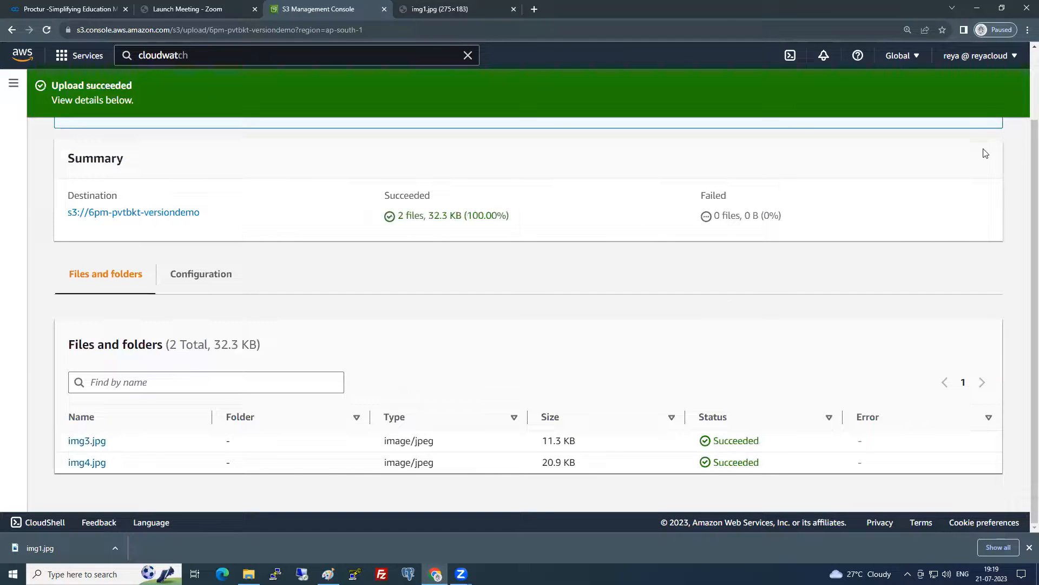
{"action": "scroll", "coordinate": [1011, 192], "scroll_direction": "up", "scroll_amount": 2}
{"action": "left_click", "coordinate": [977, 144]}
- Upload img3.jpg and img4.jpg a second time
{"action": "left_click", "coordinate": [718, 271]}
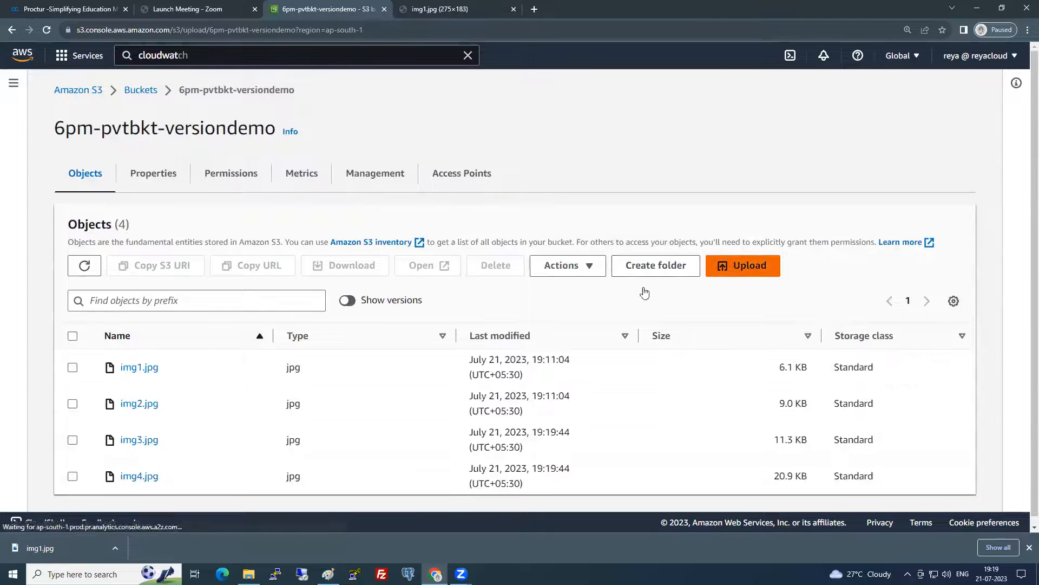
{"action": "left_click", "coordinate": [237, 217]}
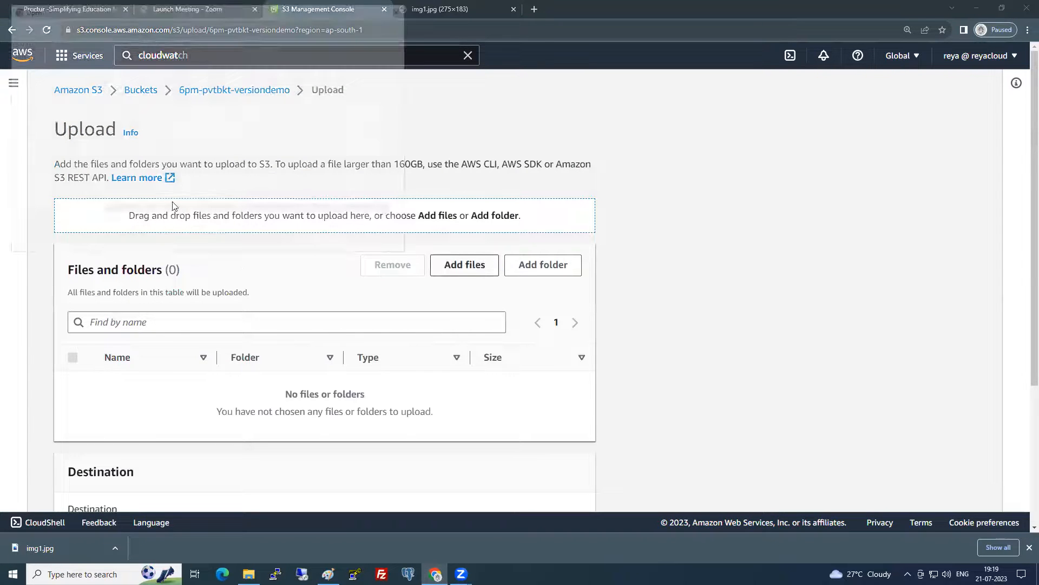
{"action": "left_click", "coordinate": [144, 158]}
{"action": "left_click", "coordinate": [324, 242]}
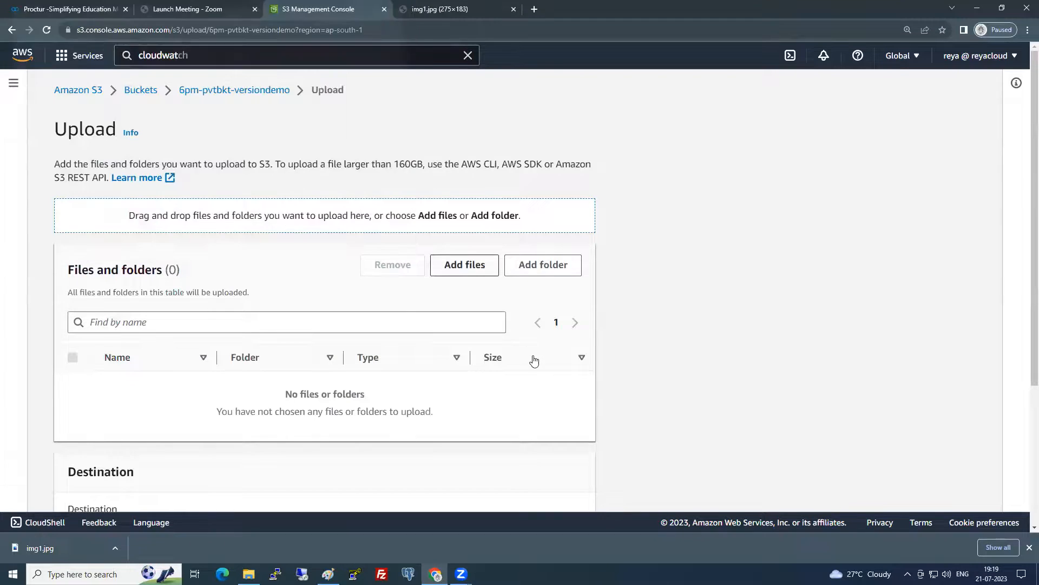
{"action": "scroll", "coordinate": [531, 365], "scroll_direction": "down", "scroll_amount": 3}
{"action": "left_click", "coordinate": [554, 484]}
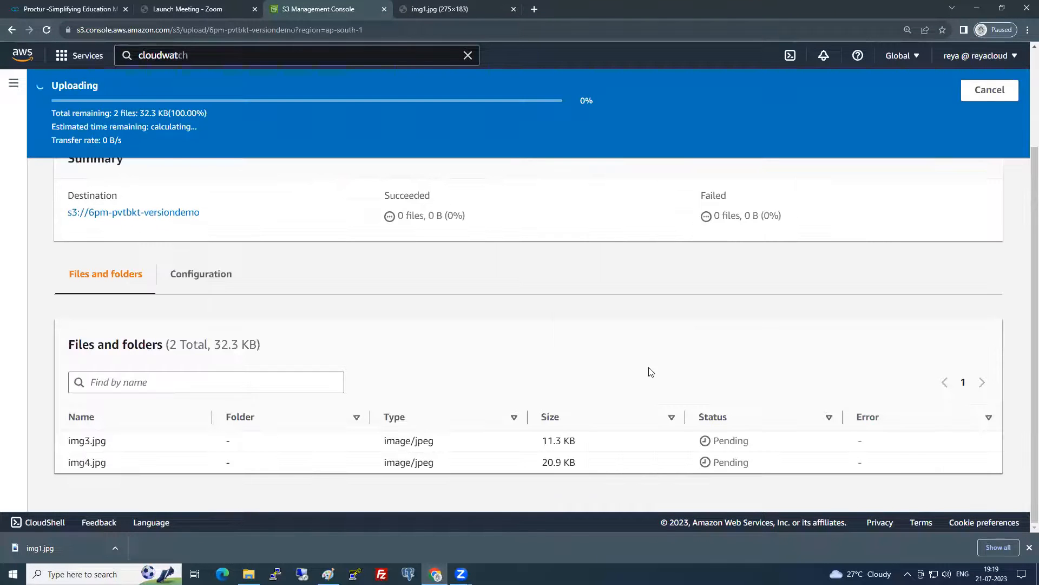
{"action": "left_click", "coordinate": [986, 153]}
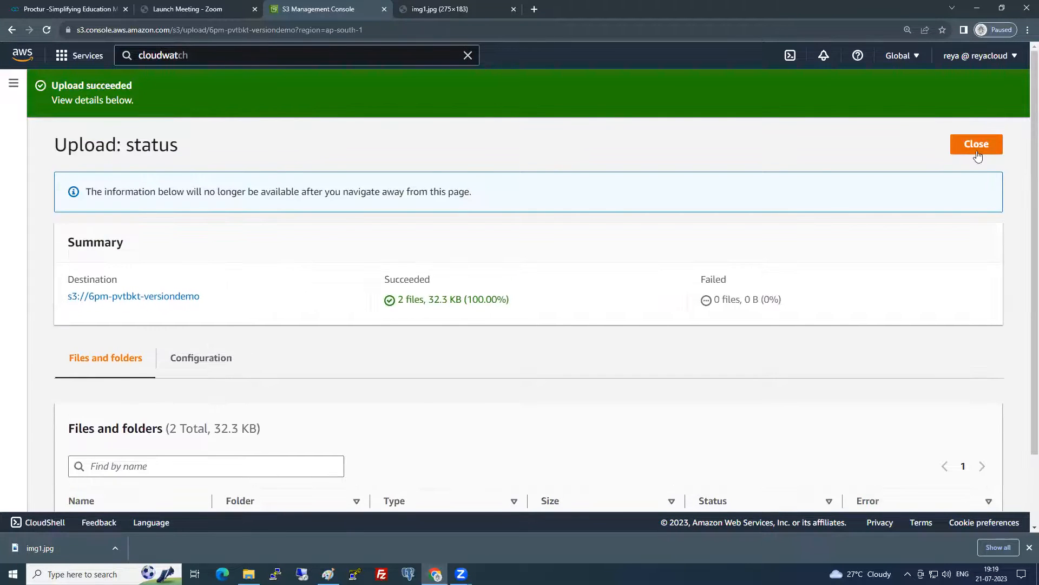
- Upload img3.jpg and img4.jpg a third time and return to the object list
{"action": "left_click", "coordinate": [724, 268]}
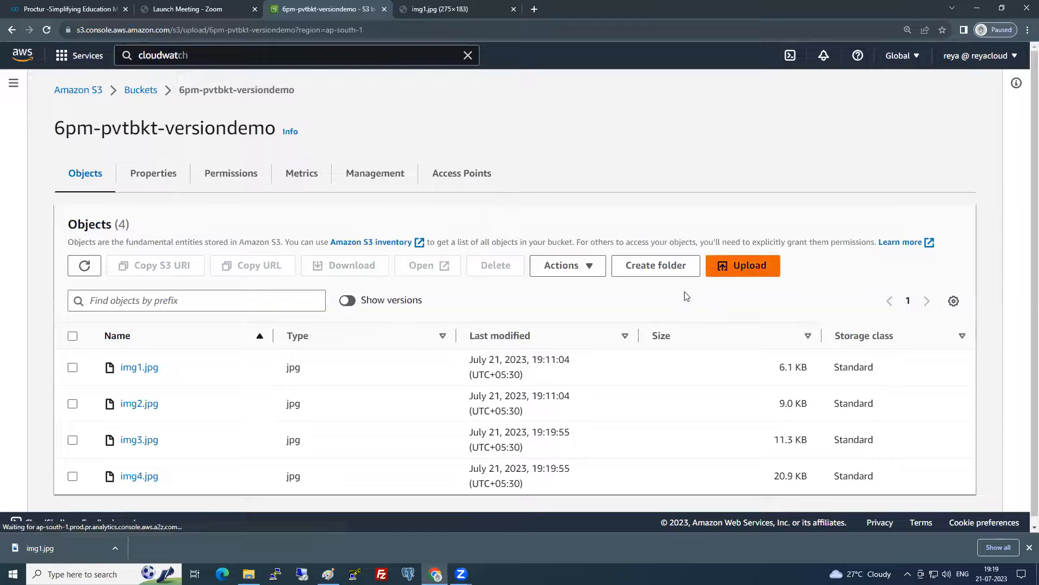
{"action": "left_click", "coordinate": [455, 266]}
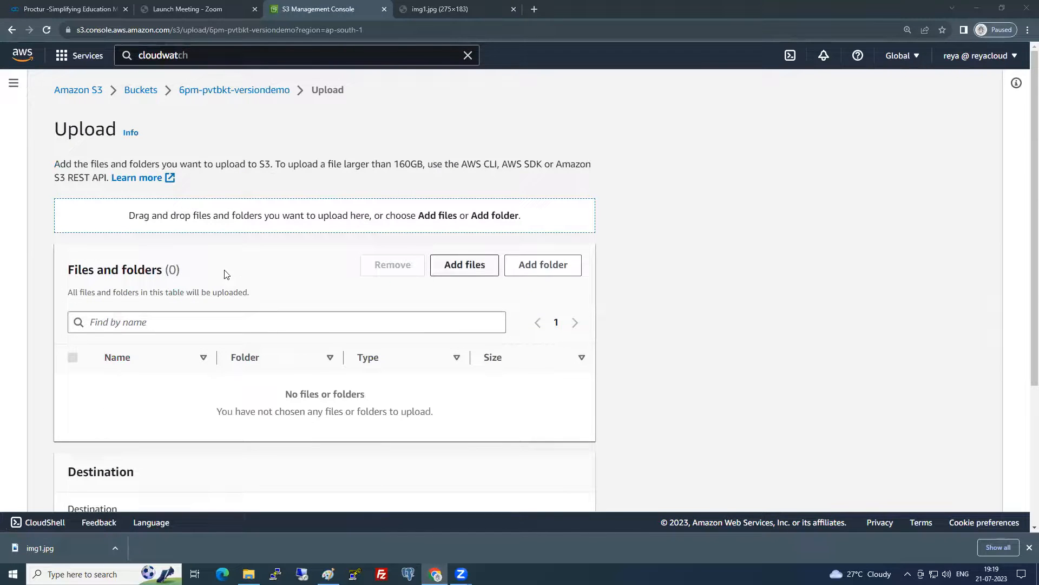
{"action": "left_click", "coordinate": [142, 158]}
{"action": "left_click", "coordinate": [142, 169], "text": "shift"}
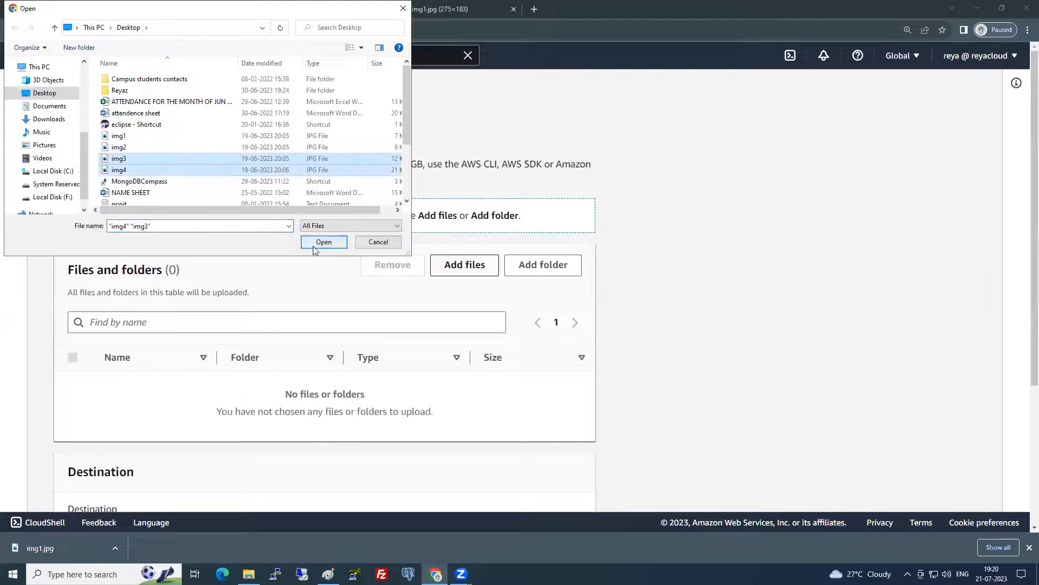
{"action": "left_click", "coordinate": [323, 242]}
{"action": "scroll", "coordinate": [552, 469], "scroll_direction": "down", "scroll_amount": 3}
{"action": "left_click", "coordinate": [565, 487]}
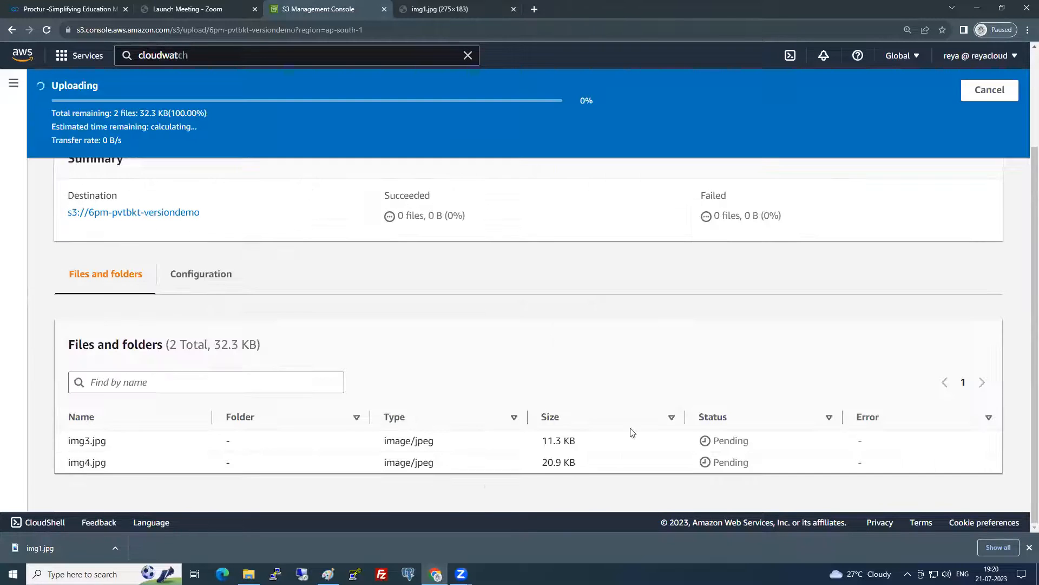
{"action": "scroll", "coordinate": [987, 192], "scroll_direction": "up", "scroll_amount": 2}
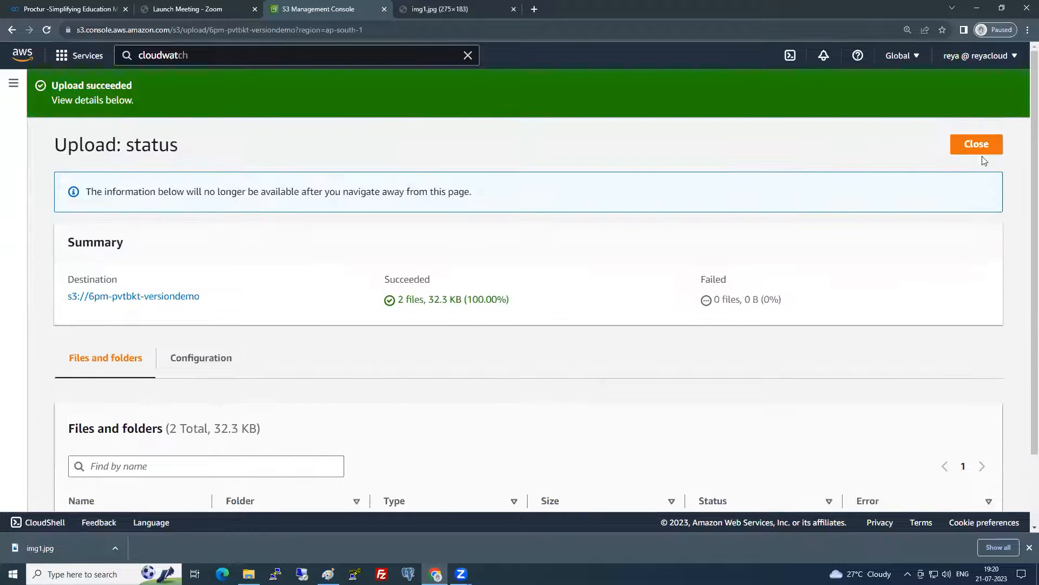
{"action": "left_click", "coordinate": [974, 144]}
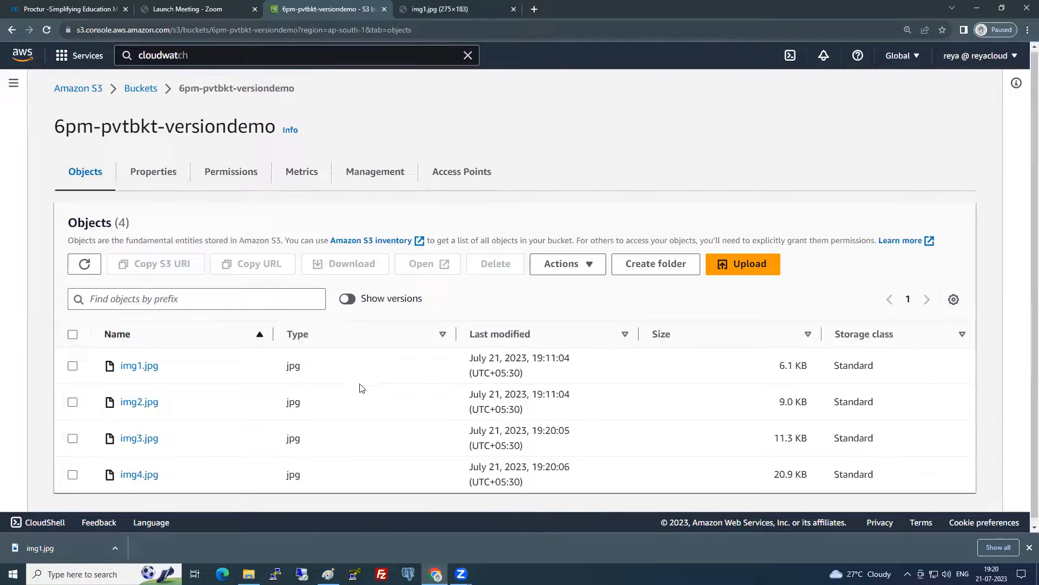
{"action": "scroll", "coordinate": [358, 379], "scroll_direction": "down", "scroll_amount": 1}
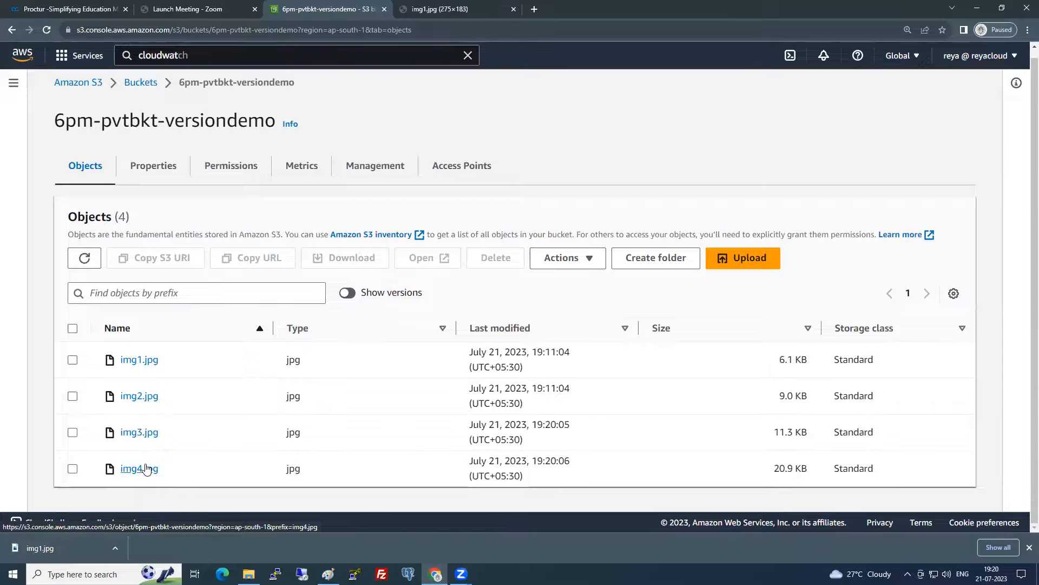
- Show versions to confirm img3.jpg and img4.jpg each keep one null version, then hide versions
{"action": "left_click", "coordinate": [347, 292]}
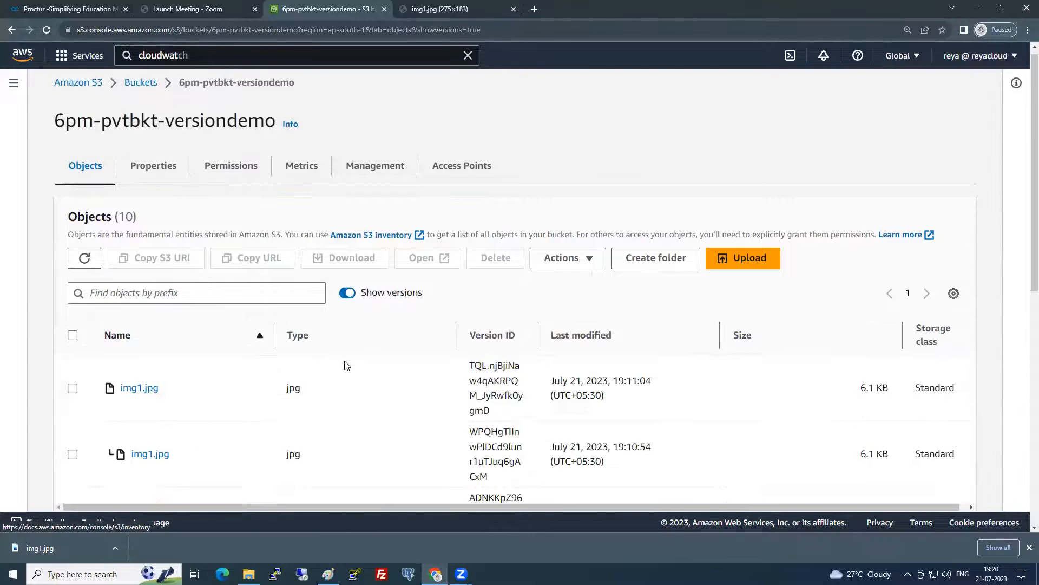
{"action": "scroll", "coordinate": [347, 365], "scroll_direction": "down", "scroll_amount": 10}
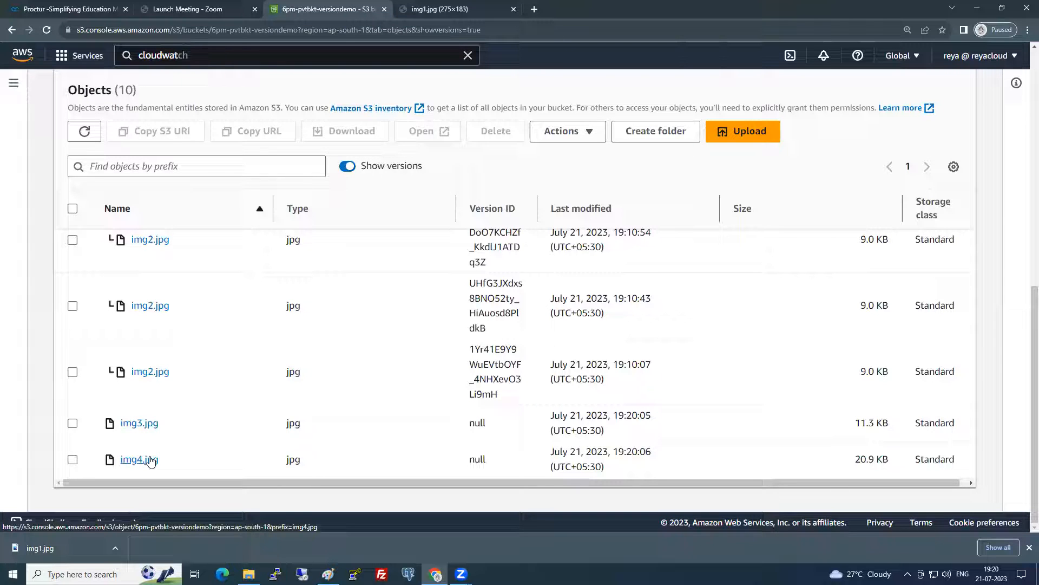
{"action": "scroll", "coordinate": [232, 420], "scroll_direction": "up", "scroll_amount": 10}
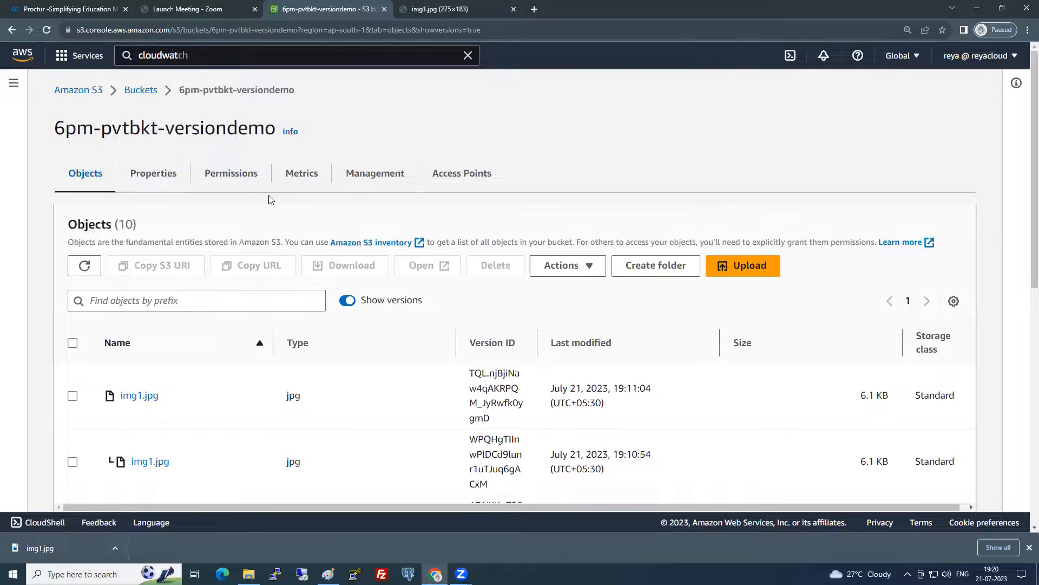
{"action": "left_click", "coordinate": [347, 300]}
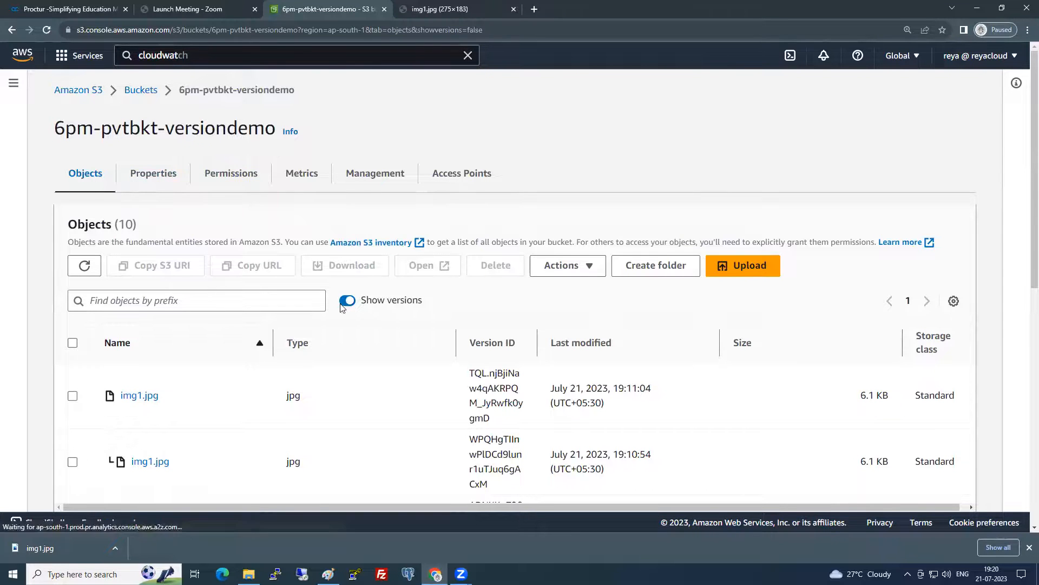
- Delete img3.jpg, pasting 'permanently delete' as confirmation, and return to the objects
{"action": "left_click", "coordinate": [73, 441]}
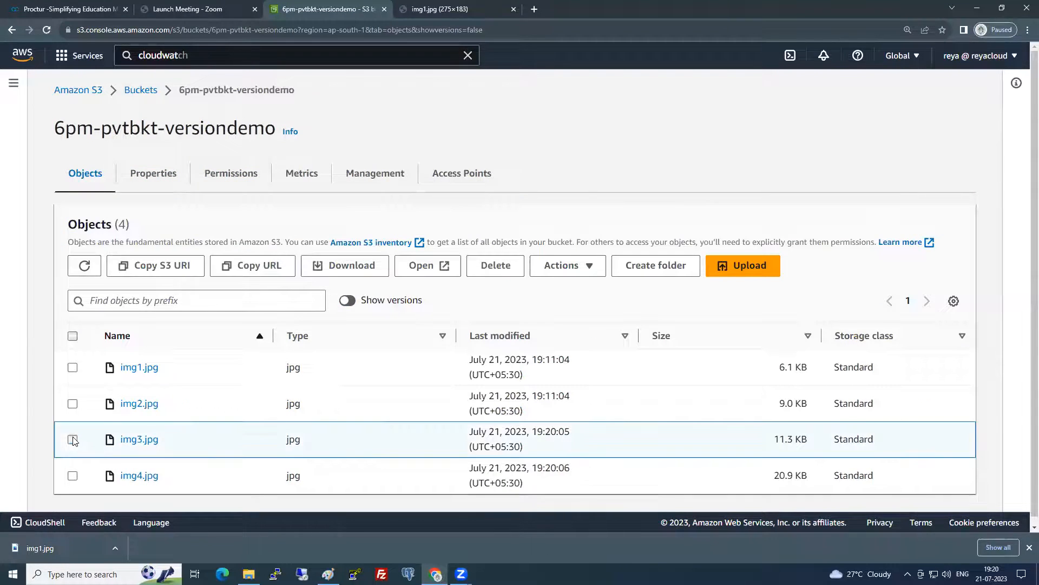
{"action": "left_click", "coordinate": [495, 266]}
{"action": "scroll", "coordinate": [397, 406], "scroll_direction": "down", "scroll_amount": 1}
{"action": "mouse_move", "coordinate": [181, 426]}
{"action": "left_mouse_down"}
{"action": "mouse_move", "coordinate": [258, 431]}
{"action": "mouse_move", "coordinate": [178, 421]}
{"action": "left_mouse_up"}
{"action": "key", "text": "ctrl+c"}
{"action": "left_click", "coordinate": [254, 441]}
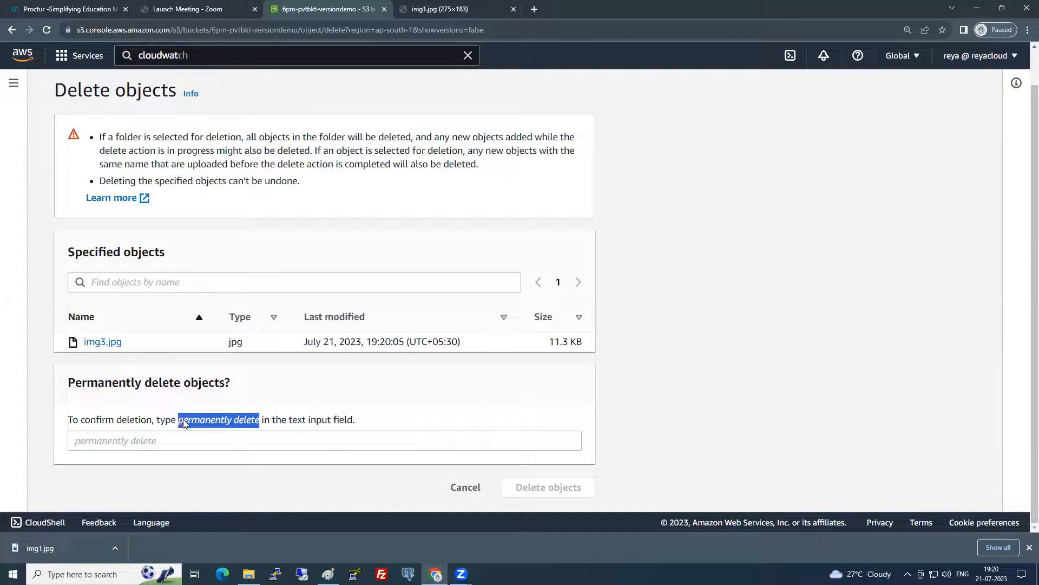
{"action": "left_click", "coordinate": [222, 437]}
{"action": "key", "text": "ctrl+v"}
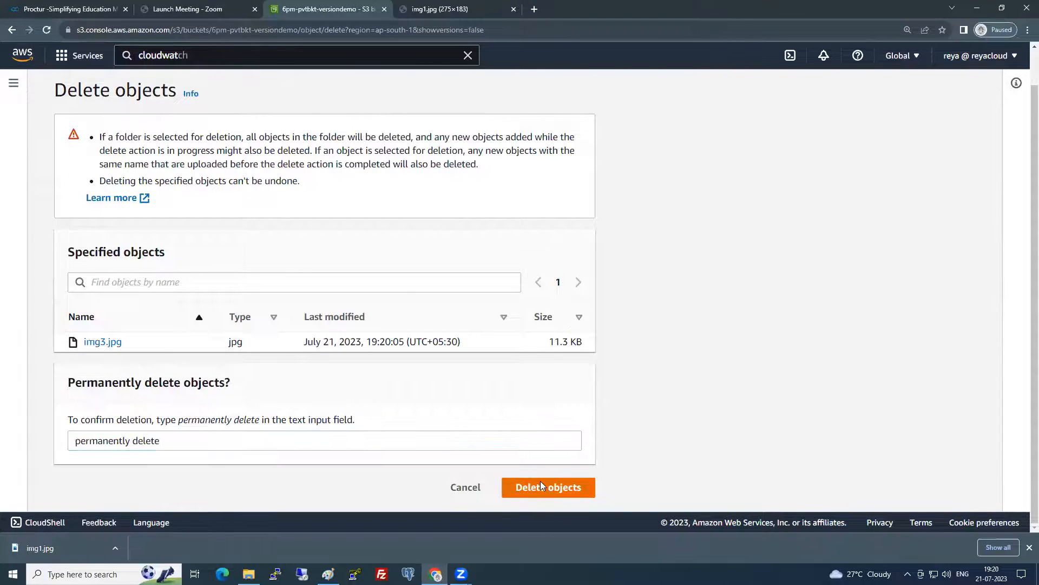
{"action": "left_click", "coordinate": [544, 487]}
{"action": "scroll", "coordinate": [1007, 155], "scroll_direction": "up", "scroll_amount": 1}
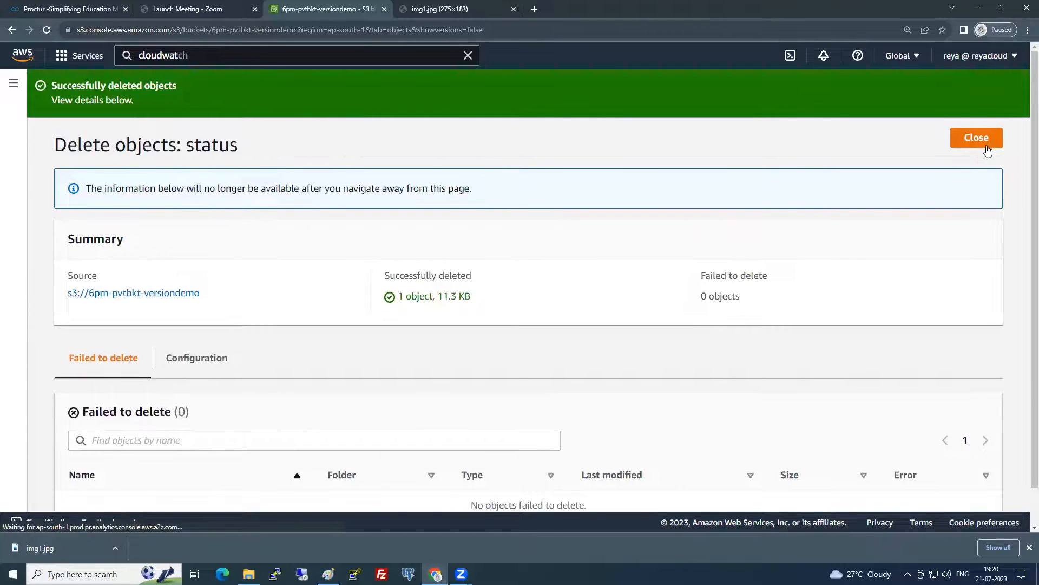
{"action": "left_click", "coordinate": [986, 145]}
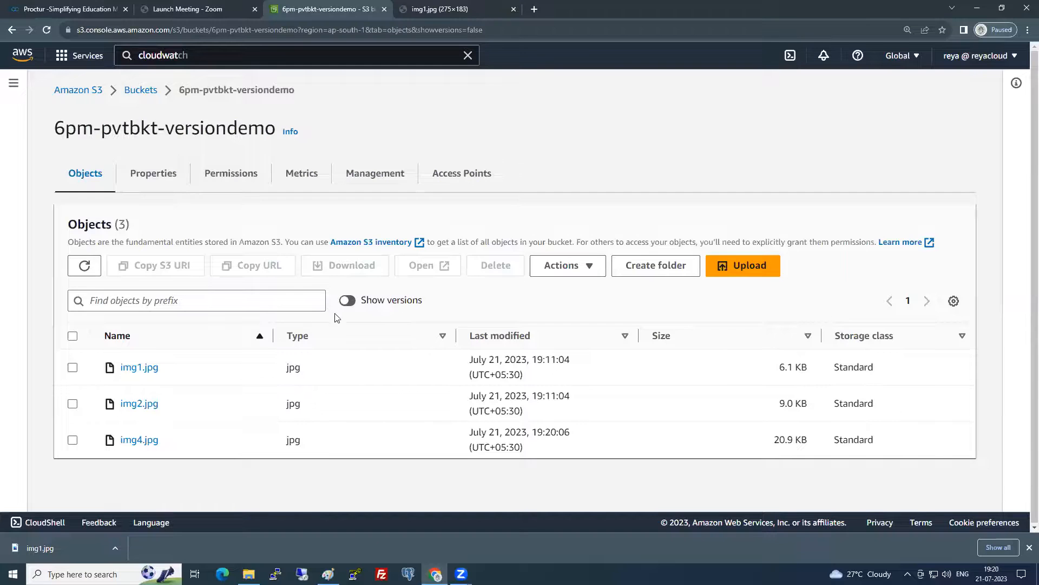
- With versions shown, permanently delete img3.jpg's null-version delete marker using 'permanently delete'
{"action": "left_click", "coordinate": [348, 301]}
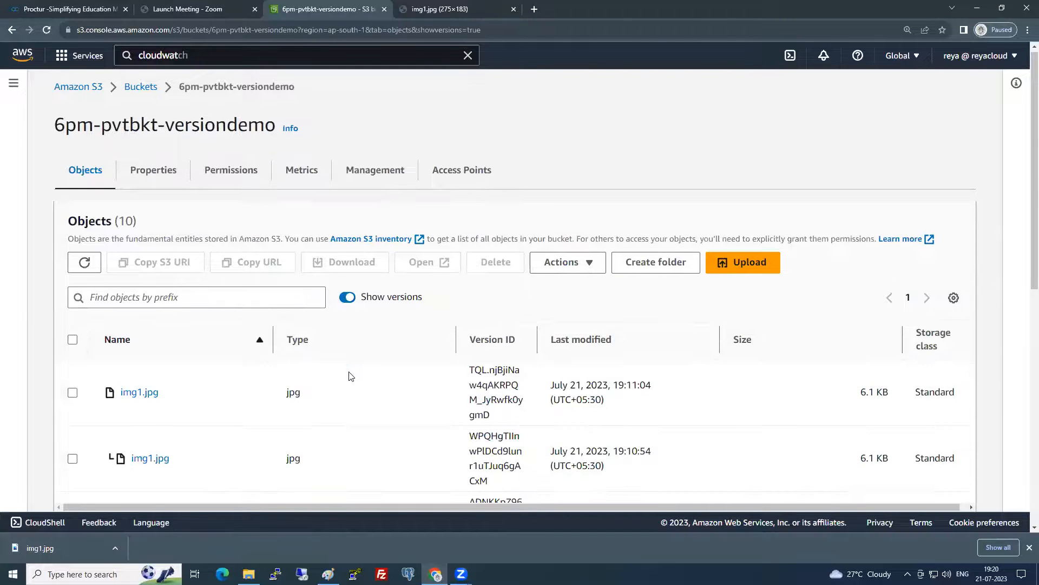
{"action": "scroll", "coordinate": [349, 373], "scroll_direction": "down", "scroll_amount": 5}
{"action": "left_click_drag", "start_coordinate": [286, 424], "coordinate": [350, 426]}
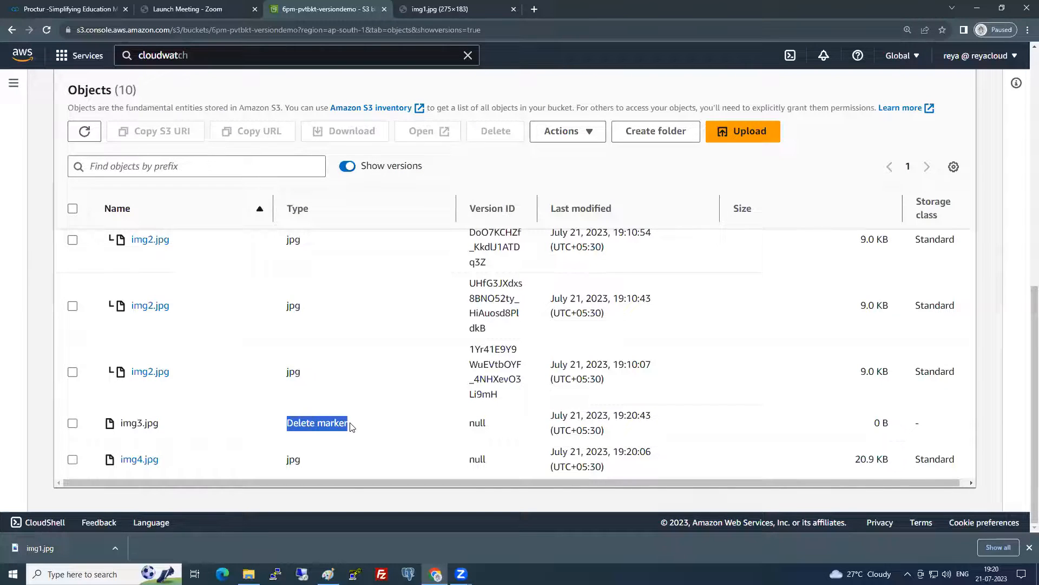
{"action": "left_click", "coordinate": [72, 423]}
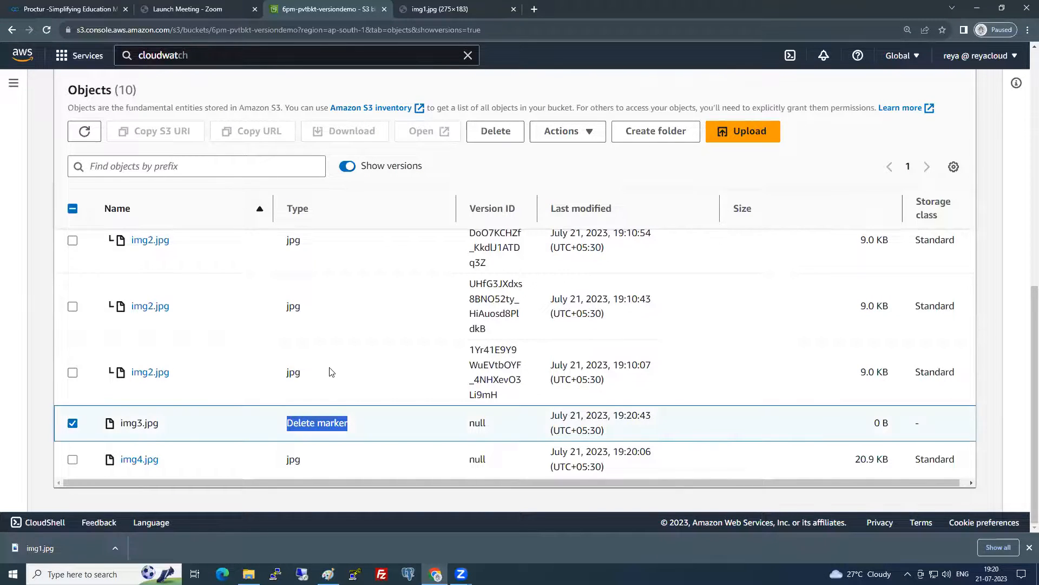
{"action": "scroll", "coordinate": [332, 352], "scroll_direction": "up", "scroll_amount": 3}
{"action": "left_click", "coordinate": [495, 131]}
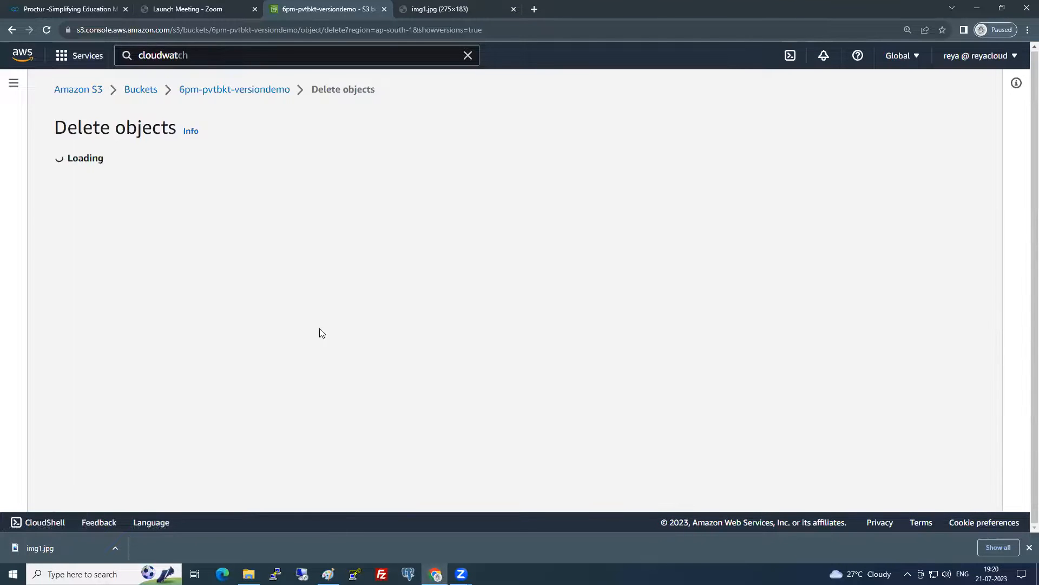
{"action": "scroll", "coordinate": [331, 355], "scroll_direction": "down", "scroll_amount": 2}
{"action": "left_click", "coordinate": [256, 441]}
{"action": "key", "text": "ctrl+v"}
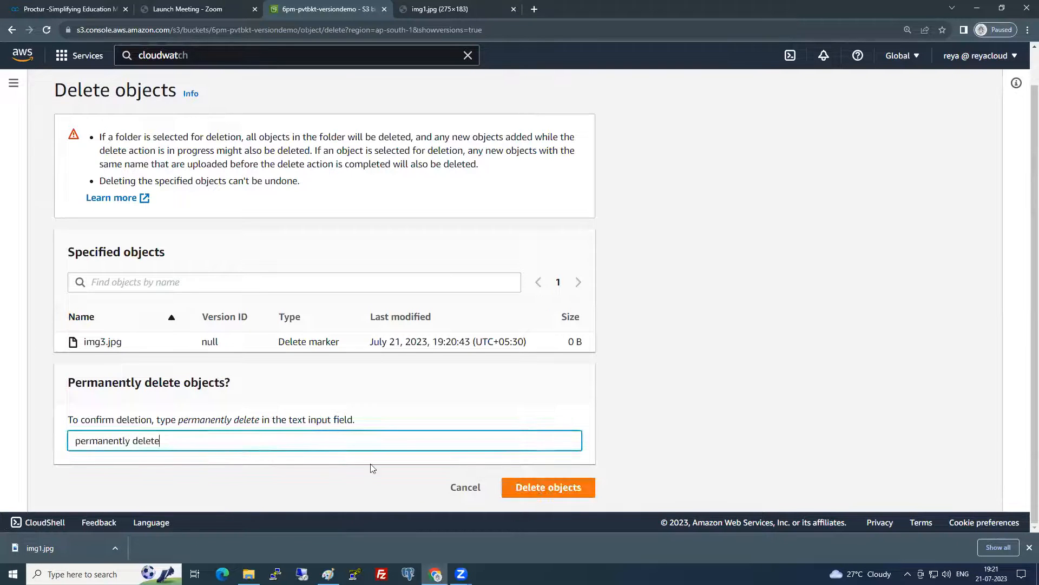
{"action": "left_click", "coordinate": [524, 487]}
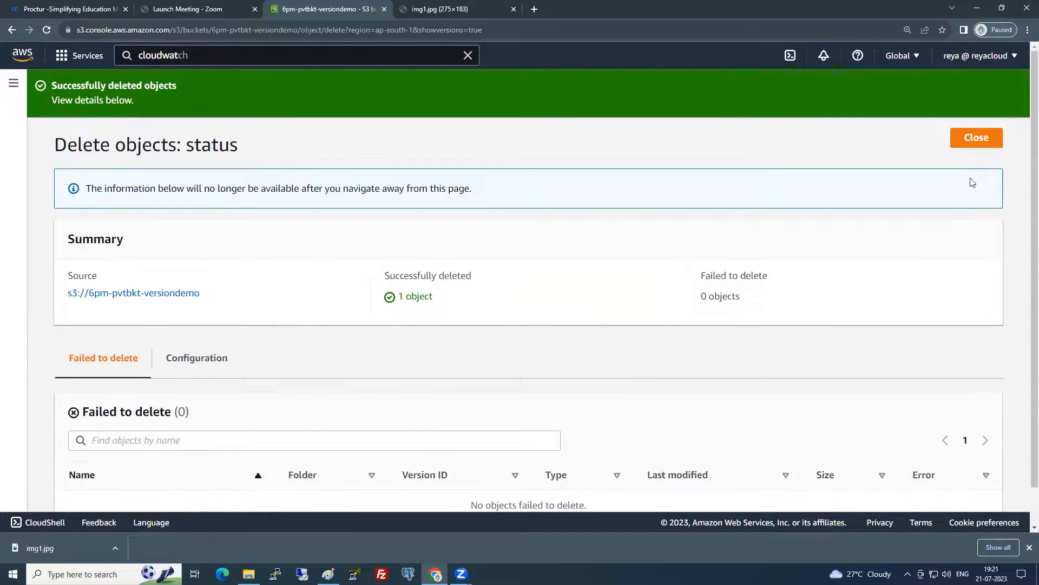
{"action": "left_click", "coordinate": [983, 138]}
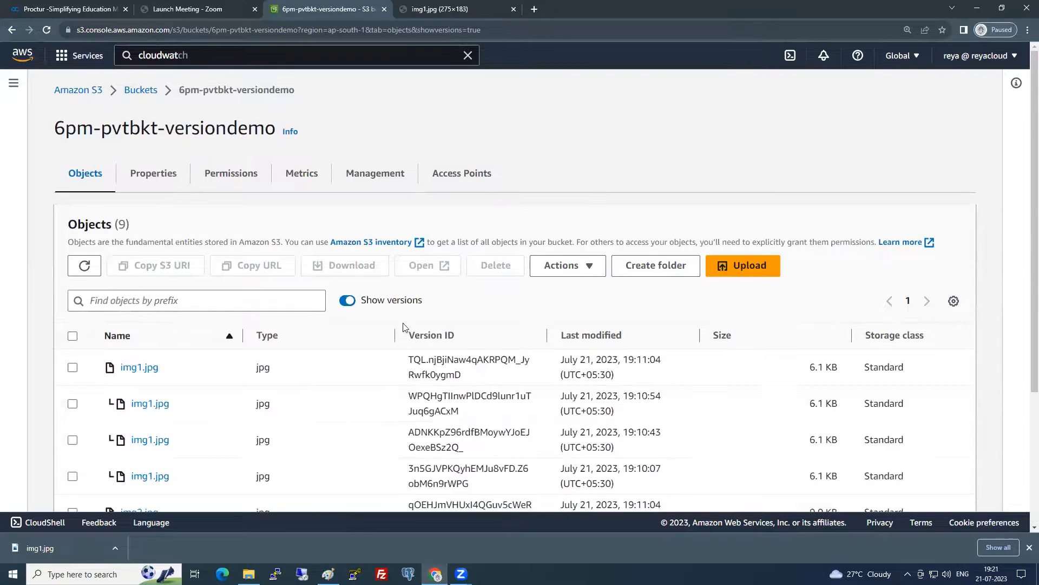
- With versions hidden, delete img1.jpg, confirming with the pasted 'permanently delete' phrase
{"action": "left_click", "coordinate": [348, 300]}
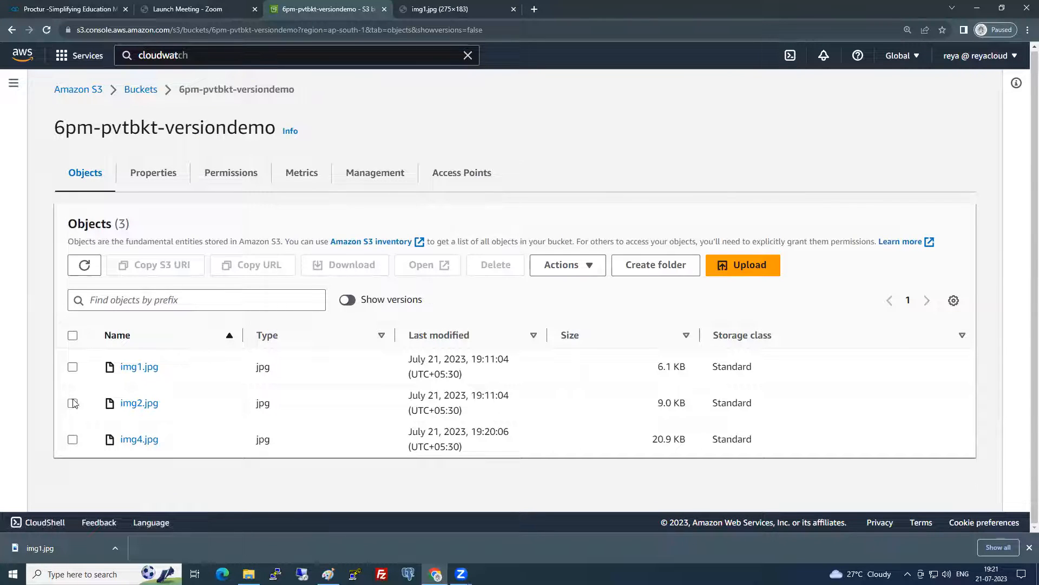
{"action": "left_click", "coordinate": [72, 367]}
{"action": "left_click", "coordinate": [494, 271]}
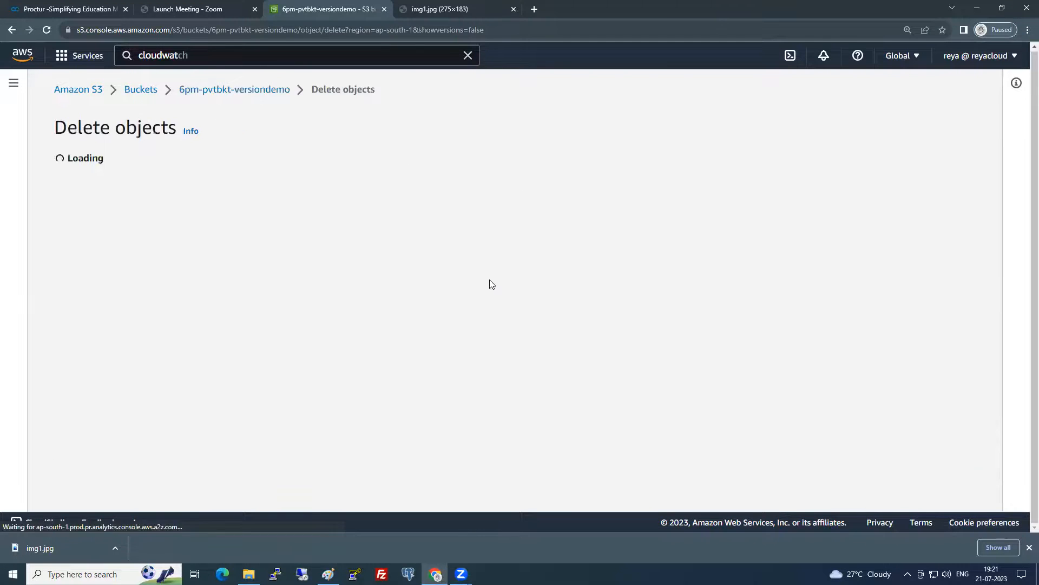
{"action": "scroll", "coordinate": [224, 444], "scroll_direction": "down", "scroll_amount": 1}
{"action": "left_click", "coordinate": [224, 444]}
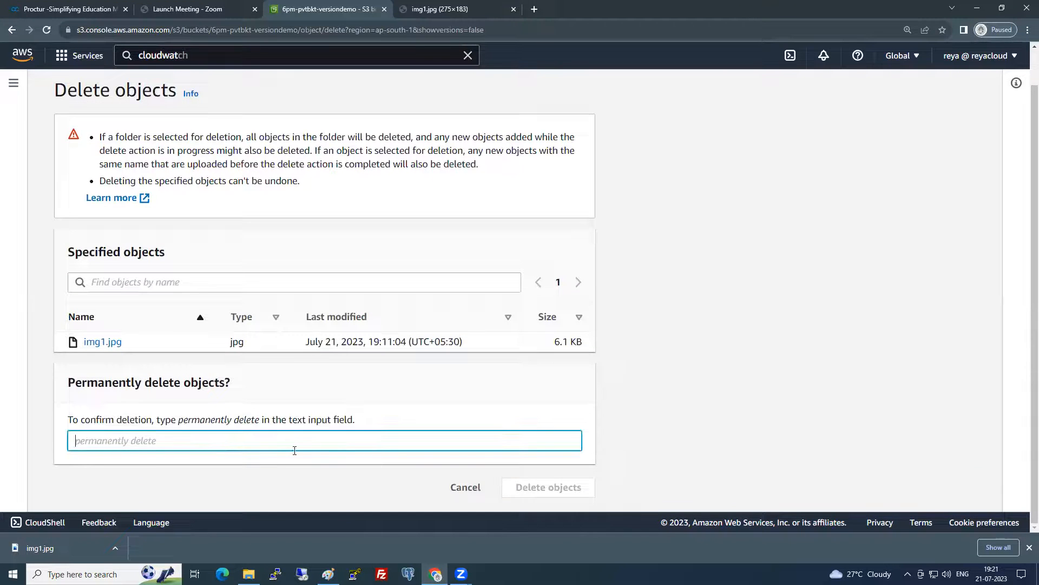
{"action": "key", "text": "ctrl+v"}
{"action": "left_click", "coordinate": [529, 481]}
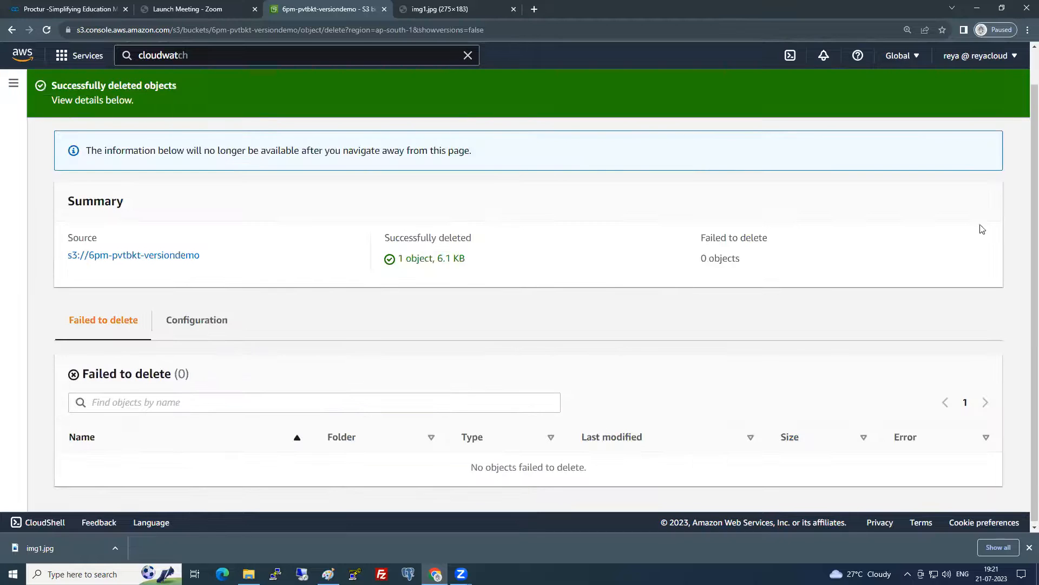
{"action": "scroll", "coordinate": [1012, 270], "scroll_direction": "up", "scroll_amount": 1}
{"action": "left_click", "coordinate": [977, 138]}
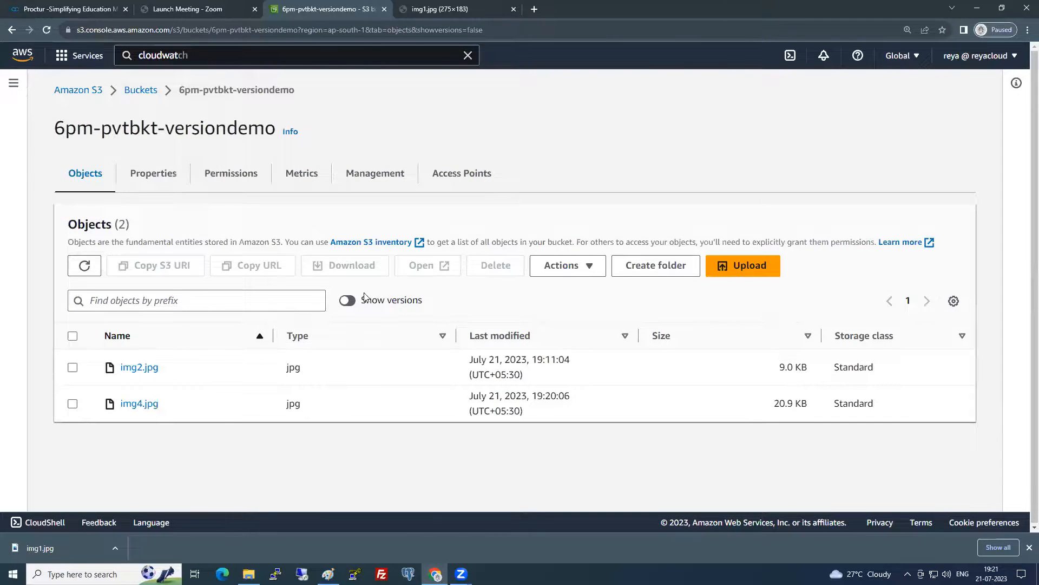
- Show versions, remove img1.jpg's delete marker to restore it, then hide versions again
{"action": "left_click", "coordinate": [347, 301]}
{"action": "left_click", "coordinate": [72, 381]}
{"action": "left_click", "coordinate": [496, 265]}
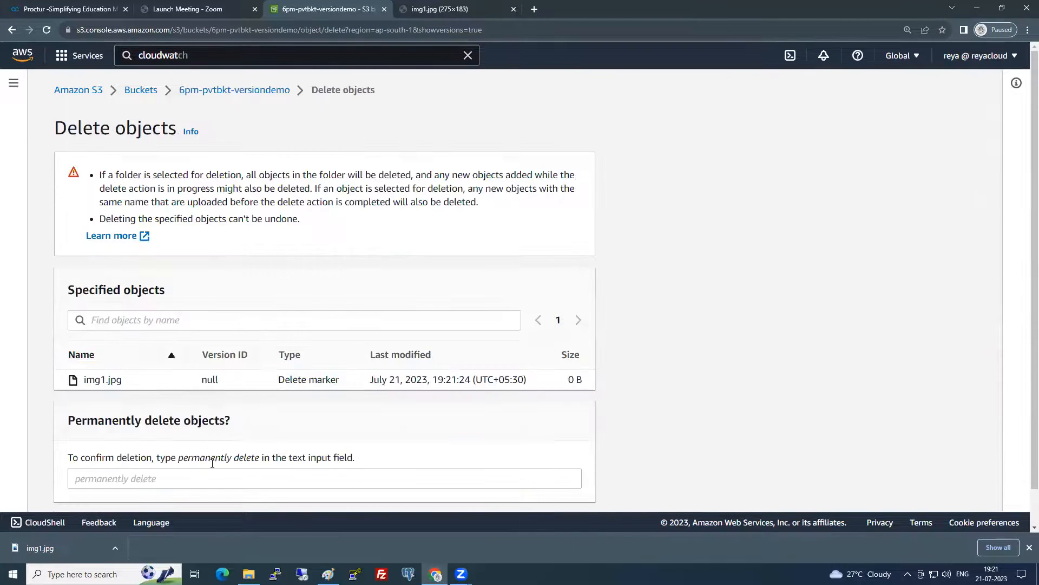
{"action": "left_click", "coordinate": [214, 478]}
{"action": "key", "text": "ctrl+v"}
{"action": "scroll", "coordinate": [460, 477], "scroll_direction": "down", "scroll_amount": 1}
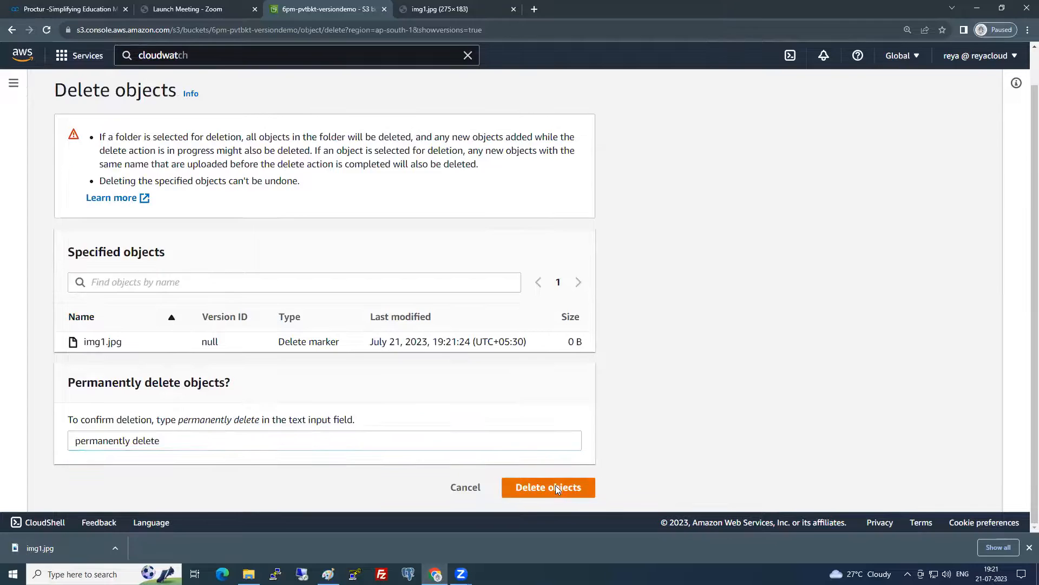
{"action": "left_click", "coordinate": [555, 485]}
{"action": "scroll", "coordinate": [981, 195], "scroll_direction": "up", "scroll_amount": 1}
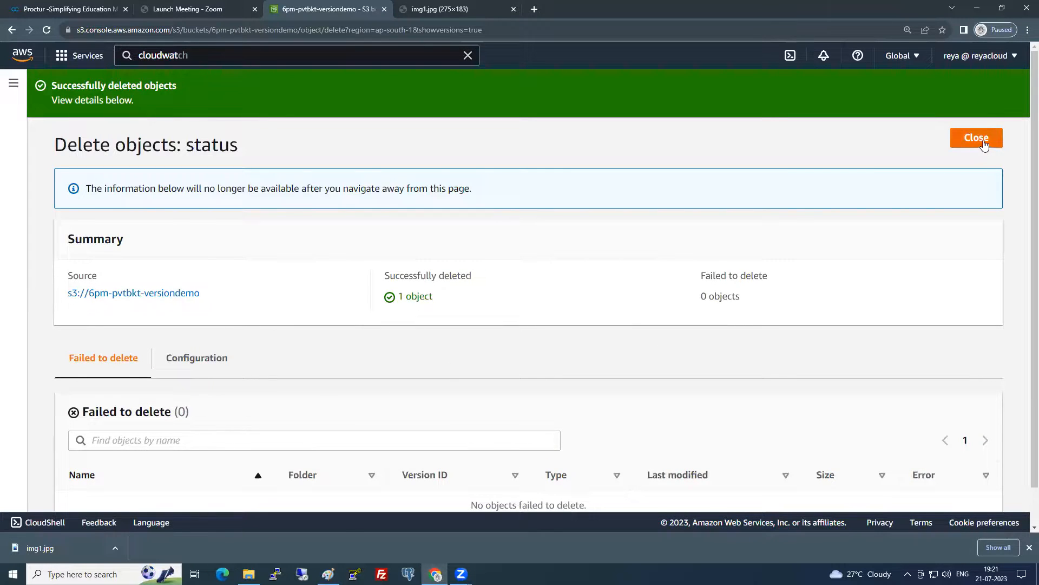
{"action": "key", "text": "alt+Left"}
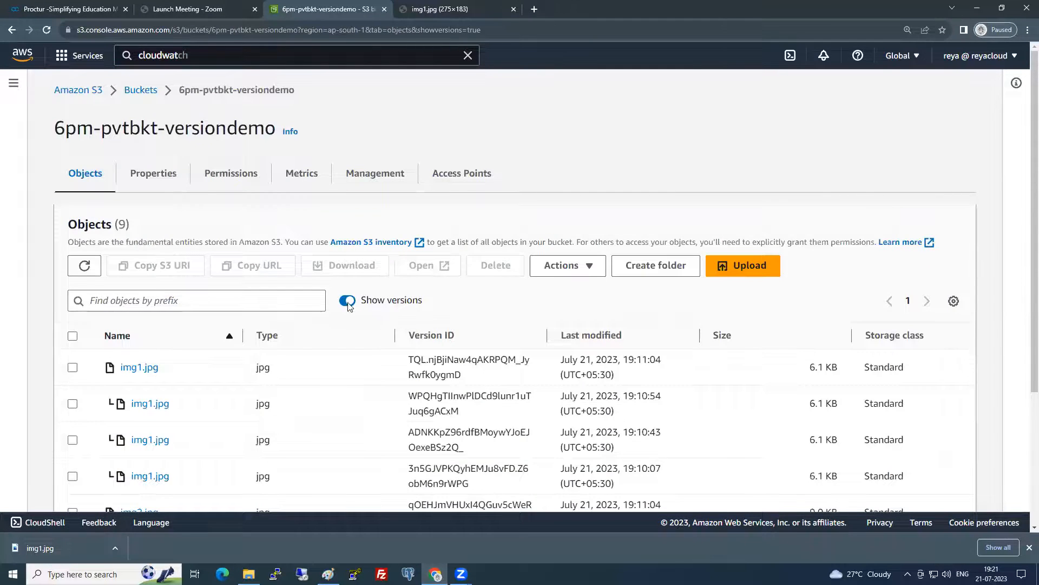
{"action": "left_click", "coordinate": [348, 300]}
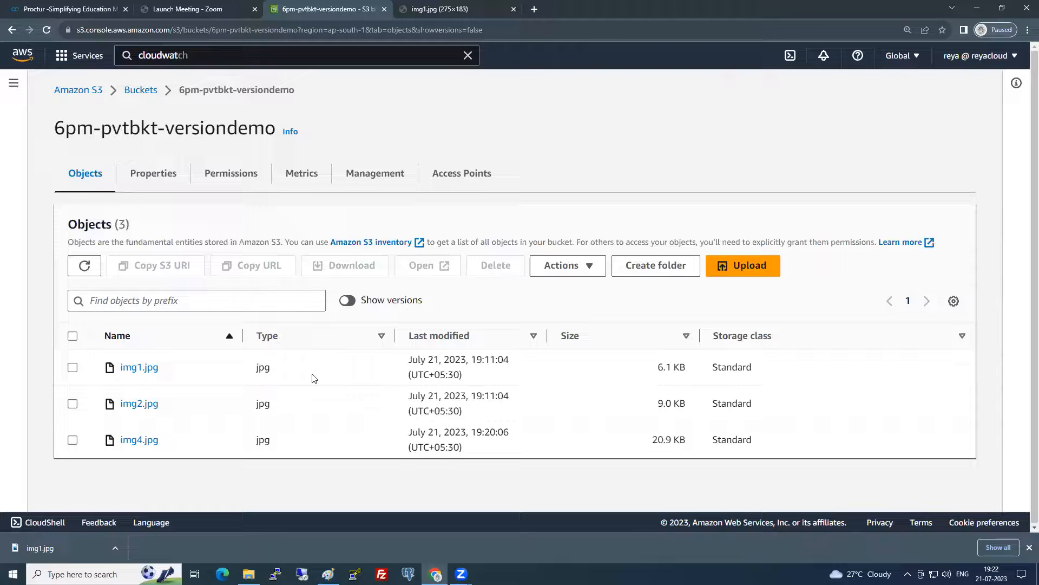
- Open the Properties tab of 6pm-pvtbkt-versiondemo
{"action": "left_click", "coordinate": [151, 178]}
- Set Bucket Versioning to Enable and save, reopen the bucket, and select img4.jpg
{"action": "left_click", "coordinate": [90, 385]}
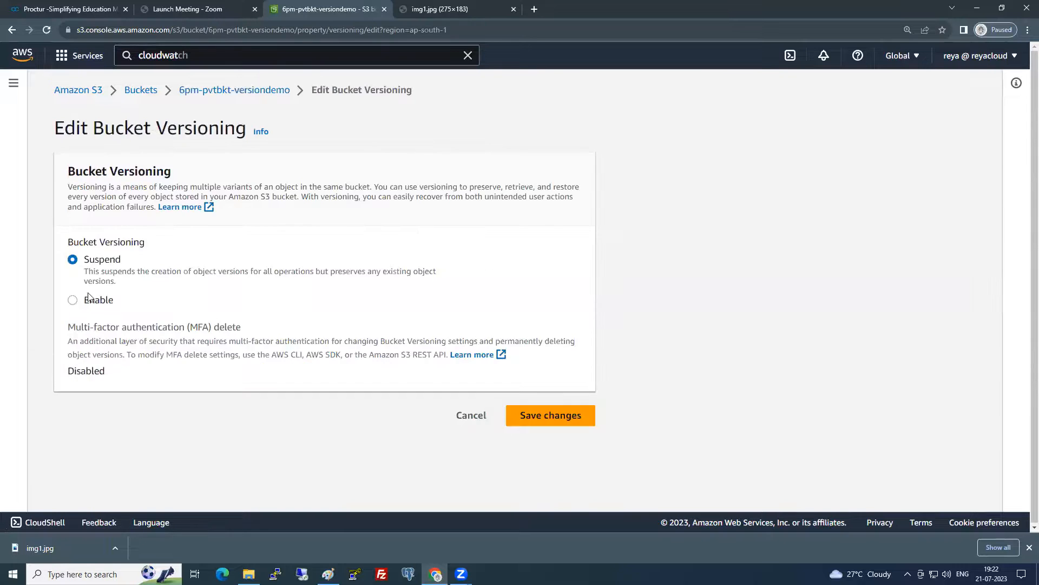
{"action": "left_click", "coordinate": [89, 298]}
{"action": "left_click", "coordinate": [558, 489]}
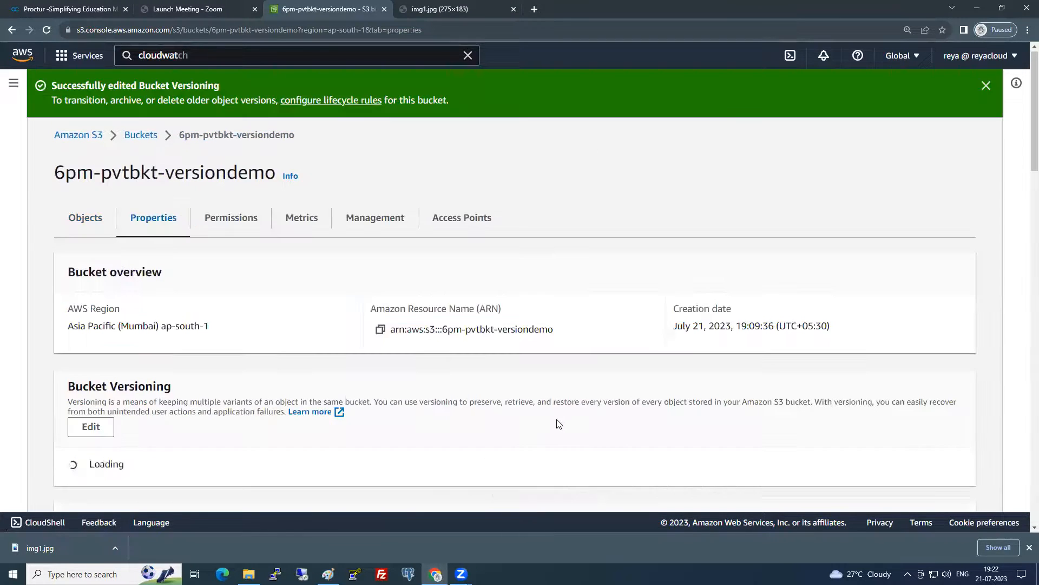
{"action": "left_click", "coordinate": [139, 135]}
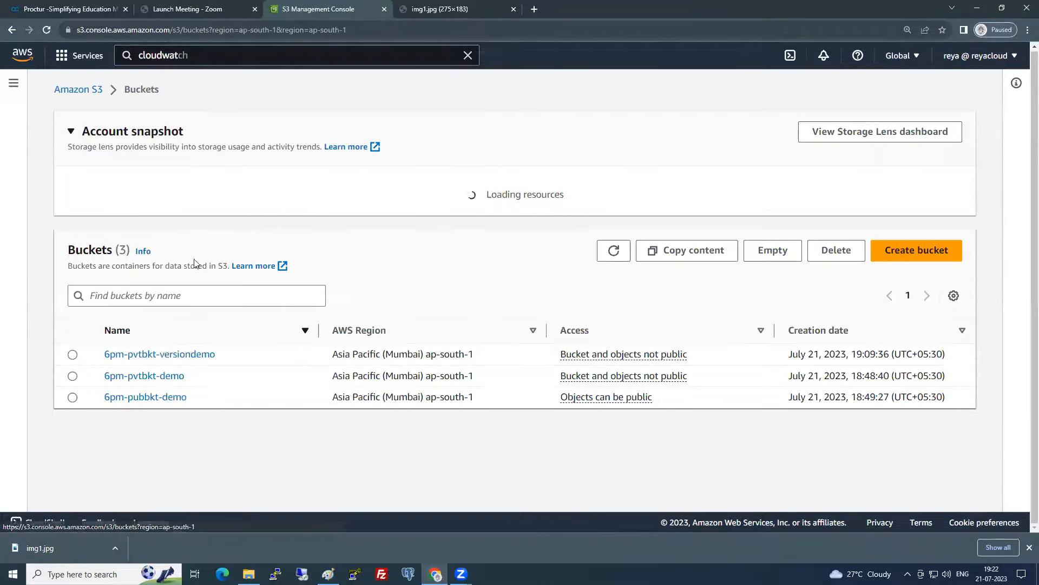
{"action": "left_click", "coordinate": [162, 355]}
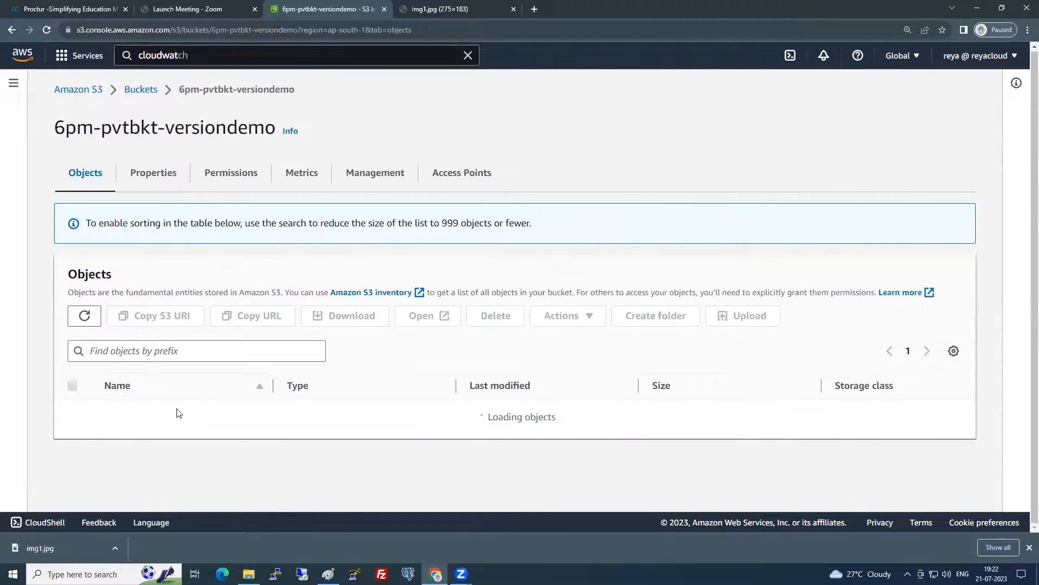
{"action": "left_click", "coordinate": [72, 438]}
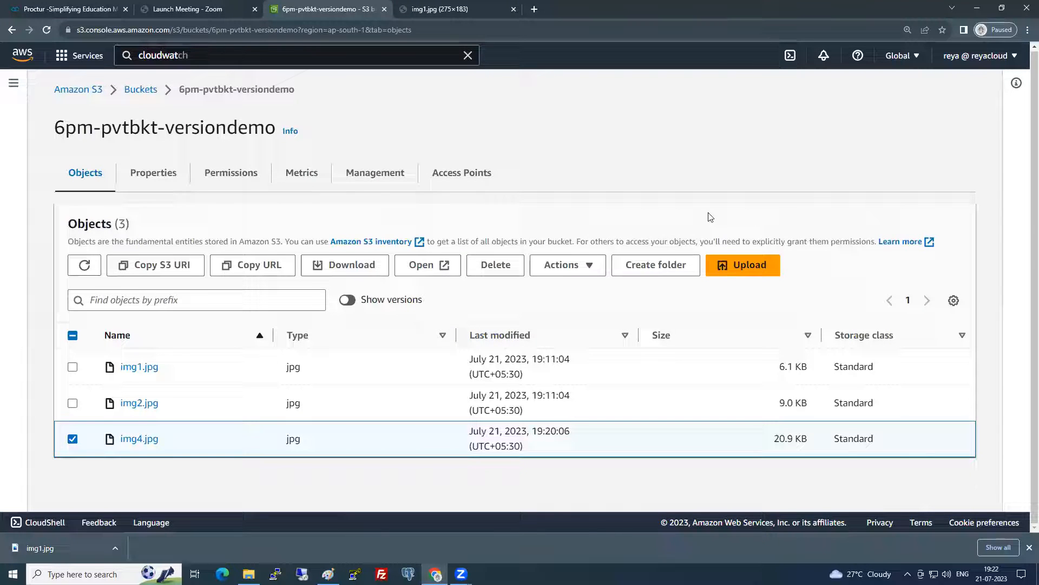
- Delete img4.jpg by entering 'permanently delete' as confirmation, then return to the objects
{"action": "left_click", "coordinate": [497, 266]}
{"action": "scroll", "coordinate": [230, 403], "scroll_direction": "down", "scroll_amount": 3}
{"action": "left_click", "coordinate": [207, 437]}
{"action": "type", "text": "delete"}
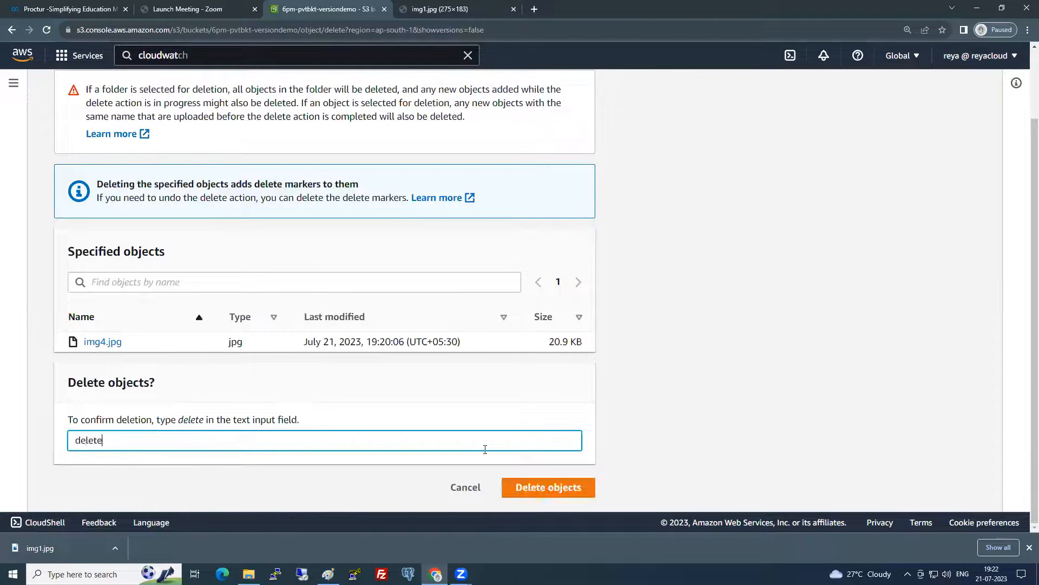
{"action": "left_click", "coordinate": [539, 490]}
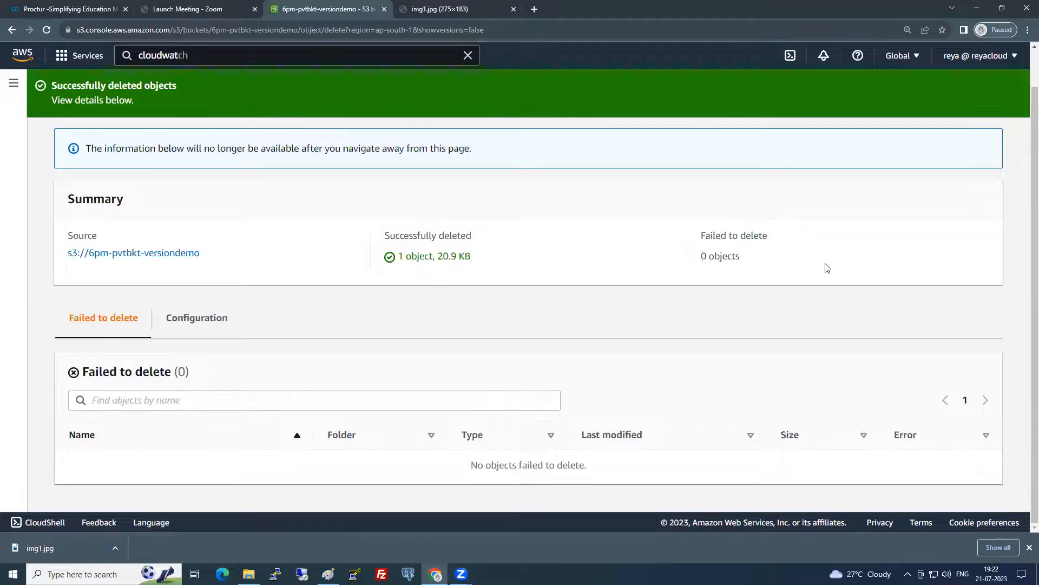
{"action": "scroll", "coordinate": [944, 188], "scroll_direction": "up", "scroll_amount": 2}
{"action": "left_click", "coordinate": [974, 137]}
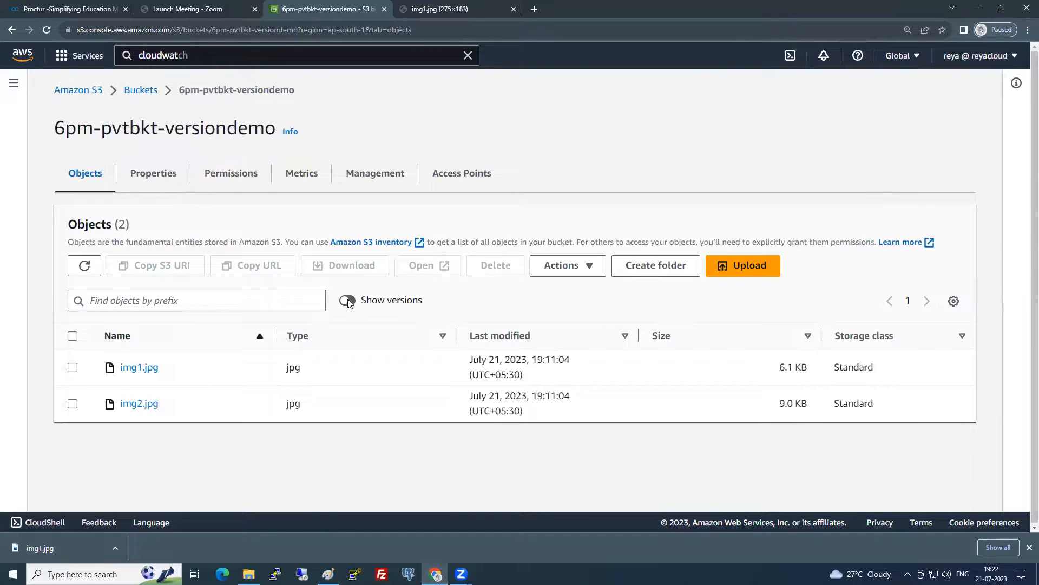
- Show versions and permanently delete img4.jpg's delete marker, copying 'permanently delete' into the confirmation
{"action": "left_click", "coordinate": [347, 302]}
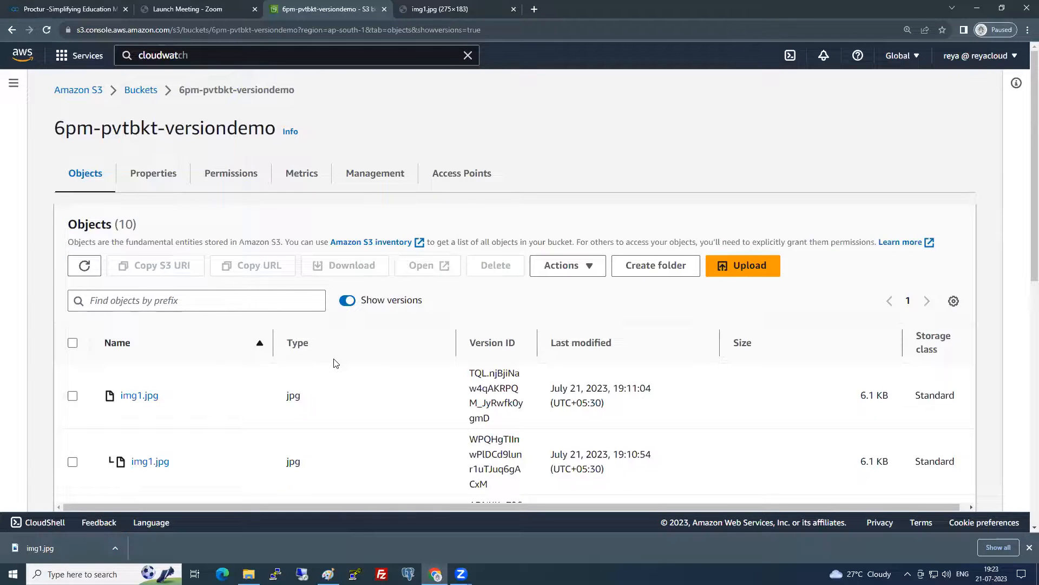
{"action": "scroll", "coordinate": [336, 363], "scroll_direction": "down", "scroll_amount": 6}
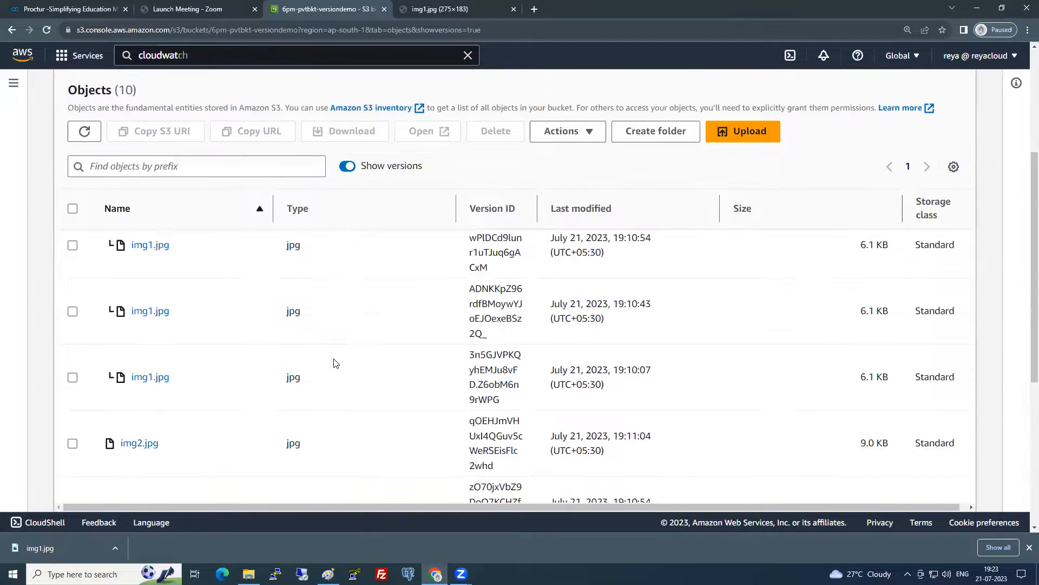
{"action": "scroll", "coordinate": [333, 364], "scroll_direction": "down", "scroll_amount": 4}
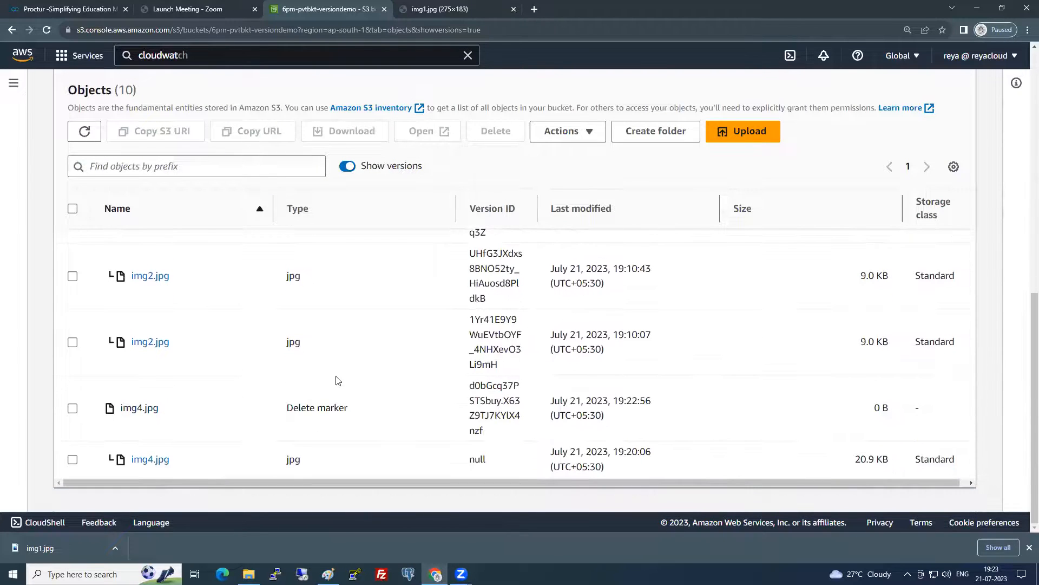
{"action": "left_click_drag", "start_coordinate": [284, 417], "coordinate": [354, 410]}
{"action": "left_click", "coordinate": [320, 410]}
{"action": "left_click", "coordinate": [72, 408]}
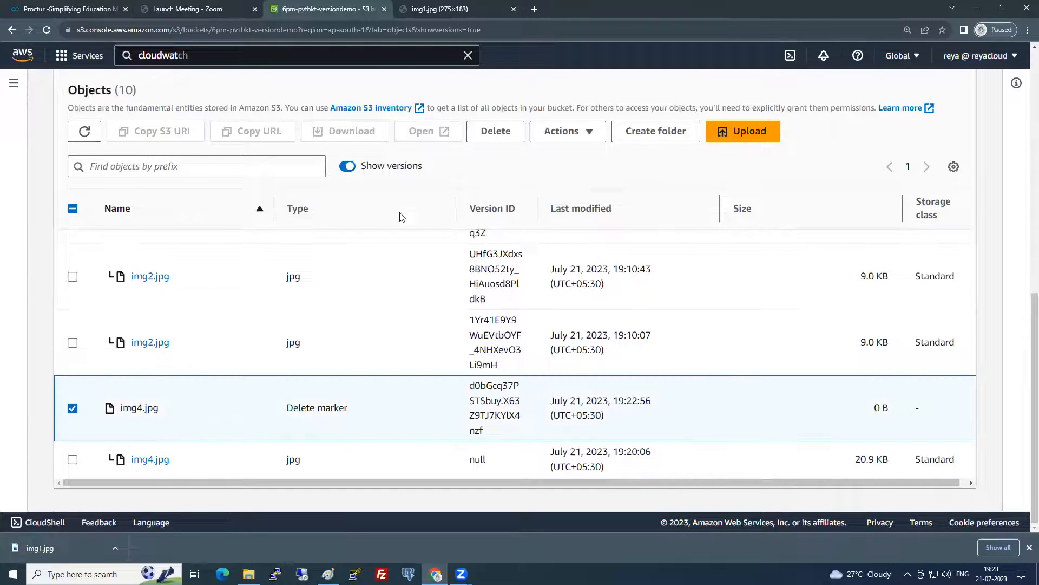
{"action": "left_click", "coordinate": [511, 139]}
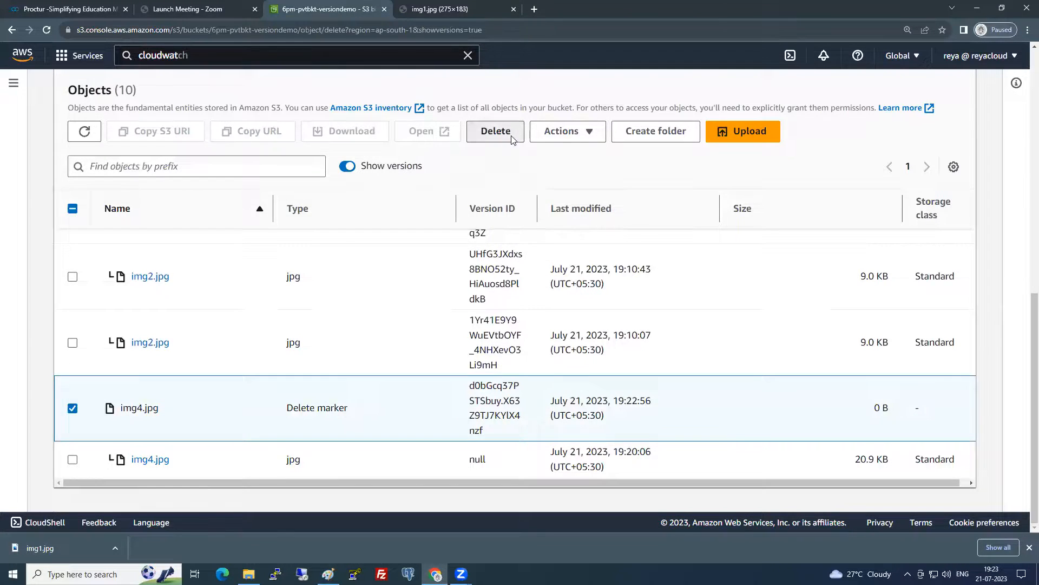
{"action": "left_click_drag", "start_coordinate": [258, 420], "coordinate": [200, 416]}
{"action": "key", "text": "ctrl+c"}
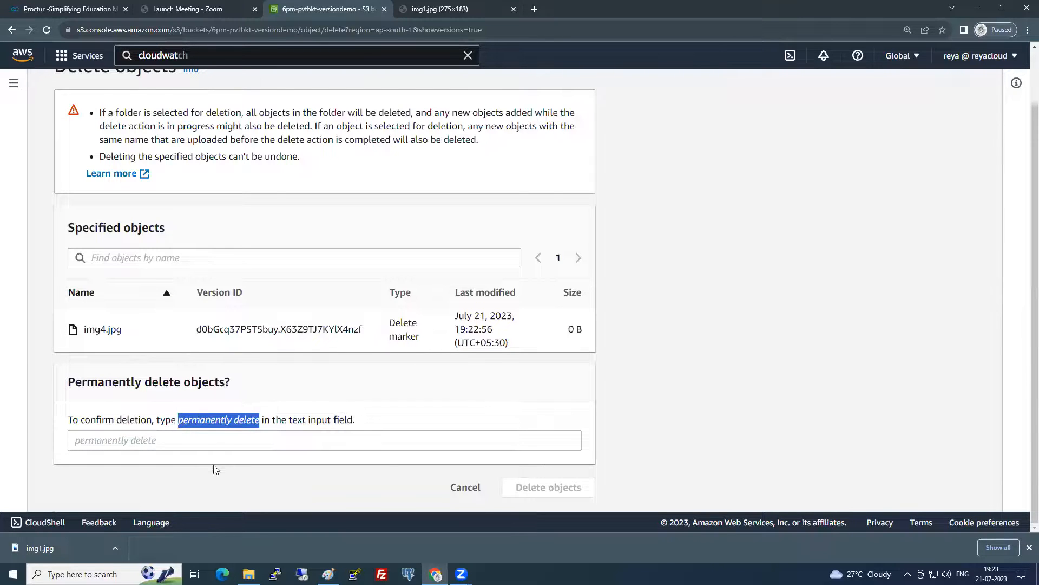
{"action": "left_click", "coordinate": [218, 443]}
{"action": "key", "text": "ctrl+v"}
{"action": "left_click", "coordinate": [531, 489]}
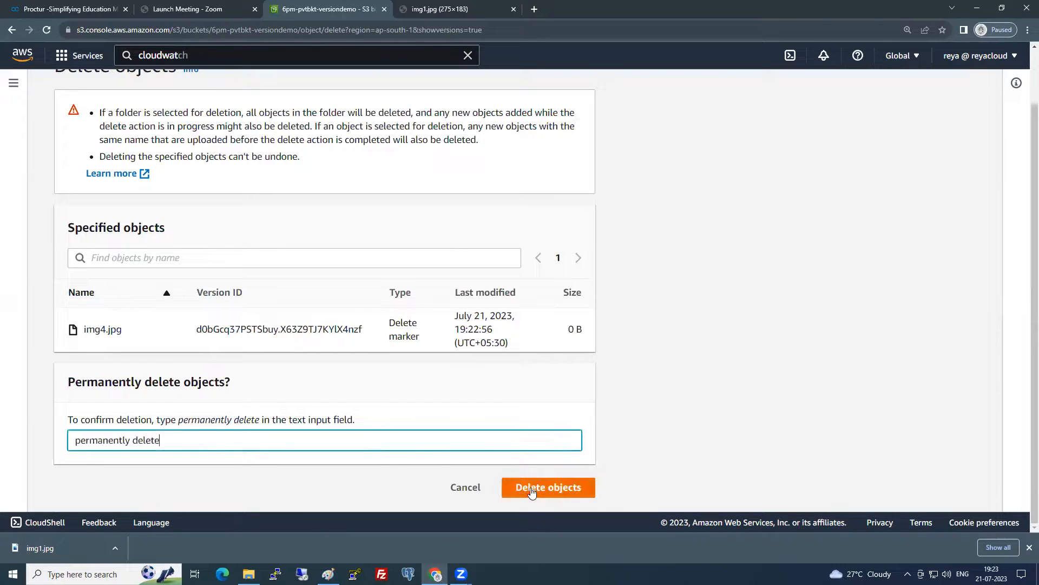
{"action": "left_click", "coordinate": [974, 139]}
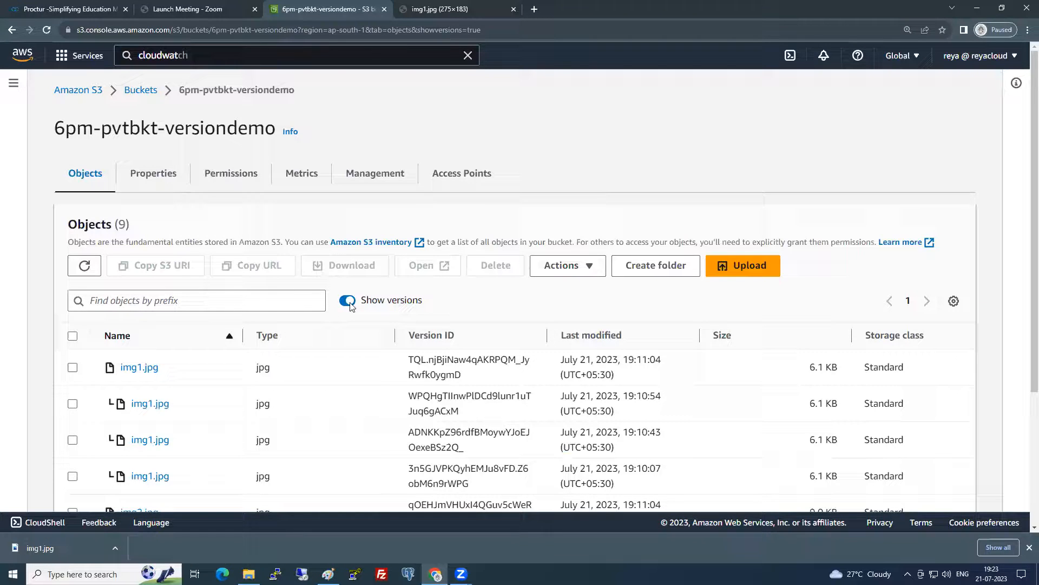
- Hide older versions so only img1.jpg, img2.jpg and img4.jpg are listed
{"action": "left_click", "coordinate": [348, 302]}
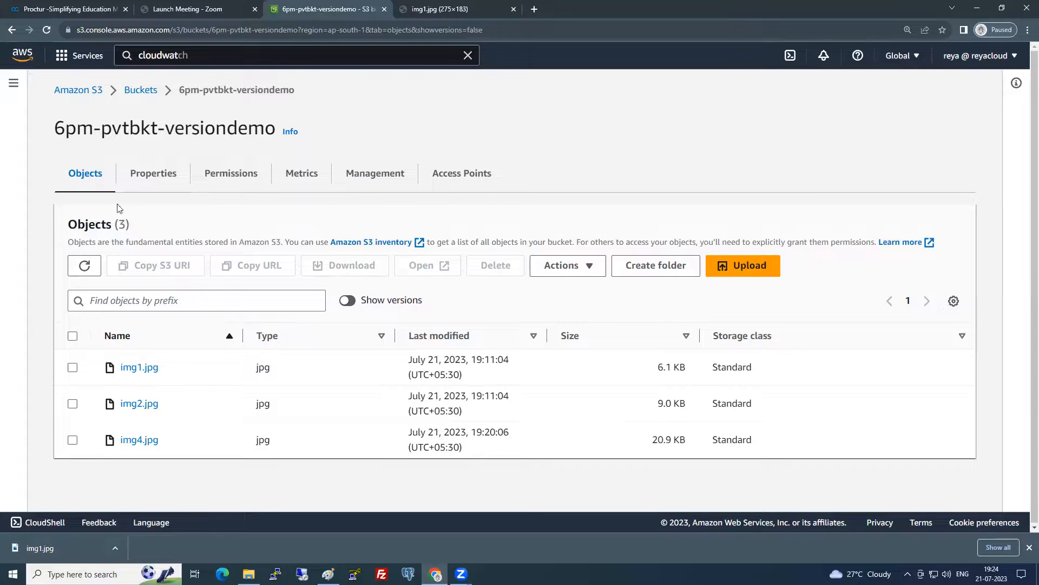
- Open the bucket's Properties tab and look over the Default encryption section
{"action": "left_click", "coordinate": [145, 175]}
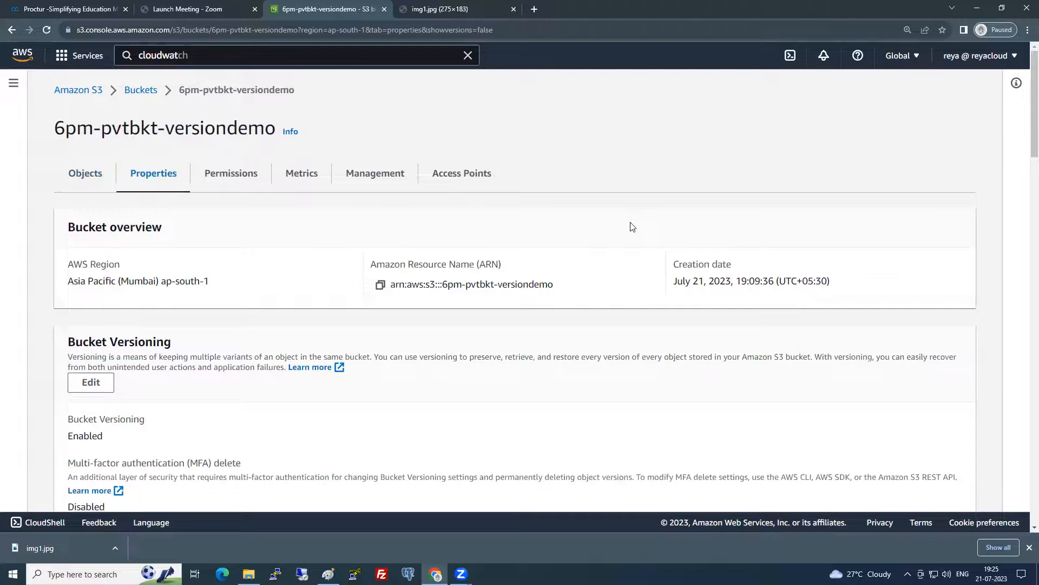
{"action": "scroll", "coordinate": [294, 341], "scroll_direction": "down", "scroll_amount": 2}
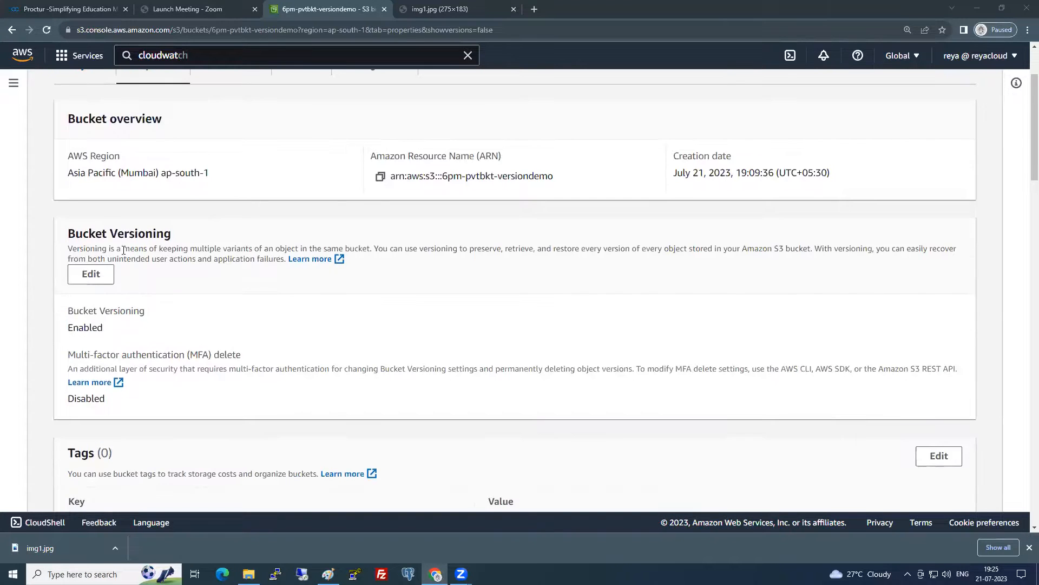
{"action": "scroll", "coordinate": [162, 325], "scroll_direction": "down", "scroll_amount": 6}
{"action": "left_click_drag", "start_coordinate": [69, 245], "coordinate": [134, 244]}
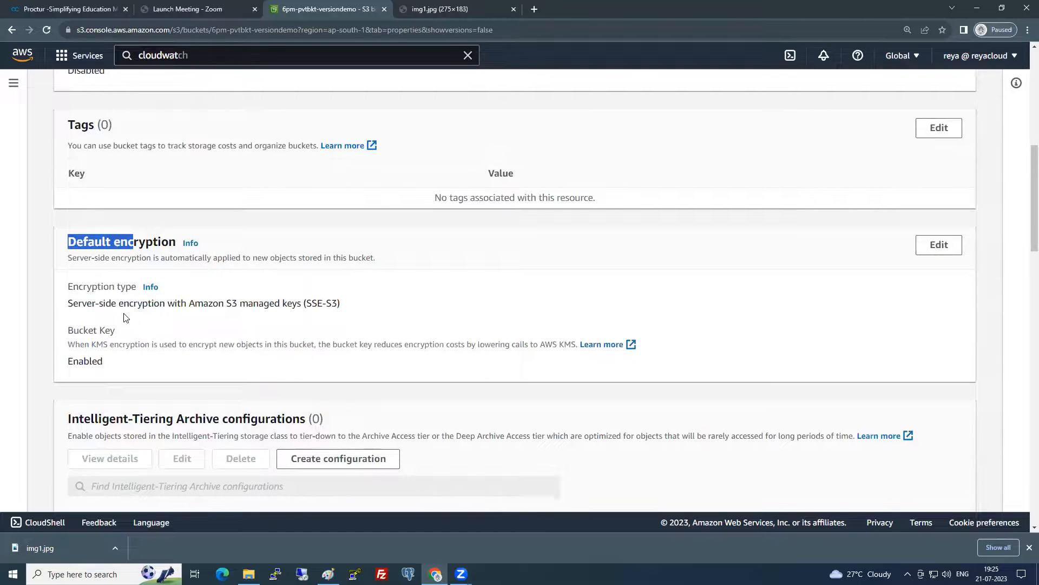
{"action": "scroll", "coordinate": [124, 317], "scroll_direction": "down", "scroll_amount": 3}
{"action": "left_click_drag", "start_coordinate": [68, 260], "coordinate": [325, 261]}
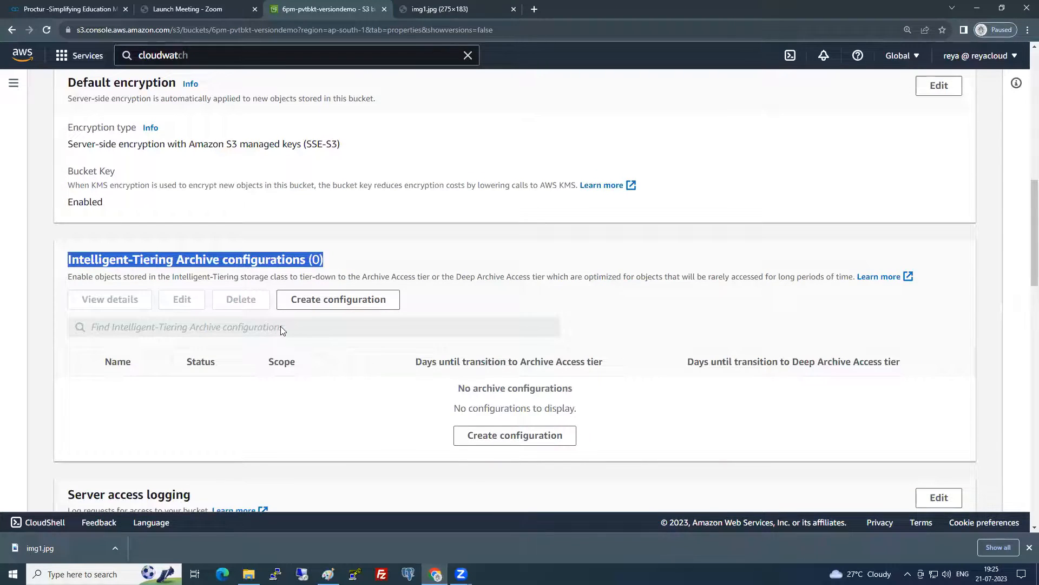
{"action": "scroll", "coordinate": [281, 328], "scroll_direction": "down", "scroll_amount": 3}
{"action": "left_click_drag", "start_coordinate": [67, 332], "coordinate": [198, 332]}
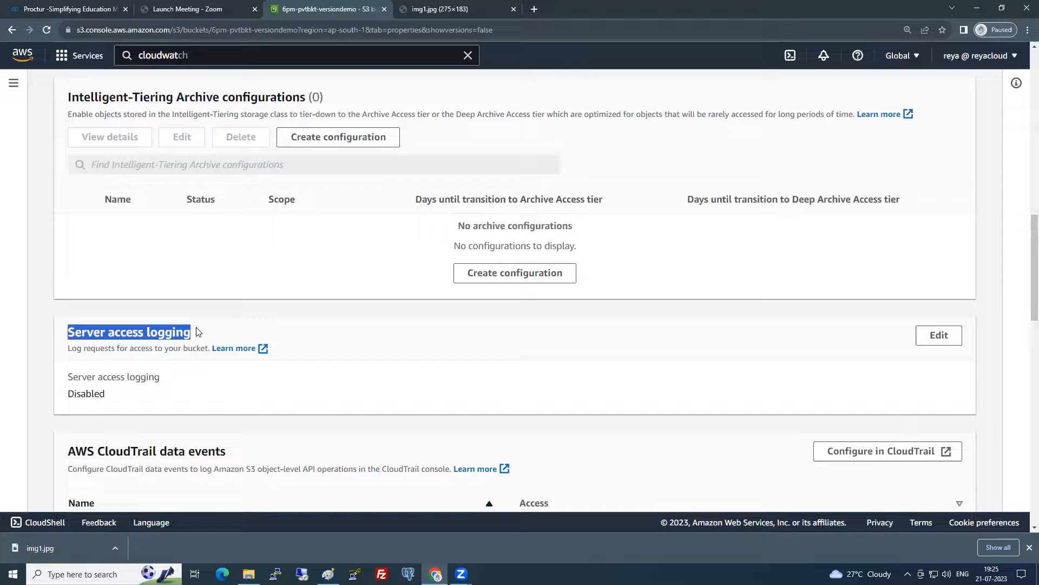
- Point out the bucket name, then scroll down to Server access logging, shown as Disabled
{"action": "left_click", "coordinate": [198, 332]}
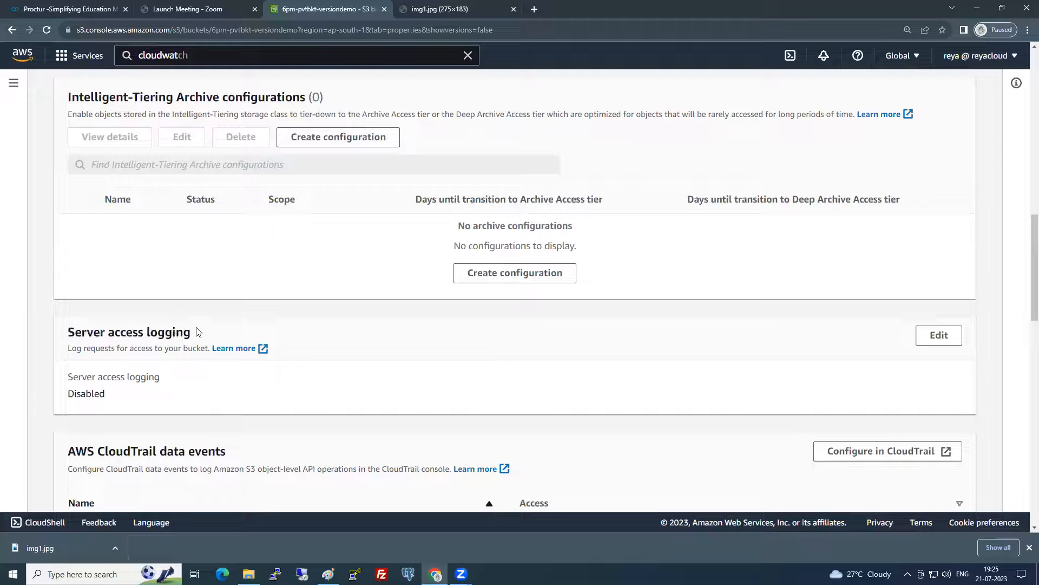
{"action": "scroll", "coordinate": [199, 332], "scroll_direction": "down", "scroll_amount": 2}
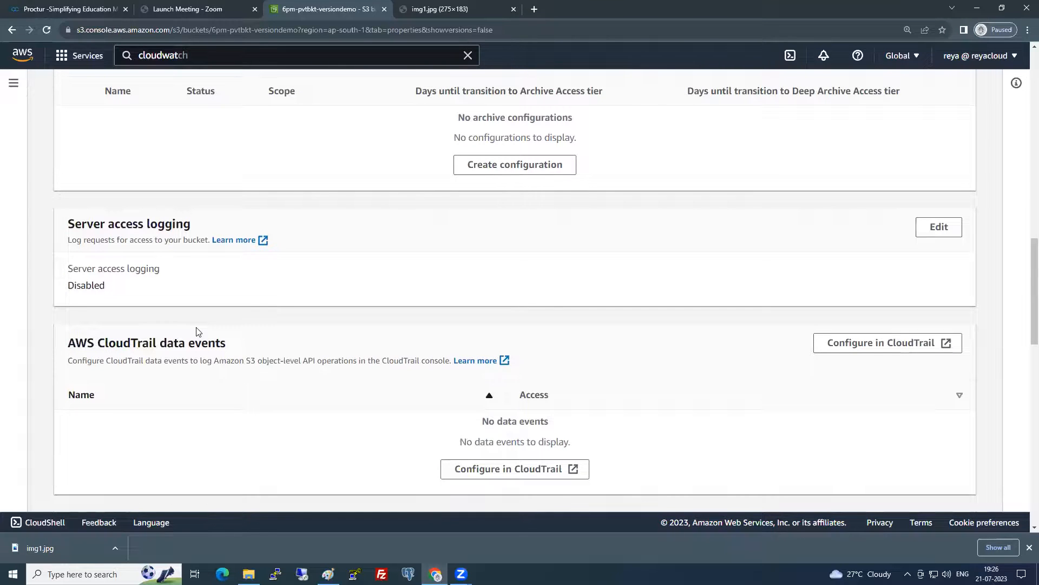
{"action": "scroll", "coordinate": [196, 328], "scroll_direction": "up", "scroll_amount": 15}
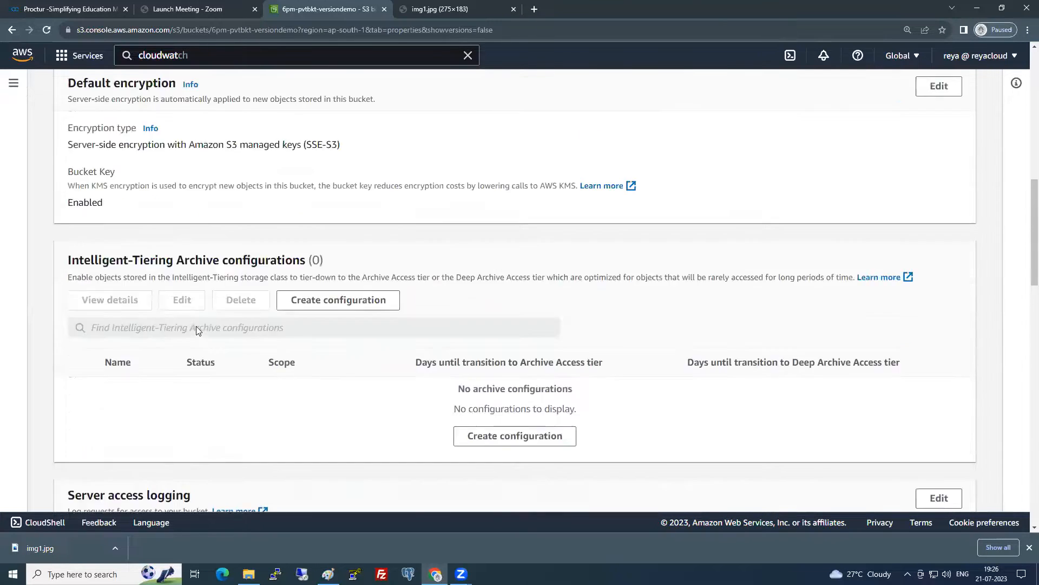
{"action": "left_click_drag", "start_coordinate": [56, 128], "coordinate": [291, 158]}
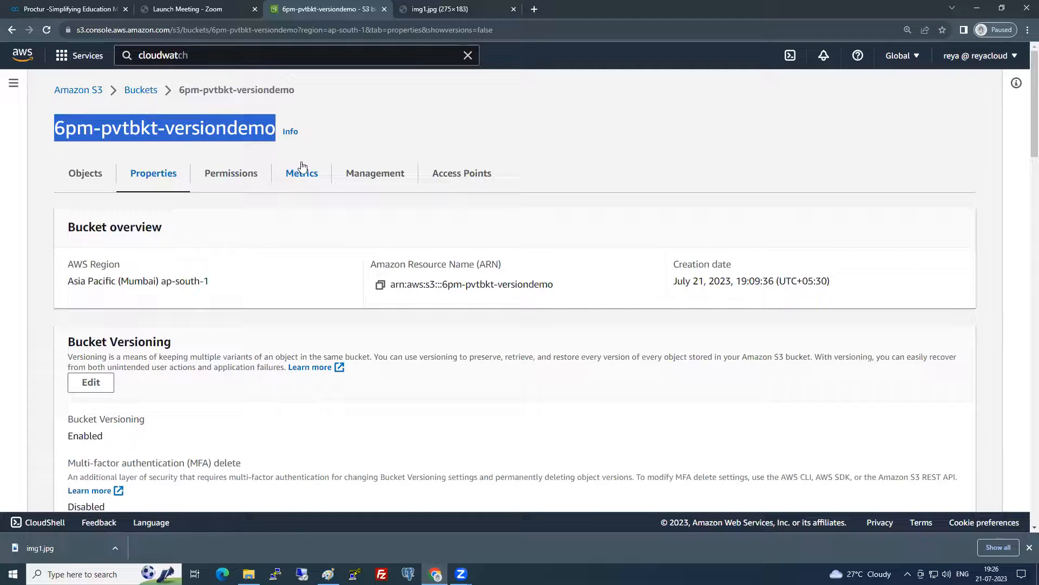
{"action": "scroll", "coordinate": [385, 281], "scroll_direction": "down", "scroll_amount": 10}
{"action": "scroll", "coordinate": [386, 281], "scroll_direction": "down", "scroll_amount": 5}
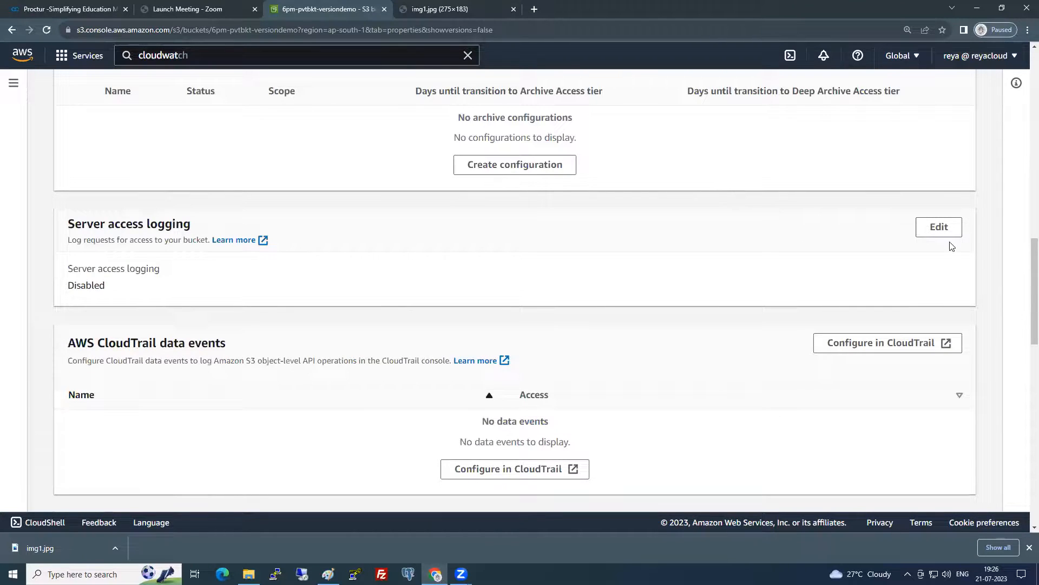
- Try enabling server access logging, cancel without saving, and return to the Buckets list
{"action": "left_click", "coordinate": [940, 229]}
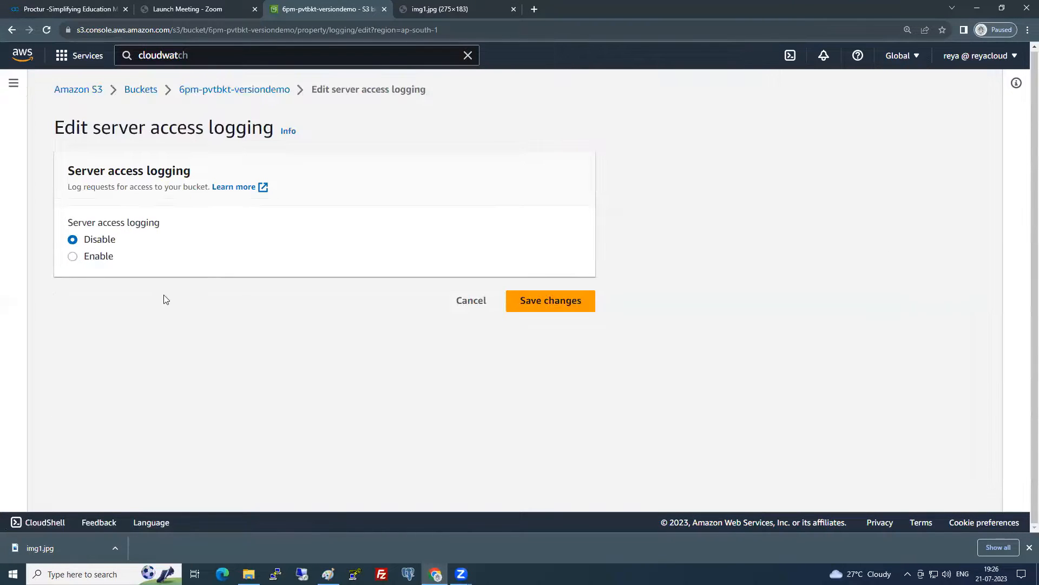
{"action": "left_click", "coordinate": [87, 262]}
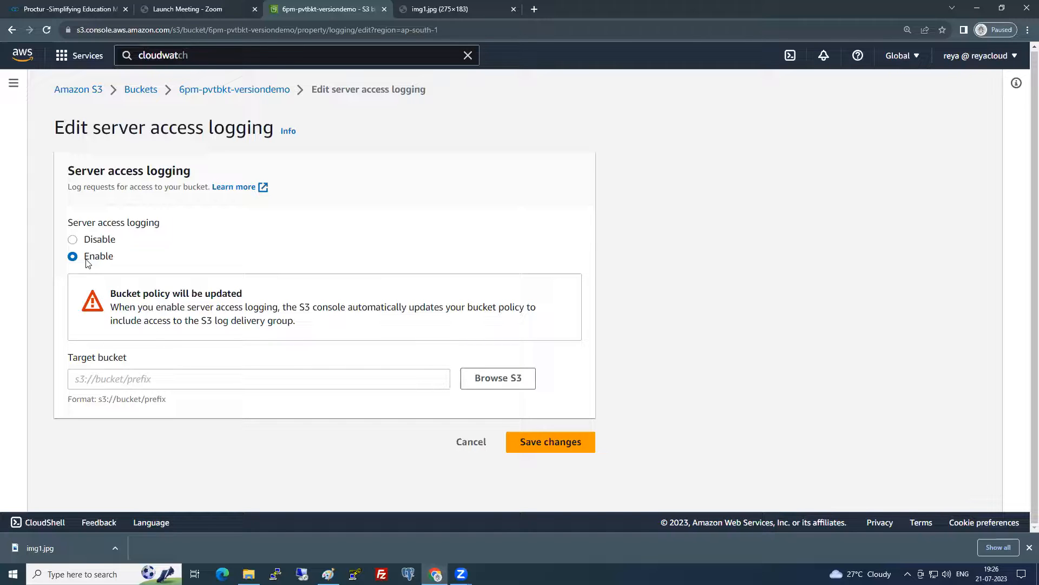
{"action": "left_click", "coordinate": [463, 441]}
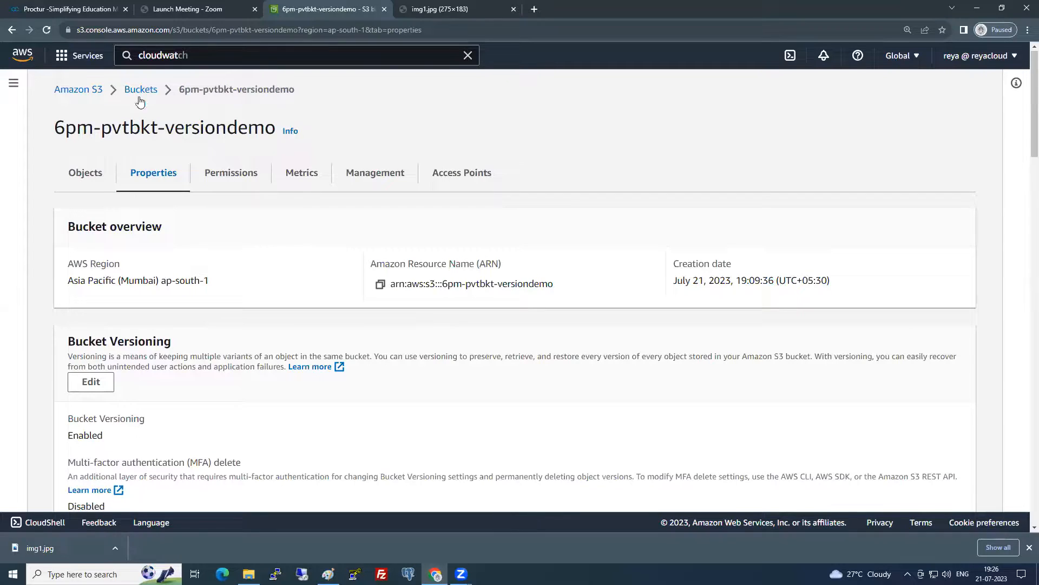
{"action": "left_click", "coordinate": [142, 91]}
- Create a bucket named 6pm-log-bkt with default settings
{"action": "left_click", "coordinate": [909, 250]}
{"action": "left_click", "coordinate": [184, 254]}
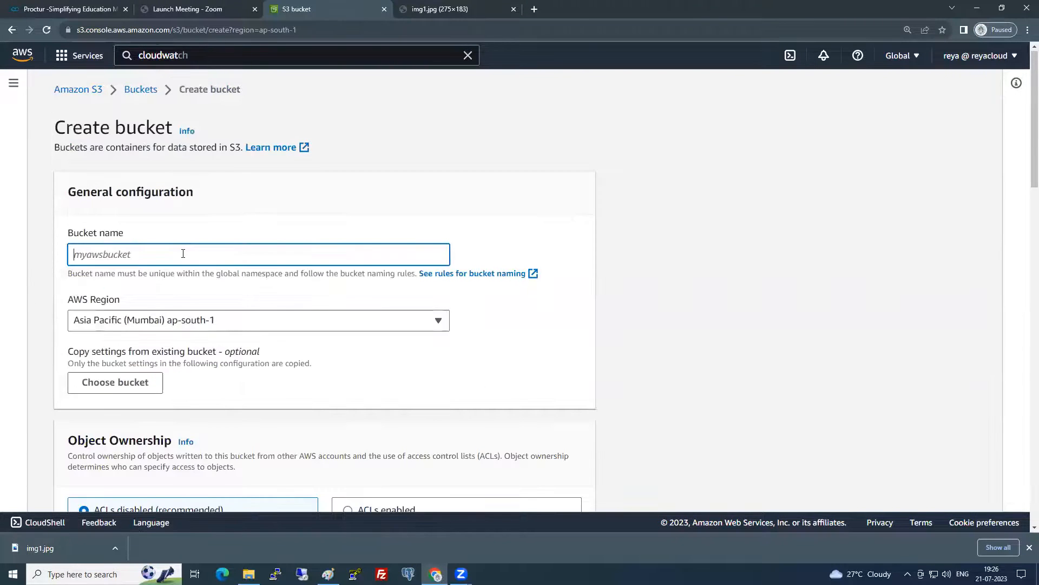
{"action": "type", "text": "6pm-log-bkt"}
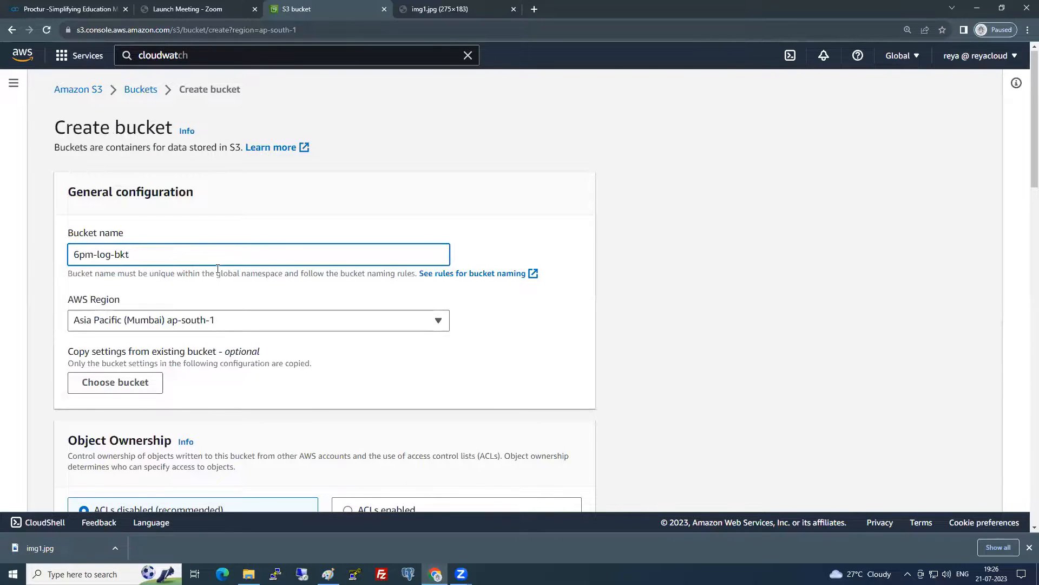
{"action": "scroll", "coordinate": [265, 299], "scroll_direction": "down", "scroll_amount": 5}
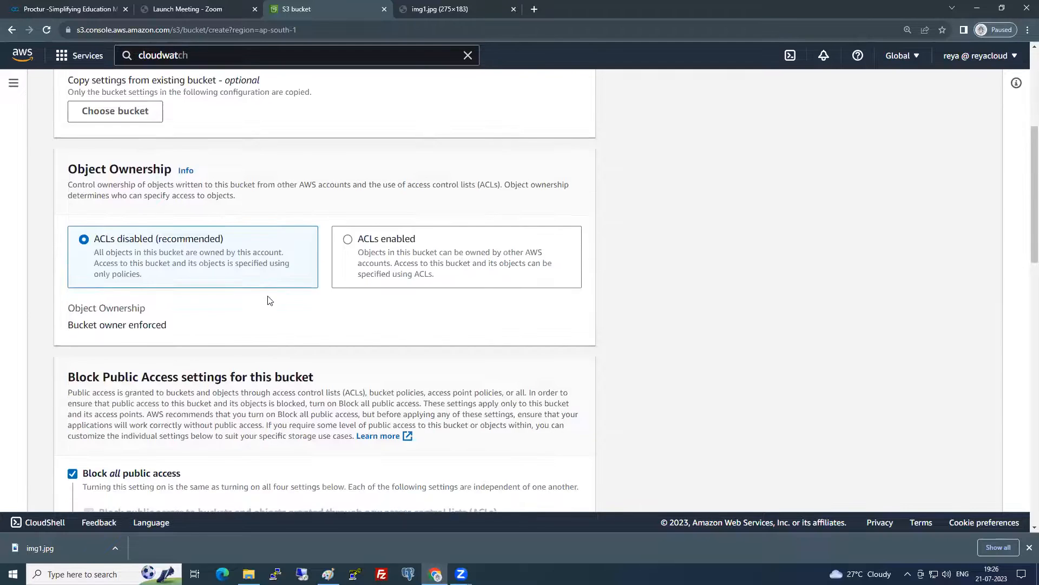
{"action": "scroll", "coordinate": [267, 295], "scroll_direction": "down", "scroll_amount": 5}
{"action": "scroll", "coordinate": [268, 296], "scroll_direction": "down", "scroll_amount": 5}
{"action": "scroll", "coordinate": [273, 295], "scroll_direction": "down", "scroll_amount": 7}
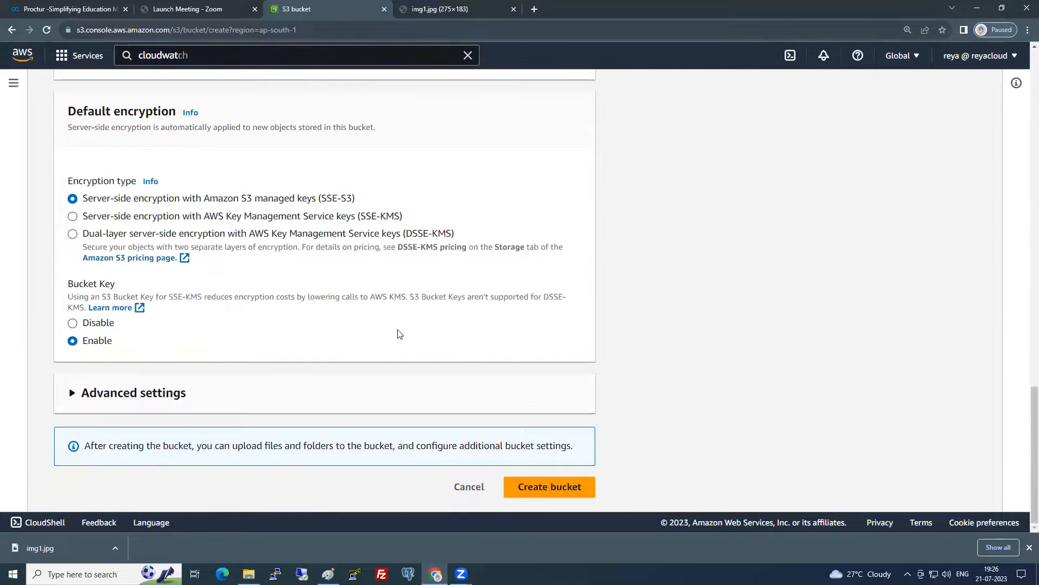
{"action": "left_click", "coordinate": [586, 489]}
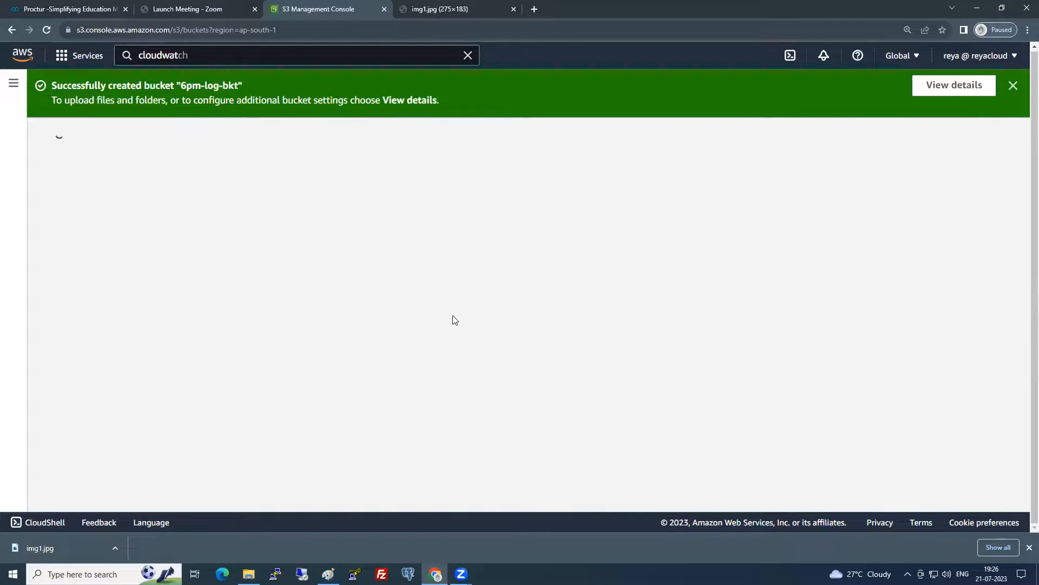
- Go to 6pm-pvtbkt-versiondemo's properties and edit its server access logging
{"action": "left_click", "coordinate": [186, 417]}
{"action": "left_click", "coordinate": [161, 181]}
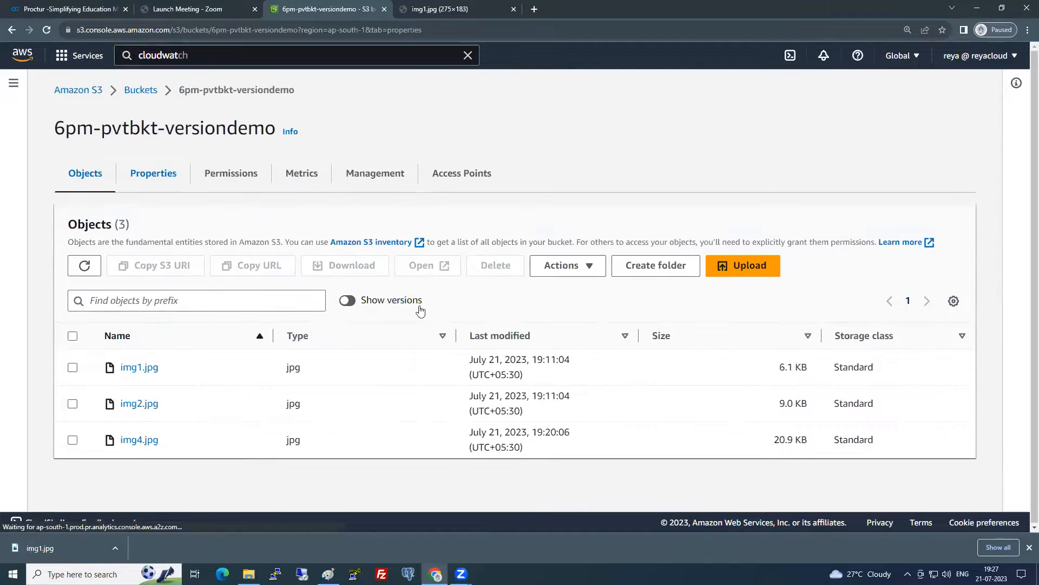
{"action": "scroll", "coordinate": [457, 317], "scroll_direction": "down", "scroll_amount": 5}
{"action": "scroll", "coordinate": [458, 316], "scroll_direction": "down", "scroll_amount": 9}
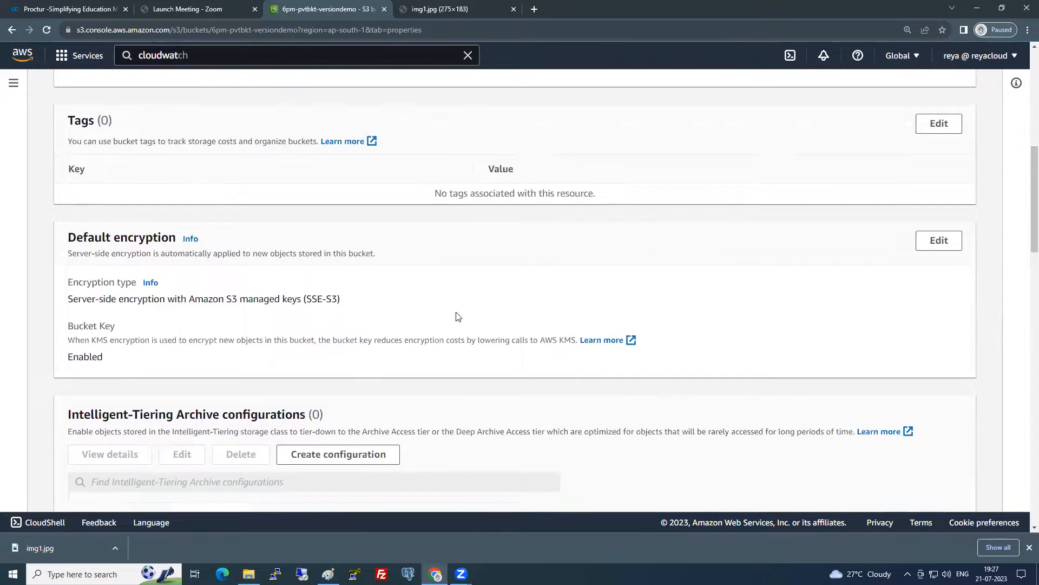
{"action": "left_click", "coordinate": [927, 292]}
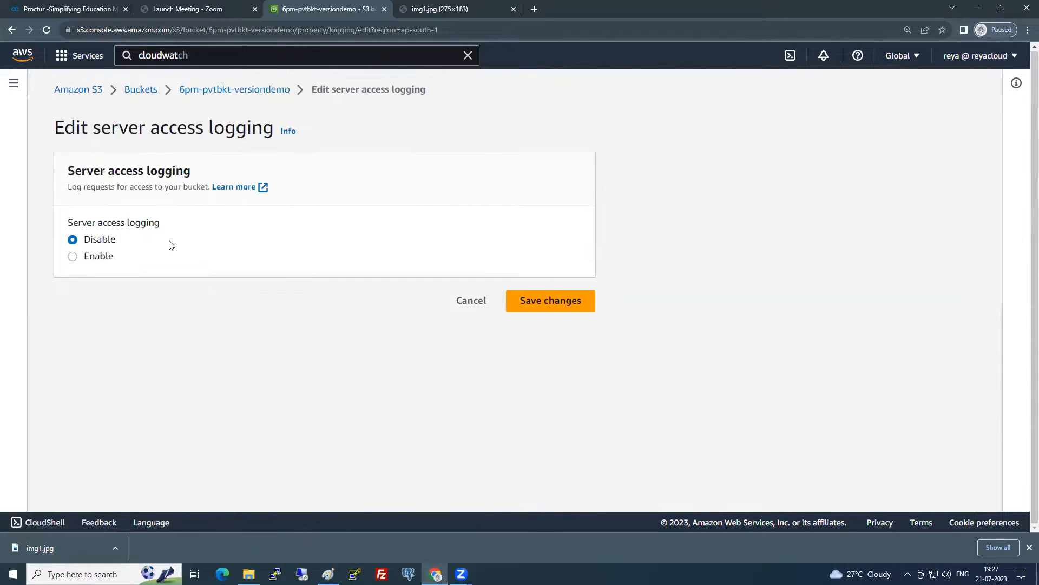
- Enable server access logging with s3://6pm-log-bkt as the target and save
{"action": "left_click", "coordinate": [112, 261]}
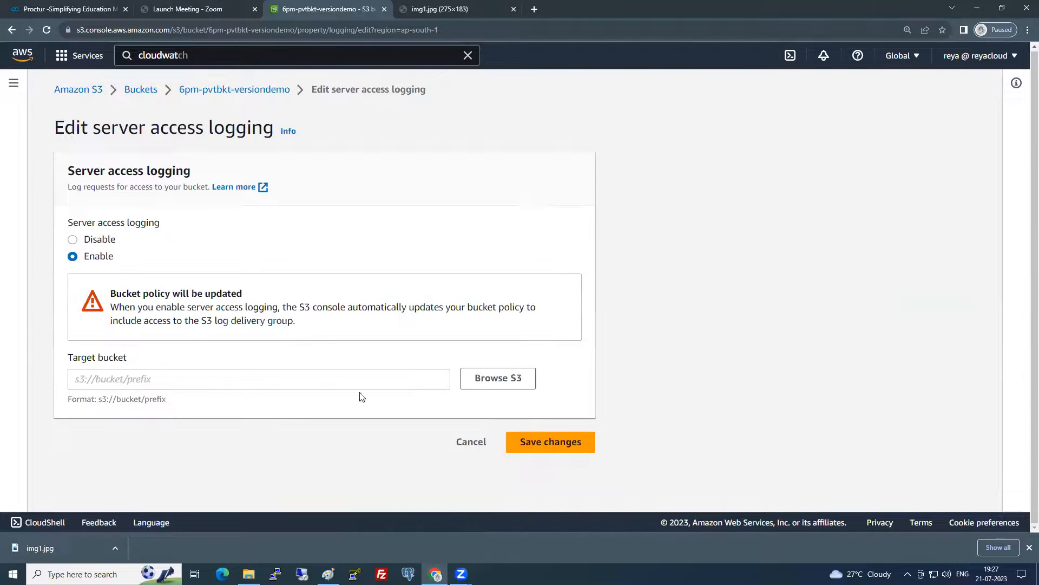
{"action": "left_click", "coordinate": [494, 382]}
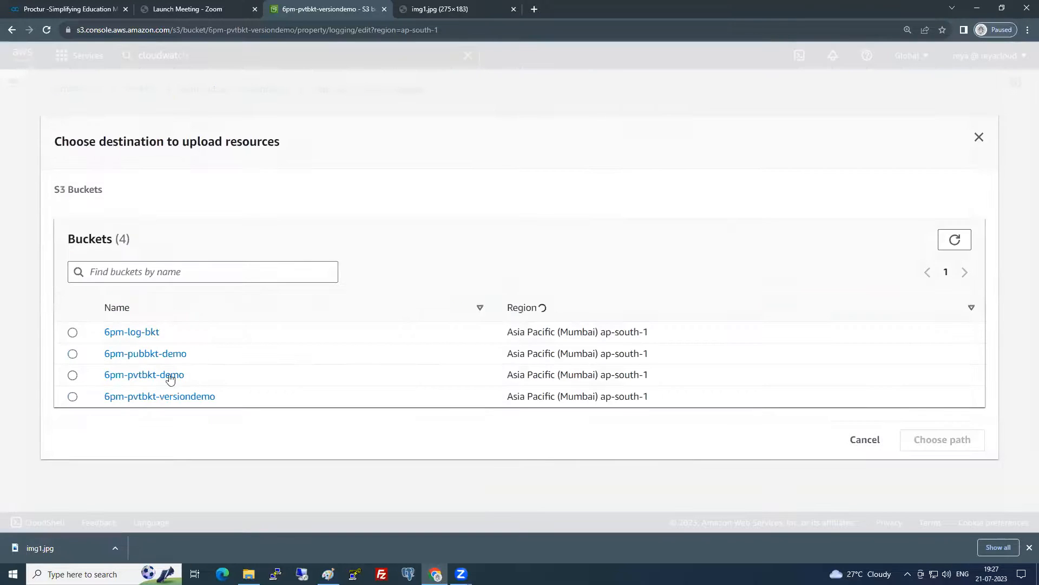
{"action": "left_click", "coordinate": [72, 328]}
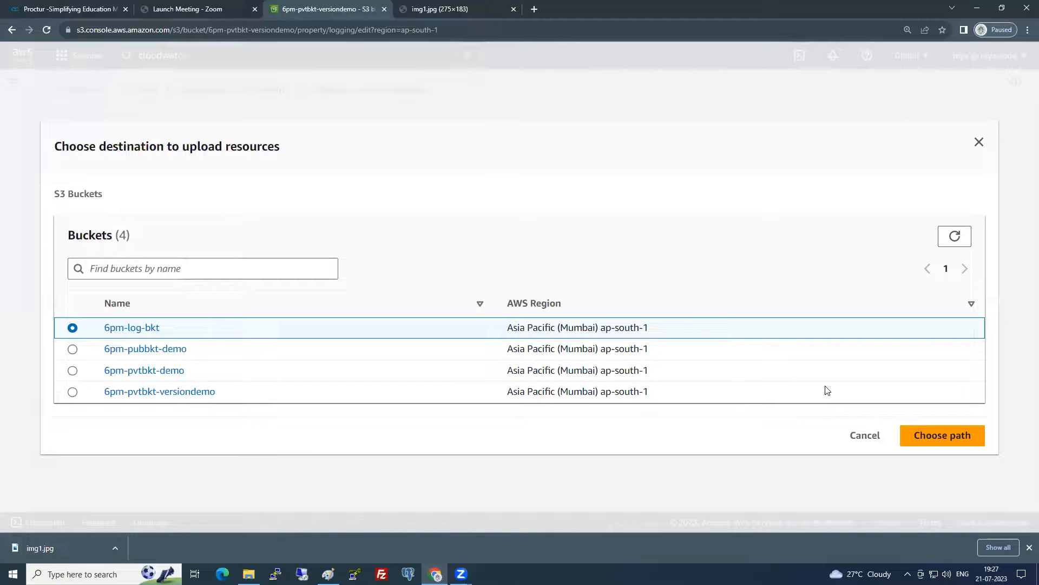
{"action": "left_click", "coordinate": [932, 444]}
{"action": "left_click", "coordinate": [578, 445]}
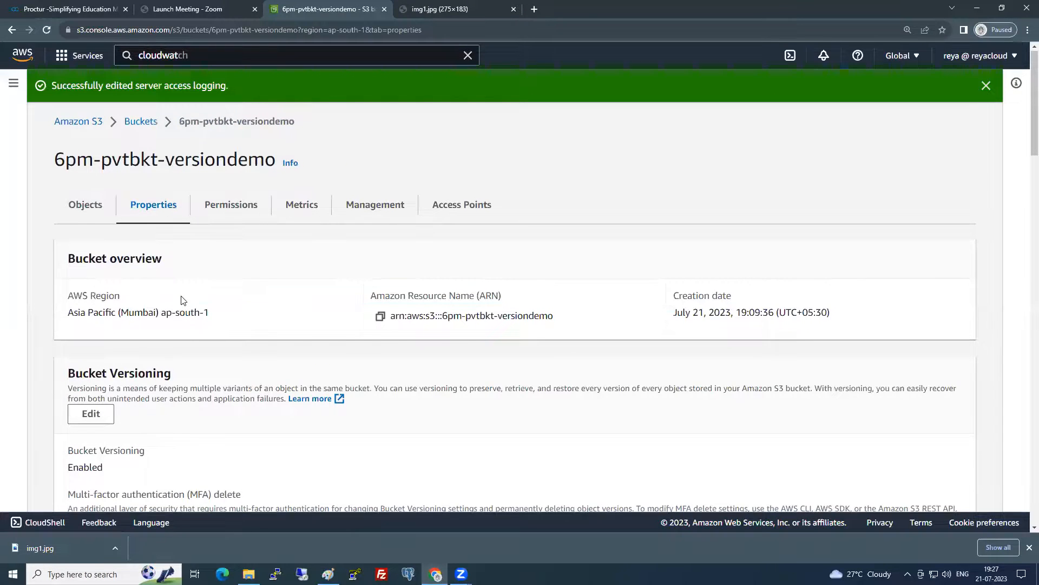
{"action": "scroll", "coordinate": [181, 300], "scroll_direction": "down", "scroll_amount": 14}
{"action": "scroll", "coordinate": [181, 300], "scroll_direction": "down", "scroll_amount": 7}
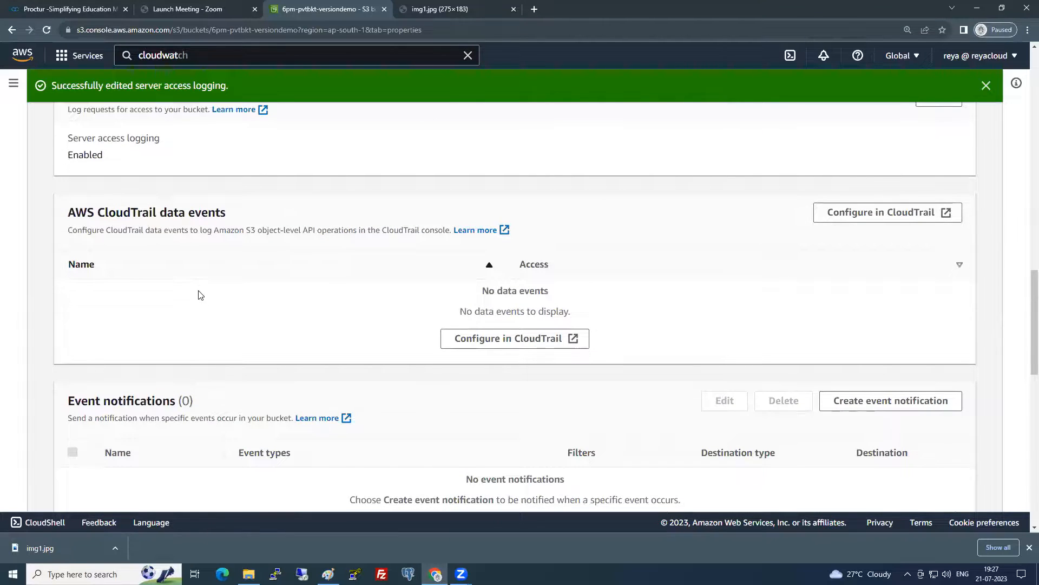
{"action": "scroll", "coordinate": [198, 295], "scroll_direction": "down", "scroll_amount": 3}
{"action": "scroll", "coordinate": [197, 295], "scroll_direction": "up", "scroll_amount": 4}
{"action": "triple_click", "coordinate": [257, 248]}
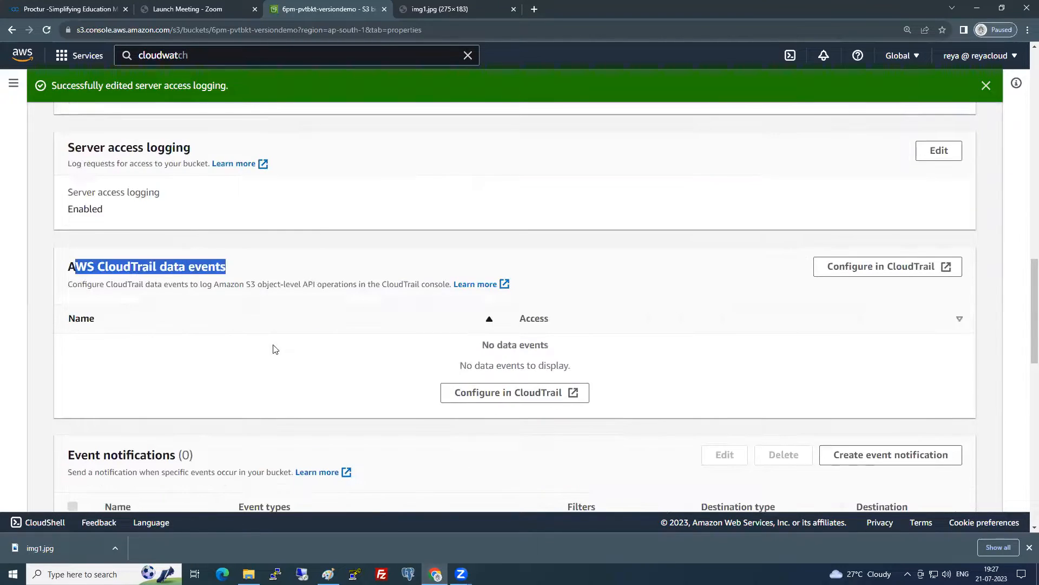
{"action": "scroll", "coordinate": [274, 346], "scroll_direction": "down", "scroll_amount": 4}
{"action": "triple_click", "coordinate": [257, 242]}
{"action": "left_click", "coordinate": [295, 241]}
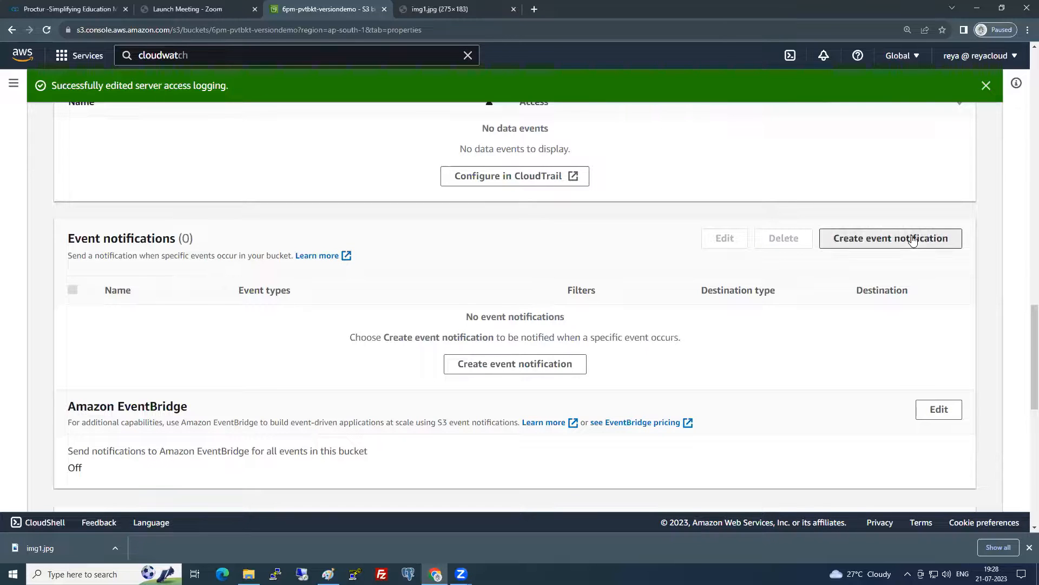
- Start an event notification named 'testevbnt' and review its Prefix and Suffix filters
{"action": "left_click", "coordinate": [888, 240]}
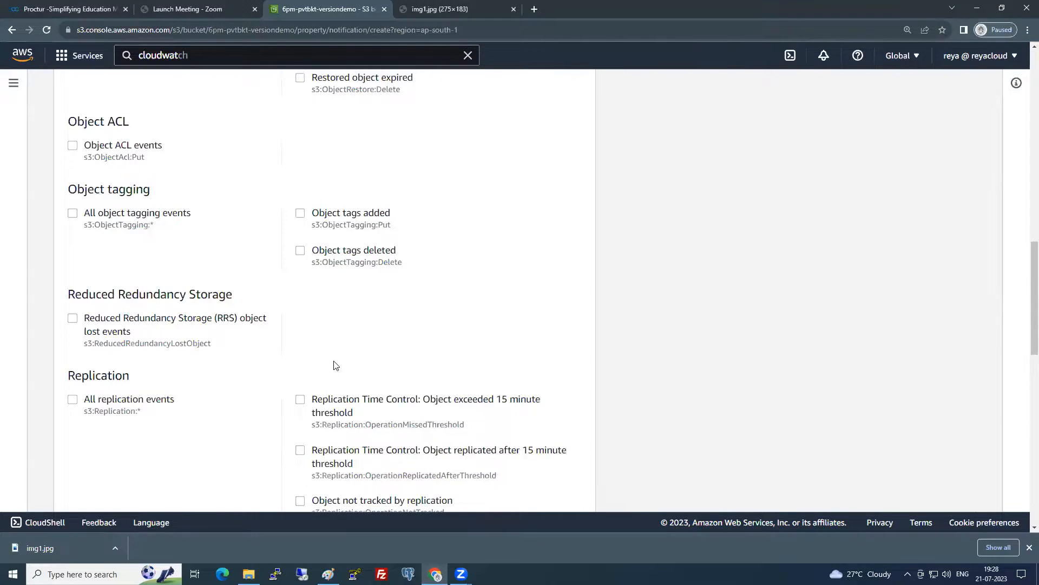
{"action": "scroll", "coordinate": [333, 358], "scroll_direction": "up", "scroll_amount": 15}
{"action": "left_click", "coordinate": [93, 253]}
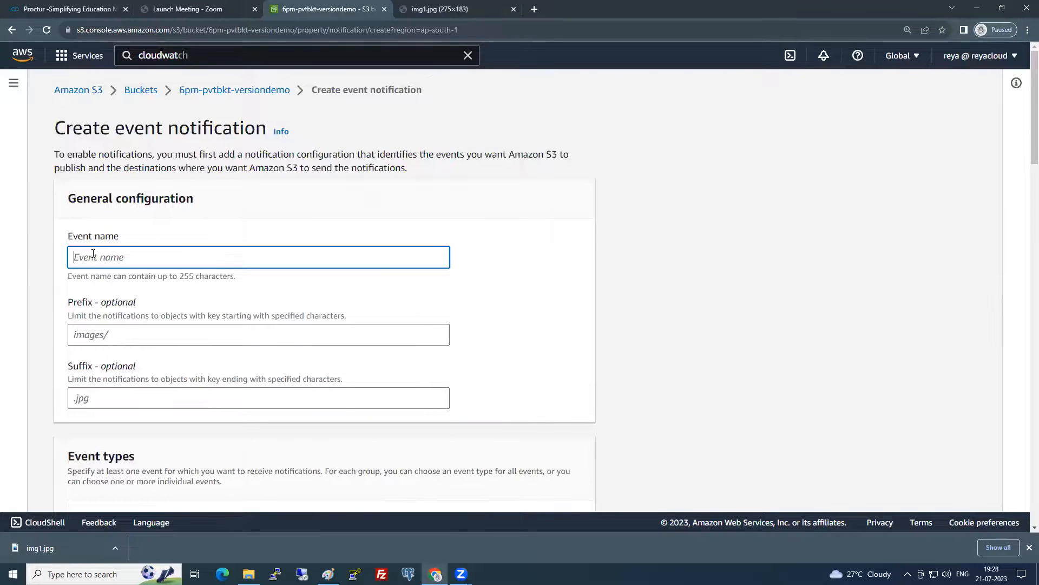
{"action": "type", "text": "testevebnt"}
{"action": "scroll", "coordinate": [93, 254], "scroll_direction": "down", "scroll_amount": 2}
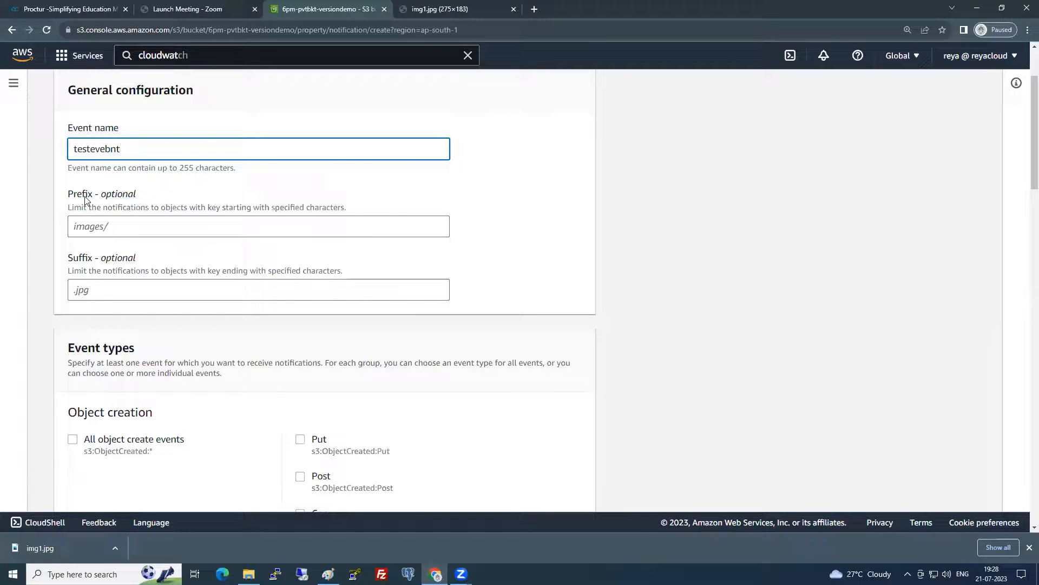
{"action": "left_click_drag", "start_coordinate": [67, 195], "coordinate": [95, 197]}
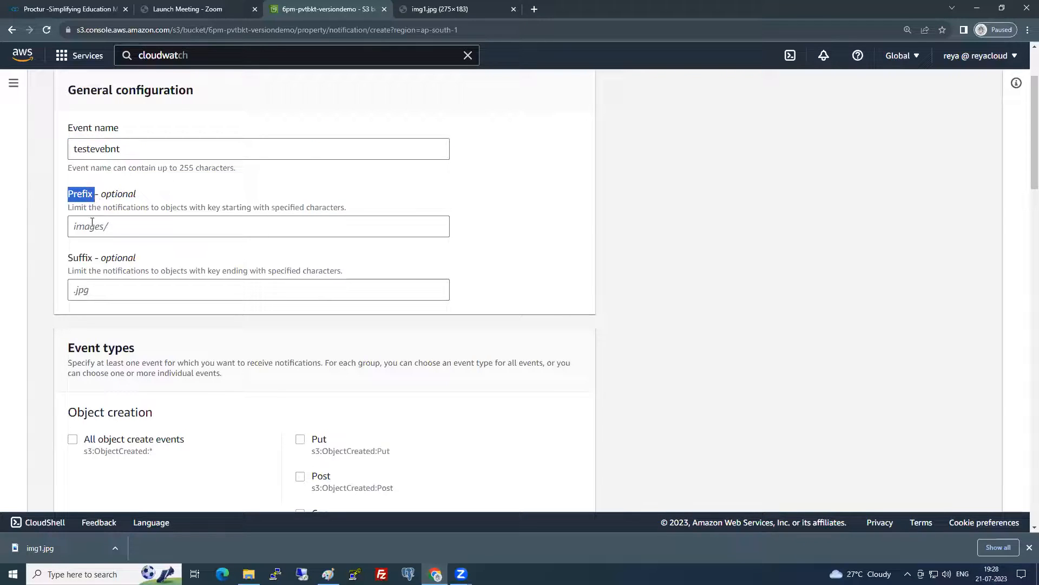
{"action": "left_click", "coordinate": [92, 226]}
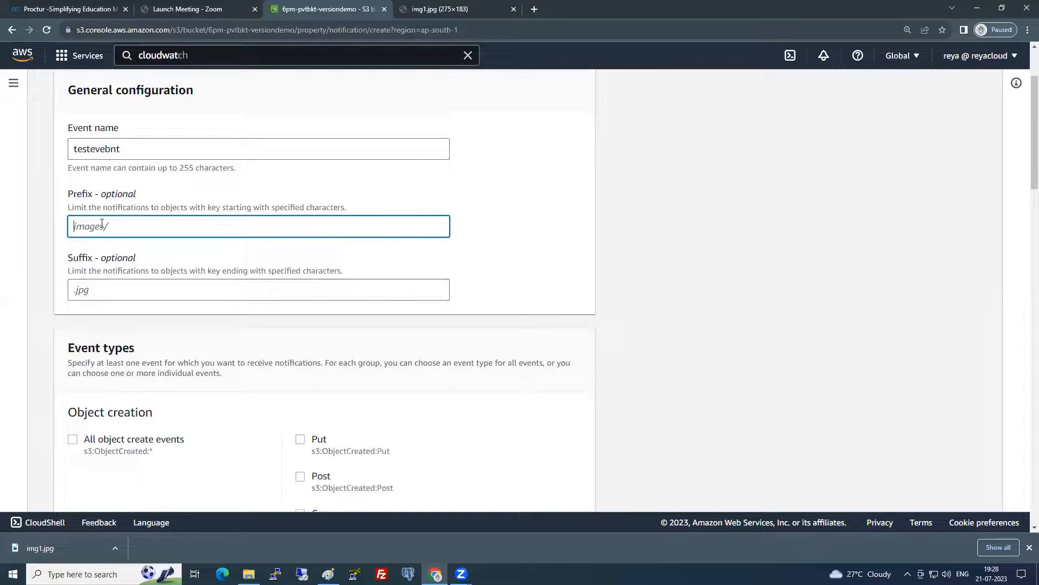
{"action": "double_click", "coordinate": [93, 262]}
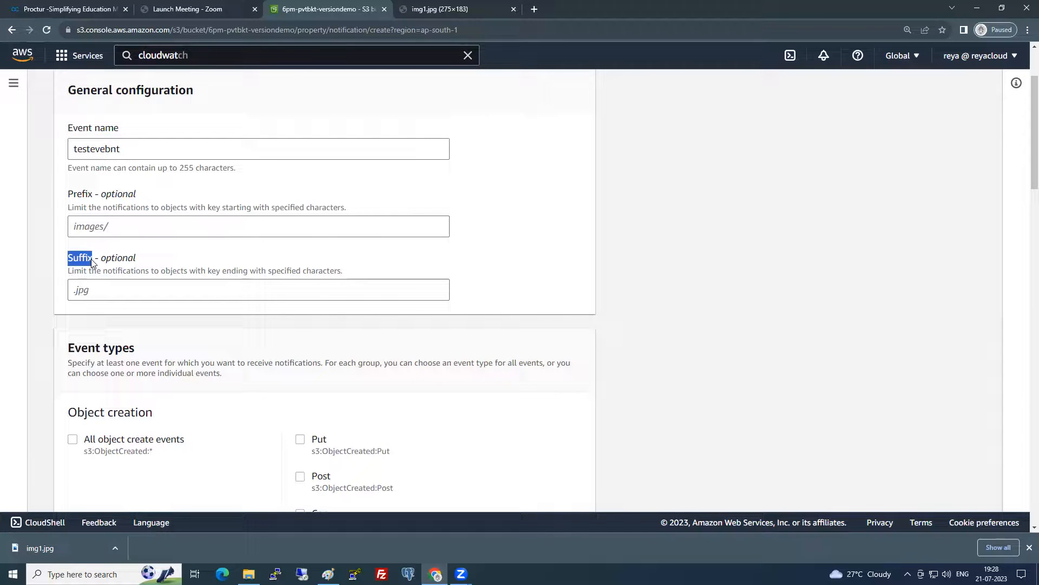
- Browse the event type options, briefly ticking and unticking All object create events
{"action": "scroll", "coordinate": [27, 337], "scroll_direction": "down", "scroll_amount": 3}
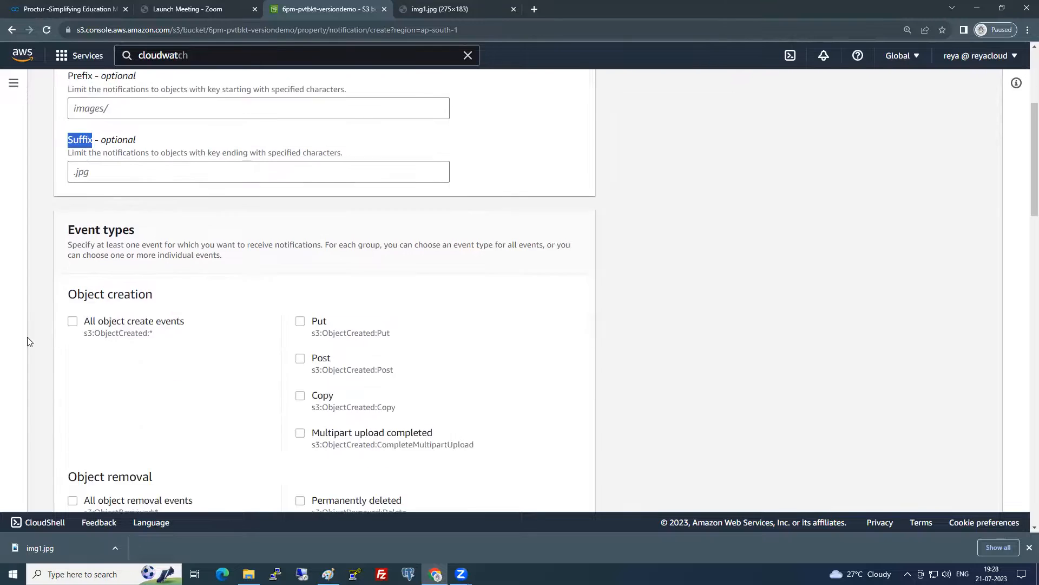
{"action": "scroll", "coordinate": [141, 291], "scroll_direction": "down", "scroll_amount": 1}
{"action": "left_click_drag", "start_coordinate": [84, 224], "coordinate": [185, 227]}
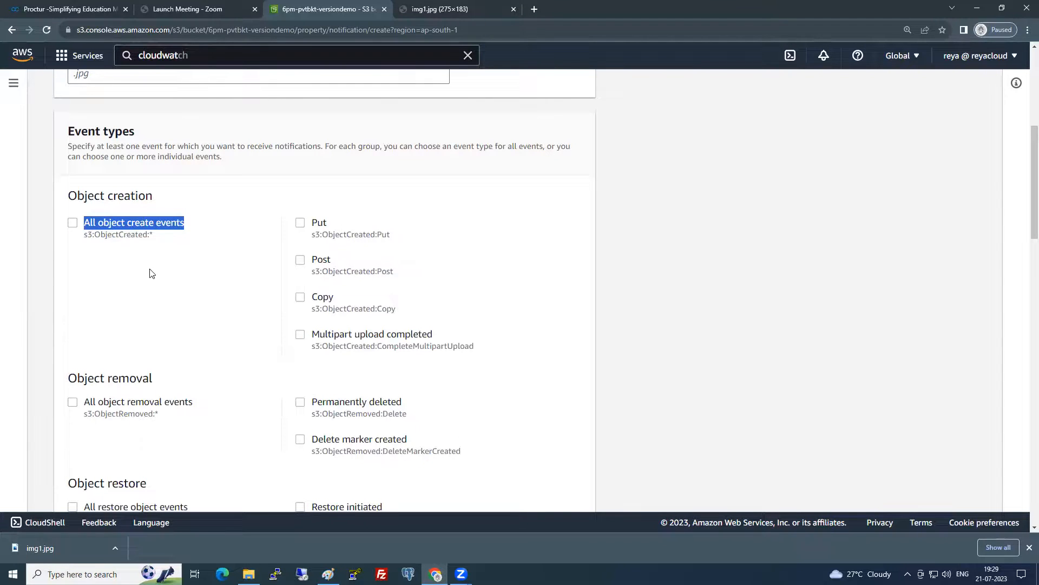
{"action": "left_click", "coordinate": [73, 223]}
{"action": "left_click", "coordinate": [72, 223]}
{"action": "scroll", "coordinate": [83, 301], "scroll_direction": "down", "scroll_amount": 2}
{"action": "left_click_drag", "start_coordinate": [69, 270], "coordinate": [175, 270]}
{"action": "scroll", "coordinate": [146, 301], "scroll_direction": "down", "scroll_amount": 2}
{"action": "left_click_drag", "start_coordinate": [77, 266], "coordinate": [136, 266]}
{"action": "scroll", "coordinate": [126, 359], "scroll_direction": "down", "scroll_amount": 4}
{"action": "left_click_drag", "start_coordinate": [68, 192], "coordinate": [147, 194]}
{"action": "left_click_drag", "start_coordinate": [68, 259], "coordinate": [151, 259]}
{"action": "scroll", "coordinate": [127, 374], "scroll_direction": "down", "scroll_amount": 1}
{"action": "left_click_drag", "start_coordinate": [67, 310], "coordinate": [283, 305]}
{"action": "left_click_drag", "start_coordinate": [68, 391], "coordinate": [116, 382]}
{"action": "scroll", "coordinate": [115, 397], "scroll_direction": "down", "scroll_amount": 4}
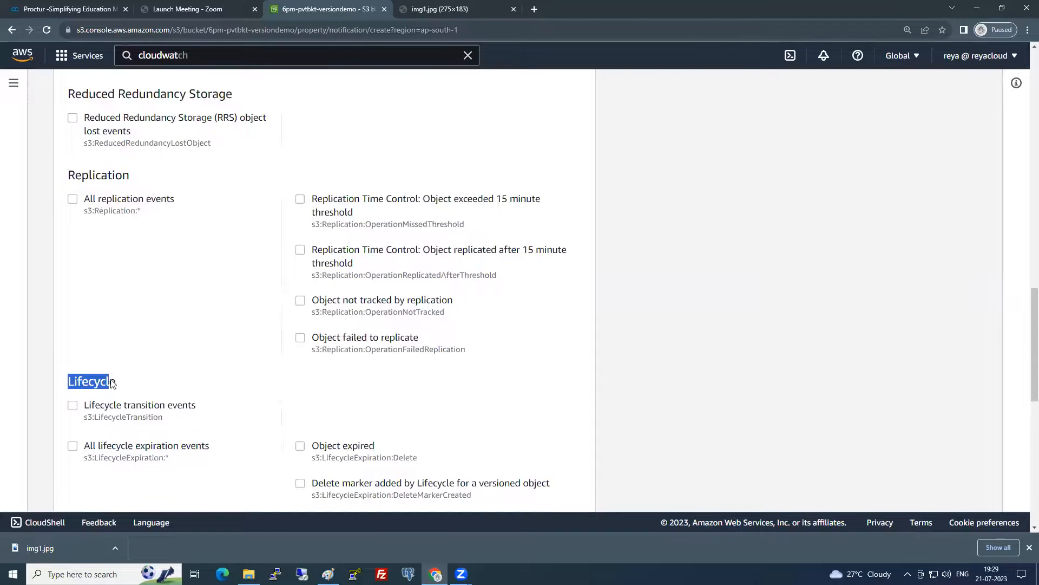
{"action": "scroll", "coordinate": [113, 379], "scroll_direction": "down", "scroll_amount": 4}
- Select All object create events (s3:ObjectCreated:*) and scroll down to Destination
{"action": "left_click", "coordinate": [195, 302]}
{"action": "triple_click", "coordinate": [195, 302]}
{"action": "scroll", "coordinate": [202, 358], "scroll_direction": "down", "scroll_amount": 2}
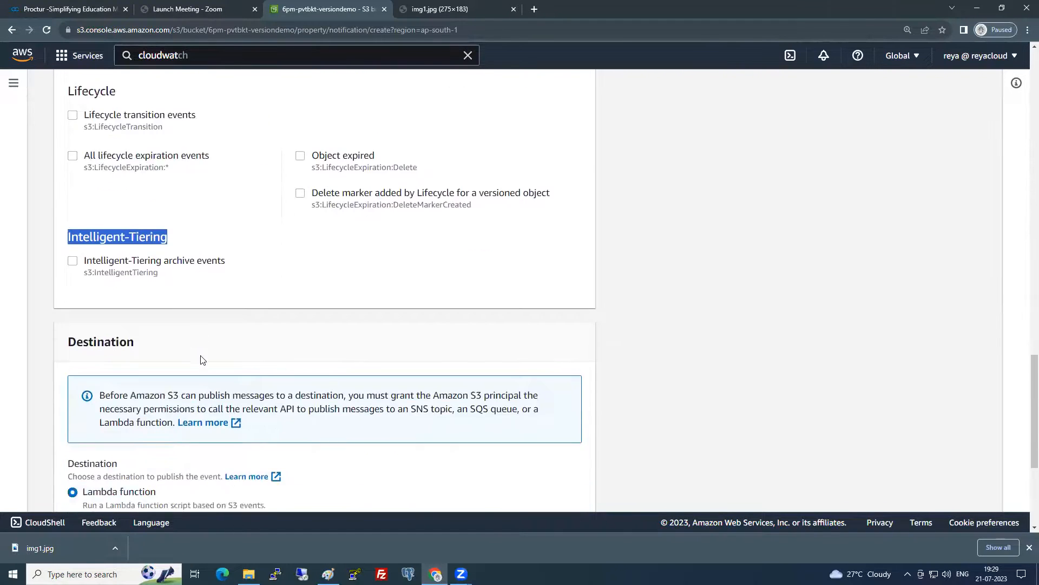
{"action": "scroll", "coordinate": [202, 359], "scroll_direction": "up", "scroll_amount": 5}
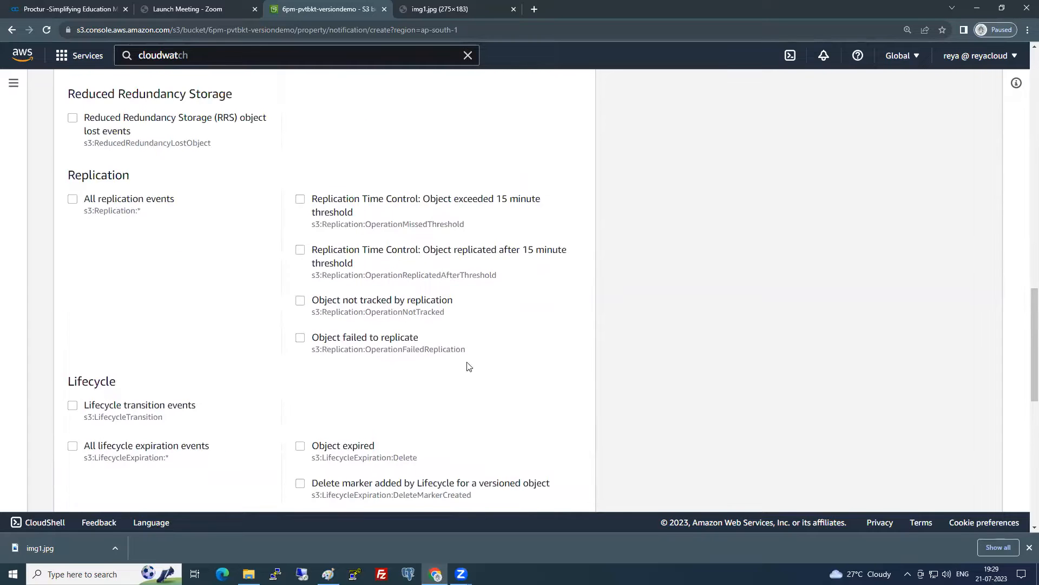
{"action": "scroll", "coordinate": [467, 365], "scroll_direction": "up", "scroll_amount": 4}
{"action": "scroll", "coordinate": [467, 365], "scroll_direction": "up", "scroll_amount": 10}
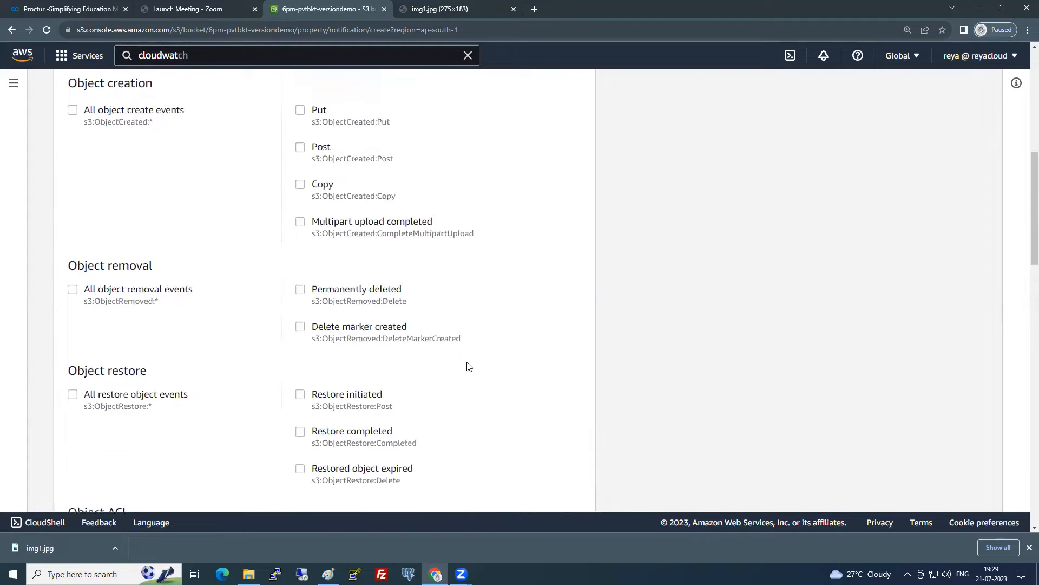
{"action": "left_click", "coordinate": [73, 276]}
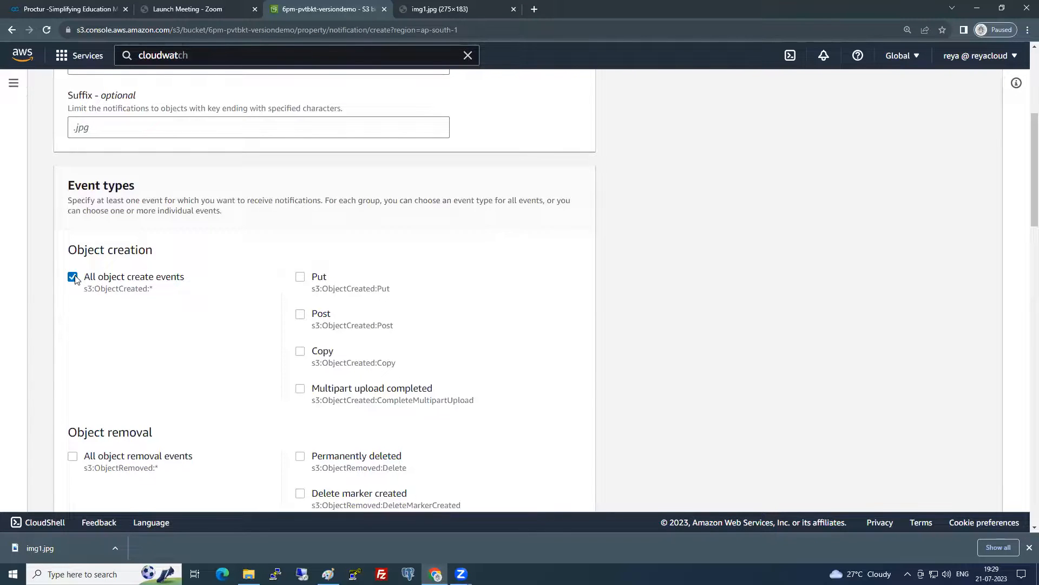
{"action": "scroll", "coordinate": [128, 352], "scroll_direction": "down", "scroll_amount": 11}
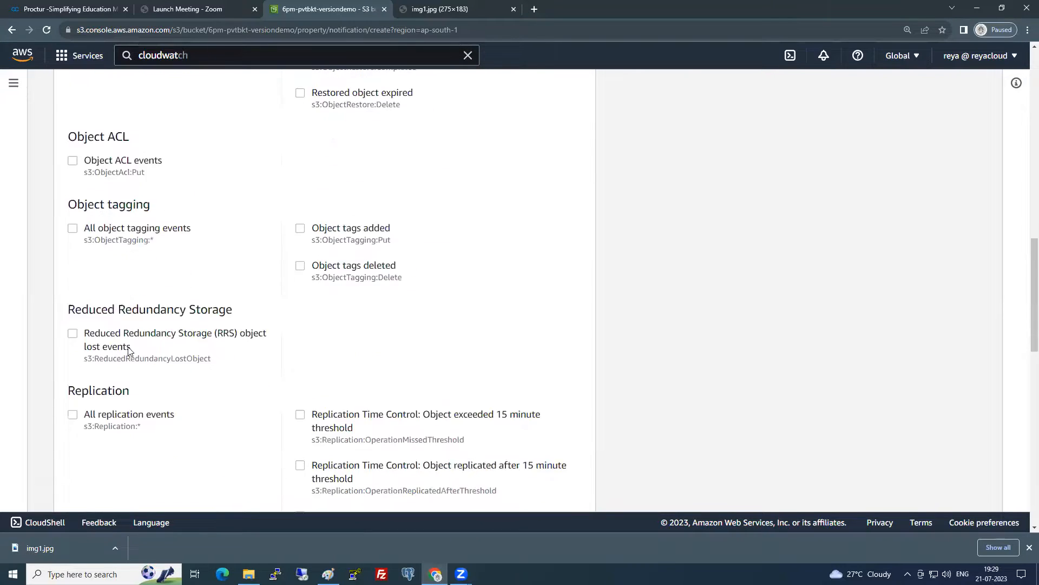
{"action": "scroll", "coordinate": [129, 351], "scroll_direction": "down", "scroll_amount": 15}
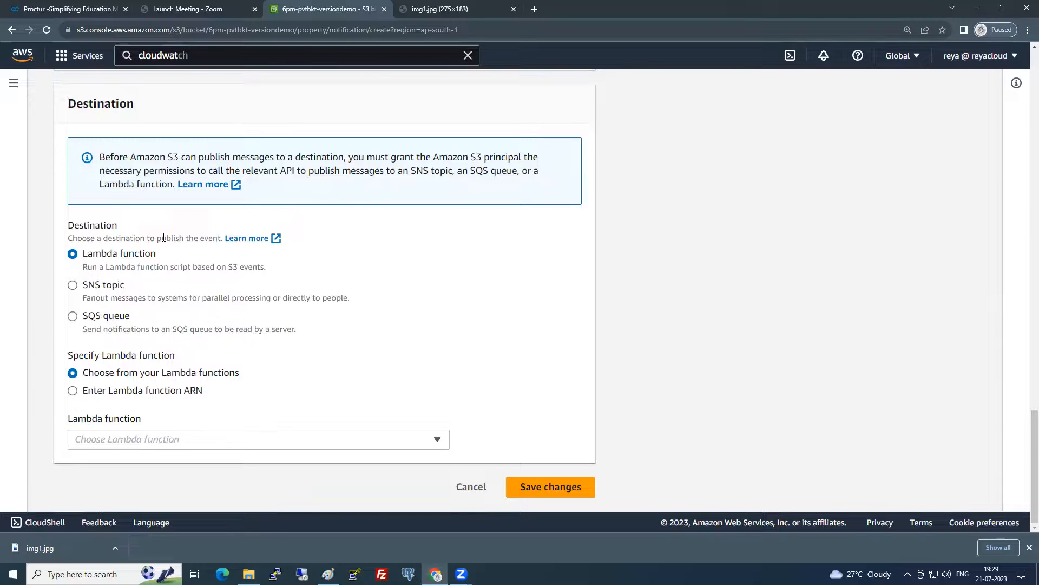
- Set the destination to SNS topic 6PMBATCHTOPIC and save, which returns an Unknown Error
{"action": "left_click", "coordinate": [112, 287]}
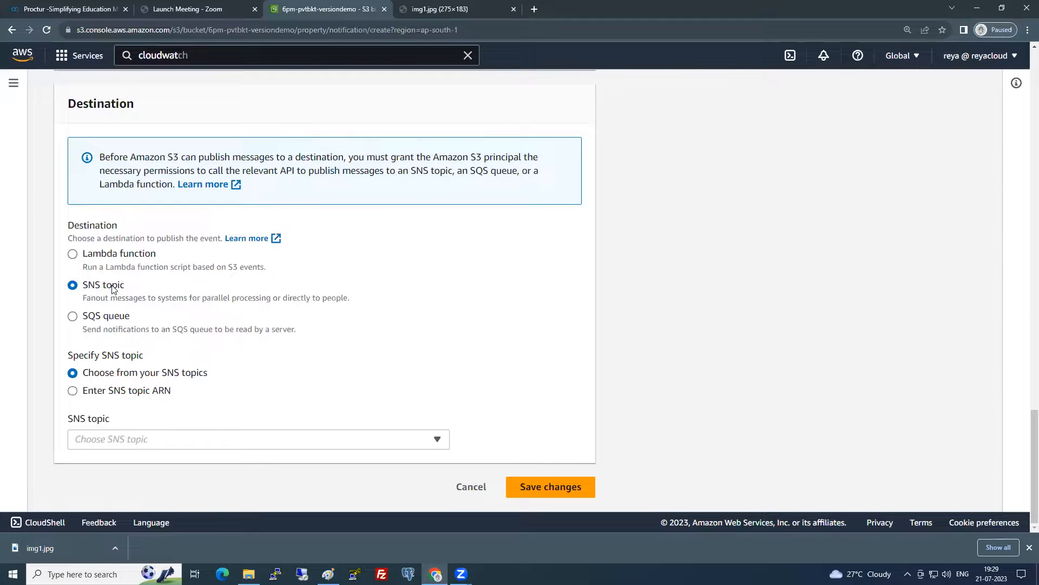
{"action": "left_click", "coordinate": [164, 439]}
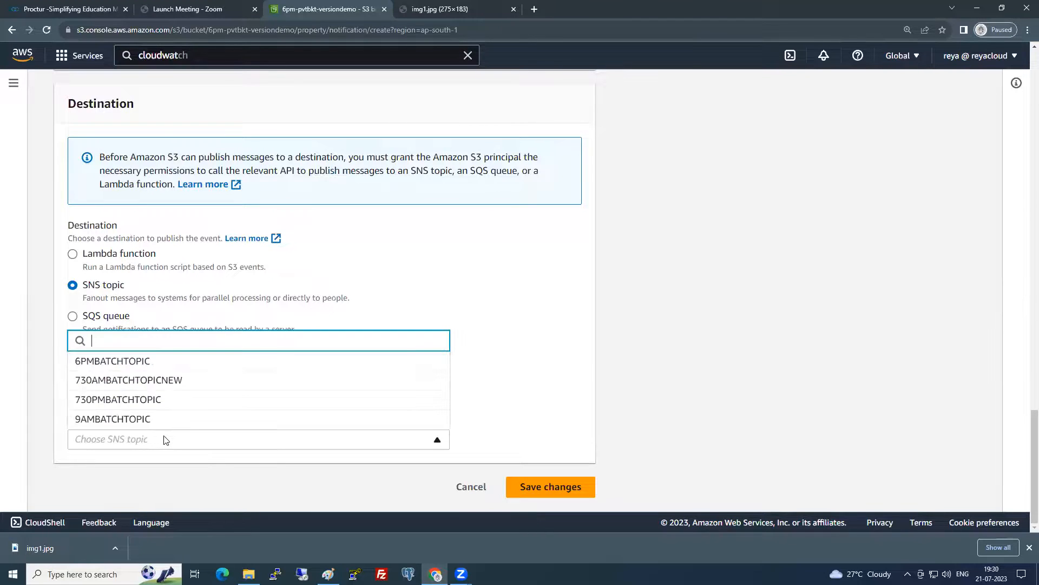
{"action": "left_click", "coordinate": [140, 362]}
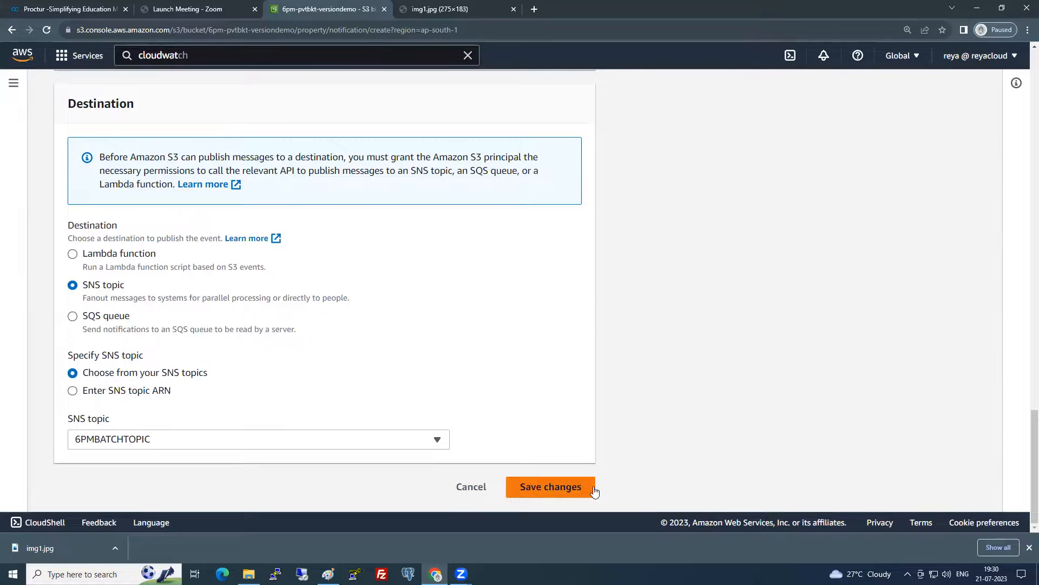
{"action": "left_click", "coordinate": [584, 486]}
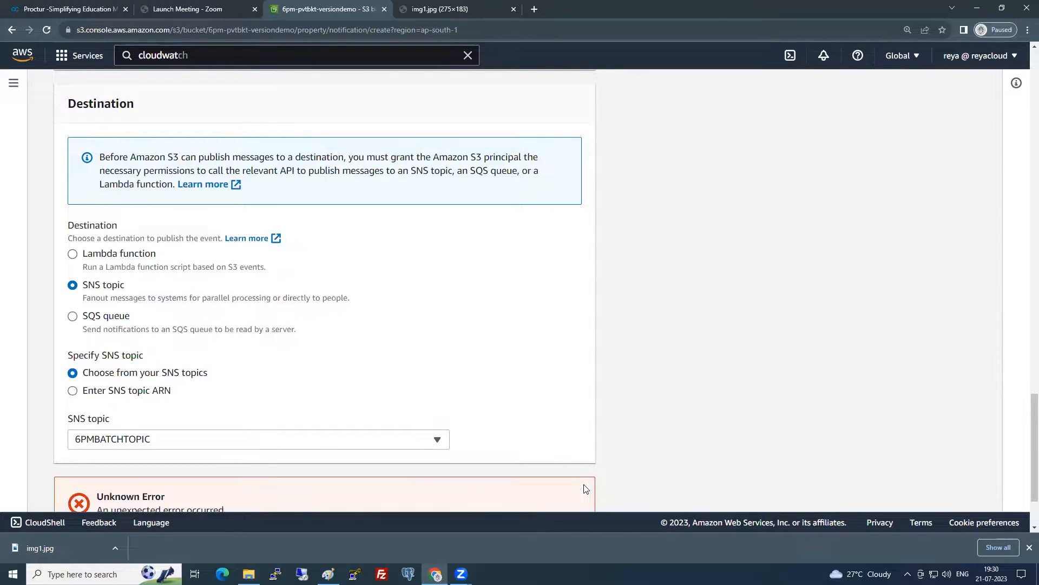
- Read the API response's destination-validation error, then cancel back to the bucket's Properties
{"action": "scroll", "coordinate": [587, 421], "scroll_direction": "down", "scroll_amount": 2}
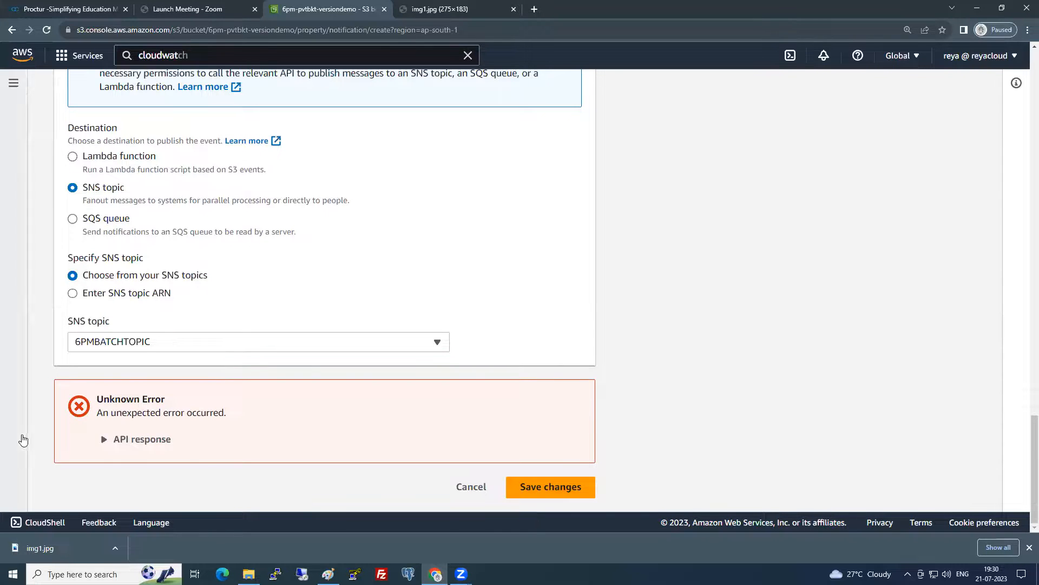
{"action": "left_click", "coordinate": [136, 439]}
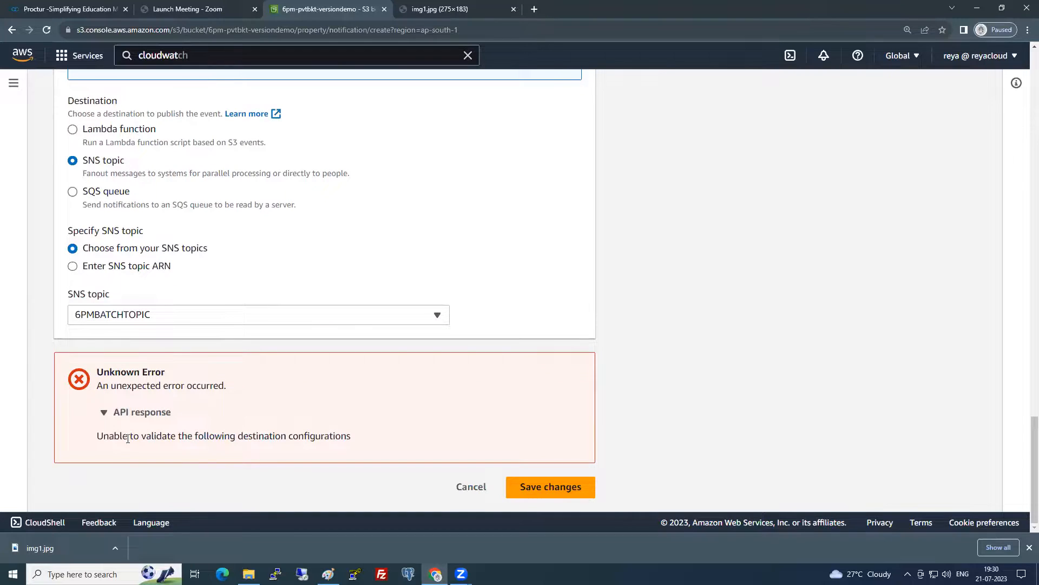
{"action": "left_click_drag", "start_coordinate": [95, 435], "coordinate": [366, 436]}
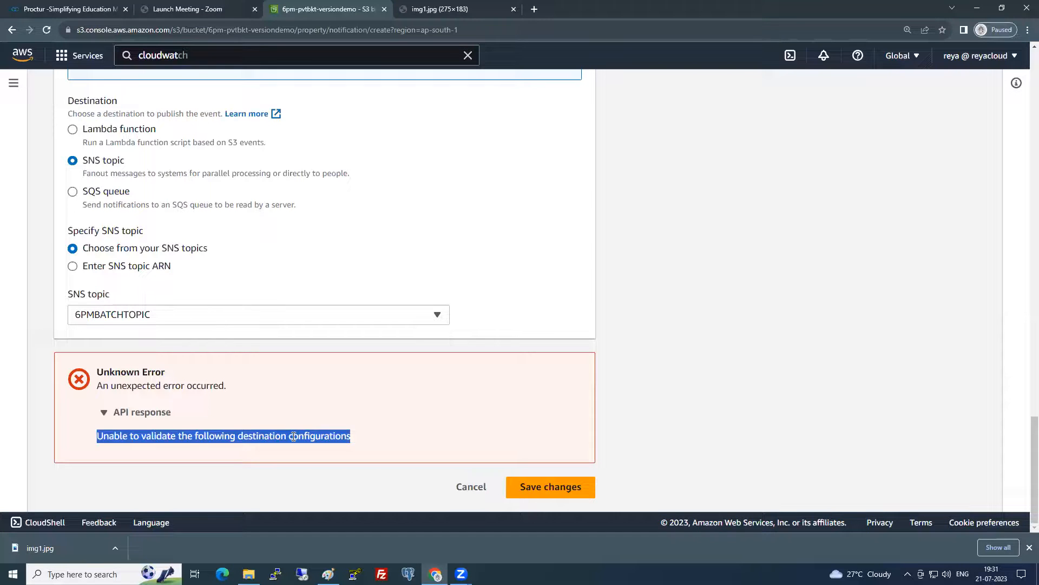
{"action": "left_click", "coordinate": [471, 486]}
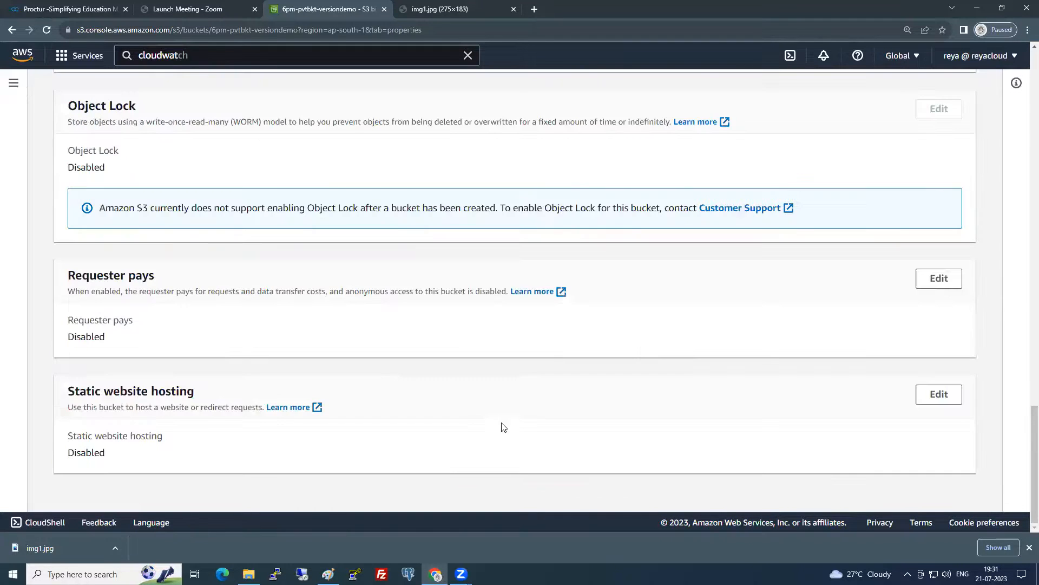
- Edit the Amazon EventBridge settings for 6pm-pvtbkt-versiondemo and switch notifications On
{"action": "scroll", "coordinate": [436, 374], "scroll_direction": "up", "scroll_amount": 4}
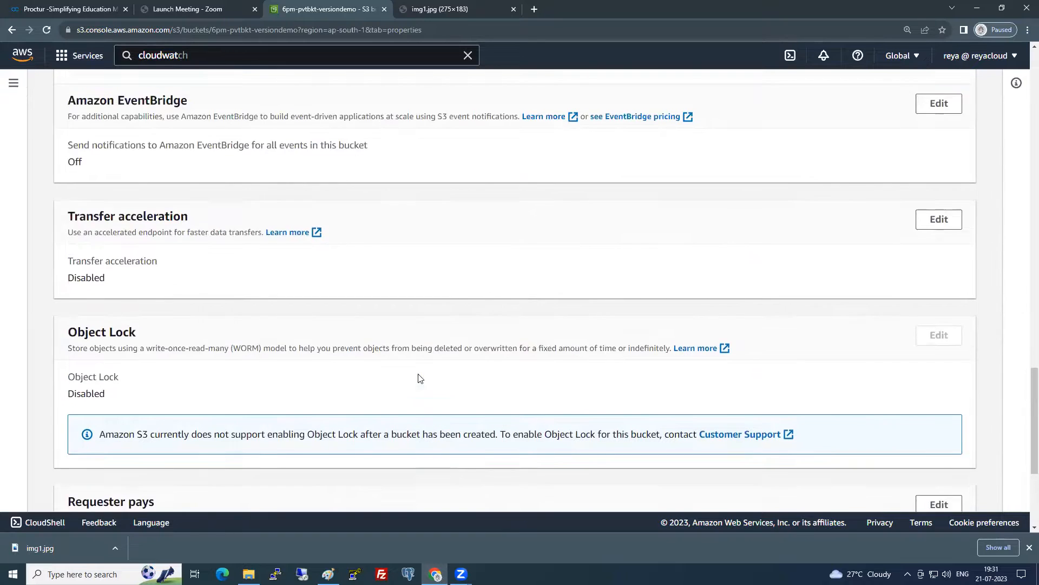
{"action": "scroll", "coordinate": [421, 378], "scroll_direction": "up", "scroll_amount": 5}
{"action": "left_click_drag", "start_coordinate": [145, 204], "coordinate": [267, 199]}
{"action": "left_click", "coordinate": [270, 212]}
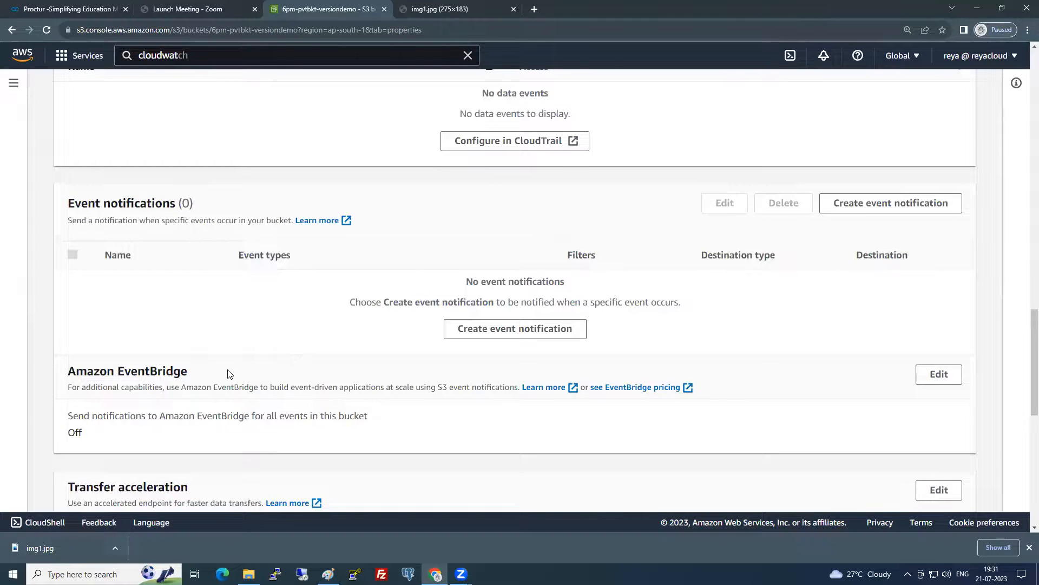
{"action": "scroll", "coordinate": [136, 374], "scroll_direction": "down", "scroll_amount": 1}
{"action": "left_click_drag", "start_coordinate": [69, 318], "coordinate": [217, 322]}
{"action": "left_click", "coordinate": [260, 318]}
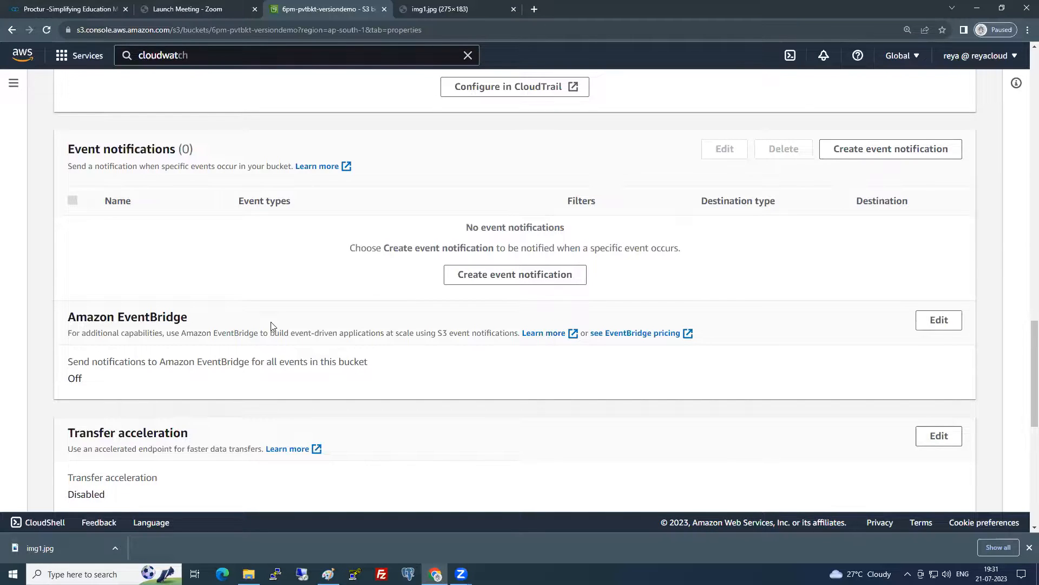
{"action": "scroll", "coordinate": [738, 265], "scroll_direction": "down", "scroll_amount": 3}
{"action": "left_click", "coordinate": [934, 158]}
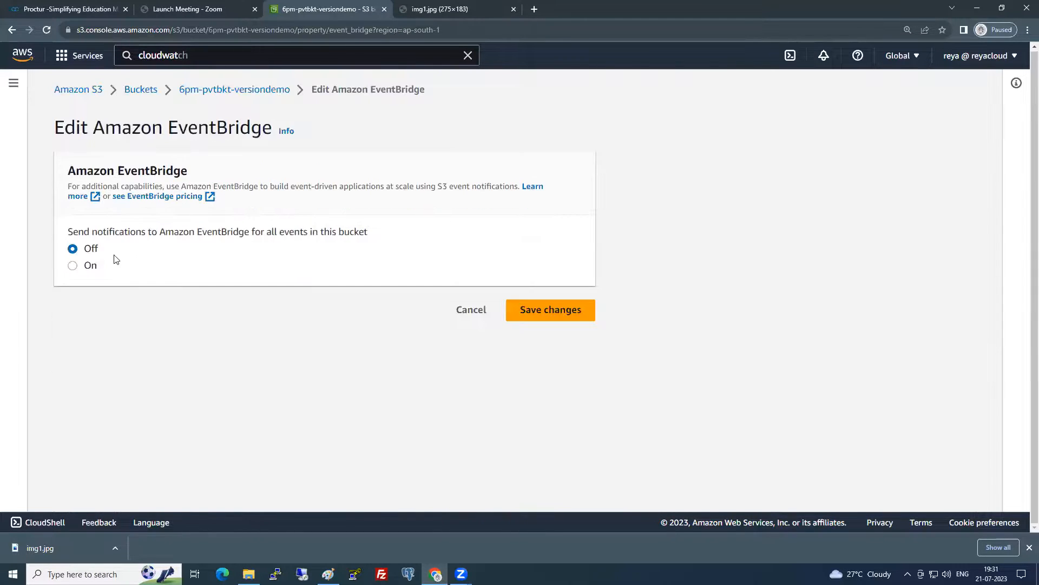
{"action": "left_click", "coordinate": [89, 265]}
- Cancel the EventBridge edit and scroll down to the Transfer acceleration section
{"action": "left_click", "coordinate": [479, 310]}
{"action": "scroll", "coordinate": [492, 368], "scroll_direction": "down", "scroll_amount": 12}
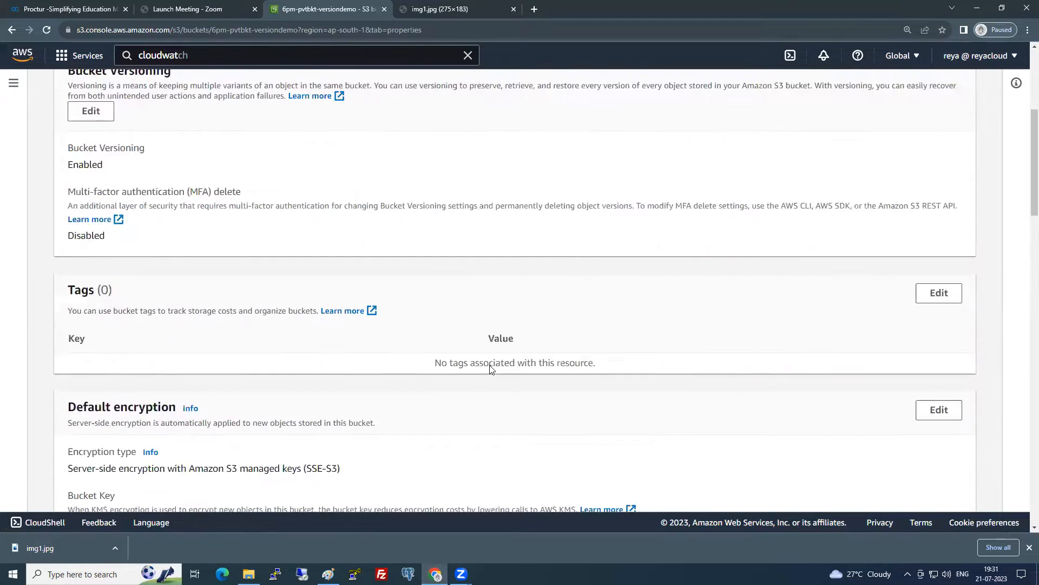
{"action": "scroll", "coordinate": [492, 369], "scroll_direction": "down", "scroll_amount": 11}
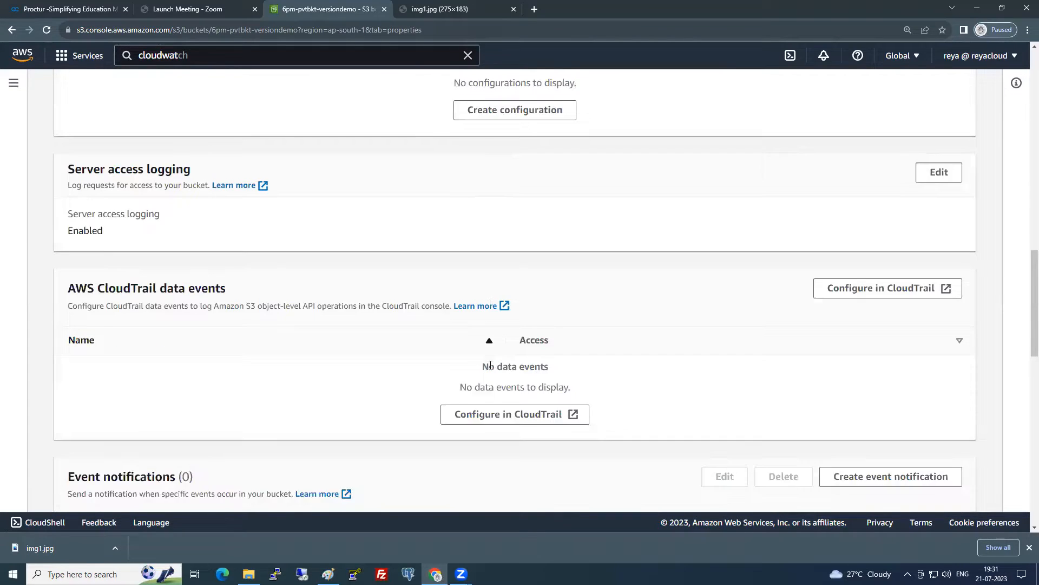
{"action": "scroll", "coordinate": [379, 340], "scroll_direction": "down", "scroll_amount": 3}
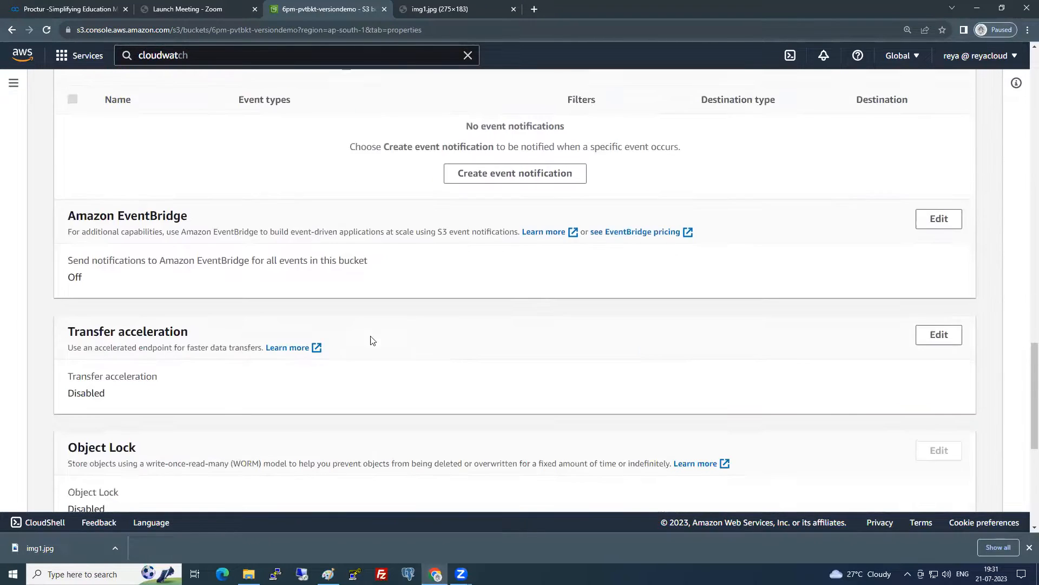
{"action": "left_click_drag", "start_coordinate": [74, 219], "coordinate": [179, 217]}
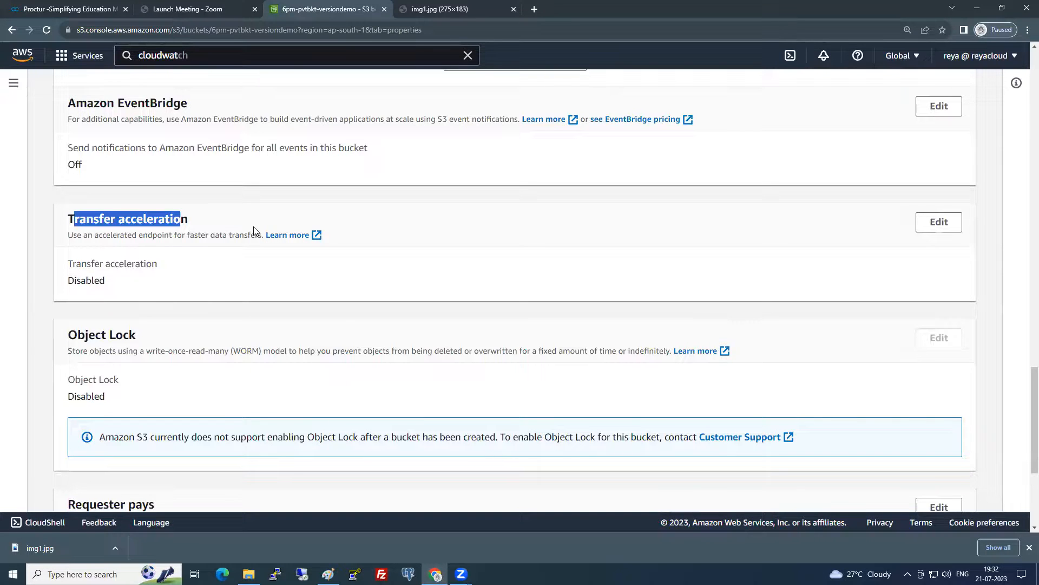
{"action": "left_click", "coordinate": [947, 225]}
{"action": "left_click_drag", "start_coordinate": [133, 262], "coordinate": [111, 261]}
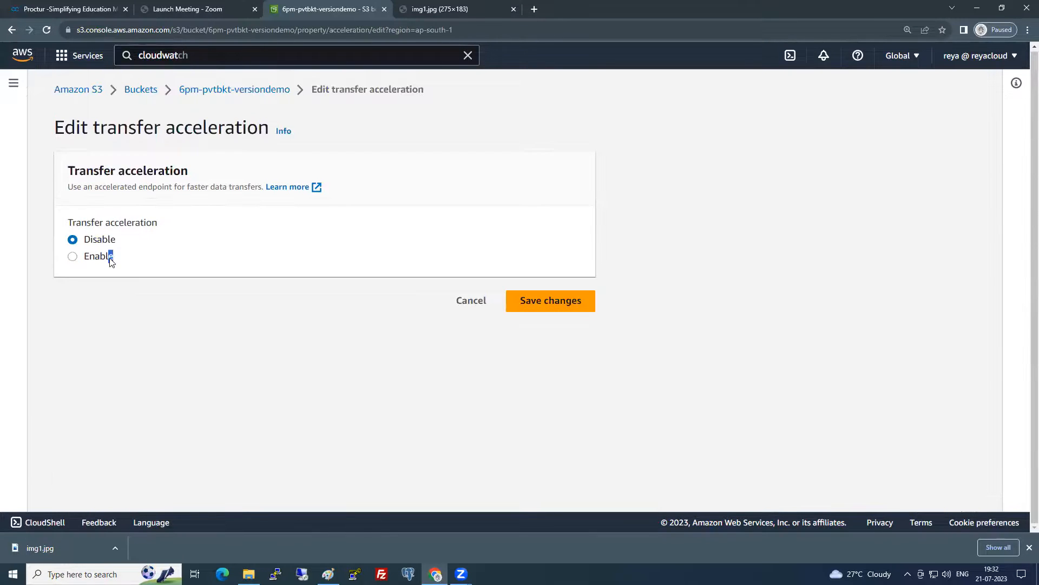
{"action": "left_click", "coordinate": [101, 261]}
{"action": "left_click_drag", "start_coordinate": [88, 303], "coordinate": [349, 307]}
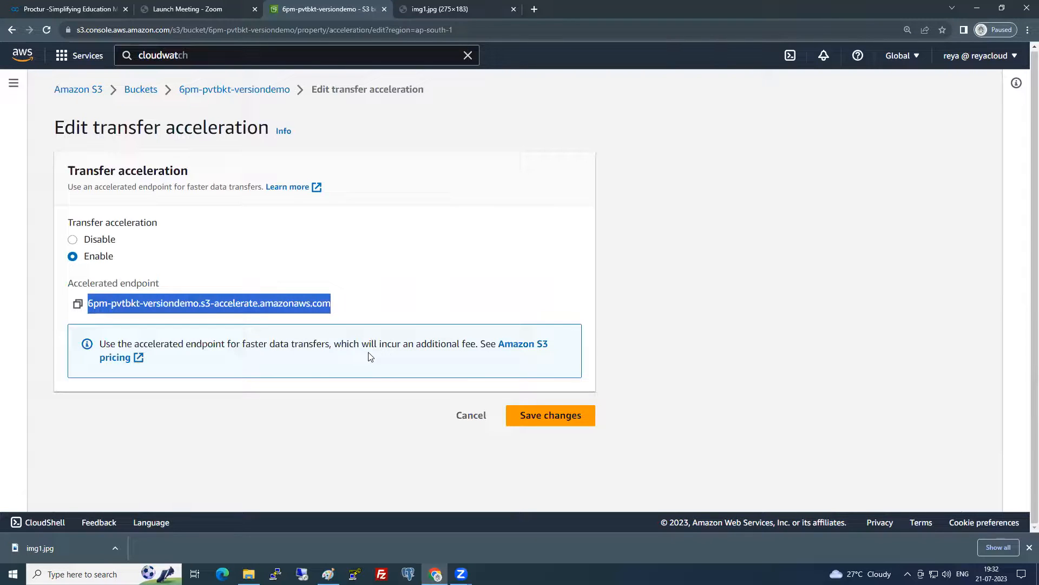
{"action": "left_click_drag", "start_coordinate": [334, 344], "coordinate": [481, 343]}
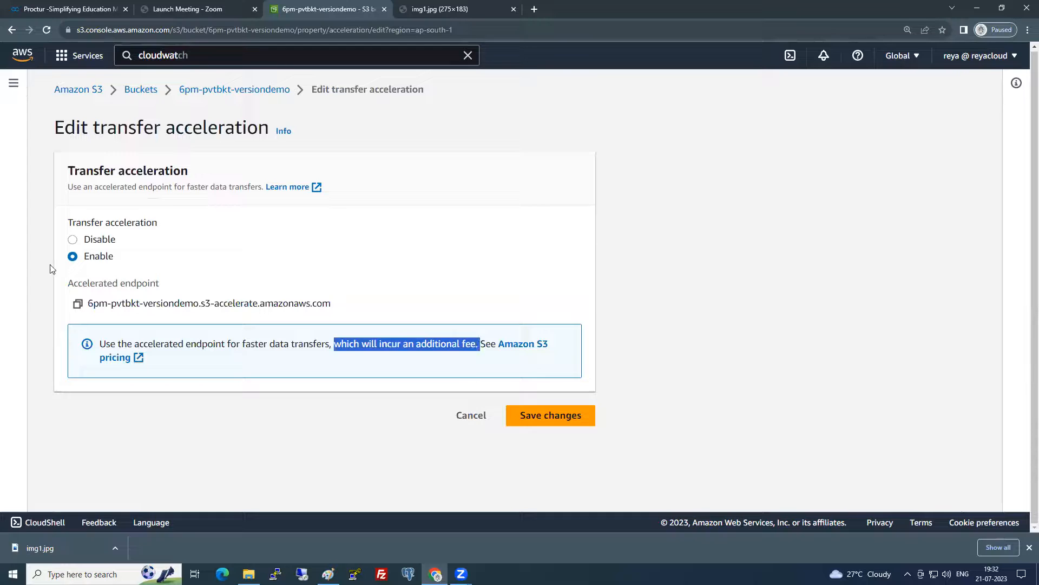
{"action": "left_click", "coordinate": [93, 260]}
{"action": "left_click", "coordinate": [465, 417]}
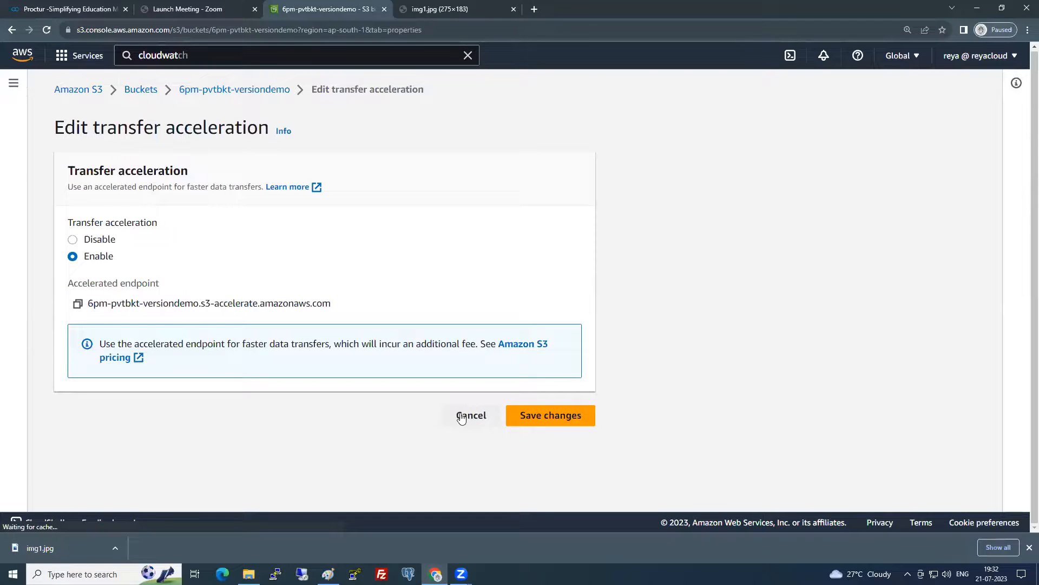
{"action": "scroll", "coordinate": [367, 329], "scroll_direction": "down", "scroll_amount": 6}
{"action": "scroll", "coordinate": [367, 330], "scroll_direction": "down", "scroll_amount": 20}
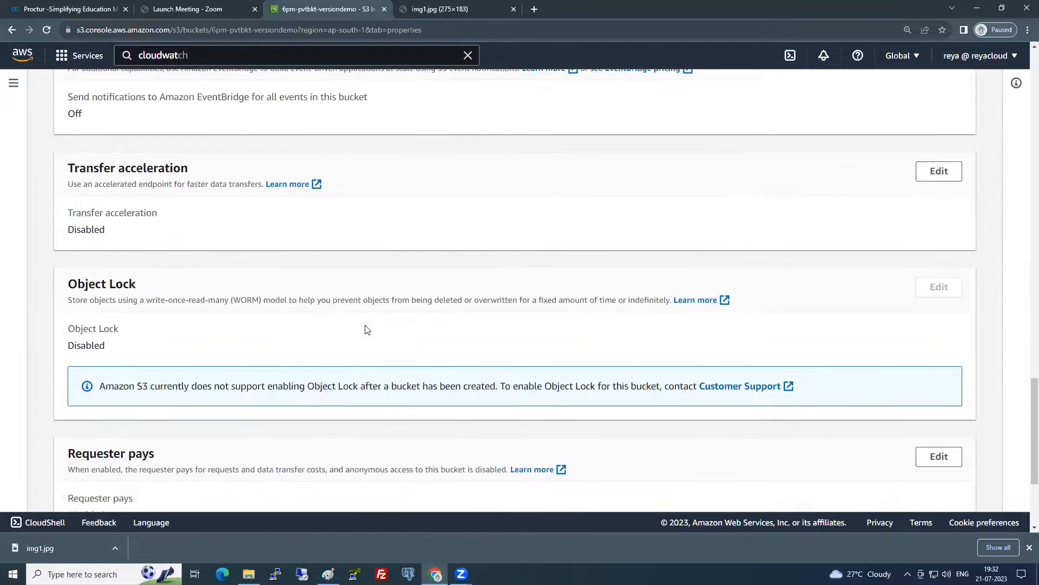
{"action": "scroll", "coordinate": [367, 329], "scroll_direction": "down", "scroll_amount": 3}
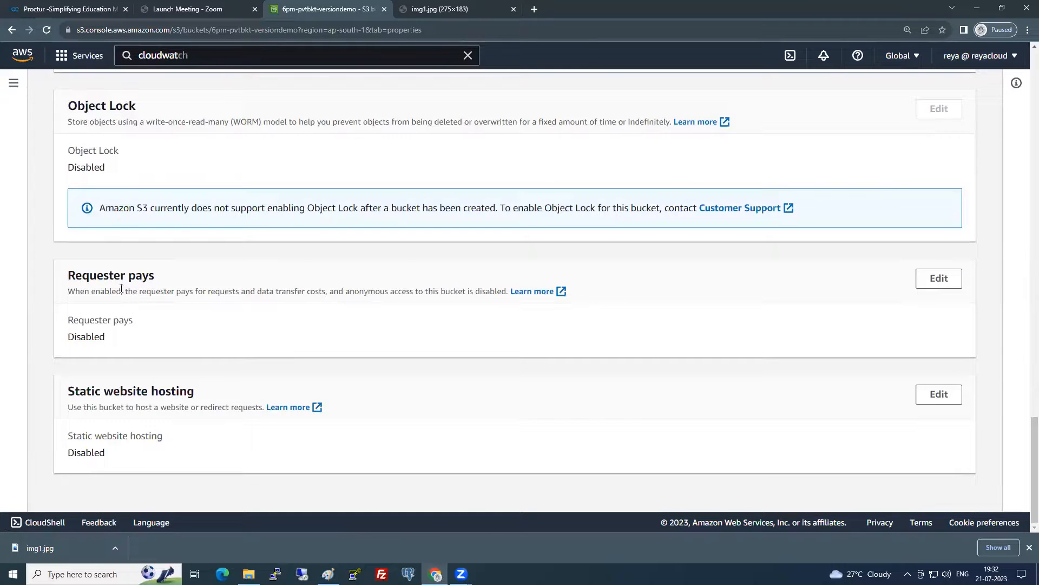
{"action": "left_click_drag", "start_coordinate": [72, 274], "coordinate": [155, 287]}
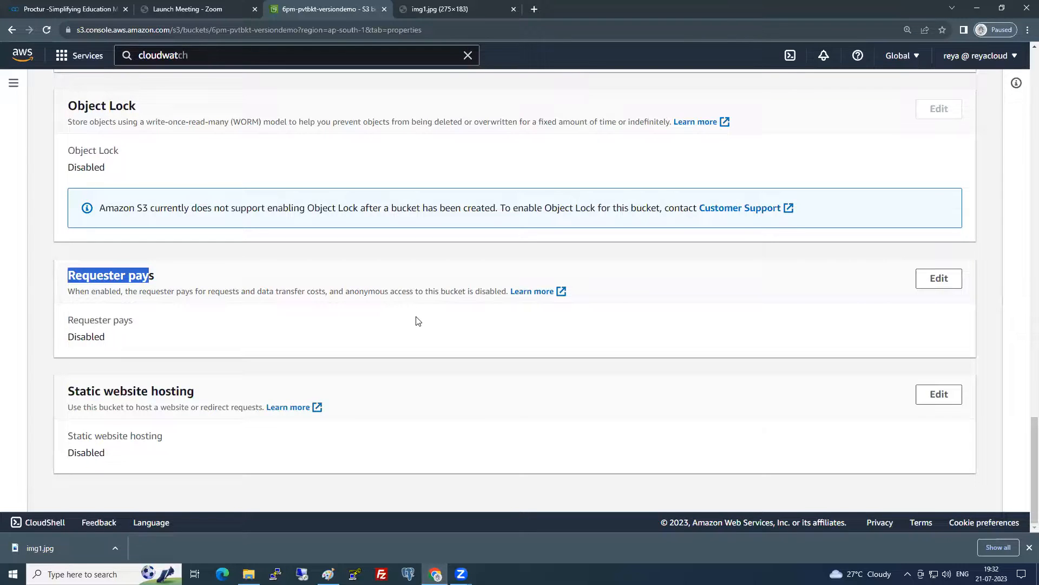
{"action": "scroll", "coordinate": [418, 322], "scroll_direction": "up", "scroll_amount": 1}
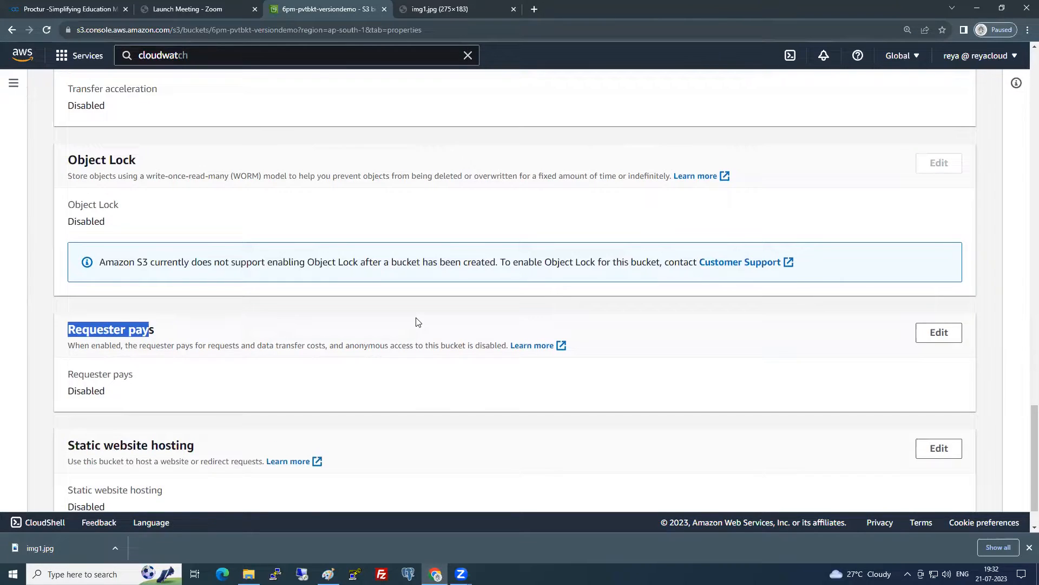
{"action": "scroll", "coordinate": [418, 321], "scroll_direction": "up", "scroll_amount": 4}
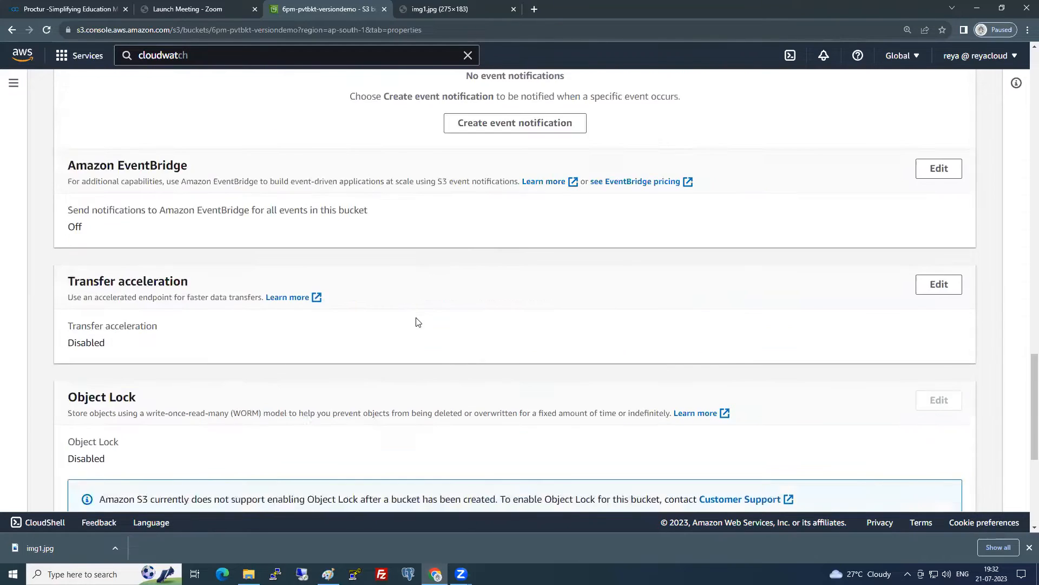
{"action": "scroll", "coordinate": [418, 321], "scroll_direction": "up", "scroll_amount": 8}
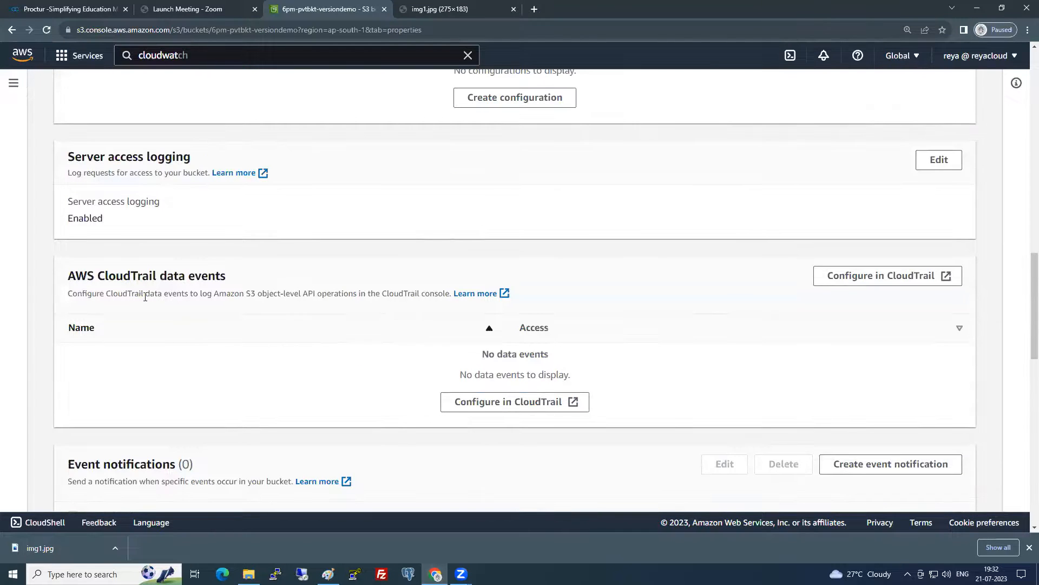
{"action": "left_click_drag", "start_coordinate": [67, 276], "coordinate": [242, 281]}
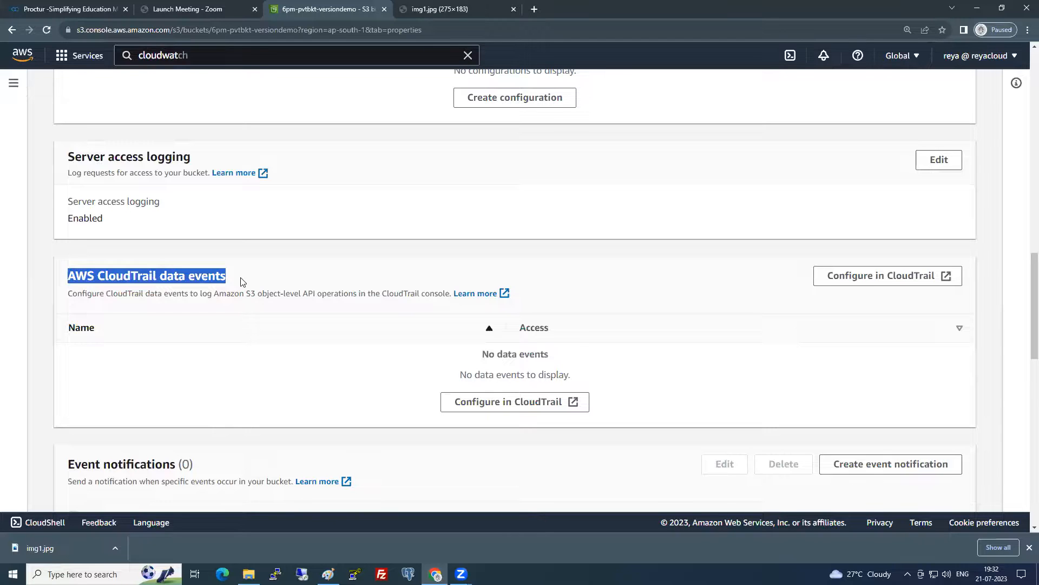
{"action": "left_click_drag", "start_coordinate": [67, 157], "coordinate": [180, 155]}
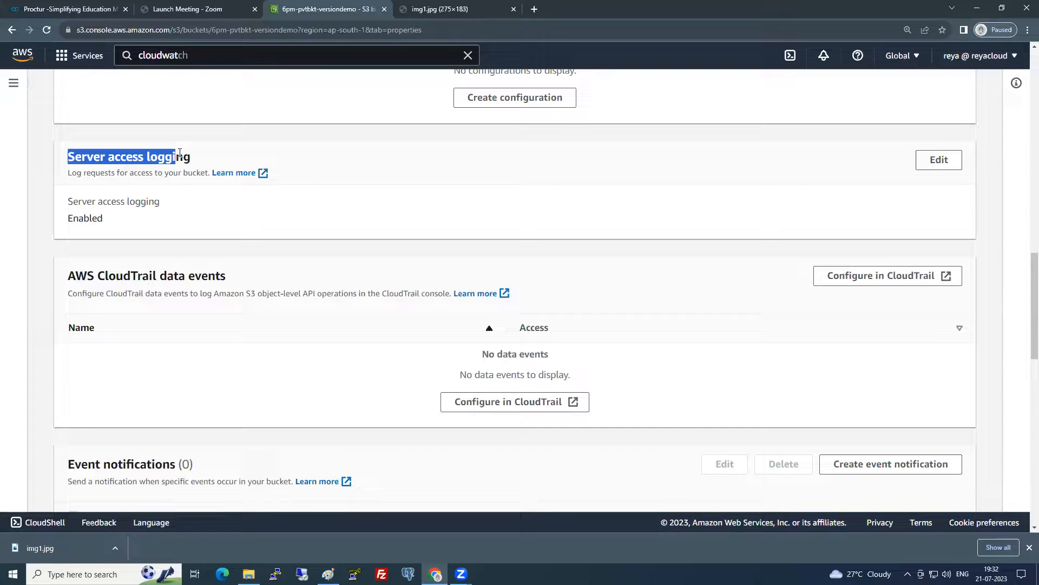
{"action": "left_click", "coordinate": [214, 276]}
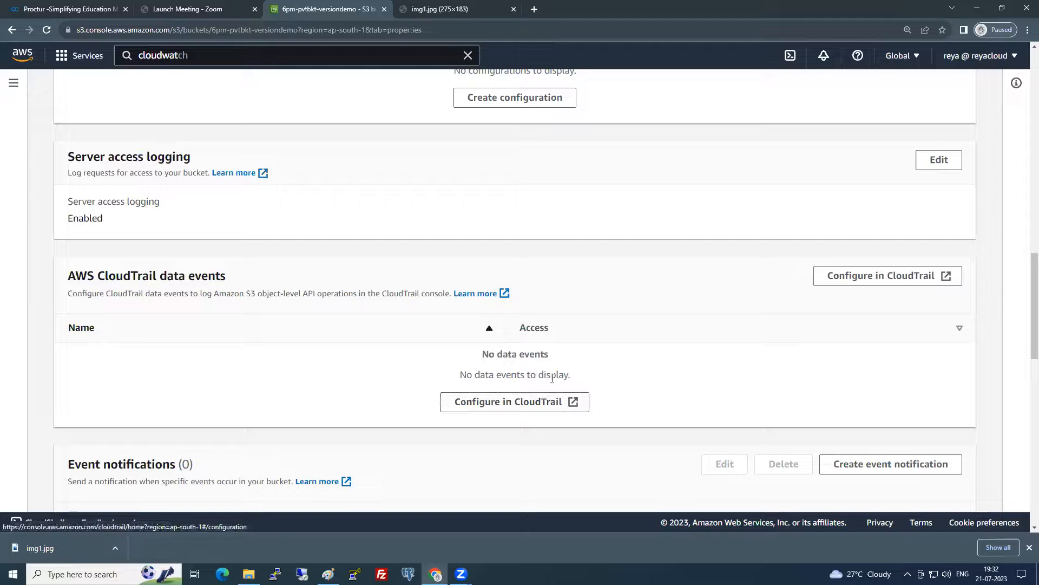
- Open CloudTrail's Event history and check the user name on the latest event
{"action": "left_click", "coordinate": [516, 406]}
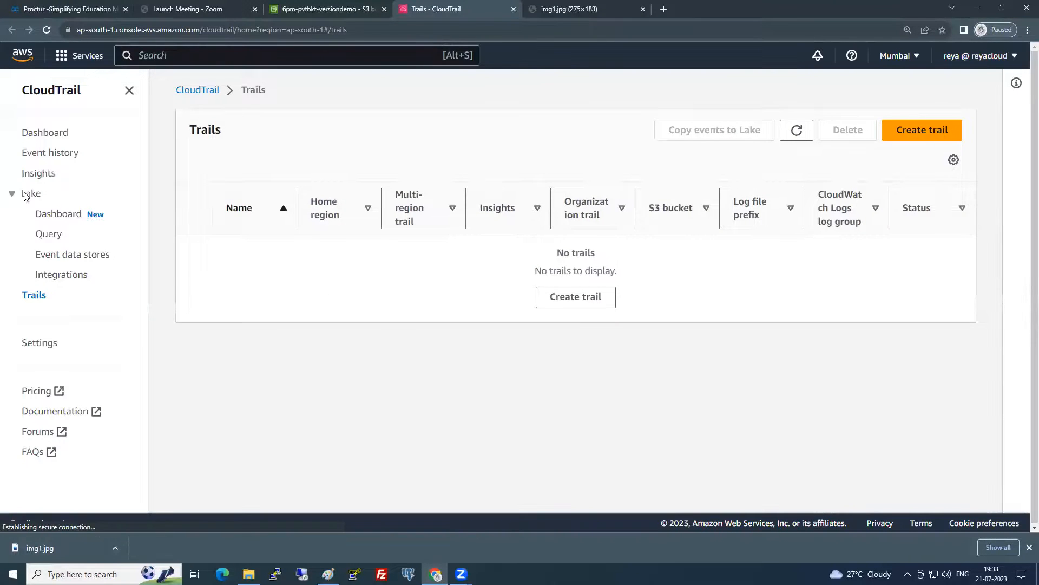
{"action": "left_click", "coordinate": [48, 154]}
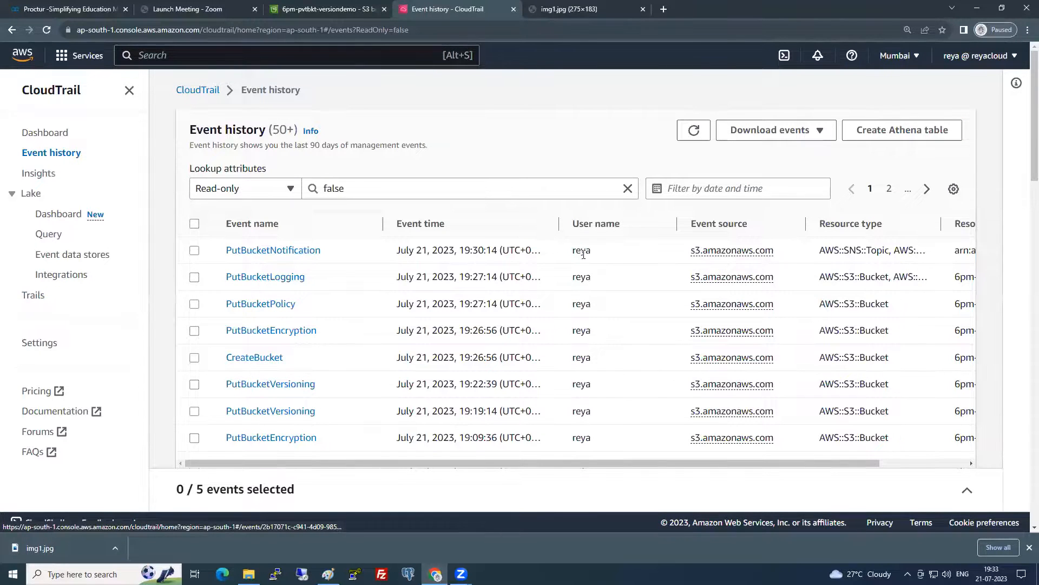
{"action": "left_click_drag", "start_coordinate": [573, 250], "coordinate": [594, 257]}
{"action": "scroll", "coordinate": [514, 277], "scroll_direction": "down", "scroll_amount": 5}
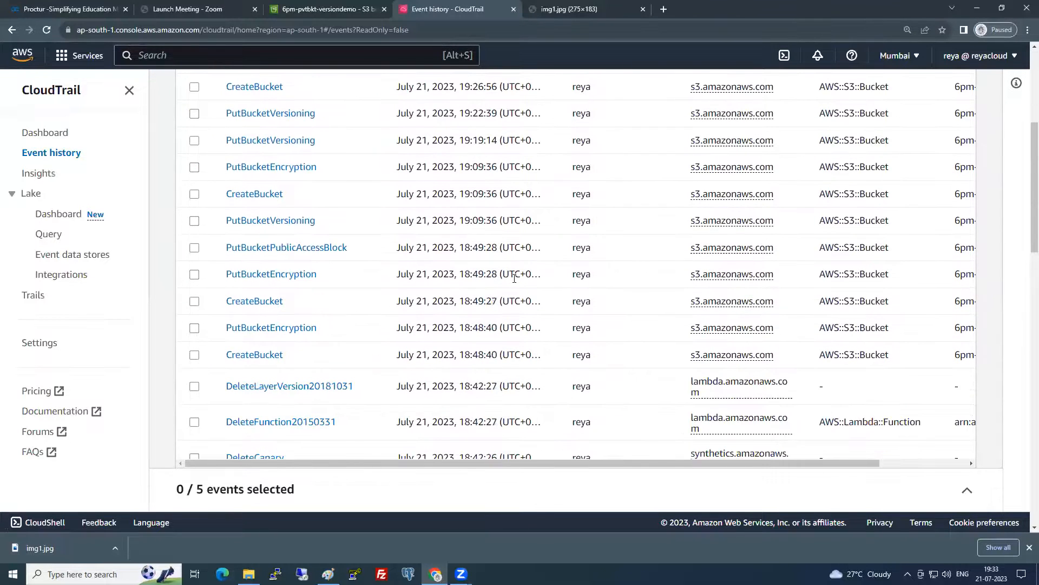
{"action": "scroll", "coordinate": [514, 278], "scroll_direction": "up", "scroll_amount": 5}
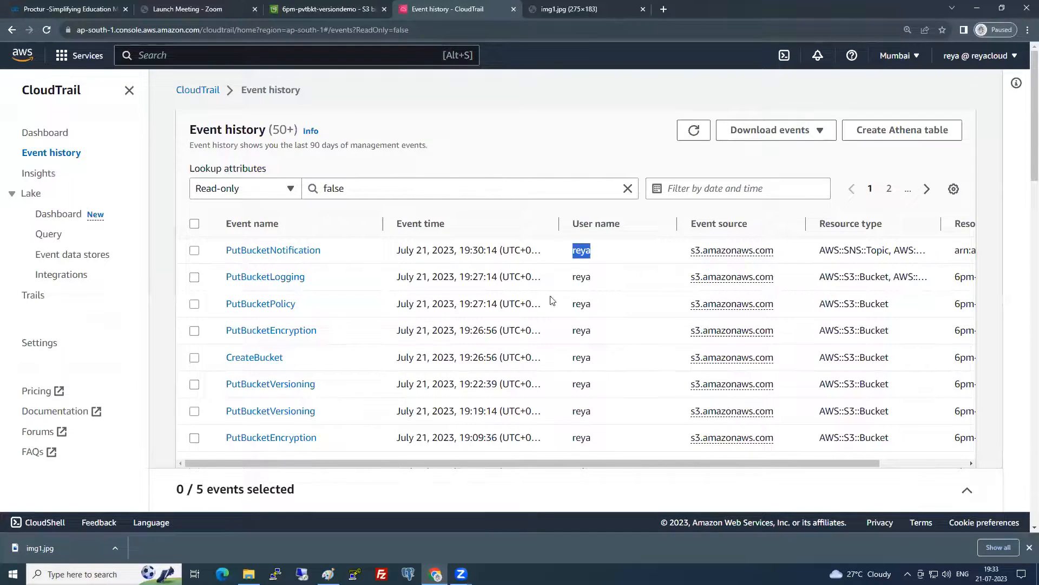
- Compare the SNS and S3 bucket resource types of recent events, then return to the S3 properties tab
{"action": "left_click_drag", "start_coordinate": [845, 251], "coordinate": [863, 251]}
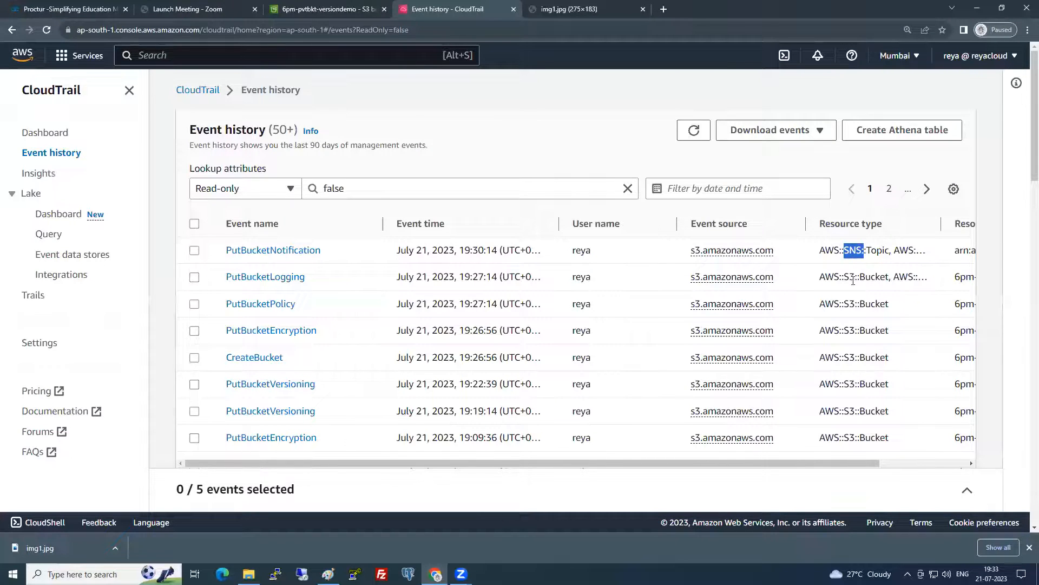
{"action": "left_click_drag", "start_coordinate": [853, 280], "coordinate": [876, 278]}
{"action": "scroll", "coordinate": [657, 327], "scroll_direction": "down", "scroll_amount": 3}
{"action": "scroll", "coordinate": [656, 330], "scroll_direction": "up", "scroll_amount": 3}
{"action": "left_click_drag", "start_coordinate": [611, 463], "coordinate": [821, 349]}
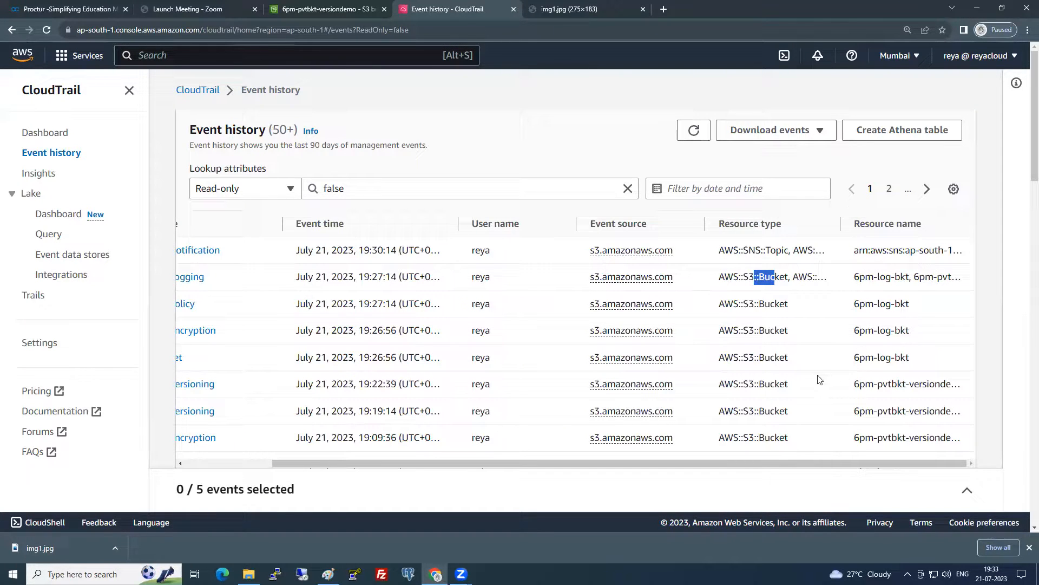
{"action": "scroll", "coordinate": [653, 447], "scroll_direction": "down", "scroll_amount": 3}
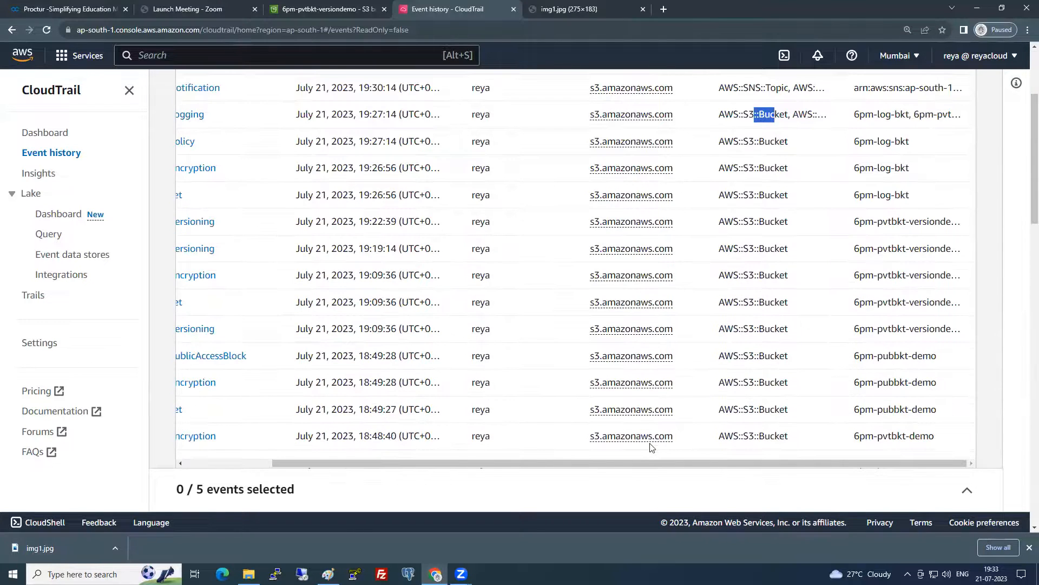
{"action": "left_click_drag", "start_coordinate": [528, 464], "coordinate": [441, 465]}
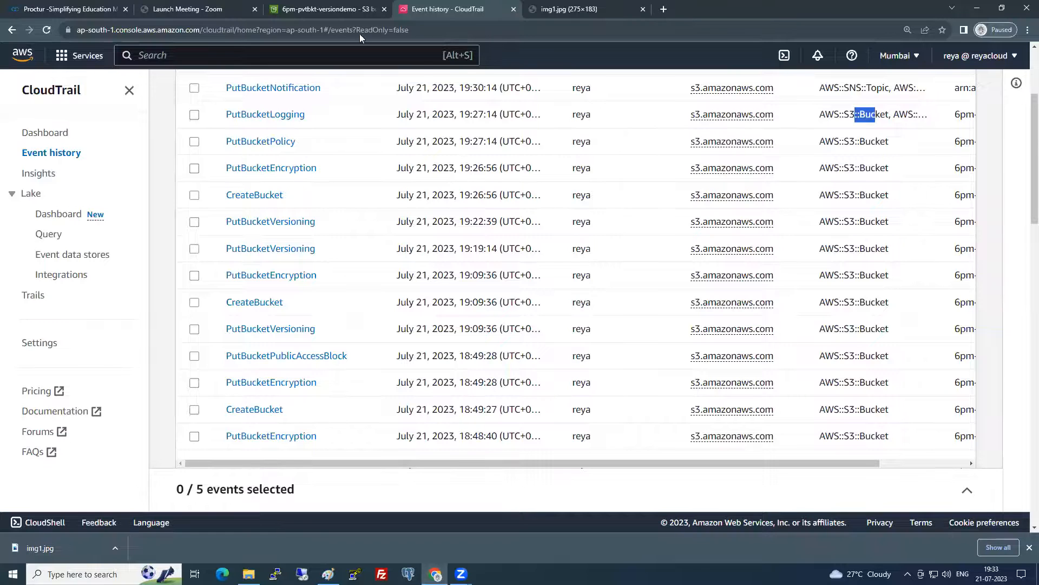
{"action": "left_click", "coordinate": [281, 8]}
{"action": "scroll", "coordinate": [417, 328], "scroll_direction": "down", "scroll_amount": 10}
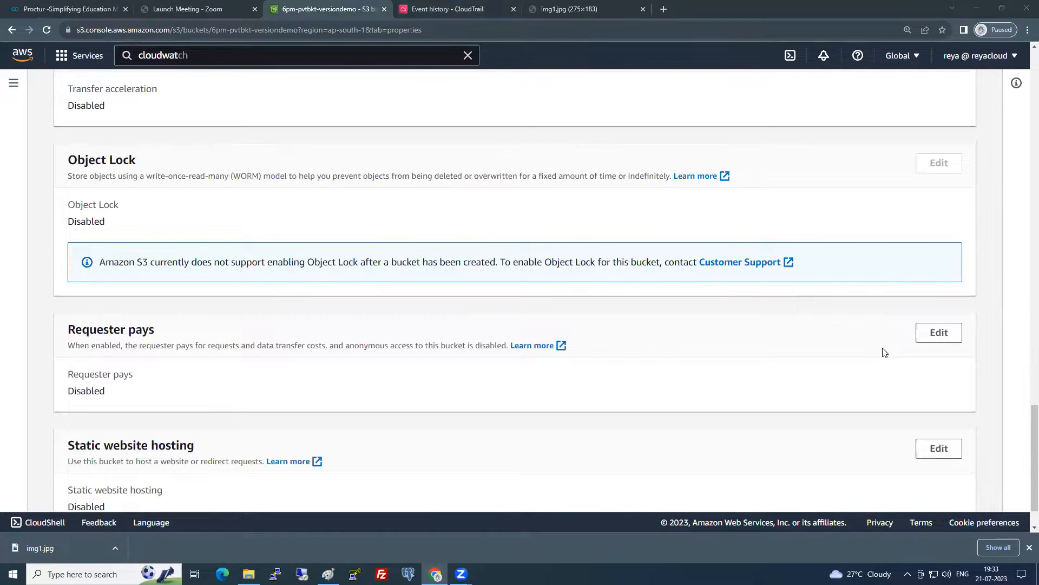
- Go back from the bucket's properties to the list of all buckets
{"action": "scroll", "coordinate": [474, 347], "scroll_direction": "down", "scroll_amount": 1}
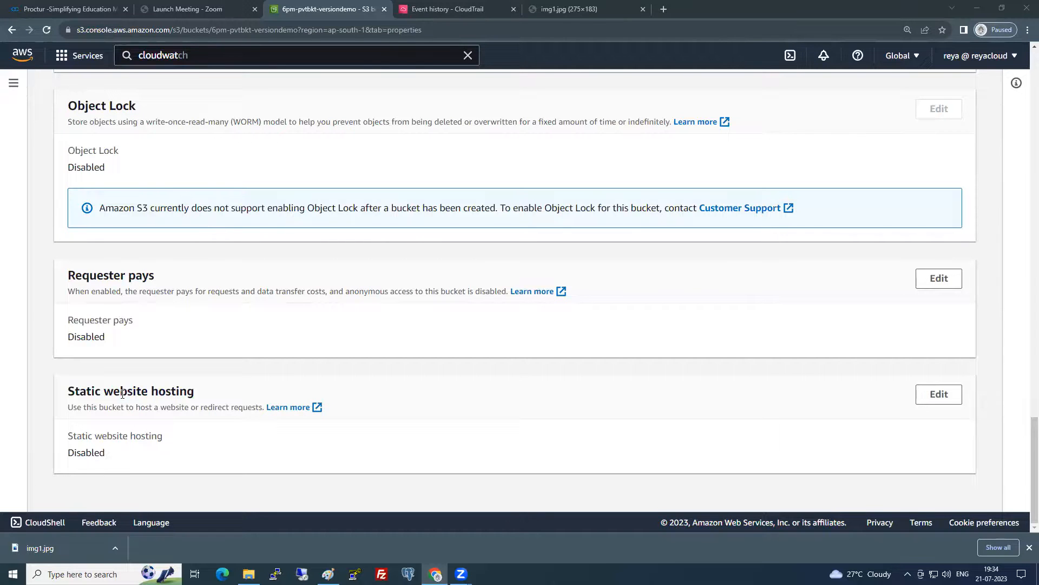
{"action": "scroll", "coordinate": [136, 332], "scroll_direction": "up", "scroll_amount": 20}
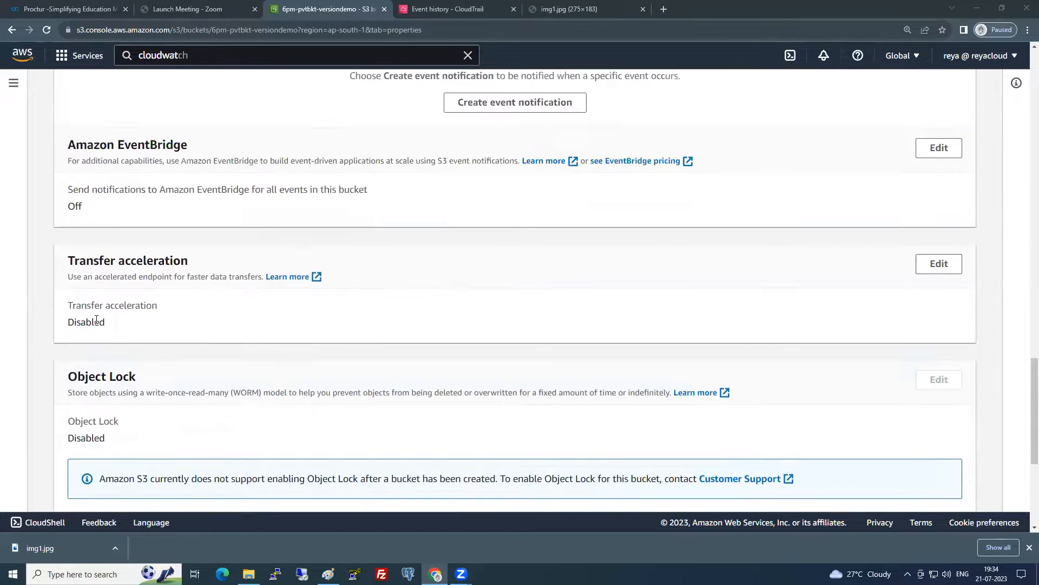
{"action": "scroll", "coordinate": [24, 308], "scroll_direction": "up", "scroll_amount": 2}
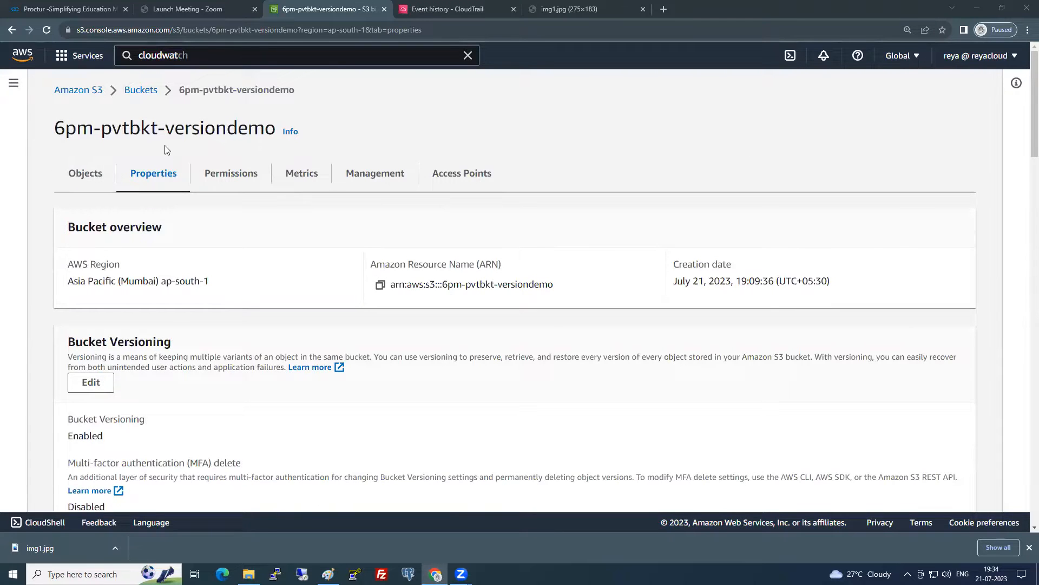
{"action": "left_click", "coordinate": [139, 90]}
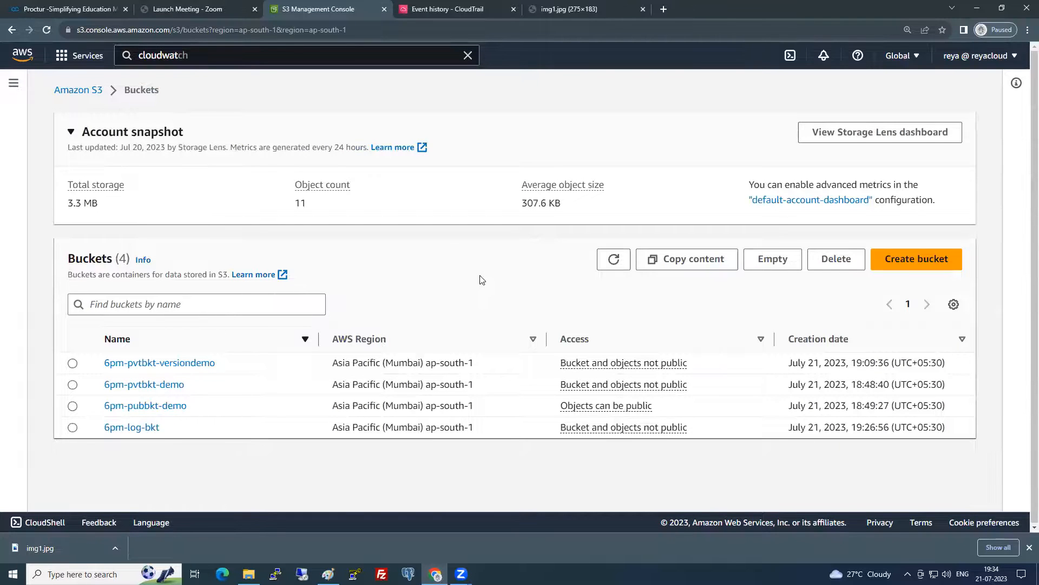
- Reload the img1.jpg presigned link to confirm it now returns Request has expired
{"action": "left_click", "coordinate": [664, 10]}
{"action": "left_click", "coordinate": [574, 9]}
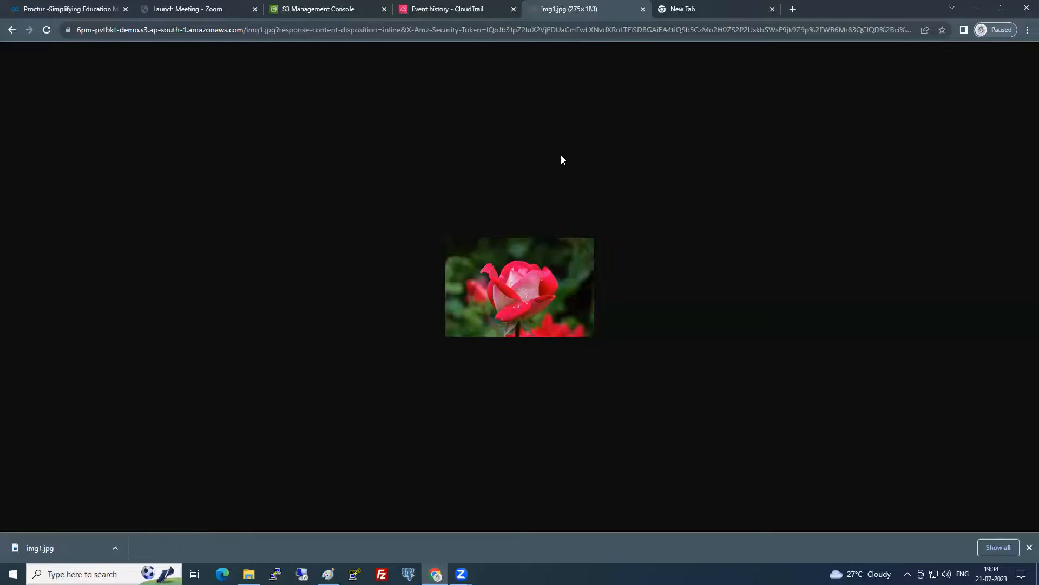
{"action": "left_click", "coordinate": [46, 31]}
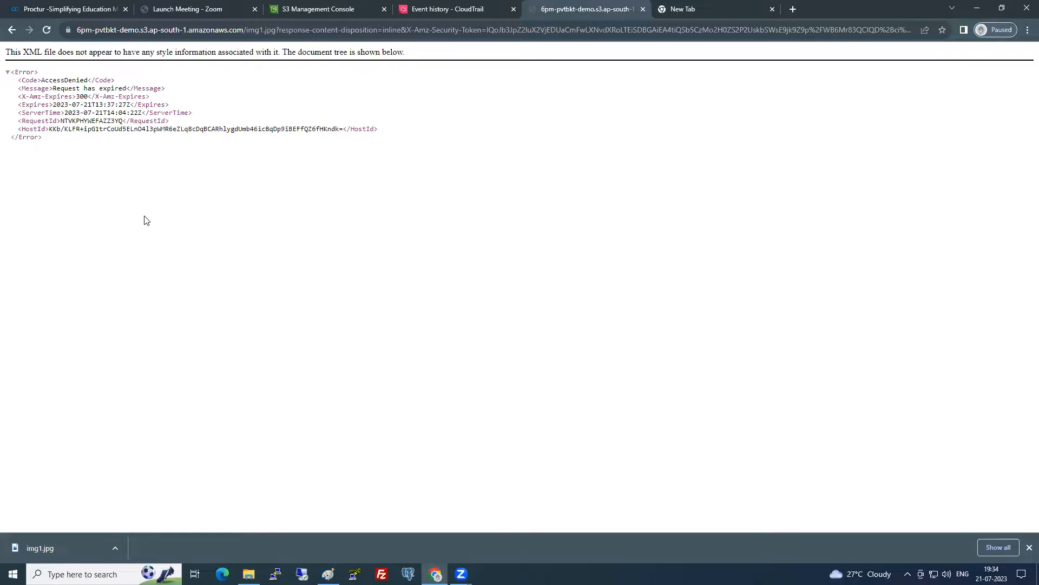
- Close the expired image tab and search Google for 'sample html template download'
{"action": "left_click", "coordinate": [643, 9]}
{"action": "left_click", "coordinate": [565, 35]}
{"action": "type", "text": "g"}
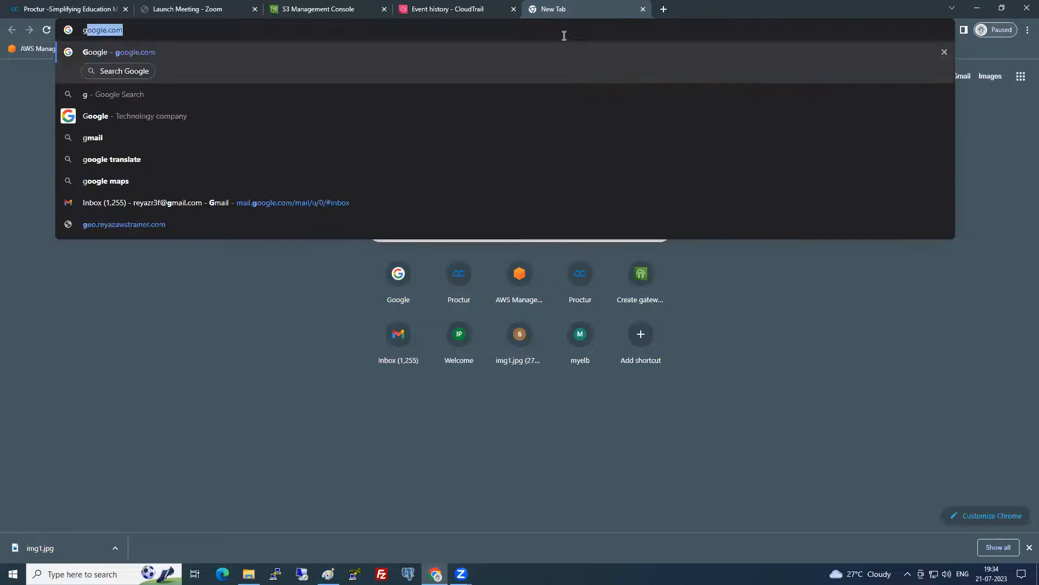
{"action": "key", "text": "Return"}
{"action": "type", "text": "sa"}
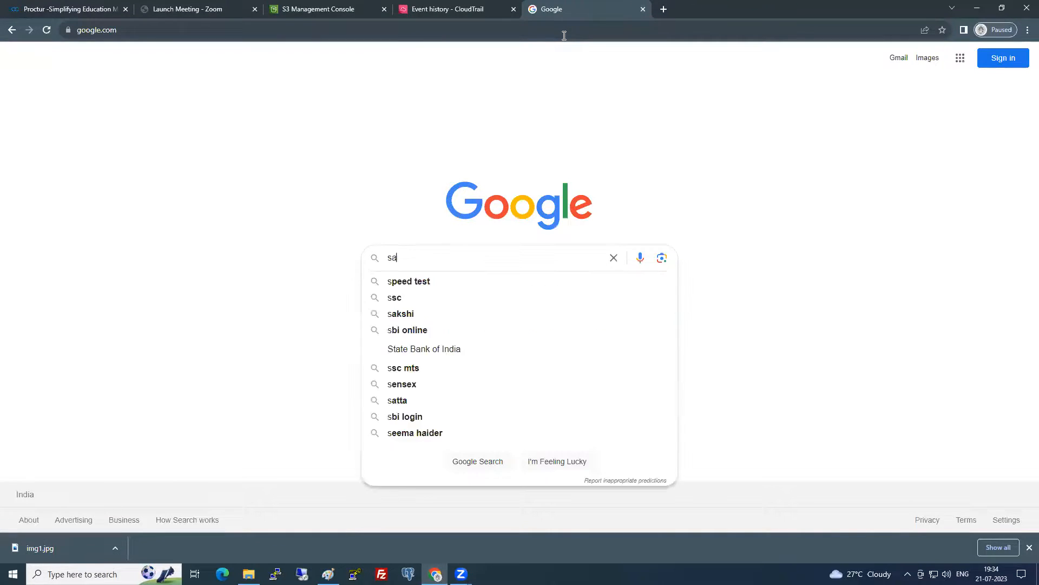
{"action": "type", "text": "mple html "}
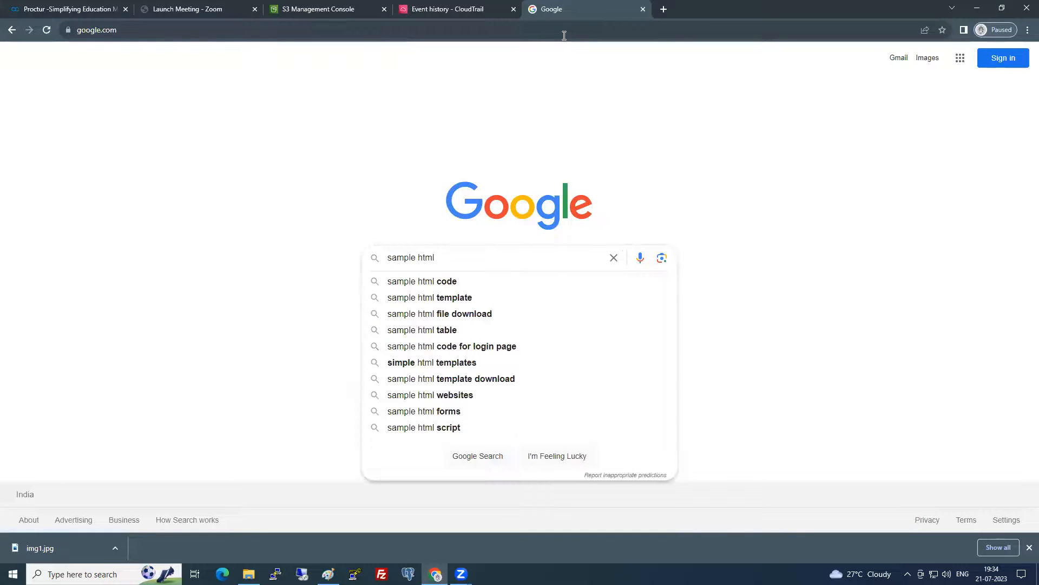
{"action": "type", "text": "template do"}
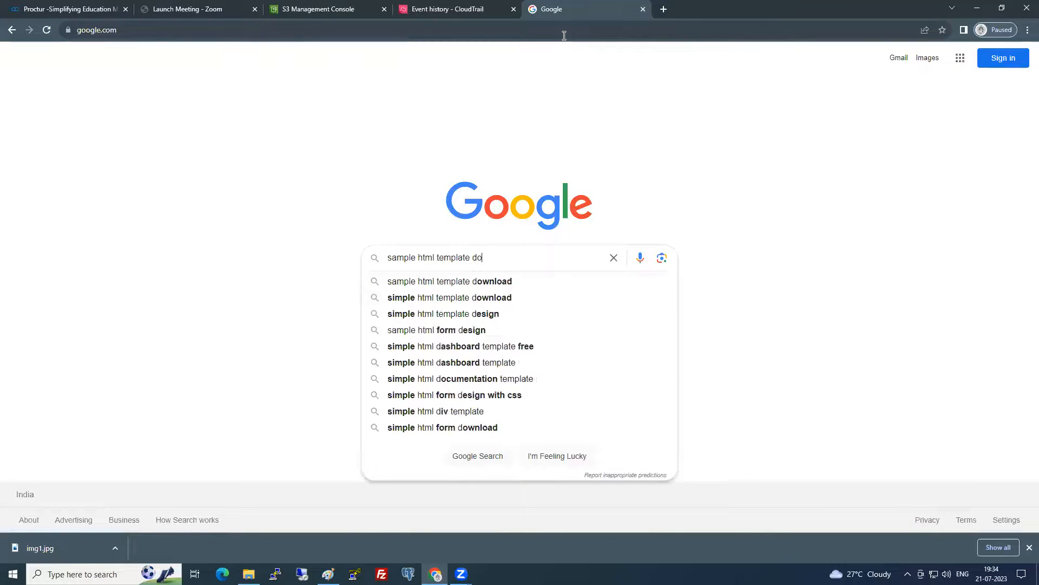
{"action": "left_click", "coordinate": [491, 282]}
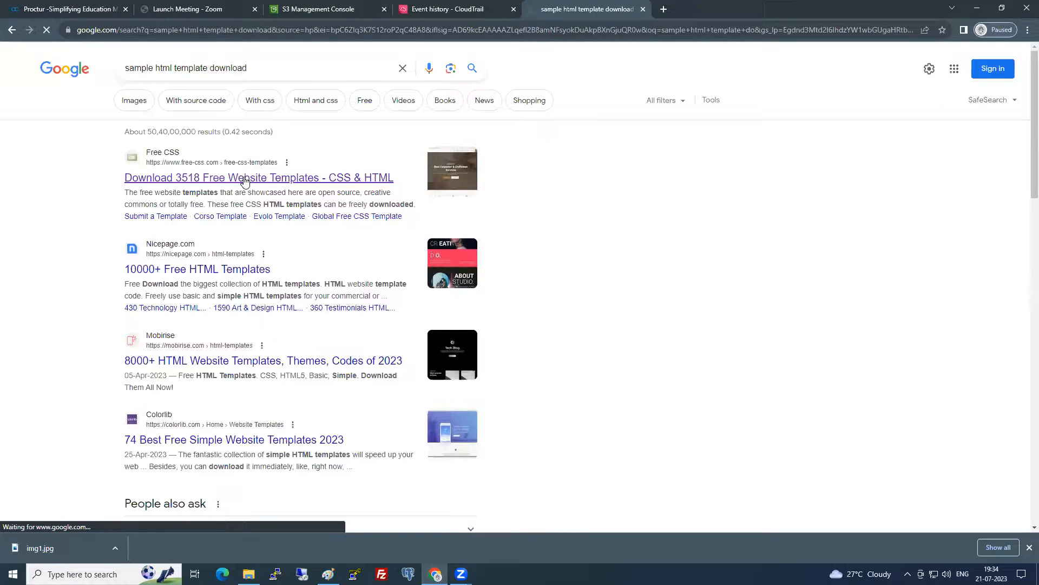
- Download the Bricker template zip from free-css.com and show it in its folder
{"action": "left_click", "coordinate": [245, 179]}
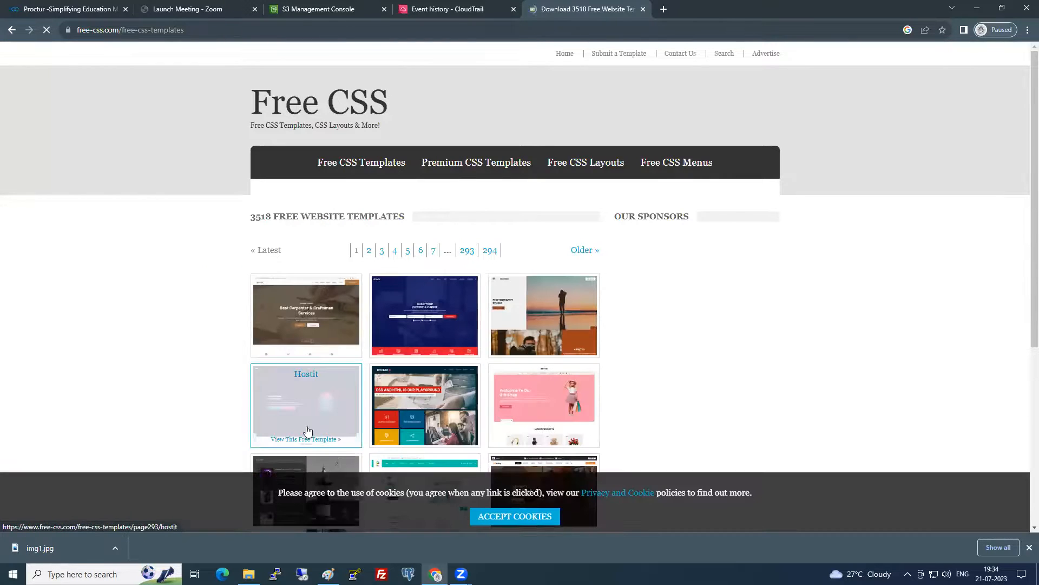
{"action": "scroll", "coordinate": [375, 351], "scroll_direction": "down", "scroll_amount": 2}
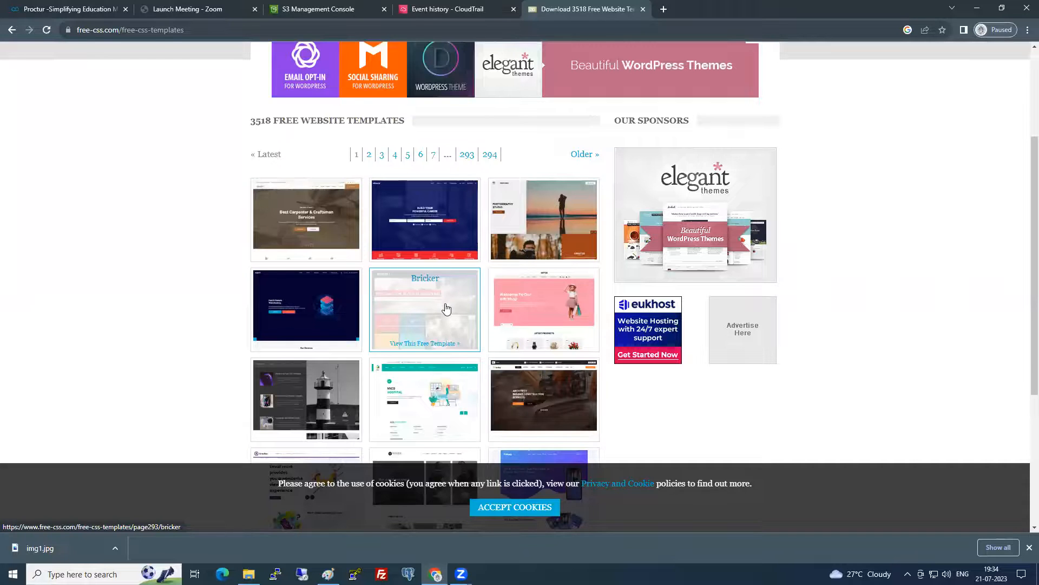
{"action": "left_click", "coordinate": [446, 309]}
{"action": "scroll", "coordinate": [444, 347], "scroll_direction": "down", "scroll_amount": 2}
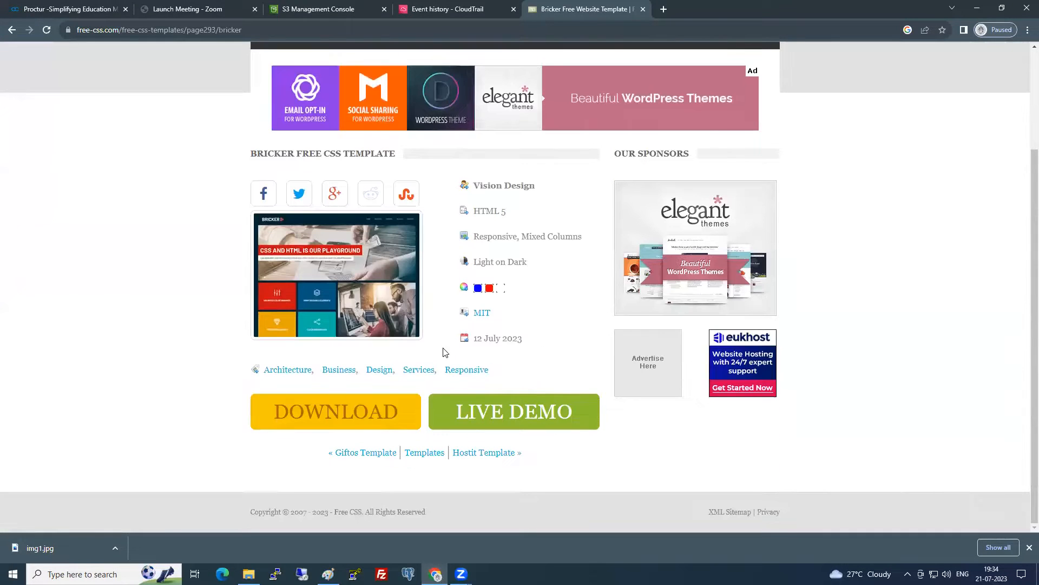
{"action": "left_click", "coordinate": [340, 412]}
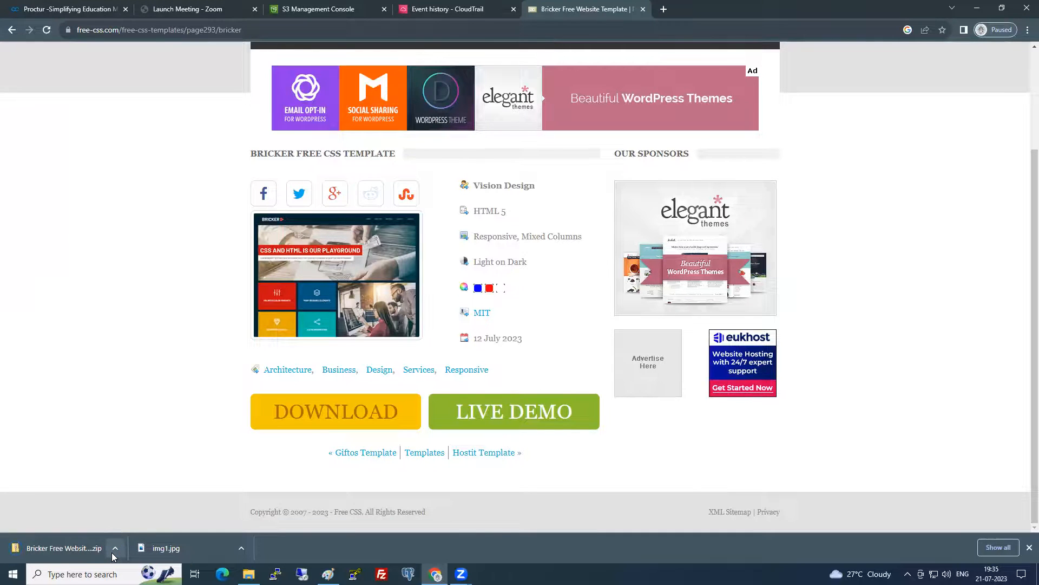
{"action": "left_click", "coordinate": [115, 547]}
{"action": "left_click", "coordinate": [140, 513]}
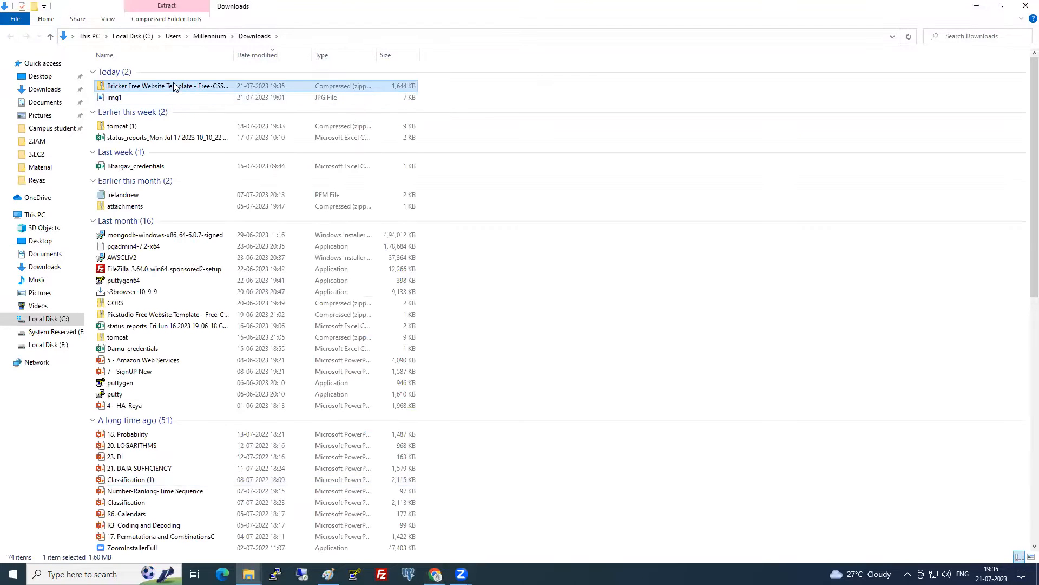
- Move the Bricker zip from Downloads into the Desktop folder
{"action": "double_click", "coordinate": [173, 86]}
{"action": "right_click", "coordinate": [173, 86]}
{"action": "left_click", "coordinate": [205, 240]}
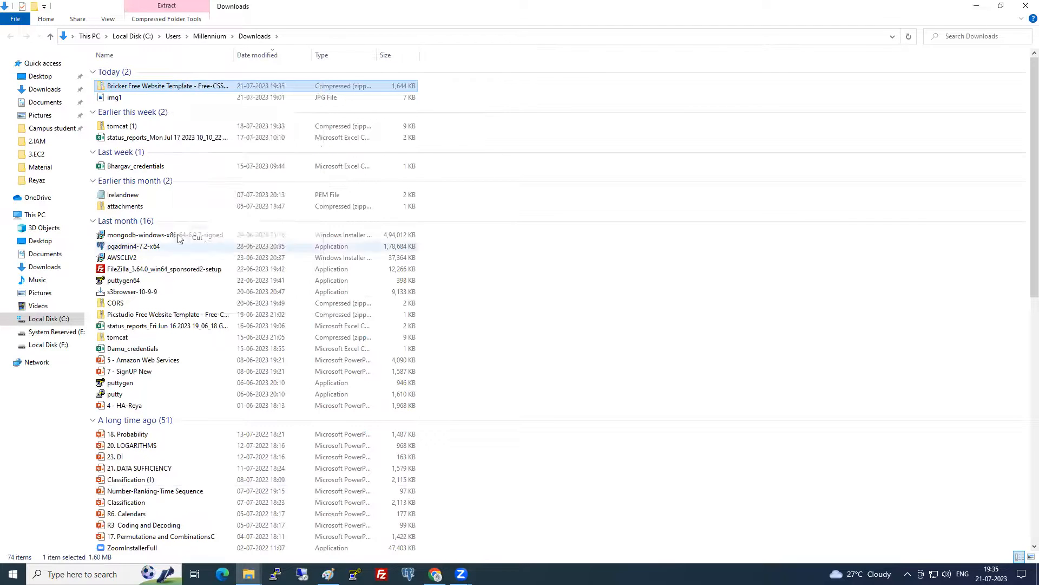
{"action": "left_click", "coordinate": [59, 181]}
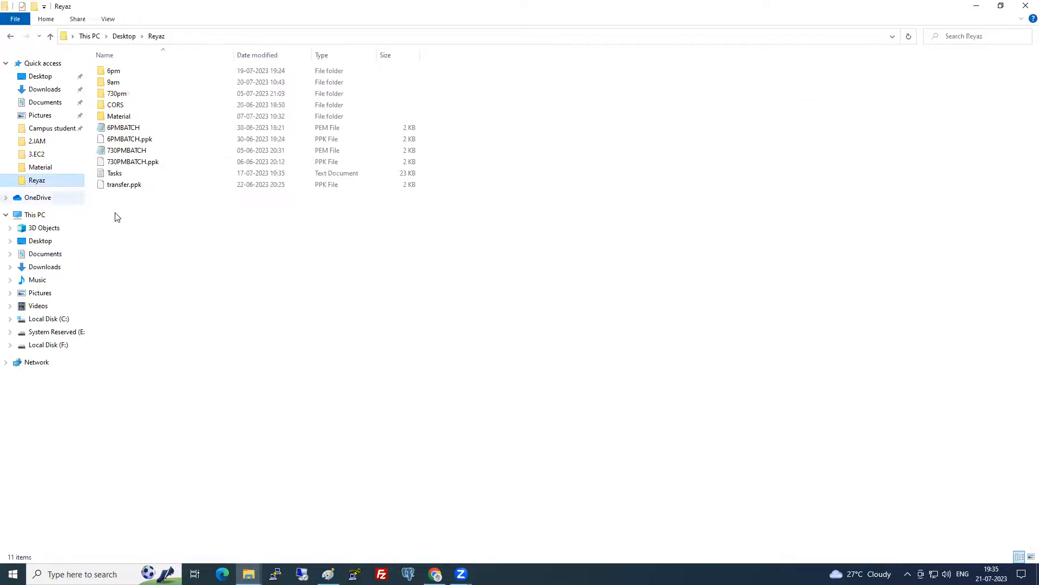
{"action": "right_click", "coordinate": [144, 240]}
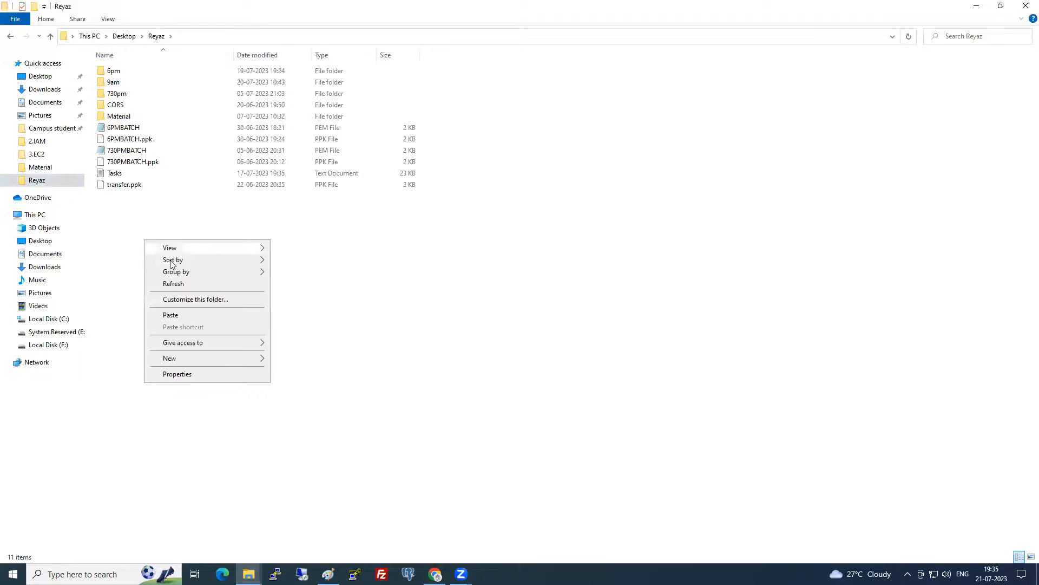
{"action": "left_click", "coordinate": [182, 314]}
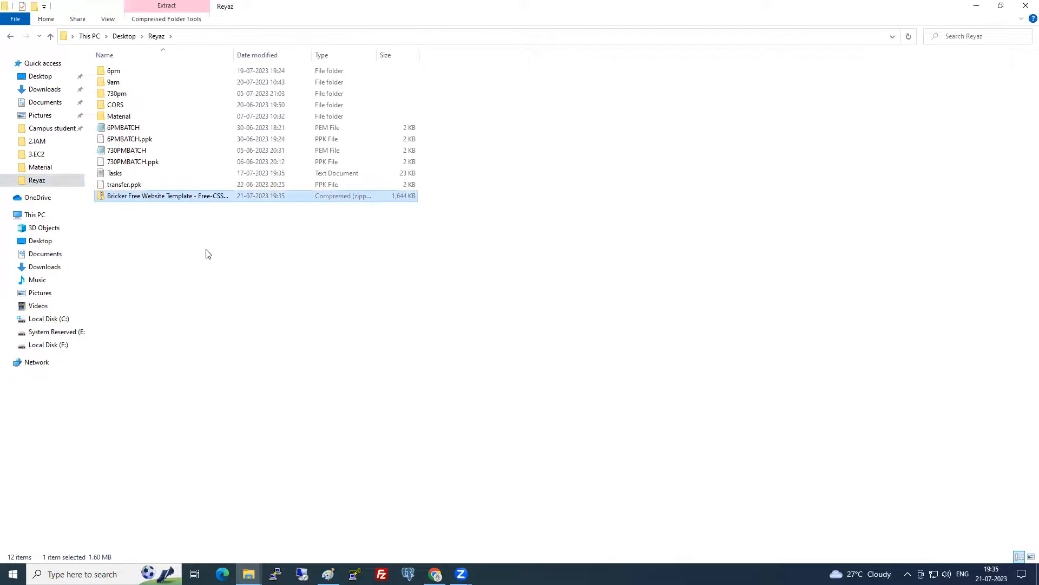
- Extract the Bricker zip, open the extracted folder with index, css and img, then return to Chrome
{"action": "right_click", "coordinate": [199, 200]}
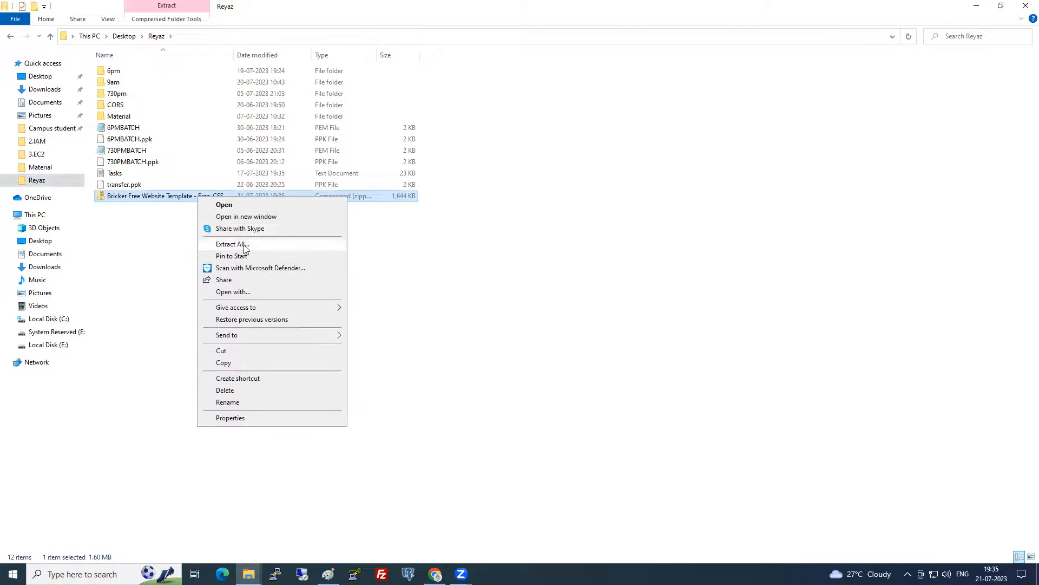
{"action": "left_click", "coordinate": [243, 241]}
{"action": "left_click", "coordinate": [615, 391]}
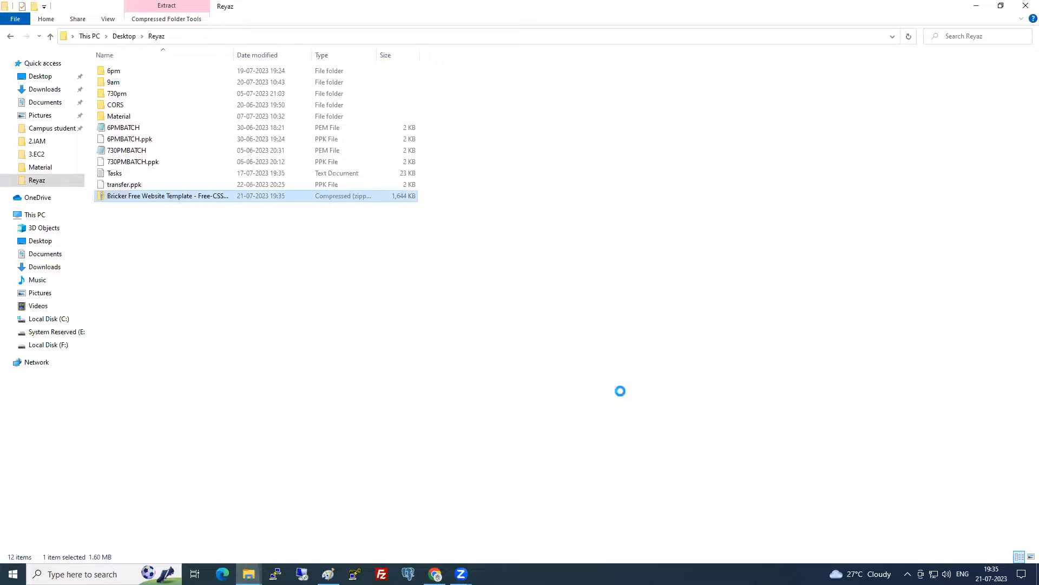
{"action": "left_click", "coordinate": [1025, 9]}
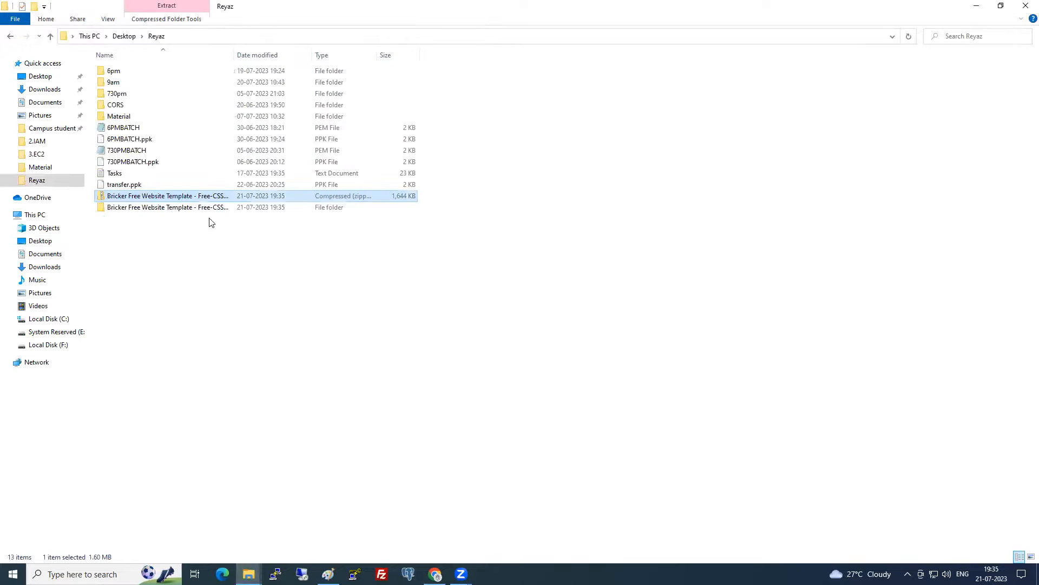
{"action": "double_click", "coordinate": [190, 208]}
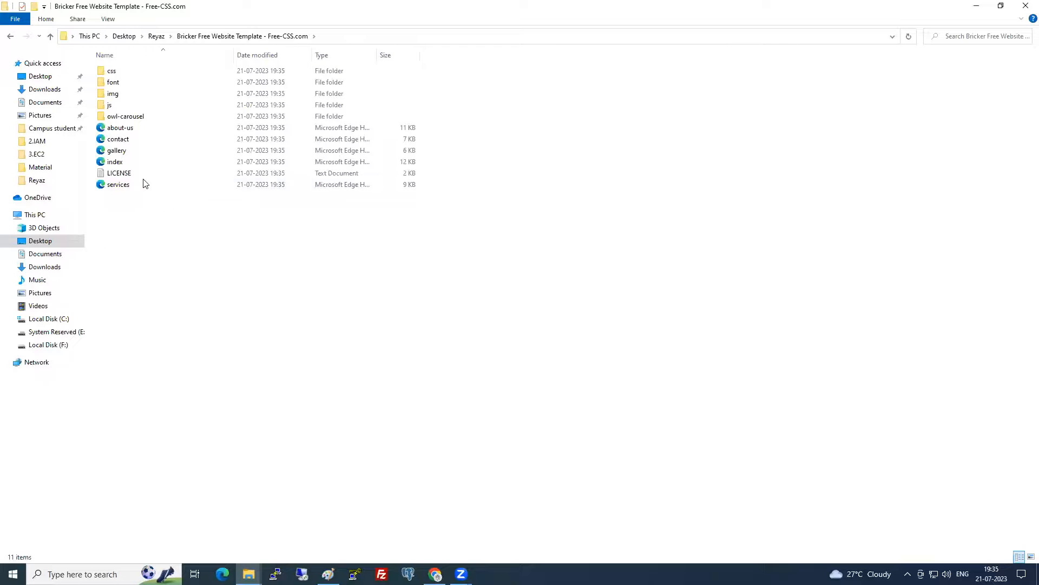
{"action": "left_click", "coordinate": [118, 162]}
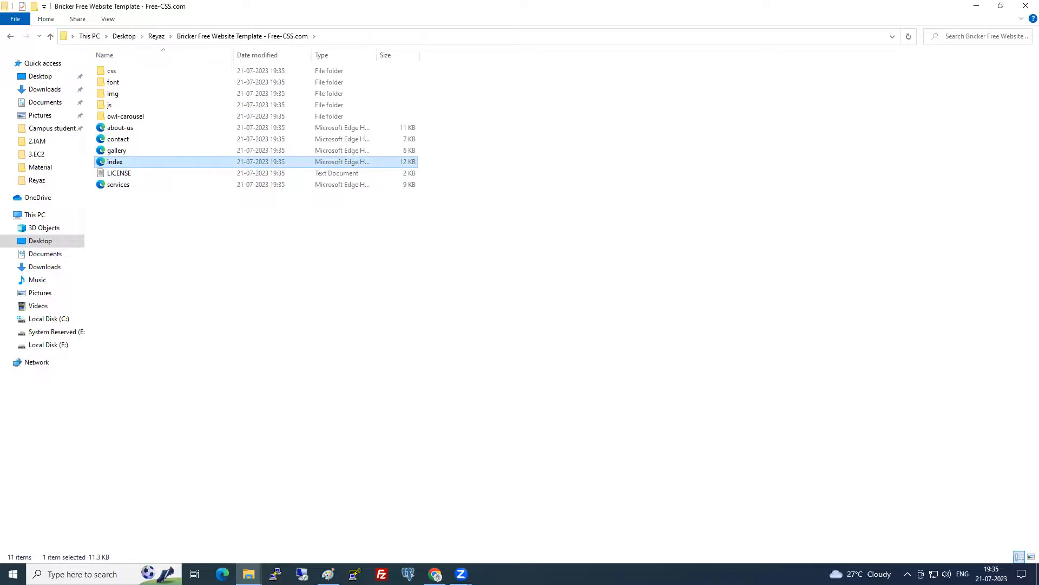
{"action": "left_click", "coordinate": [436, 574]}
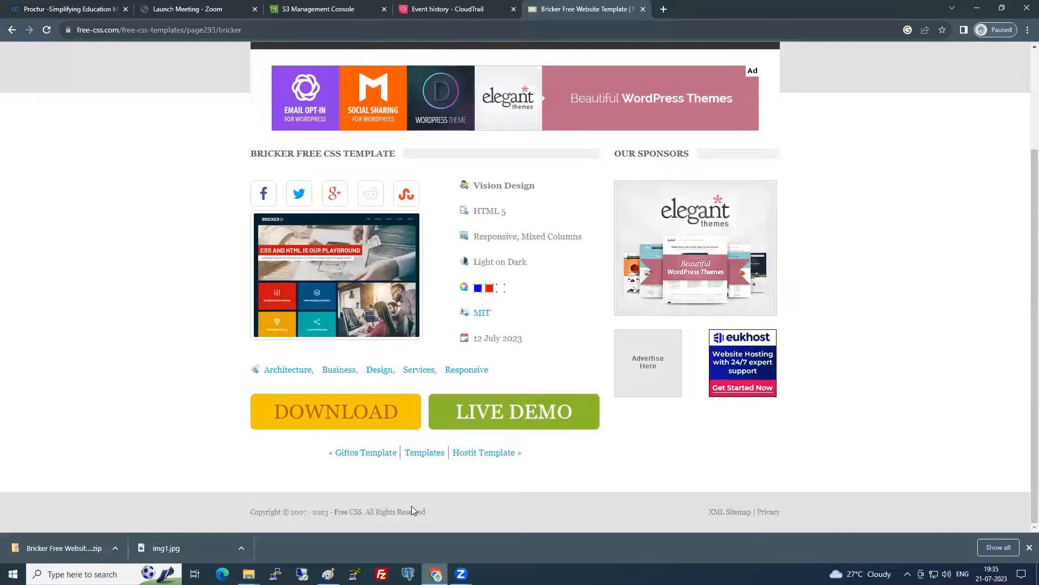
- From the S3 tab, return to the four-bucket list and open a fresh Create bucket page
{"action": "left_click", "coordinate": [340, 4]}
{"action": "left_click", "coordinate": [89, 91]}
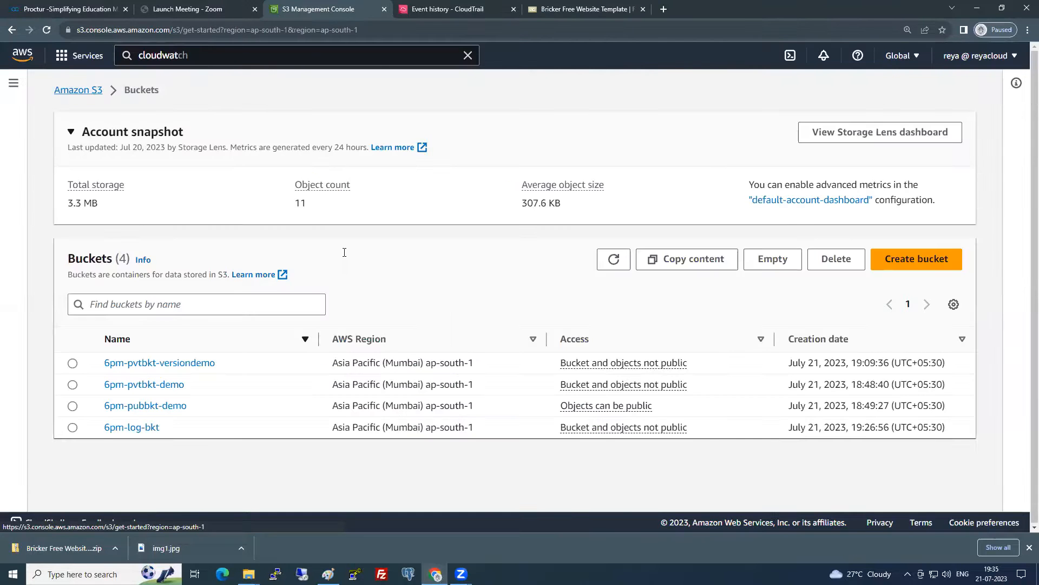
{"action": "left_click", "coordinate": [40, 135]}
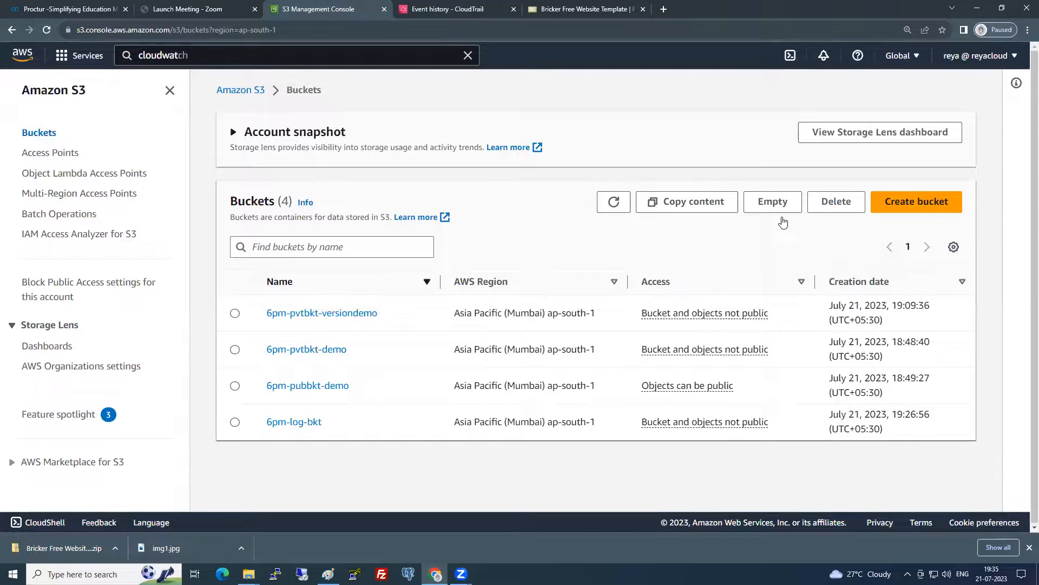
{"action": "left_click", "coordinate": [923, 262]}
- Name the new bucket 6pm-website-demo and set object ownership to ACLs enabled
{"action": "left_click", "coordinate": [178, 244]}
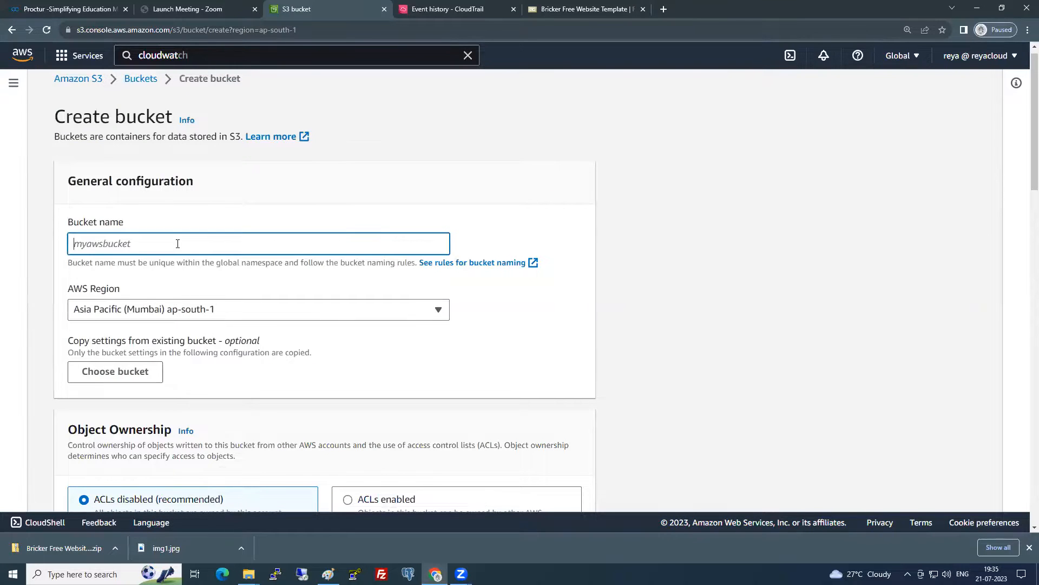
{"action": "type", "text": "6pm-website-demo"}
{"action": "scroll", "coordinate": [179, 244], "scroll_direction": "down", "scroll_amount": 1}
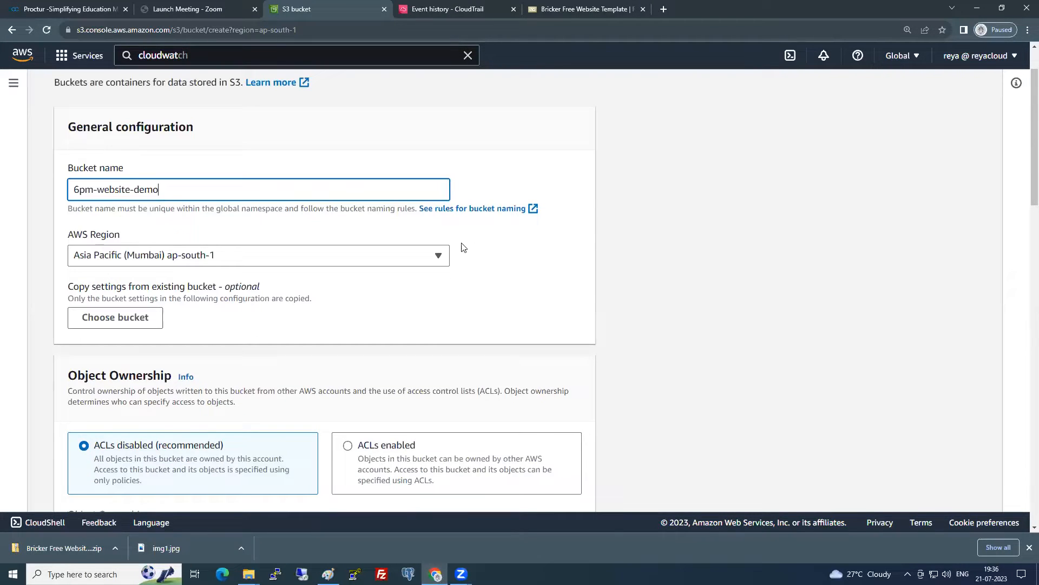
{"action": "scroll", "coordinate": [180, 280], "scroll_direction": "down", "scroll_amount": 3}
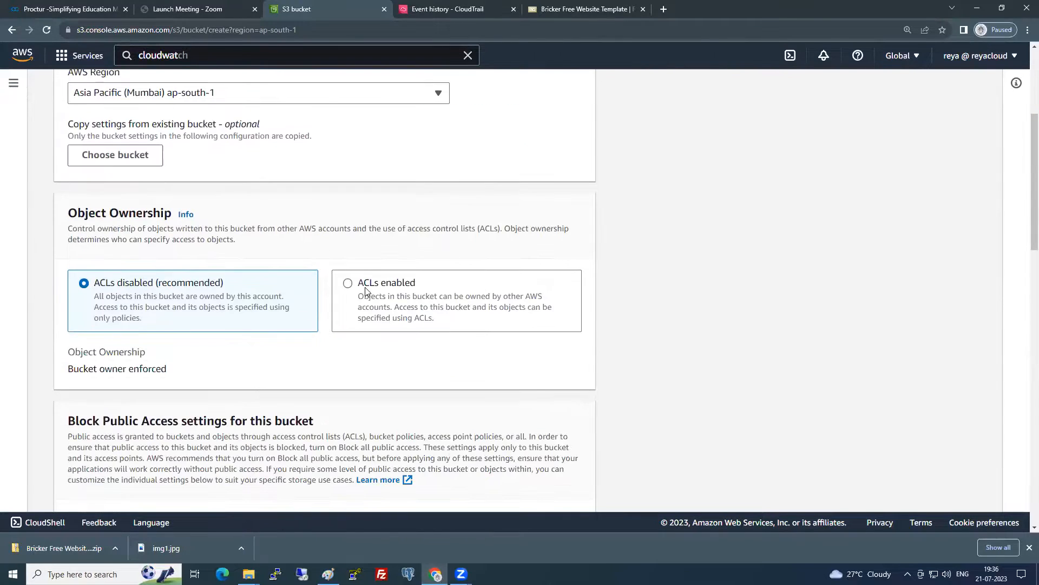
{"action": "left_click", "coordinate": [366, 292]}
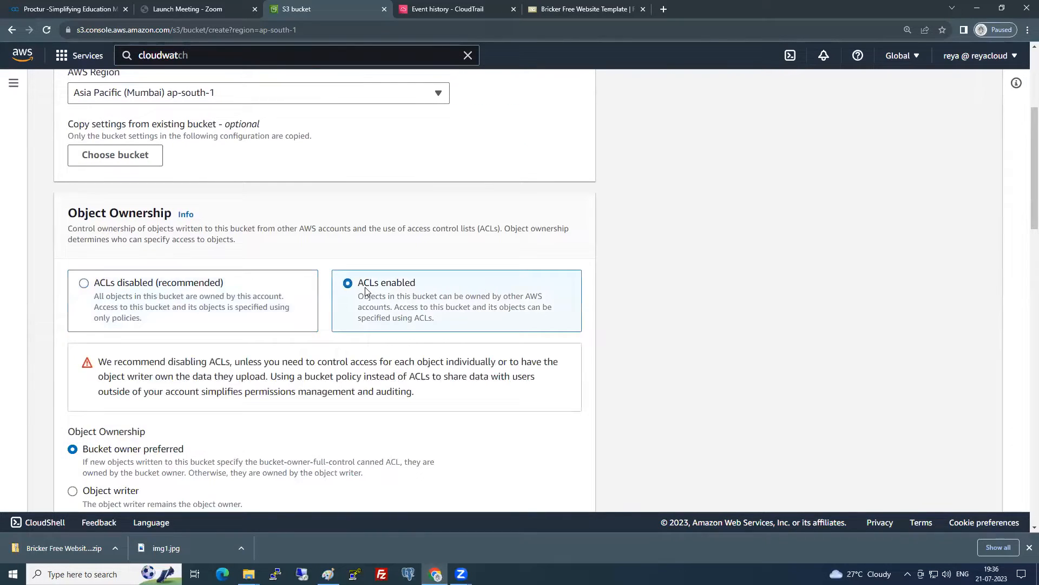
- Turn off Block all public access, acknowledge the warning, and create the bucket
{"action": "scroll", "coordinate": [364, 291], "scroll_direction": "down", "scroll_amount": 10}
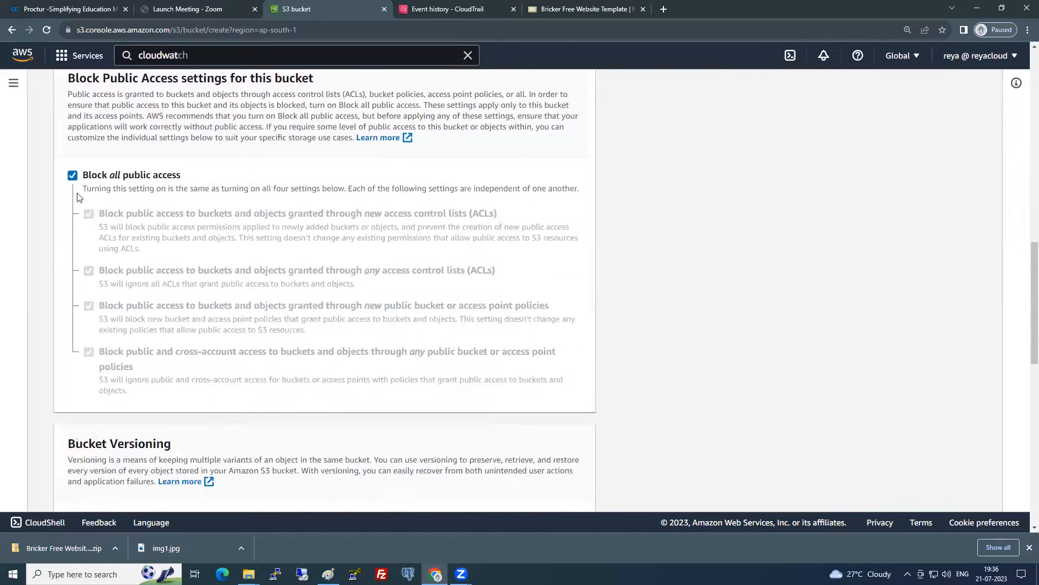
{"action": "left_click", "coordinate": [72, 175]}
{"action": "left_click", "coordinate": [113, 488]}
{"action": "scroll", "coordinate": [322, 381], "scroll_direction": "down", "scroll_amount": 8}
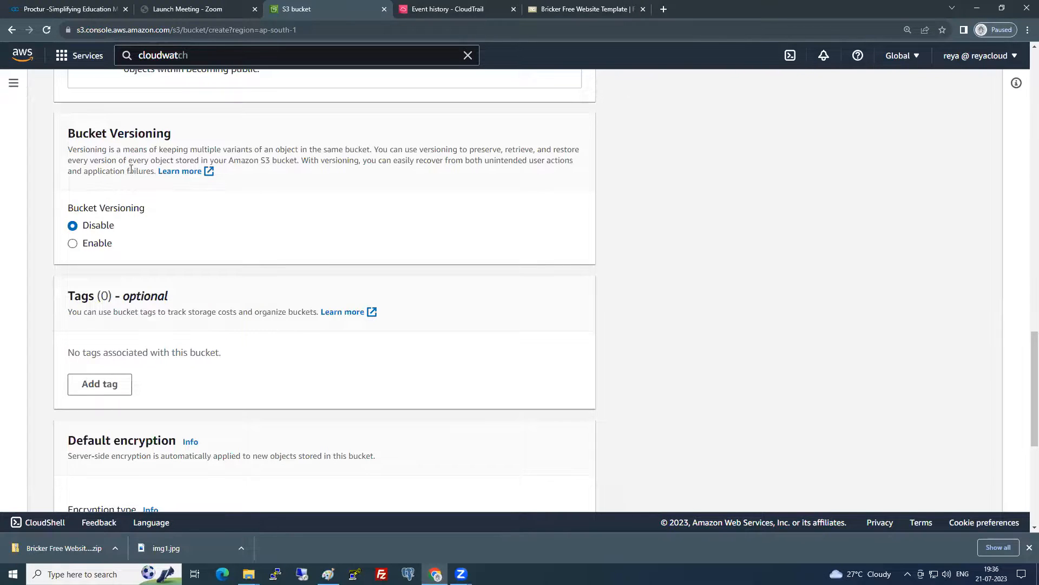
{"action": "scroll", "coordinate": [244, 374], "scroll_direction": "down", "scroll_amount": 6}
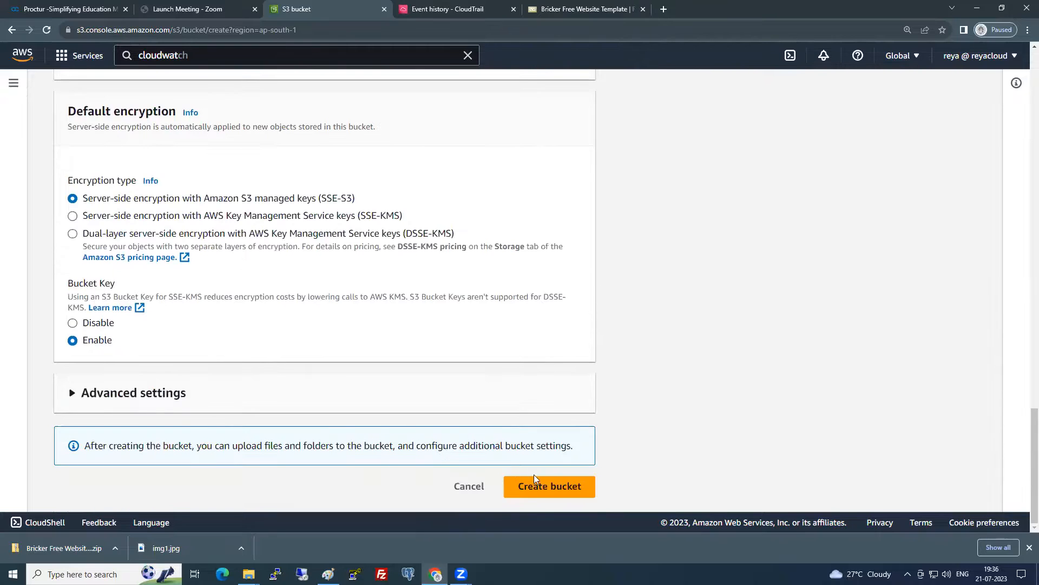
{"action": "left_click", "coordinate": [543, 490]}
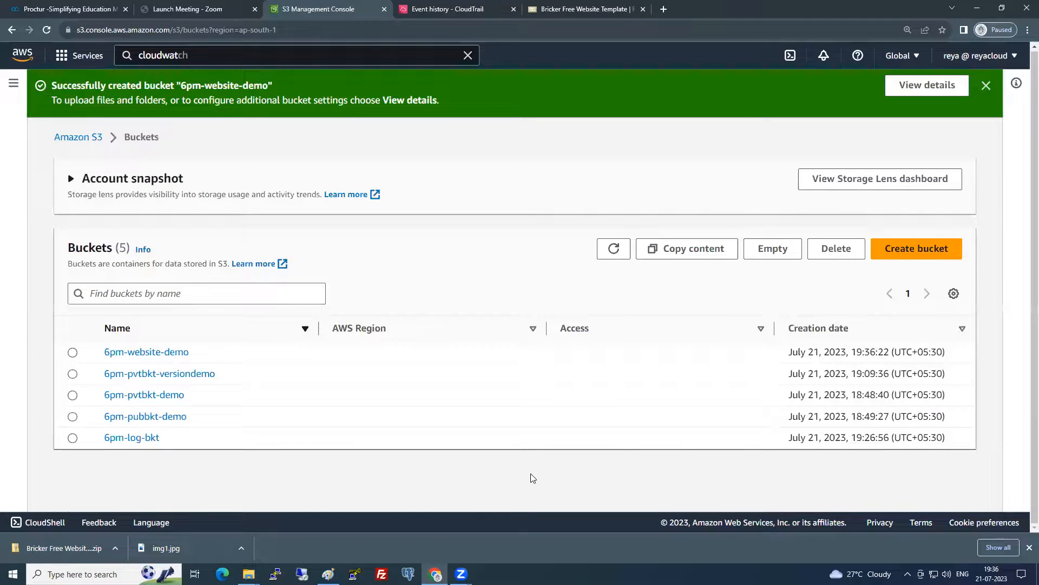
- Upload all 53 Bricker template files and folders from File Explorer into 6pm-website-demo
{"action": "left_click", "coordinate": [164, 401]}
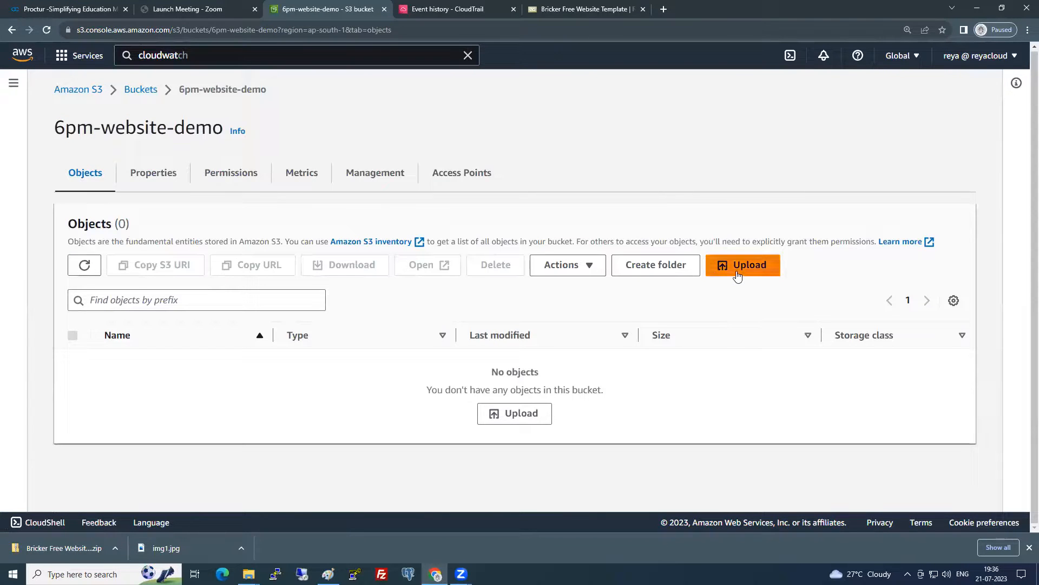
{"action": "key", "text": "alt+Tab"}
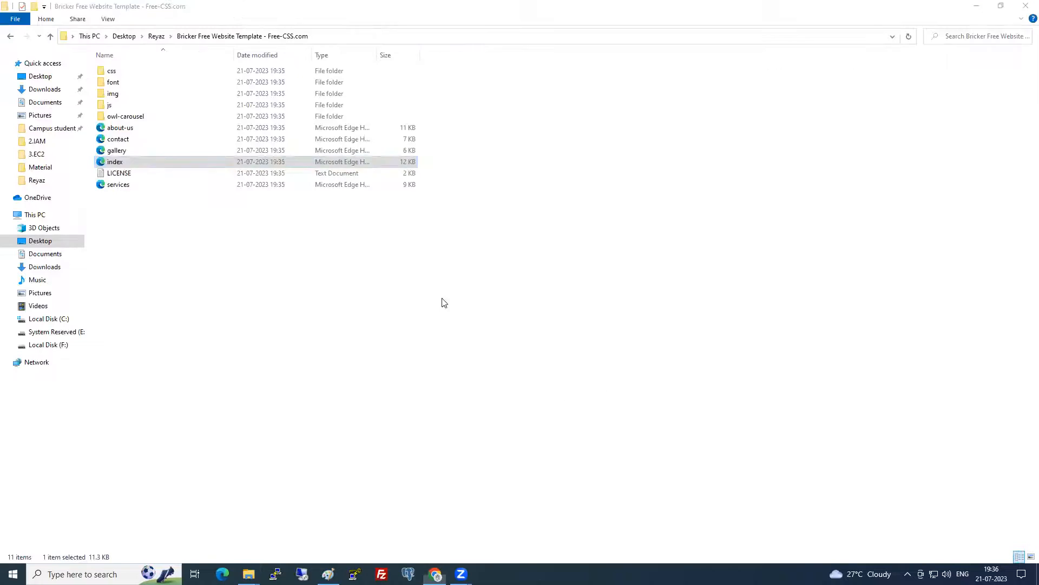
{"action": "left_click_drag", "start_coordinate": [133, 264], "coordinate": [132, 123]}
{"action": "left_click_drag", "start_coordinate": [174, 111], "coordinate": [388, 341]}
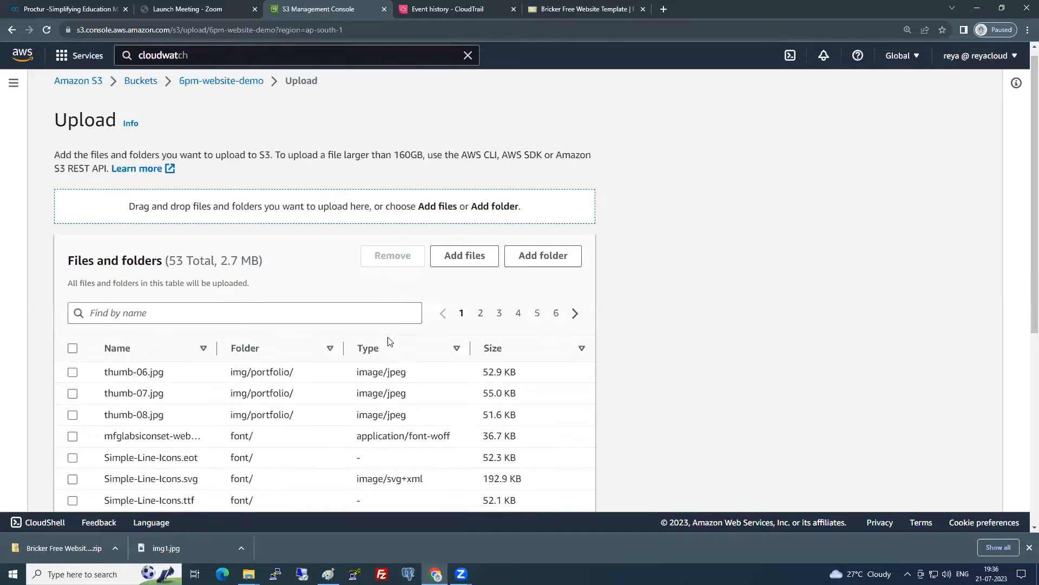
{"action": "scroll", "coordinate": [390, 341], "scroll_direction": "down", "scroll_amount": 5}
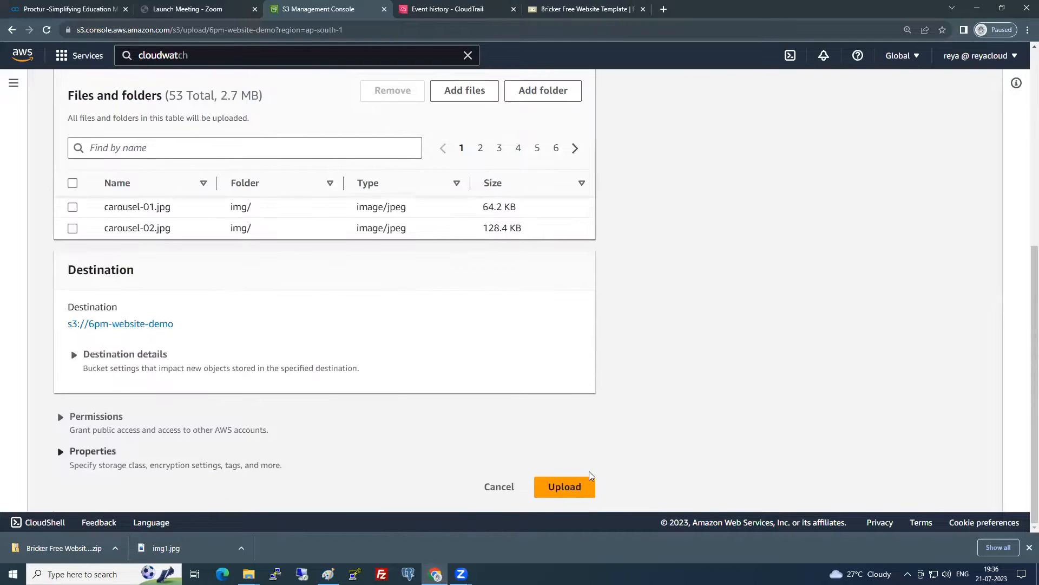
{"action": "left_click", "coordinate": [576, 489]}
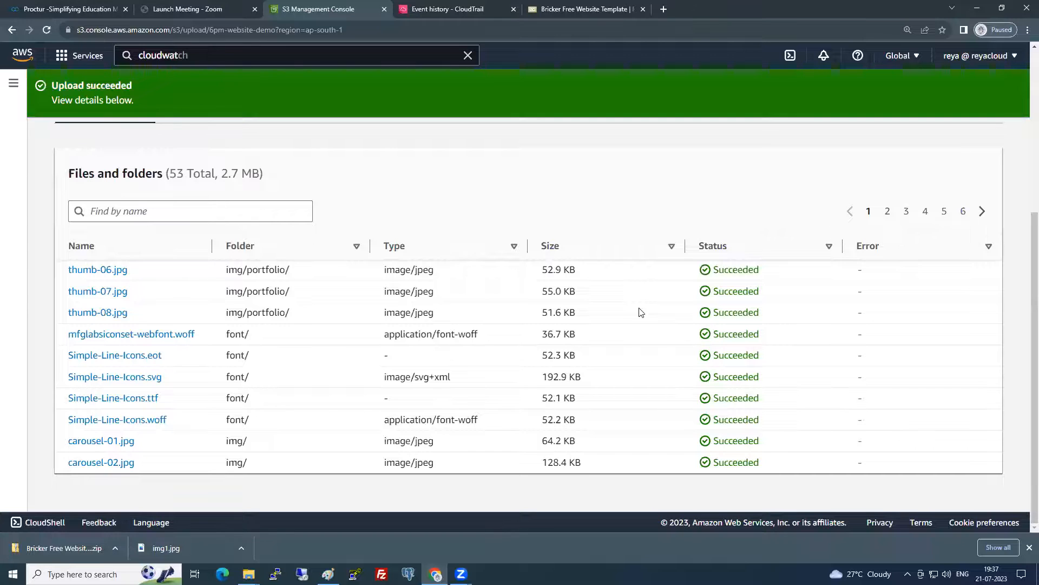
- Select all 53 objects in 6pm-website-demo and make them public using ACL
{"action": "scroll", "coordinate": [856, 222], "scroll_direction": "up", "scroll_amount": 5}
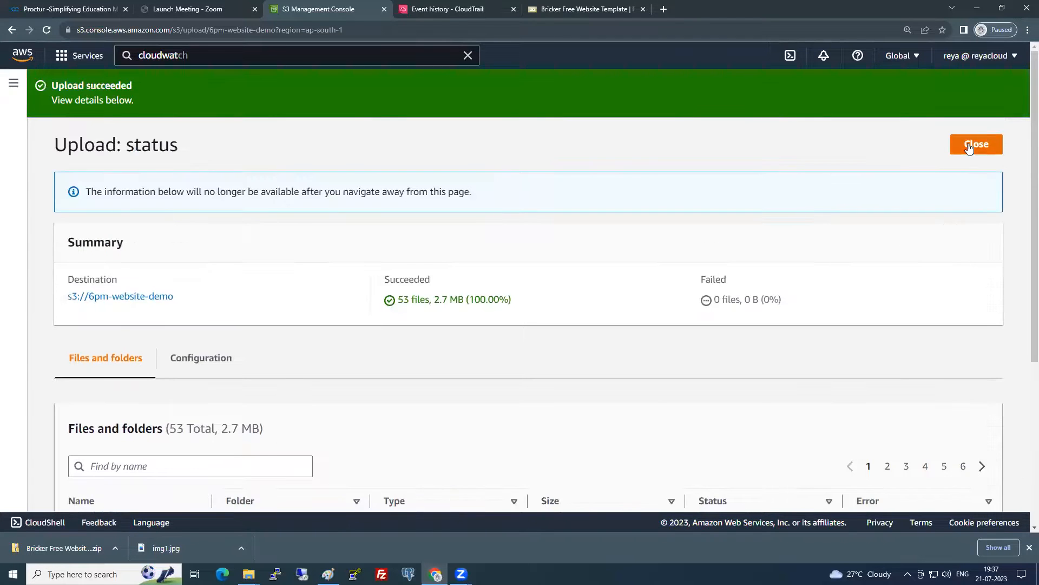
{"action": "left_click", "coordinate": [969, 148]}
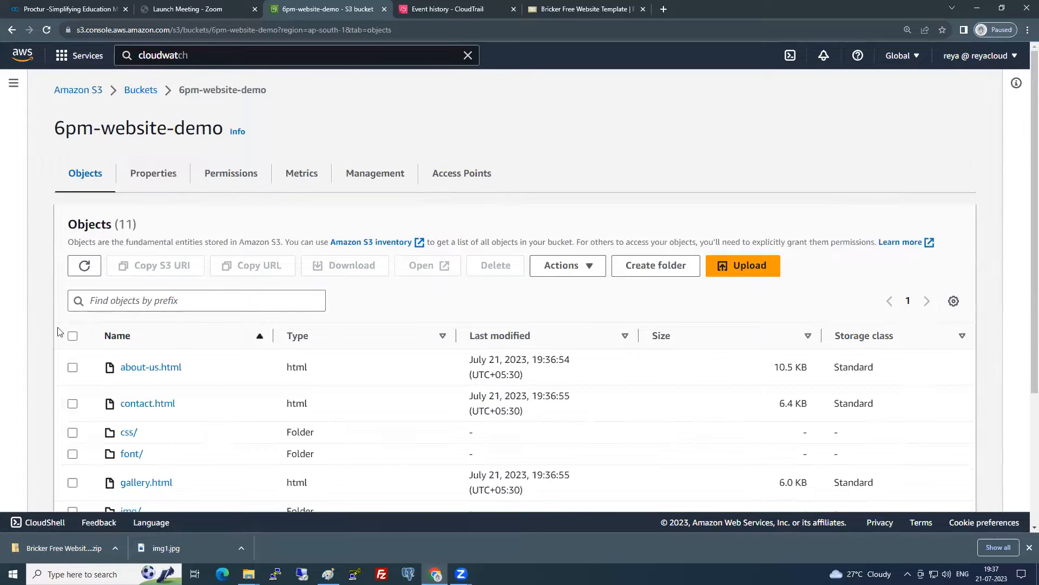
{"action": "left_click", "coordinate": [72, 335]}
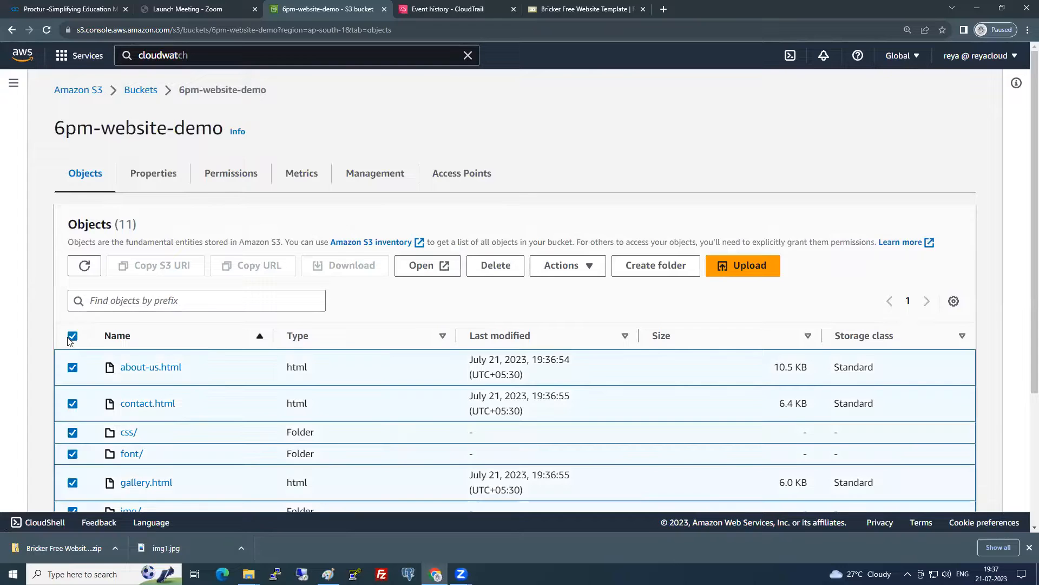
{"action": "left_click", "coordinate": [565, 264]}
{"action": "scroll", "coordinate": [608, 423], "scroll_direction": "down", "scroll_amount": 2}
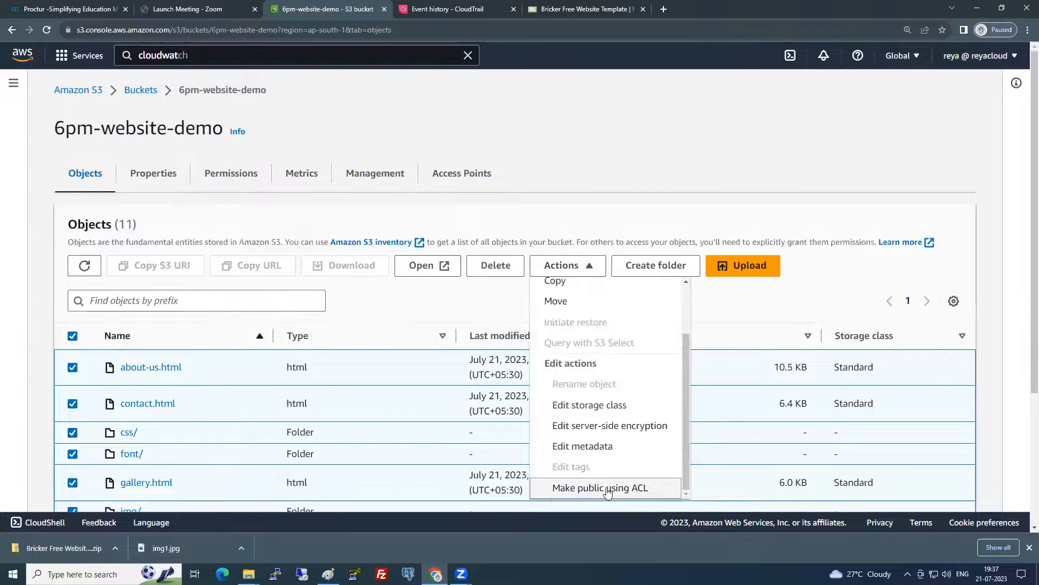
{"action": "left_click", "coordinate": [600, 488]}
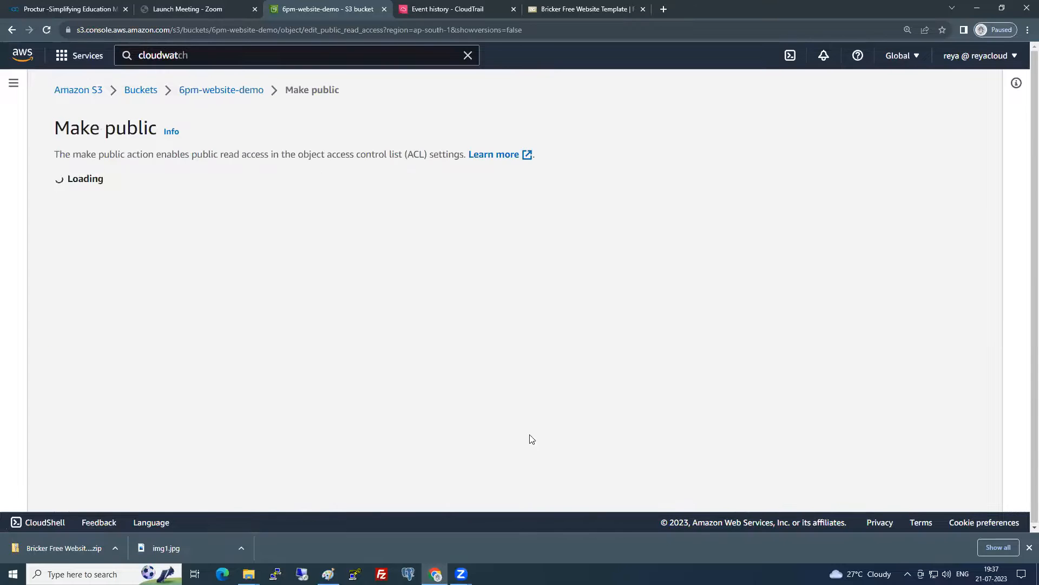
{"action": "scroll", "coordinate": [543, 467], "scroll_direction": "down", "scroll_amount": 3}
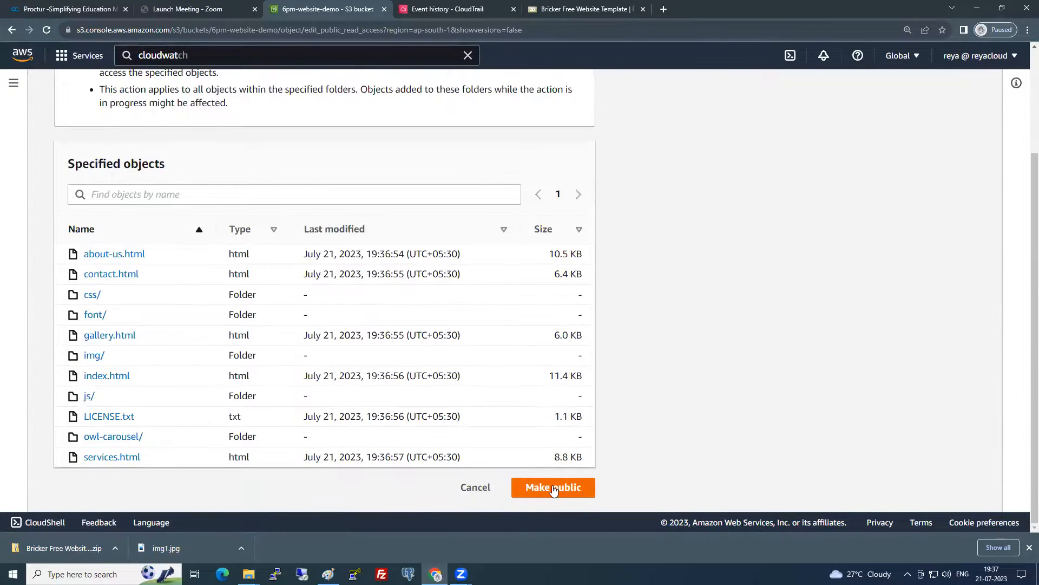
{"action": "left_click", "coordinate": [552, 487]}
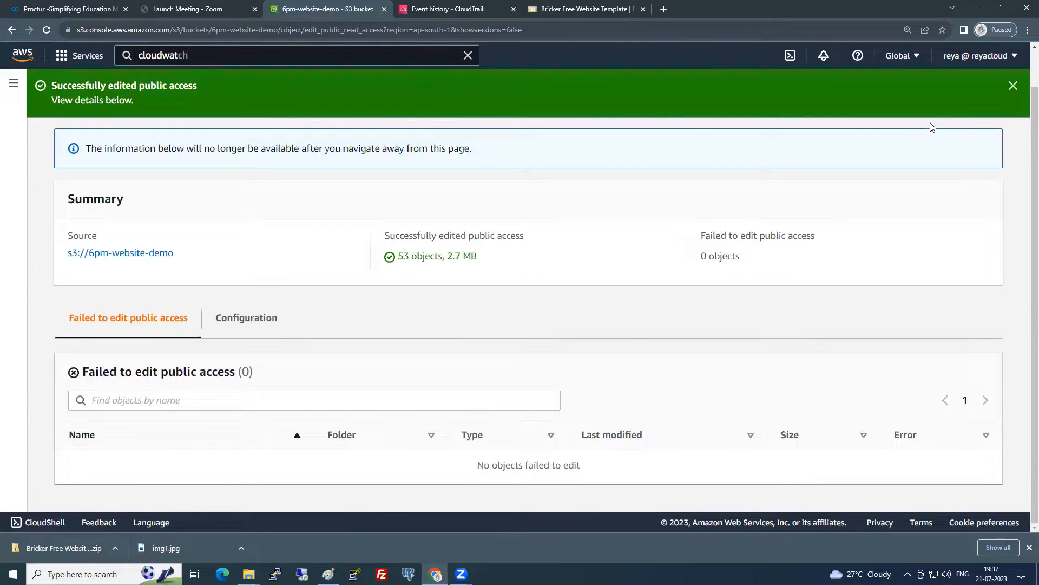
{"action": "scroll", "coordinate": [953, 178], "scroll_direction": "up", "scroll_amount": 1}
{"action": "left_click", "coordinate": [977, 125]}
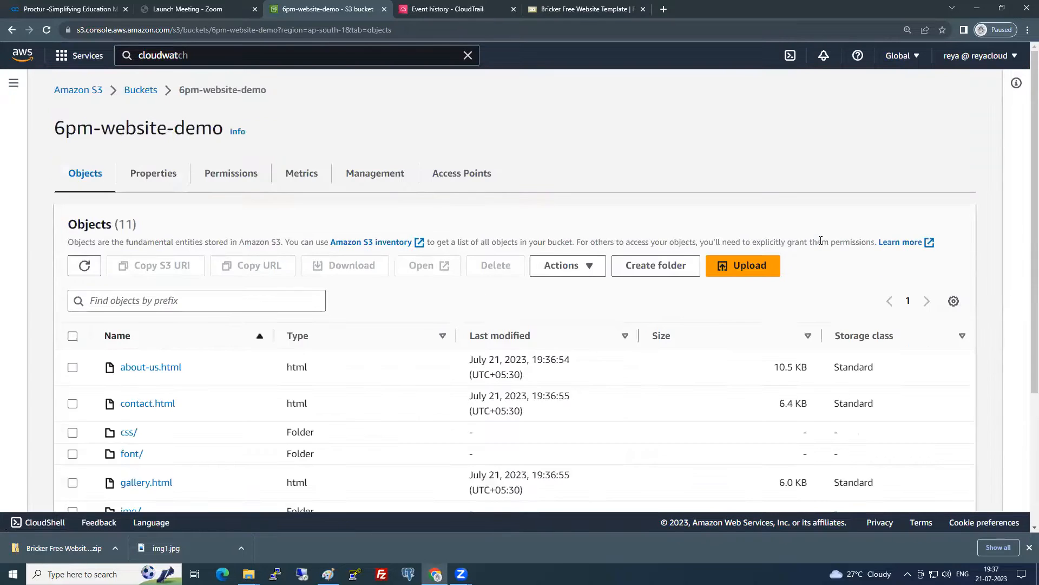
- Enable static website hosting on 6pm-website-demo with index.html as the index document
{"action": "left_click", "coordinate": [166, 171]}
{"action": "scroll", "coordinate": [281, 290], "scroll_direction": "down", "scroll_amount": 15}
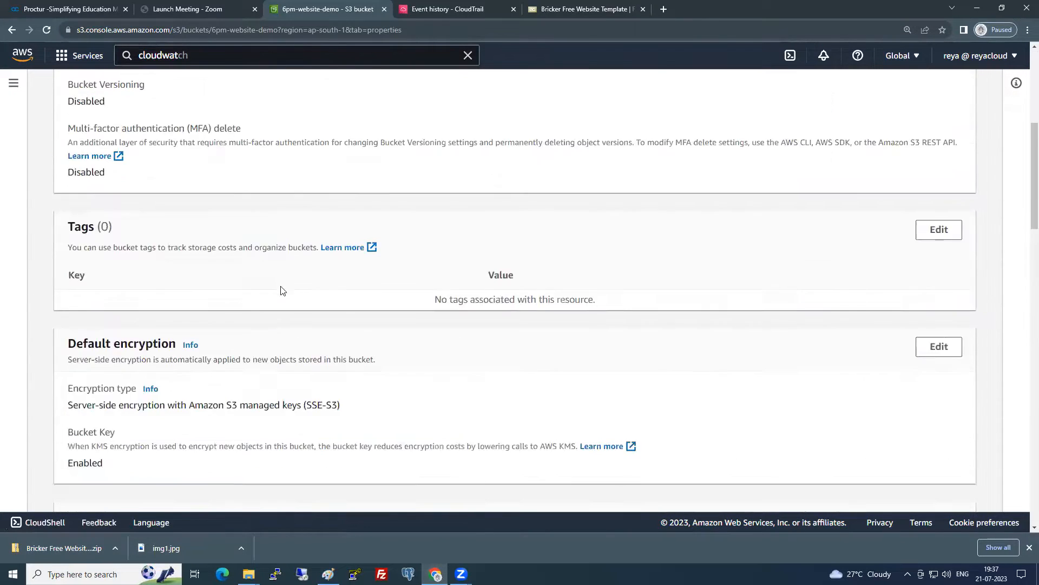
{"action": "scroll", "coordinate": [280, 291], "scroll_direction": "down", "scroll_amount": 10}
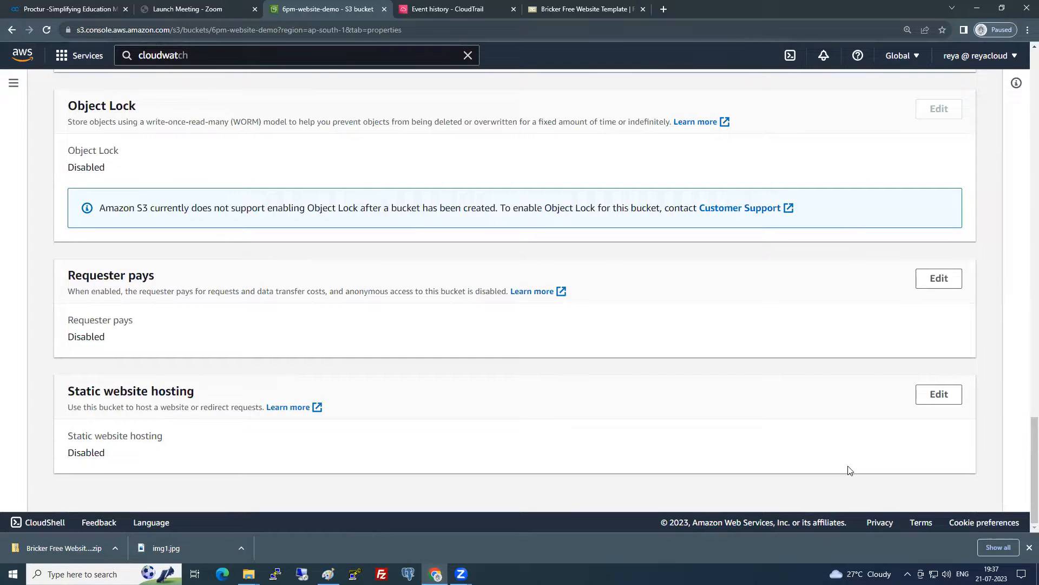
{"action": "left_click", "coordinate": [937, 395]}
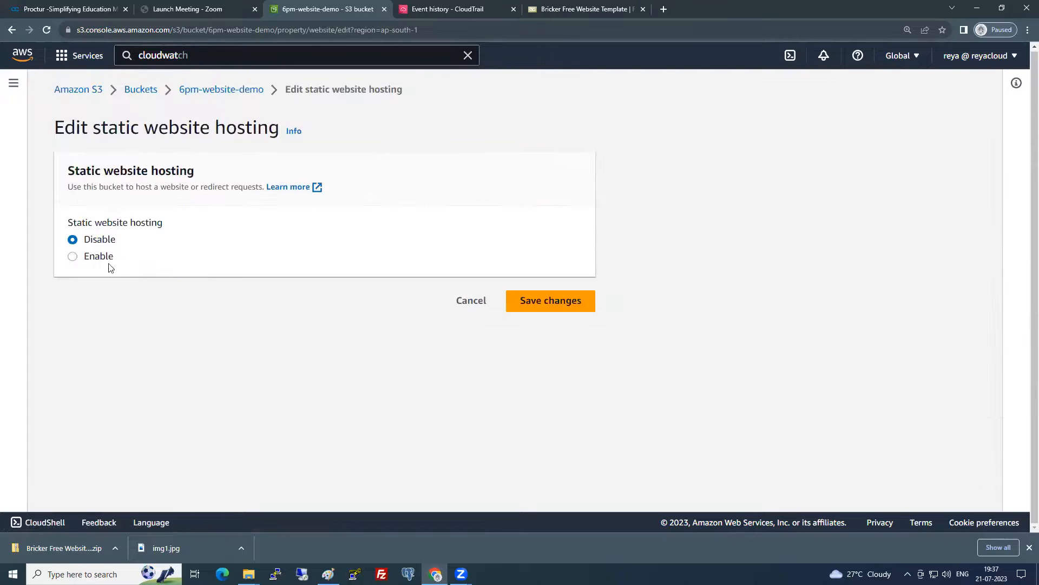
{"action": "left_click", "coordinate": [105, 262]}
{"action": "scroll", "coordinate": [268, 397], "scroll_direction": "down", "scroll_amount": 4}
{"action": "left_click", "coordinate": [98, 263]}
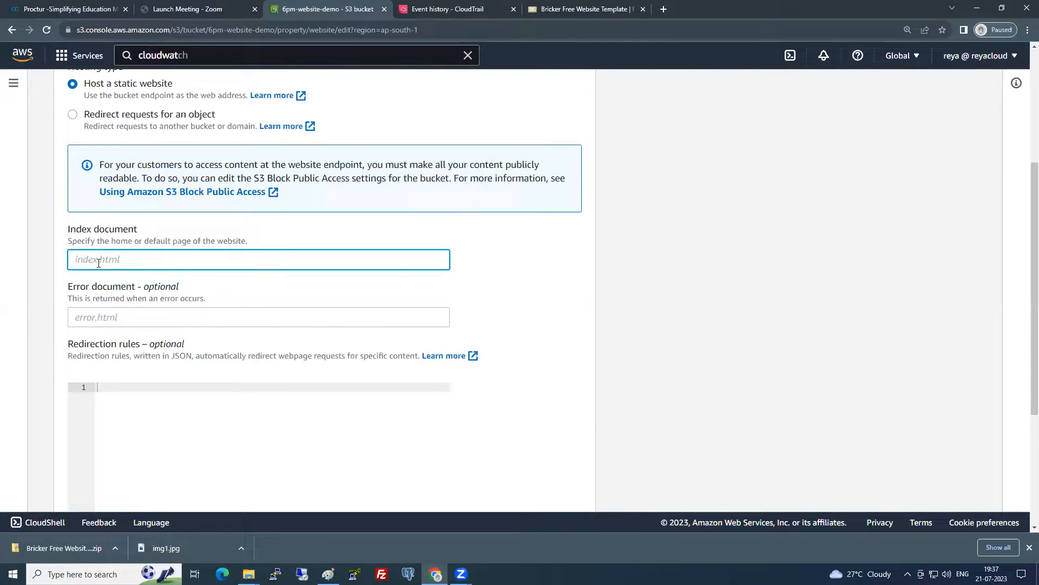
{"action": "type", "text": "index.html"}
{"action": "scroll", "coordinate": [227, 327], "scroll_direction": "down", "scroll_amount": 4}
{"action": "left_click", "coordinate": [538, 489]}
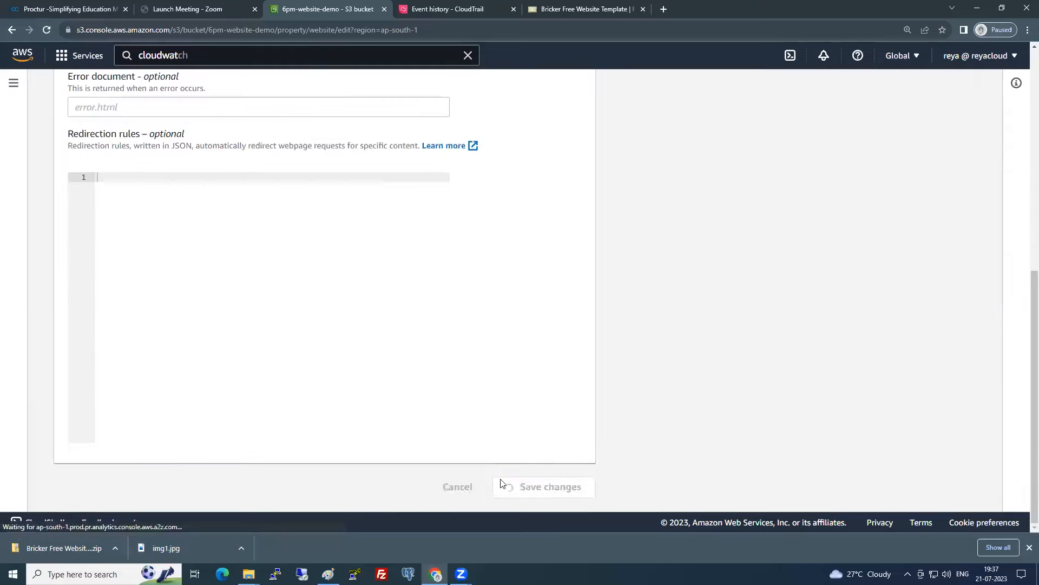
- Open the 6pm-website-demo website endpoint in a new tab
{"action": "scroll", "coordinate": [444, 367], "scroll_direction": "down", "scroll_amount": 20}
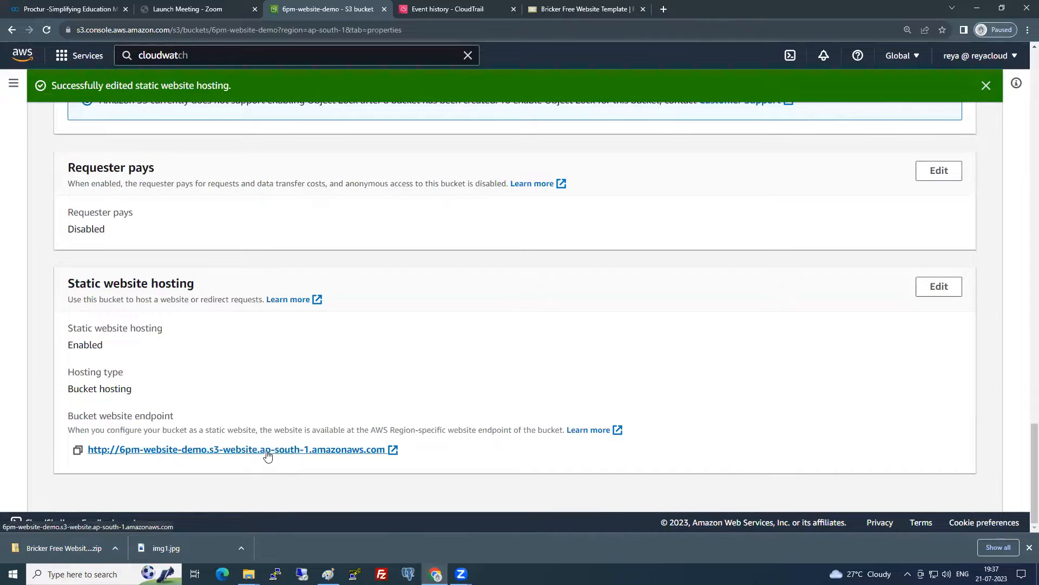
{"action": "right_click", "coordinate": [270, 453]}
{"action": "left_click", "coordinate": [311, 457]}
- View and reload the S3-hosted Bricker homepage, then return to the S3 bucket page
{"action": "left_click", "coordinate": [464, 10]}
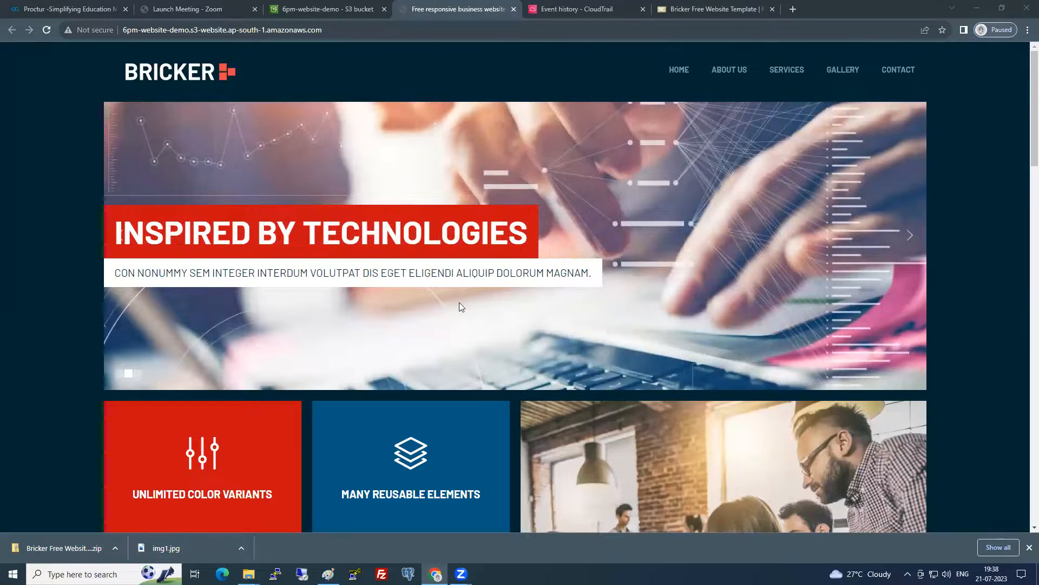
{"action": "scroll", "coordinate": [461, 307], "scroll_direction": "down", "scroll_amount": 5}
{"action": "key", "text": "F5"}
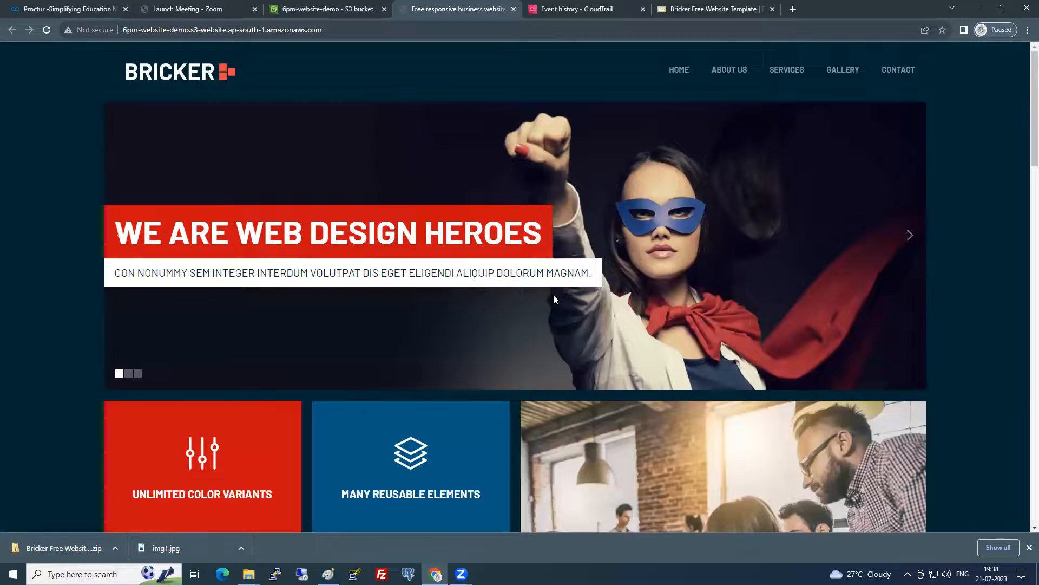
{"action": "left_click", "coordinate": [341, 38]}
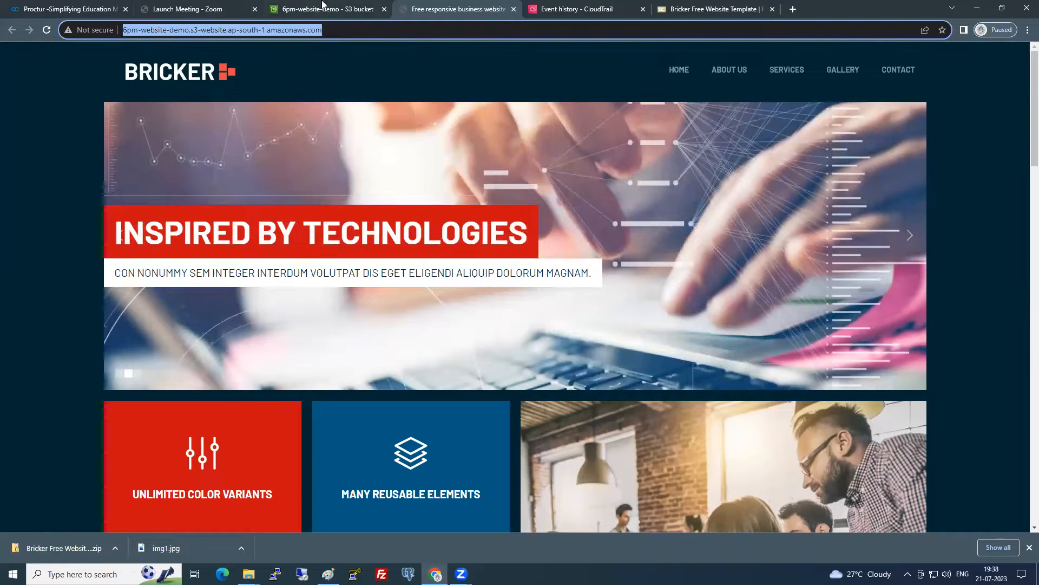
{"action": "left_click", "coordinate": [324, 9]}
- Scroll up the bucket properties and bring up the Paint notes on S3 Access Points
{"action": "scroll", "coordinate": [459, 297], "scroll_direction": "up", "scroll_amount": 15}
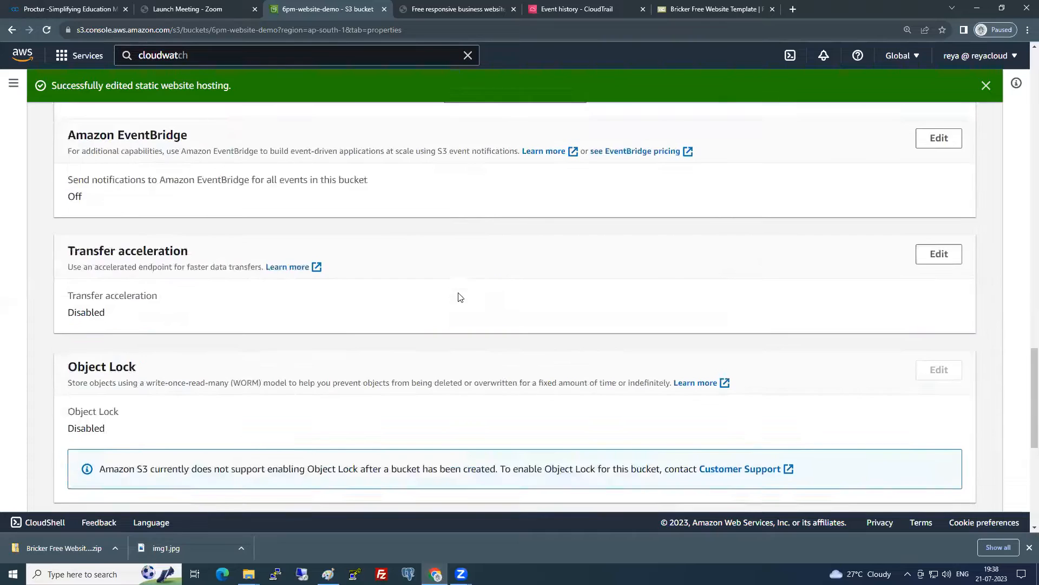
{"action": "scroll", "coordinate": [459, 297], "scroll_direction": "up", "scroll_amount": 4}
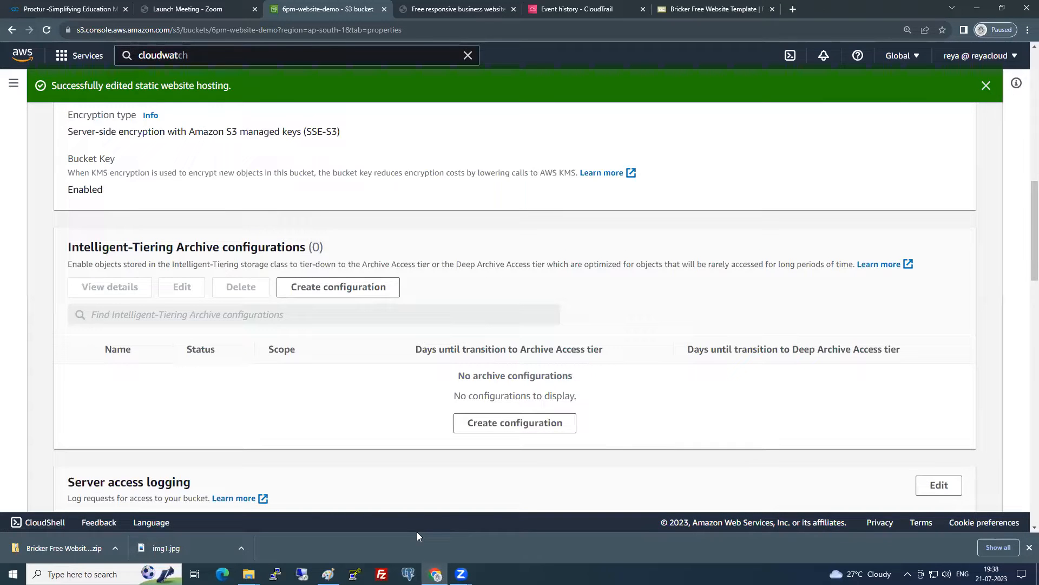
{"action": "key", "text": "alt+Tab"}
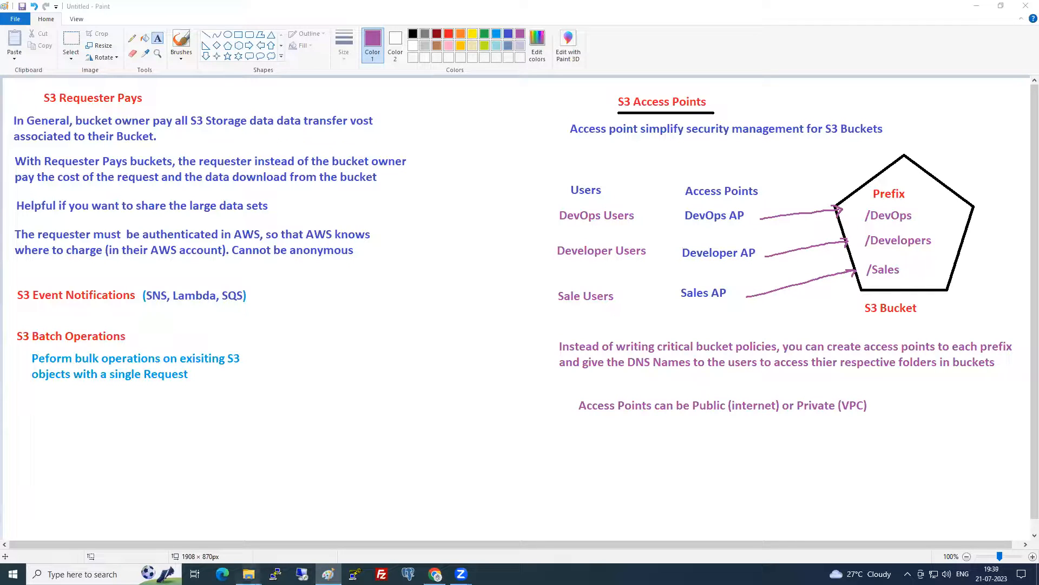
- Open the Tasks notes from Desktop > Reyaz and maximize Notepad
{"action": "mouse_move", "coordinate": [248, 573]}
{"action": "left_click", "coordinate": [228, 538]}
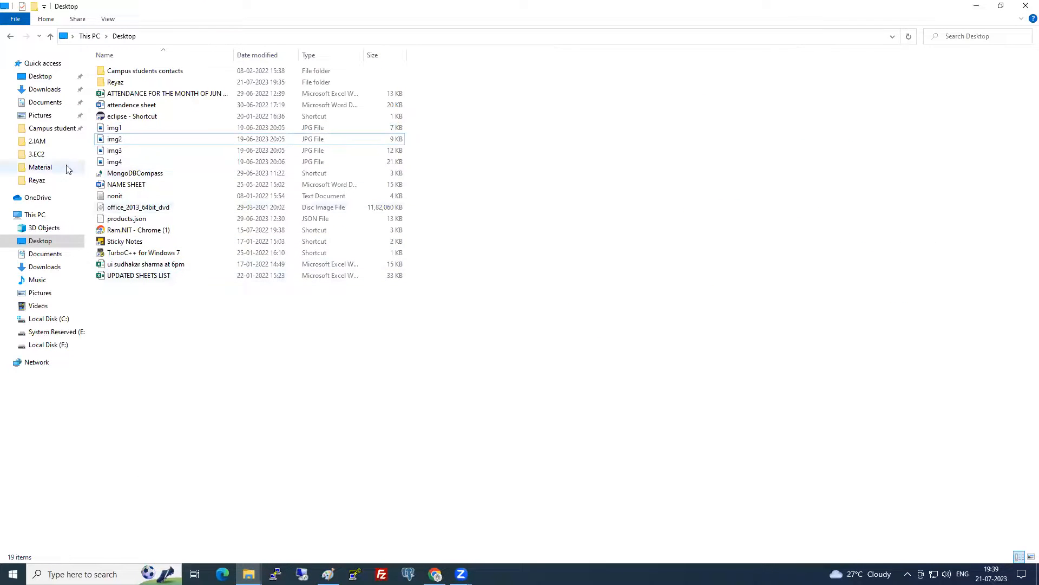
{"action": "left_click", "coordinate": [57, 181]}
{"action": "double_click", "coordinate": [120, 197]}
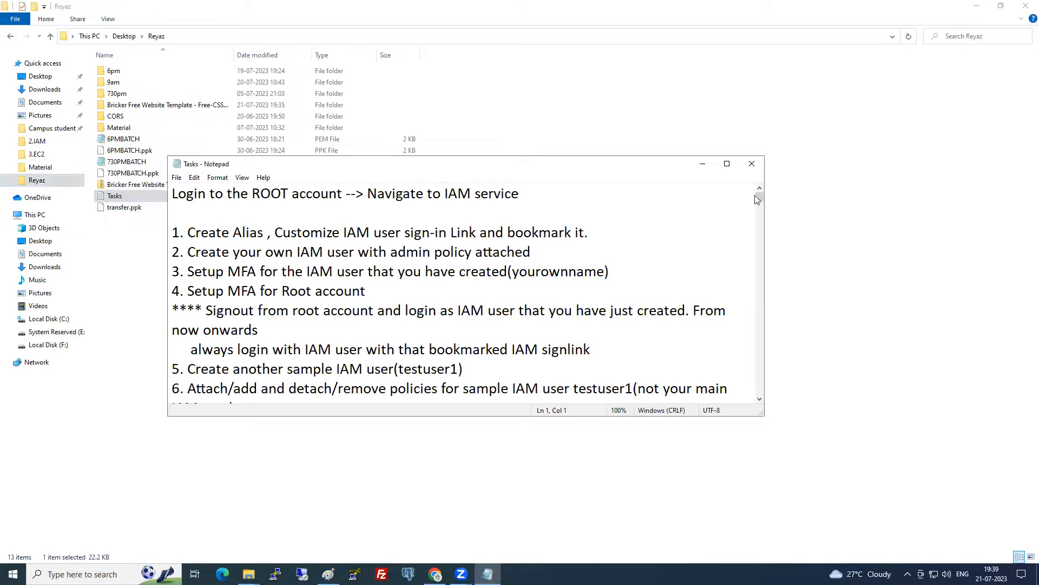
{"action": "key", "text": "super+Up"}
- Find and mark '9. Exploring Task: Access Points', then return to the bucket properties in Chrome
{"action": "scroll", "coordinate": [541, 395], "scroll_direction": "down", "scroll_amount": 20}
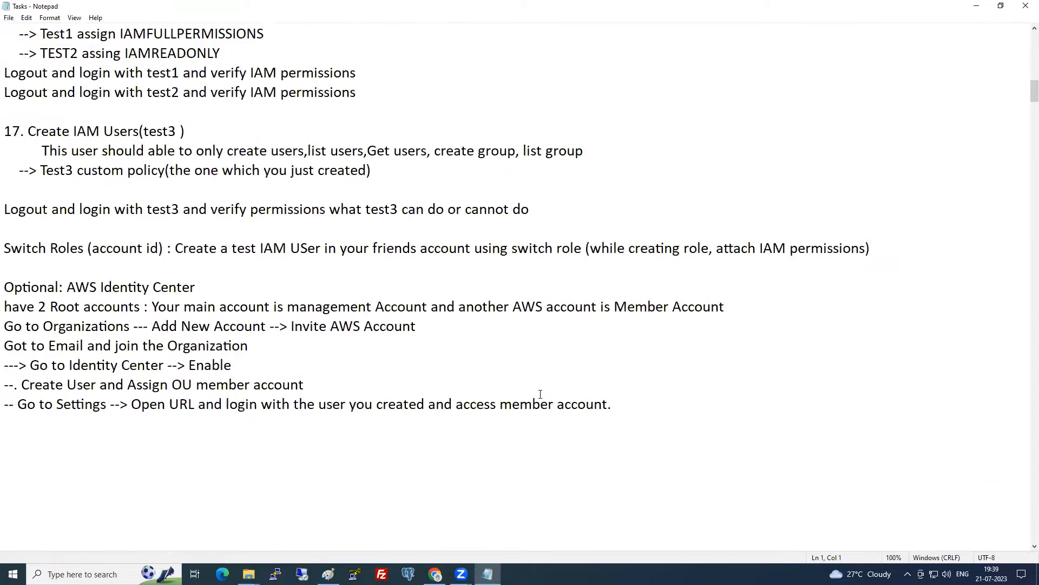
{"action": "scroll", "coordinate": [541, 394], "scroll_direction": "down", "scroll_amount": 20}
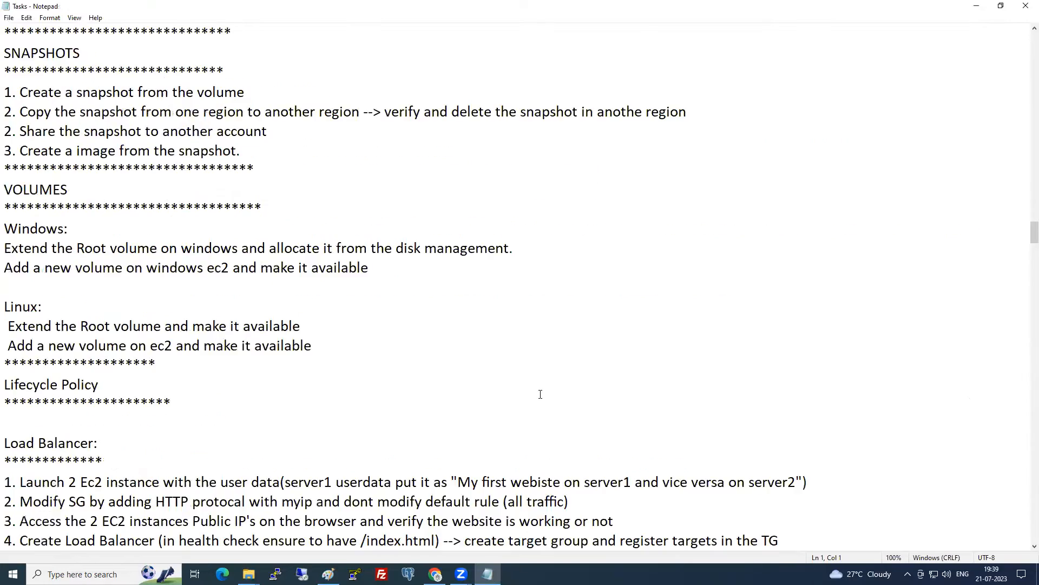
{"action": "scroll", "coordinate": [540, 394], "scroll_direction": "down", "scroll_amount": 9}
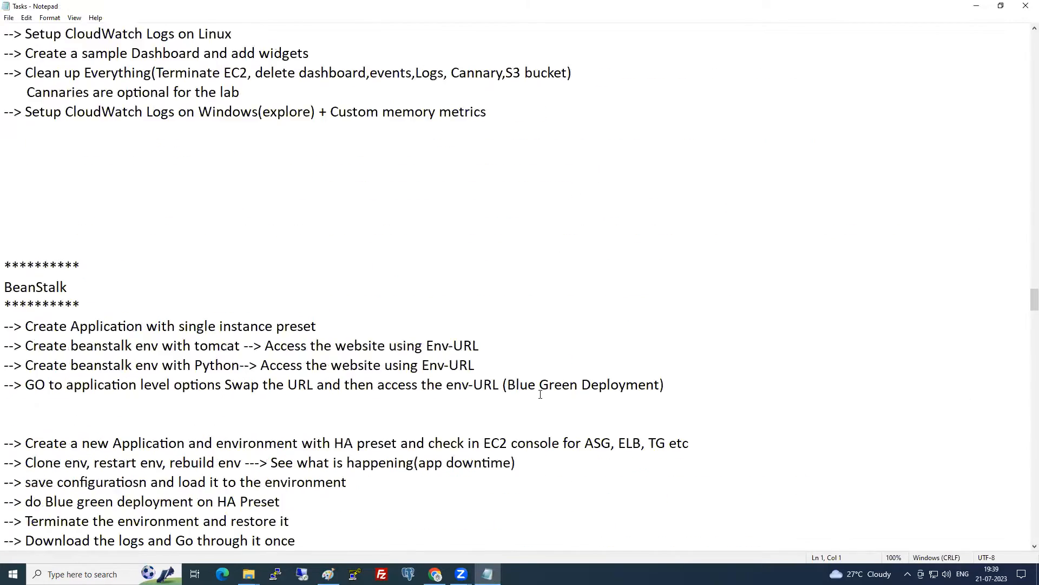
{"action": "scroll", "coordinate": [540, 395], "scroll_direction": "down", "scroll_amount": 5}
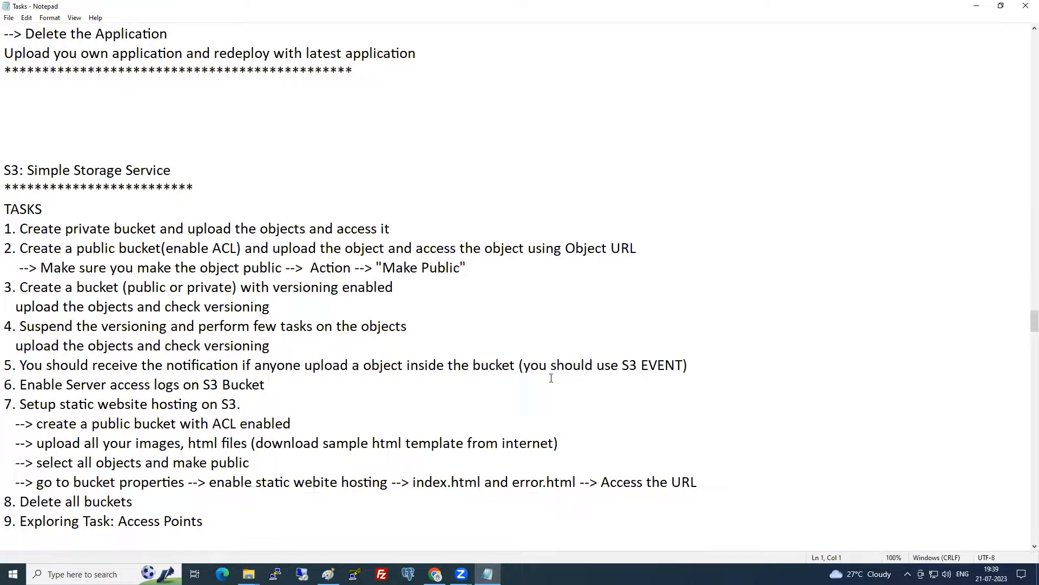
{"action": "scroll", "coordinate": [447, 401], "scroll_direction": "down", "scroll_amount": 3}
{"action": "scroll", "coordinate": [447, 400], "scroll_direction": "up", "scroll_amount": 3}
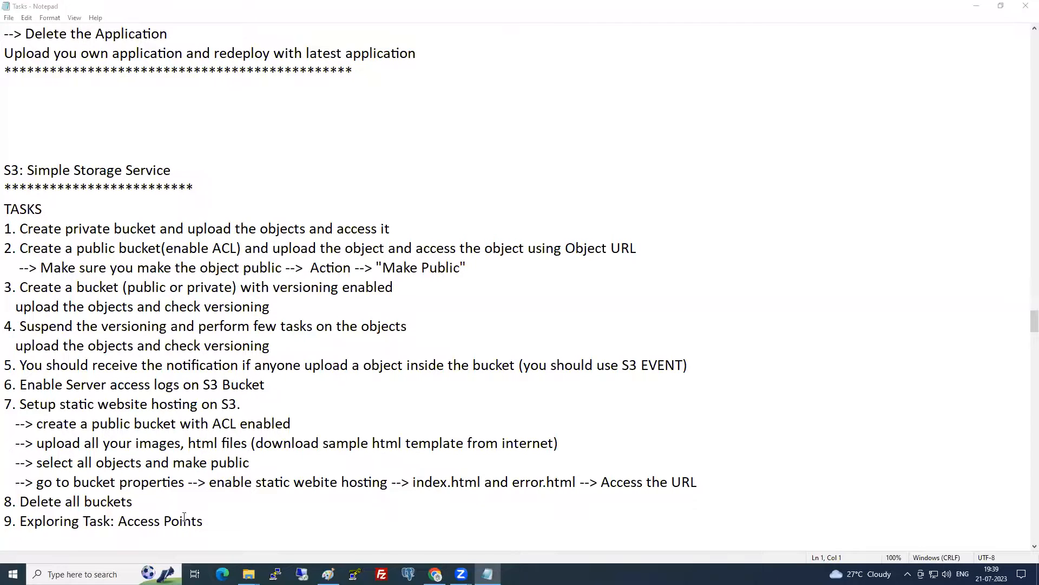
{"action": "left_click_drag", "start_coordinate": [211, 521], "coordinate": [3, 521]}
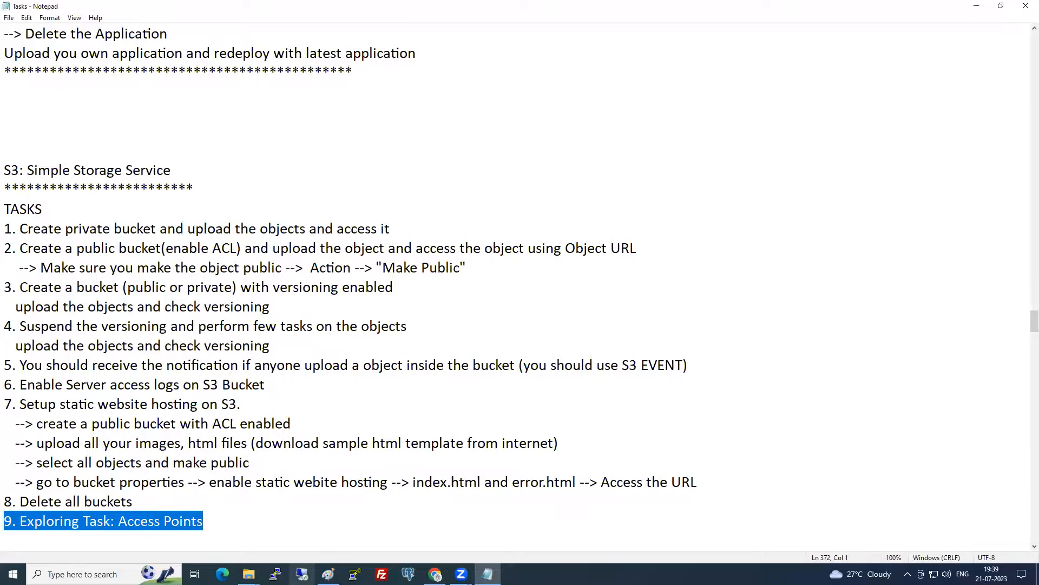
{"action": "left_click", "coordinate": [435, 573]}
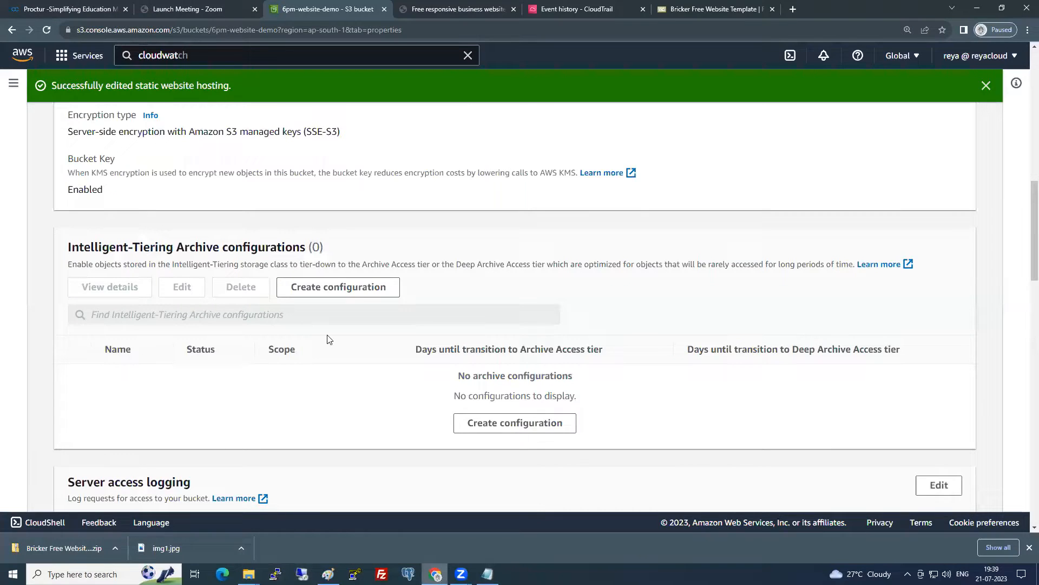
- Show 6pm-website-demo's empty Access Points tab, then mark the static website hosting tasks in Notepad
{"action": "scroll", "coordinate": [454, 211], "scroll_direction": "up", "scroll_amount": 15}
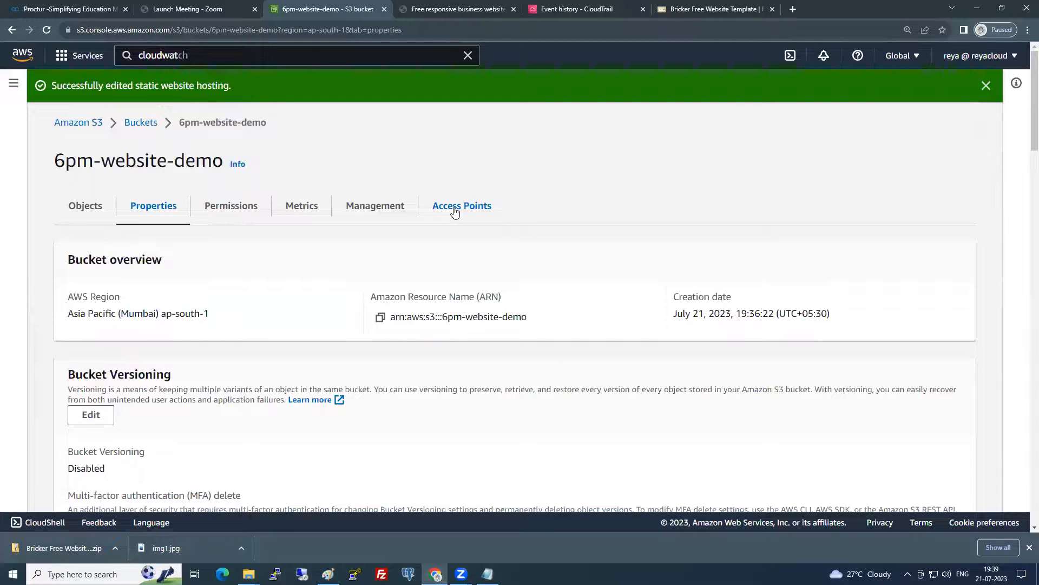
{"action": "left_click", "coordinate": [454, 212]}
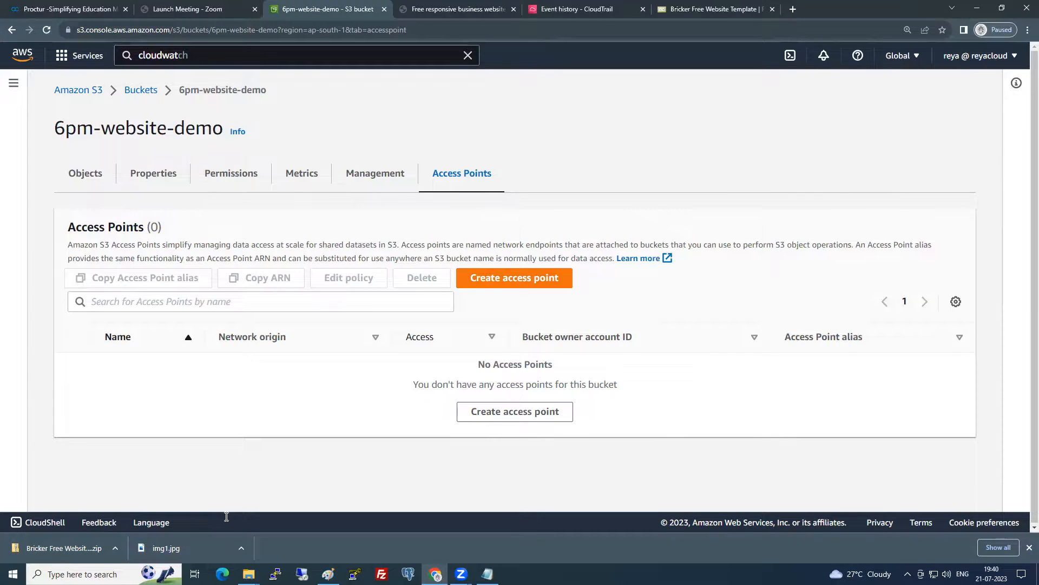
{"action": "key", "text": "alt+Tab"}
{"action": "left_click_drag", "start_coordinate": [698, 482], "coordinate": [6, 410]}
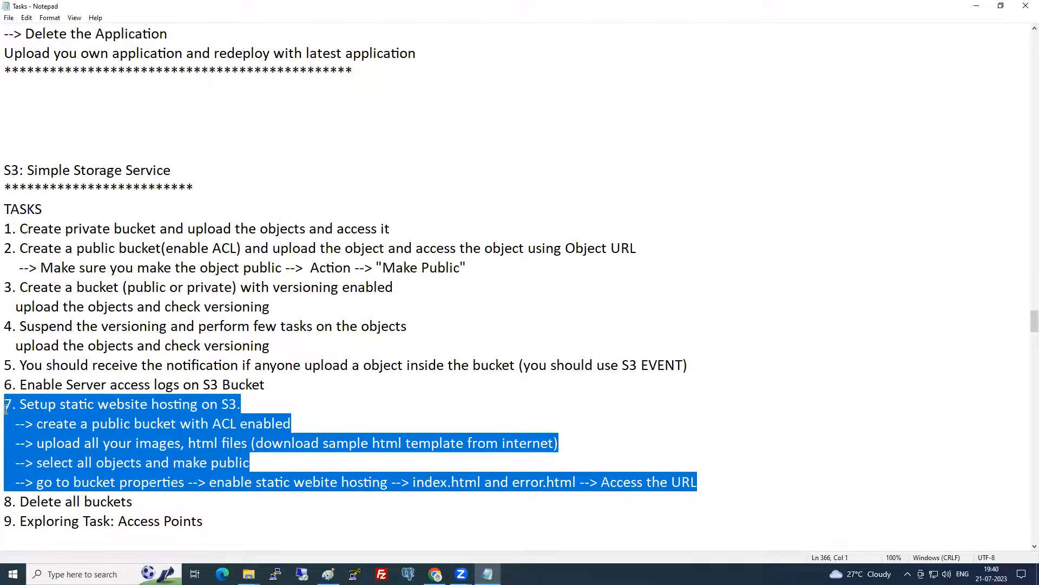
- Add '(Disabled ACL)' after 'bucket' in task 1 and save the Tasks notes
{"action": "left_click", "coordinate": [322, 371]}
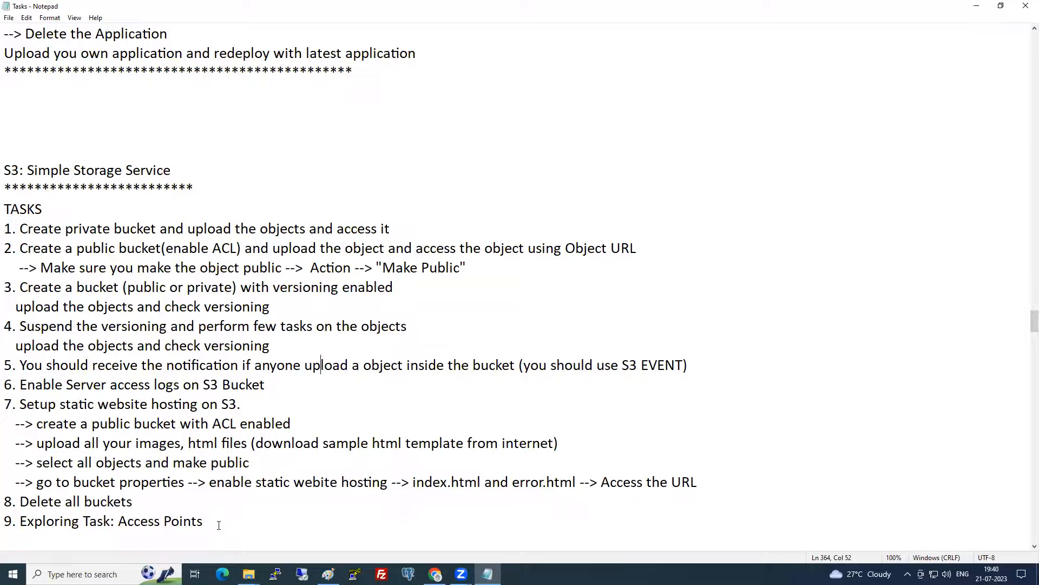
{"action": "left_click", "coordinate": [156, 229]}
{"action": "type", "text": "()"}
{"action": "key", "text": "Left"}
{"action": "type", "text": "Disabled ACL"}
{"action": "key", "text": "ctrl+s"}
- Review the S3 task section, marking tasks 1–6 and 7–9, then switch back to the S3 console
{"action": "left_click_drag", "start_coordinate": [233, 527], "coordinate": [5, 174]}
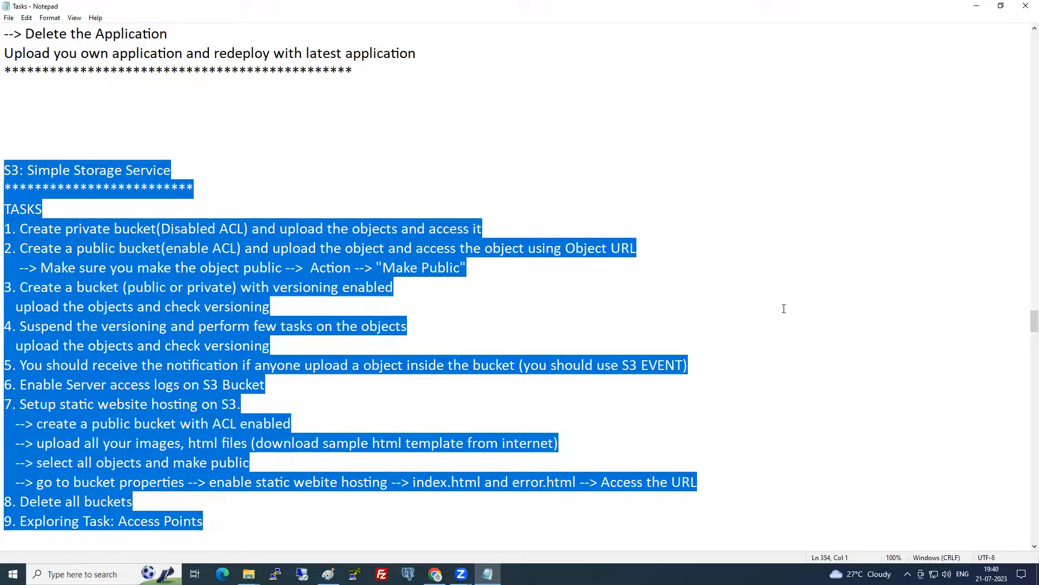
{"action": "left_click", "coordinate": [325, 393]}
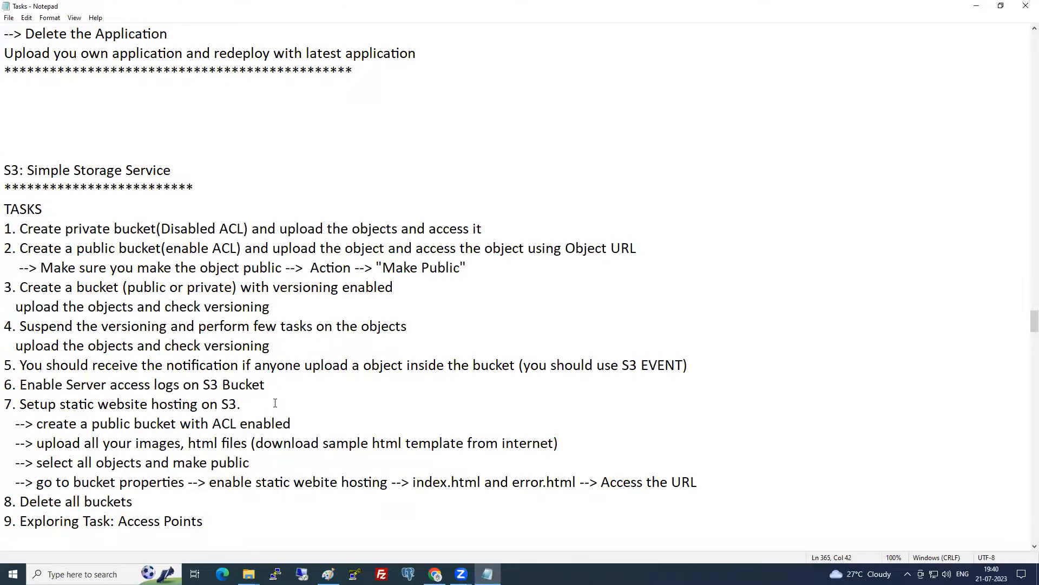
{"action": "left_click_drag", "start_coordinate": [265, 384], "coordinate": [6, 157]}
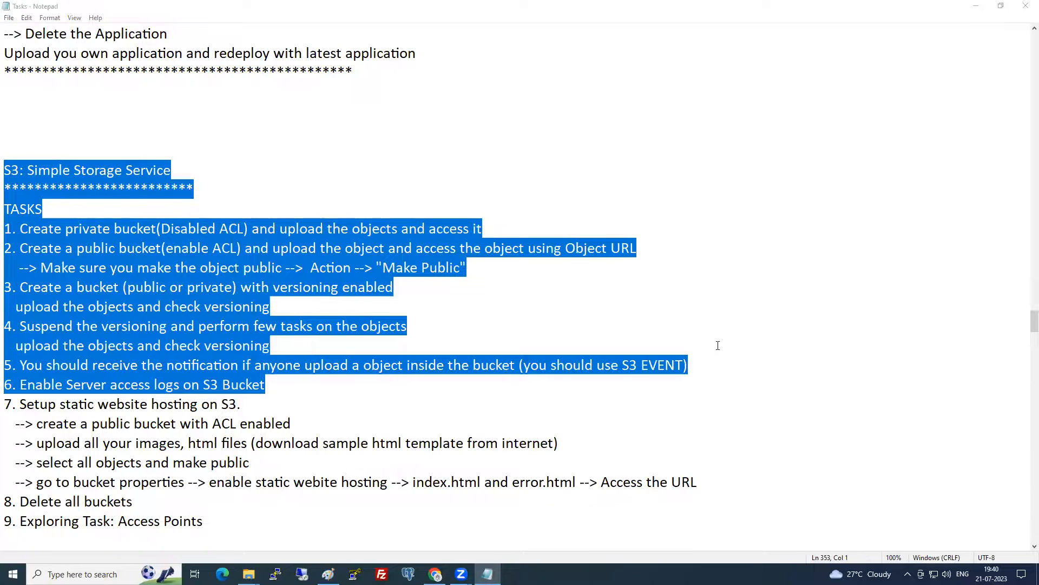
{"action": "left_click", "coordinate": [234, 521]}
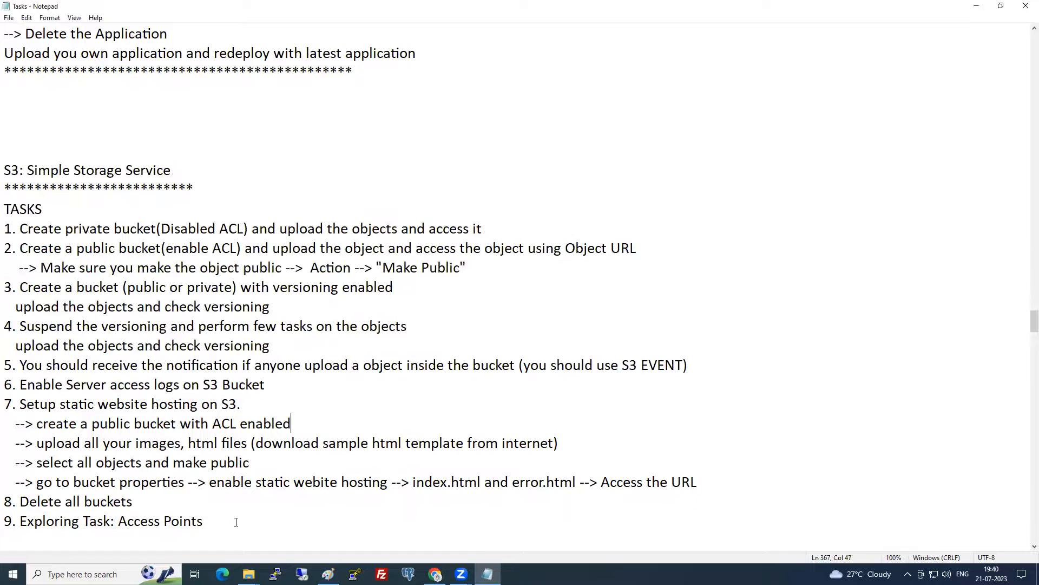
{"action": "left_click_drag", "start_coordinate": [48, 430], "coordinate": [7, 403]}
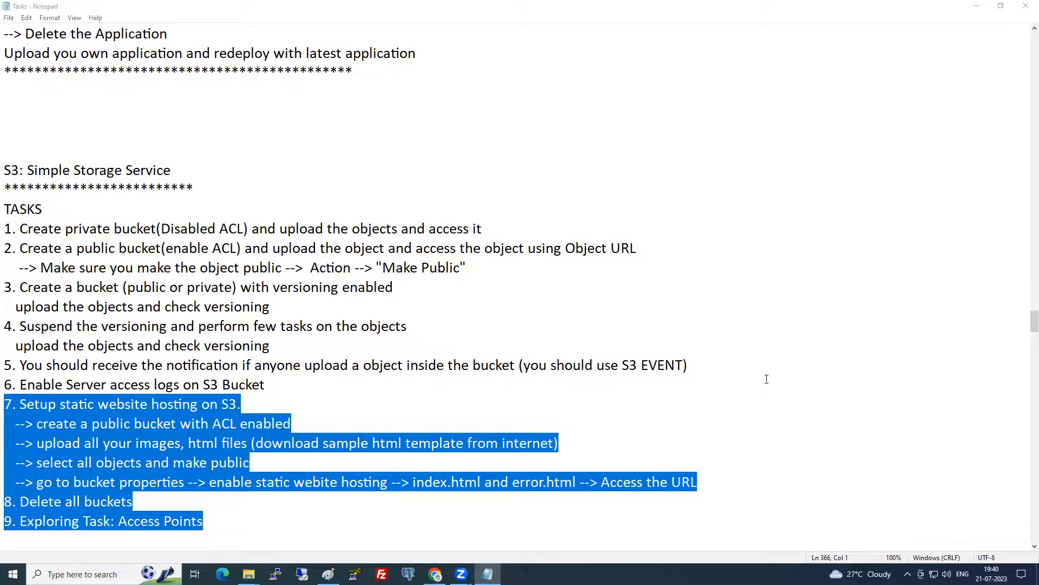
{"action": "left_click", "coordinate": [663, 343]}
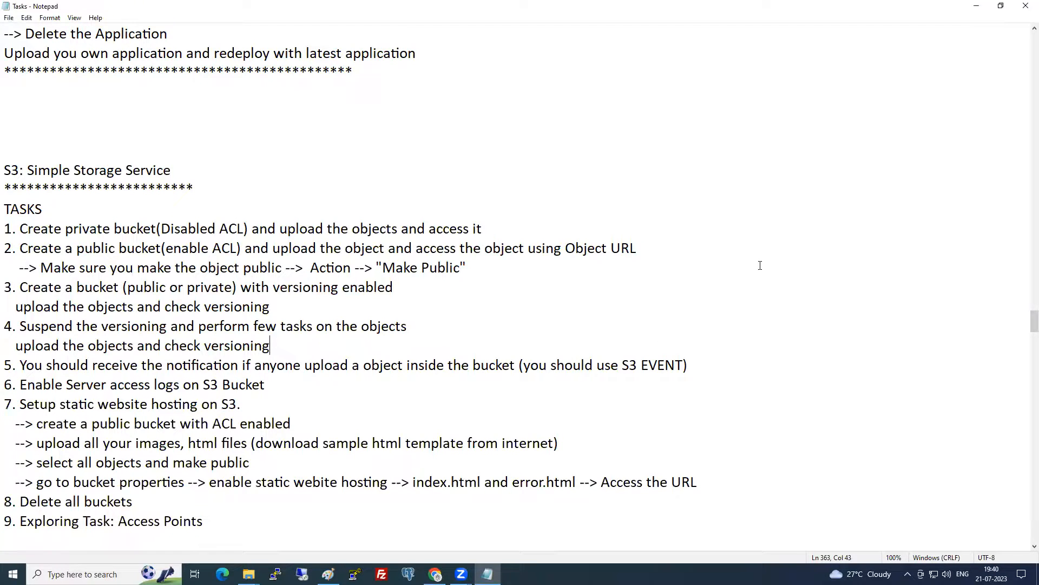
{"action": "scroll", "coordinate": [411, 453], "scroll_direction": "down", "scroll_amount": 2}
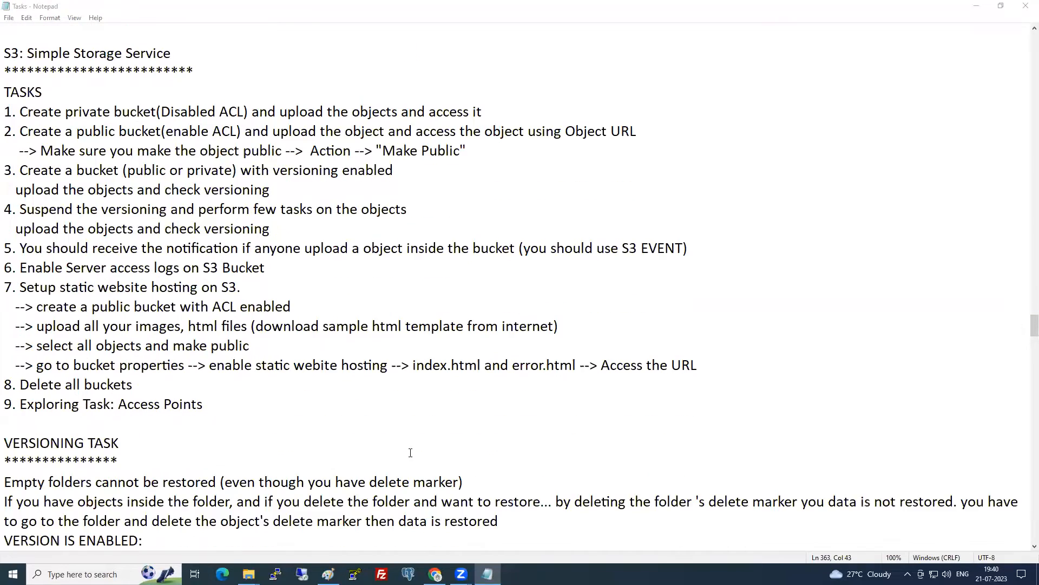
{"action": "scroll", "coordinate": [410, 453], "scroll_direction": "down", "scroll_amount": 13}
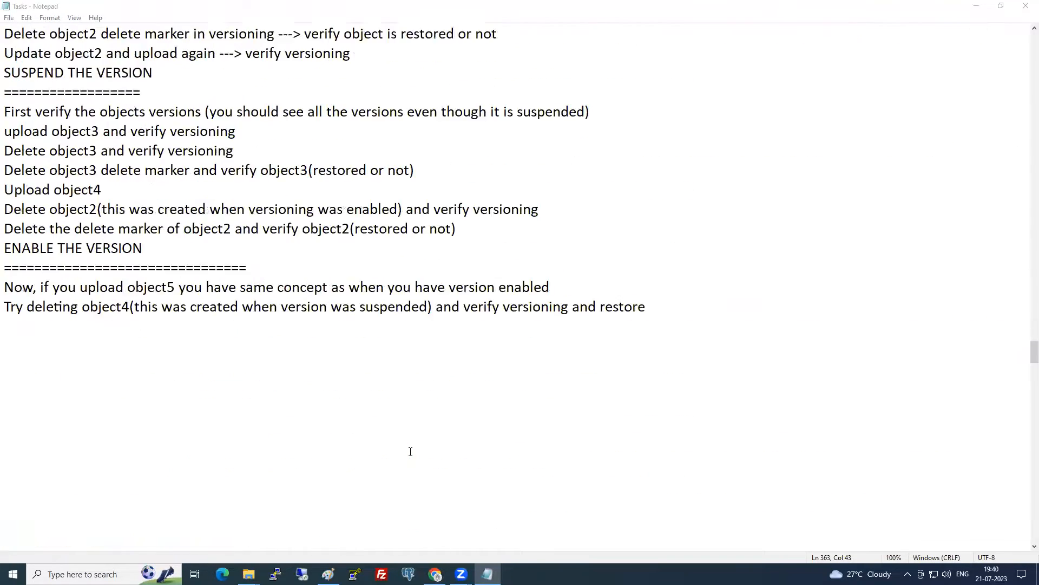
{"action": "scroll", "coordinate": [410, 451], "scroll_direction": "up", "scroll_amount": 11}
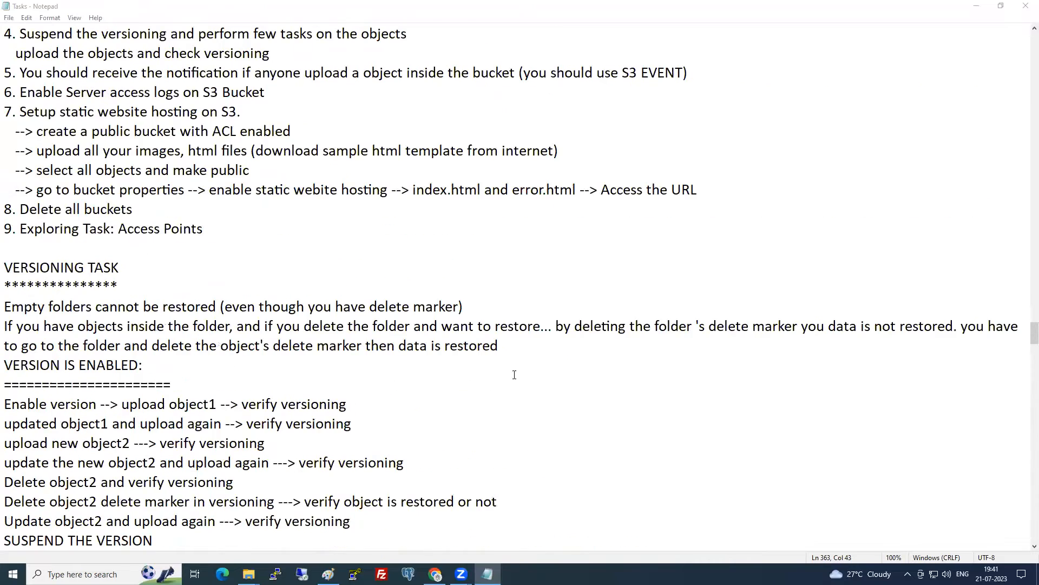
{"action": "scroll", "coordinate": [424, 447], "scroll_direction": "up", "scroll_amount": 5}
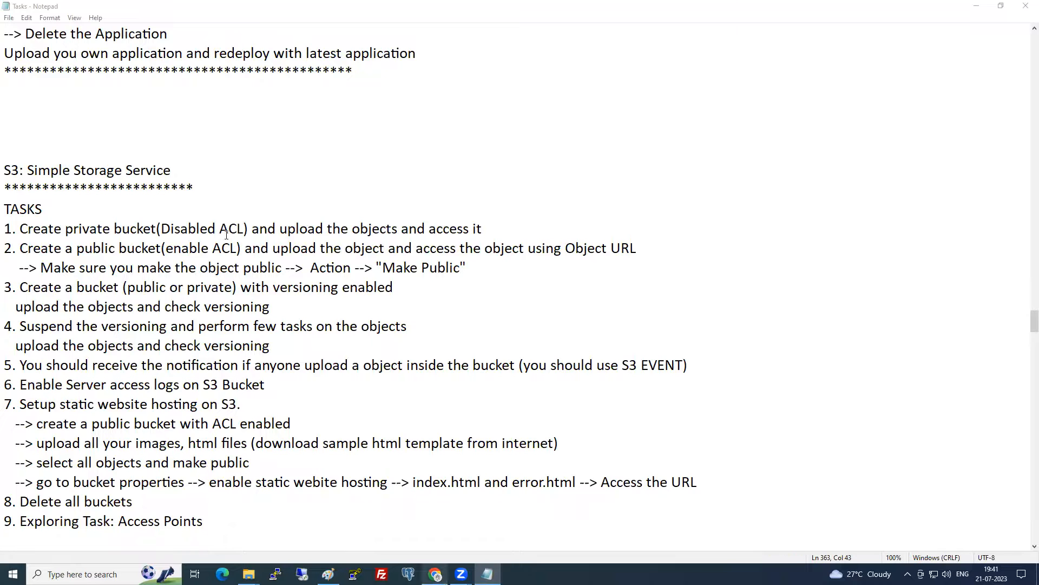
{"action": "key", "text": "alt+Tab"}
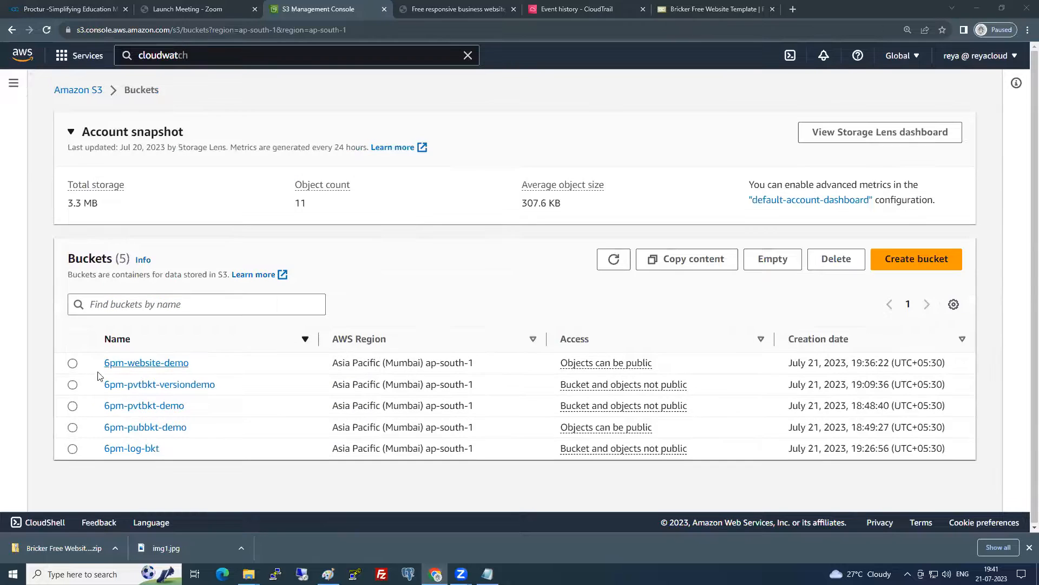
- Check the objects in 6pm-pvtbkt-versiondemo and 6pm-log-bkt, returning to the bucket list
{"action": "left_click", "coordinate": [174, 388]}
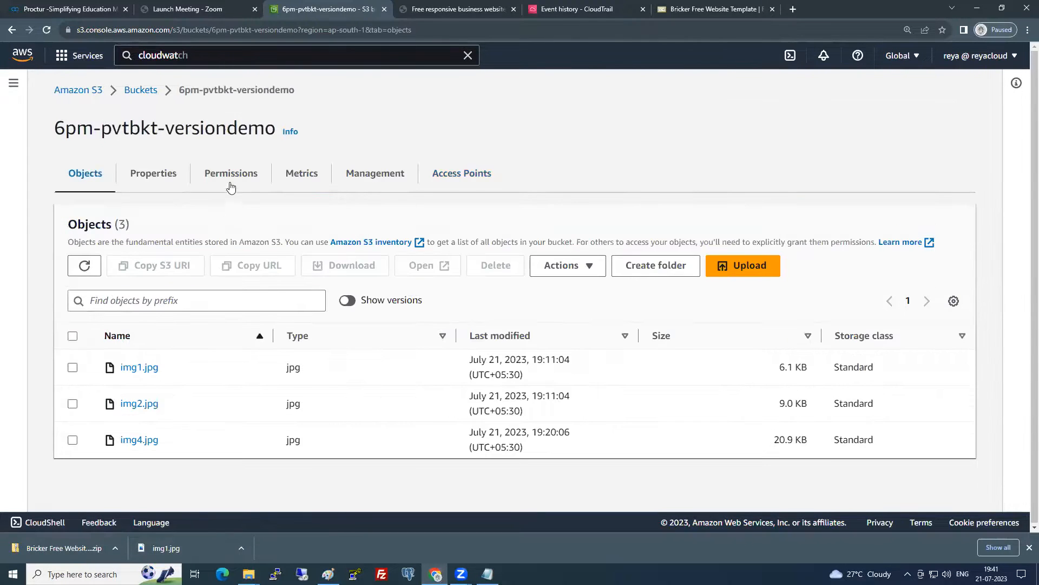
{"action": "left_click", "coordinate": [140, 90]}
{"action": "left_click", "coordinate": [147, 390]}
{"action": "left_click", "coordinate": [140, 90]}
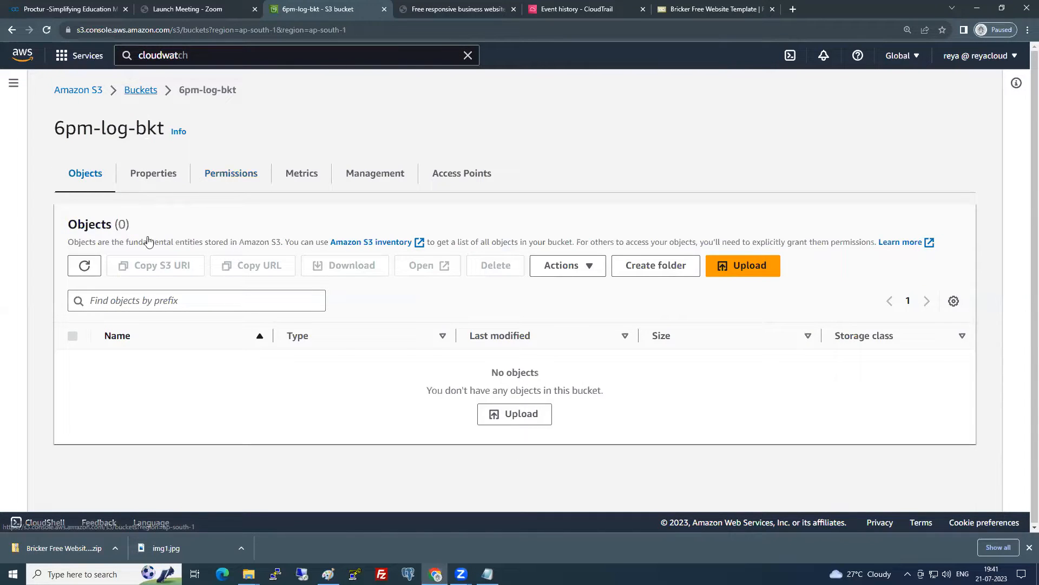
- Empty the 6pm-website-demo bucket, confirming with 'permanently delete'
{"action": "left_click", "coordinate": [72, 355]}
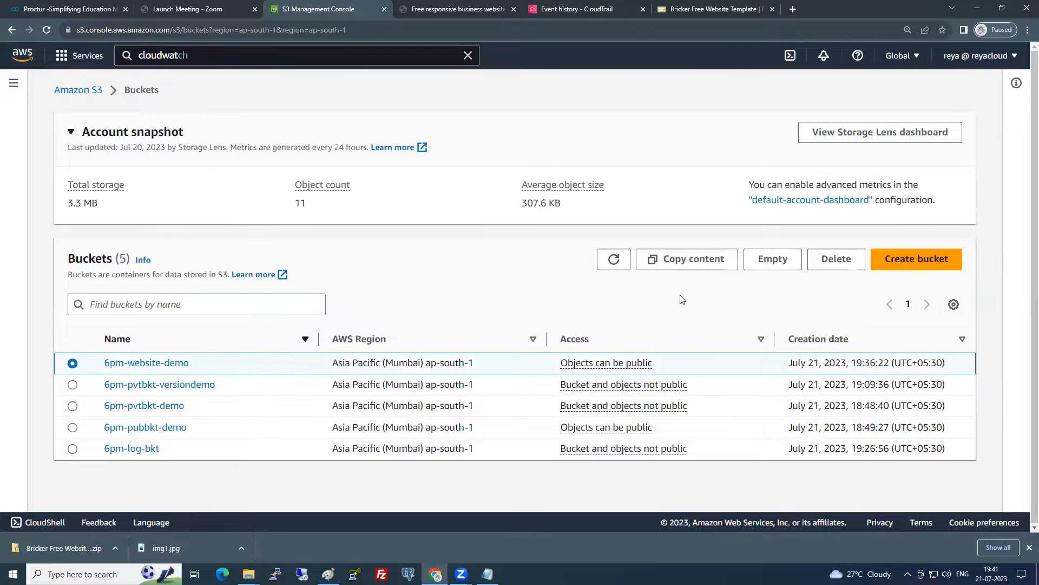
{"action": "left_click", "coordinate": [779, 261]}
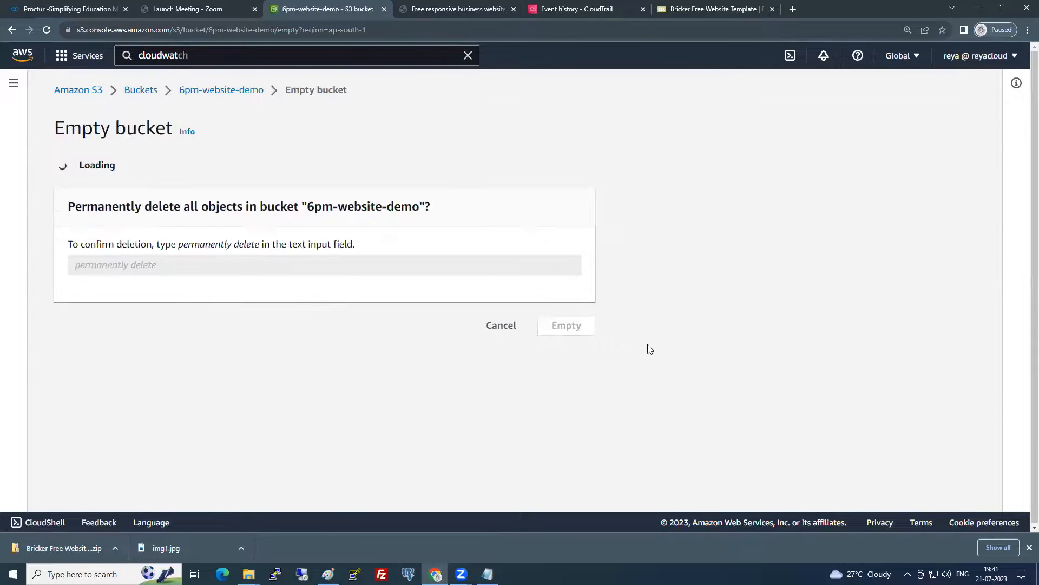
{"action": "left_click_drag", "start_coordinate": [178, 395], "coordinate": [260, 394]}
{"action": "key", "text": "ctrl+c"}
{"action": "left_click", "coordinate": [248, 411]}
{"action": "key", "text": "ctrl+v"}
{"action": "left_click", "coordinate": [558, 467]}
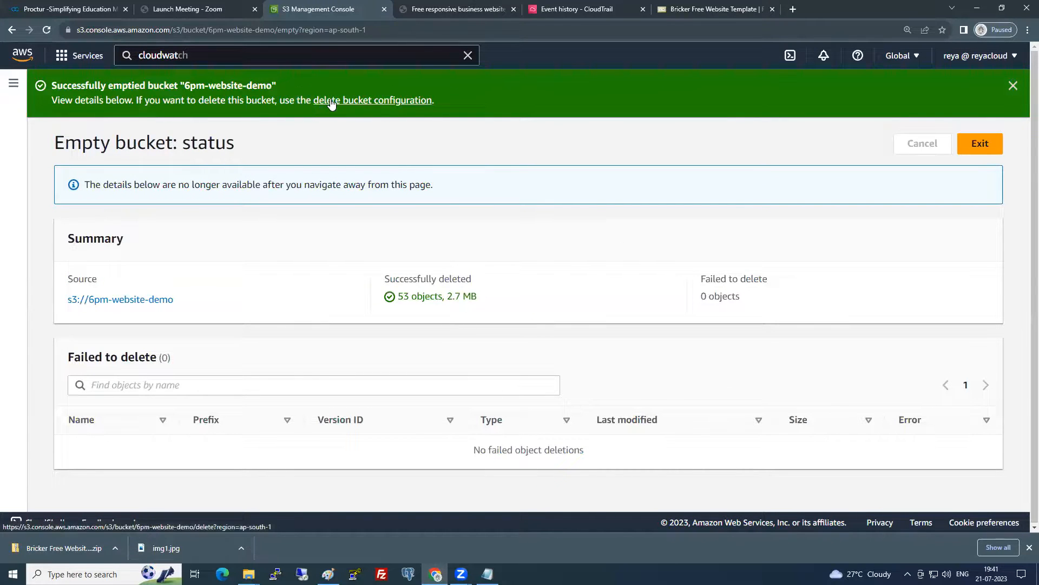
- Delete the emptied 6pm-website-demo bucket, confirming with its name
{"action": "left_click", "coordinate": [362, 101]}
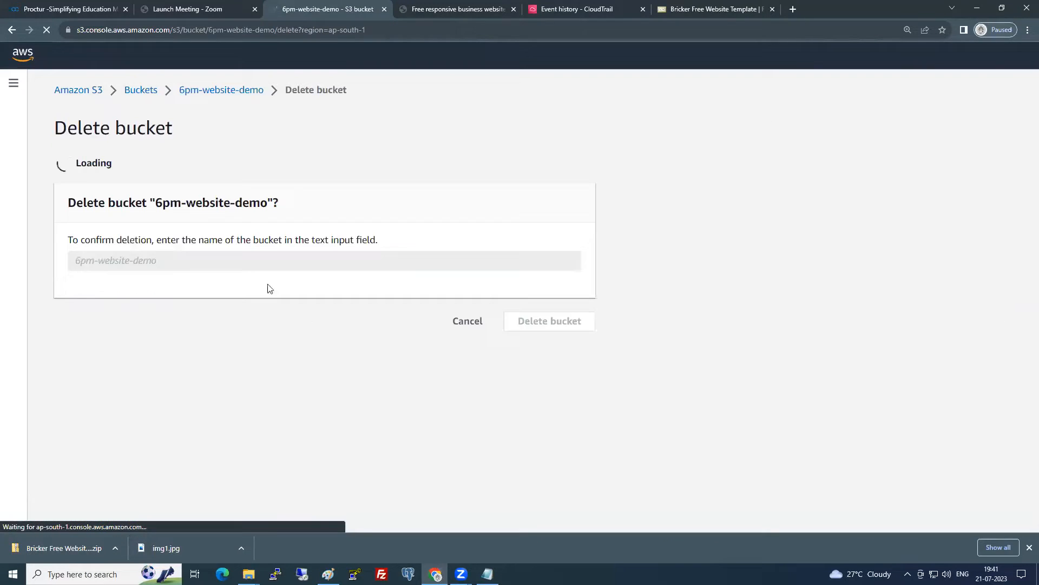
{"action": "left_click_drag", "start_coordinate": [199, 207], "coordinate": [158, 208]}
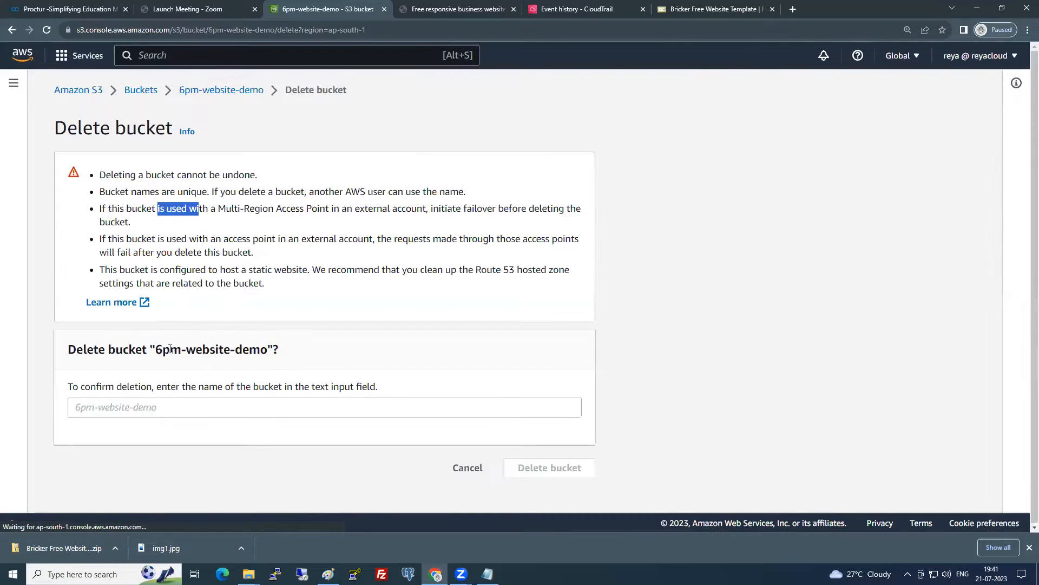
{"action": "left_click_drag", "start_coordinate": [155, 350], "coordinate": [268, 349]}
{"action": "key", "text": "ctrl+c"}
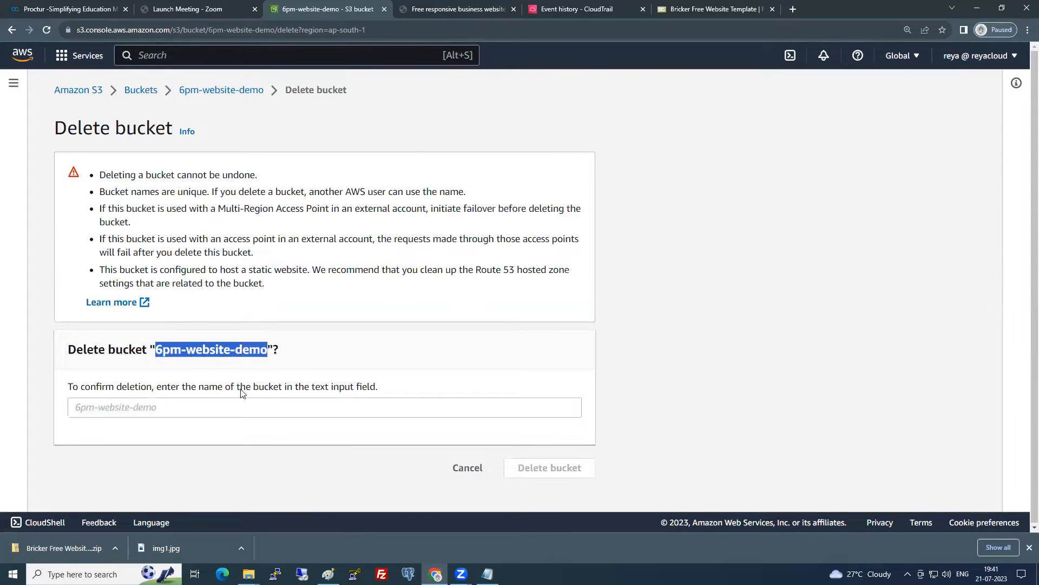
{"action": "left_click", "coordinate": [244, 415]}
{"action": "key", "text": "ctrl+v"}
{"action": "left_click", "coordinate": [551, 467]}
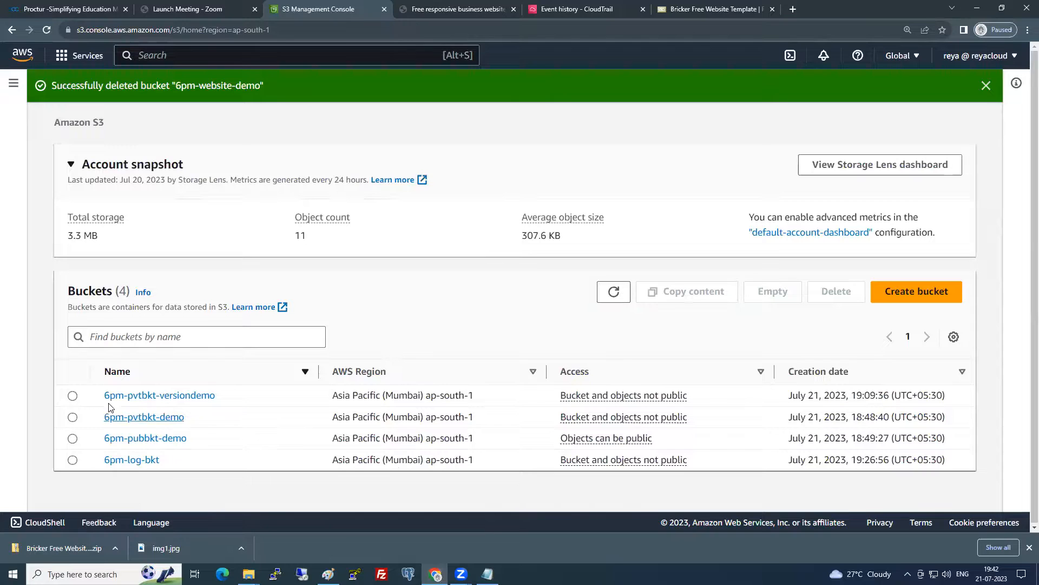
- Empty 6pm-pvtbkt-versiondemo, confirming with 'permanently delete'
{"action": "left_click", "coordinate": [73, 396]}
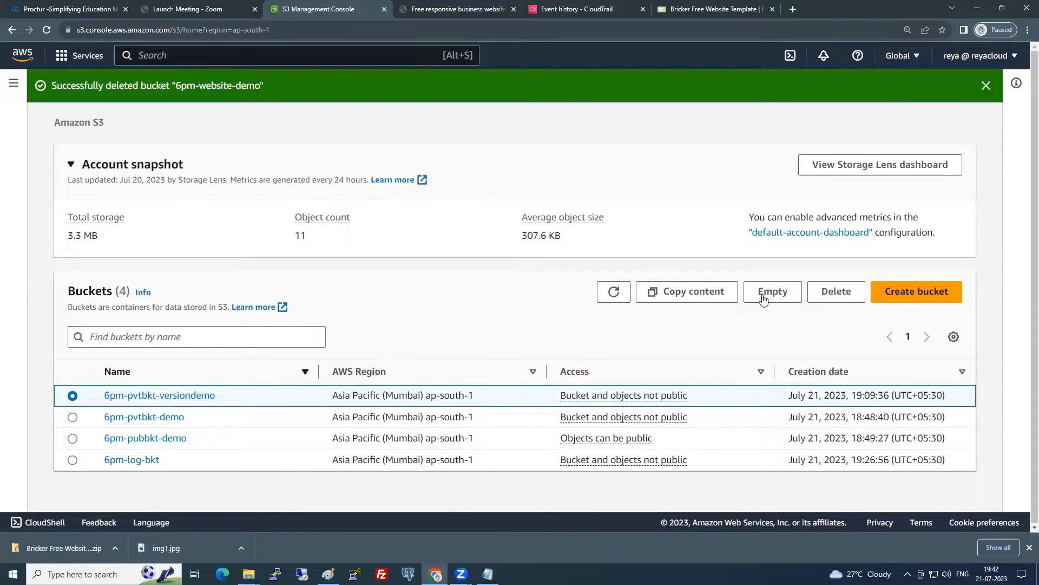
{"action": "left_click", "coordinate": [786, 303]}
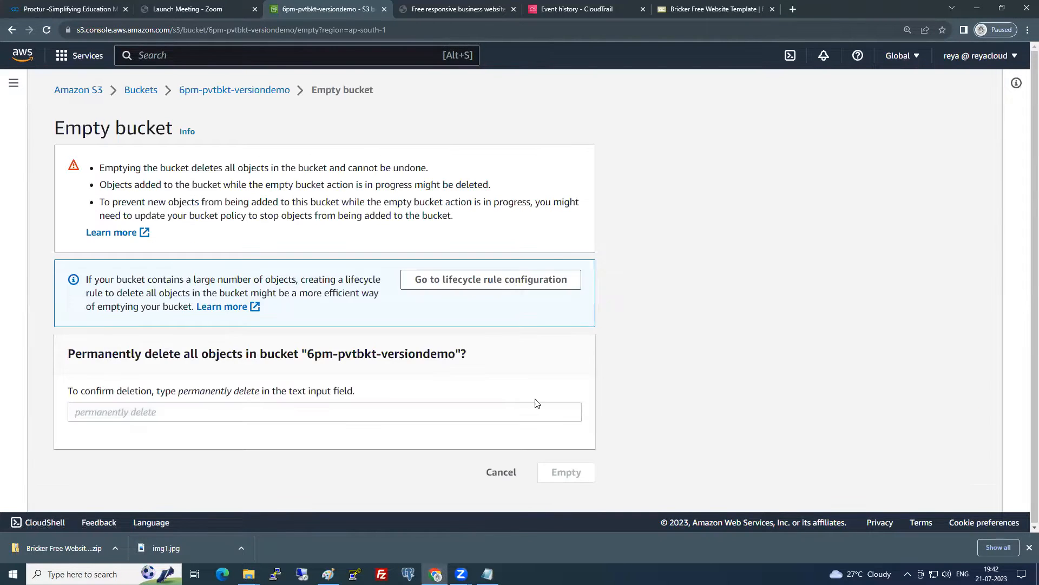
{"action": "left_click_drag", "start_coordinate": [178, 391], "coordinate": [260, 391]}
{"action": "key", "text": "ctrl+c"}
{"action": "left_click", "coordinate": [303, 416]}
{"action": "key", "text": "ctrl+v"}
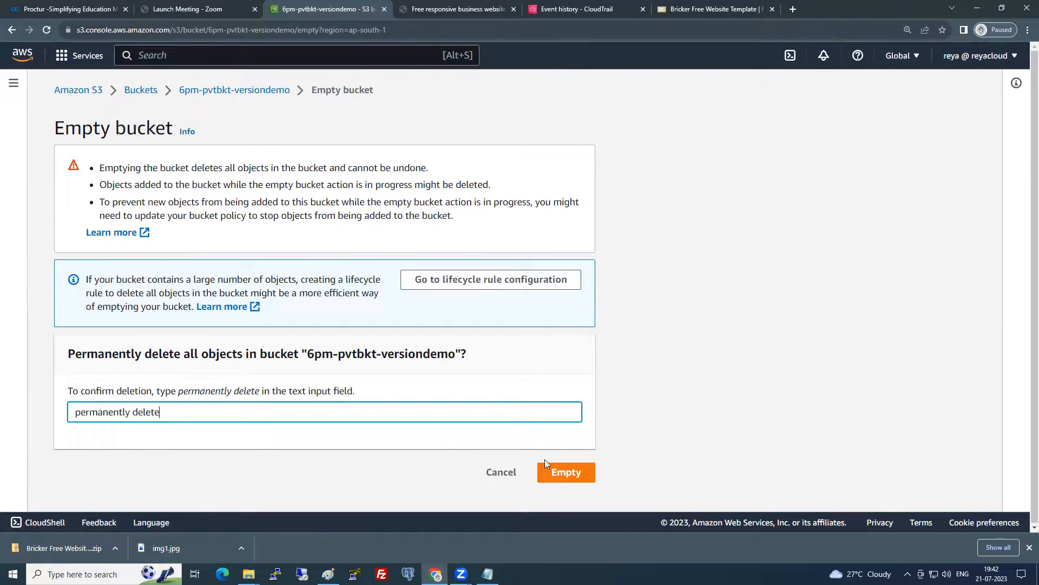
{"action": "left_click", "coordinate": [563, 472]}
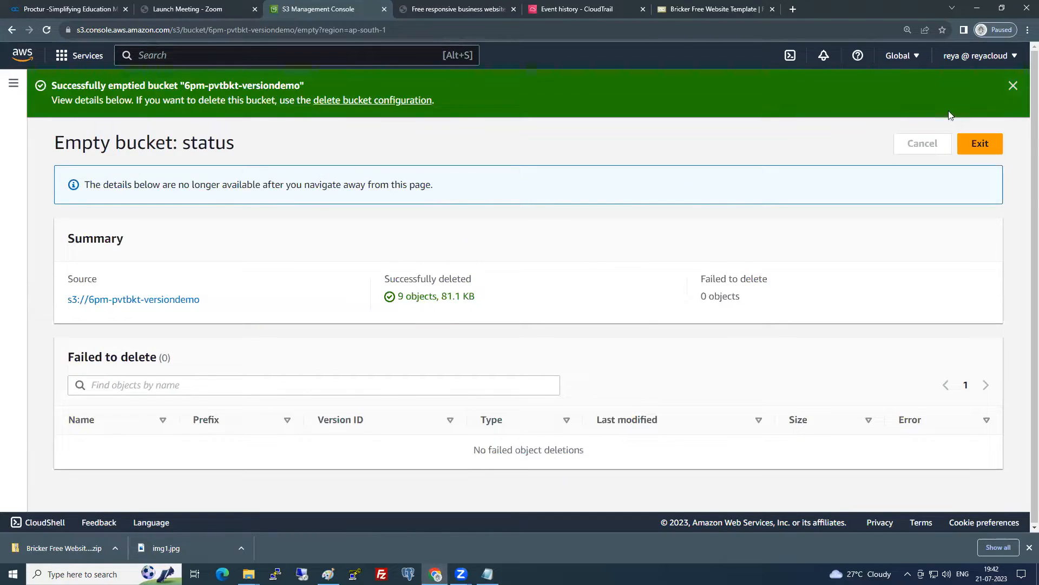
{"action": "left_click", "coordinate": [981, 144]}
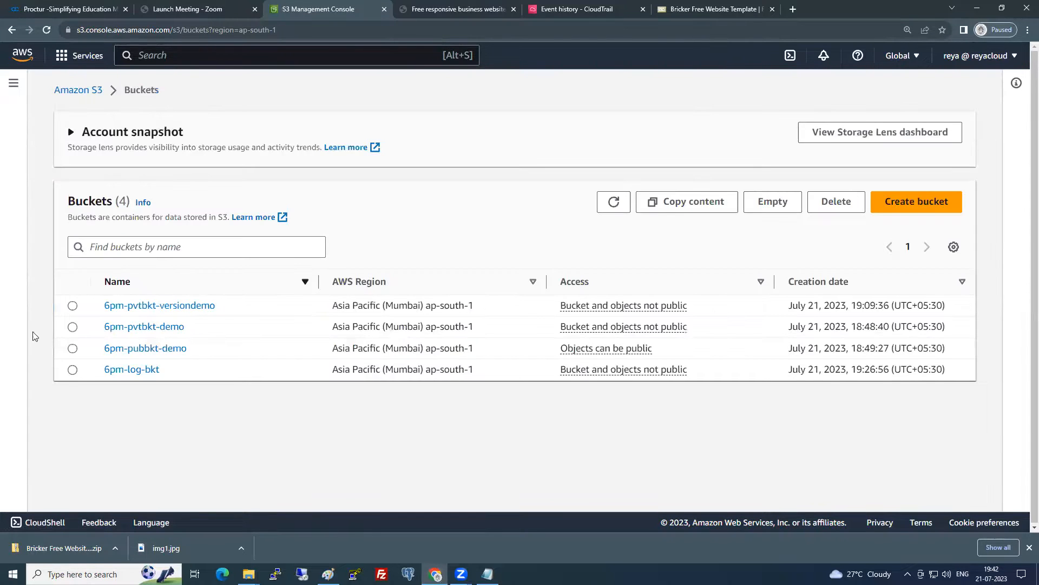
- Delete the emptied 6pm-pvtbkt-versiondemo bucket, confirming with its name
{"action": "left_click", "coordinate": [73, 363]}
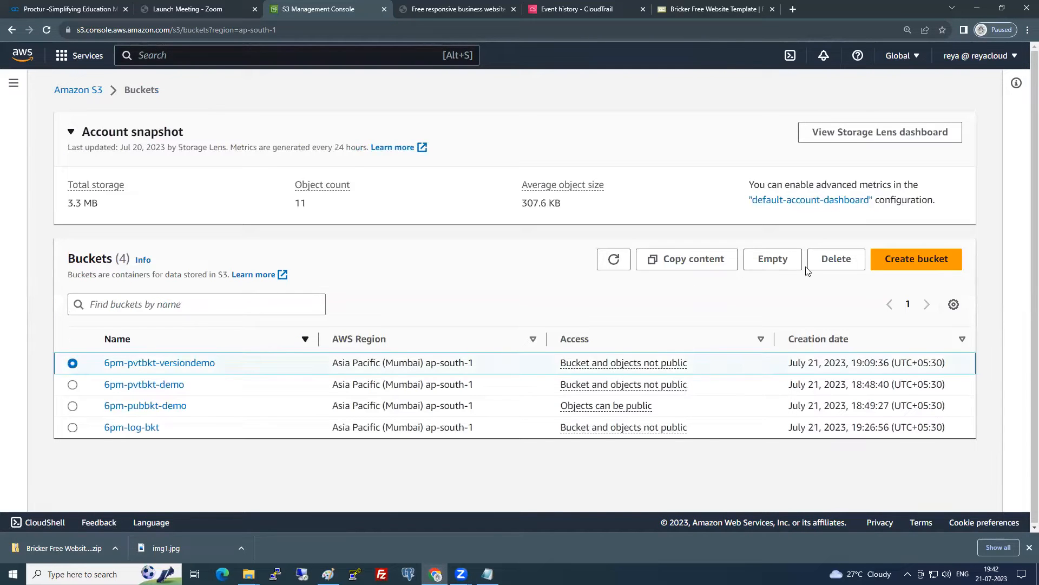
{"action": "left_click", "coordinate": [837, 259]}
{"action": "left_click_drag", "start_coordinate": [156, 319], "coordinate": [308, 318]}
{"action": "key", "text": "ctrl+c"}
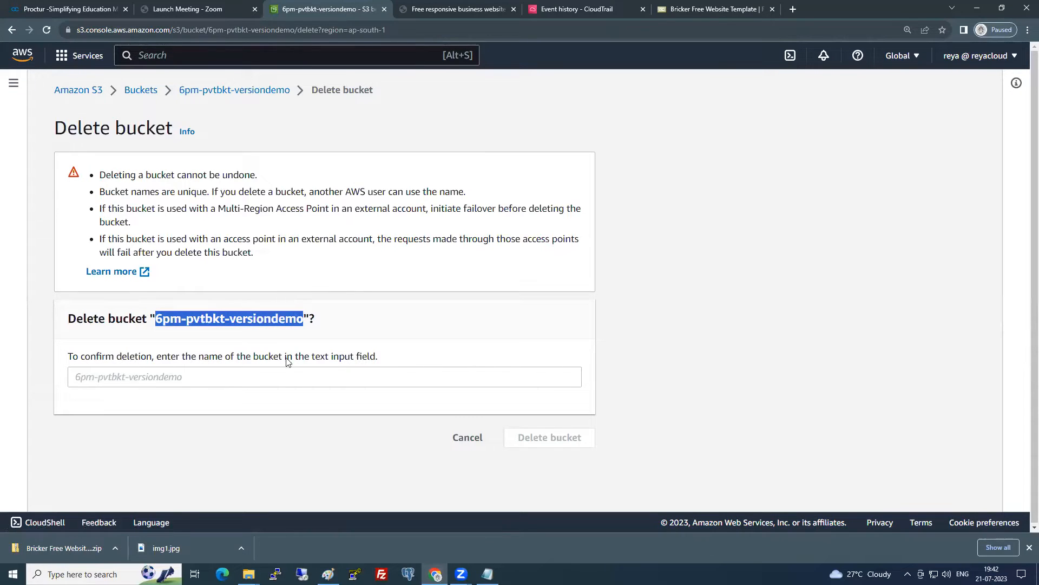
{"action": "left_click", "coordinate": [282, 379]}
{"action": "key", "text": "ctrl+v"}
{"action": "left_click", "coordinate": [548, 439]}
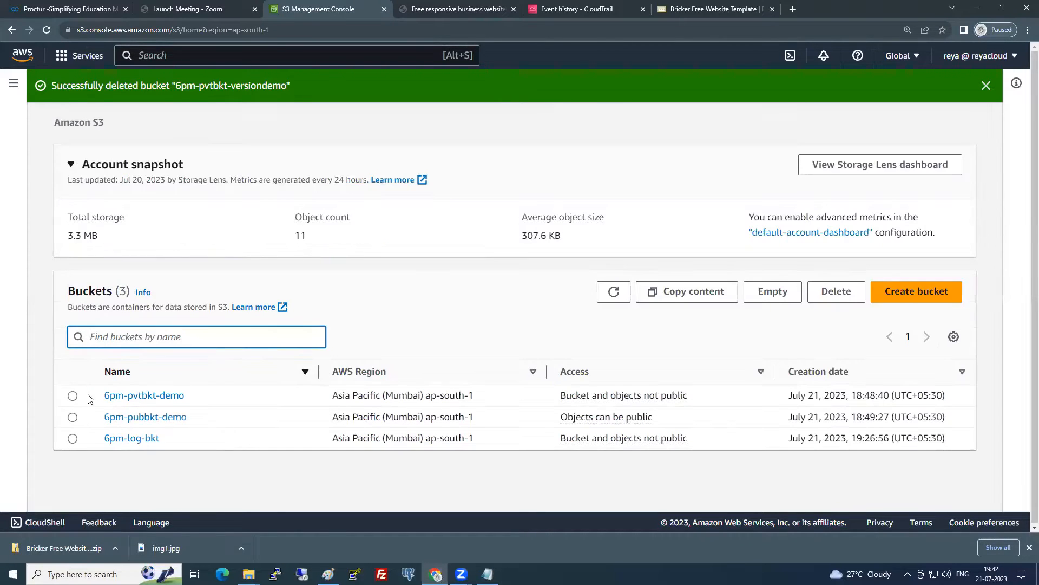
- Empty 6pm-pvtbkt-demo, confirming with 'permanently delete'
{"action": "left_click", "coordinate": [76, 398]}
{"action": "left_click", "coordinate": [772, 291]}
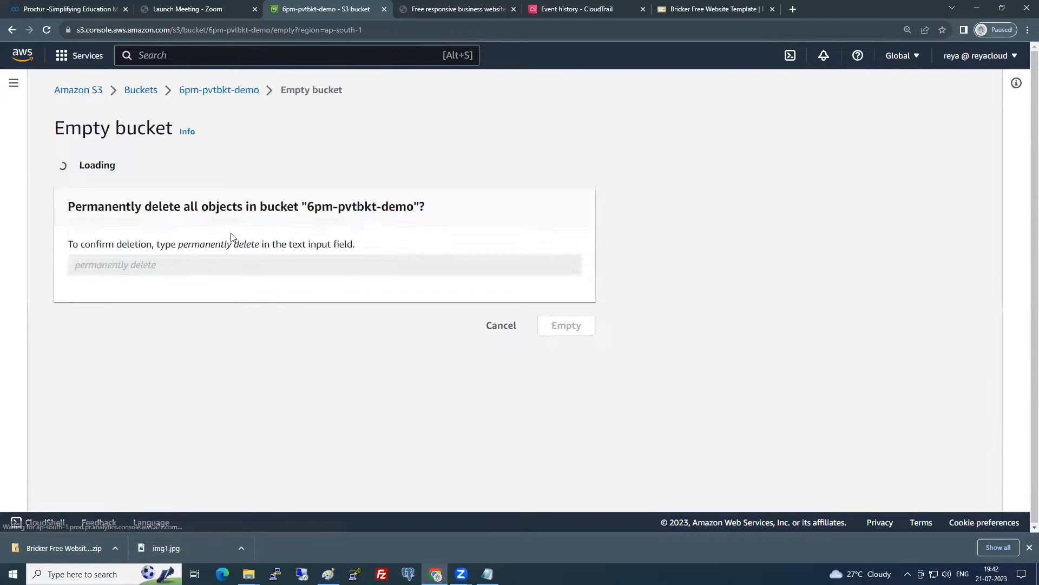
{"action": "left_click_drag", "start_coordinate": [179, 391], "coordinate": [260, 392]}
{"action": "left_click", "coordinate": [252, 411]}
{"action": "key", "text": "ctrl+v"}
{"action": "left_click", "coordinate": [560, 472]}
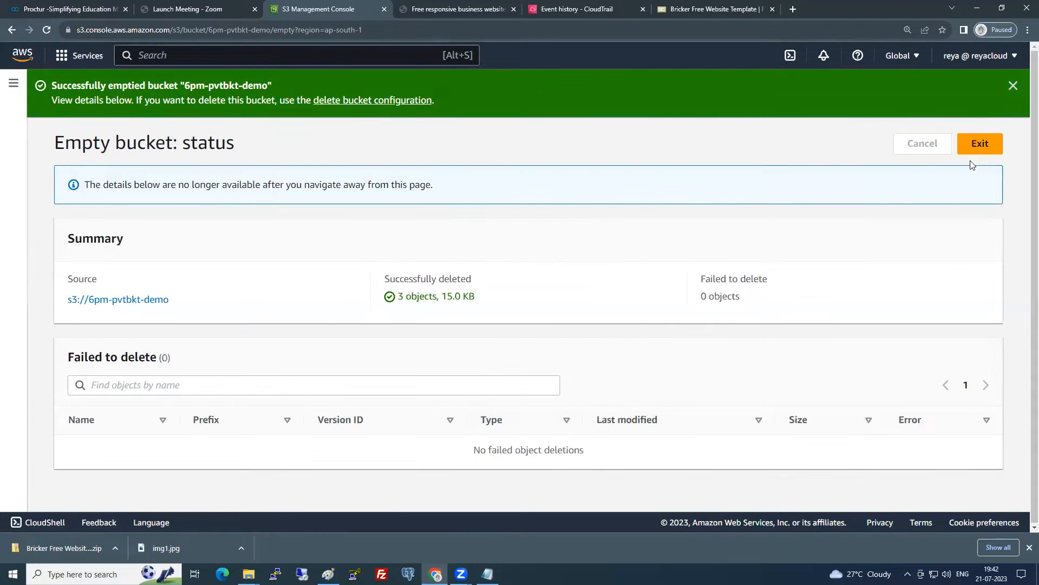
- Delete the emptied 6pm-pvtbkt-demo bucket, confirming with its name
{"action": "left_click", "coordinate": [334, 103]}
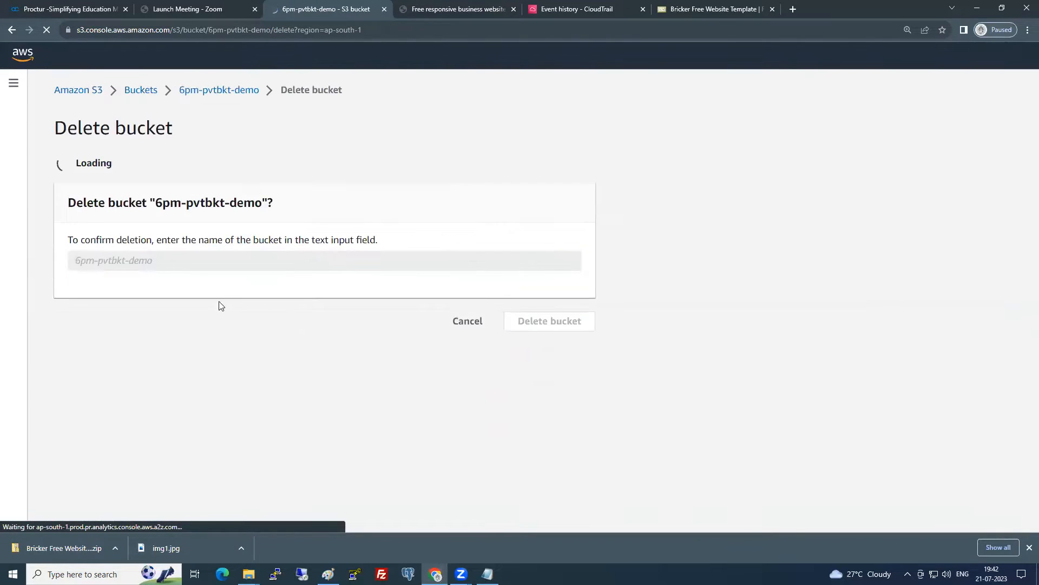
{"action": "left_click_drag", "start_coordinate": [157, 320], "coordinate": [261, 322]}
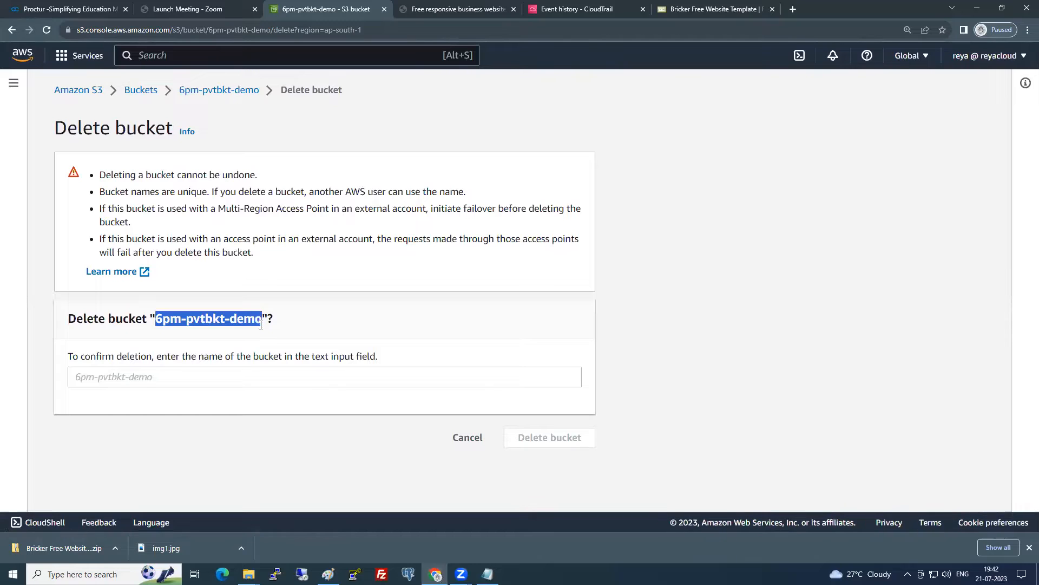
{"action": "left_click", "coordinate": [245, 378]}
{"action": "key", "text": "ctrl+v"}
{"action": "left_click", "coordinate": [562, 443]}
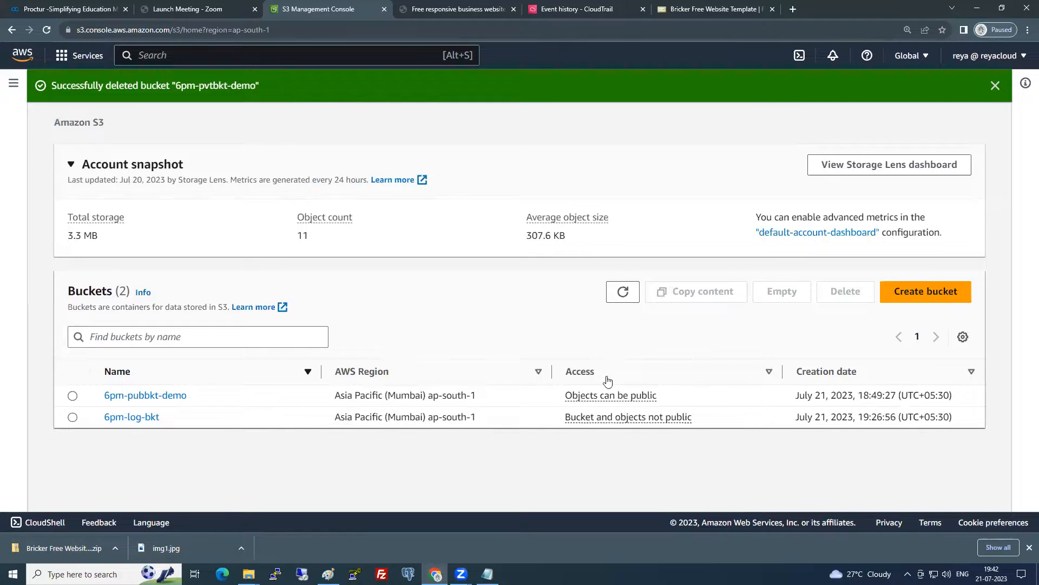
- Empty 6pm-pubbkt-demo, confirming with 'permanently delete'
{"action": "left_click", "coordinate": [81, 399]}
{"action": "left_click", "coordinate": [782, 291]}
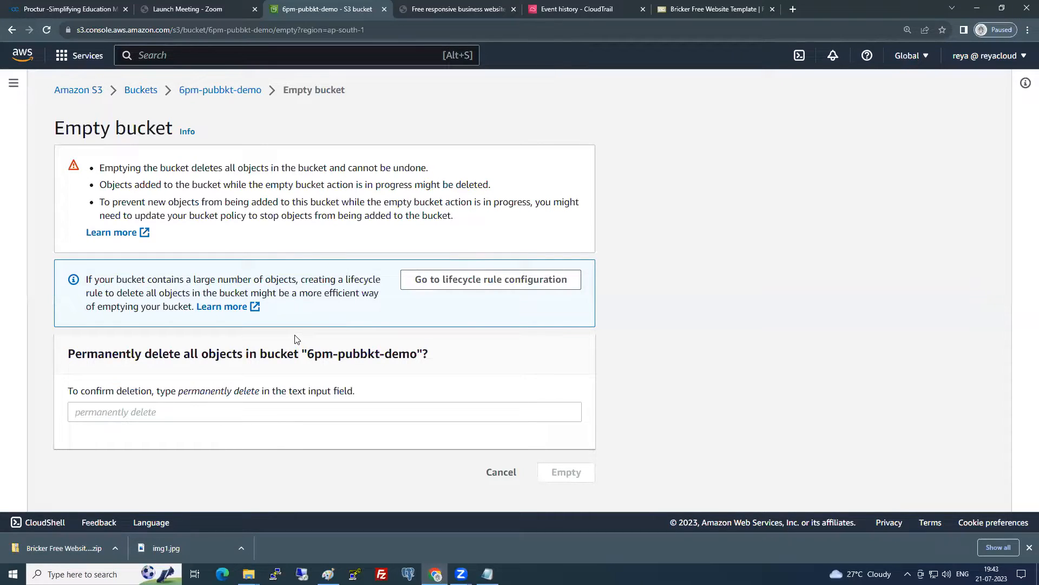
{"action": "left_click_drag", "start_coordinate": [184, 392], "coordinate": [261, 394]}
{"action": "key", "text": "ctrl+c"}
{"action": "left_click", "coordinate": [460, 414]}
{"action": "key", "text": "ctrl+v"}
{"action": "left_click", "coordinate": [576, 464]}
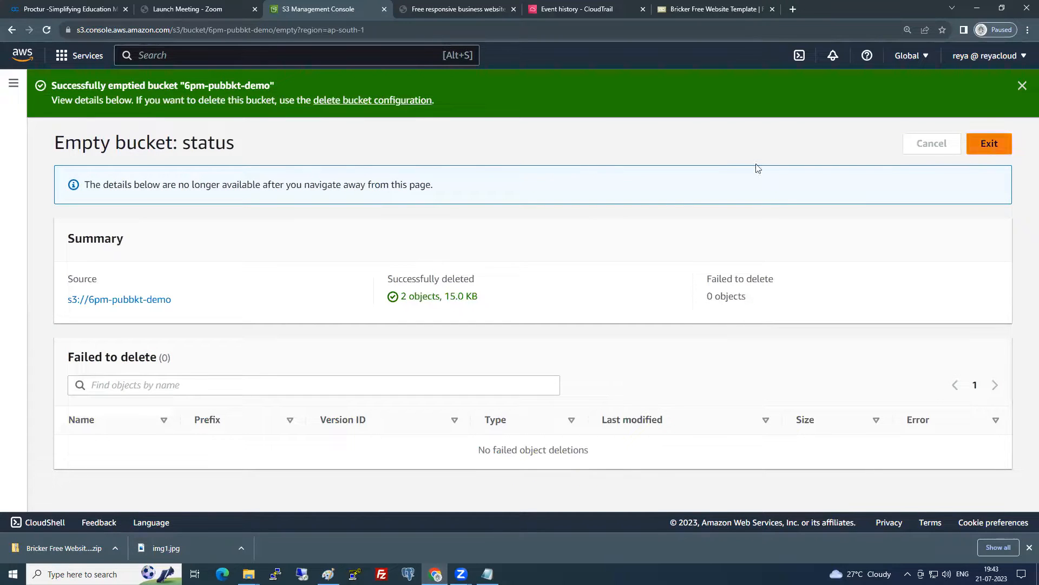
- Delete the emptied 6pm-pubbkt-demo bucket, confirming with its name
{"action": "left_click", "coordinate": [414, 101]}
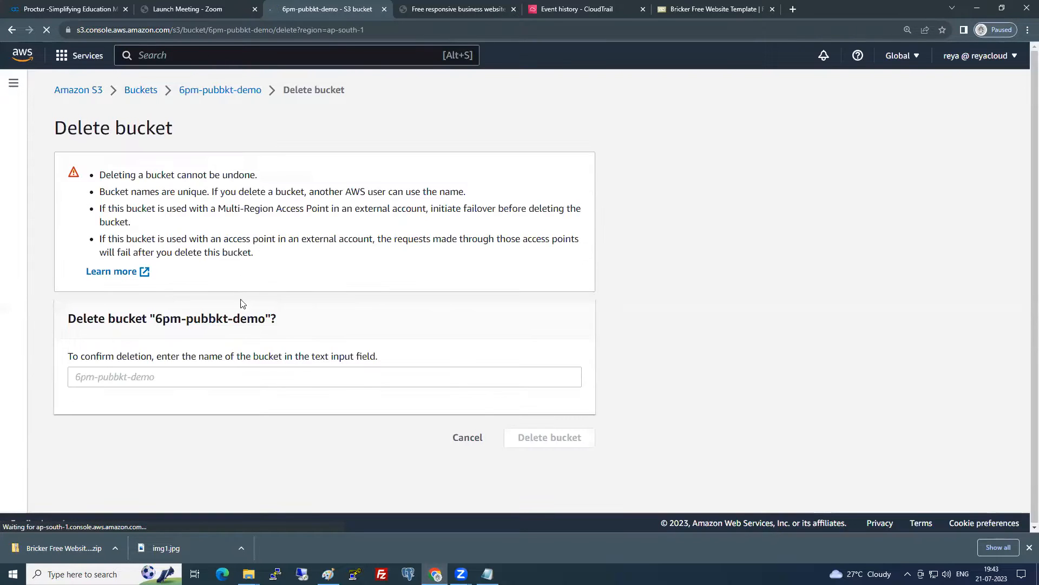
{"action": "left_click_drag", "start_coordinate": [156, 320], "coordinate": [265, 319]}
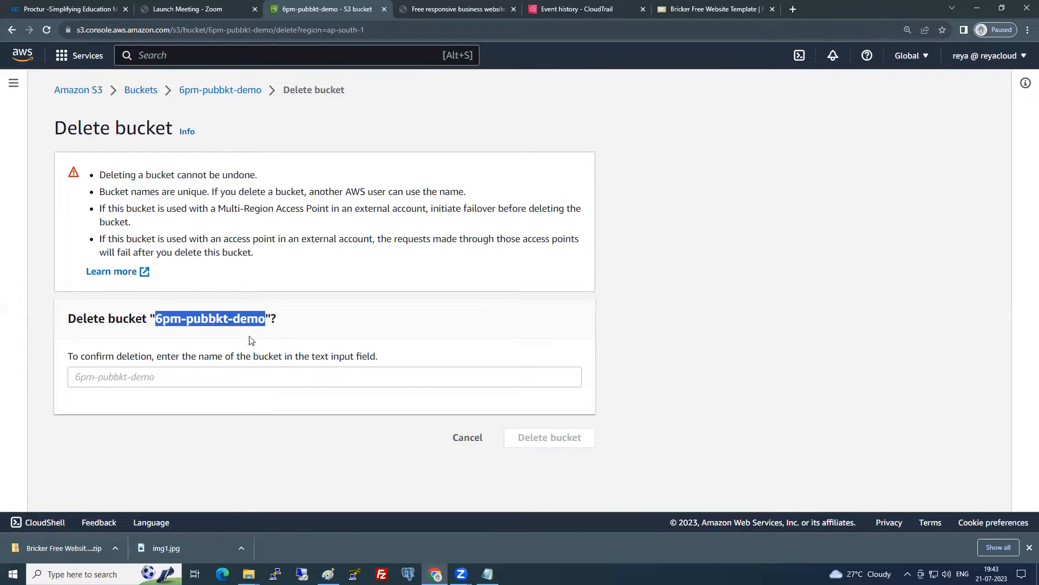
{"action": "left_click", "coordinate": [302, 379]}
{"action": "key", "text": "ctrl+v"}
{"action": "left_click", "coordinate": [565, 438]}
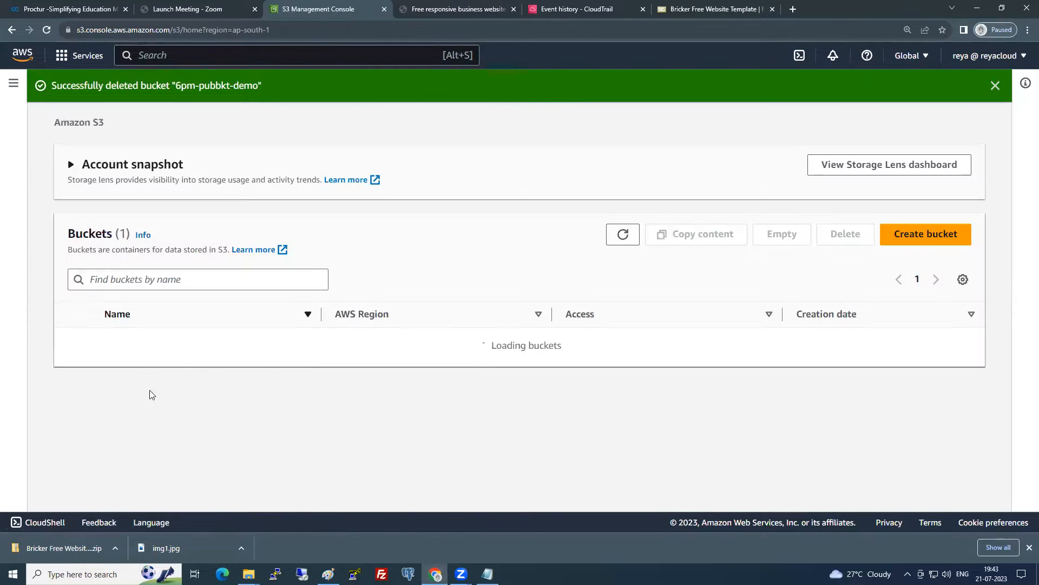
- Delete the last bucket, 6pm-log-bkt, confirming with its name, and dismiss the success banner
{"action": "left_click", "coordinate": [74, 398]}
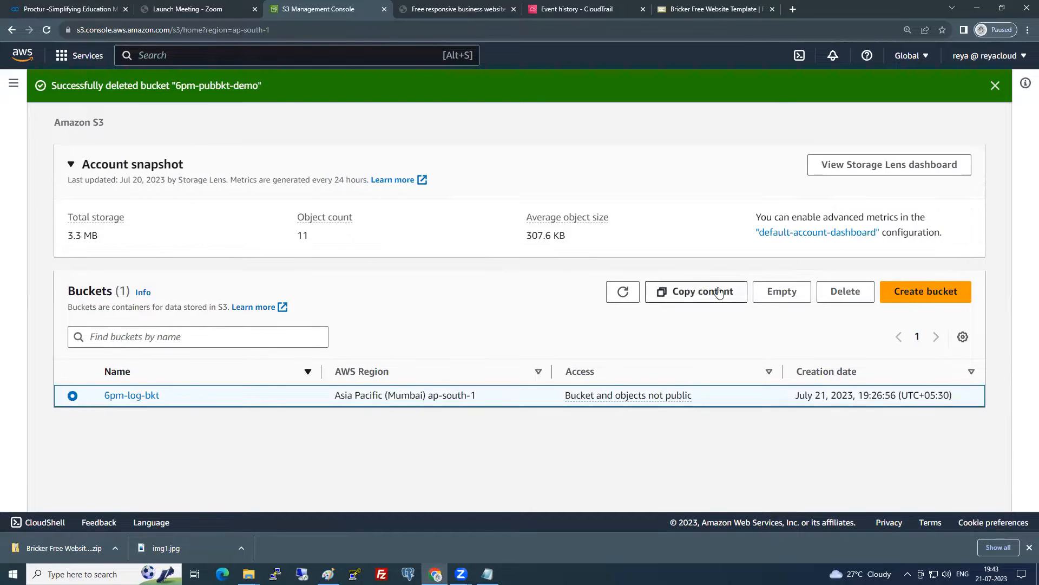
{"action": "left_click", "coordinate": [820, 292]}
{"action": "left_click_drag", "start_coordinate": [155, 319], "coordinate": [227, 320]}
{"action": "key", "text": "ctrl+c"}
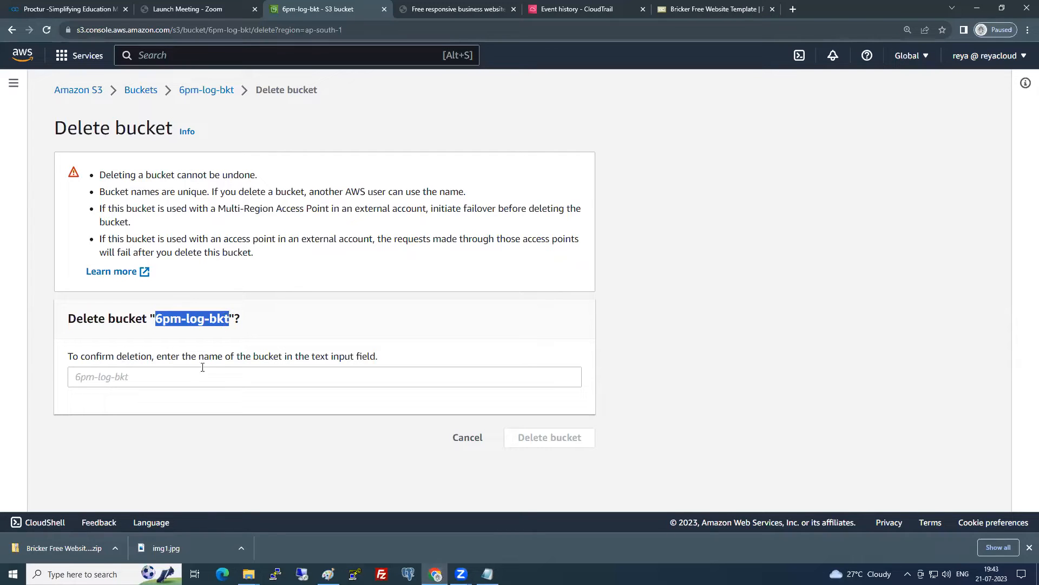
{"action": "left_click", "coordinate": [199, 377]}
{"action": "key", "text": "ctrl+v"}
{"action": "left_click", "coordinate": [543, 437]}
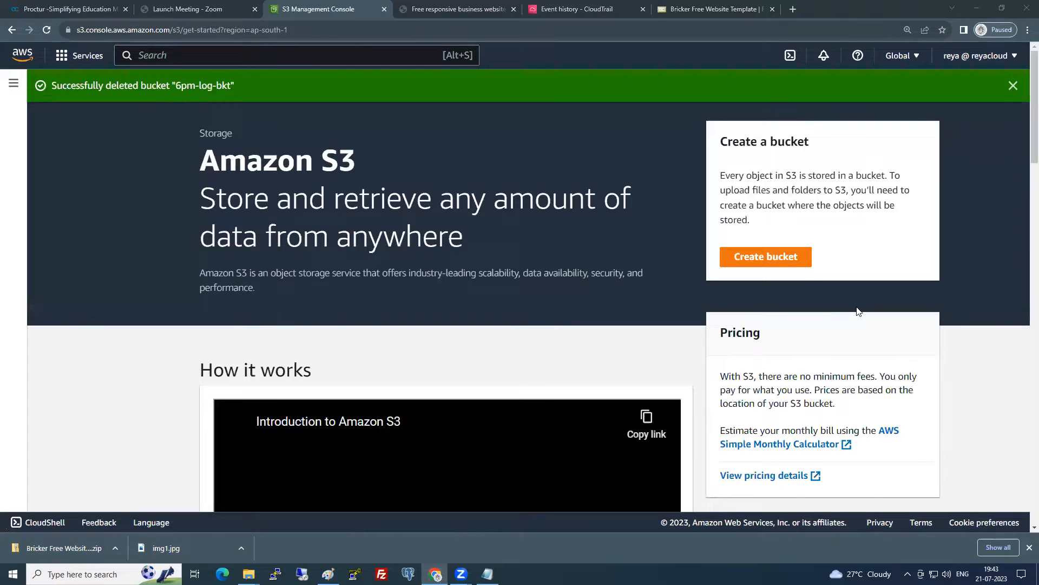
{"action": "left_click", "coordinate": [1011, 87]}
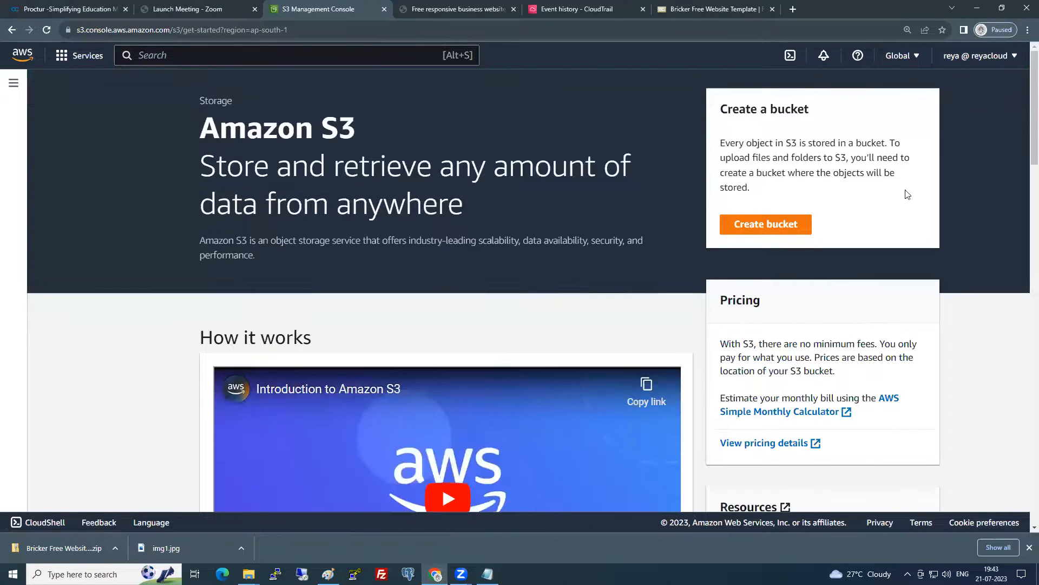